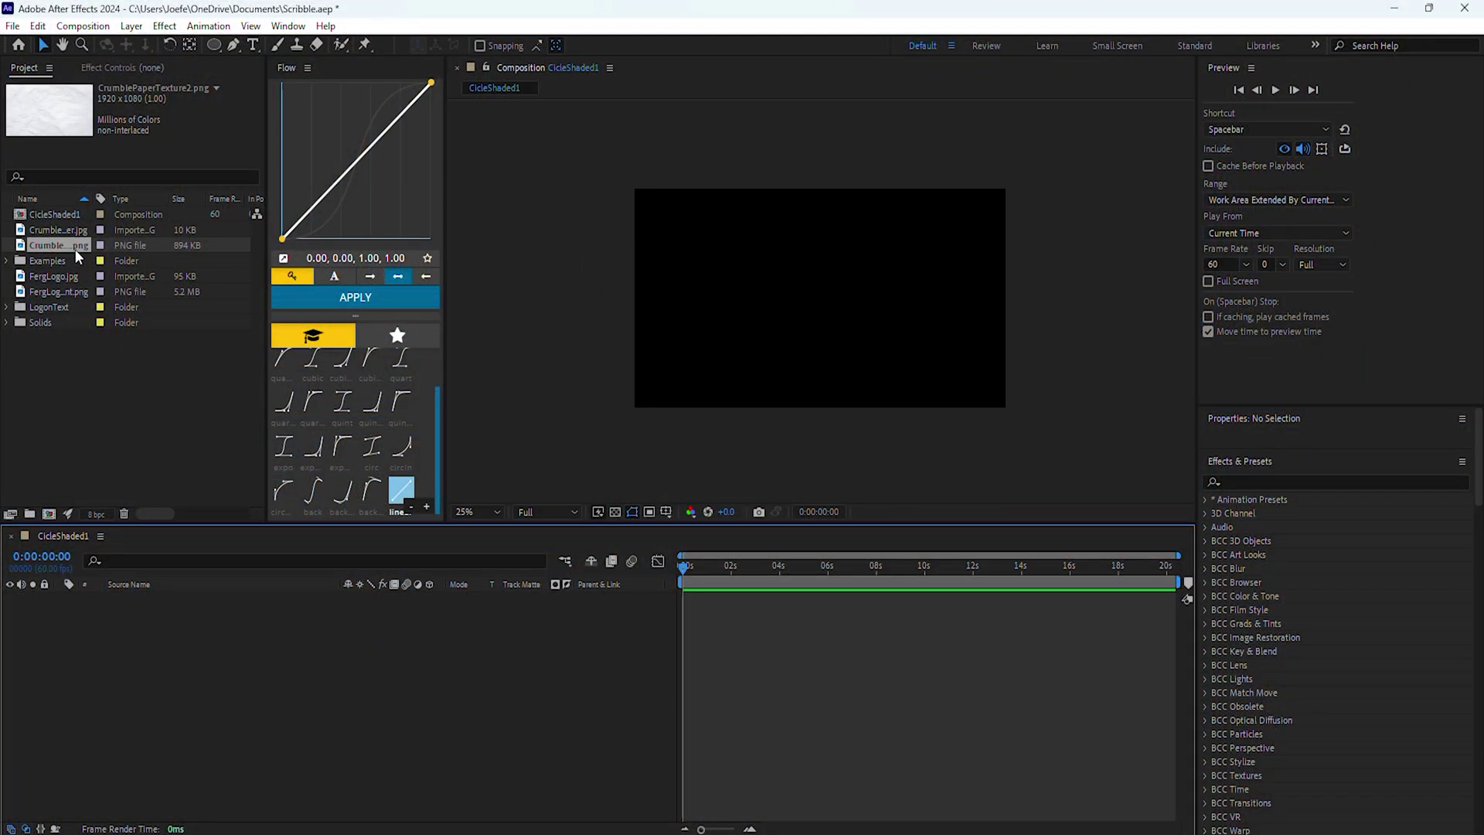
Step: Add CrumblePaperTexture2.png to the CicleShaded1 composition and draw an unfilled circle about 844 px wide over it
left_click_drag(76, 247, 179, 623)
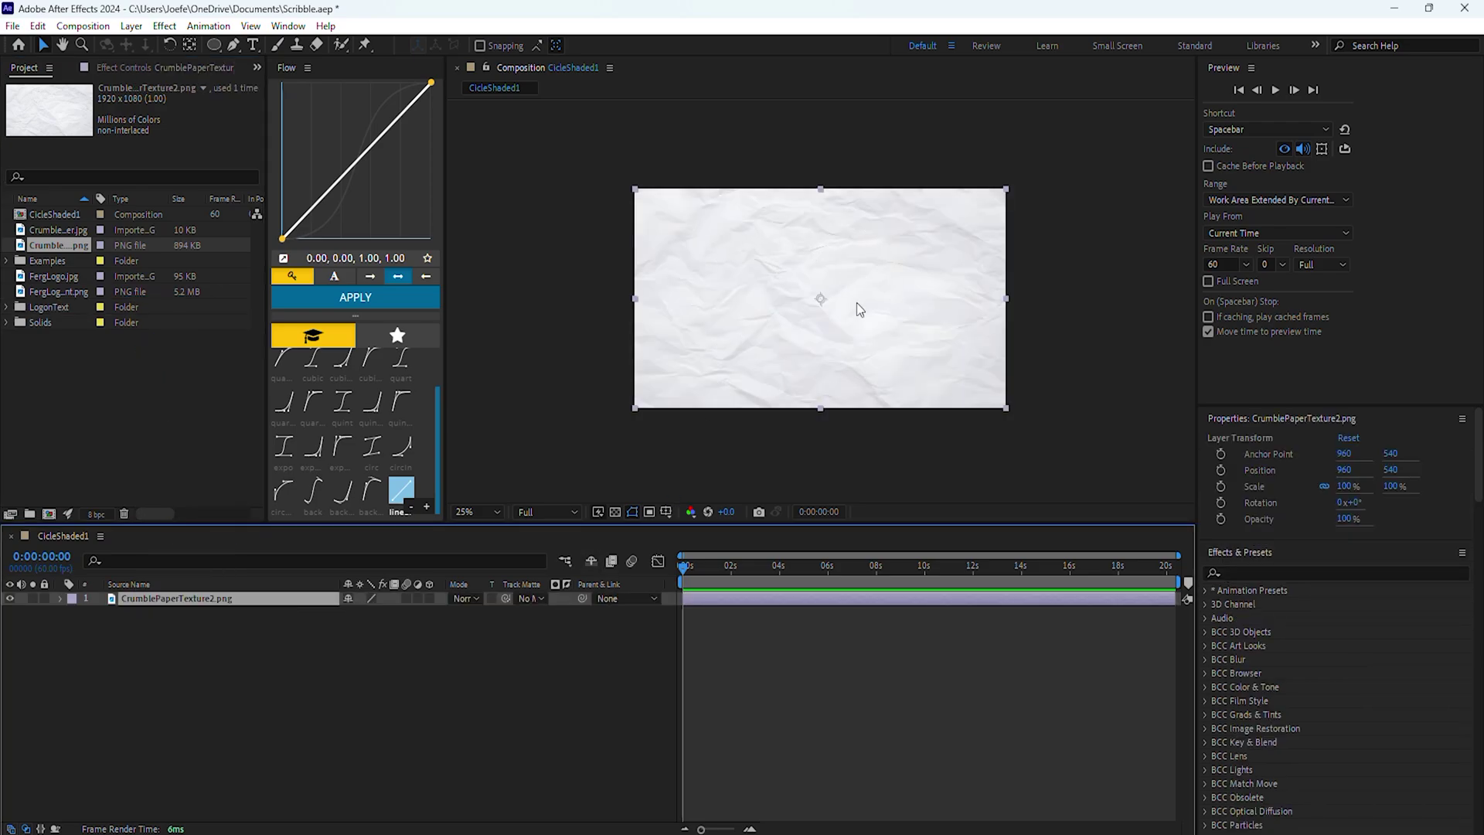
left_click(329, 657)
left_click(213, 44)
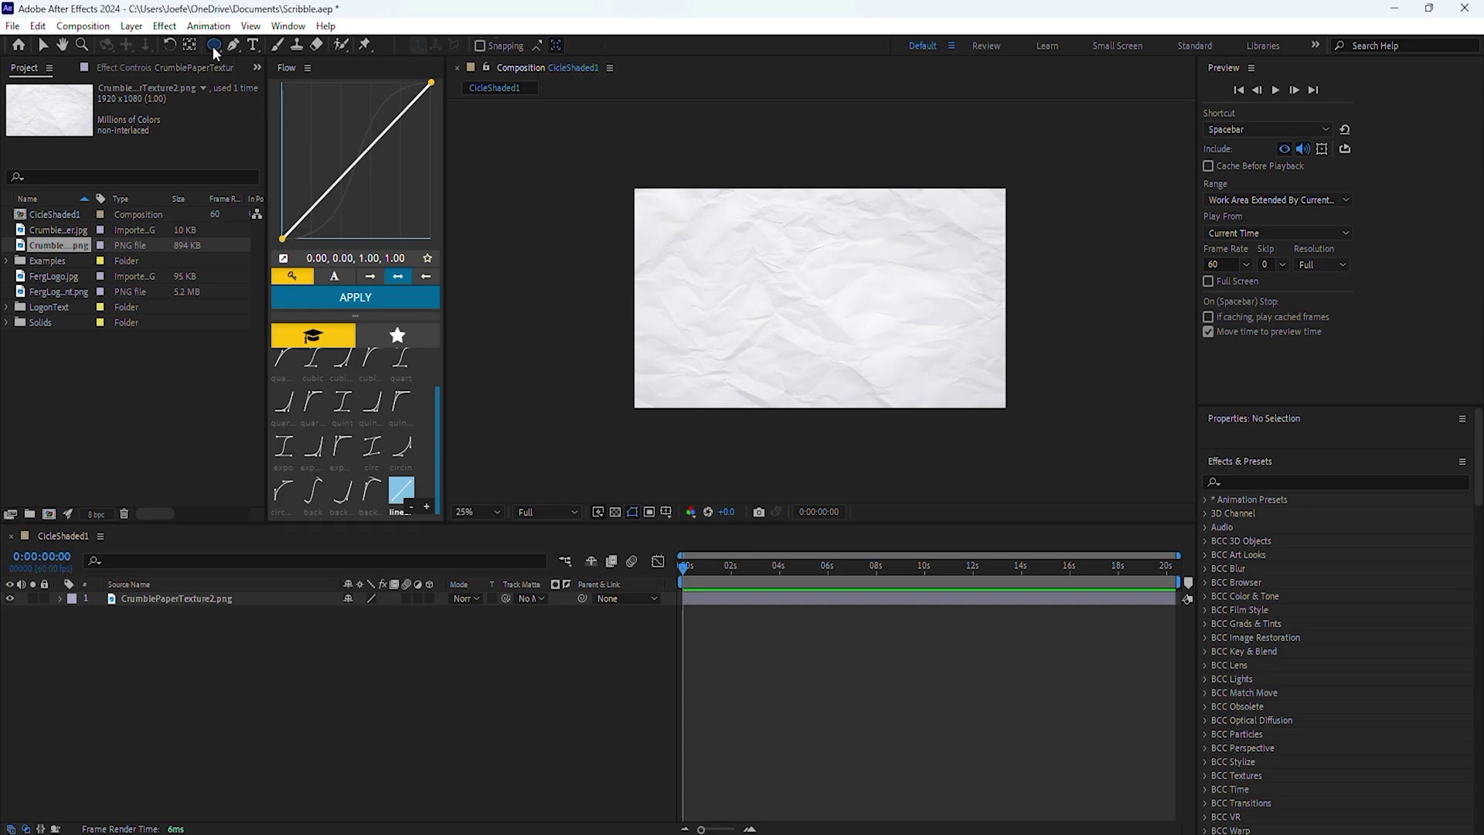
left_click_drag(763, 223, 926, 394)
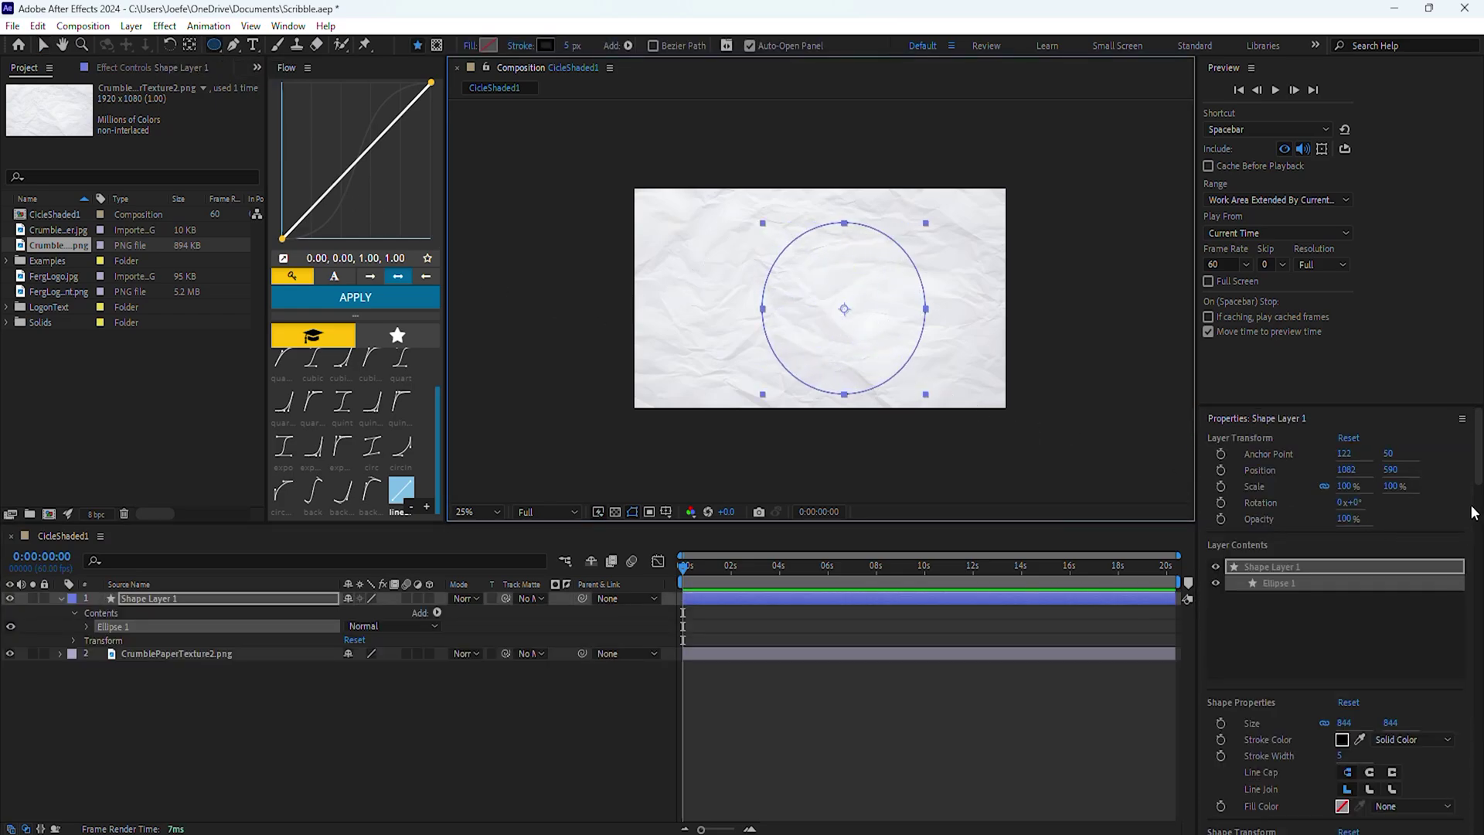
Step: Align the circle to the horizontal and vertical centre of the composition
scroll(1474, 511, "down", 5)
left_click(1239, 771)
left_click(1318, 771)
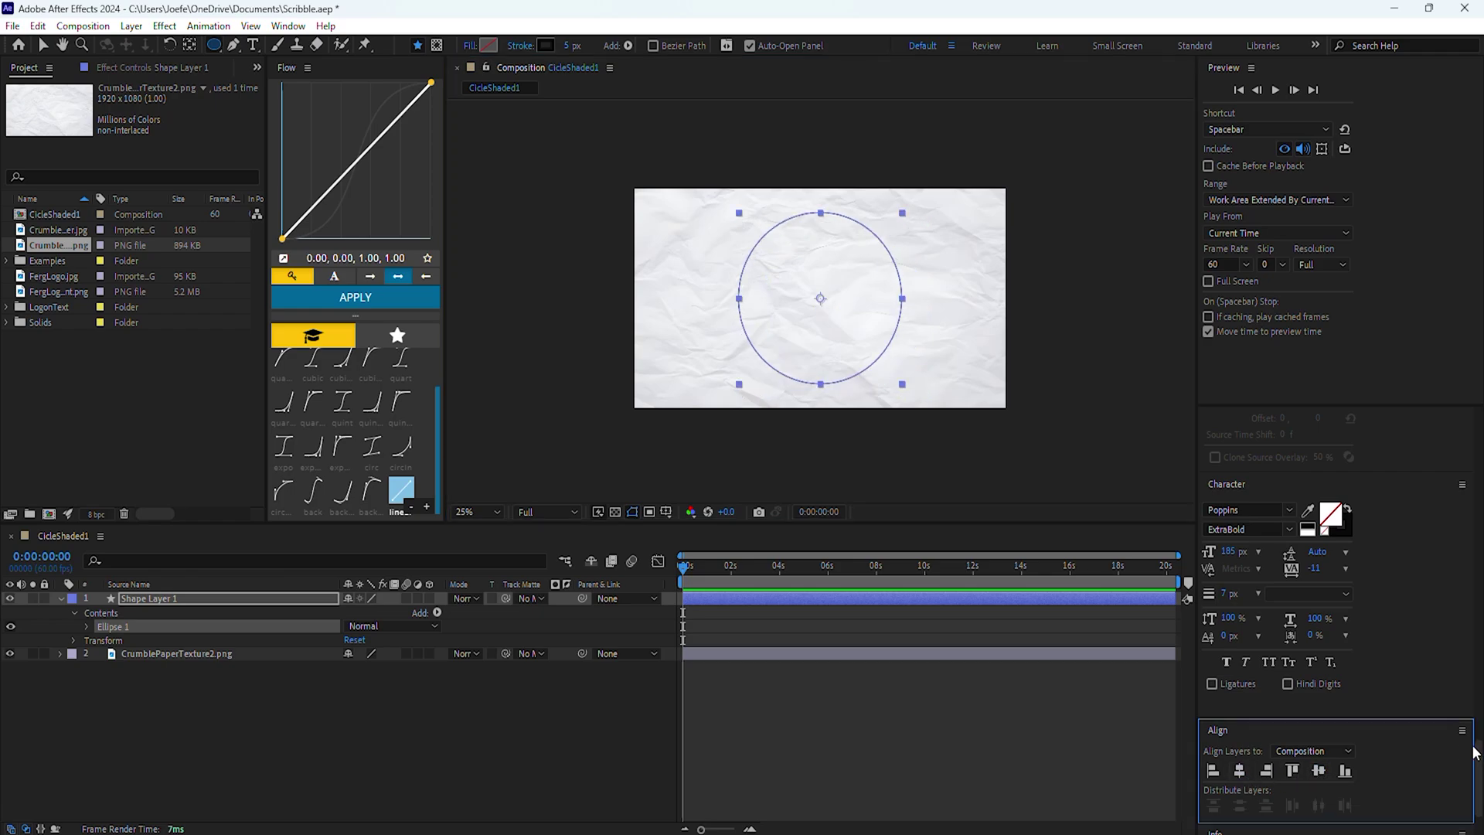
scroll(1409, 504, "up", 5)
left_click(703, 598)
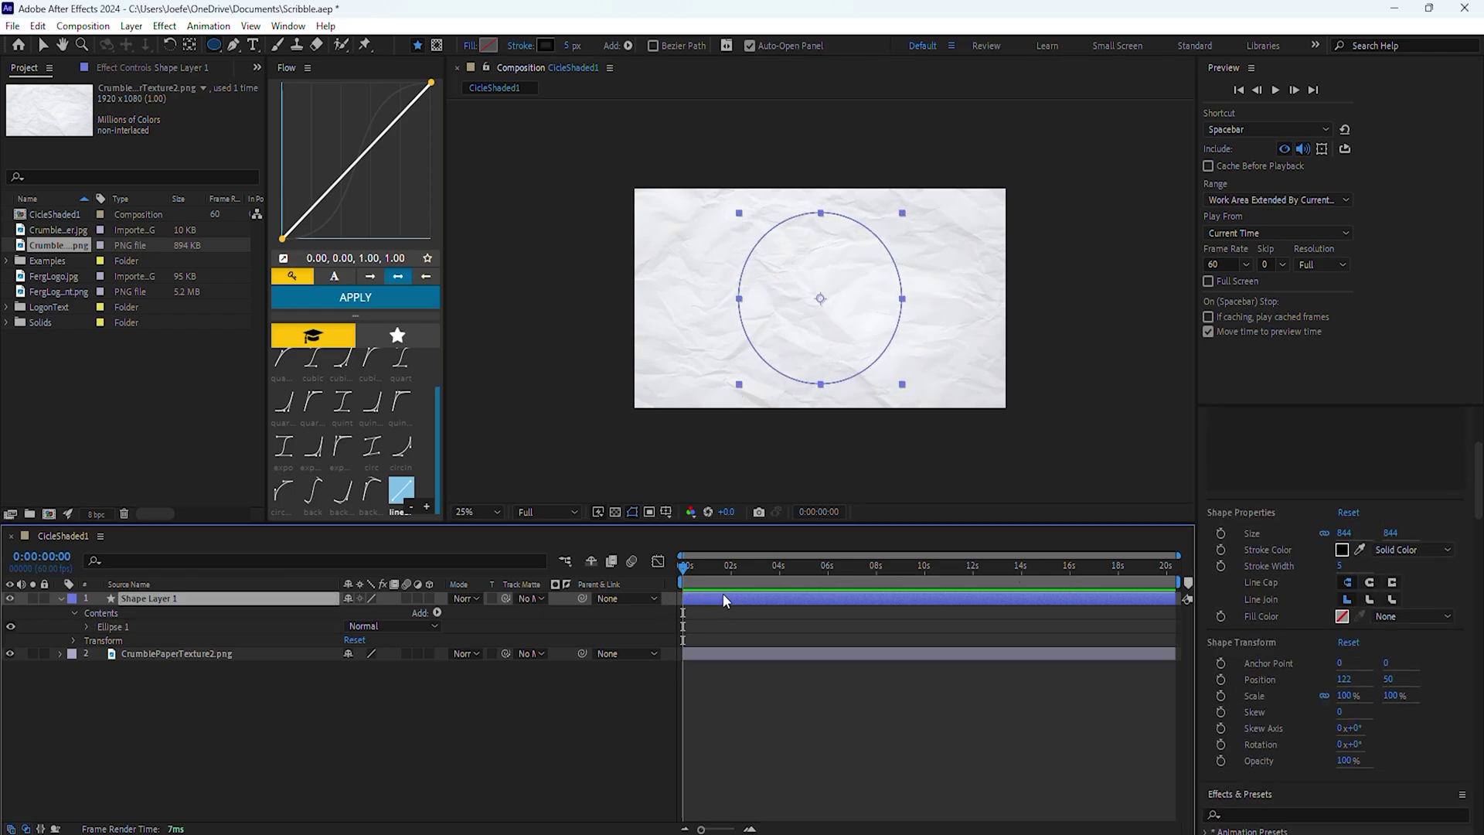
Step: Examine the contents of Shape Layer 1, including Ellipse 1's path, stroke, fill and transform entries
left_click(61, 599)
left_click(60, 599)
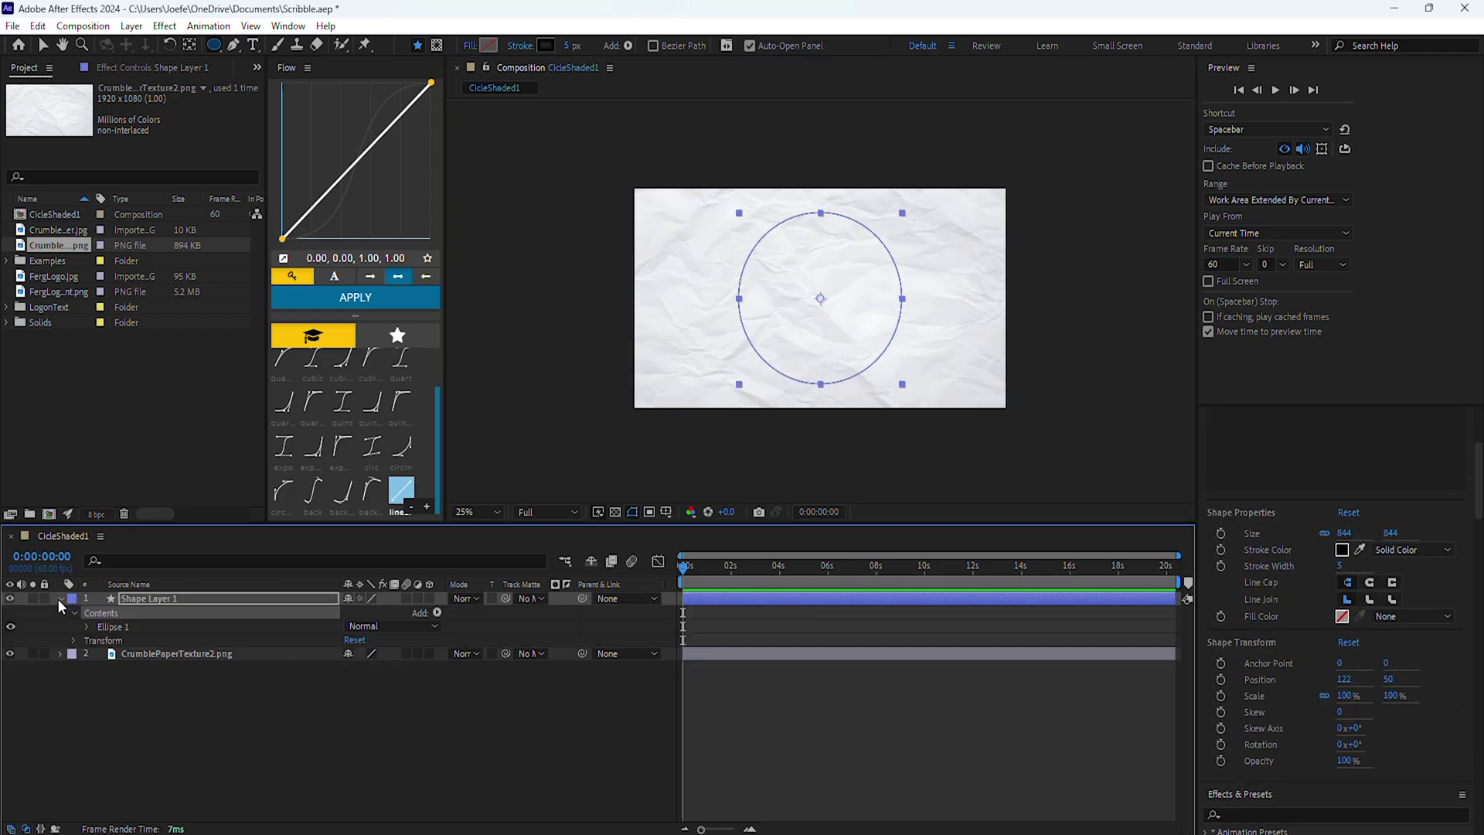
left_click(111, 626)
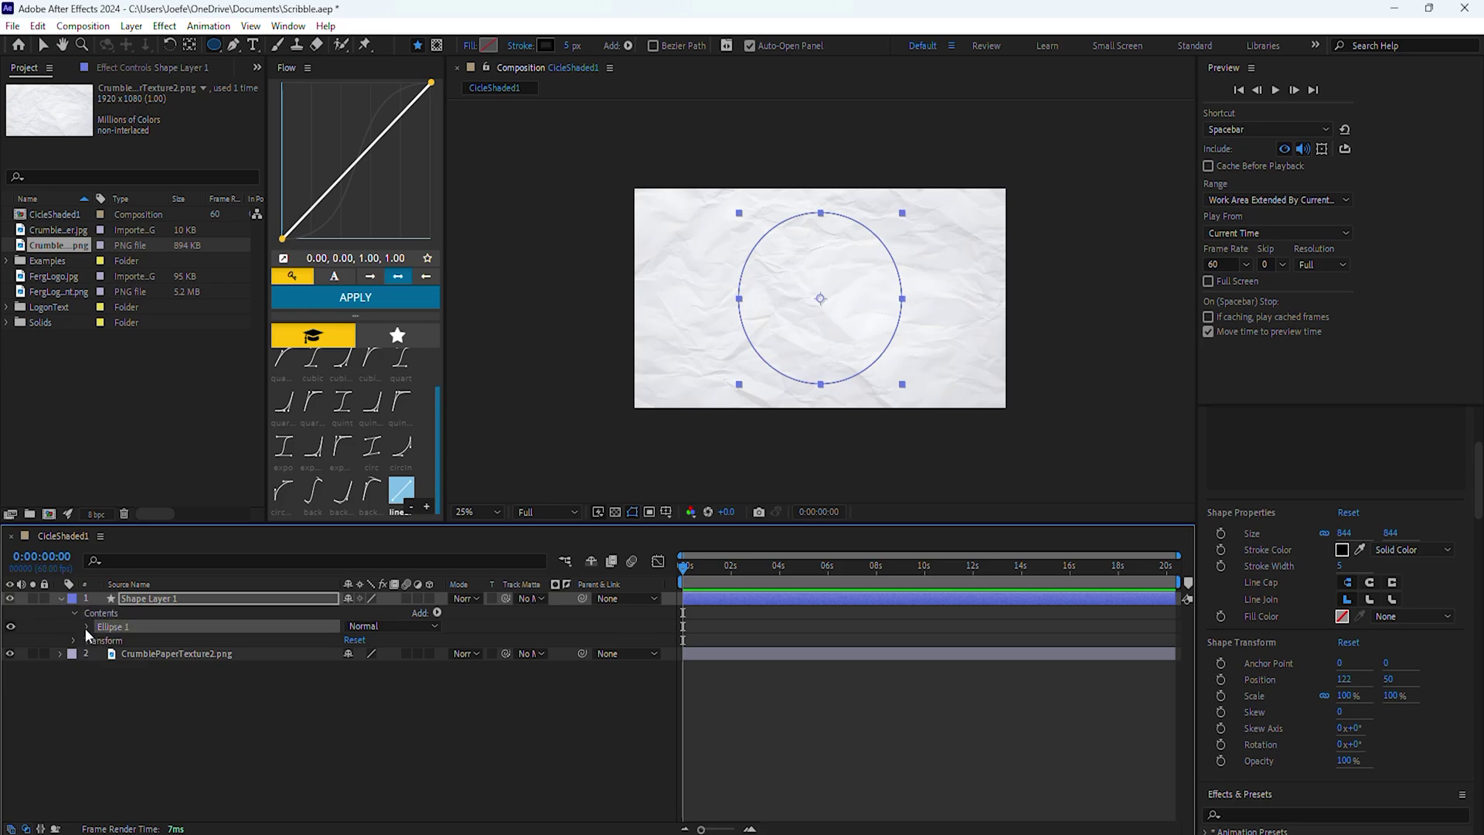
left_click(86, 627)
left_click(143, 639)
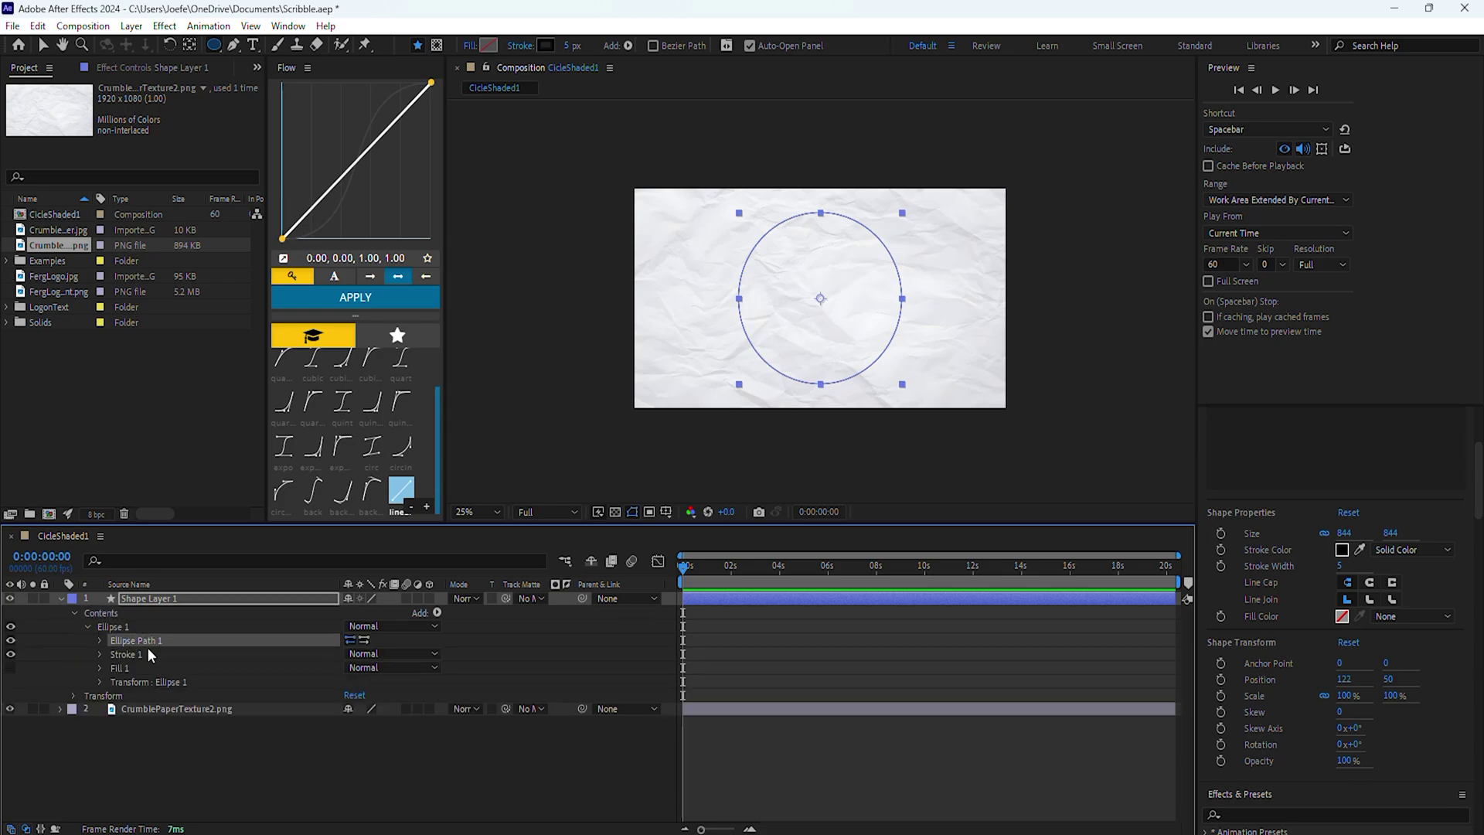
left_click(136, 653)
left_click(146, 669)
left_click(11, 667)
left_click(10, 668)
left_click(140, 680)
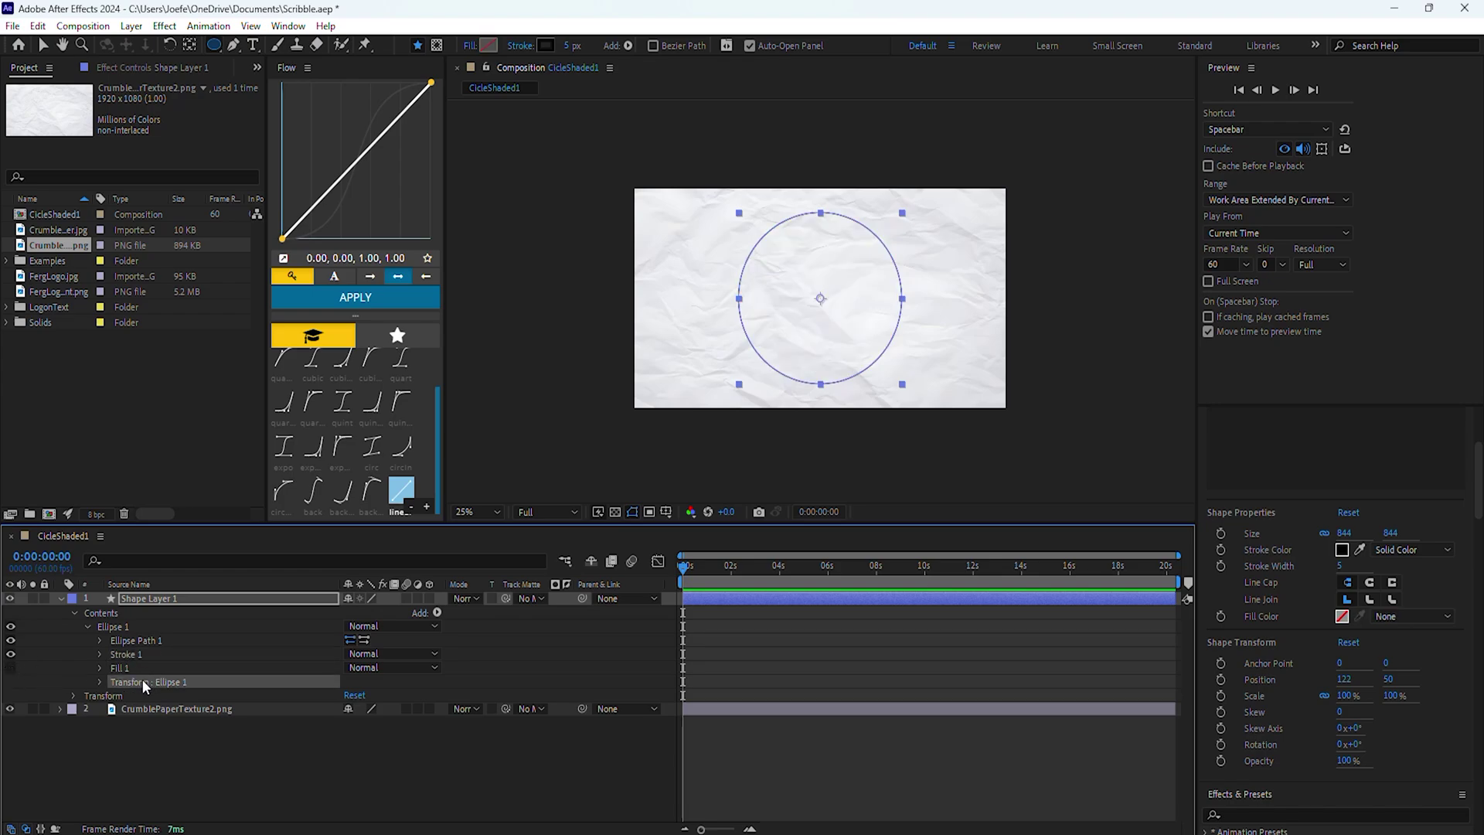
Step: Add Wiggle Paths to the shape layer's contents outside the Ellipse 1 group, and delete it again
left_click(300, 652)
left_click(438, 613)
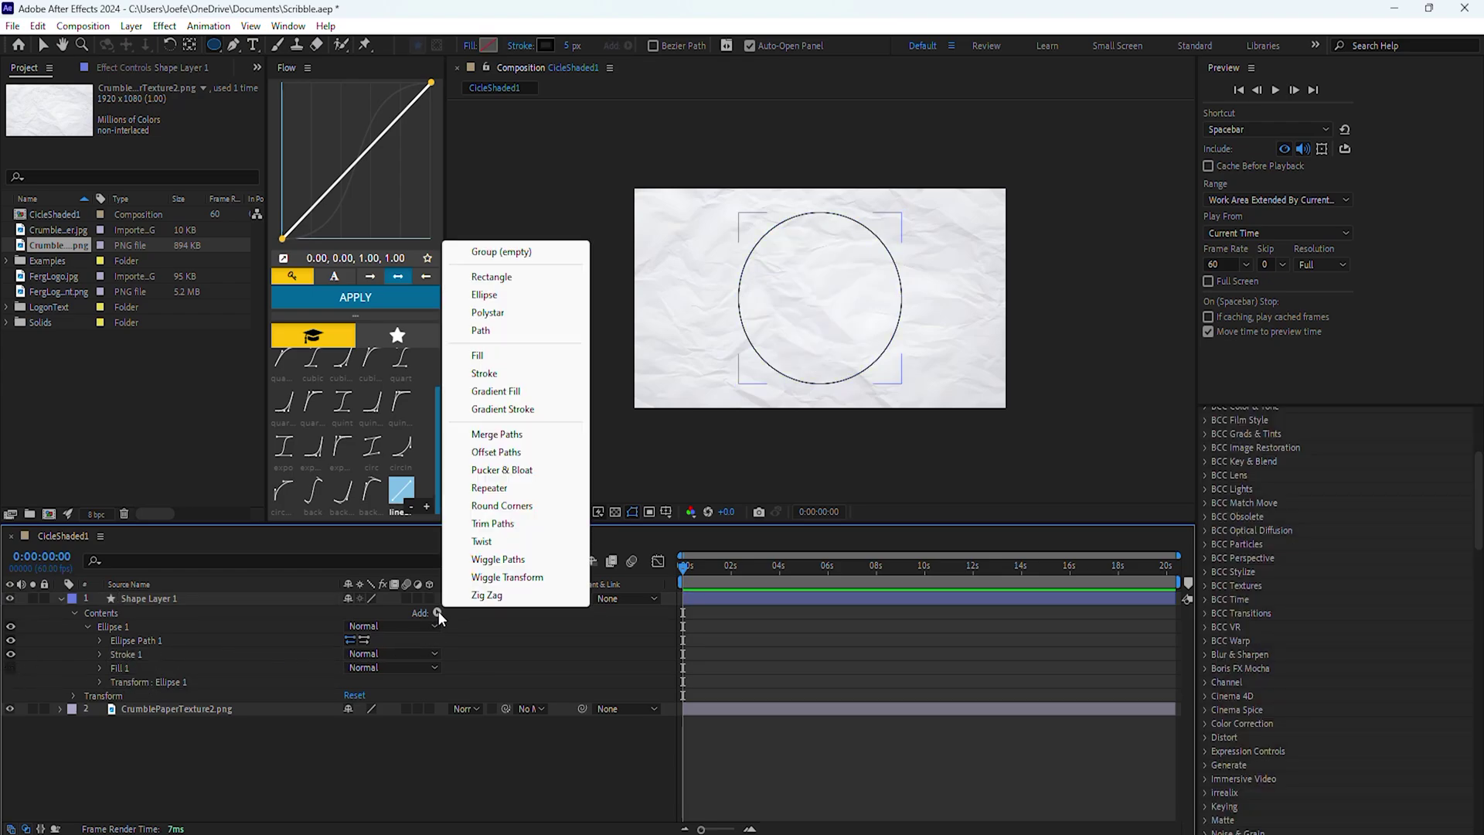
left_click(506, 560)
left_click(310, 661)
left_click(88, 627)
left_click(104, 614)
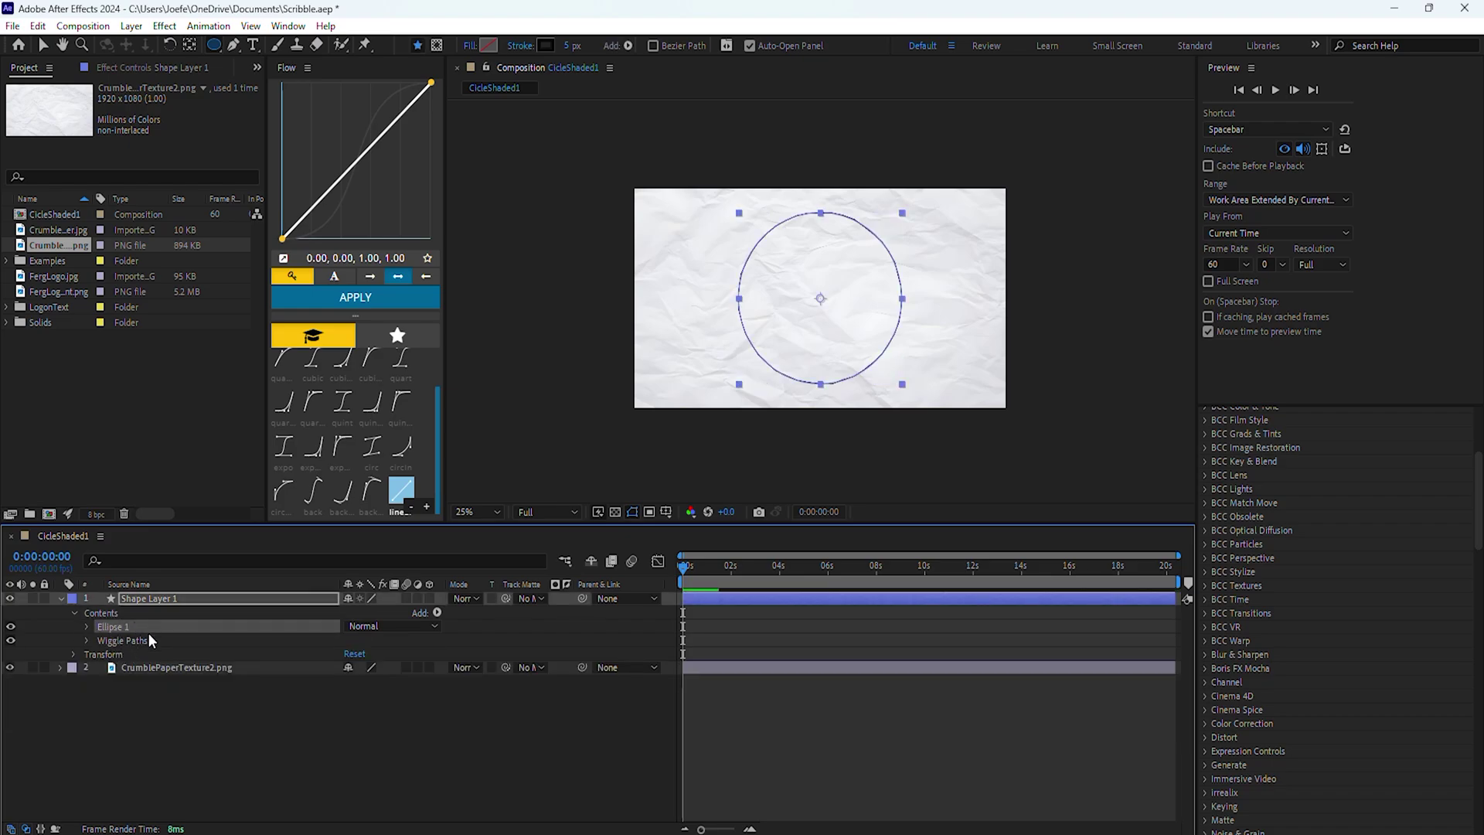
left_click(143, 641)
key("Delete")
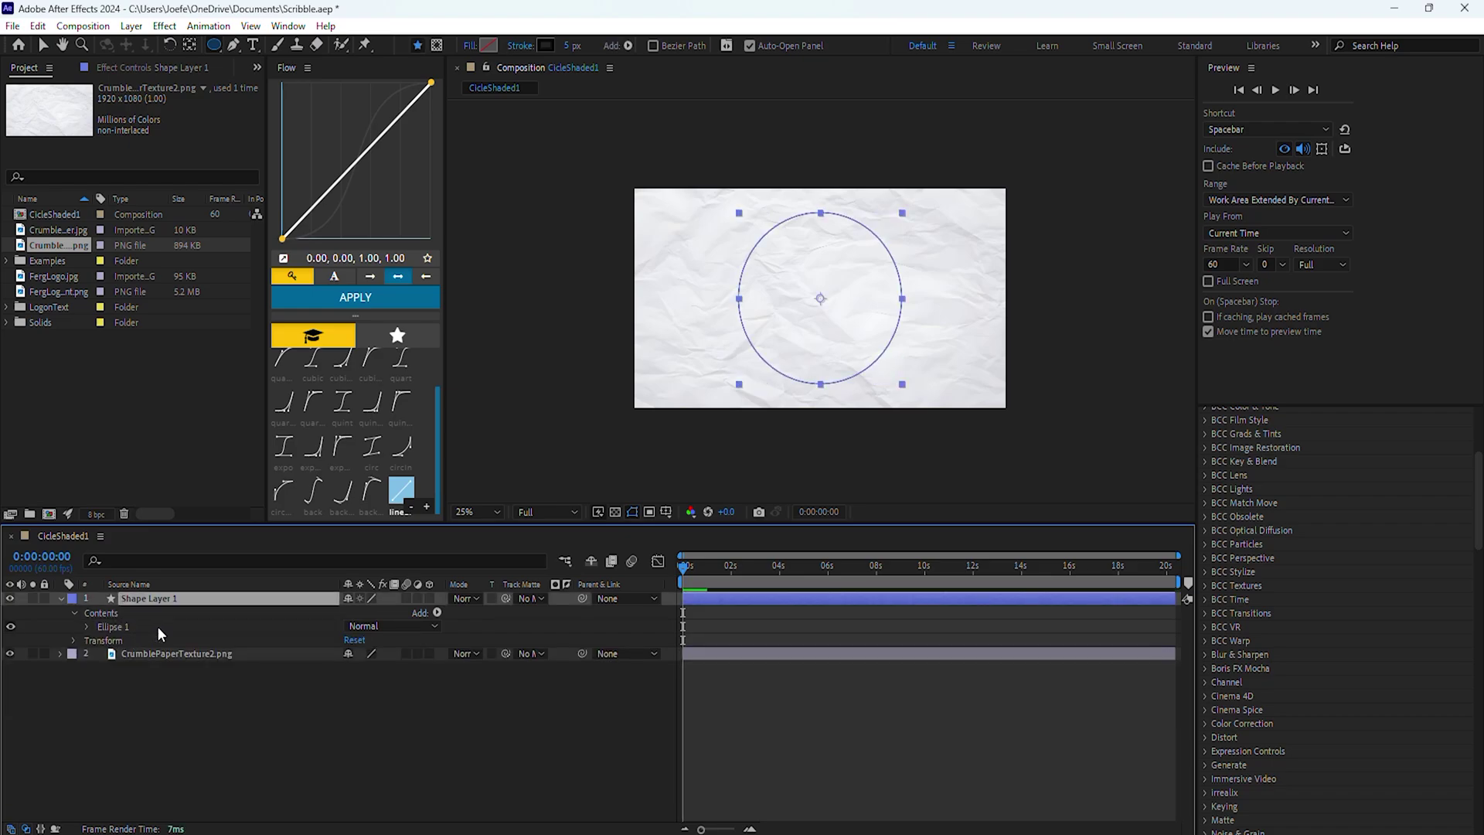
Step: Add Wiggle Paths inside the Ellipse 1 group of Shape Layer 1
left_click(123, 624)
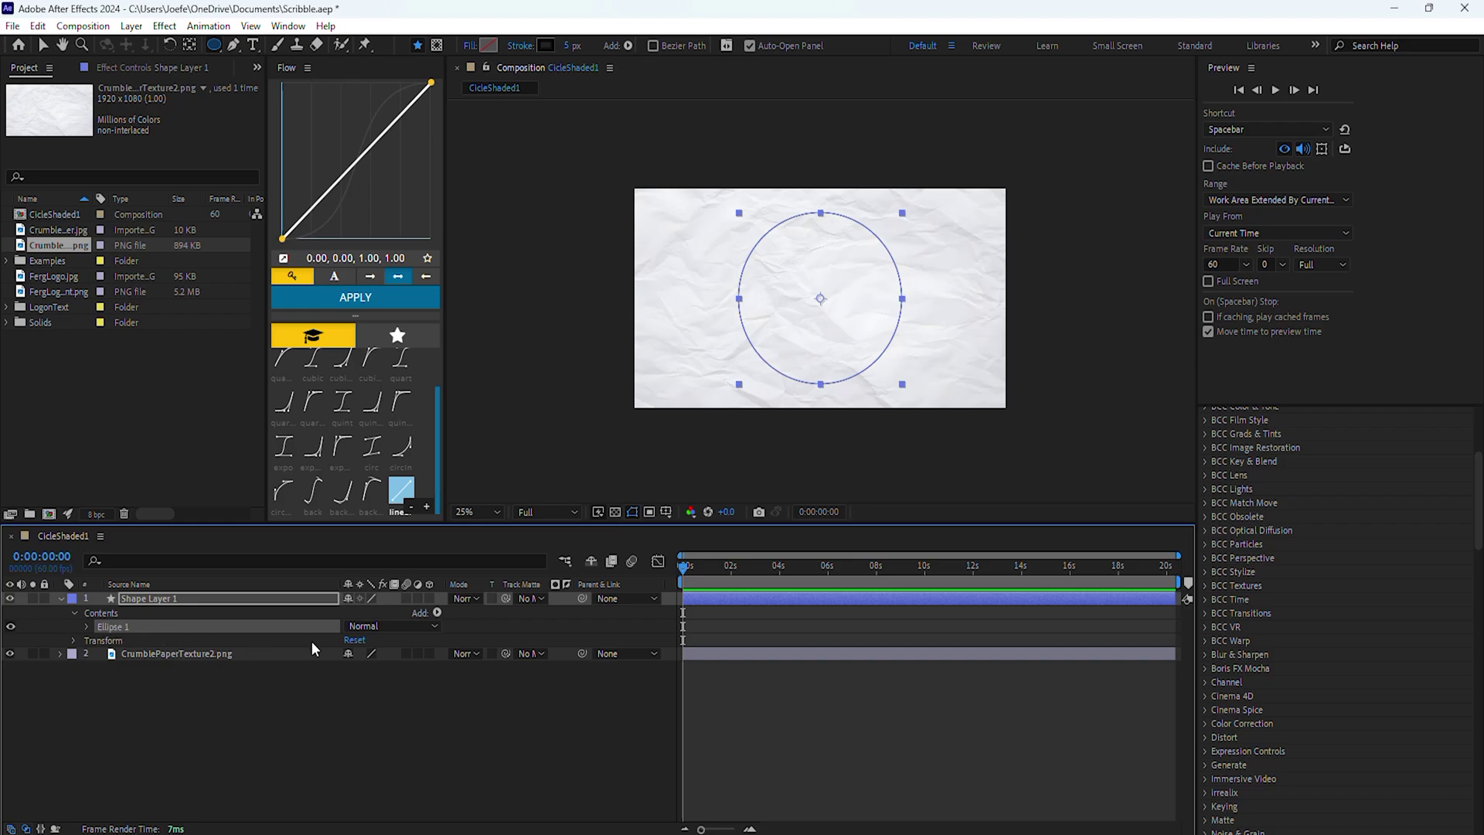
left_click(436, 612)
left_click(498, 560)
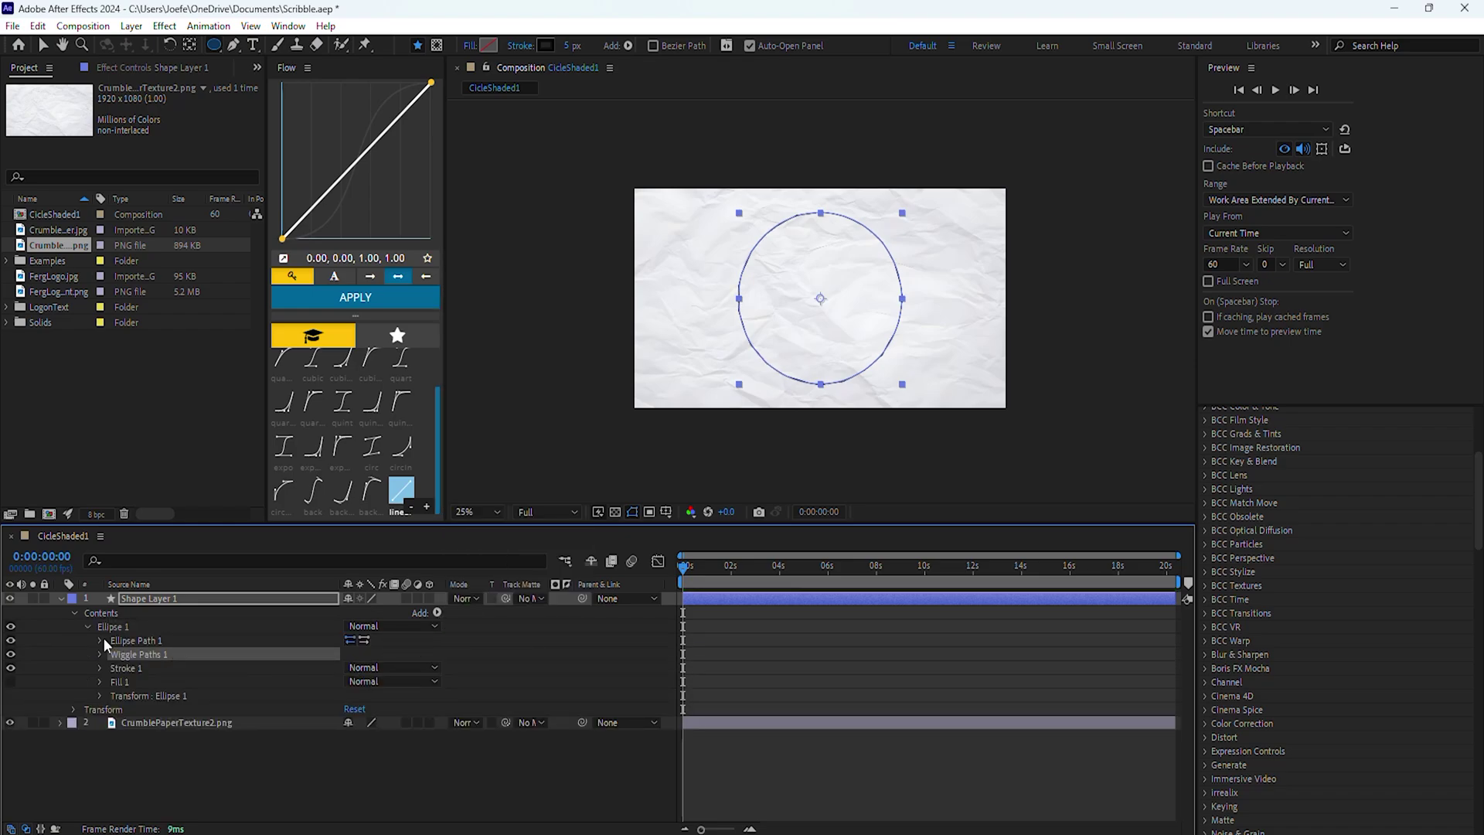
left_click(86, 626)
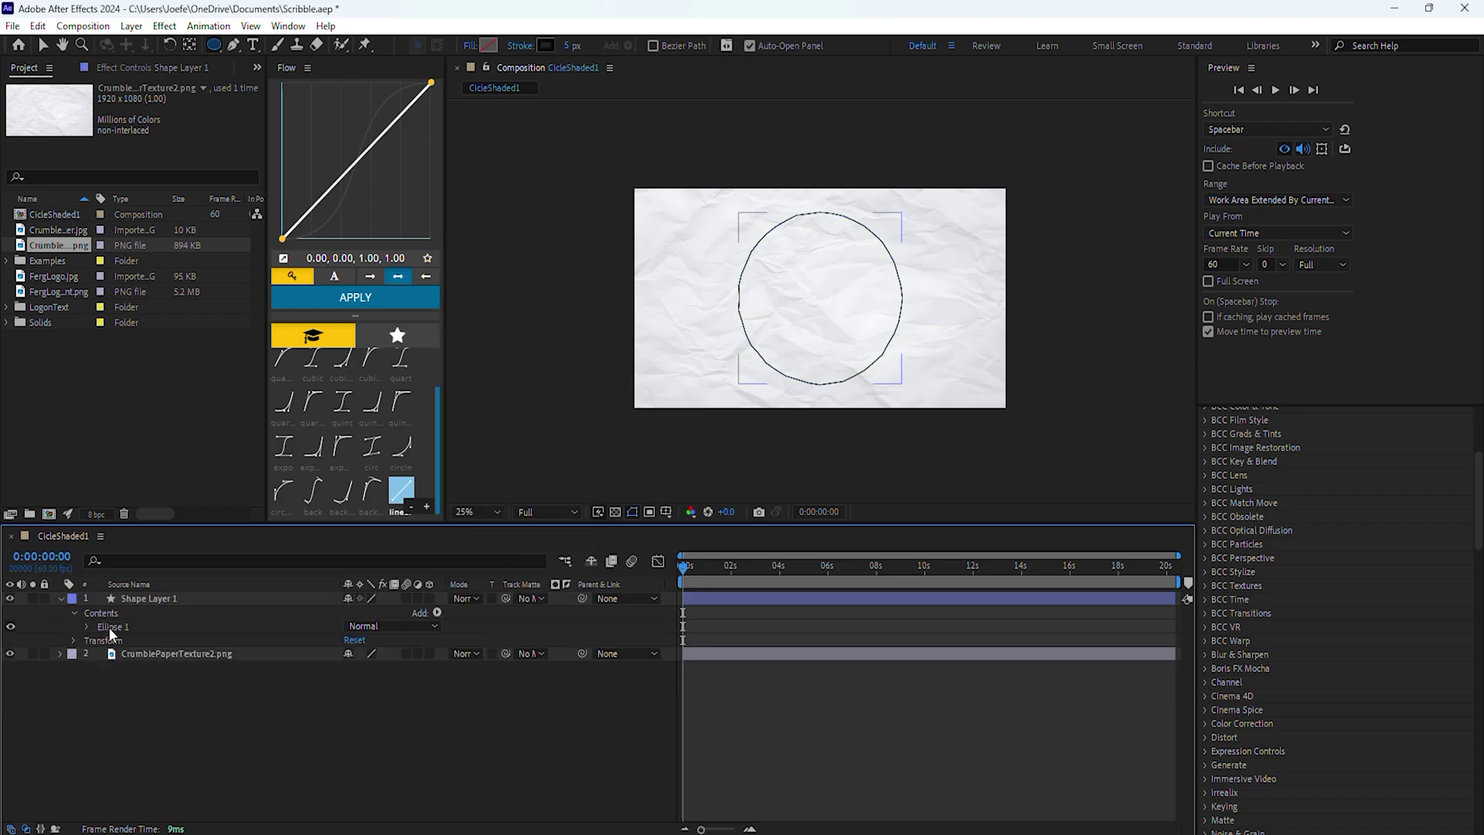
left_click(100, 619)
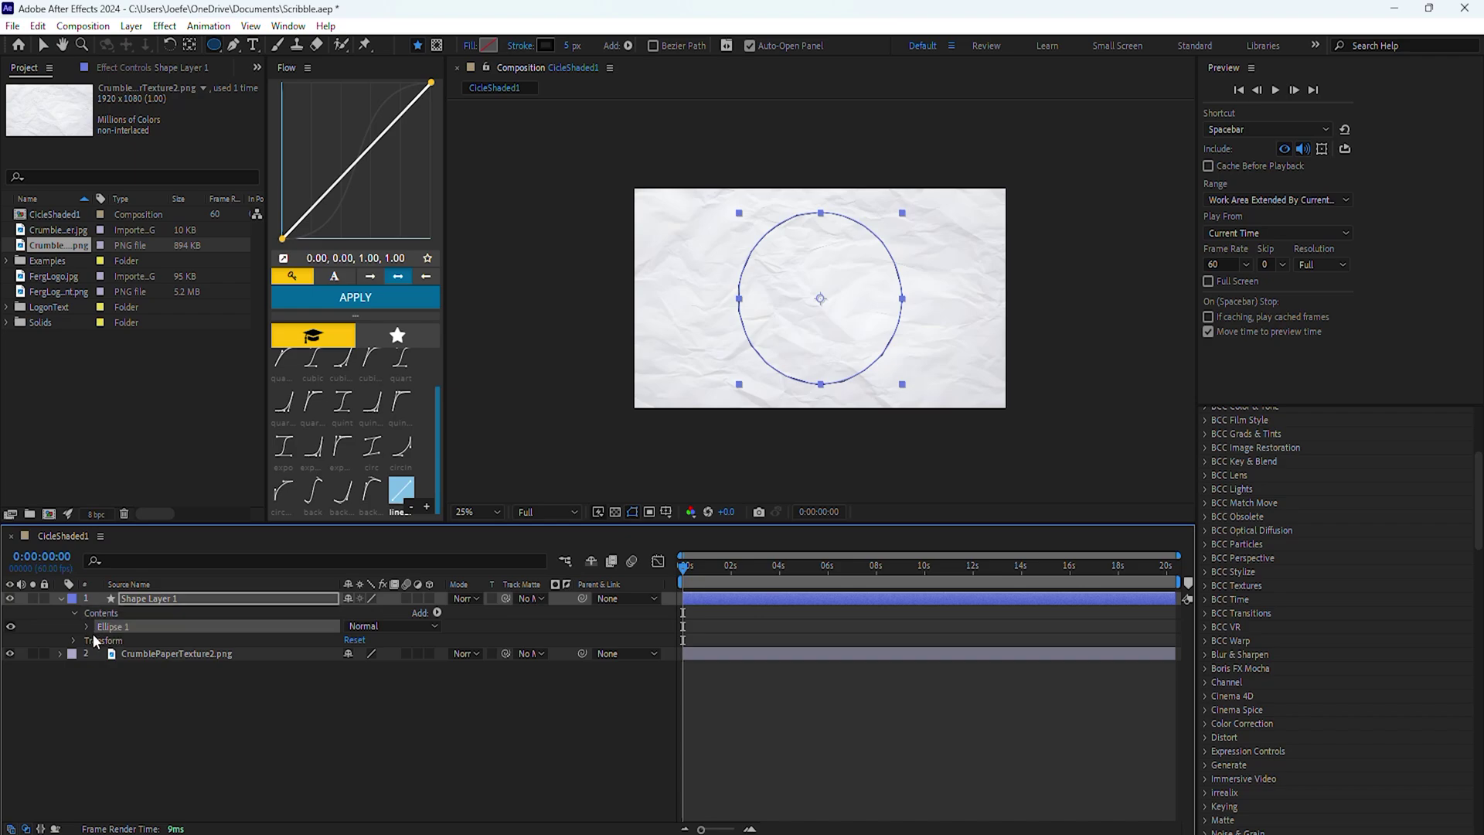
left_click(86, 626)
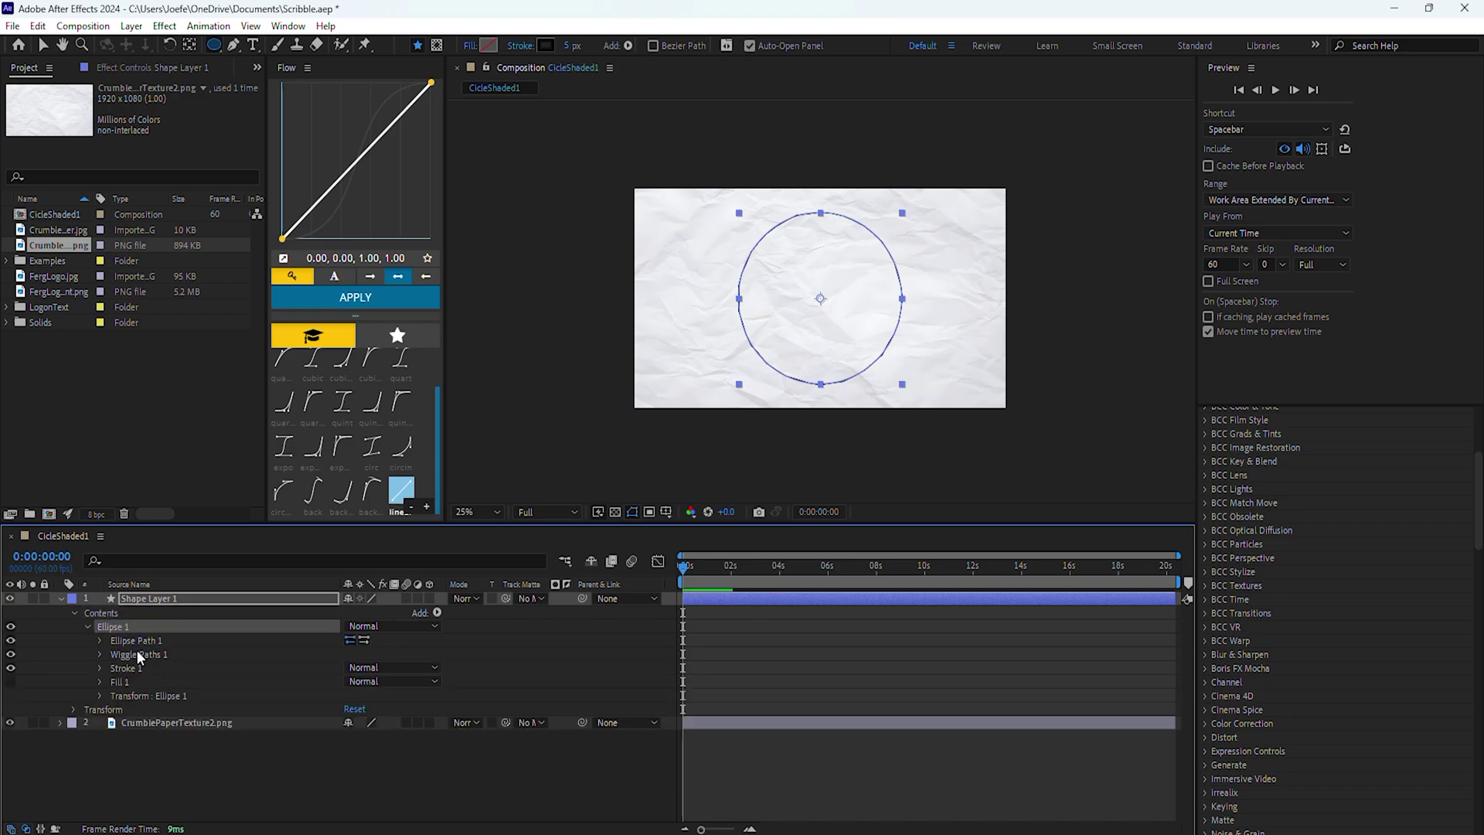
Step: Set the Wiggle Paths Detail to 5 and Points to Smooth for the ellipse
left_click(137, 654)
left_click(100, 654)
key("v")
scroll(825, 288, "up", 2)
key("ctrl+shift+a")
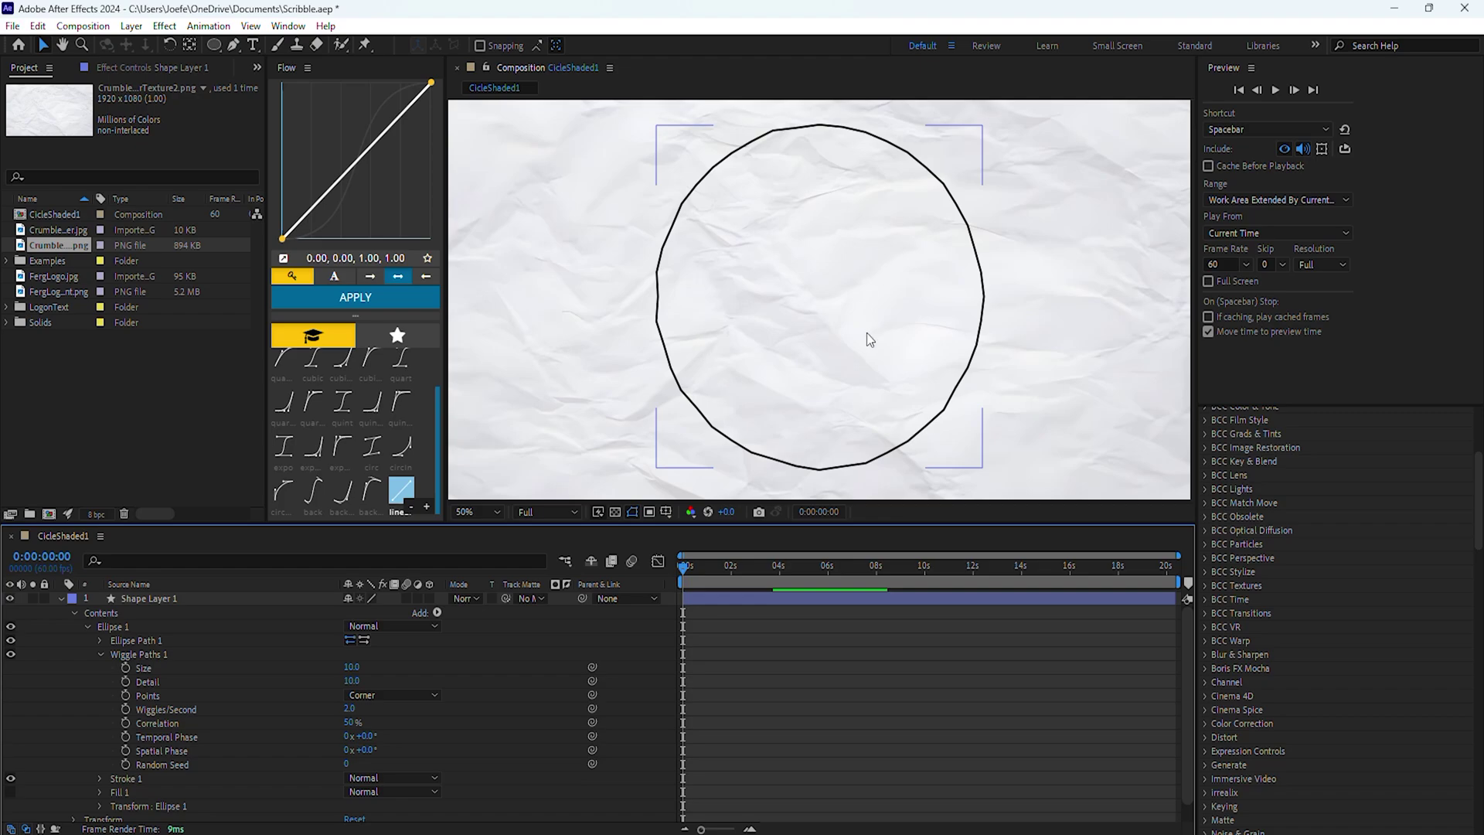
left_click(181, 666)
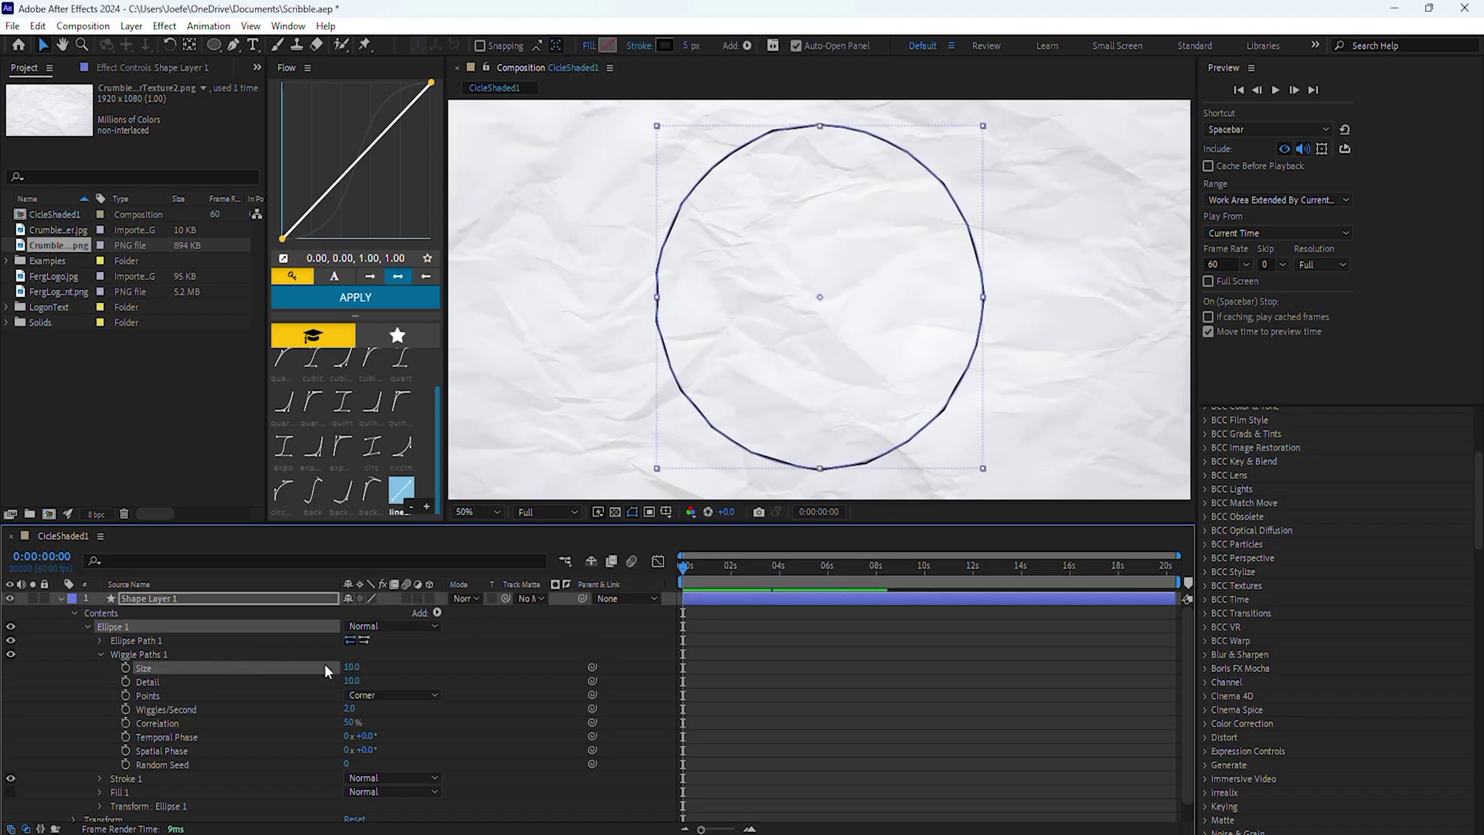
left_click_drag(352, 680, 295, 680)
left_click(379, 700)
left_click(378, 732)
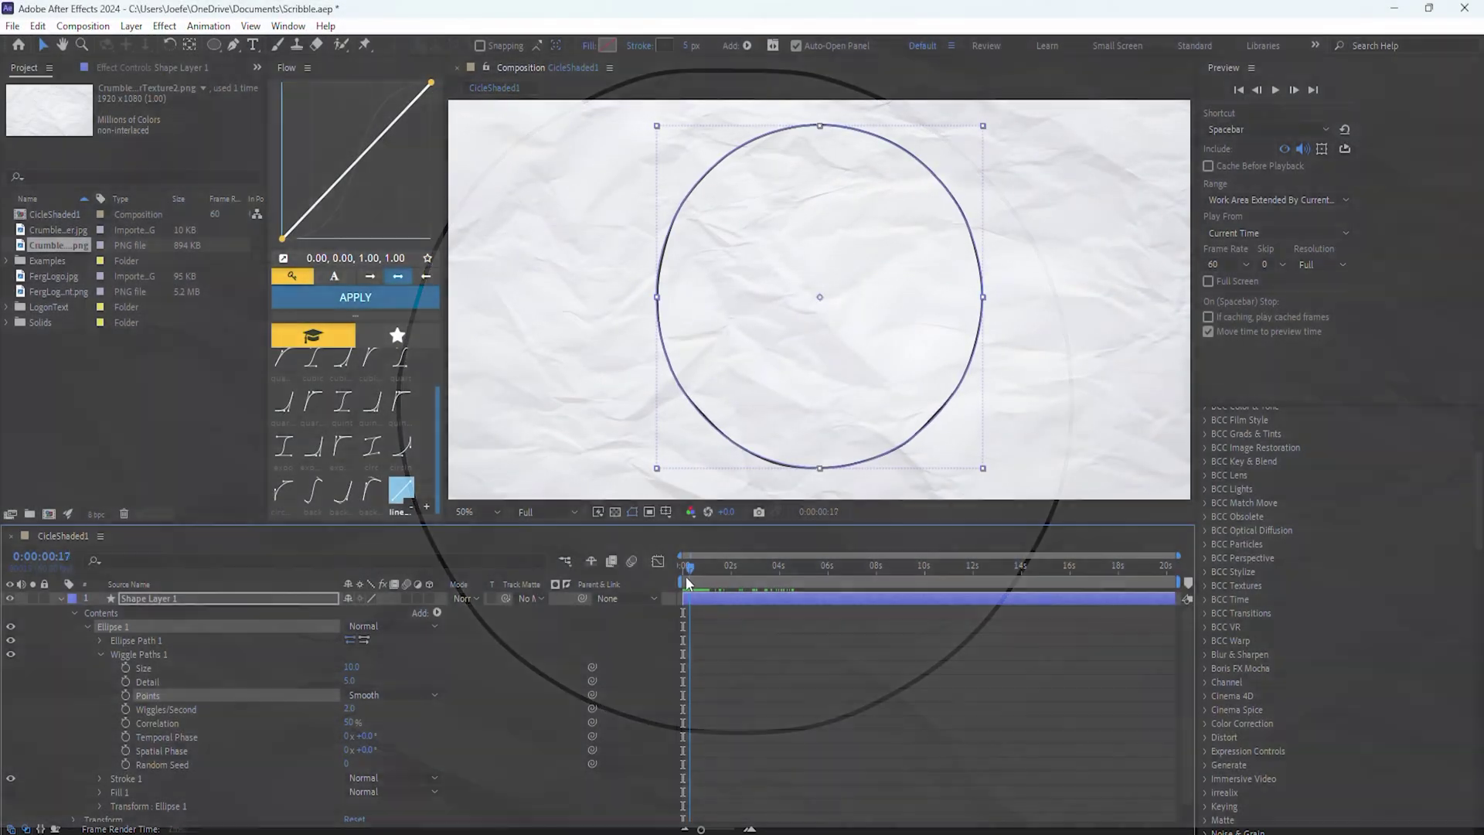
Step: Return the playhead to the start of the timeline and rename the Ellipse 1 group as "Circle Shape 1"
left_click_drag(686, 578, 675, 580)
left_click(100, 655)
left_click(88, 627)
left_click(114, 628)
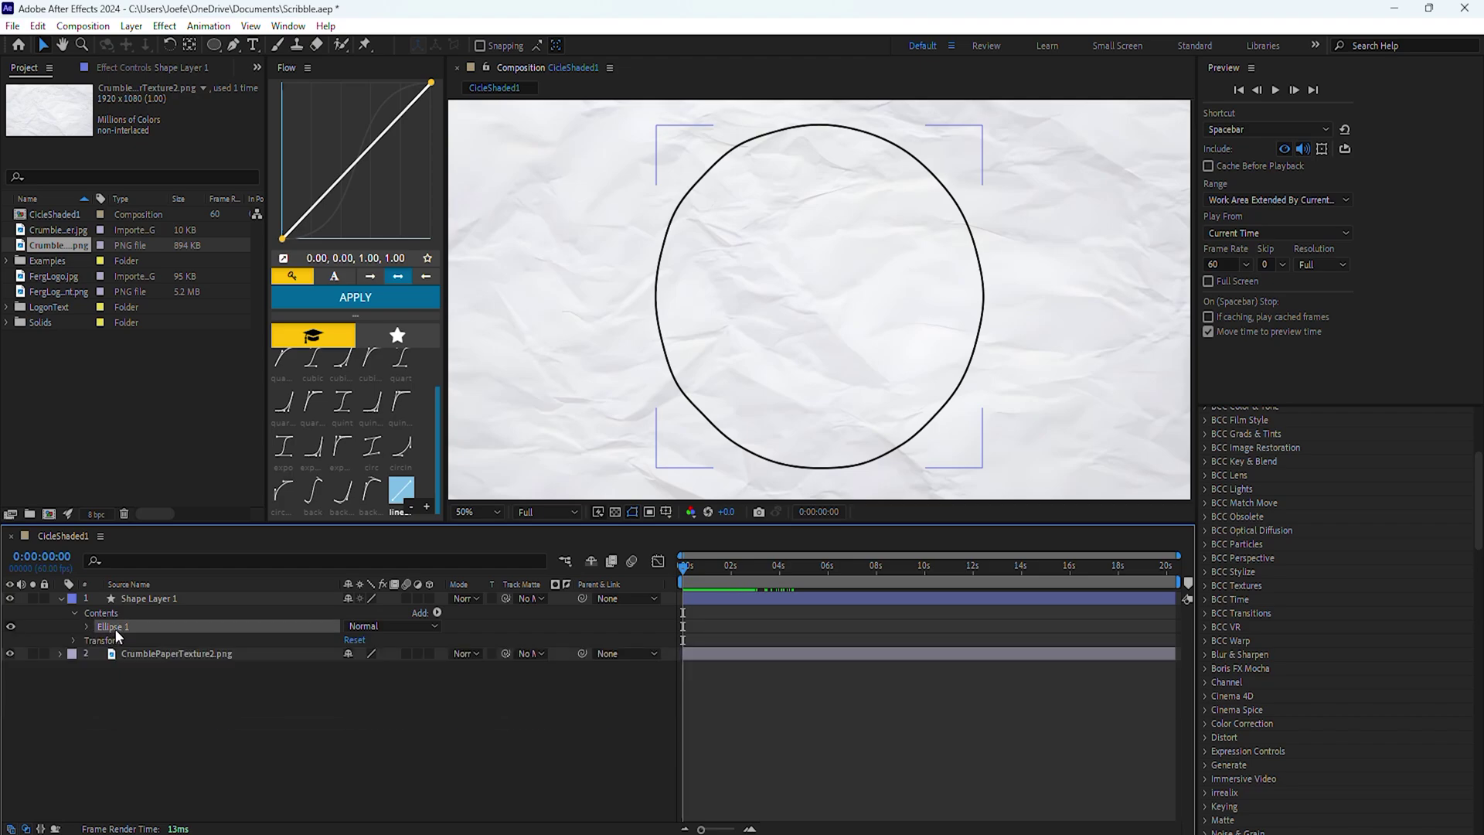
key("Return")
type("Circle Shape 1")
key("Return")
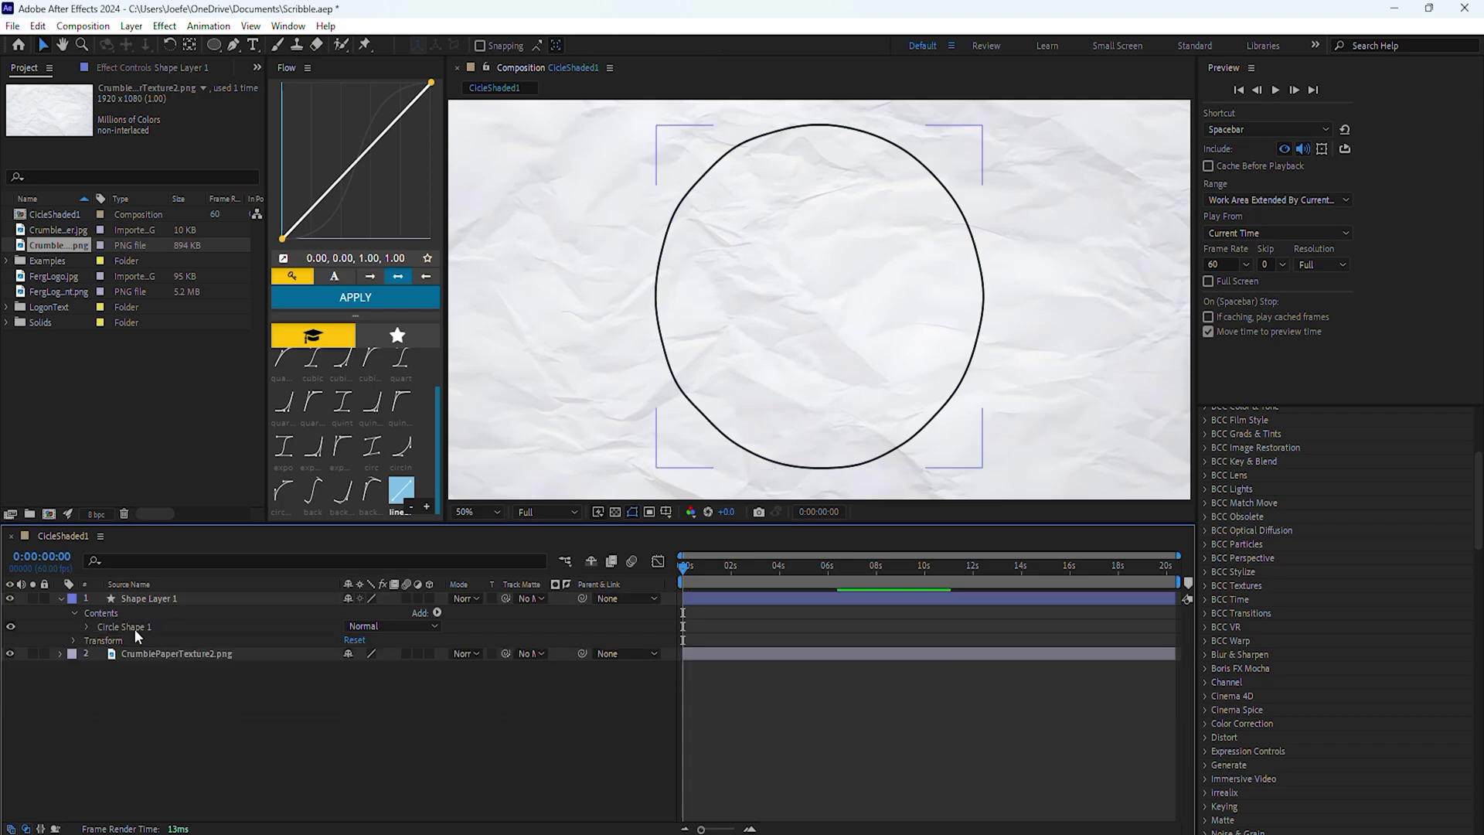
Step: Duplicate the Circle Shape 1 group within Shape Layer 1
left_click(162, 627)
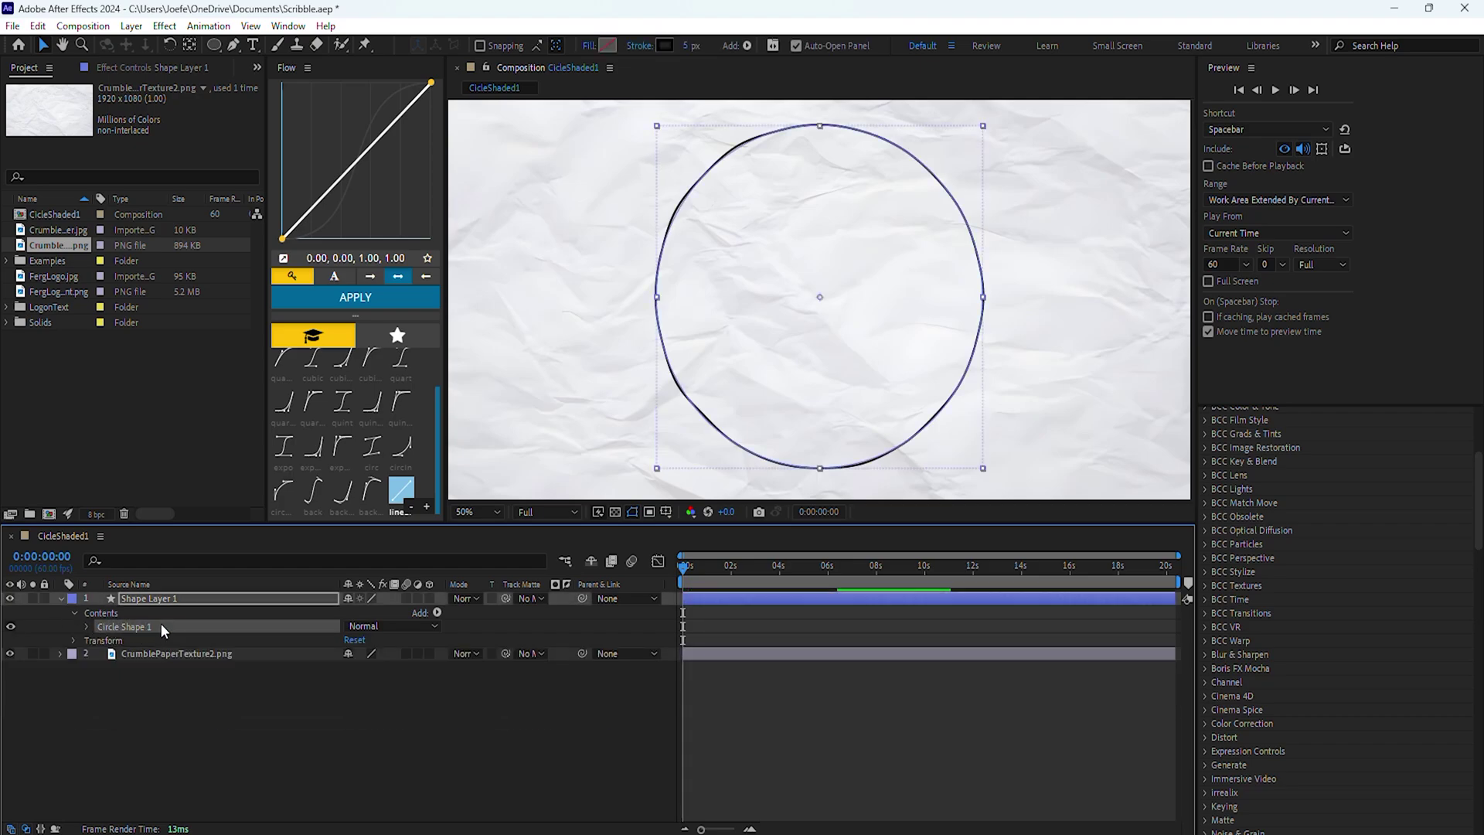
key("ctrl+d")
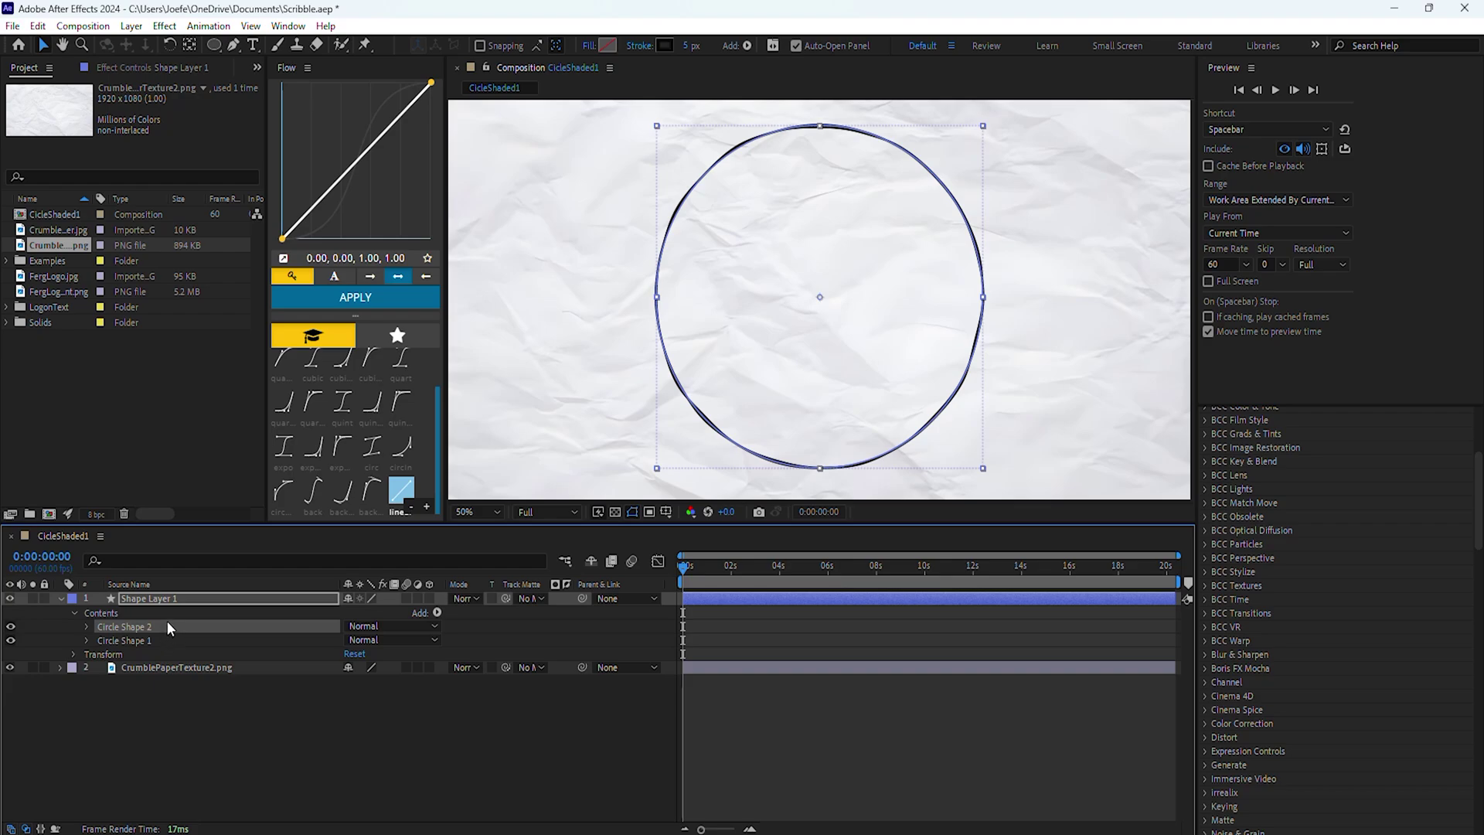
left_click(86, 626)
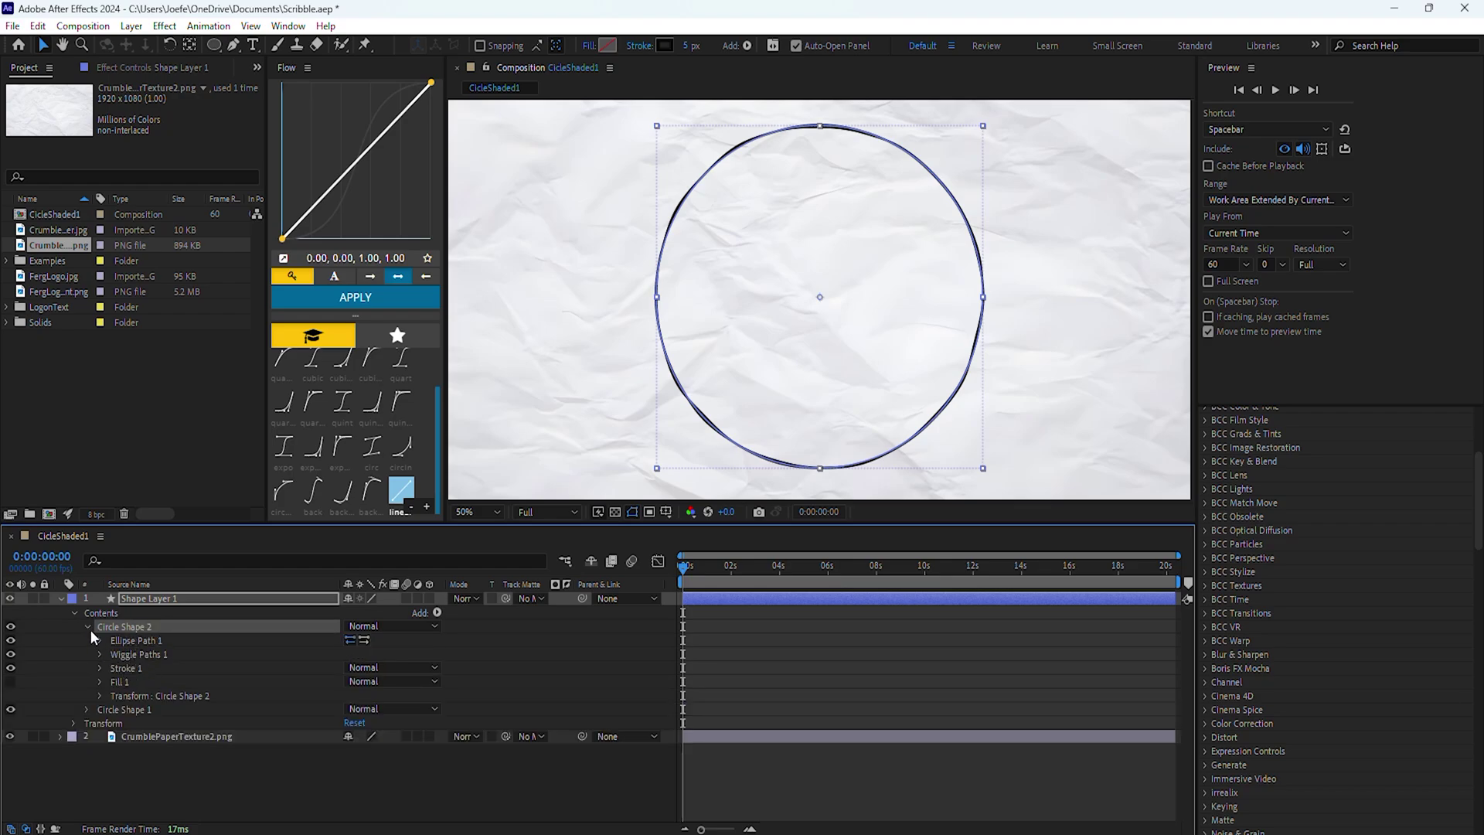
left_click(87, 627)
Step: Add Trim Paths inside the Circle Shape 1 group
left_click(87, 640)
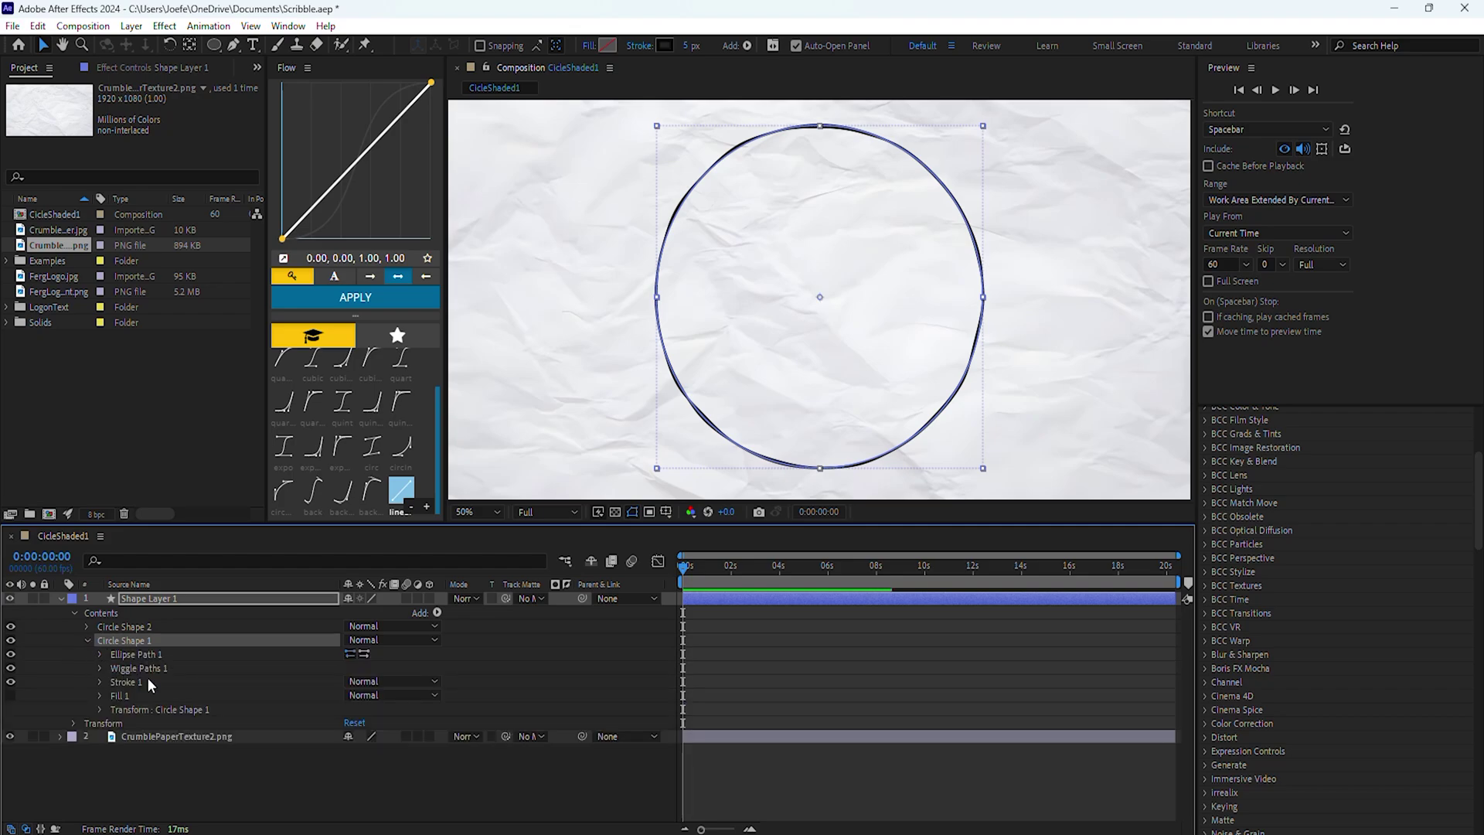
left_click(438, 613)
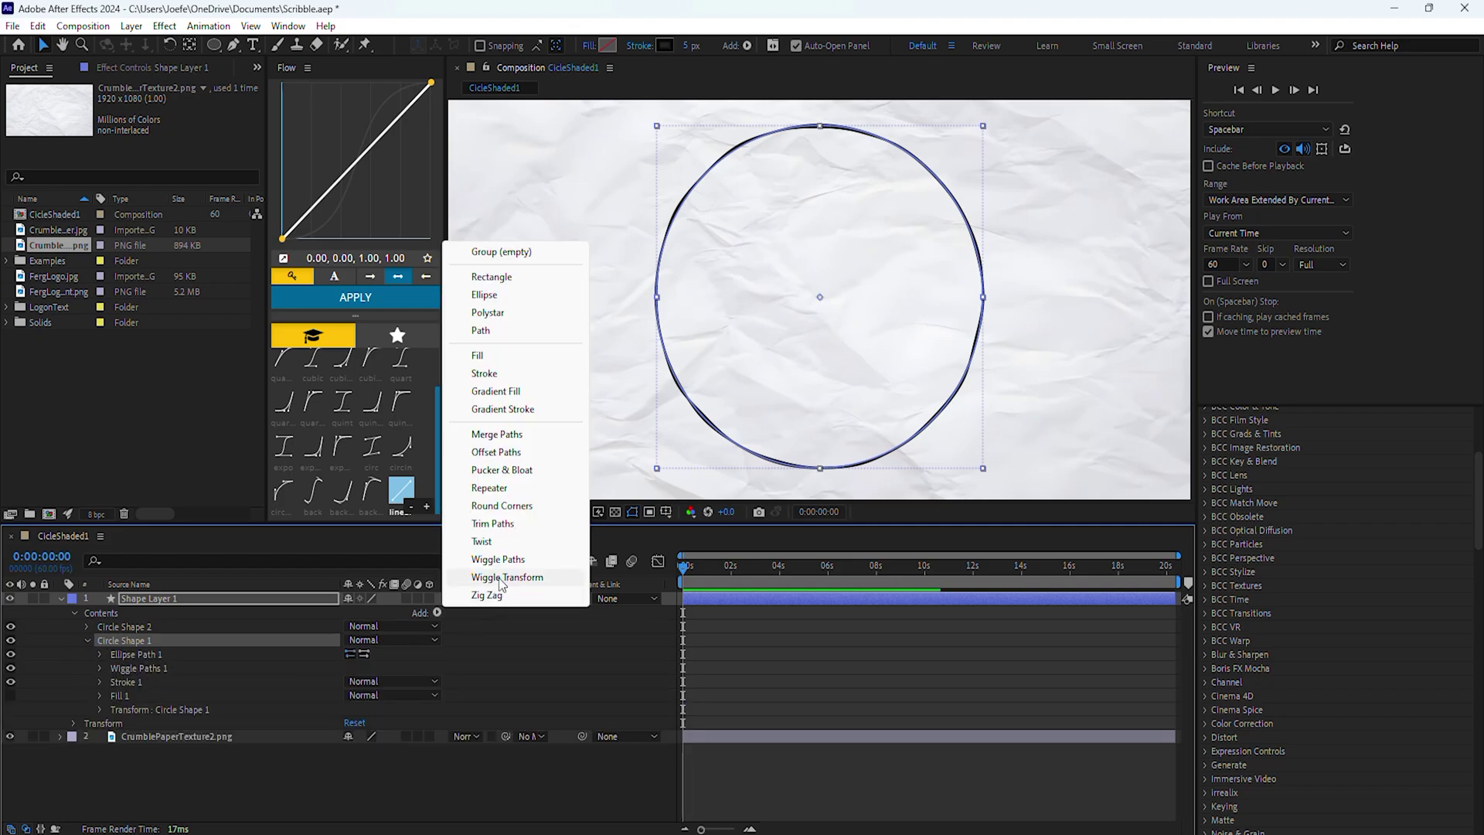
left_click(507, 527)
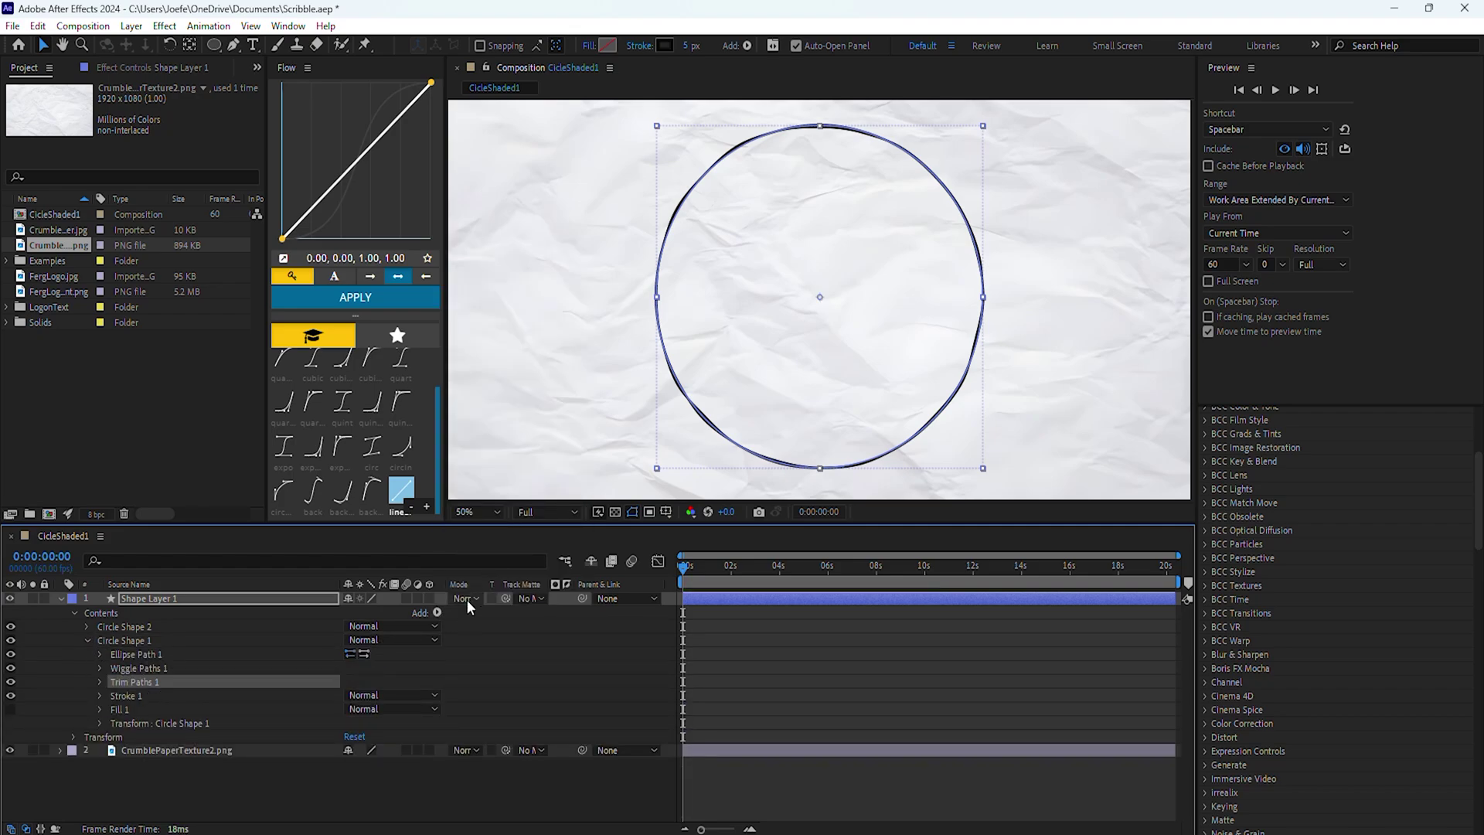
left_click(91, 640)
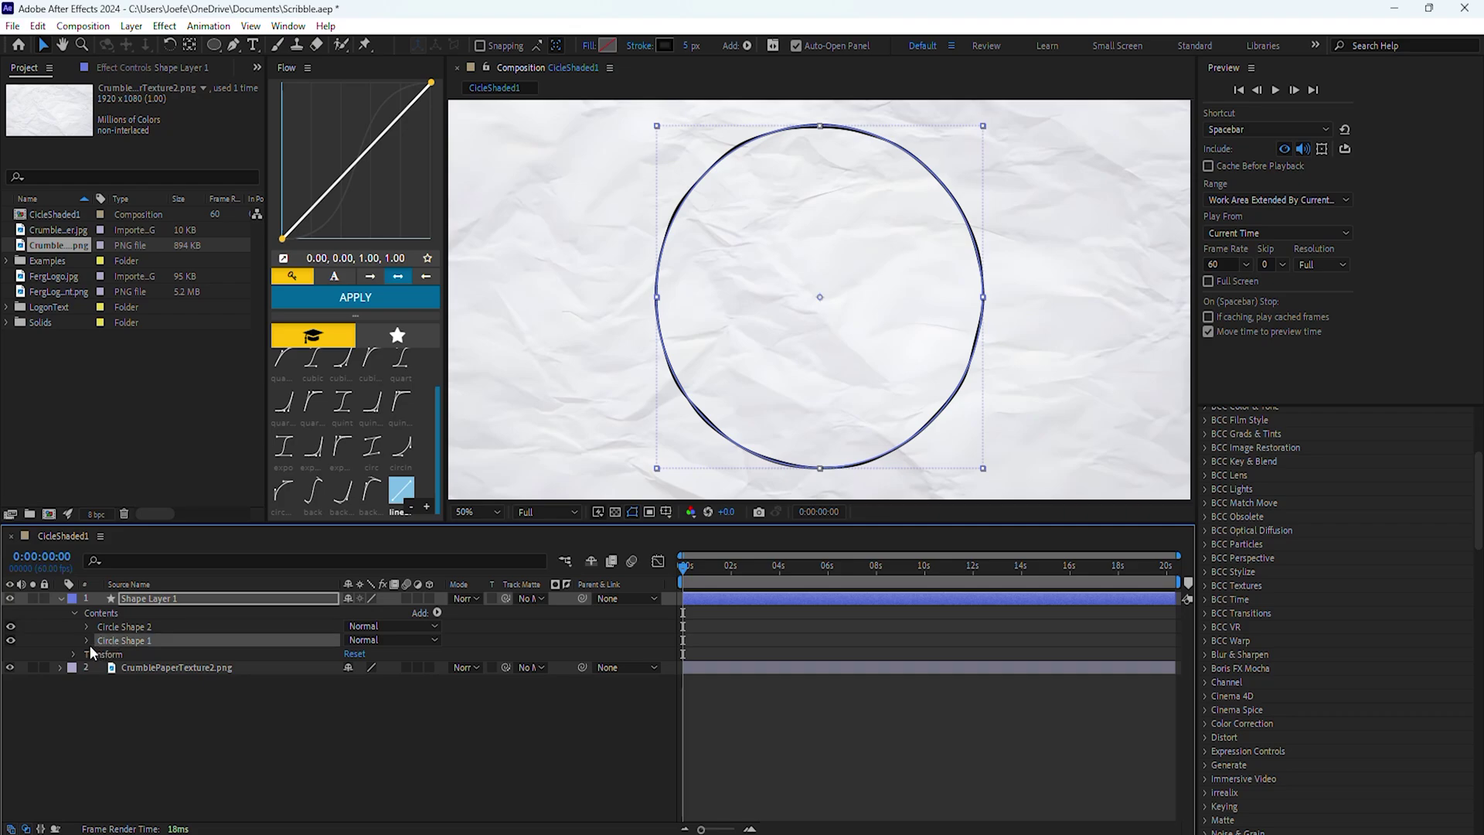
left_click(86, 641)
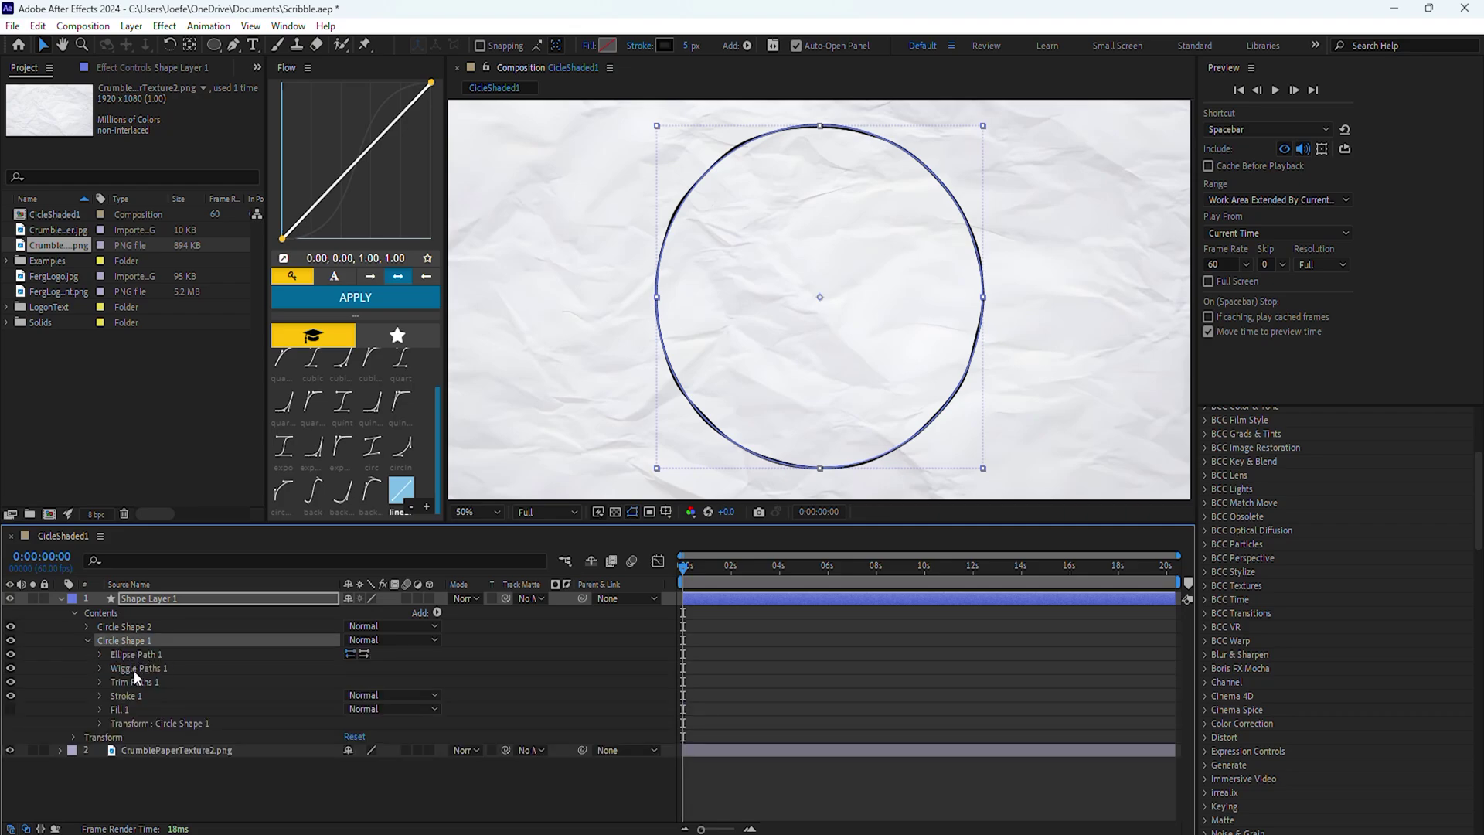
Step: Give the Start property of Circle Shape 1's Trim Paths the expression wiggle(2,20) and copy that expression
left_click(100, 682)
left_click(133, 683)
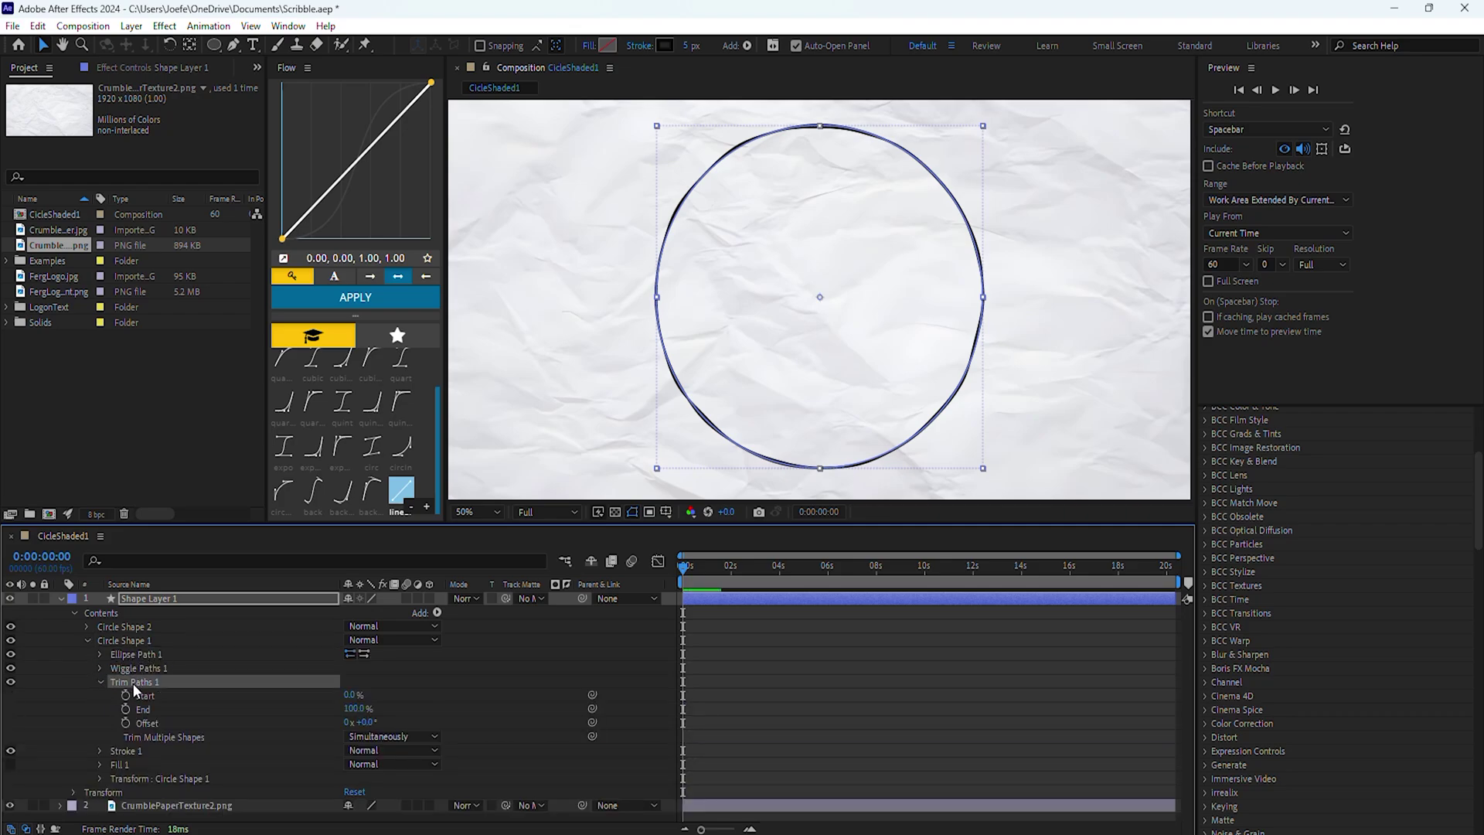
left_click(125, 696, "alt")
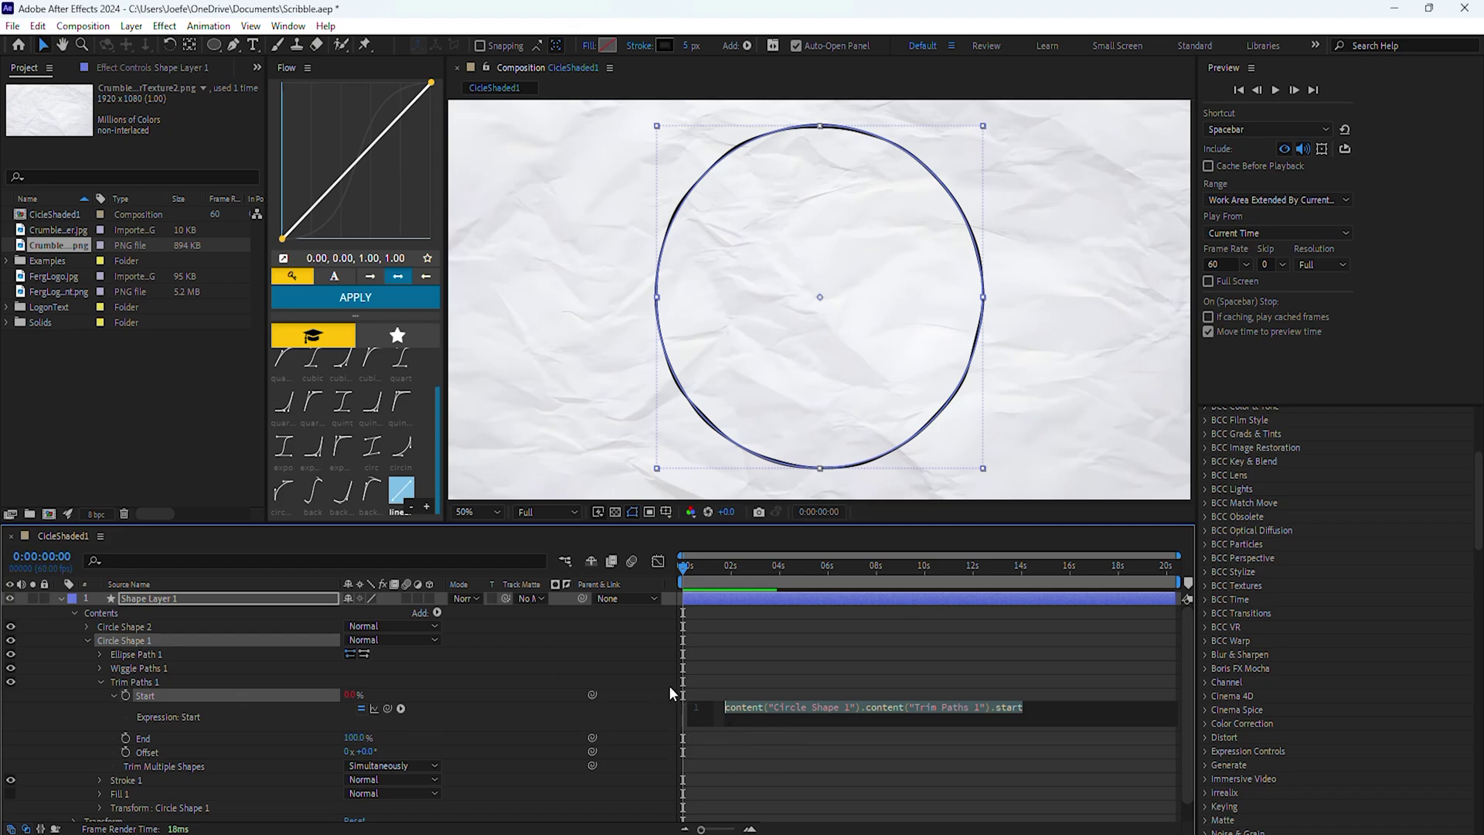
type("Wiggle(2,25")
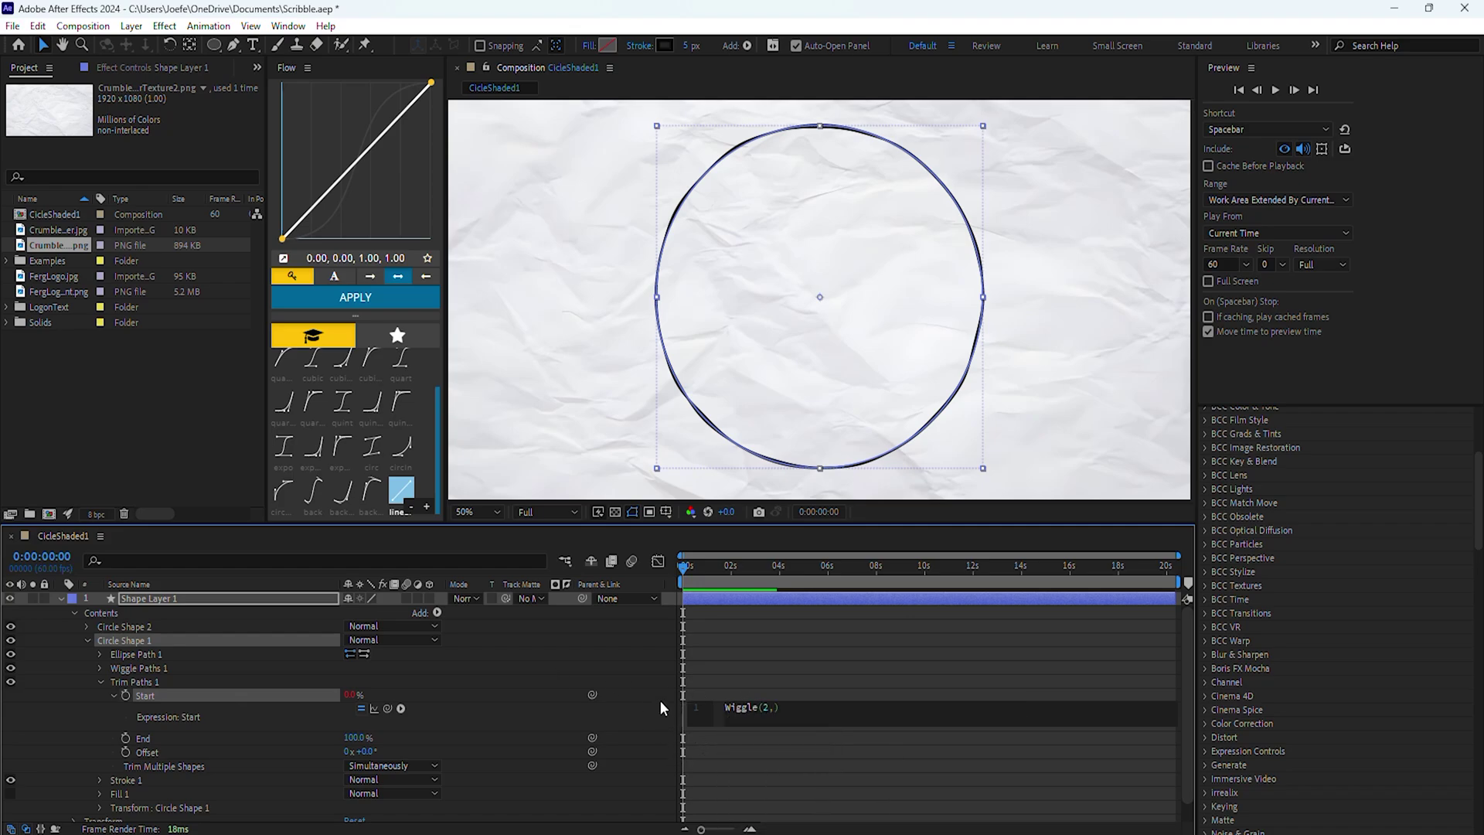
key("BackSpace")
type("0")
left_click(732, 707)
key("BackSpace")
type("w")
key("Escape")
key("ctrl+a")
key("ctrl+c")
left_click(77, 718)
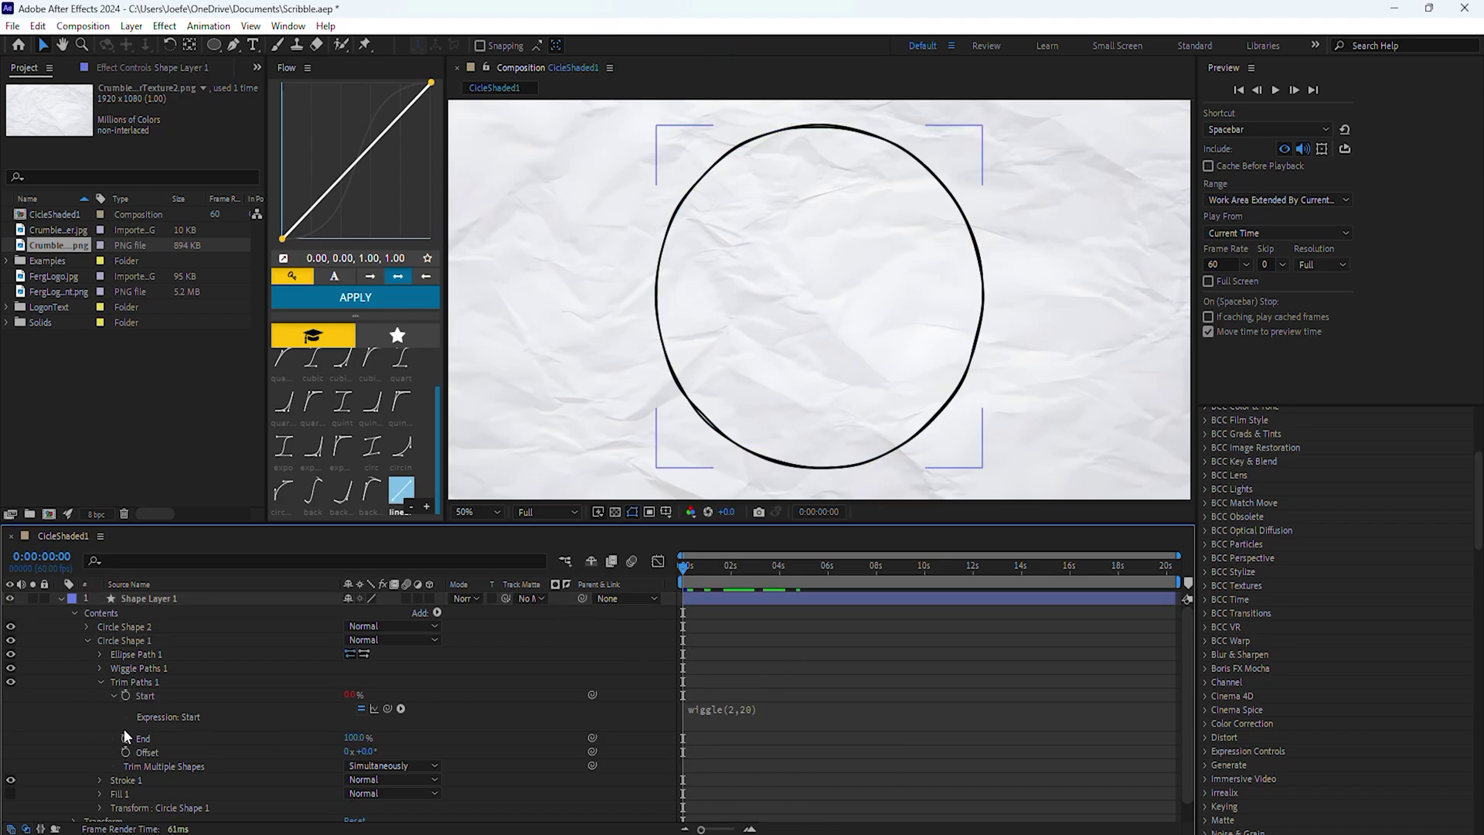
Step: Apply the copied wiggle(2,20) expression to the End property of Circle Shape 1's Trim Paths
left_click(125, 738, "alt")
key("ctrl+v")
left_click(87, 720)
Step: Give the Offset property of Circle Shape 1's Trim Paths the expression wiggle(2,180)
left_click(125, 781, "alt")
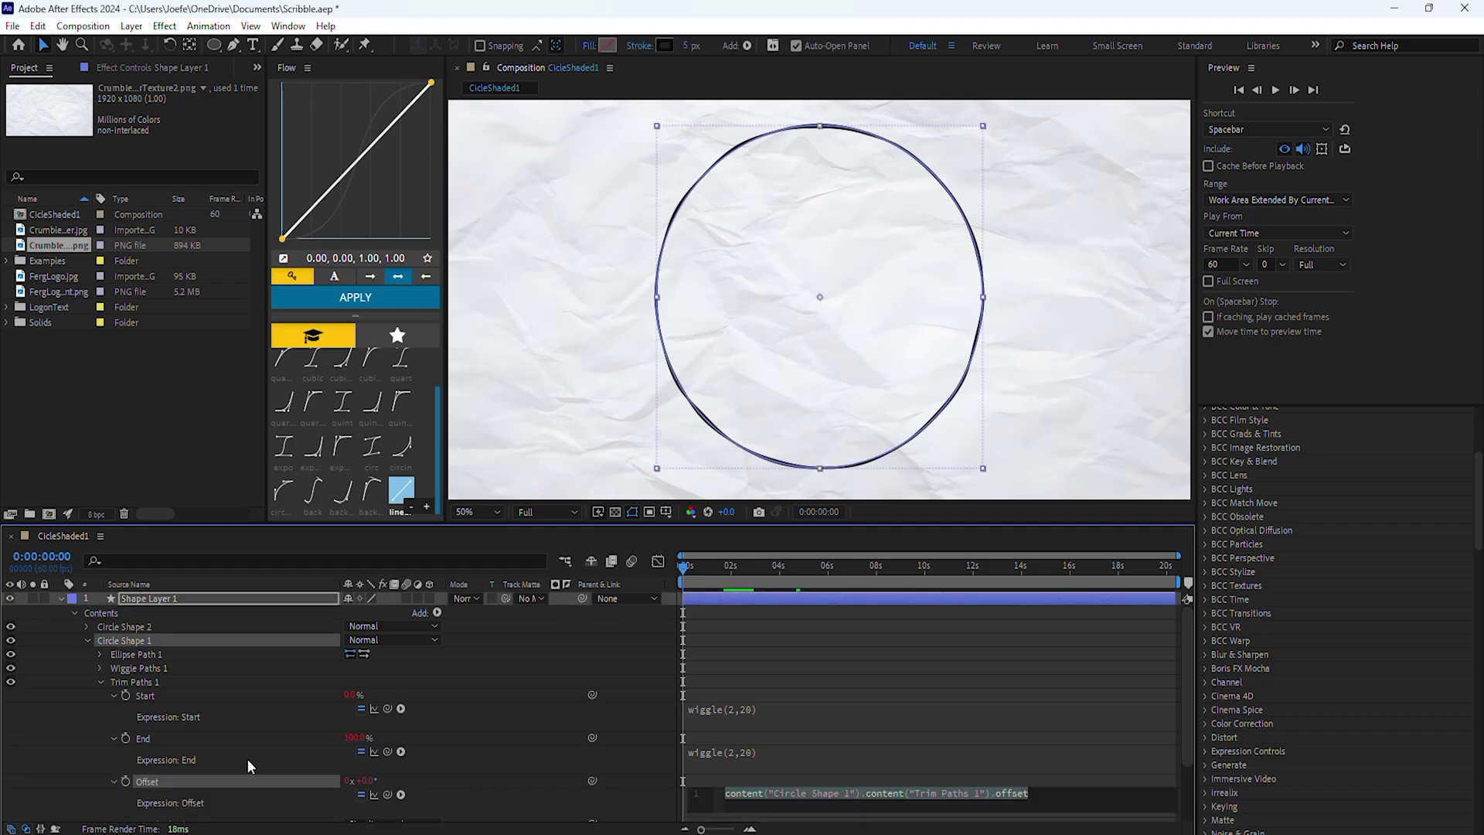
key("ctrl+v")
key("Left")
key("BackSpace")
key("BackSpace")
type("180")
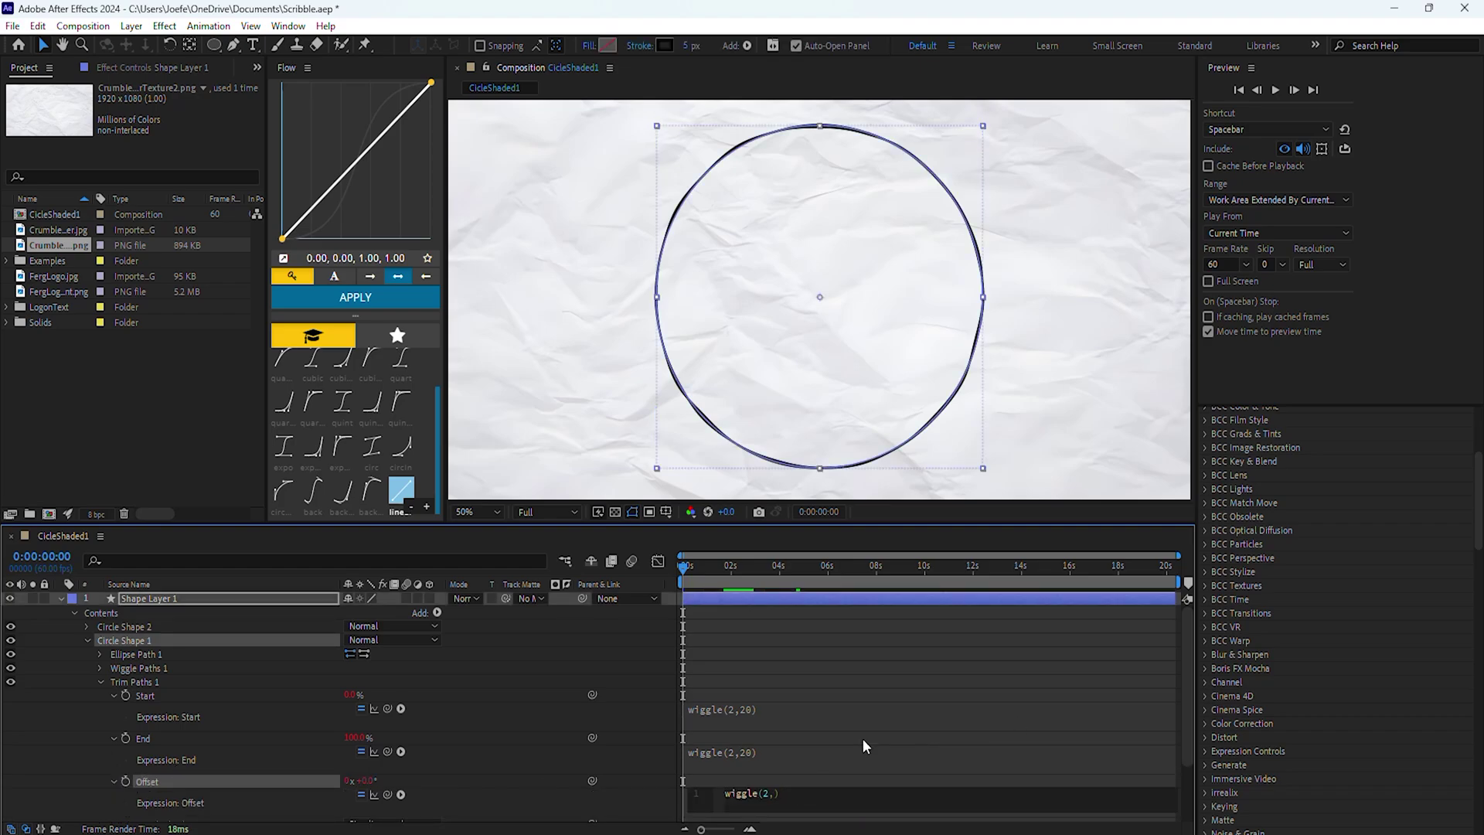
left_click(503, 758)
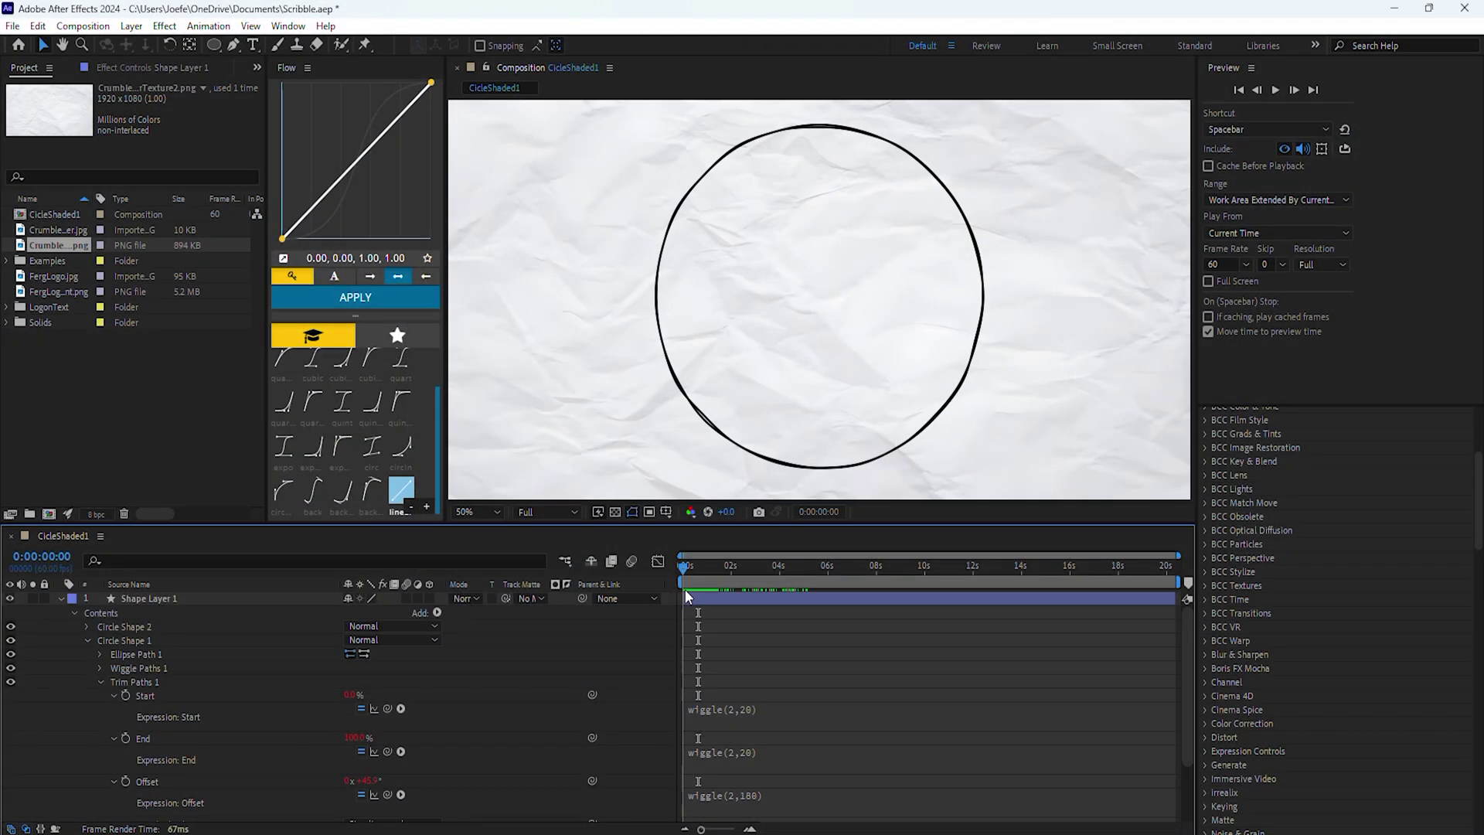
Step: Hide the Circle Shape 2 group and scrub the start of the timeline to check Circle Shape 1 on its own
left_click(685, 589)
left_click(10, 626)
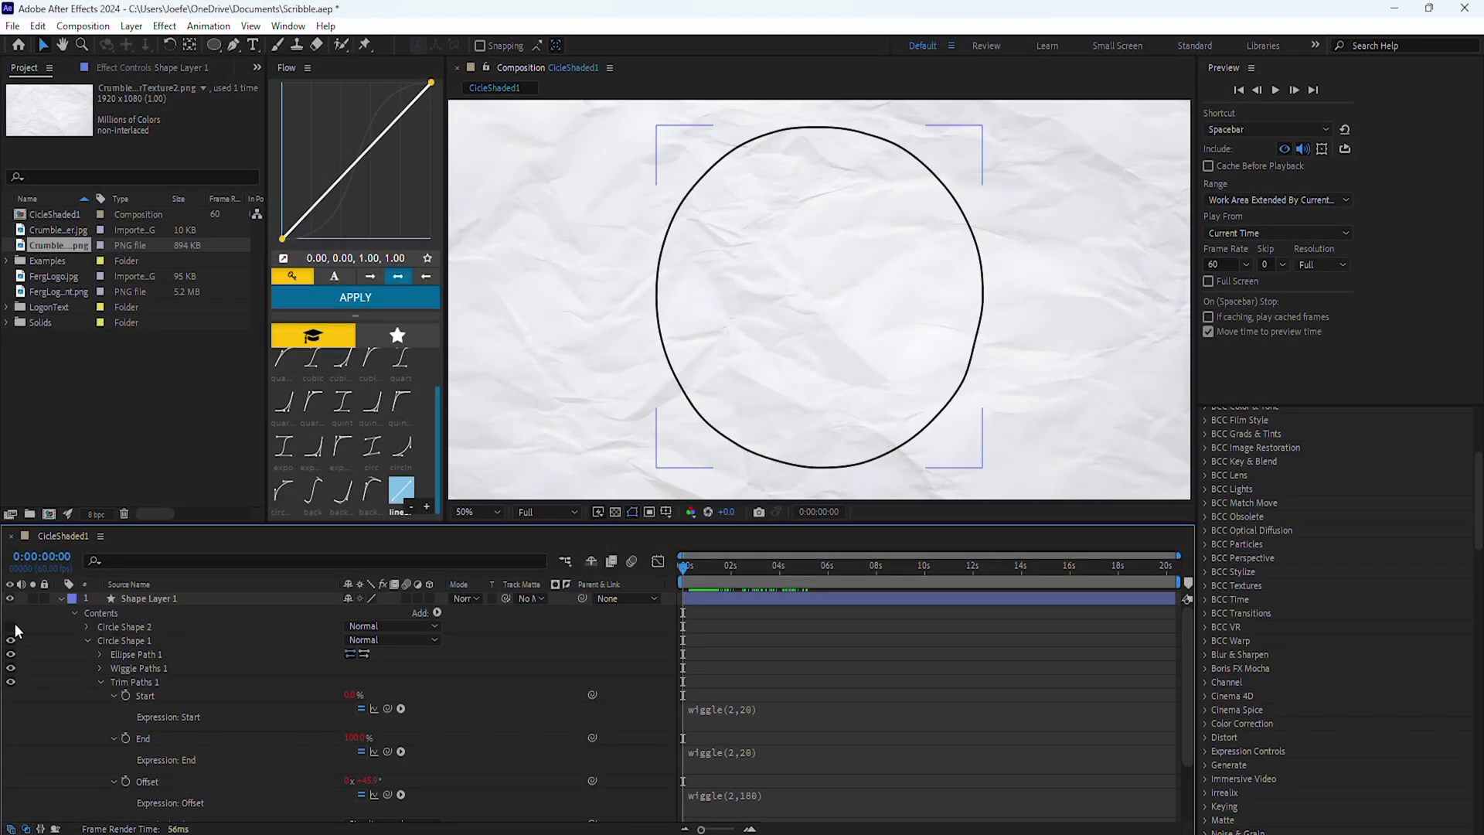
mouse_move(714, 575)
left_mouse_down()
mouse_move(777, 582)
mouse_move(677, 590)
mouse_move(693, 583)
left_mouse_up()
Step: Try the expression wiggle(5,60) on both Start and End of Circle Shape 1's Trim Paths
left_click(779, 707)
double_click(779, 708)
type("60")
double_click(768, 708)
type("5")
key("ctrl+a")
key("ctrl+c")
left_click(760, 760)
key("ctrl+v")
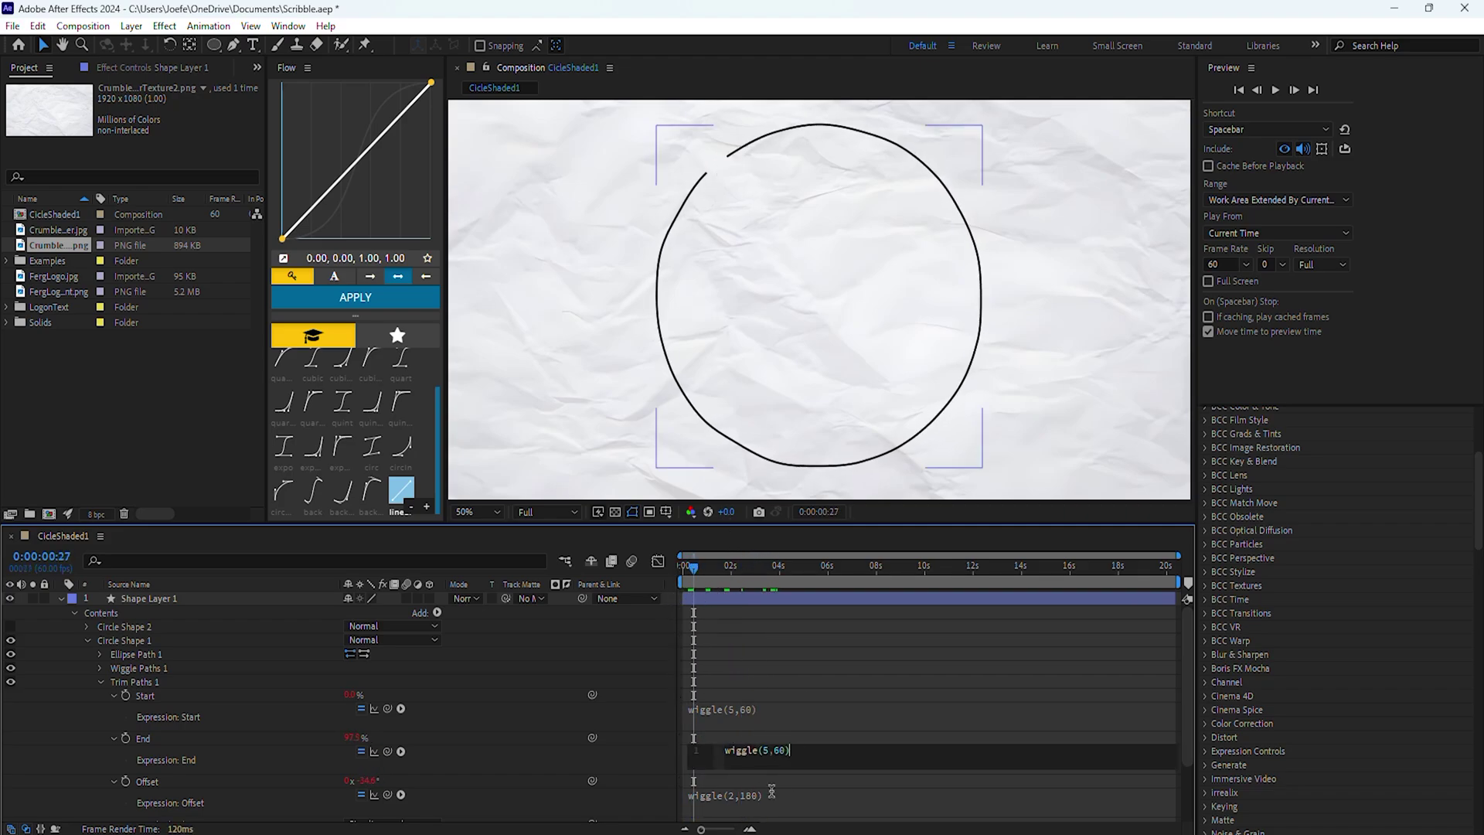
Step: Try the expression wiggle(5,180) on the Trim Paths Offset and return the playhead to the start
left_click(771, 791)
key("ctrl+v")
double_click(782, 793)
type("180")
left_click(745, 719)
left_click(670, 600)
mouse_move(693, 572)
left_mouse_down()
mouse_move(721, 575)
mouse_move(706, 562)
mouse_move(677, 572)
left_mouse_up()
Step: Set the Start expression of Circle Shape 1's Trim Paths to wiggle(3,30)
left_click(767, 709)
double_click(780, 707)
key("BackSpace")
type("30")
left_click(768, 706)
key("BackSpace")
type("3")
Step: Set the End expression of Circle Shape 1's Trim Paths to wiggle(3,30)
left_click(752, 750)
left_click(768, 750)
key("BackSpace")
type("3")
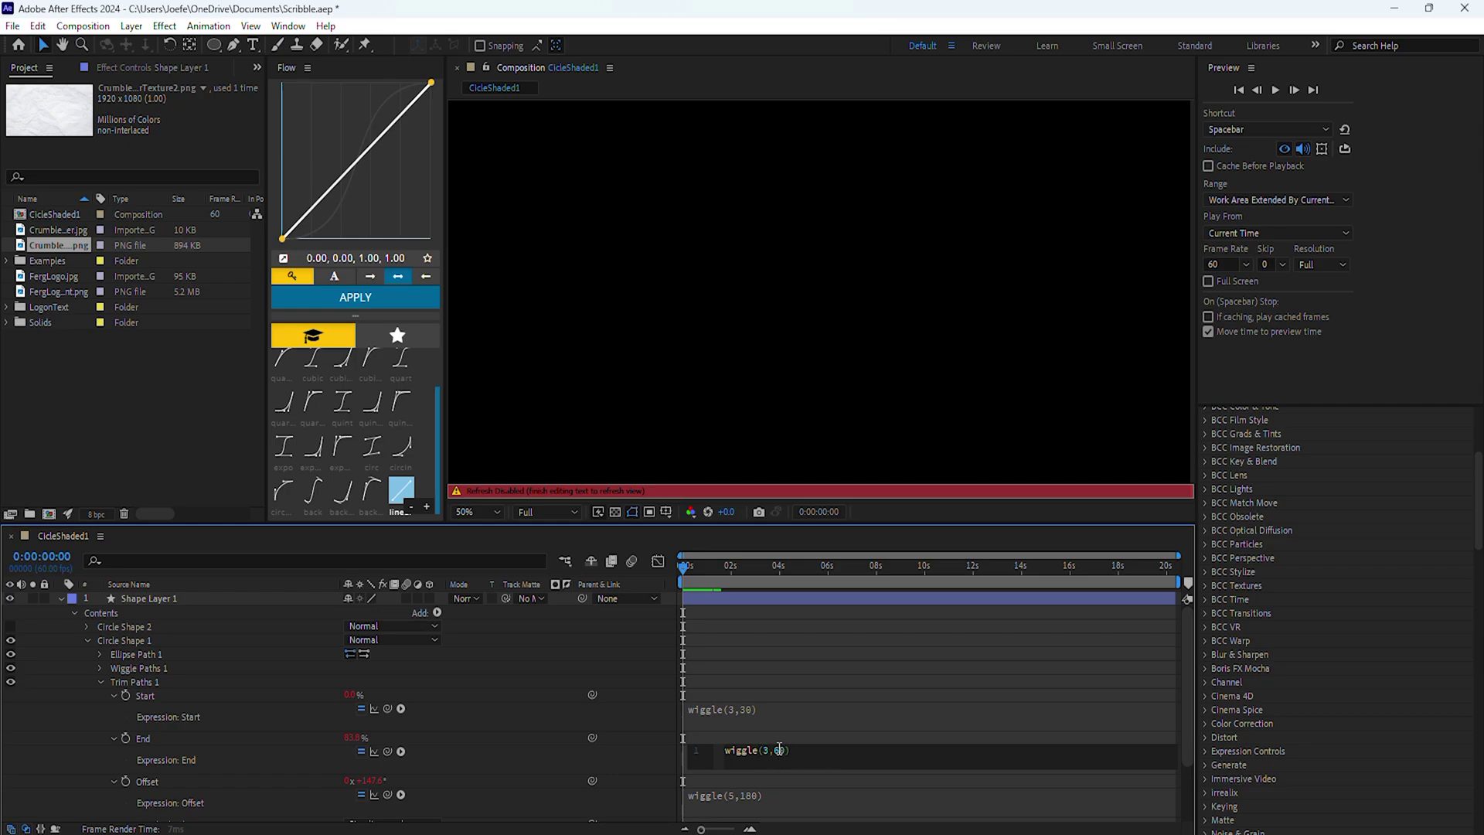
double_click(780, 749)
type("30")
Step: Set the Offset expression of Circle Shape 1's Trim Paths to wiggle(3,180) and return the playhead to the start
left_click(757, 794)
left_click(768, 793)
key("BackSpace")
type("3")
mouse_move(688, 565)
left_mouse_down()
mouse_move(740, 574)
mouse_move(678, 582)
left_mouse_up()
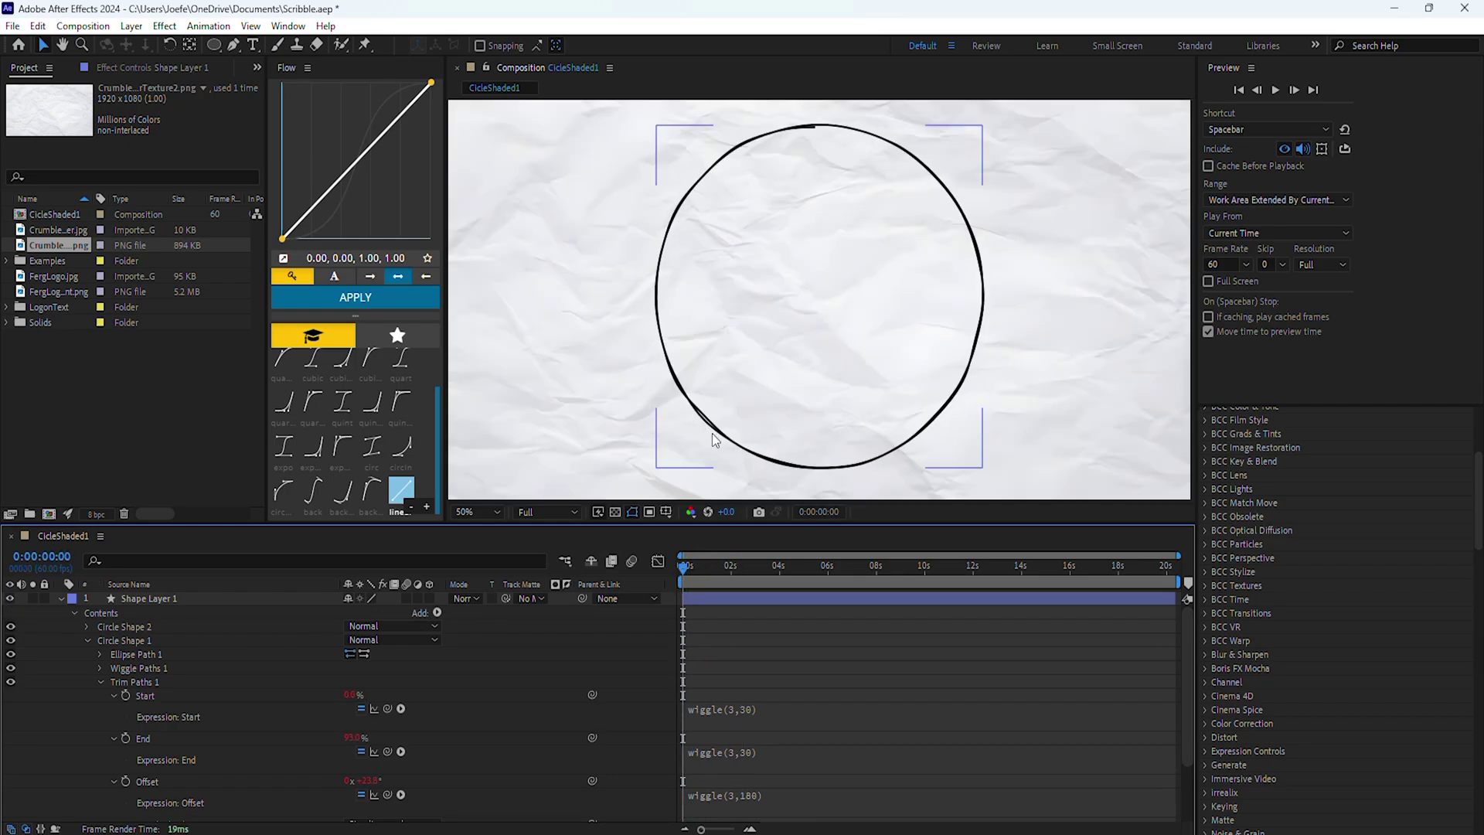
Step: Set the Detail of Circle Shape 2's Wiggle Paths to 3
left_click(100, 683)
left_click(87, 626)
left_click(100, 654)
scroll(96, 805, "down", 4)
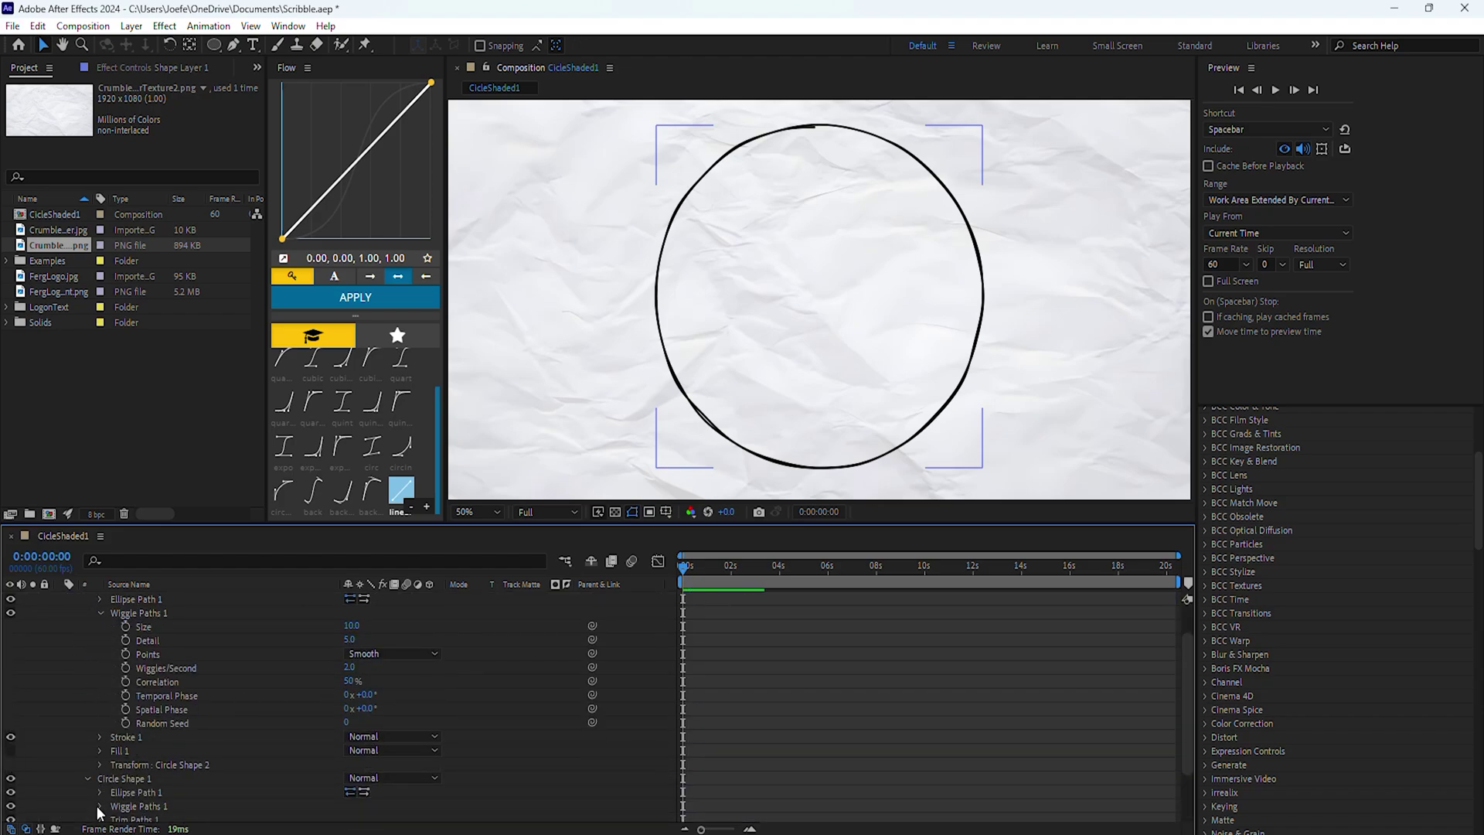
left_click(350, 621)
type("3")
left_click(279, 618)
left_click(349, 621)
Step: Set Circle Shape 1's Wiggle Paths to a Size of 6 and a Detail of 3
scroll(354, 718, "down", 2)
left_click(353, 718)
type("8")
key("Tab")
type("3")
mouse_move(683, 569)
left_mouse_down()
mouse_move(781, 592)
mouse_move(682, 571)
left_mouse_up()
left_click(349, 718)
type("6")
left_click(294, 718)
Step: Set the Size of Circle Shape 2's Wiggle Paths to 6 and preview the animation
scroll(293, 718, "up", 2)
left_click(349, 608)
type("6")
left_click(693, 610)
key("space")
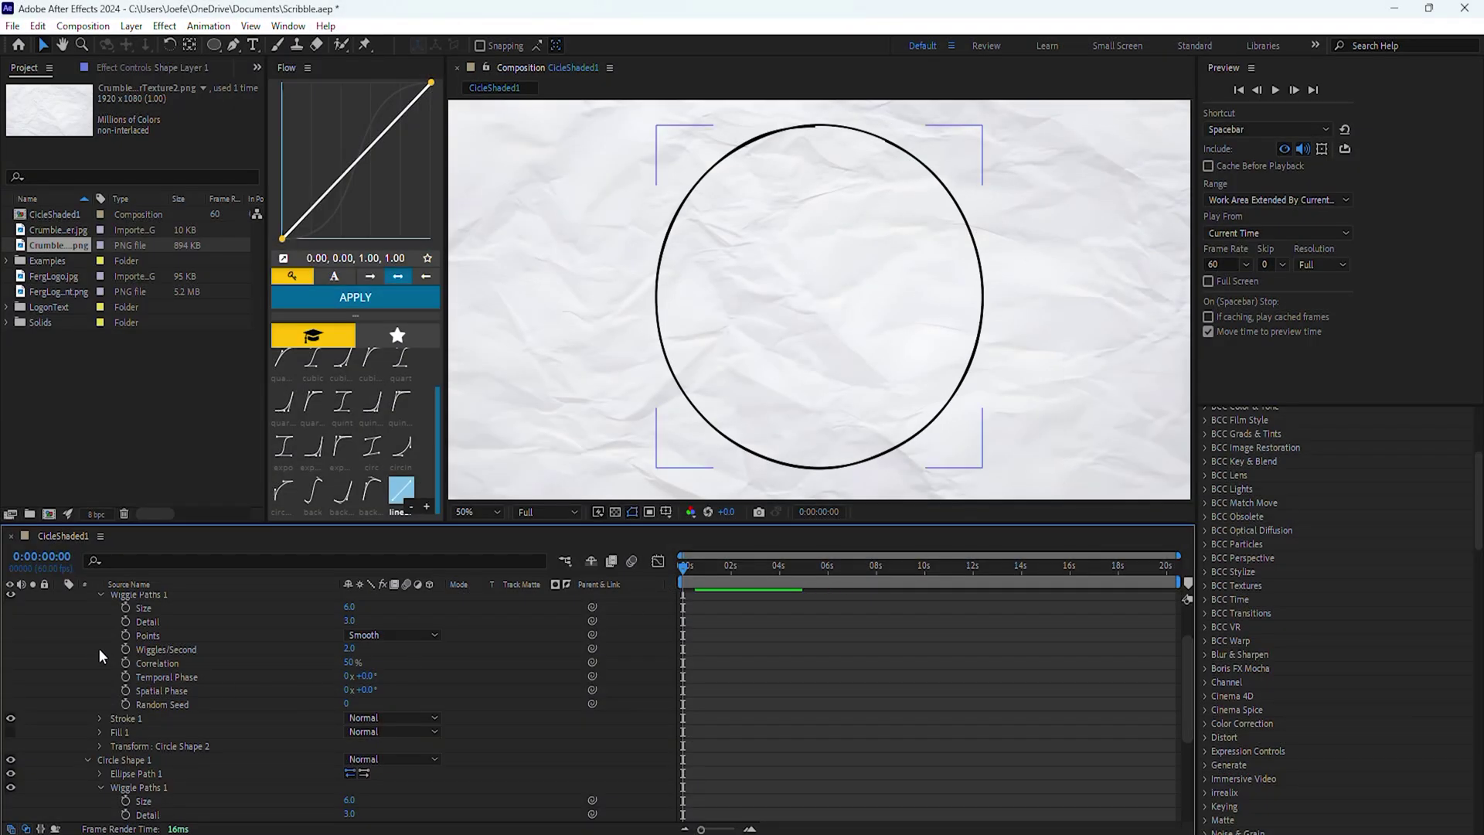
Step: Collapse both circle groups and all properties of Shape Layer 1 in the timeline
scroll(99, 646, "up", 1)
left_click(100, 636)
left_click(98, 718)
left_click(88, 704)
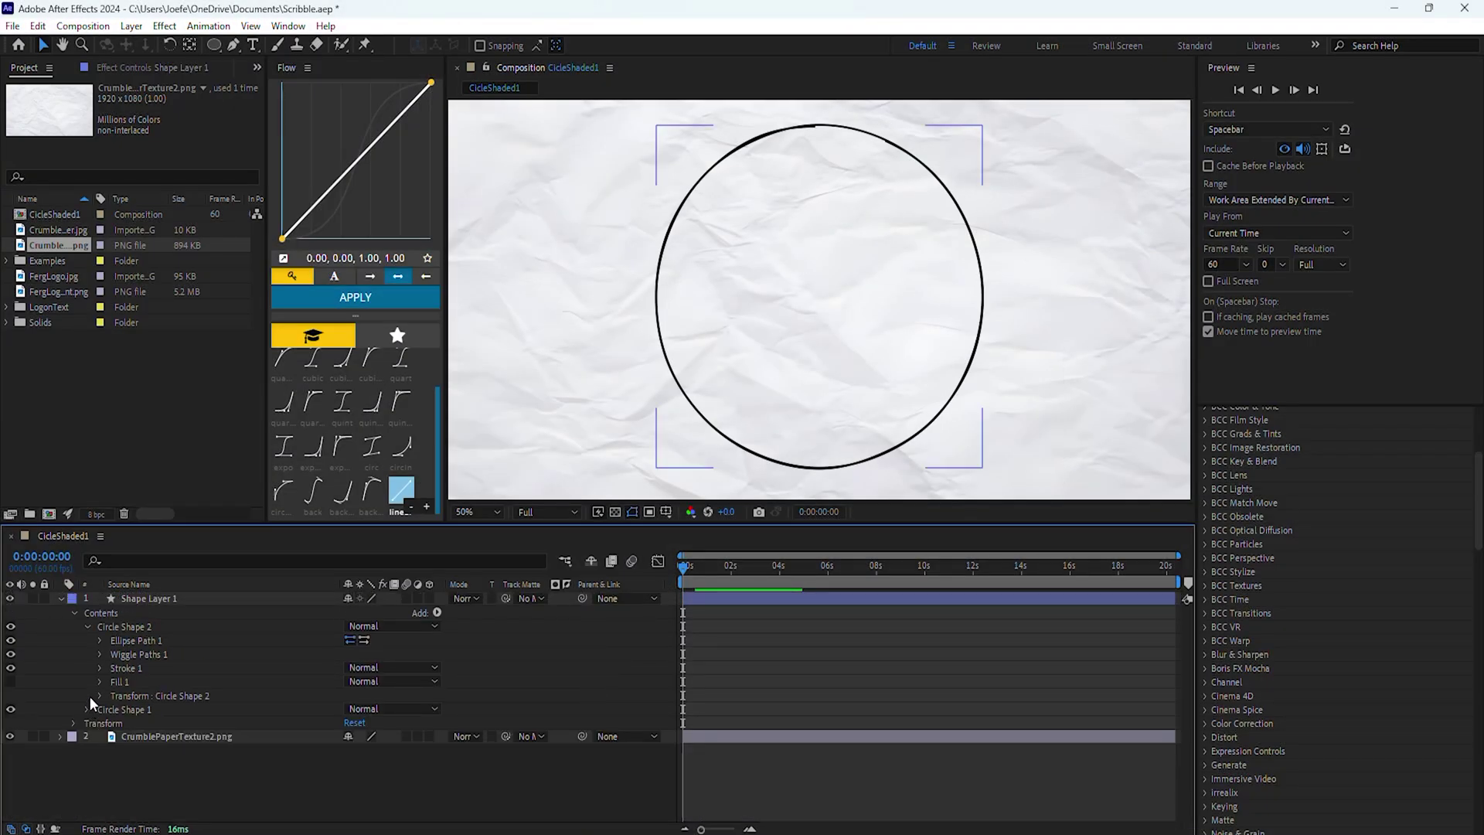
left_click(87, 622)
left_click(74, 613)
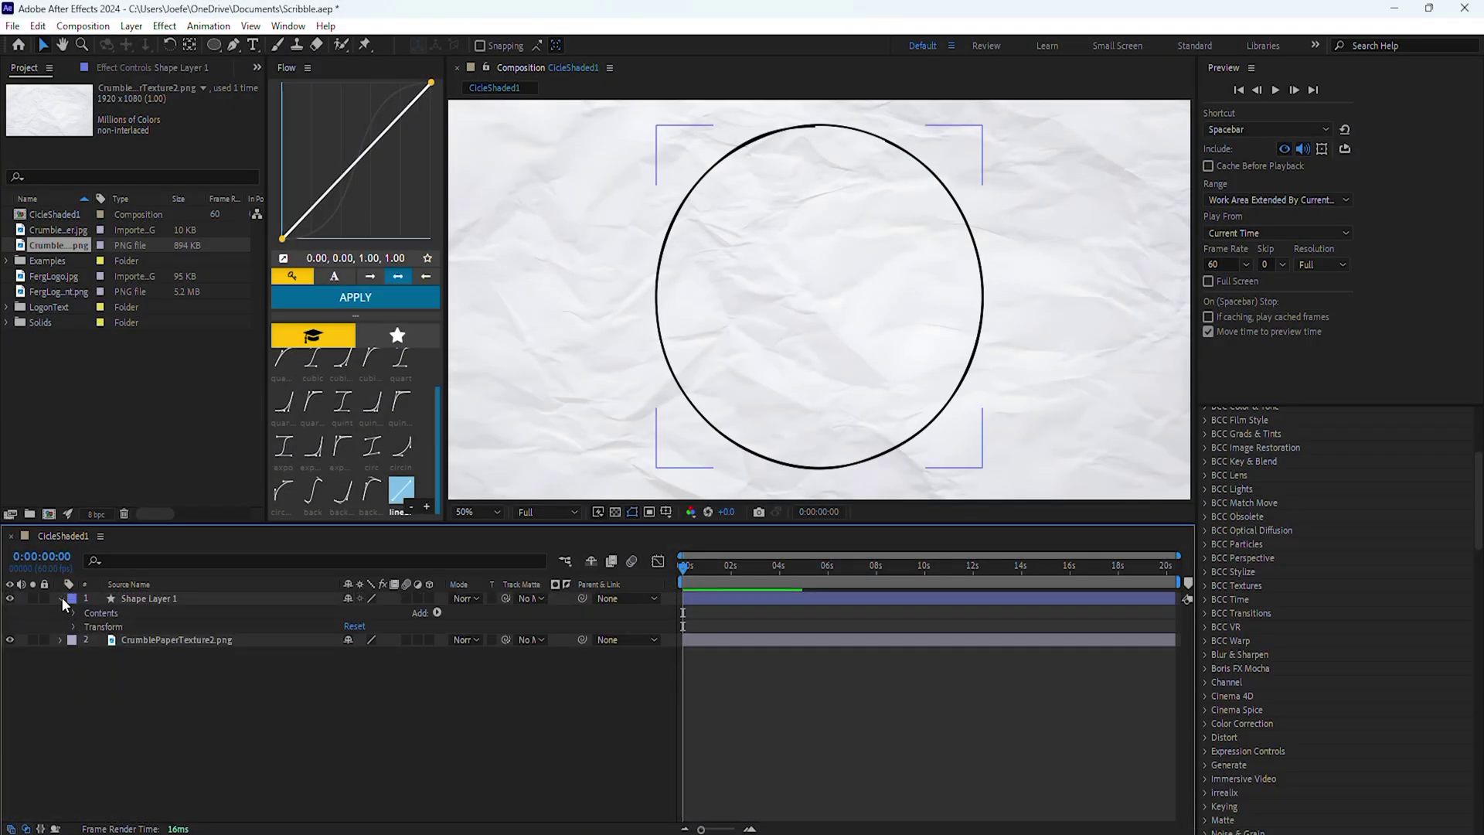
left_click(61, 598)
left_click(121, 600)
Step: Create a new 1920 x 1080 px white solid with the default settings
left_click(210, 661)
right_click(211, 662)
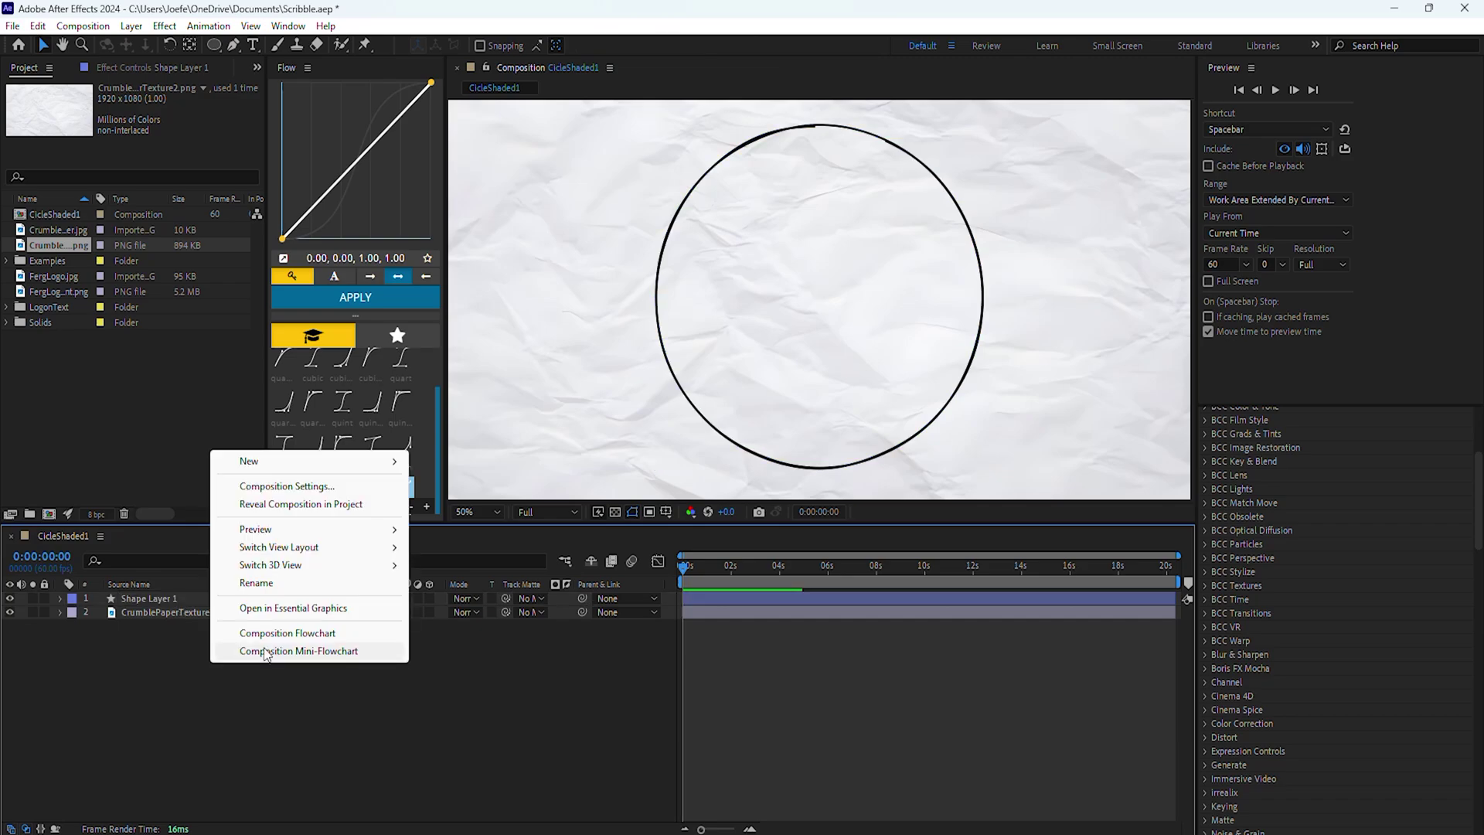
mouse_move(256, 461)
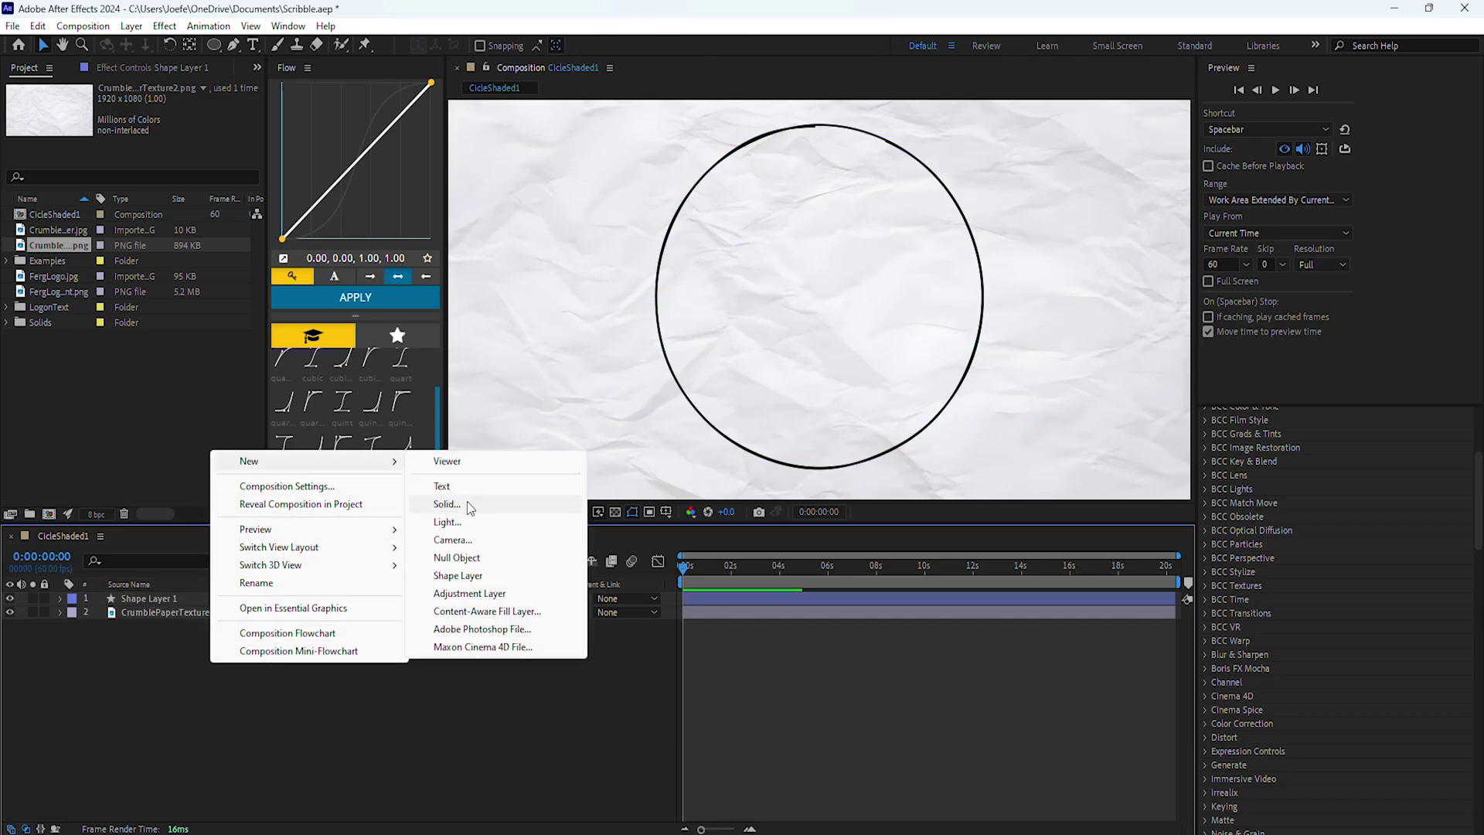
left_click(447, 504)
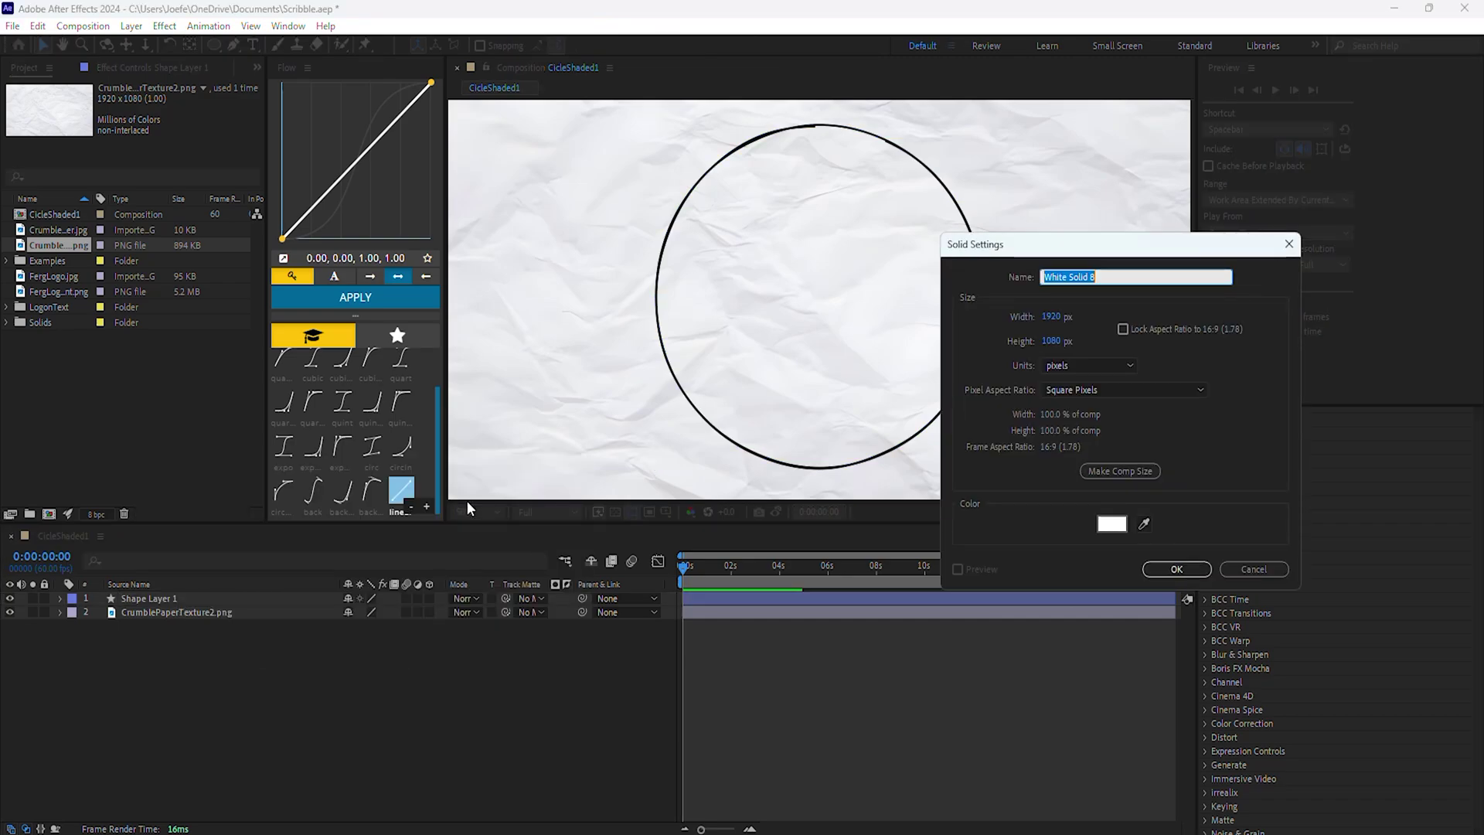
left_click(1160, 567)
Step: Draw a closed four-point mask around the circle area on the white solid with the Pen tool
scroll(878, 267, "down", 2)
key("g")
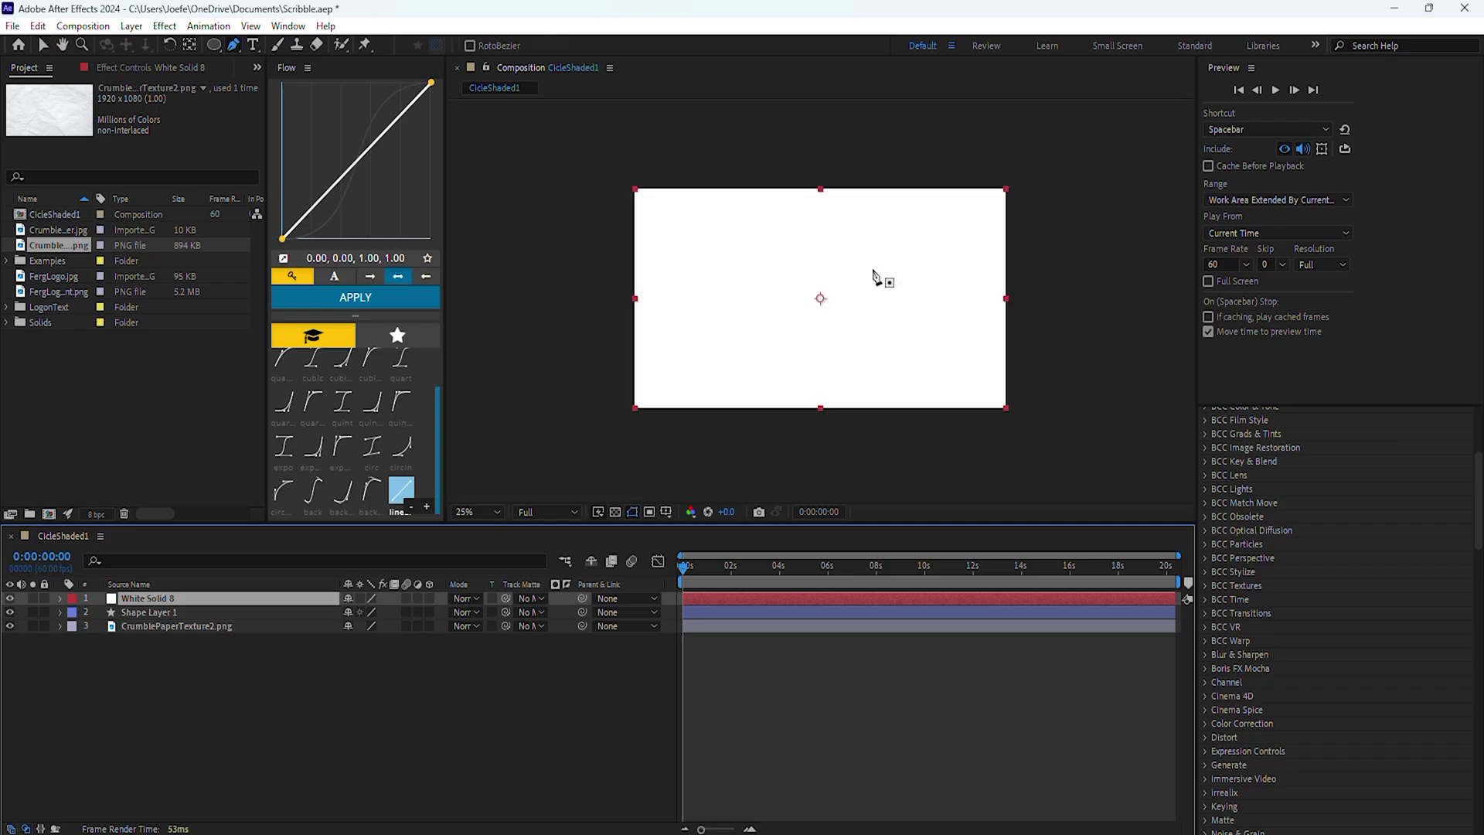
left_click(758, 215)
left_click(920, 220)
left_click(920, 363)
left_click(693, 368)
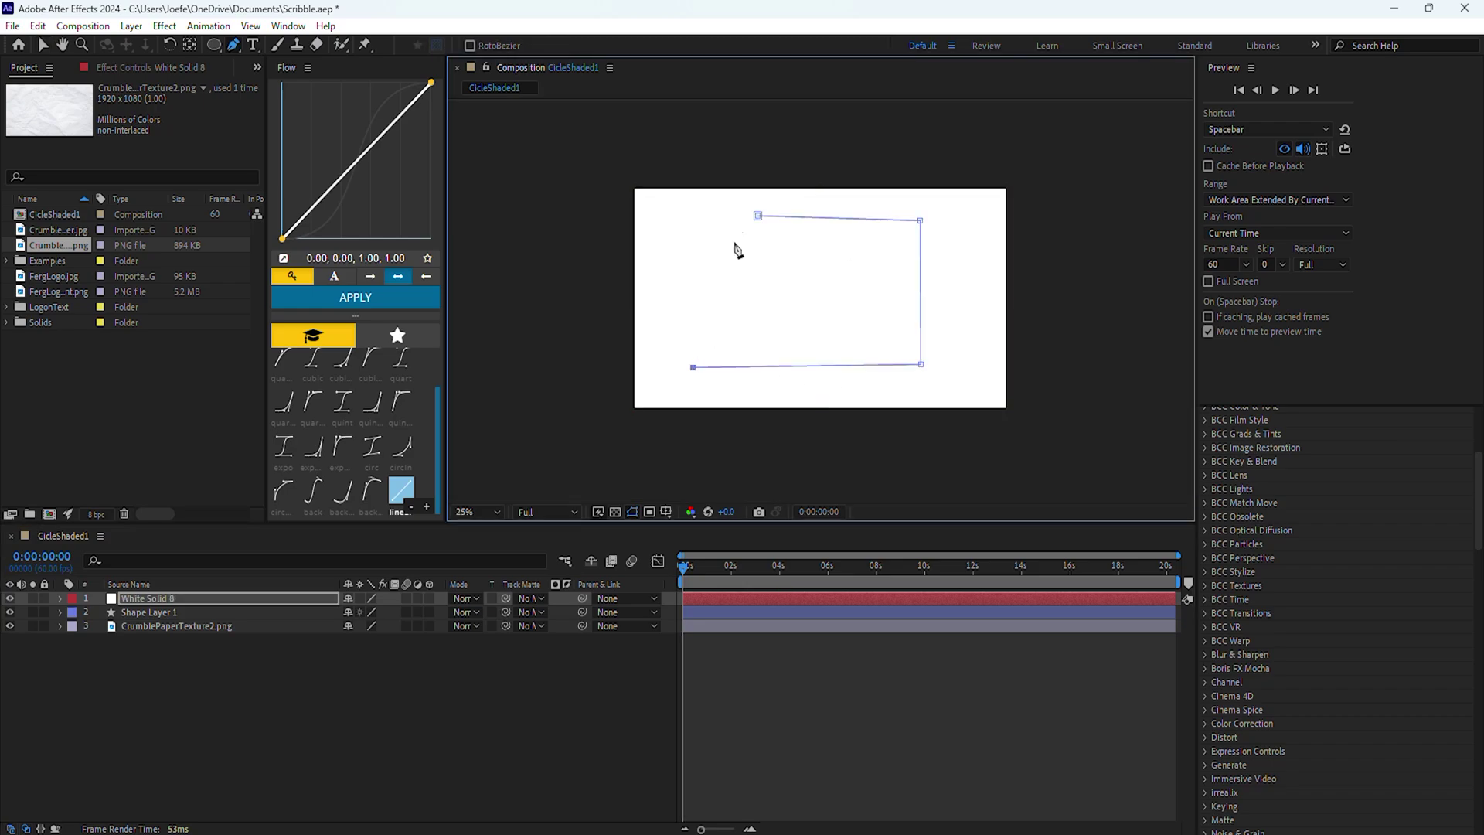
left_click(758, 216)
Step: Move the four mask corners outward so the mask fully surrounds the circle
left_click_drag(692, 367, 708, 392)
left_click_drag(920, 363, 923, 390)
left_click_drag(920, 220, 915, 202)
left_click_drag(757, 215, 738, 203)
Step: Apply the Scribble effect to the white solid and set its color to black
scroll(1474, 474, "up", 5)
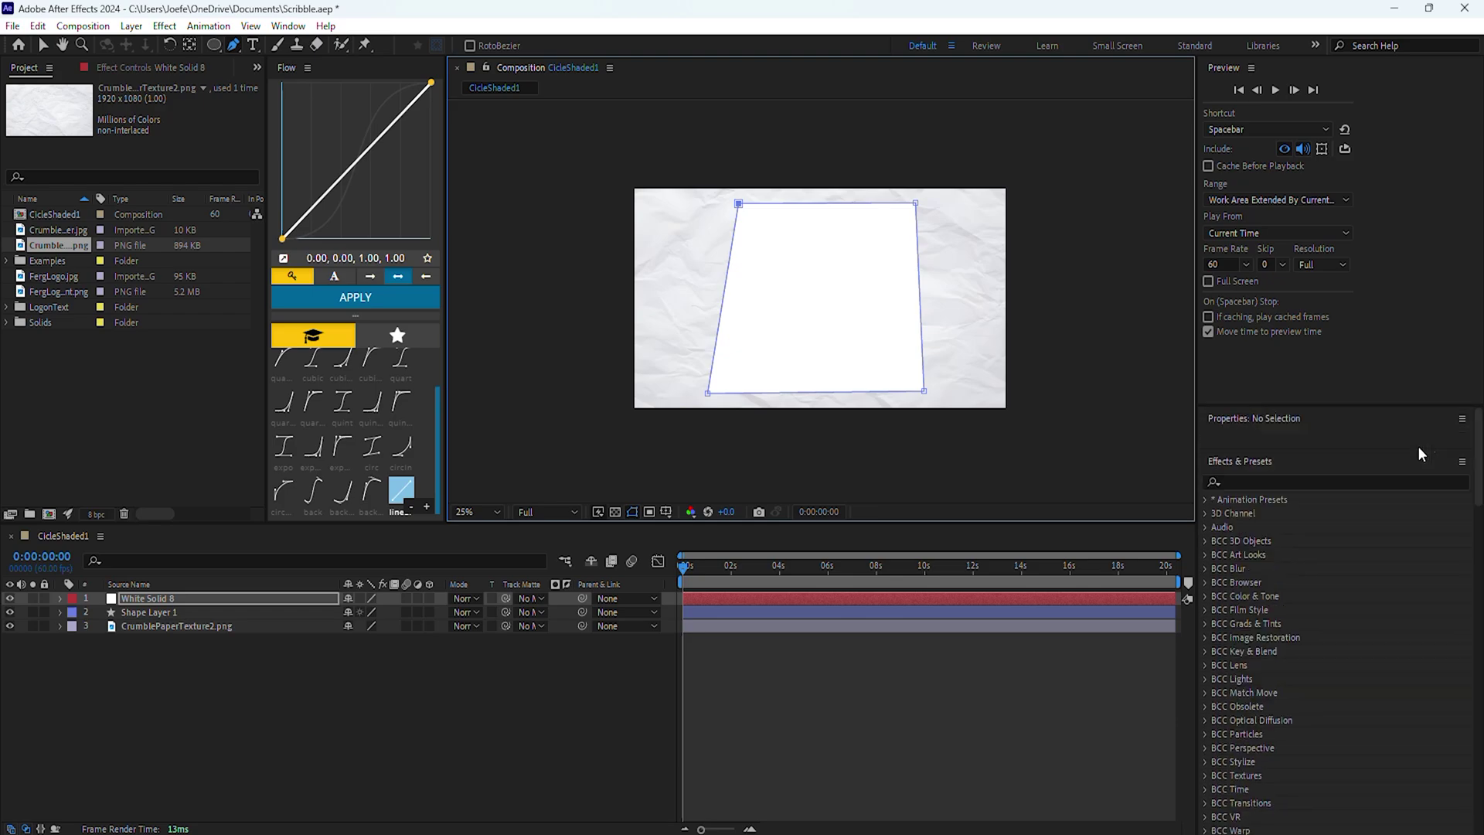
left_click(1327, 478)
type("Scribb")
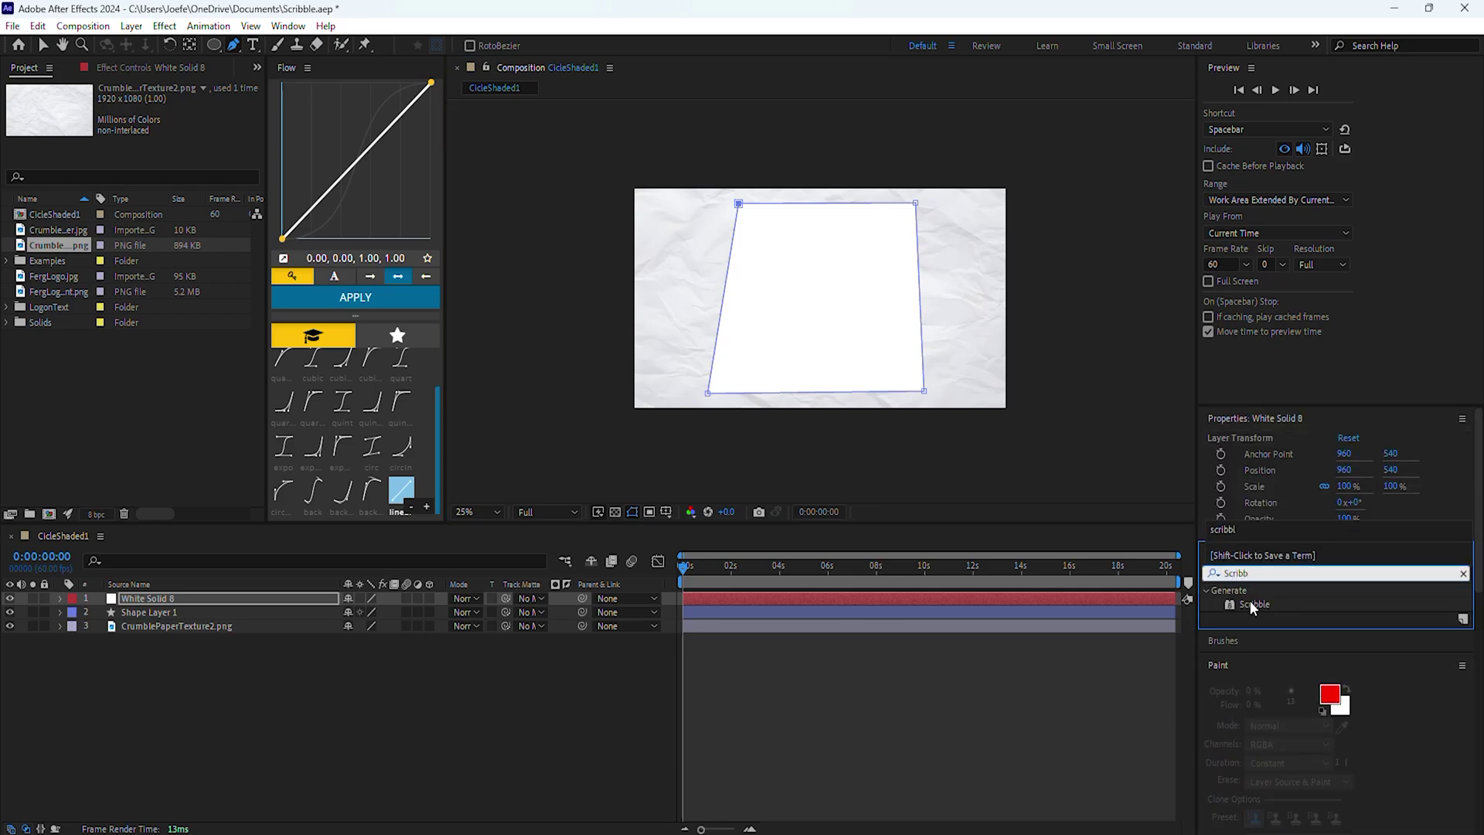
left_click_drag(1253, 603, 953, 597)
key("period")
left_click(153, 170)
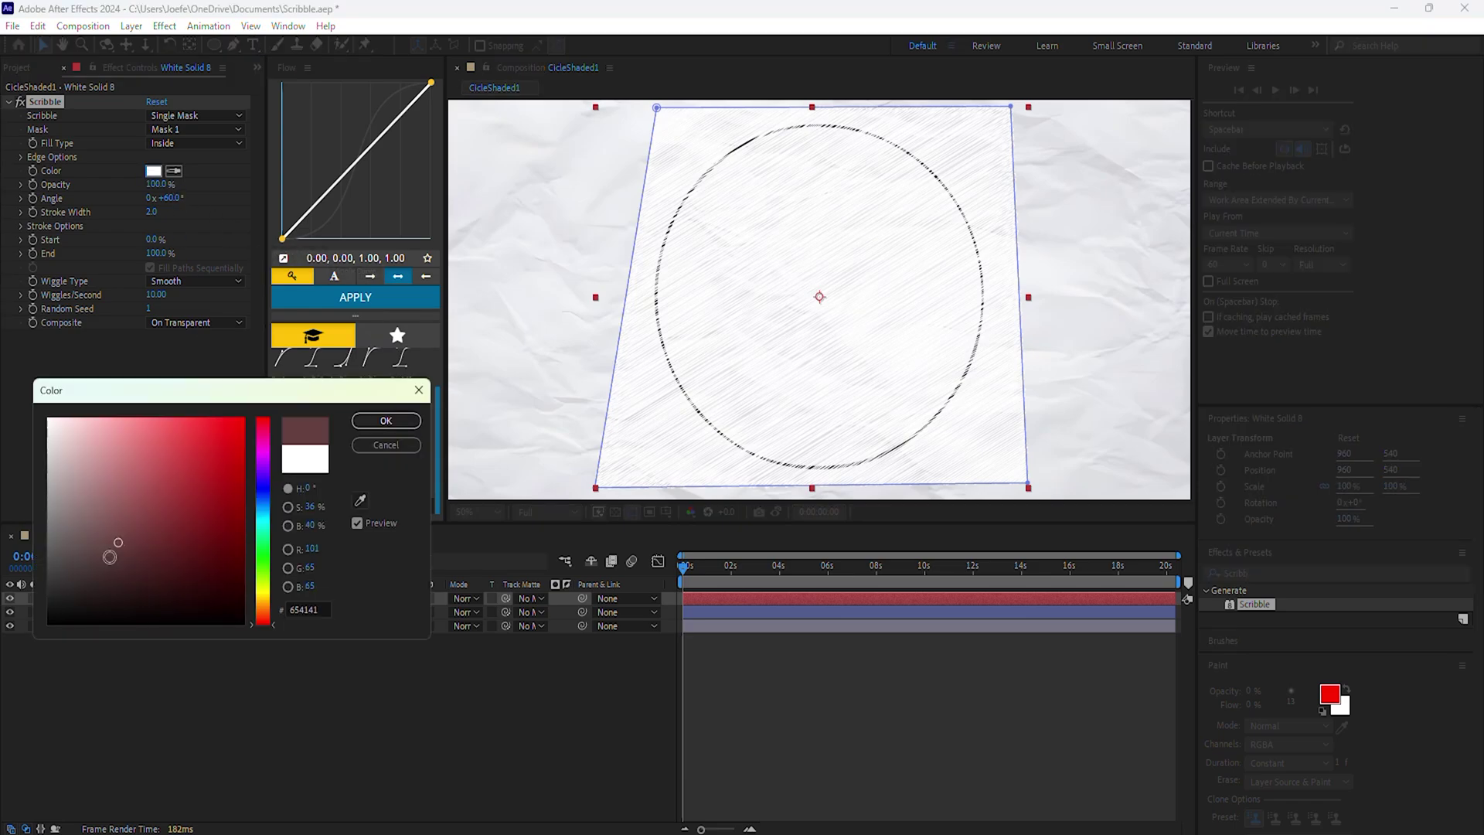
left_click(371, 422)
Step: Look through the Scribble effect's mask options, try several Fill Type options and go back to Inside
left_click(156, 116)
left_click(194, 155)
left_click(167, 128)
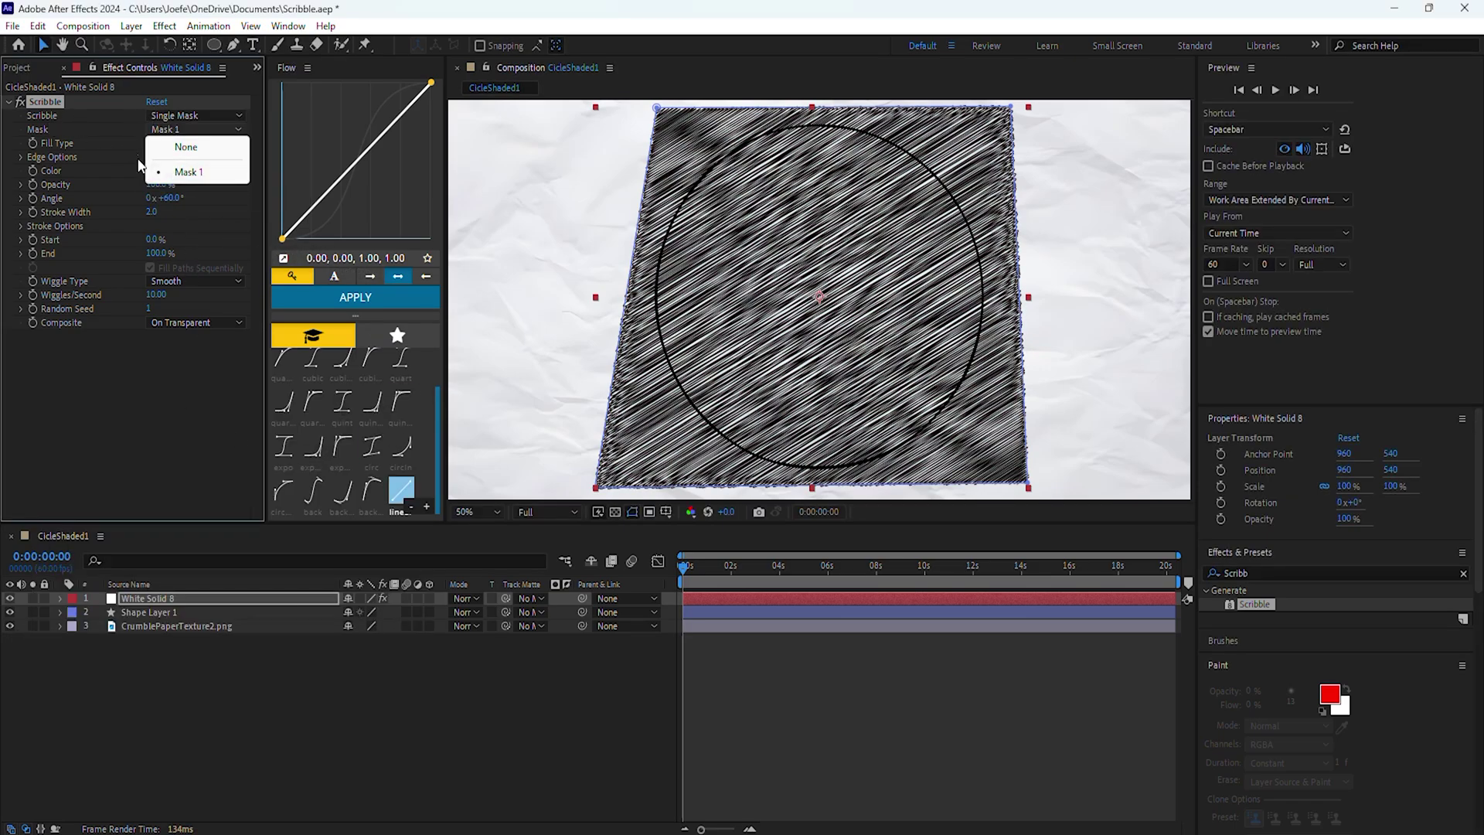
left_click(111, 134)
left_click(158, 142)
left_click(203, 179)
left_click(206, 144)
left_click(207, 196)
left_click(197, 144)
left_click(198, 188)
left_click(198, 144)
left_click(193, 160)
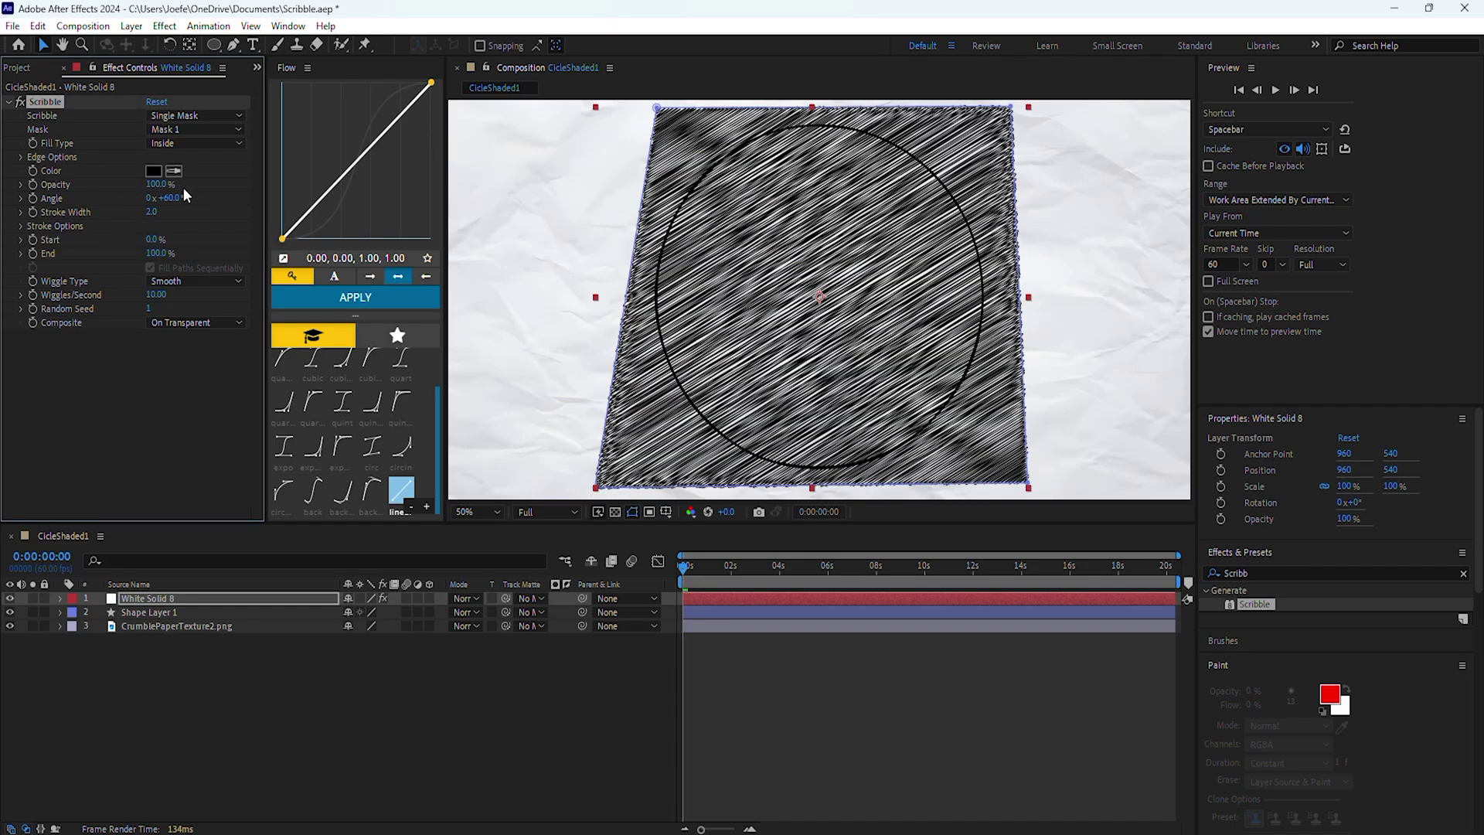
Step: Set the Scribble effect's Angle to 70°, Stroke Width to 2.5, Curviness to 0%, Curviness Variation to 2%, Spacing to 4.2 and Spacing Variation to 0
mouse_move(171, 198)
left_mouse_down()
mouse_move(185, 197)
mouse_move(149, 213)
mouse_move(139, 252)
mouse_move(164, 268)
mouse_move(96, 280)
left_mouse_up()
left_click(75, 226)
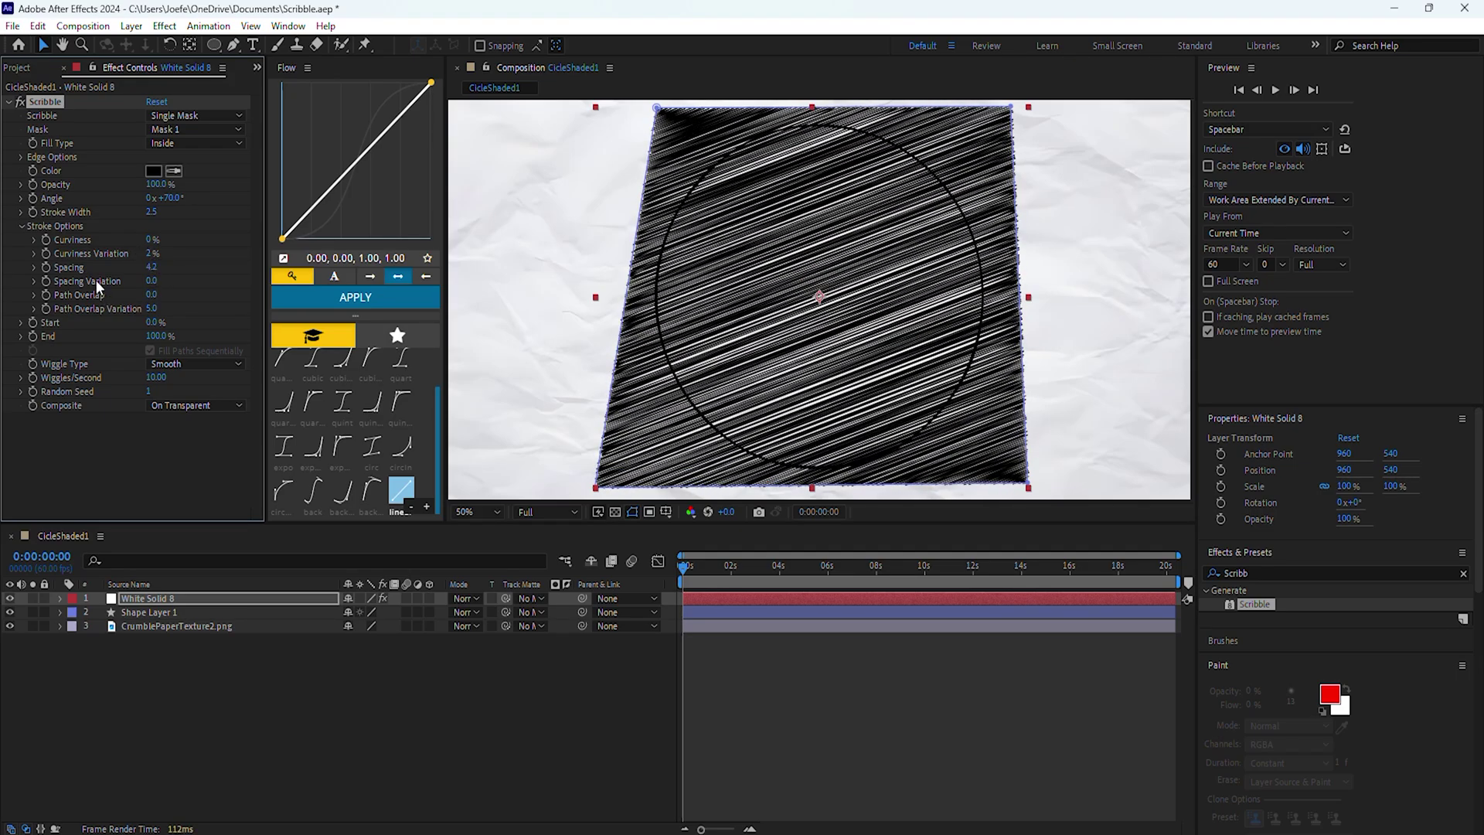
left_click(22, 227)
Step: Use Shape Layer 1 as a luma track matte for the white solid and make Shape Layer 1 visible again
mouse_move(505, 598)
left_mouse_down()
mouse_move(251, 580)
mouse_move(233, 612)
left_mouse_up()
key("slash")
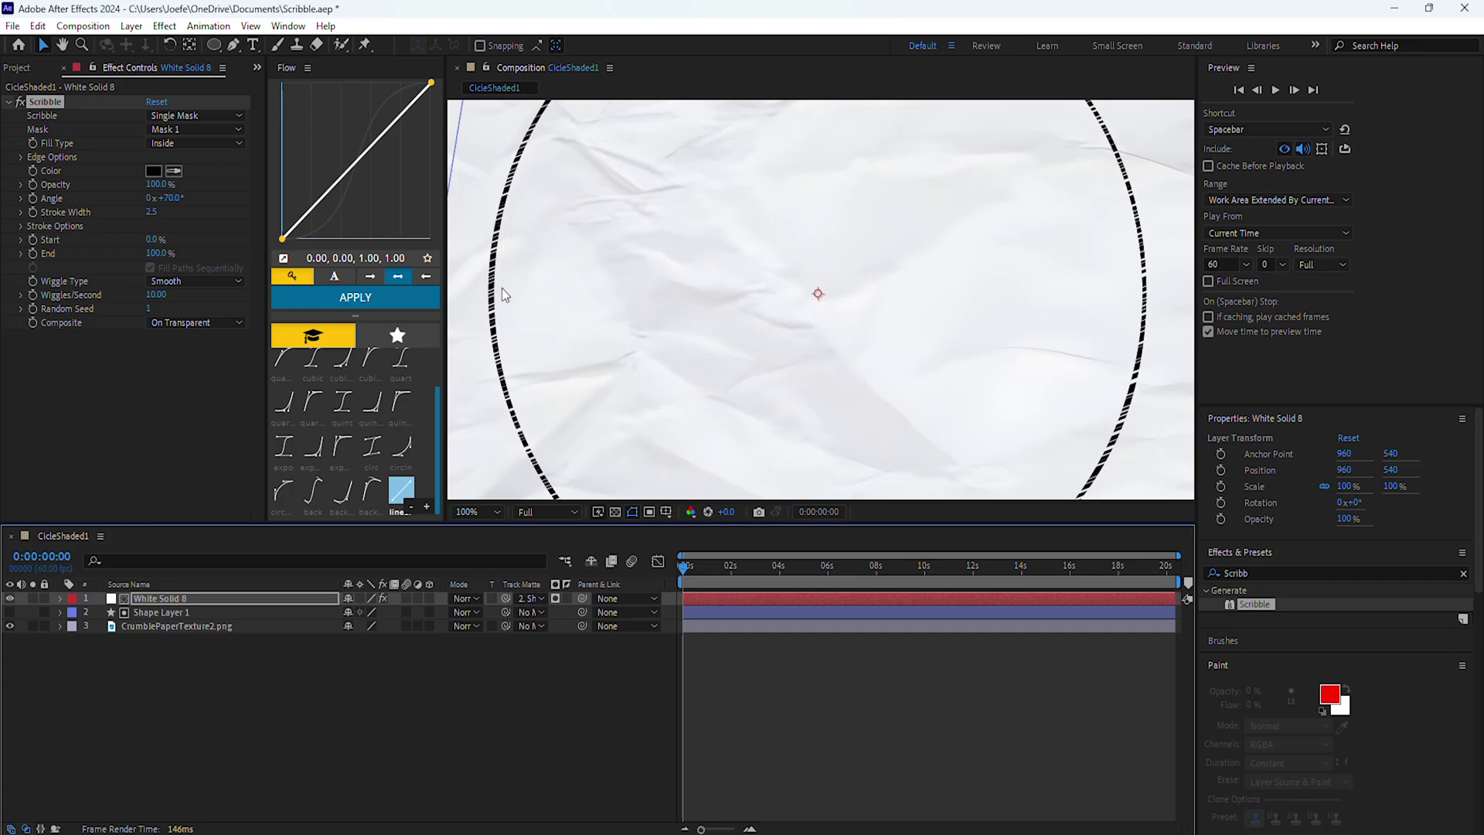
scroll(762, 319, "down", 1)
left_click(555, 599)
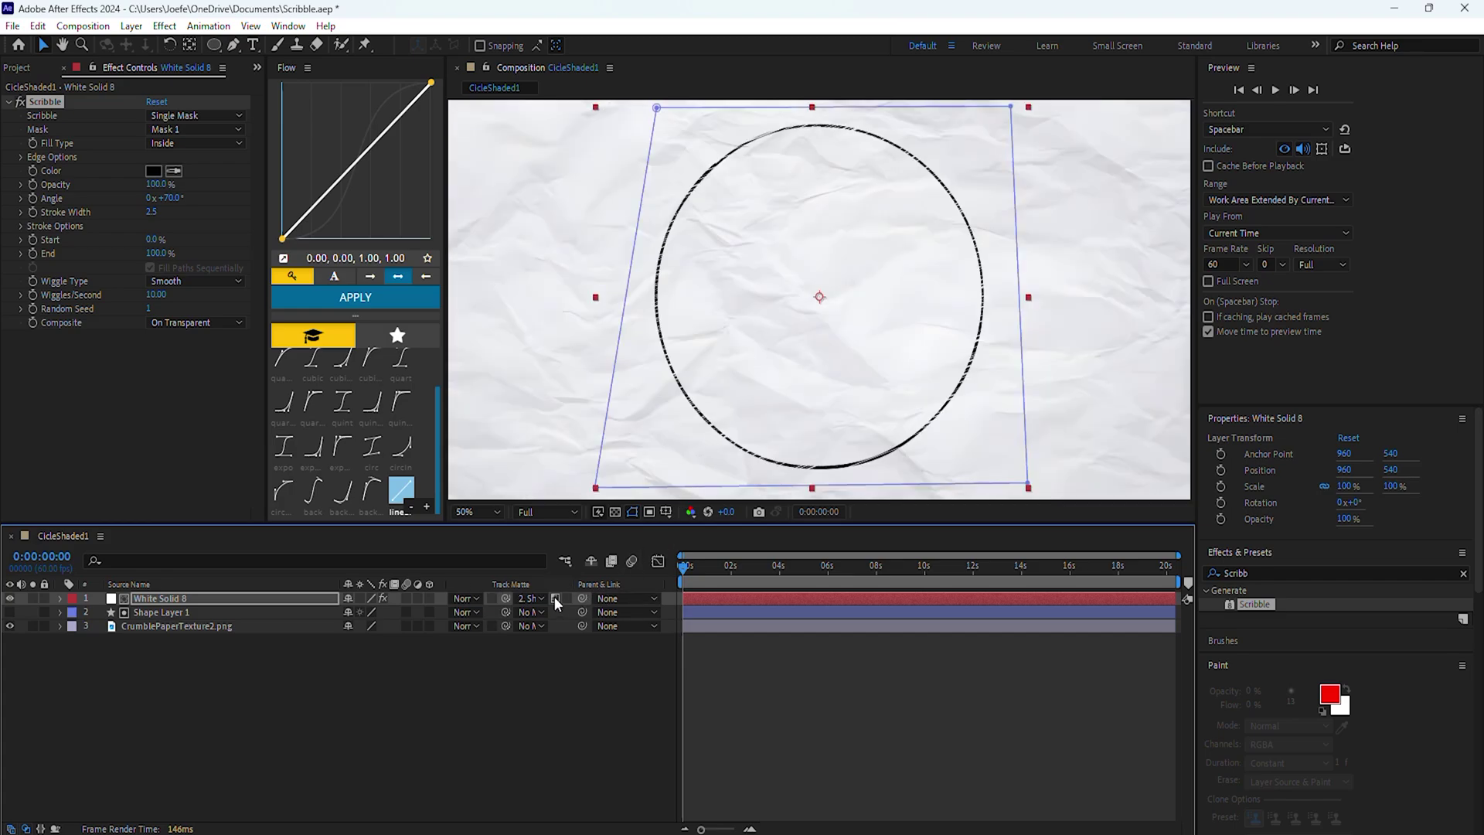
left_click(10, 612)
Step: Turn on the visibility of Fill 1 in the Circle Shape 2 group of Shape Layer 1
left_click(60, 612)
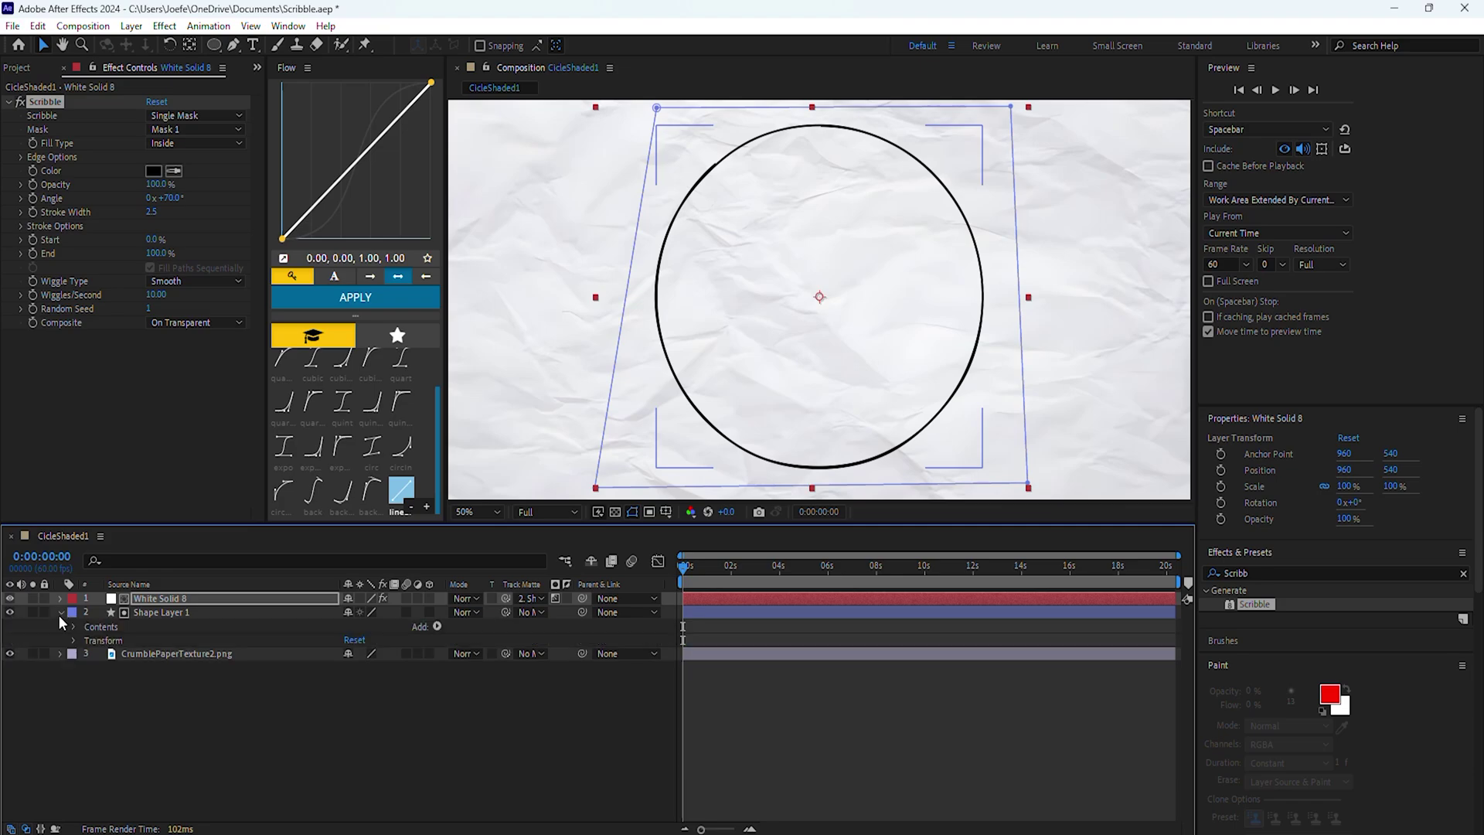
left_click(73, 626)
left_click(124, 640)
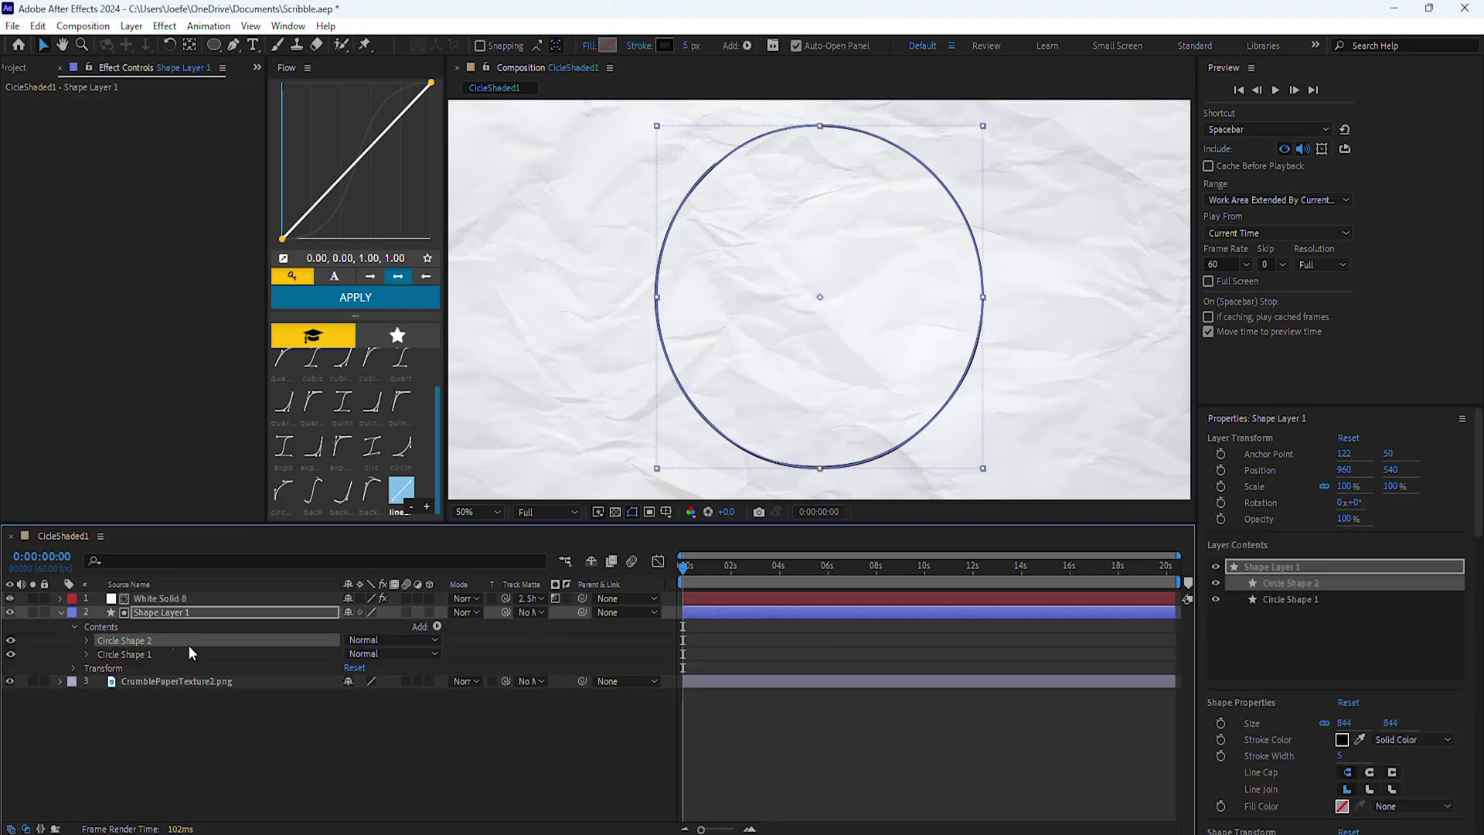
left_click(87, 640)
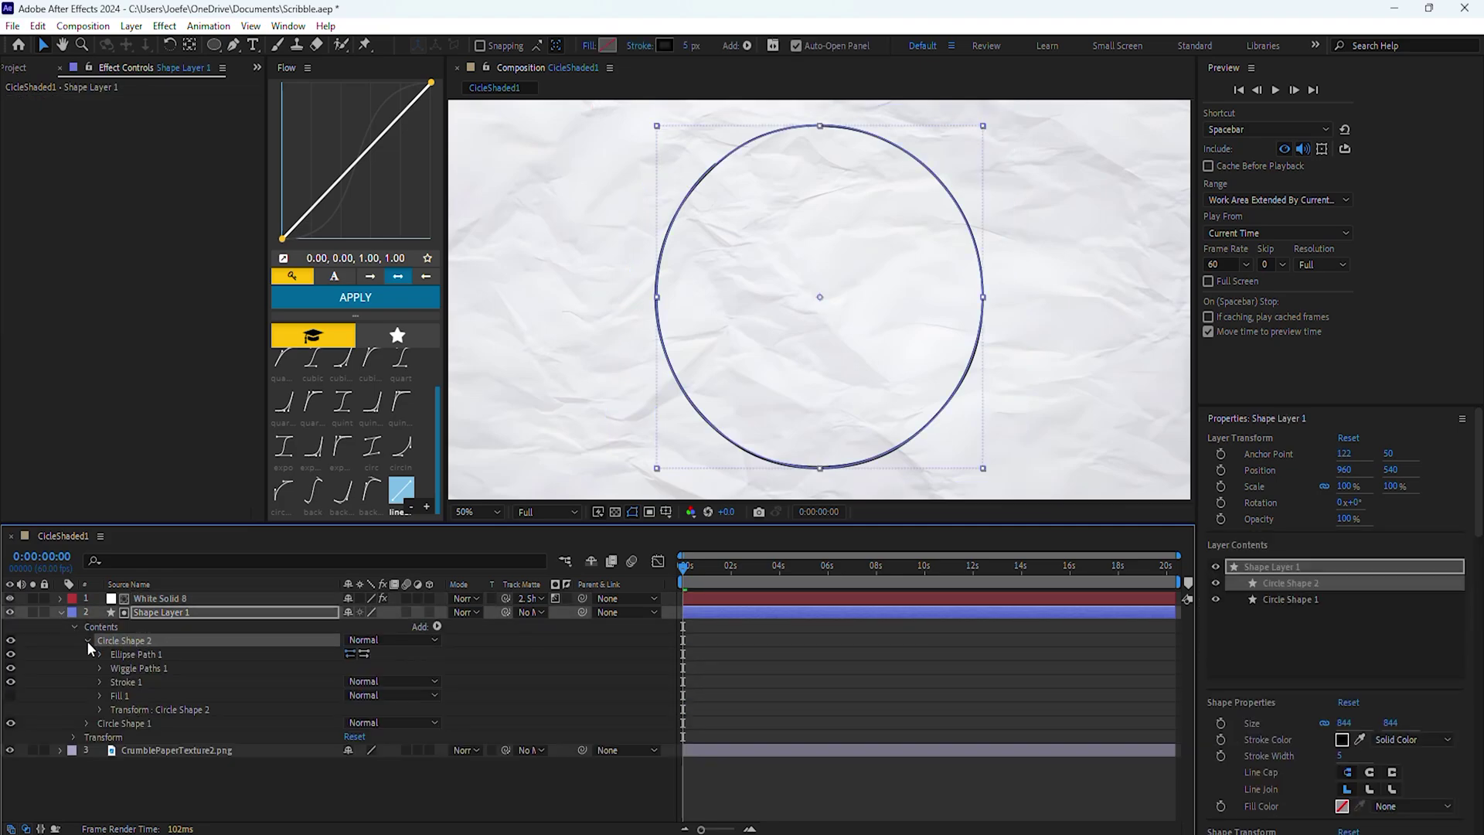
left_click(11, 695)
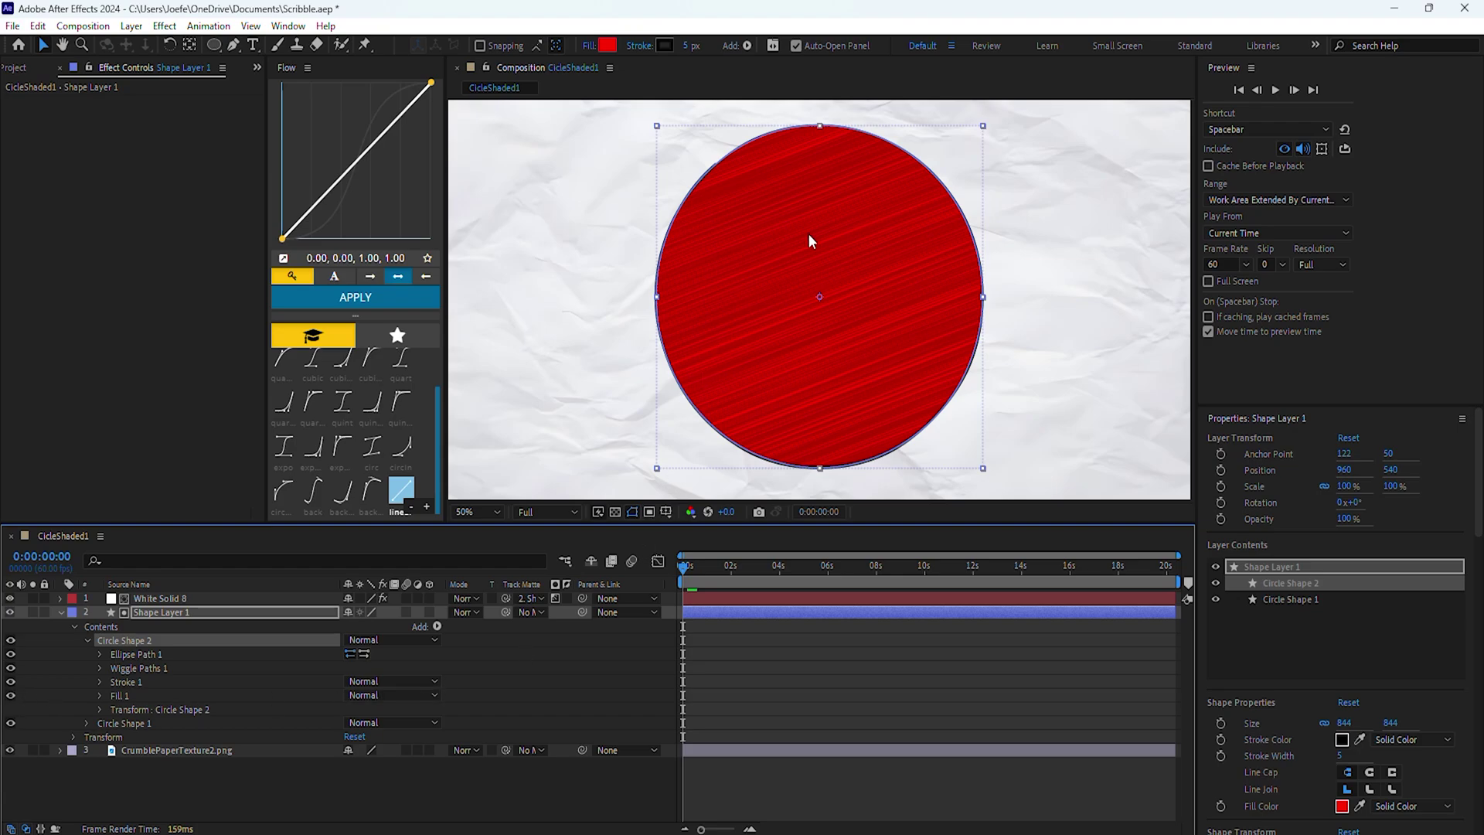
Step: Change the color of Circle Shape 2's Fill 1 to white and collapse the layer's properties
left_click(100, 696)
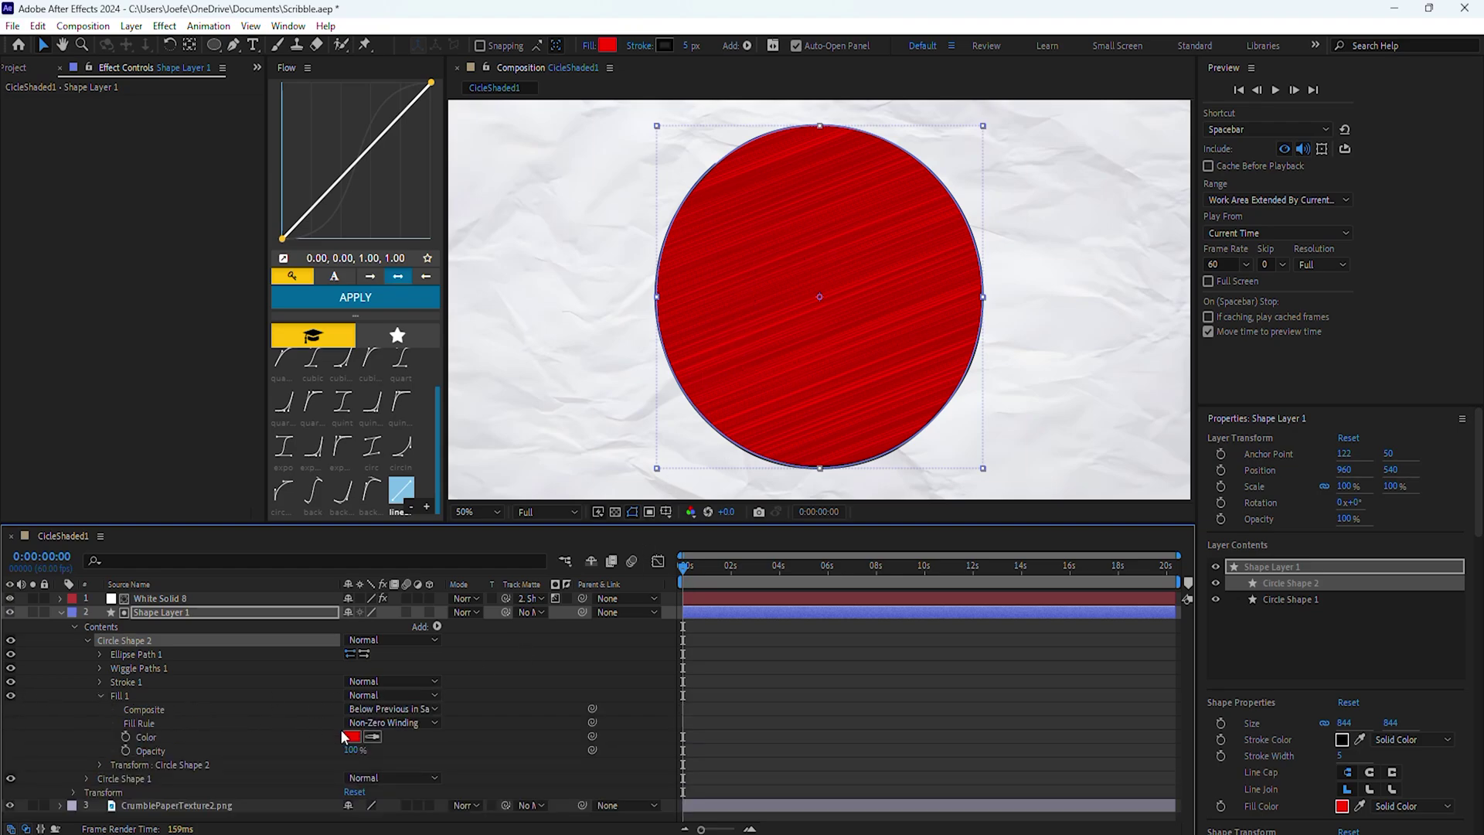
left_click(351, 737)
left_click(48, 422)
left_click(385, 421)
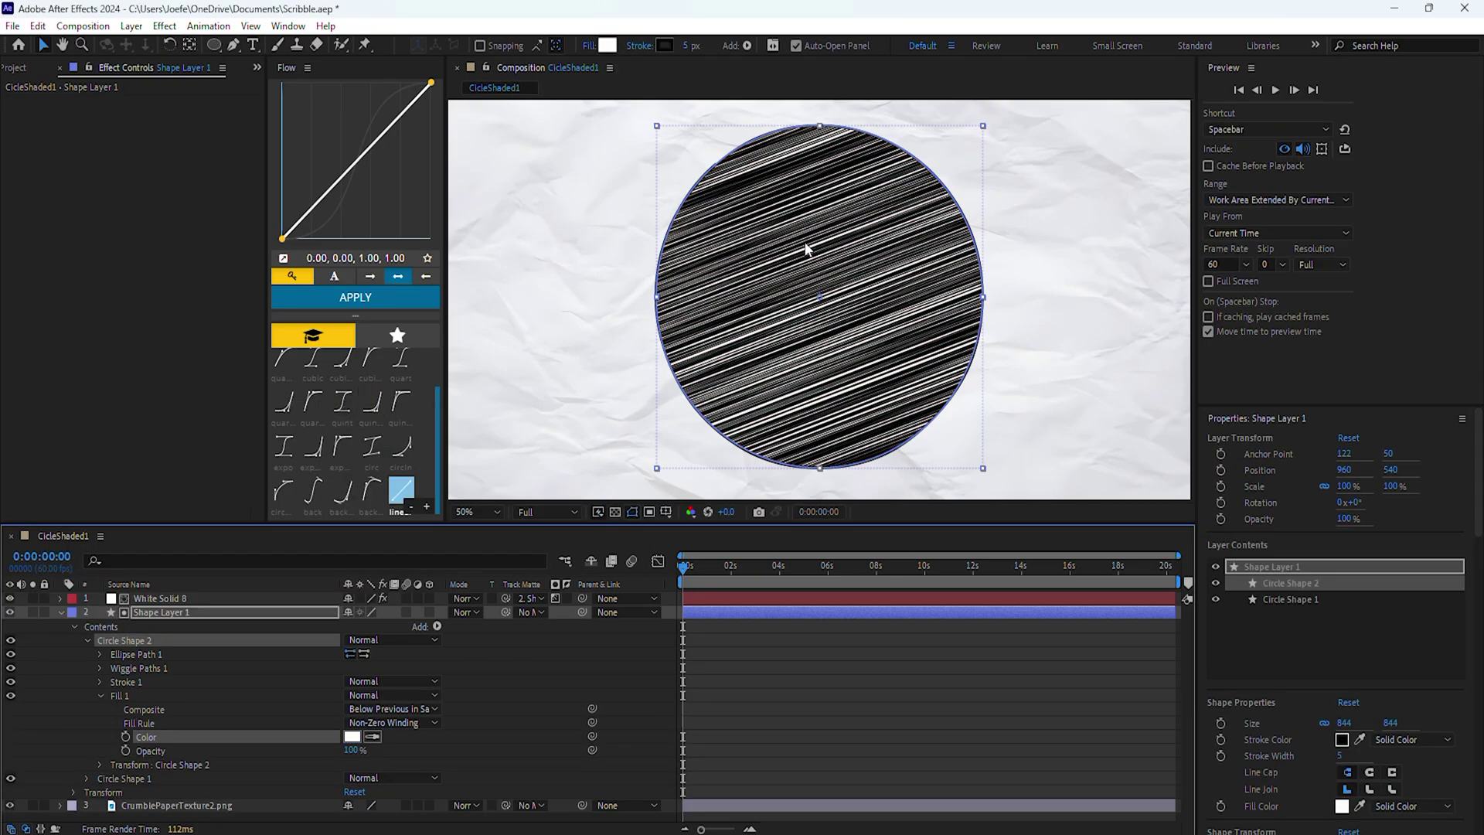
key("u")
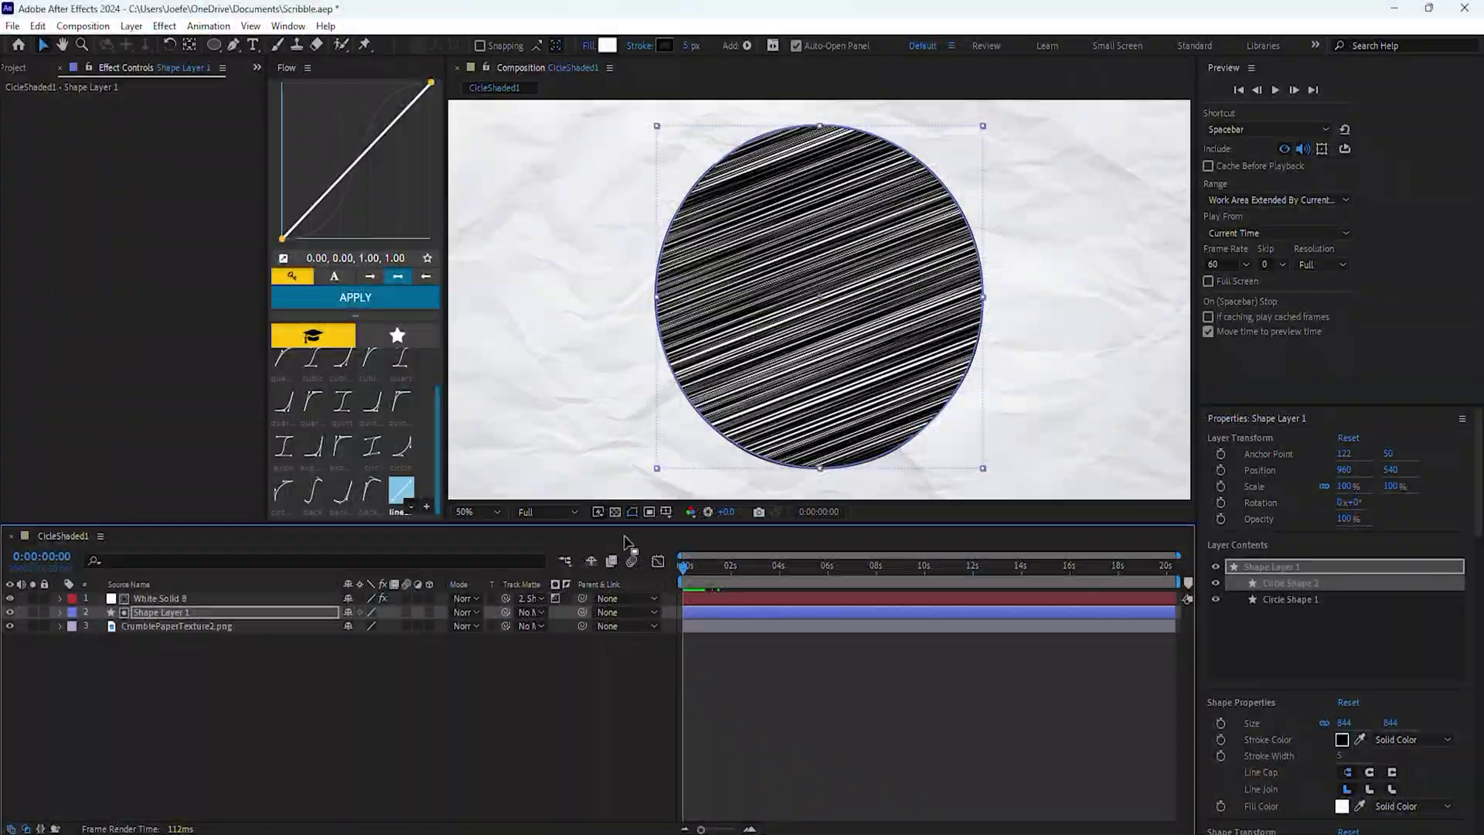
Step: Pre-compose the white solid and Shape Layer 1 together as "CircleSHadedMovement"
left_click(226, 600, "ctrl")
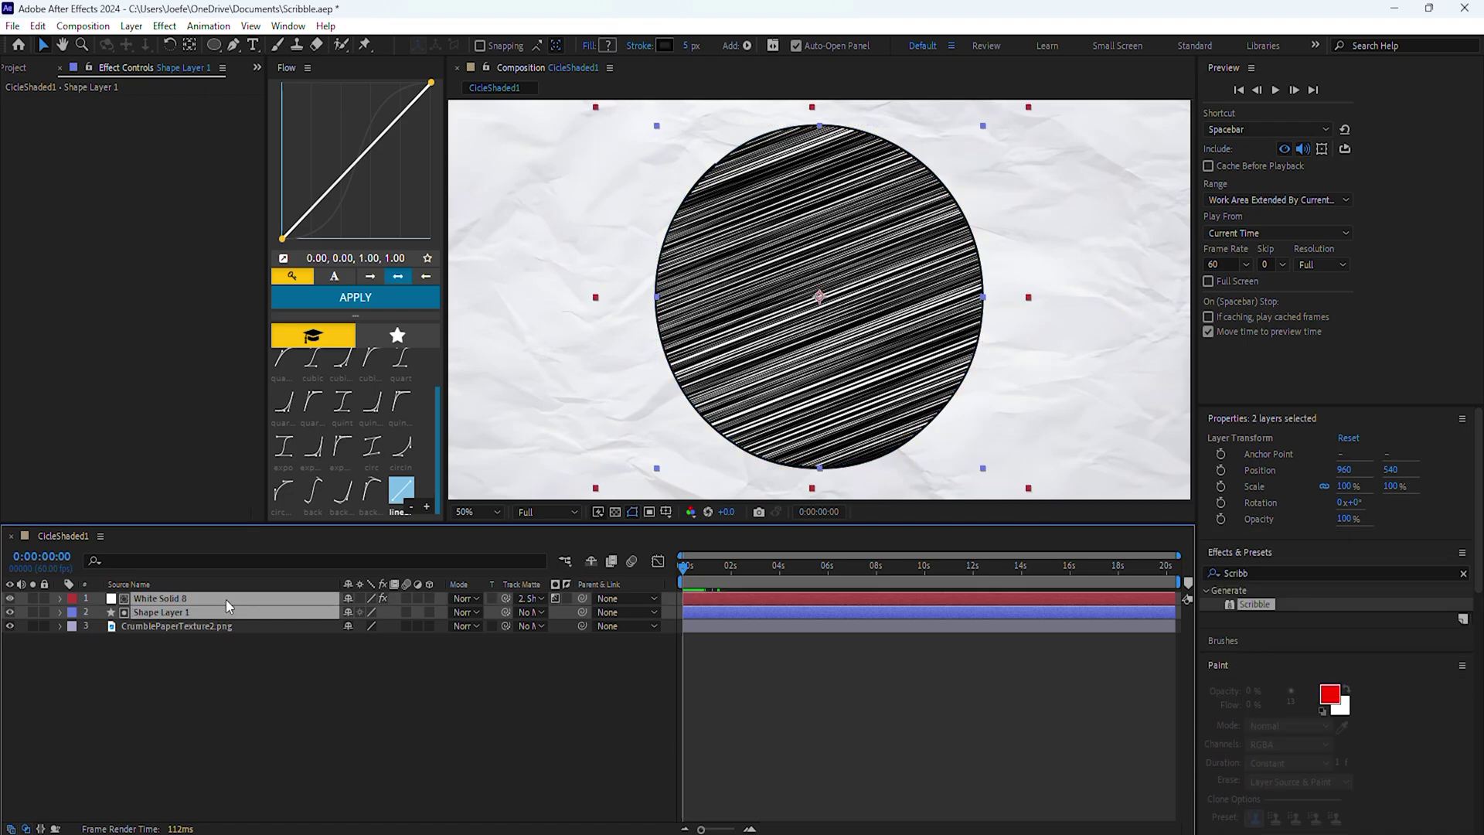
key("ctrl+shift+c")
type("CircleSHadedMovement")
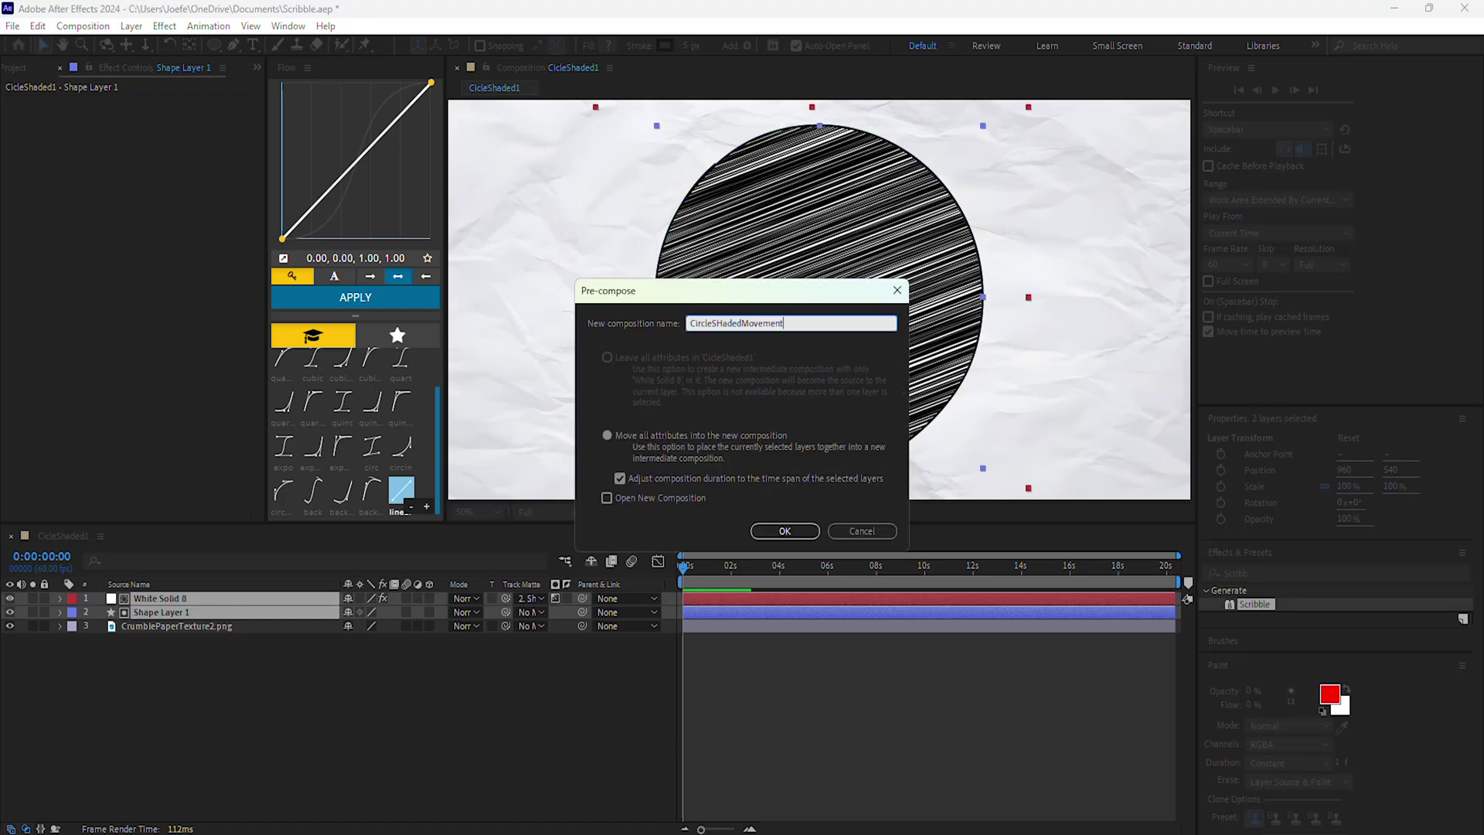
key("Return")
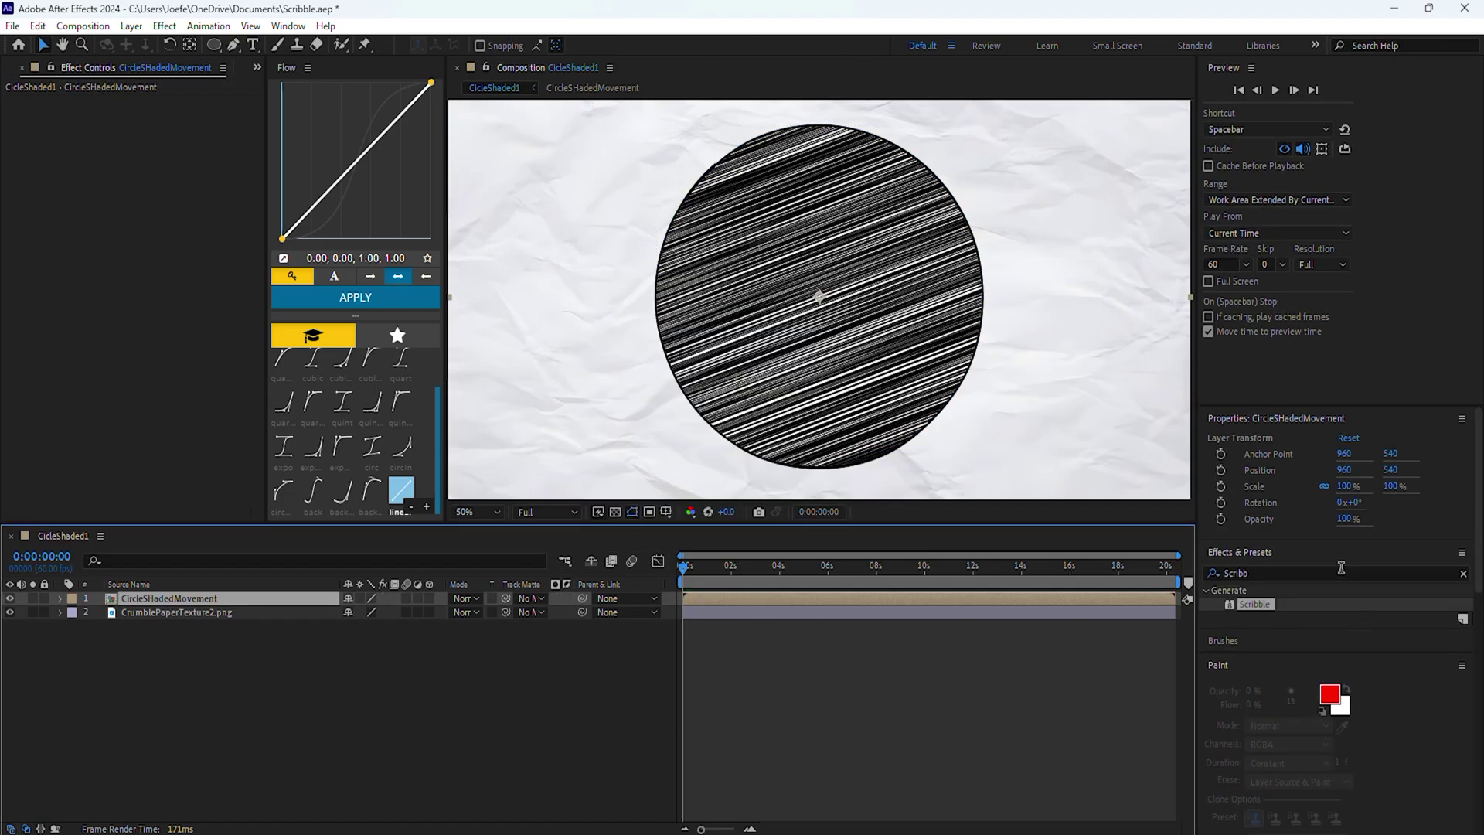
Step: Find the "Wiggle - position" preset and apply it to the CircleSHadedMovement layer
type("wiggle")
left_click_drag(1298, 686, 972, 605)
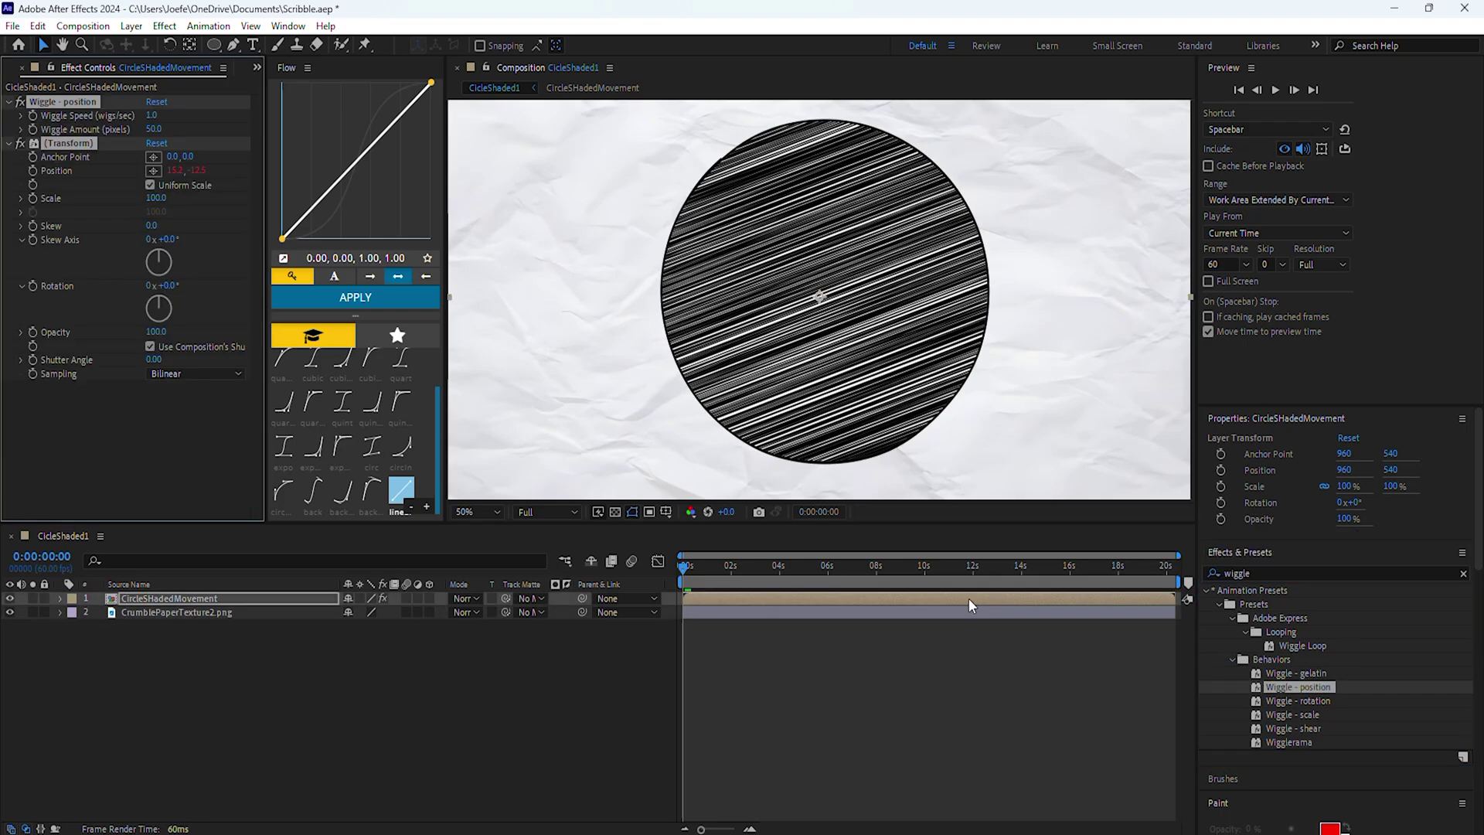
Step: Set the Wiggle Amount of the CircleSHadedMovement layer's Wiggle - position effect to 10 pixels
left_click(151, 130)
type("10")
left_click(126, 410)
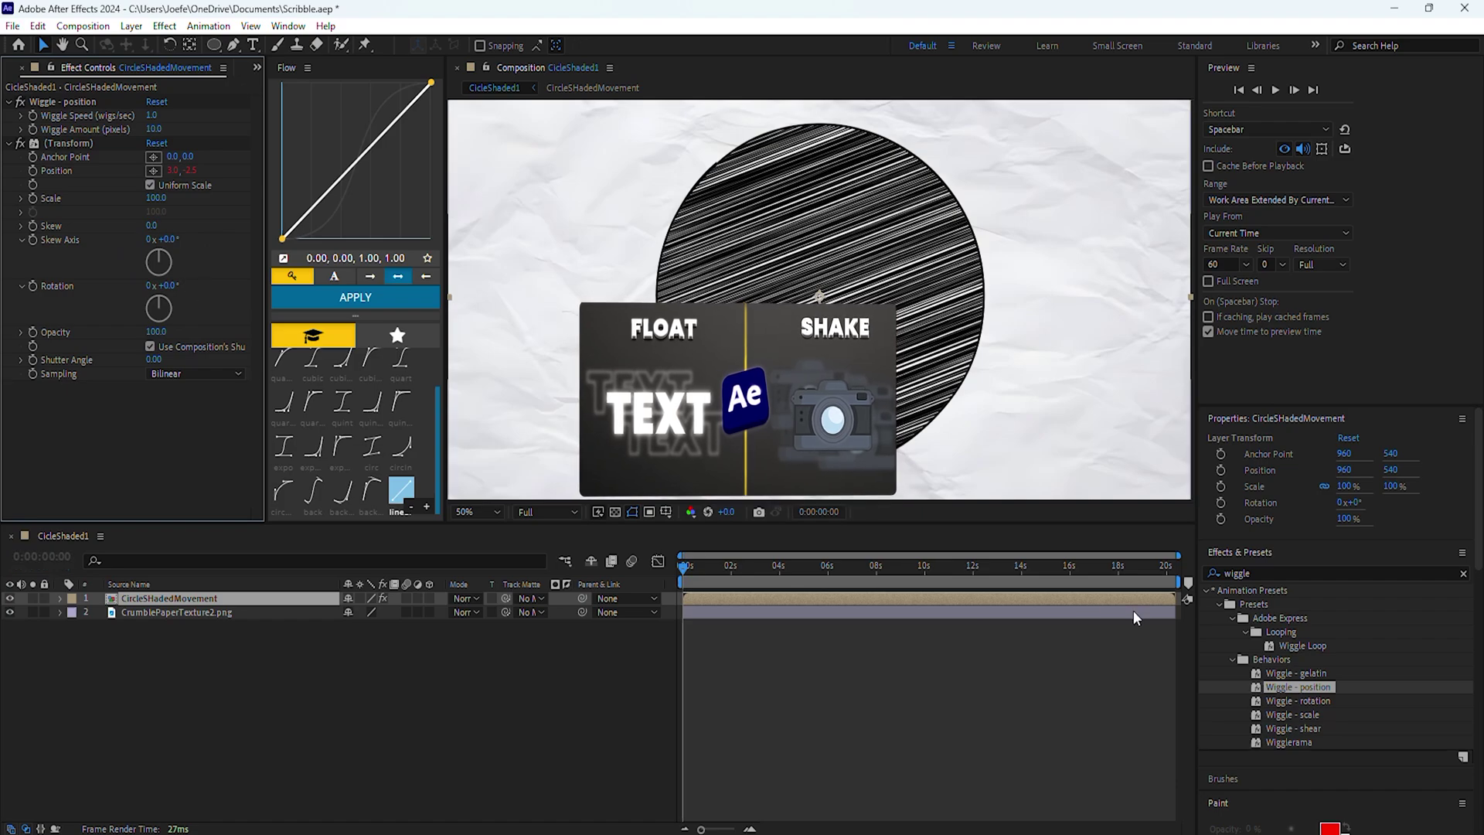
Step: Find the Color Range keying effect and apply it to the CircleSHadedMovement layer
left_click(1259, 573)
type("color ran")
left_click_drag(1298, 604, 966, 593)
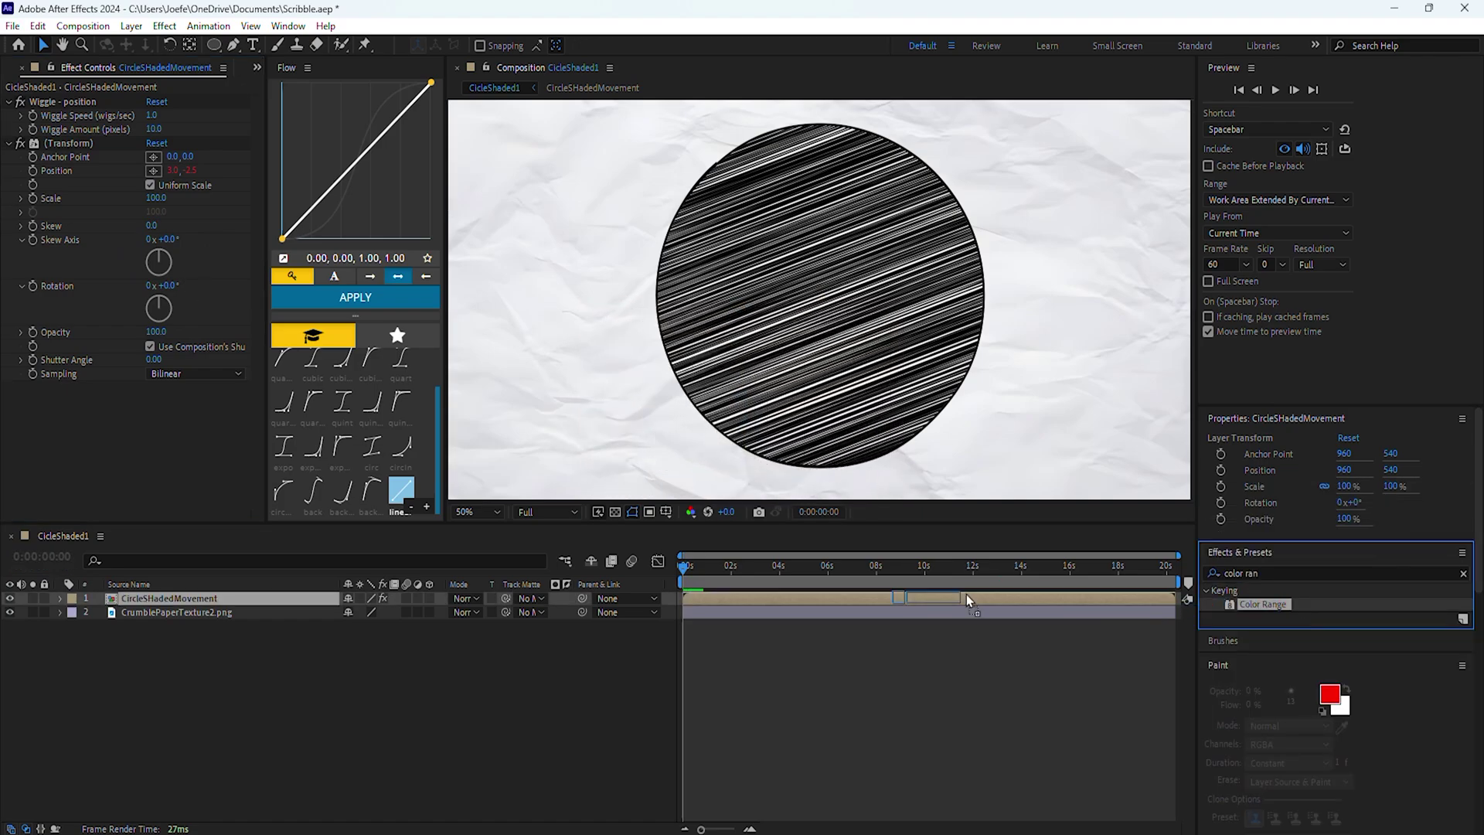
Step: Apply the Tint effect to CrumblePaperTexture2.png and map its white to red (EB3131)
left_click(258, 614)
left_click_drag(1286, 575, 1204, 581)
type("tint")
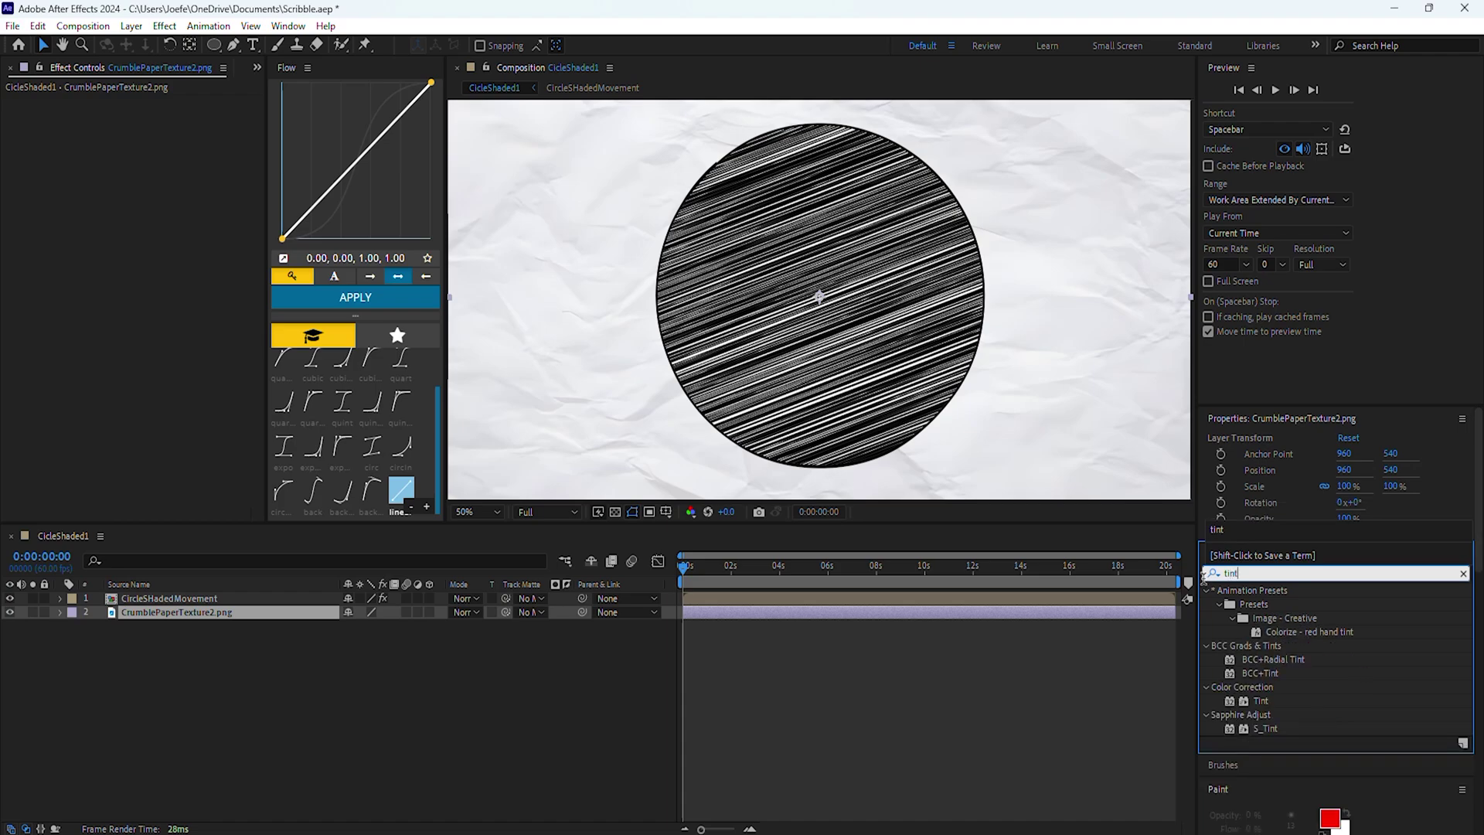
left_click_drag(1261, 701, 908, 615)
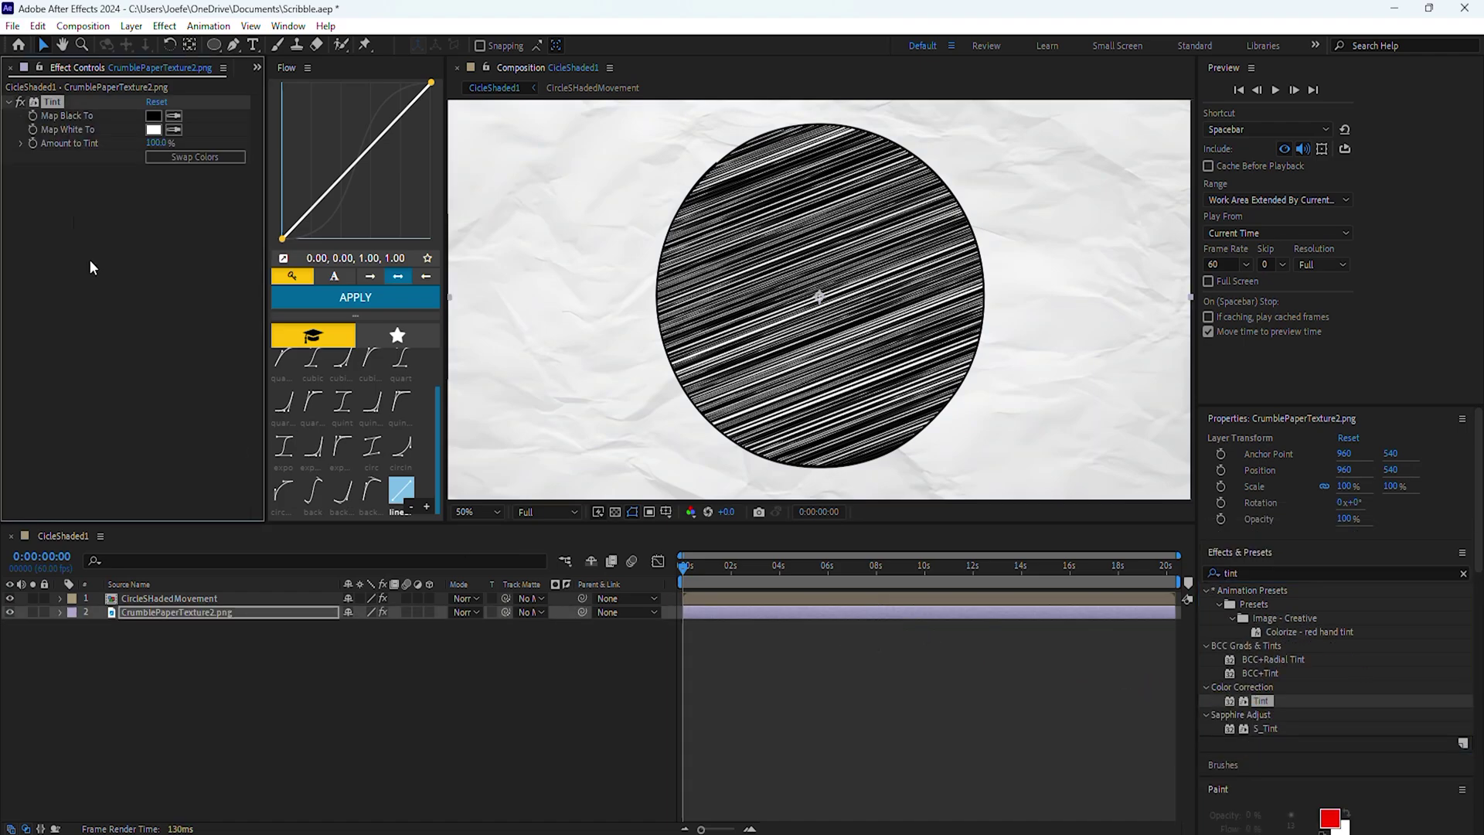
left_click(153, 130)
left_click(203, 434)
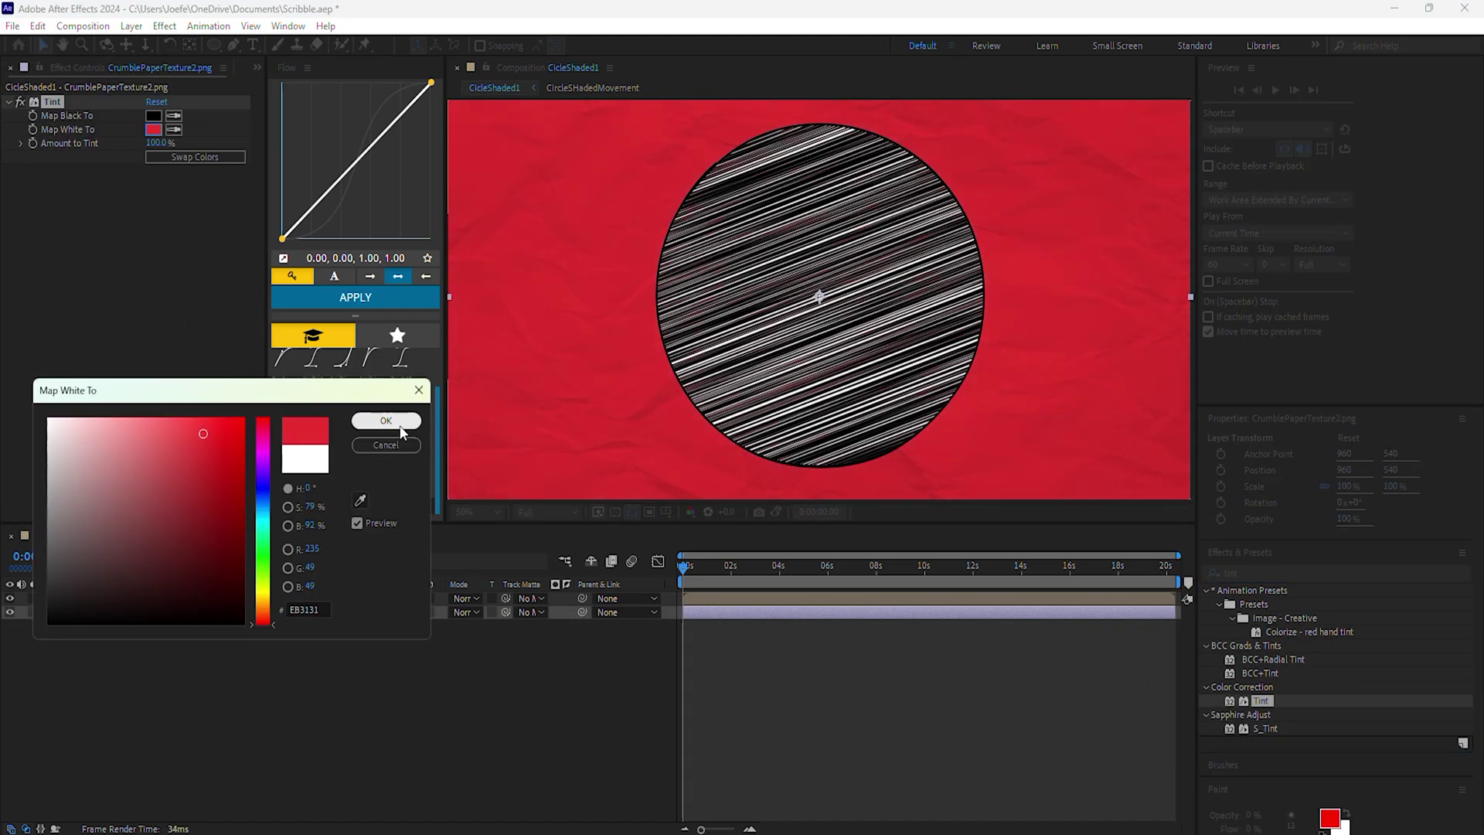
left_click(386, 422)
Step: Key out the white between the scribble lines of CircleSHadedMovement with Color Range, using a Fuzziness of 161
scroll(841, 312, "up", 1)
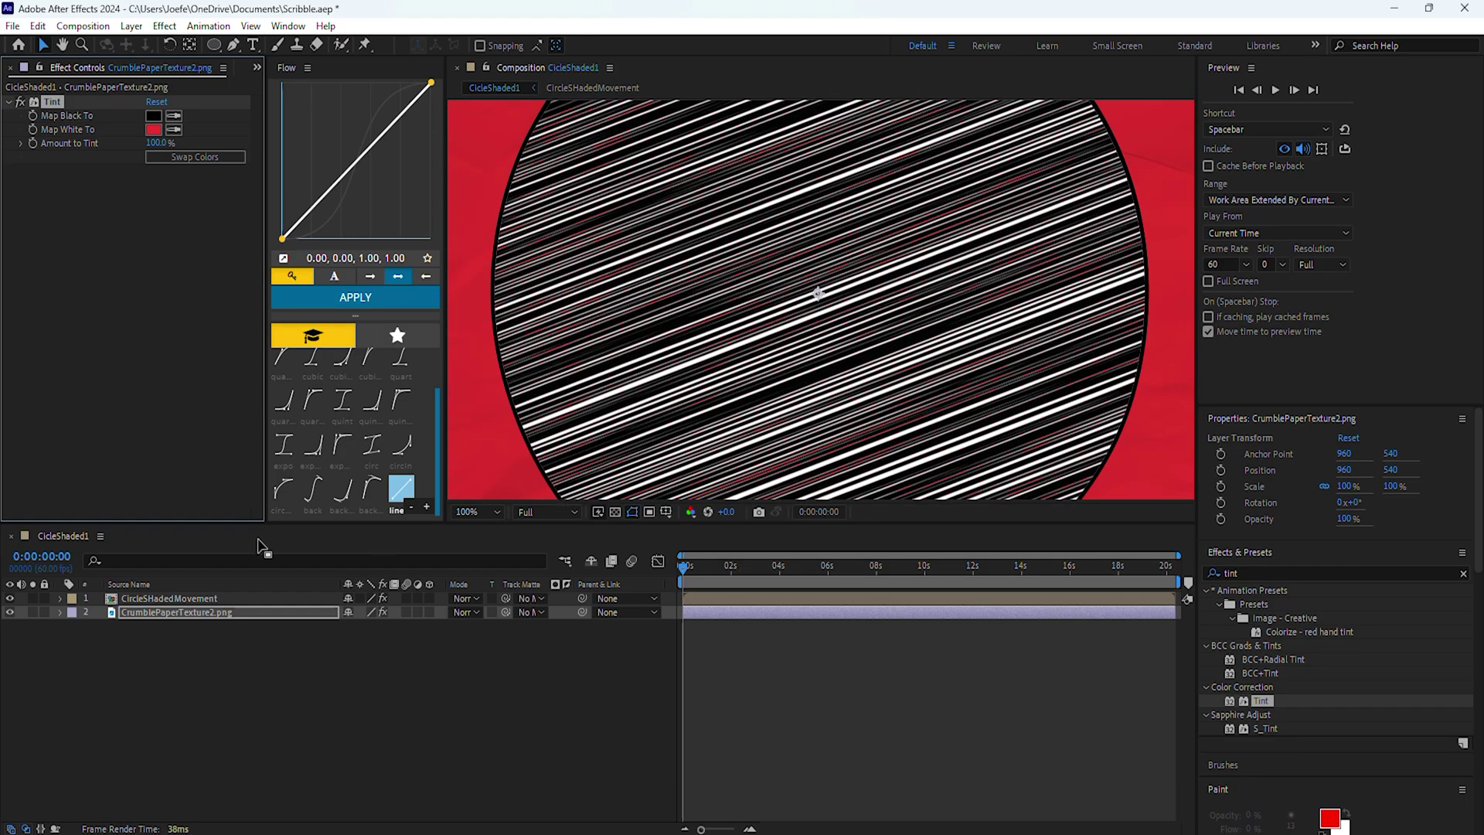
left_click(149, 600)
scroll(178, 347, "down", 3)
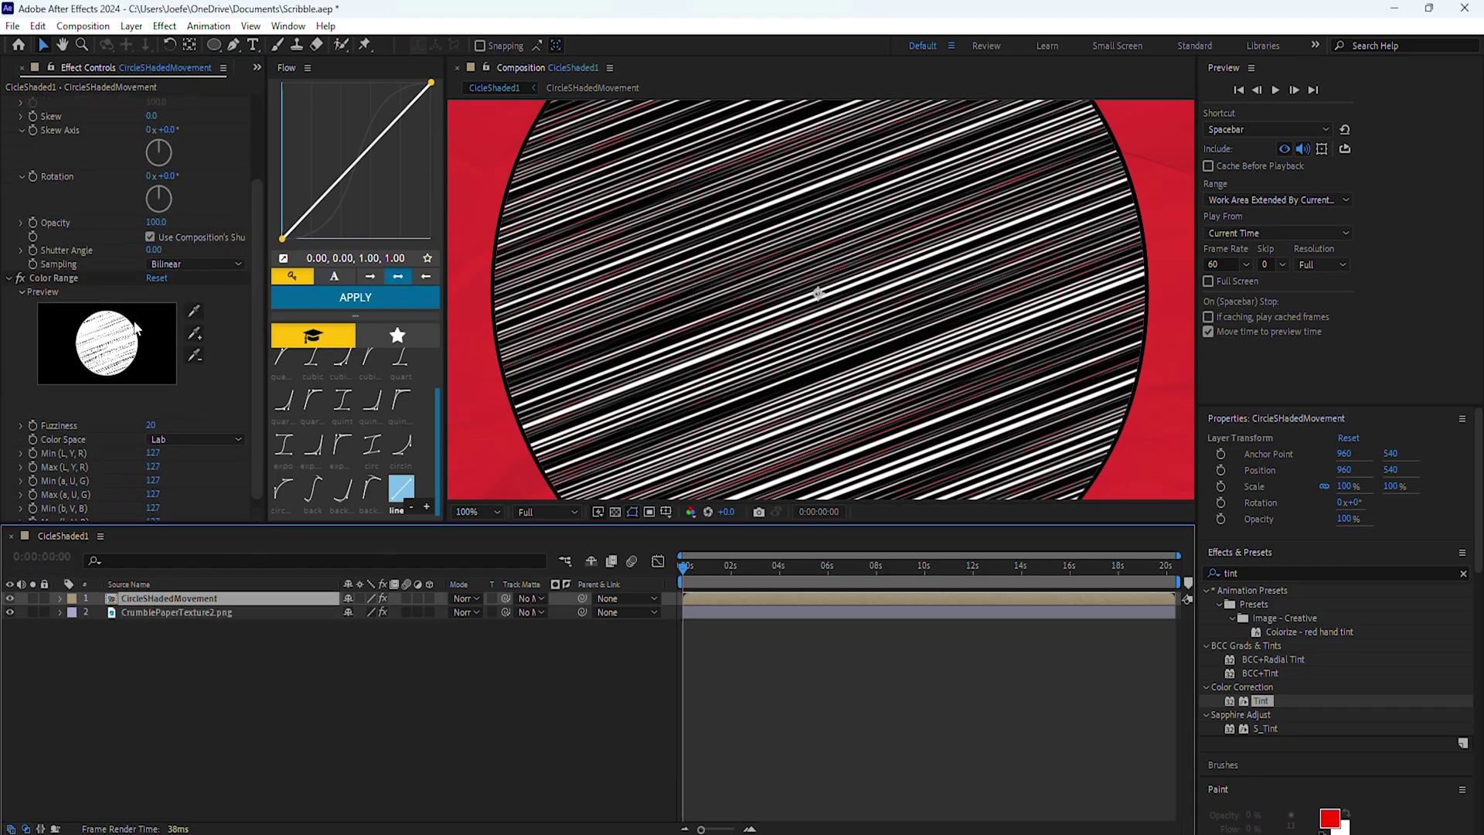
left_click(197, 299)
left_click(574, 410)
left_click_drag(151, 418, 282, 441)
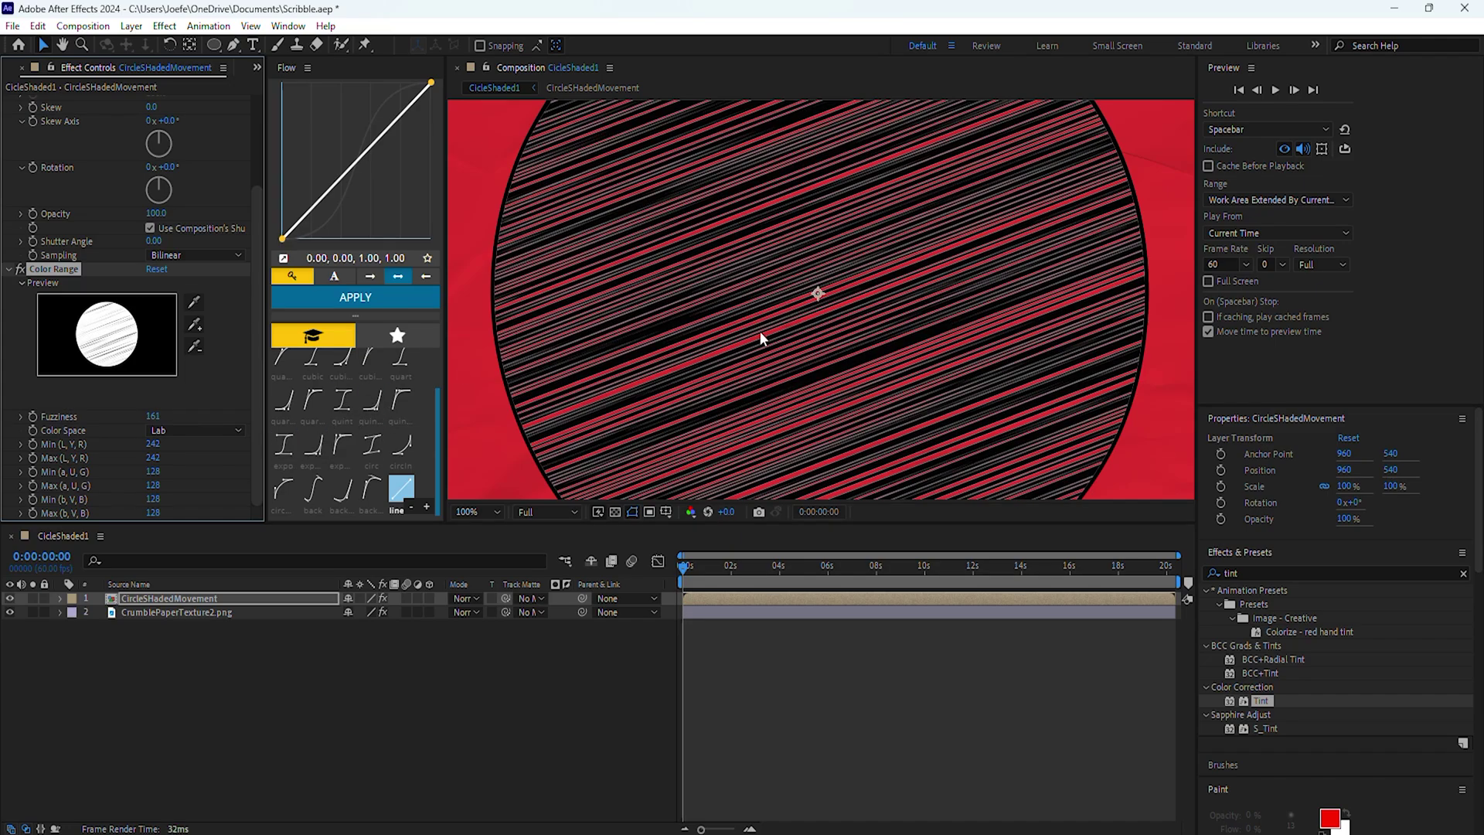
Step: Delete the Tint effect from the CrumblePaperTexture2.png layer
scroll(799, 224, "down", 2)
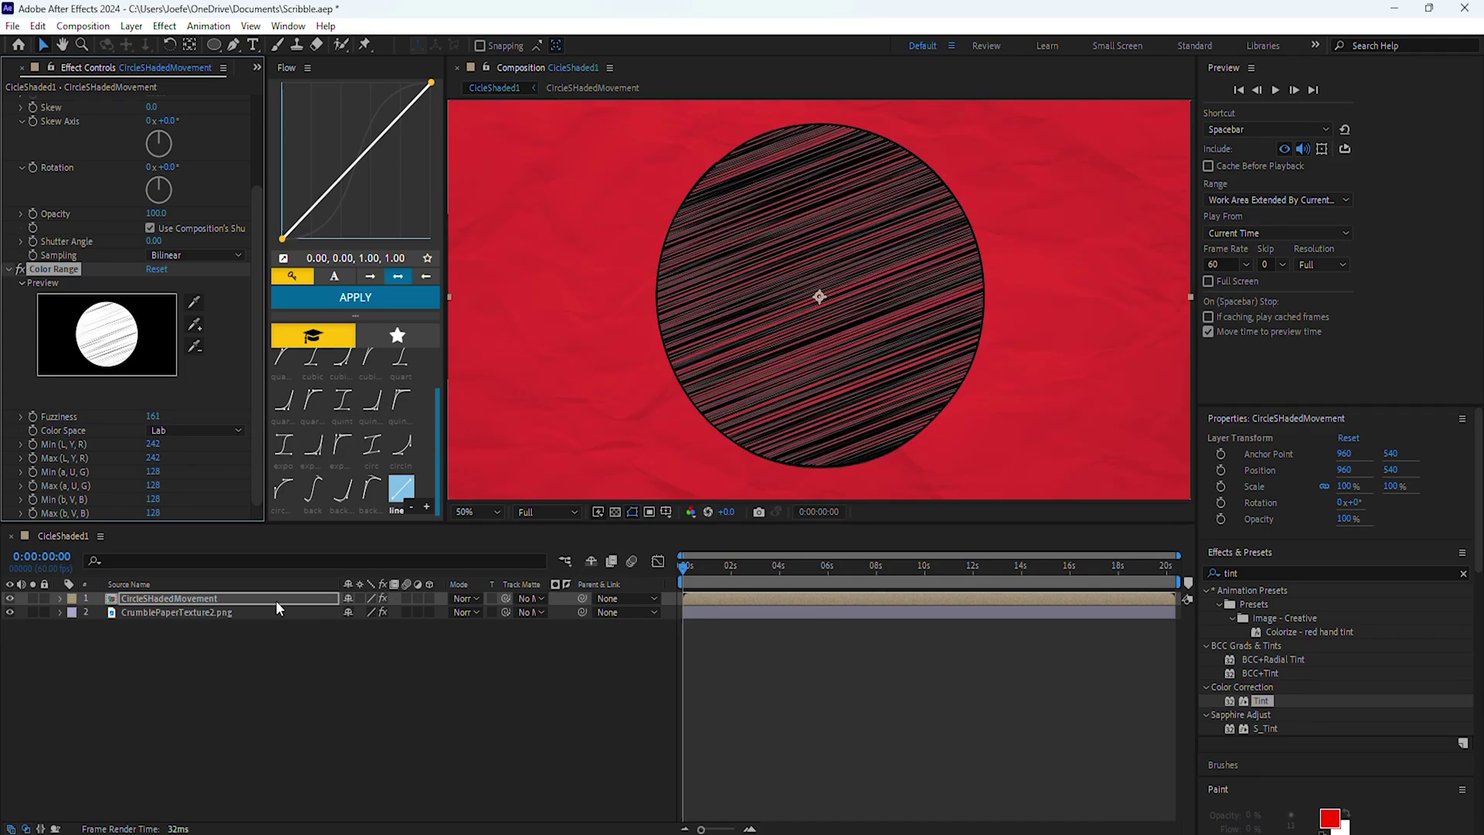
left_click(252, 613)
left_click(72, 103)
key("Delete")
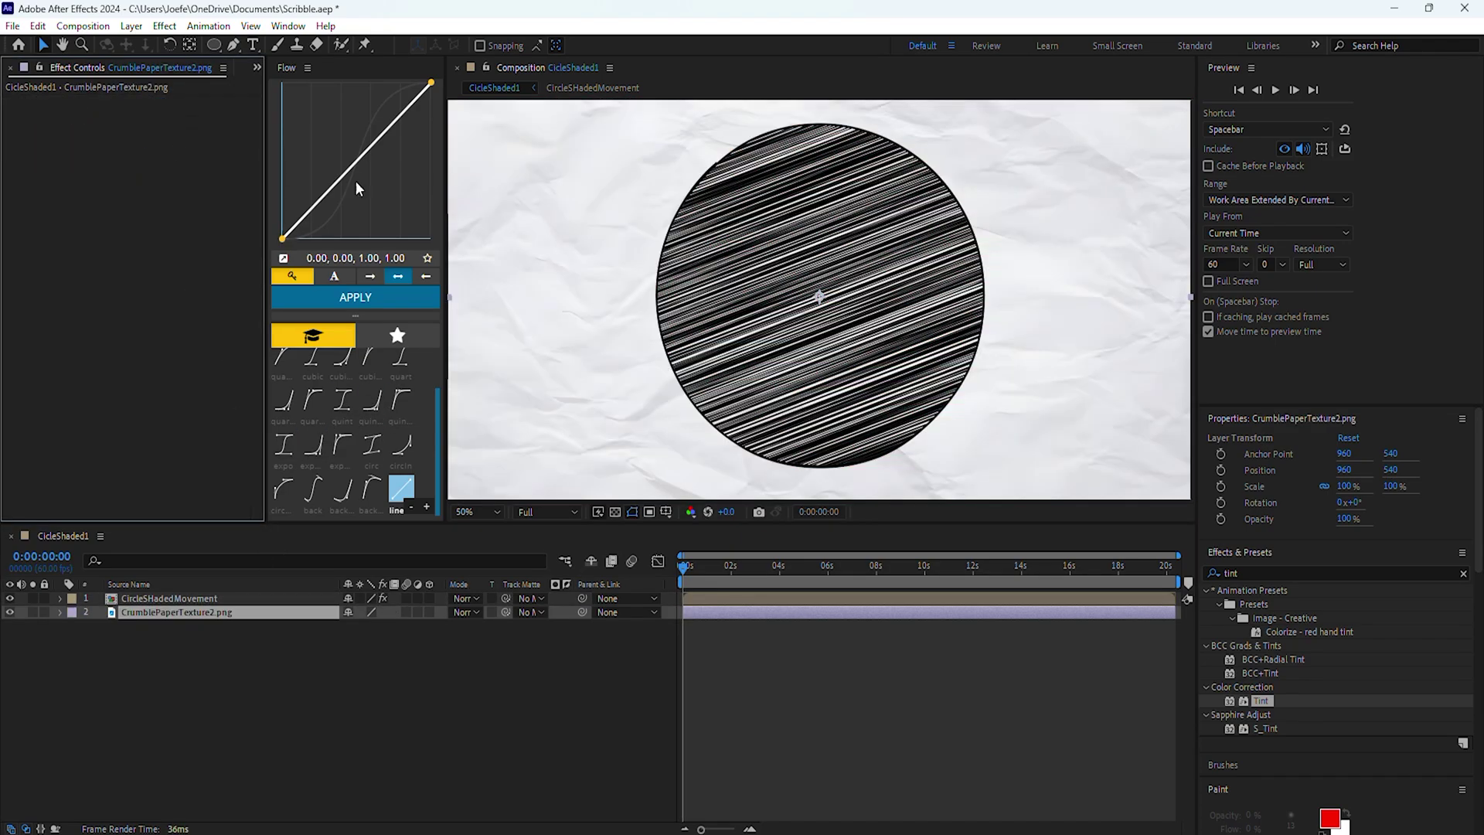
Step: Pre-compose the CircleSHadedMovement layer as "FinalCircleShaded", moving all attributes into the new composition
left_click(262, 600)
scroll(648, 494, "down", 2)
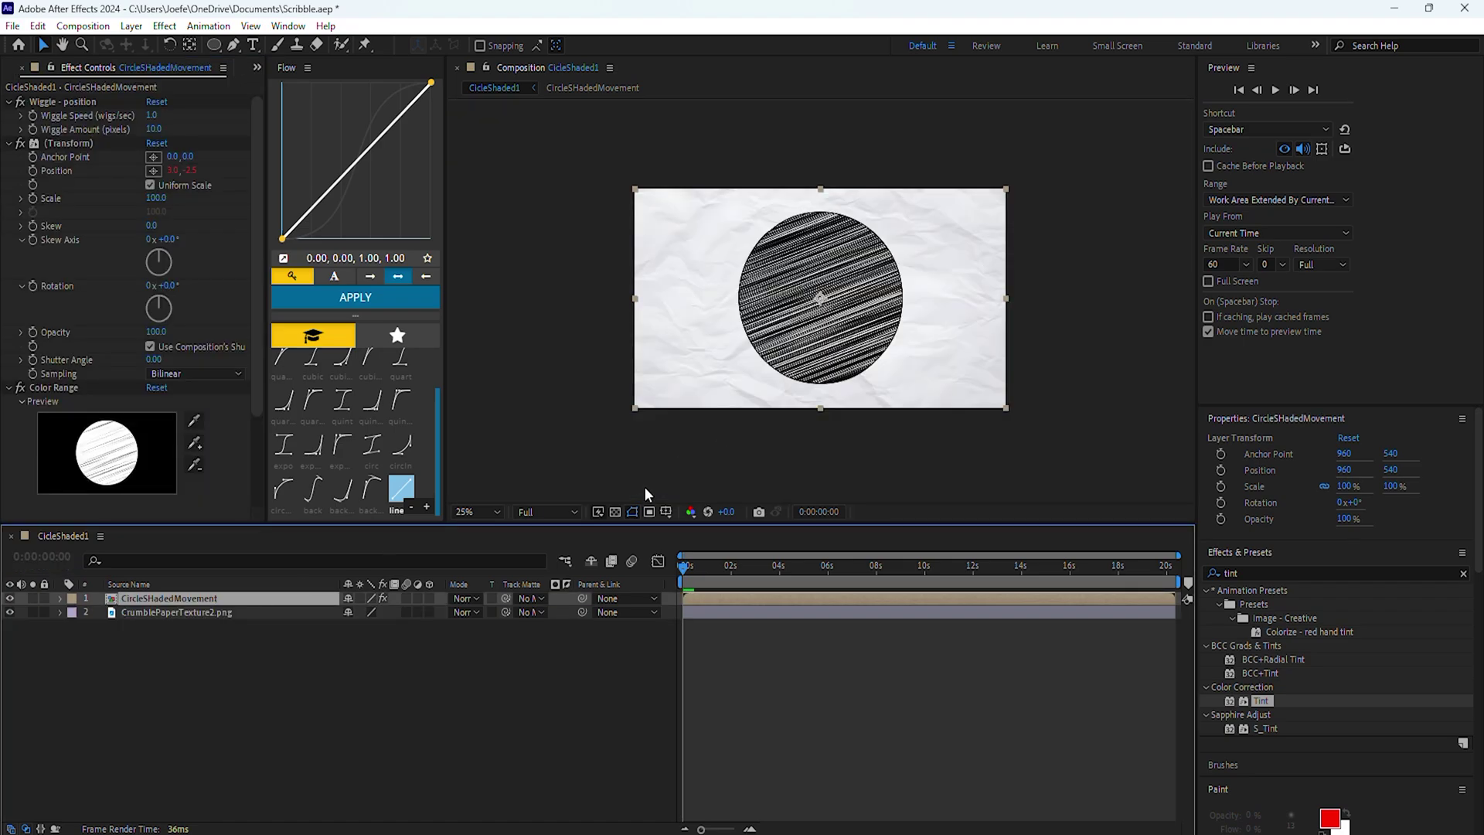
key("ctrl+shift+c")
type("FinalCircleShaded")
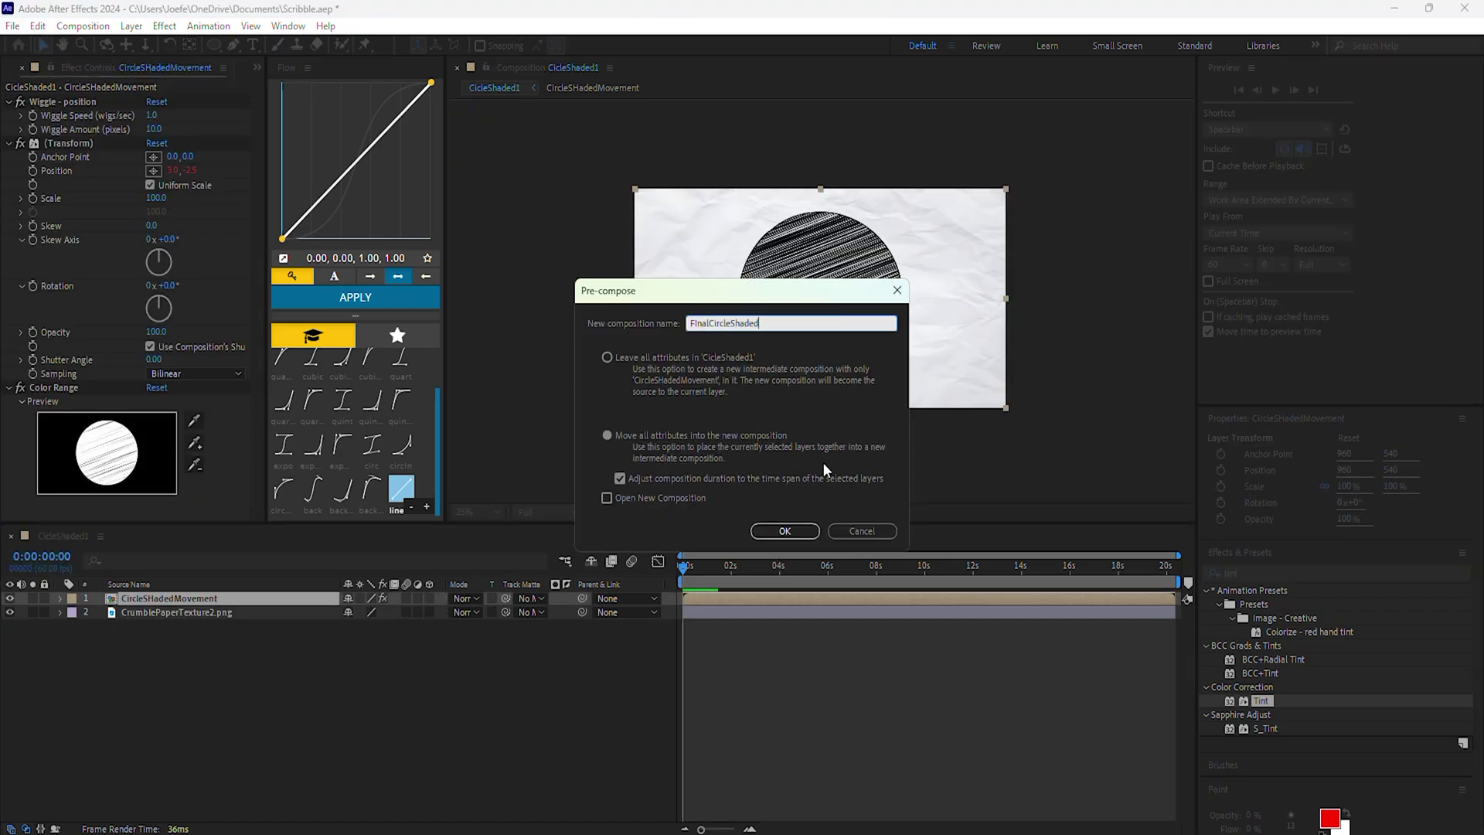
left_click(778, 529)
Step: Find the Posterize Time effect and apply it to the FinalCircleShaded layer
left_click(1256, 574)
type("post")
left_click_drag(1286, 802, 935, 596)
Step: Try a Posterize Time frame rate of 14 on FinalCircleShaded and change it to 8
left_click(153, 115)
type("14")
left_click(135, 207)
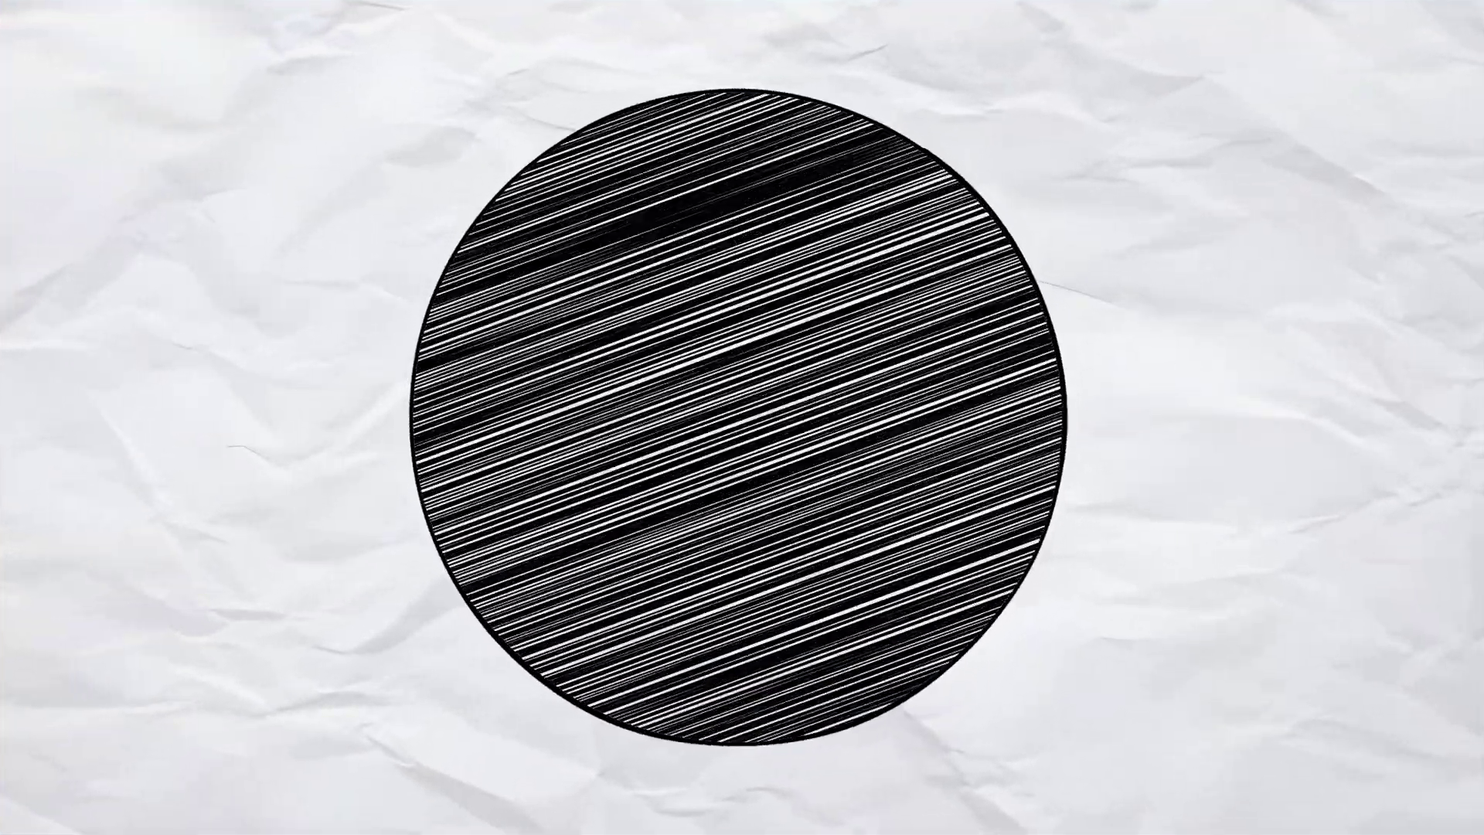
left_click(154, 116)
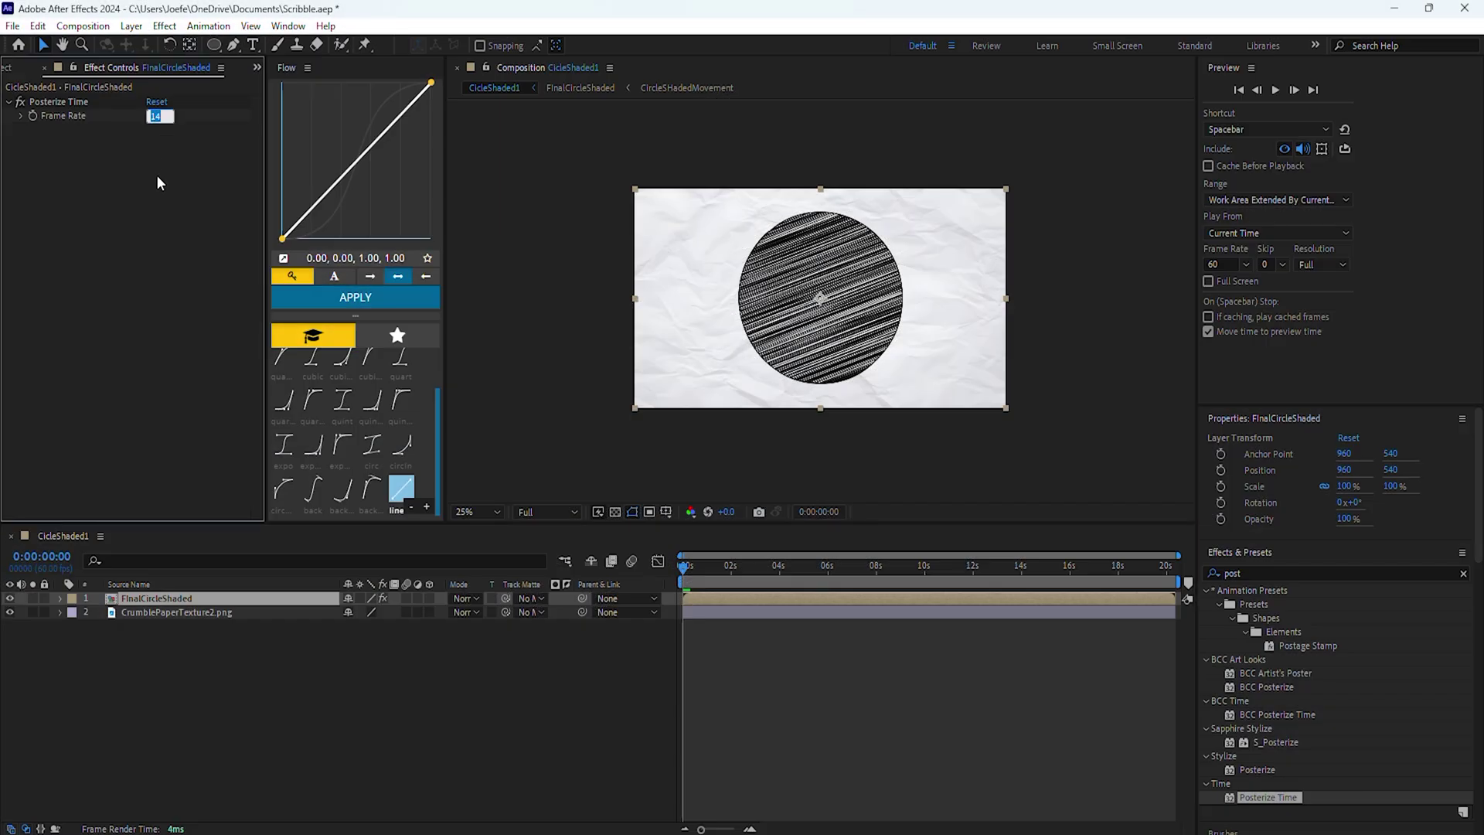
type("8")
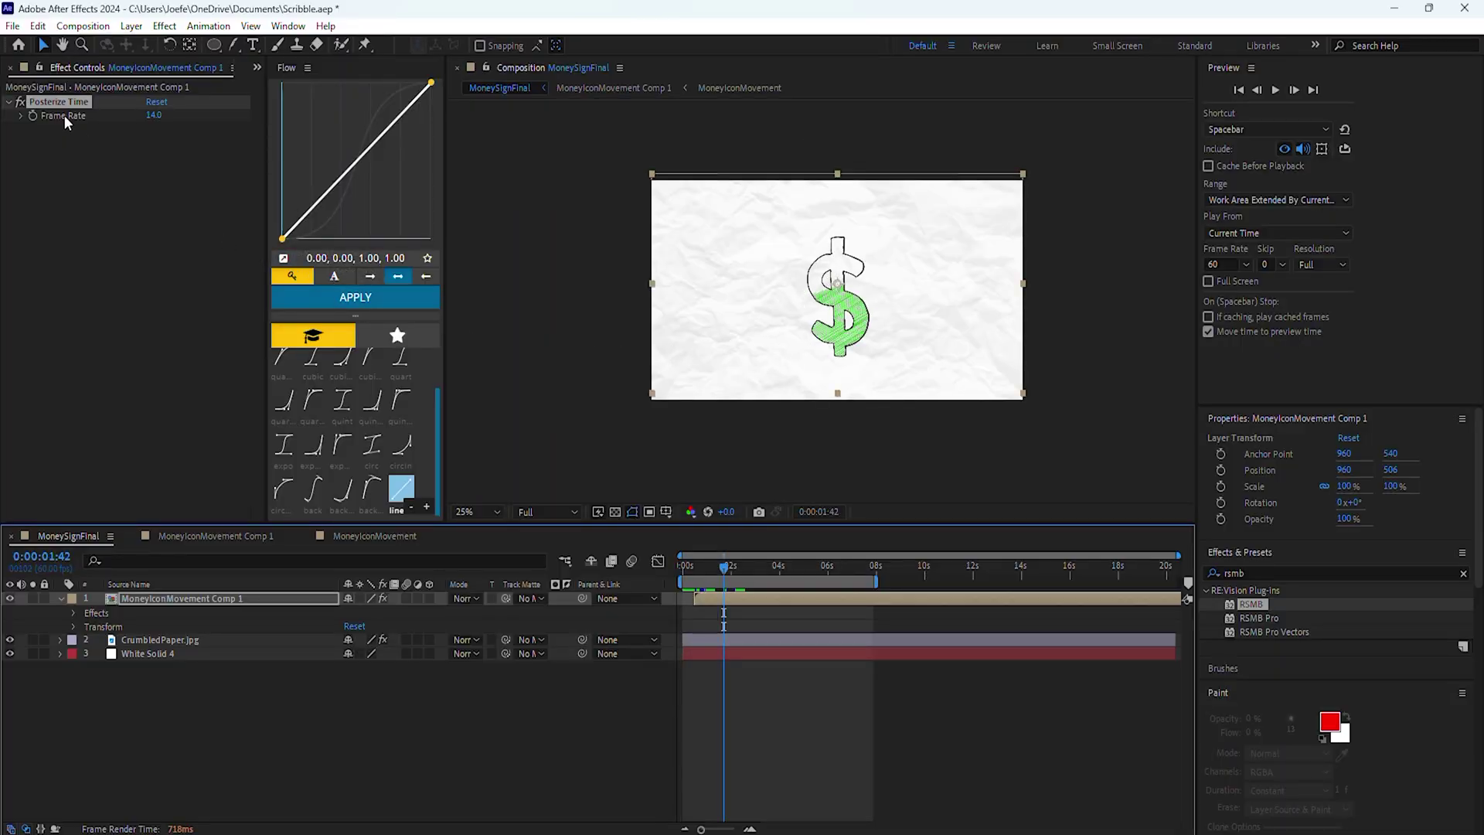
Step: Examine Posterize Time on MoneyIconMovement Comp 1 and the nested MoneyIconMovement layer's Wiggle - position and Color Range effects, briefly showing Medium Blue Solid 2
left_click(58, 106)
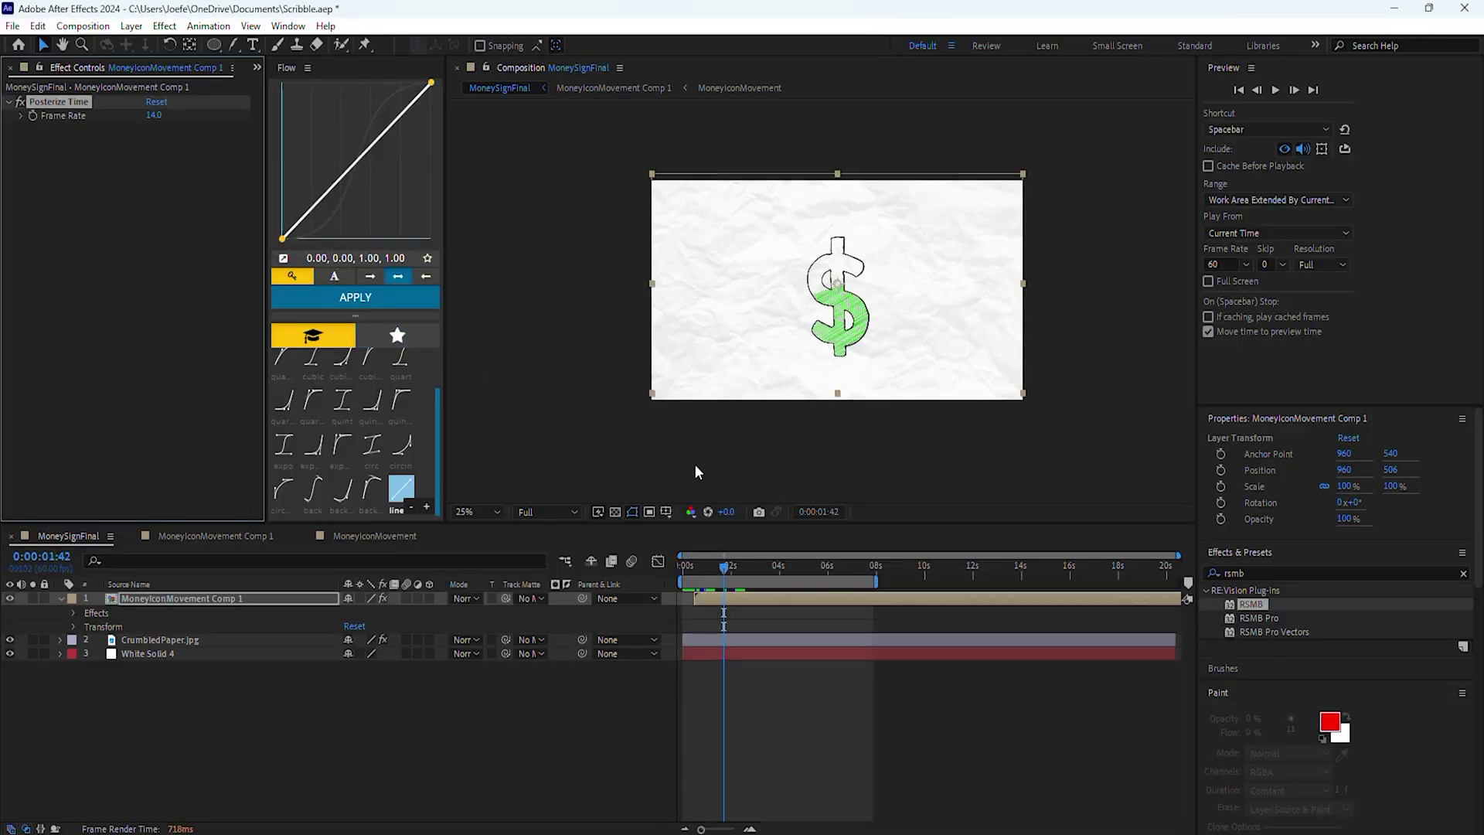
double_click(729, 603)
left_click(9, 612)
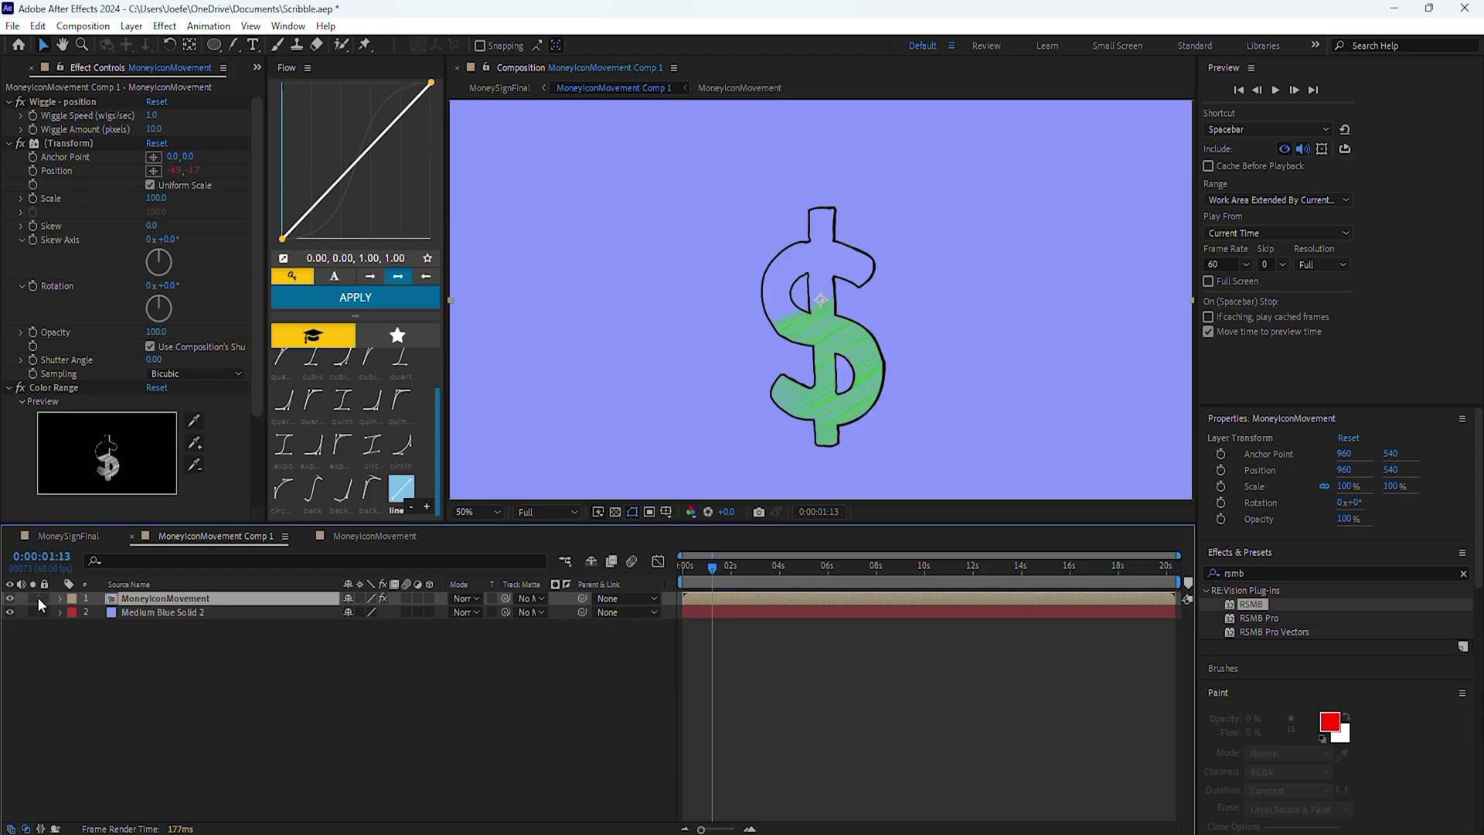
left_click(72, 102)
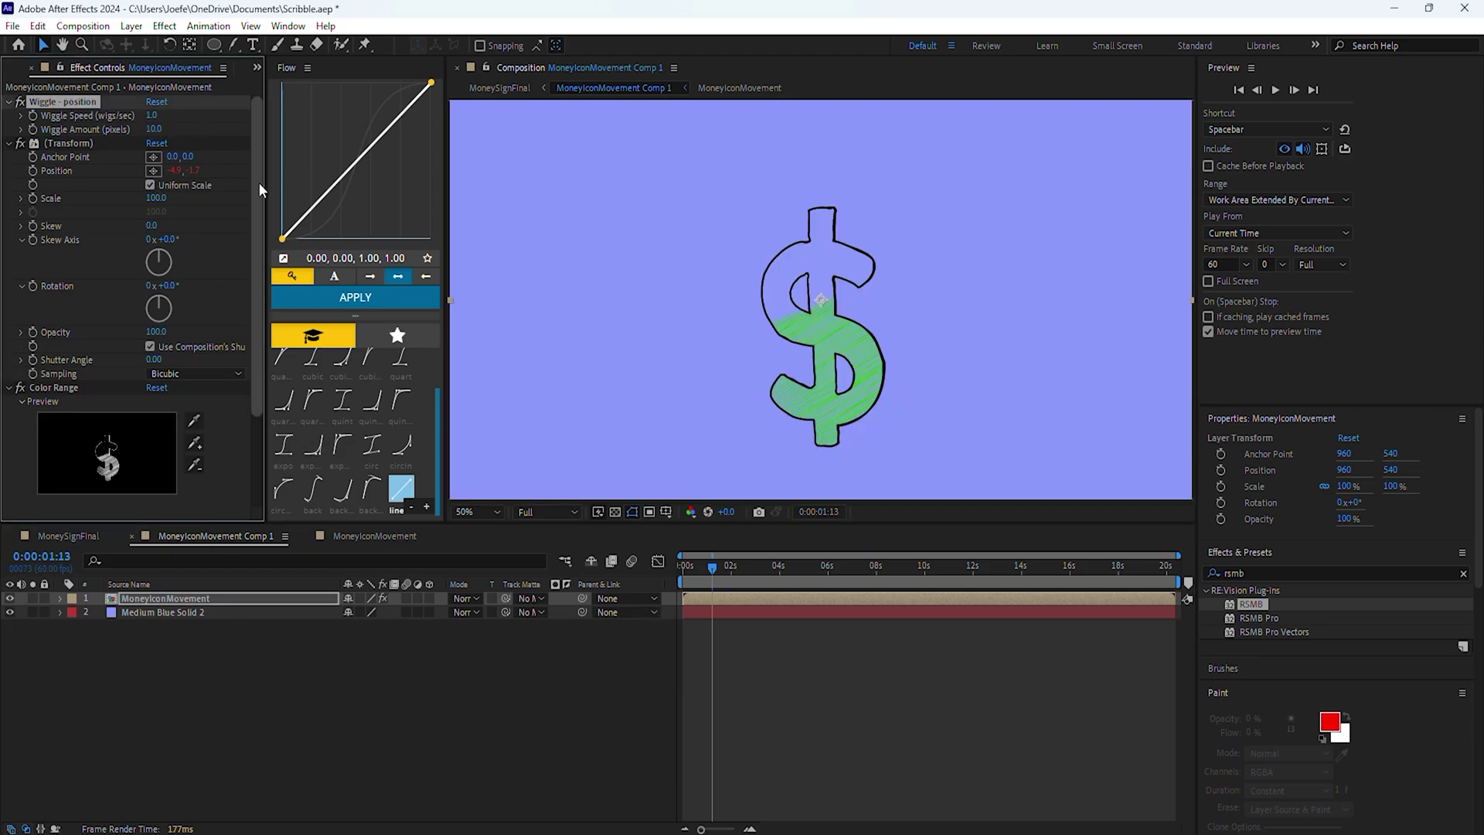
left_click_drag(258, 182, 248, 314)
left_click(57, 271)
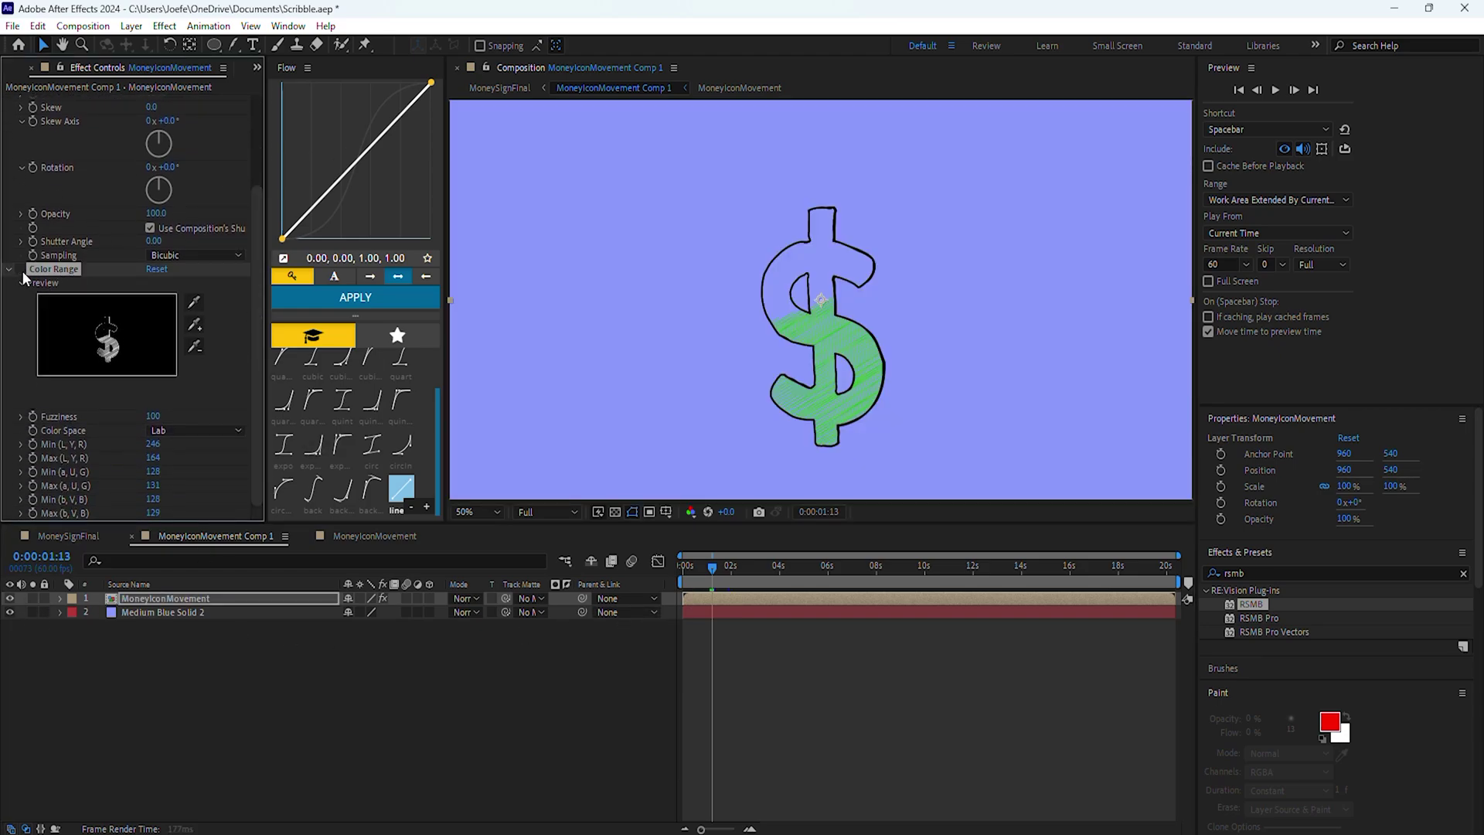
left_click(10, 612)
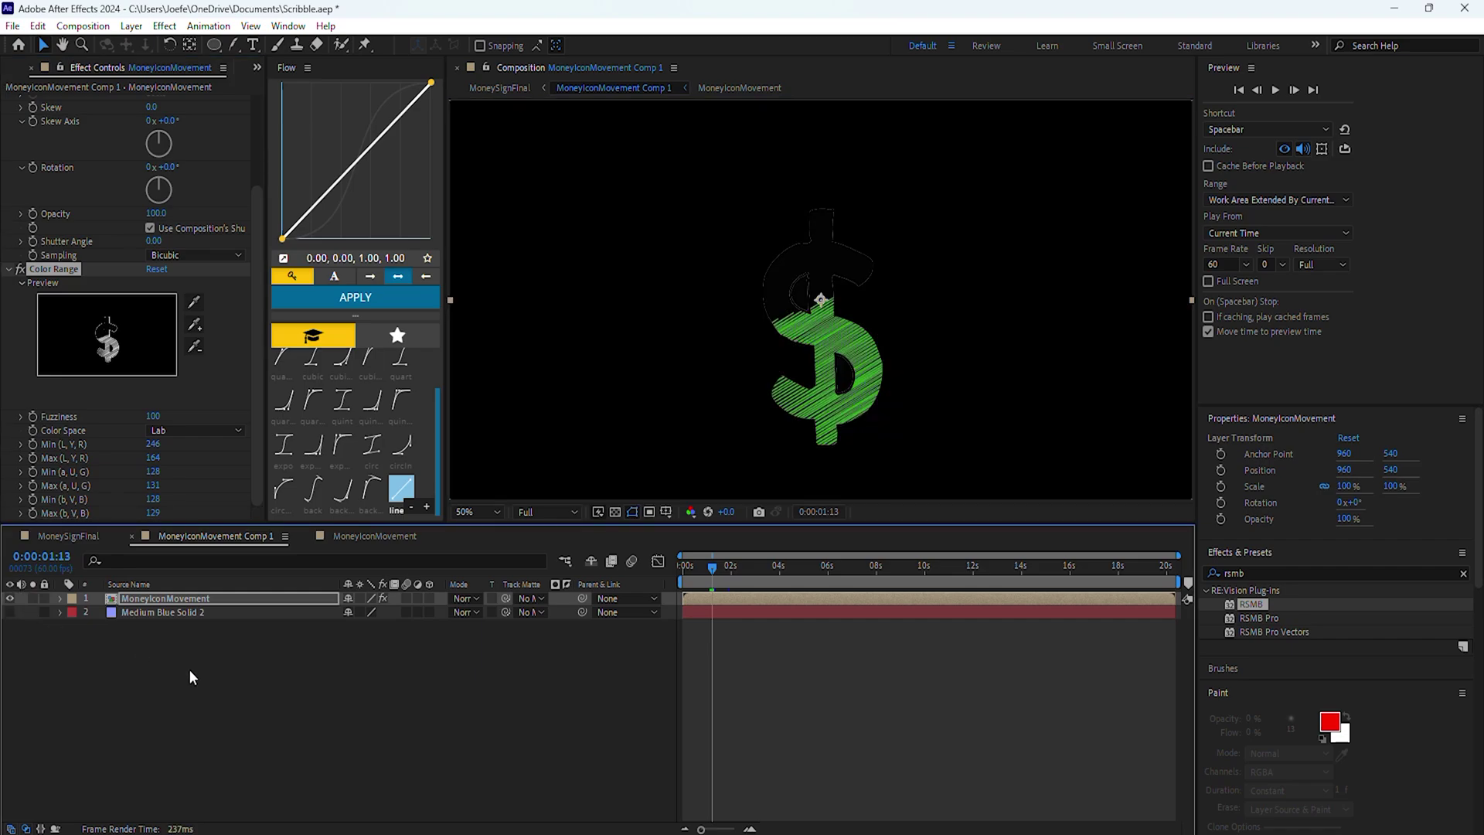
Step: Turn on Medium Blue Solid 1 inside the MoneyIconMovement composition and view White Solid 5's Scribble settings
double_click(711, 598)
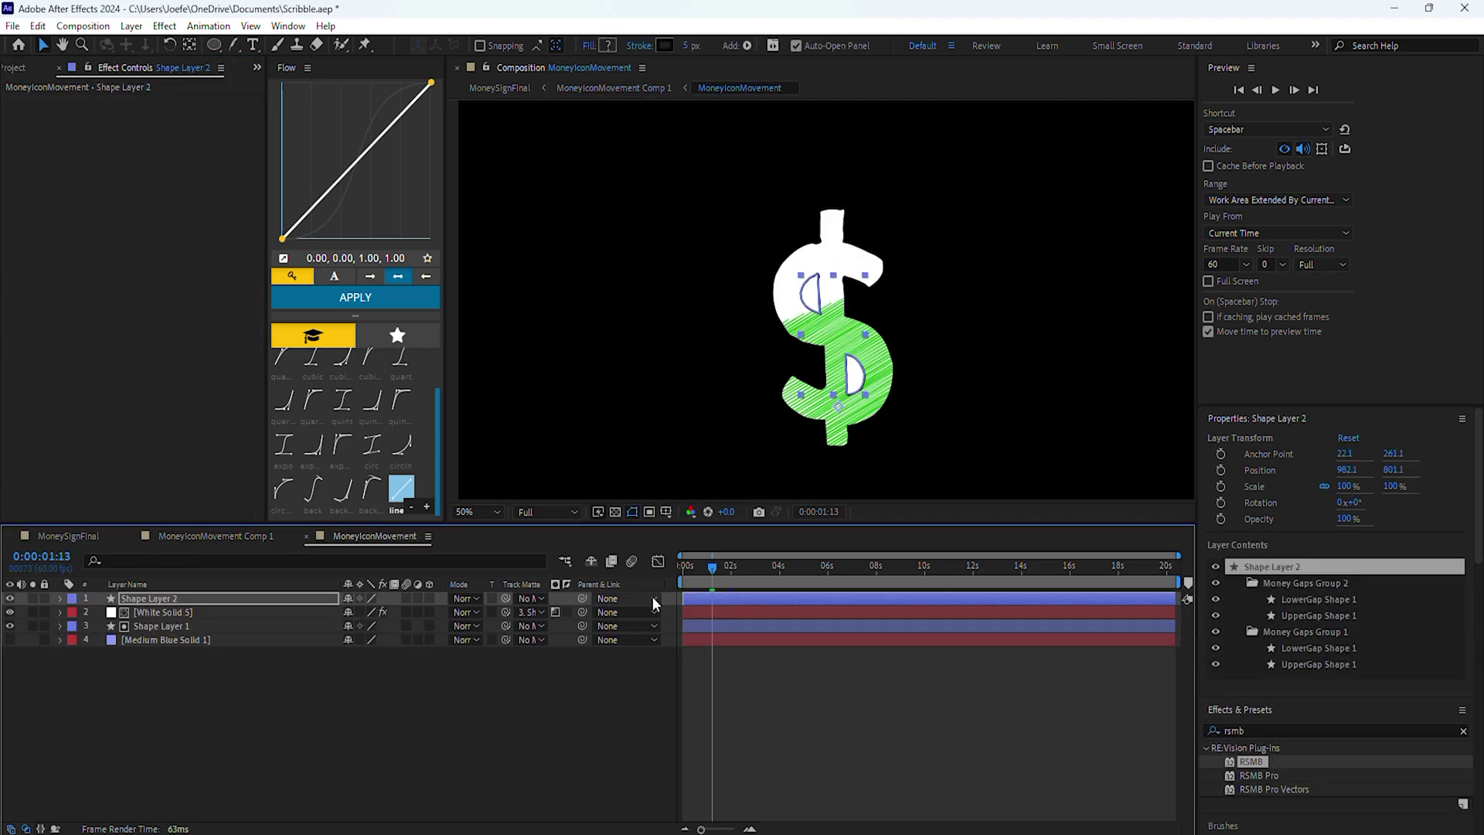
left_click(10, 638)
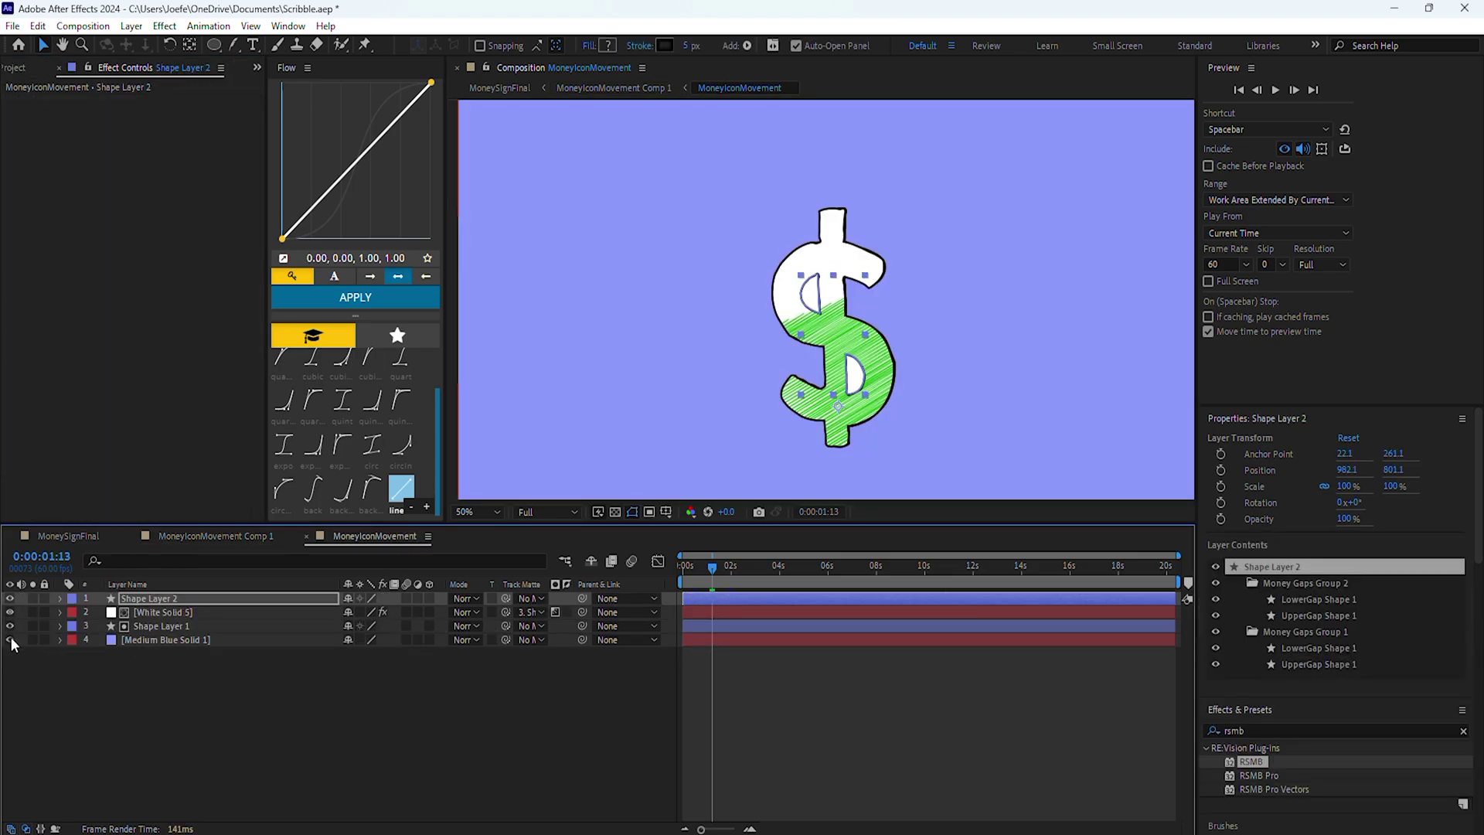
left_click(167, 613)
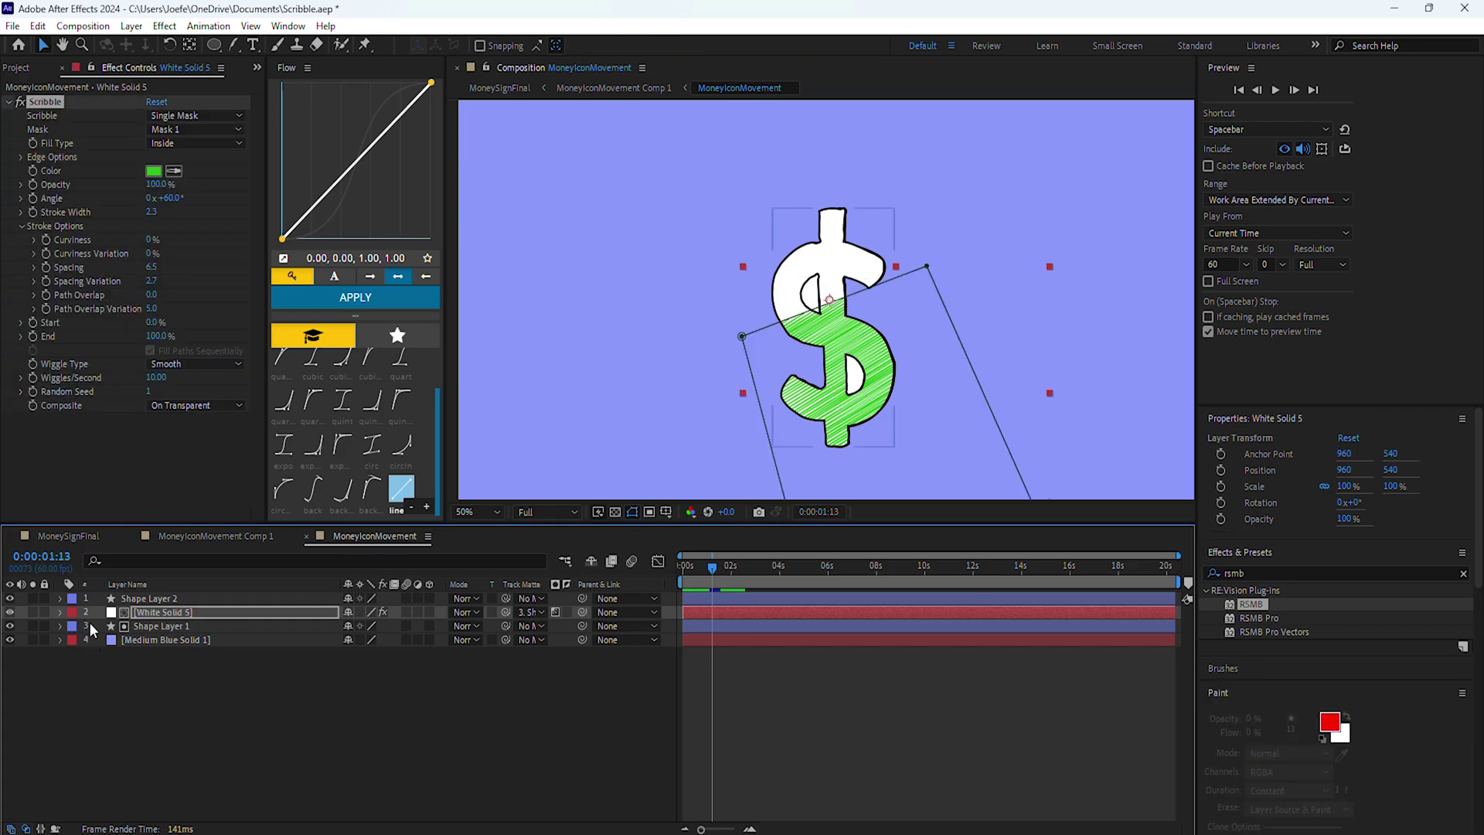
Step: Examine the gap shapes, body shape, Wiggle Paths and Trim Paths in Money Body Group 1 of Shape Layer 1
left_click(60, 626)
left_click(73, 640)
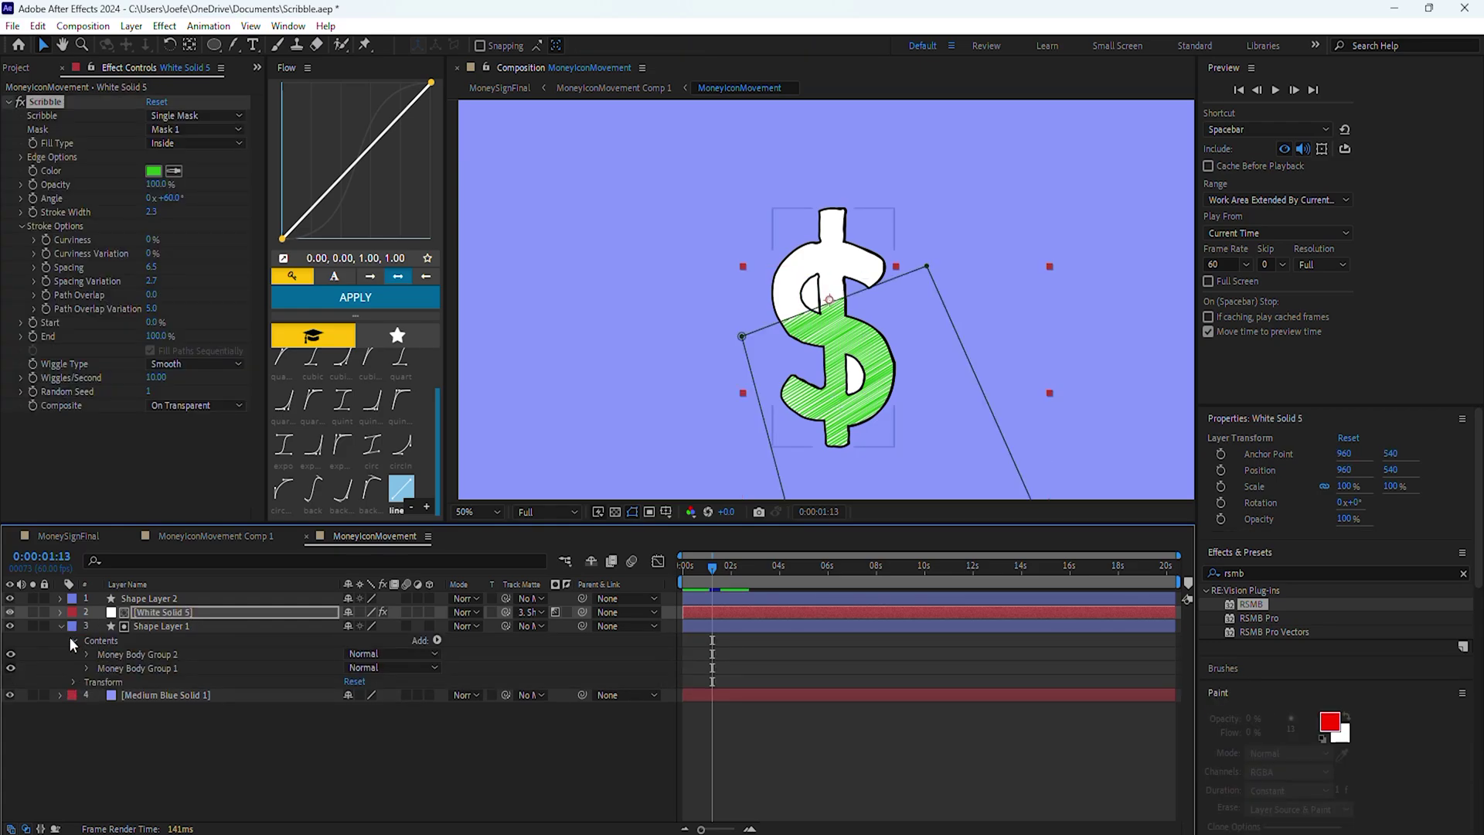
left_click(153, 653)
left_click(129, 668)
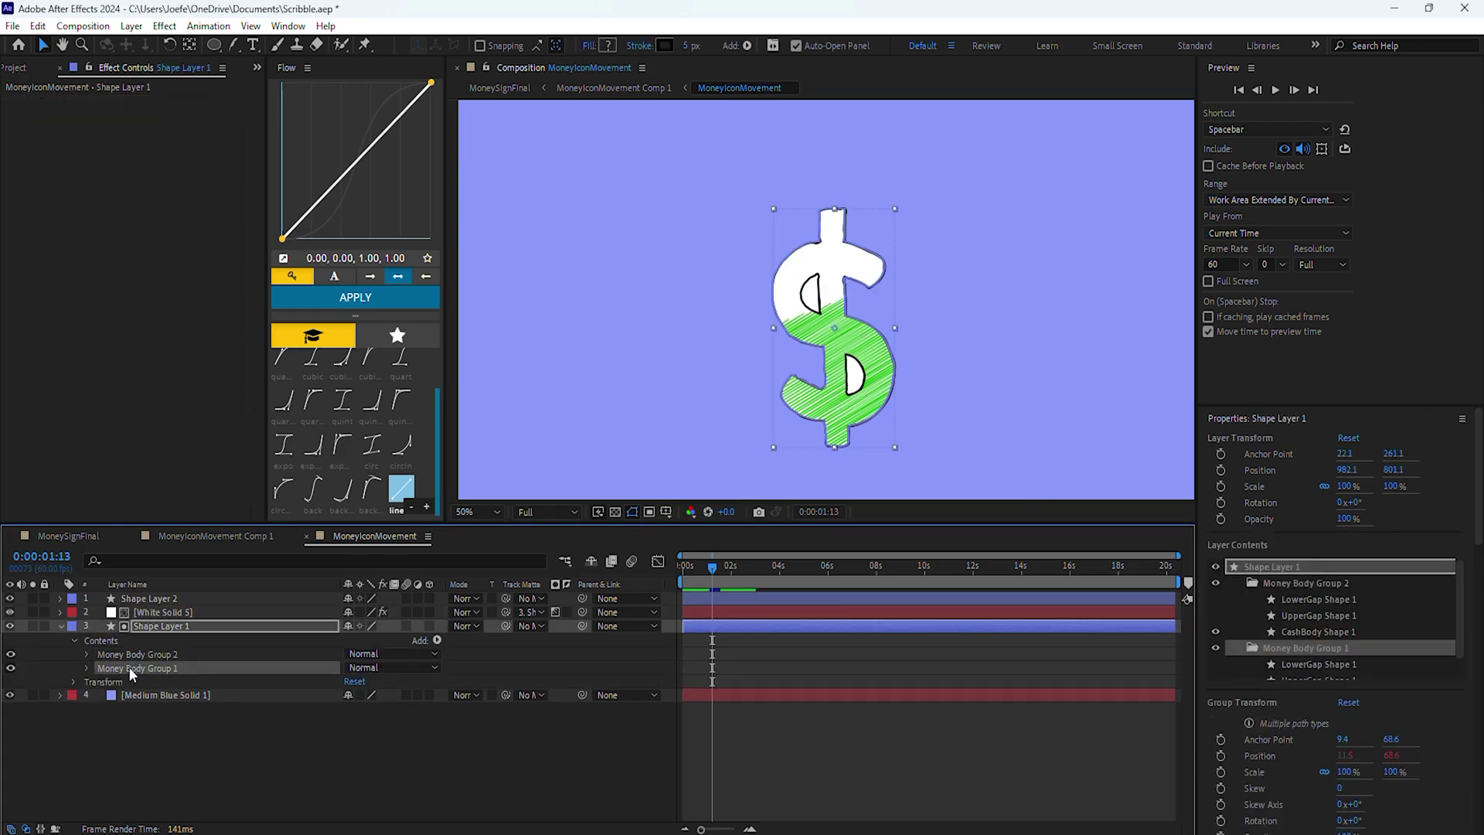
left_click(86, 667)
left_click(77, 683)
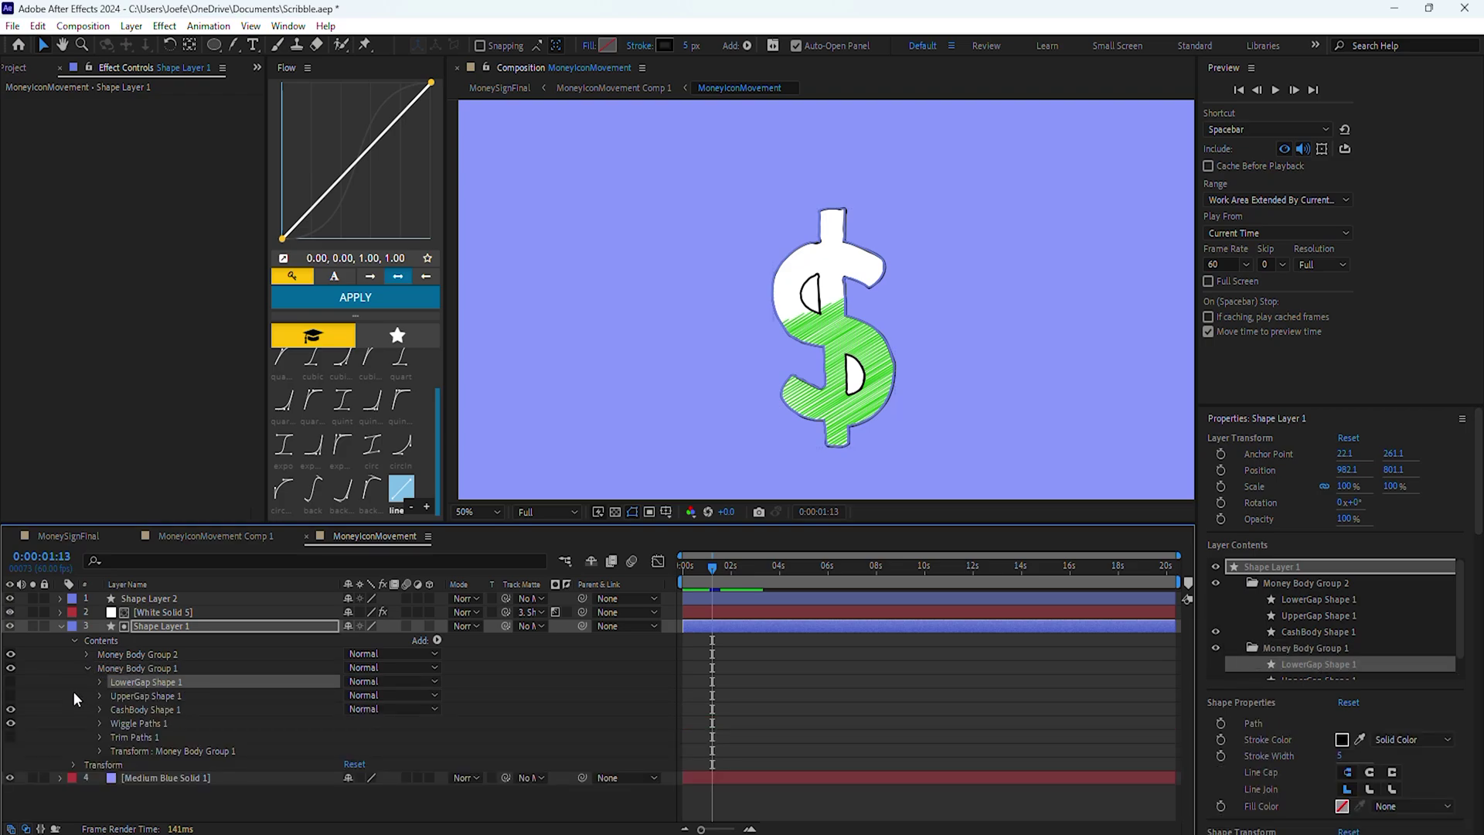
left_click(108, 695)
left_click(11, 697)
left_click(10, 697)
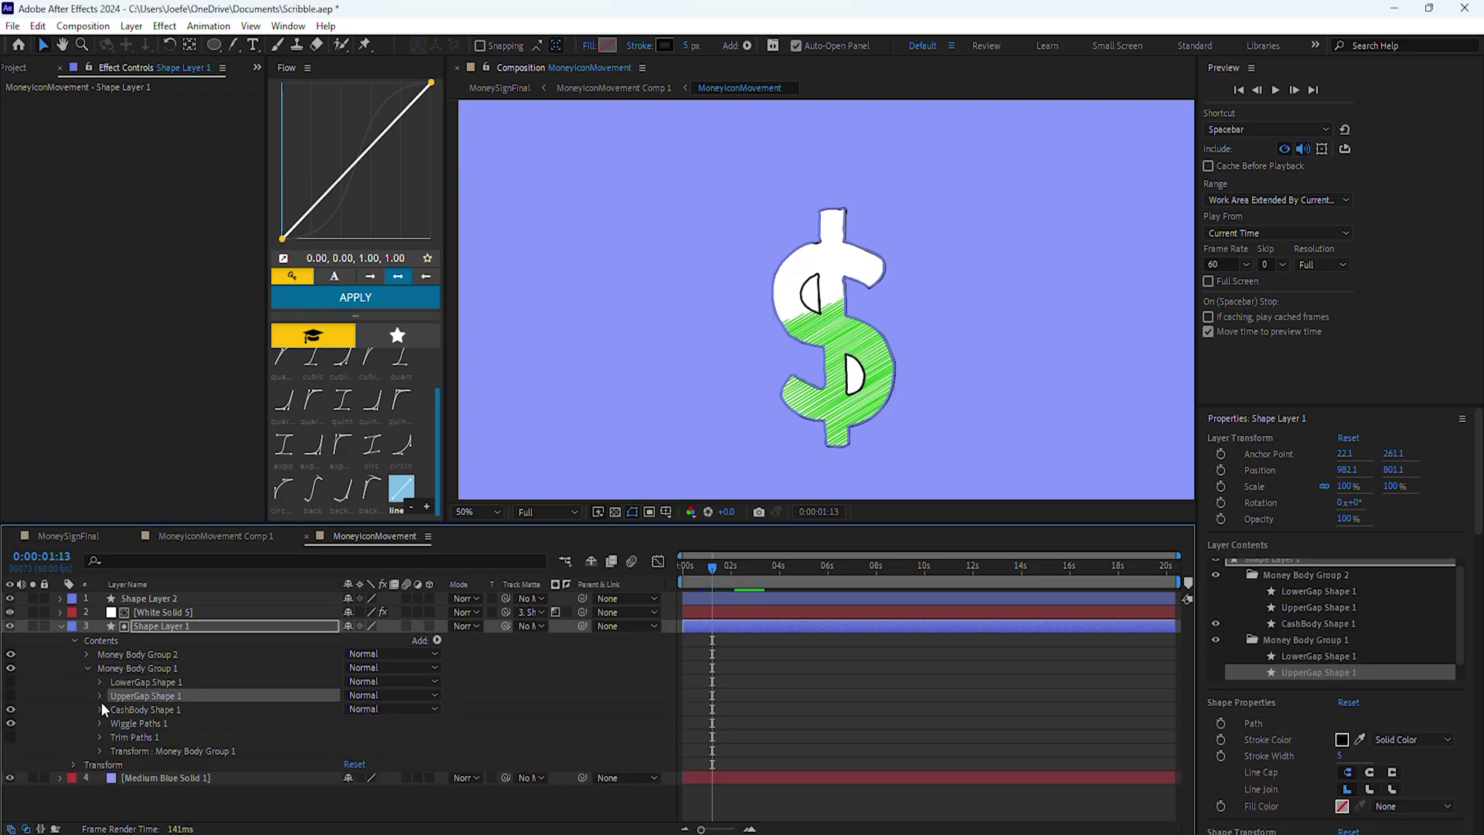
left_click(112, 709)
left_click(39, 705)
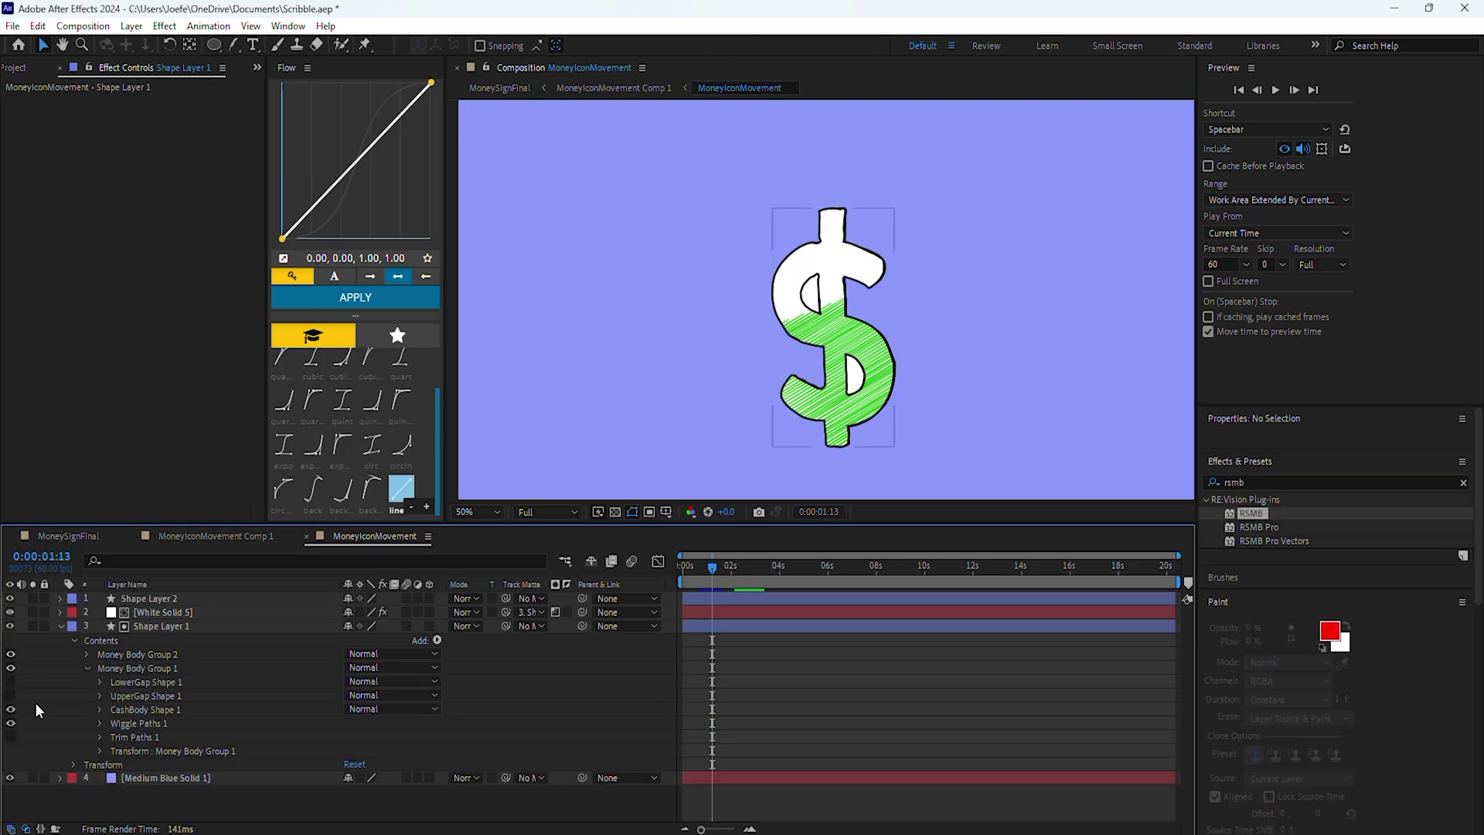
left_click(124, 669)
left_click(136, 735)
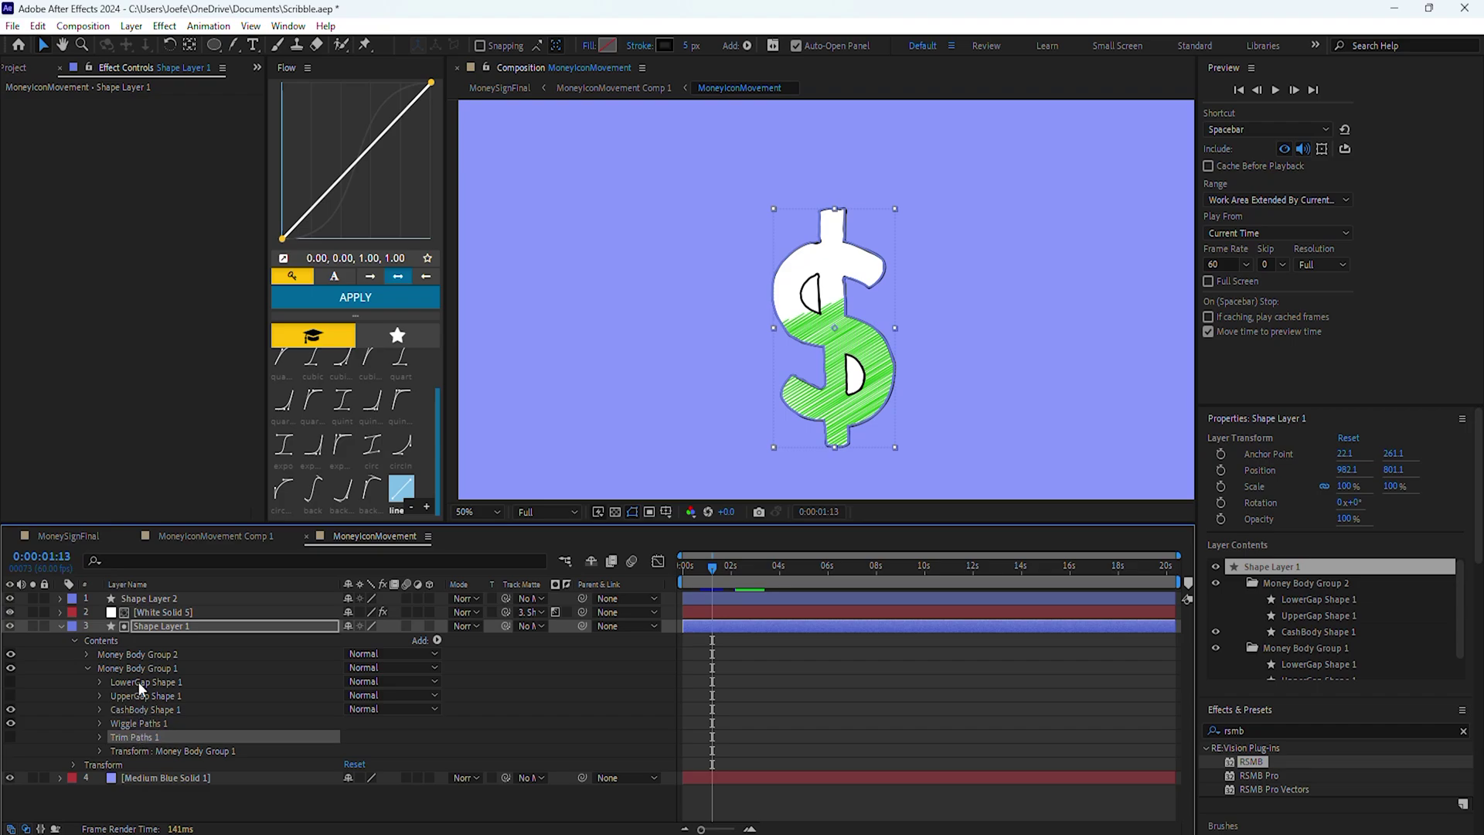
left_click(137, 672)
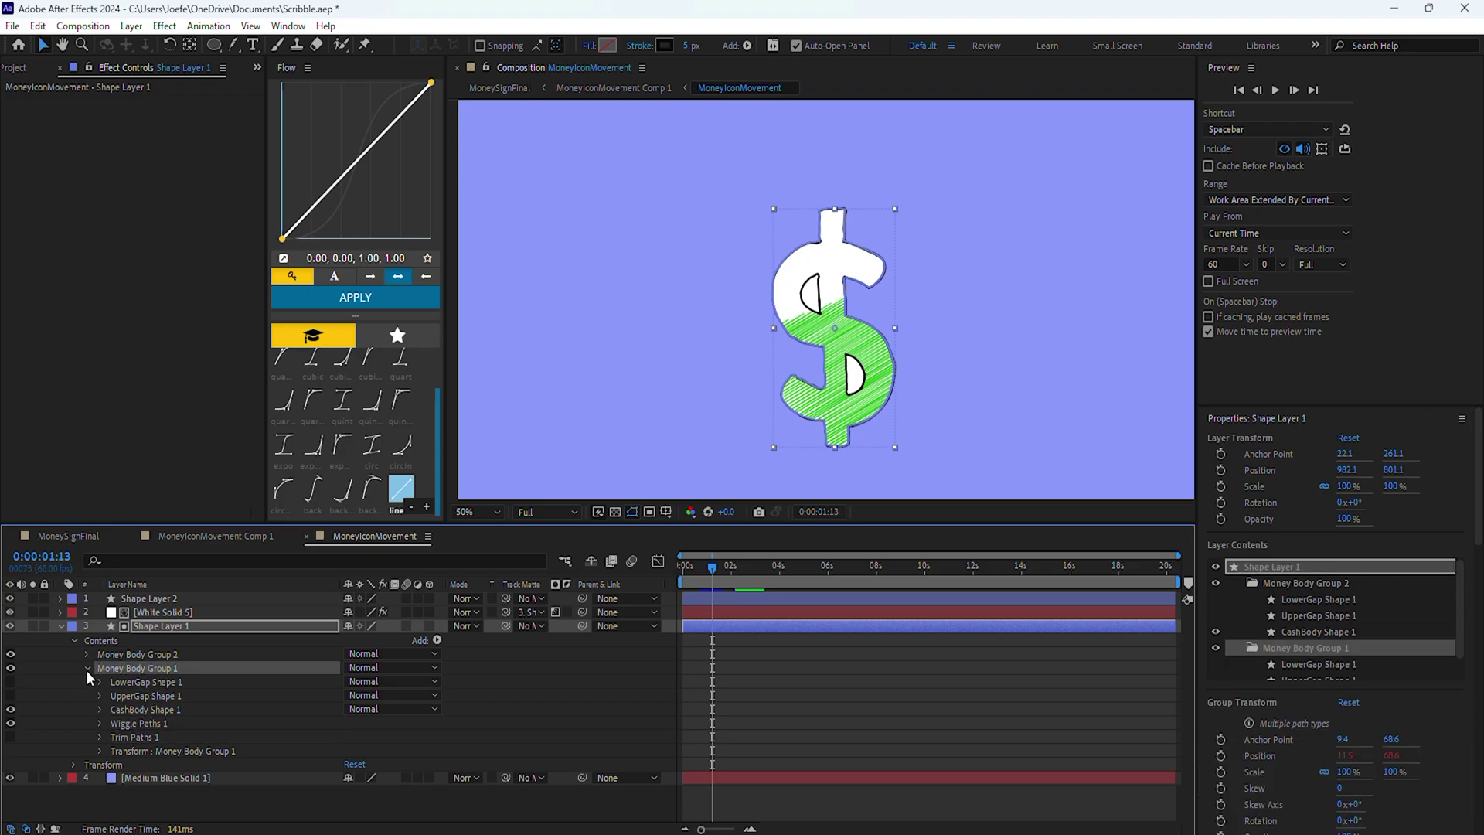
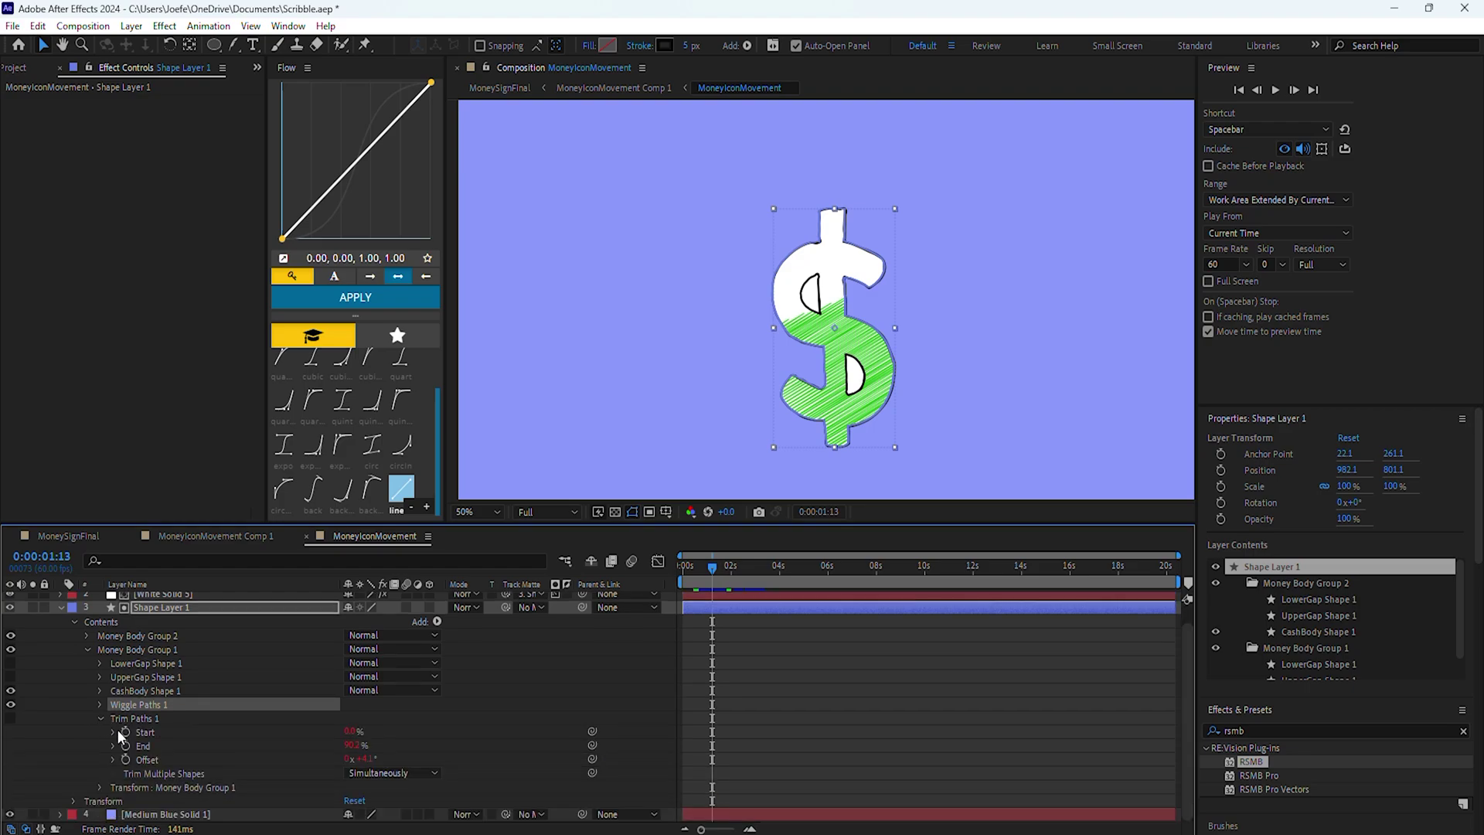
Step: Examine the expressions on Trim Paths 1's Start, End and Offset and on Money Body Group 1's Position
left_click(112, 729)
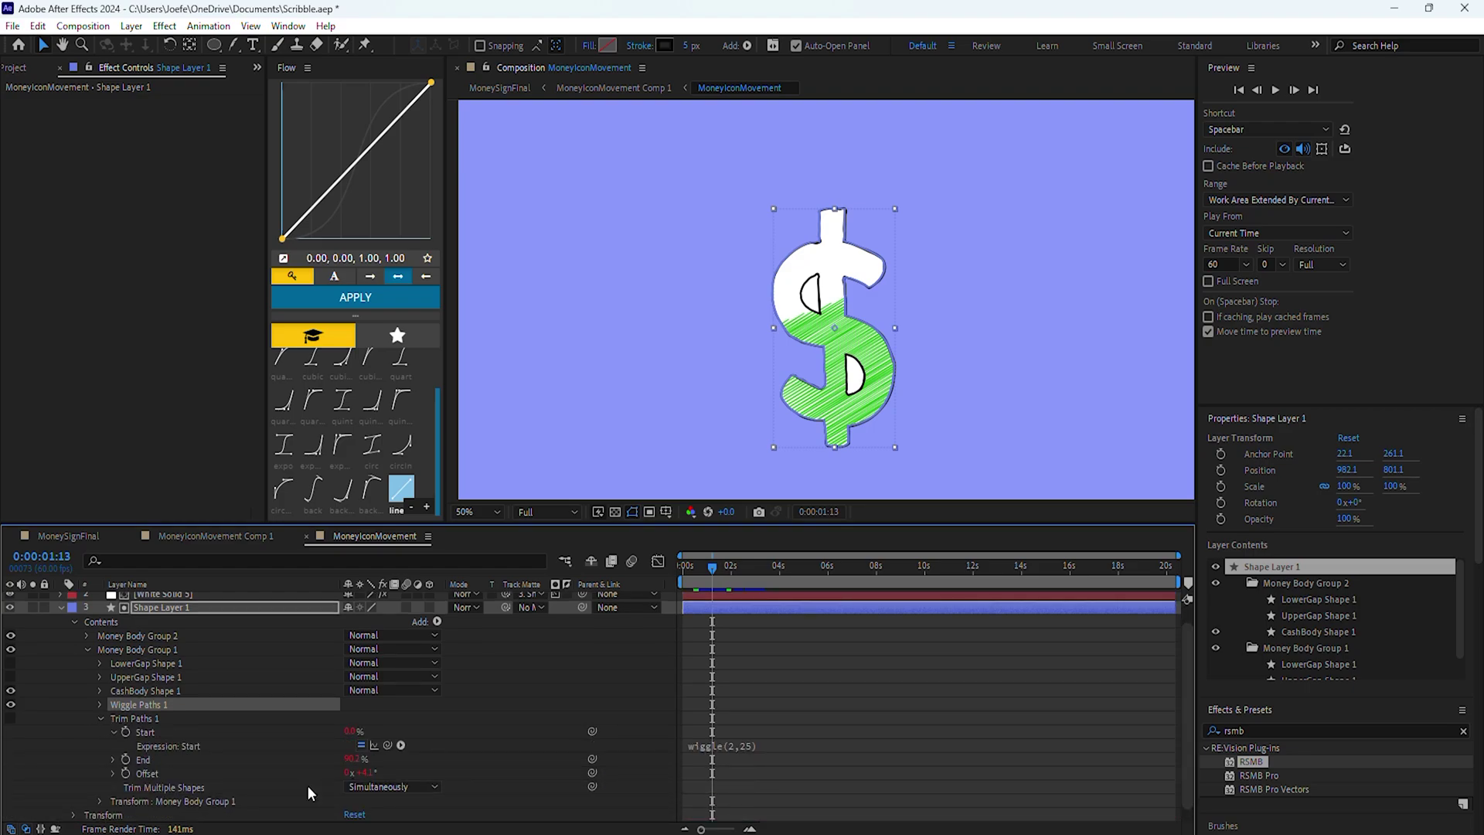
left_click(113, 759)
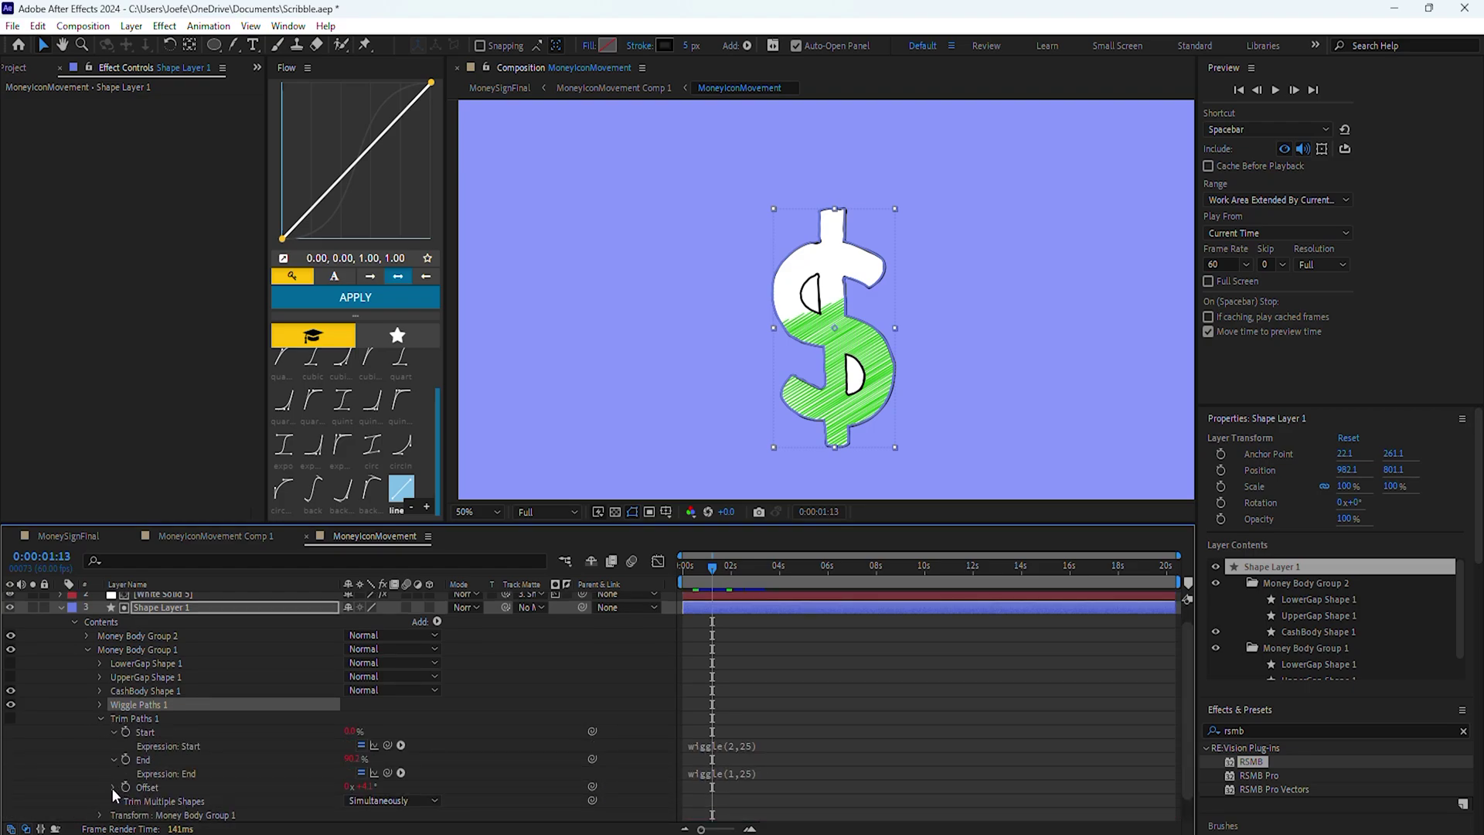
left_click(112, 787)
scroll(108, 780, "down", 2)
left_click(96, 787)
scroll(110, 742, "down", 5)
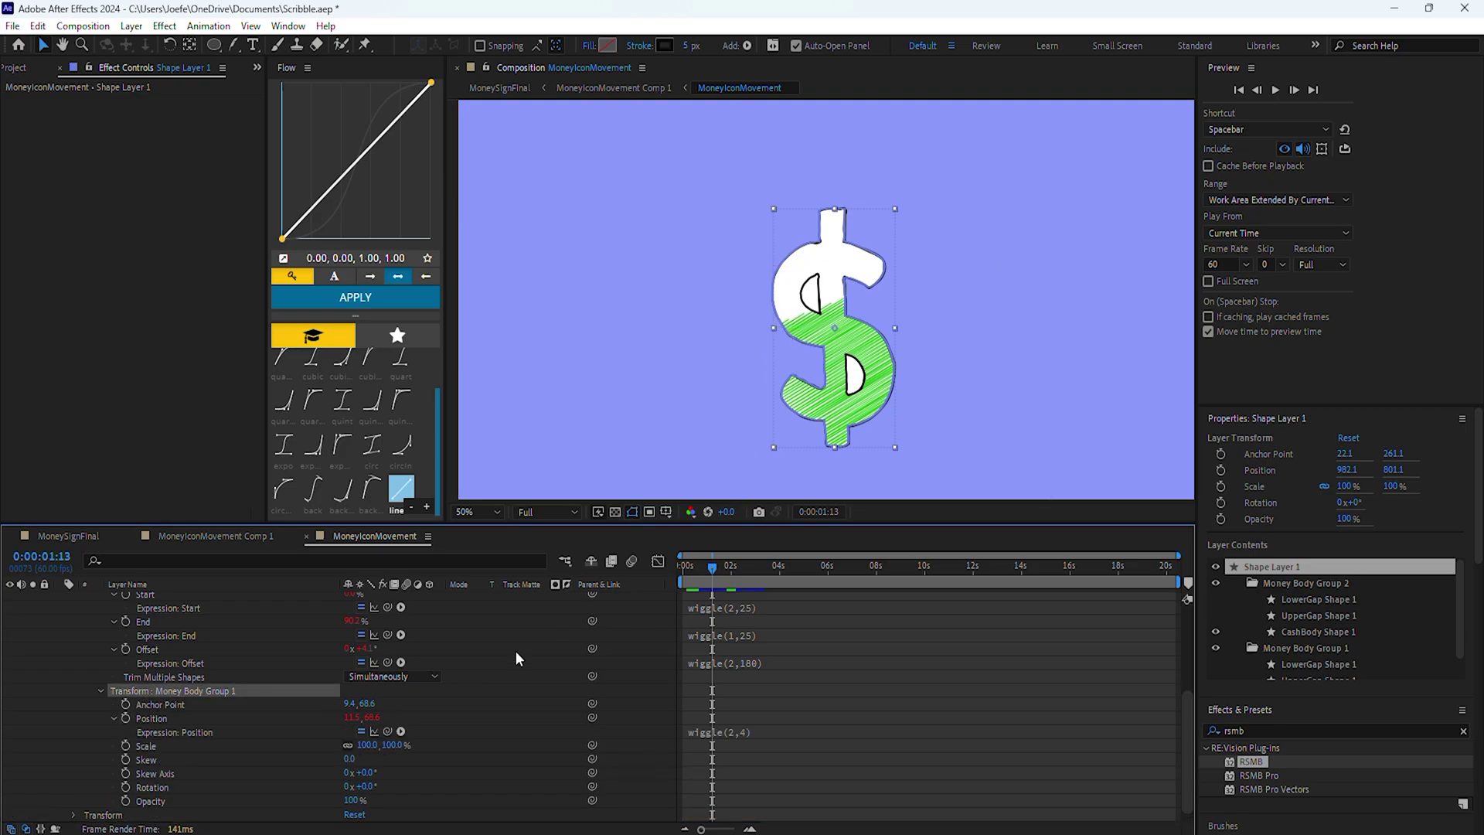
left_click(122, 715)
left_click(114, 718)
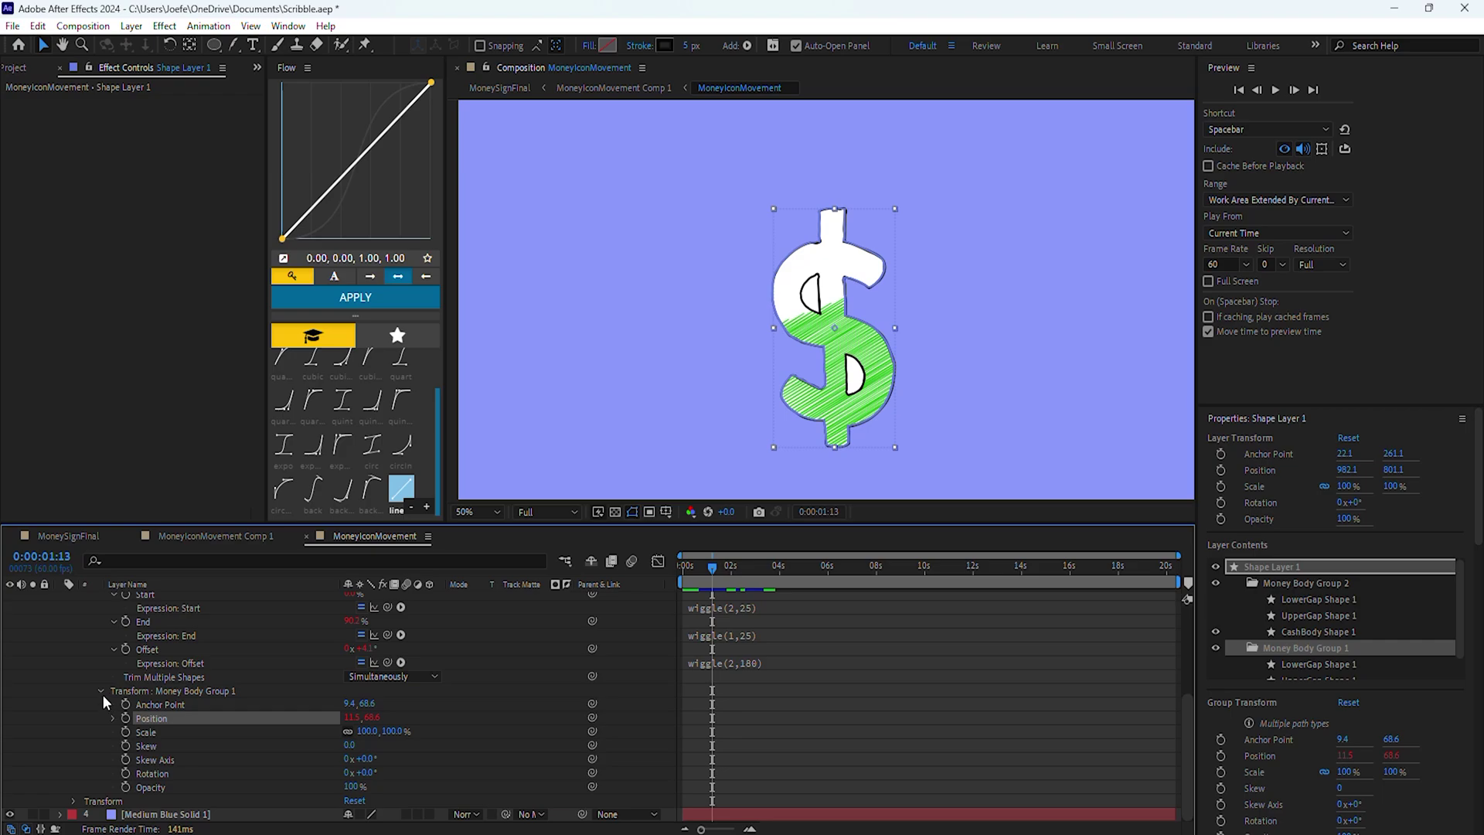
Step: Examine LowerGap, UpperGap and CashBody Shape 1 and Wiggle Paths 1 in Money Body Group 2 of Shape Layer 1
left_click(100, 692)
scroll(101, 696, "up", 1)
left_click(103, 717)
left_click(87, 666)
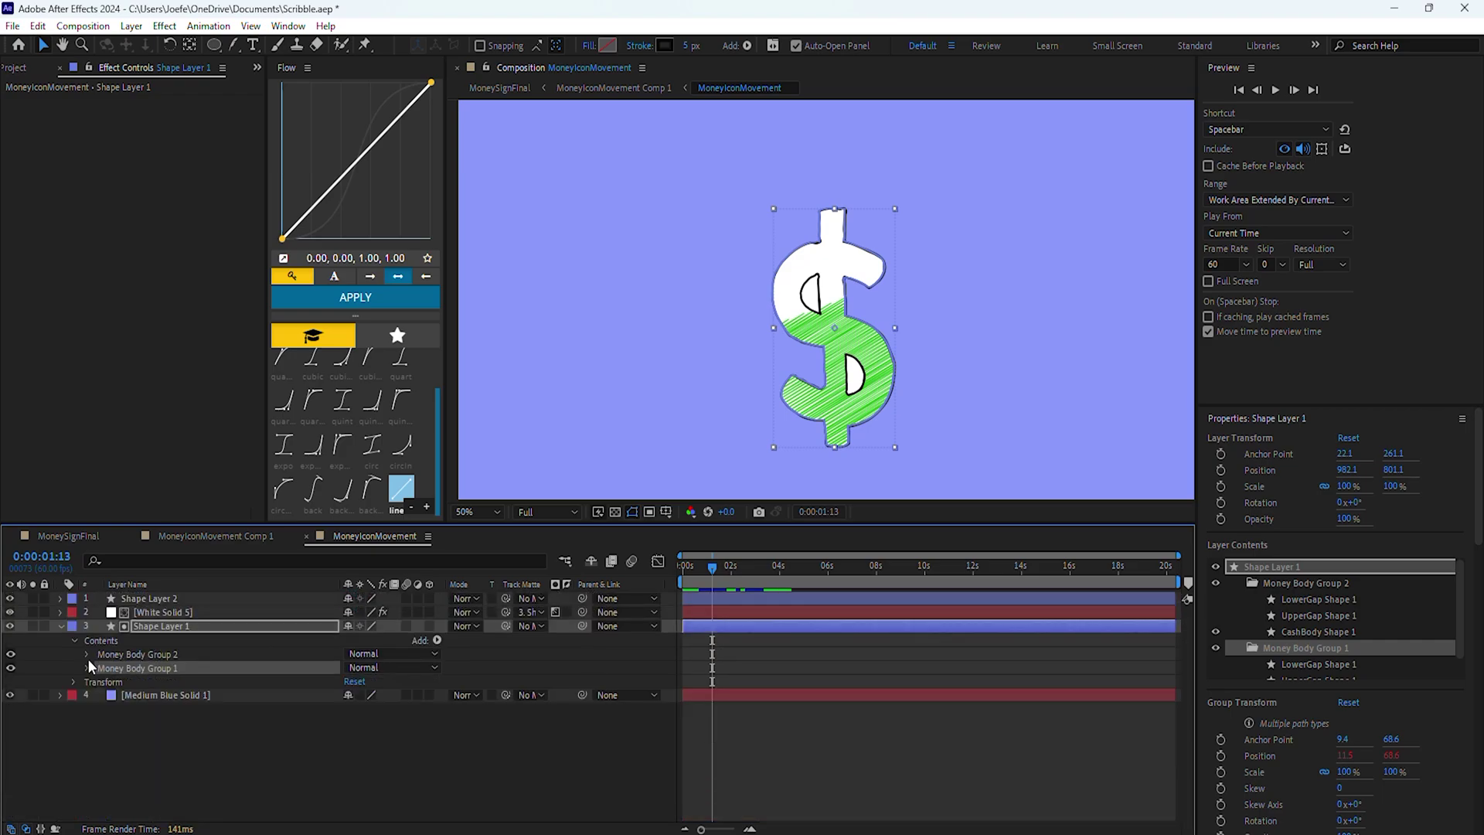
left_click(85, 654)
left_click(123, 659)
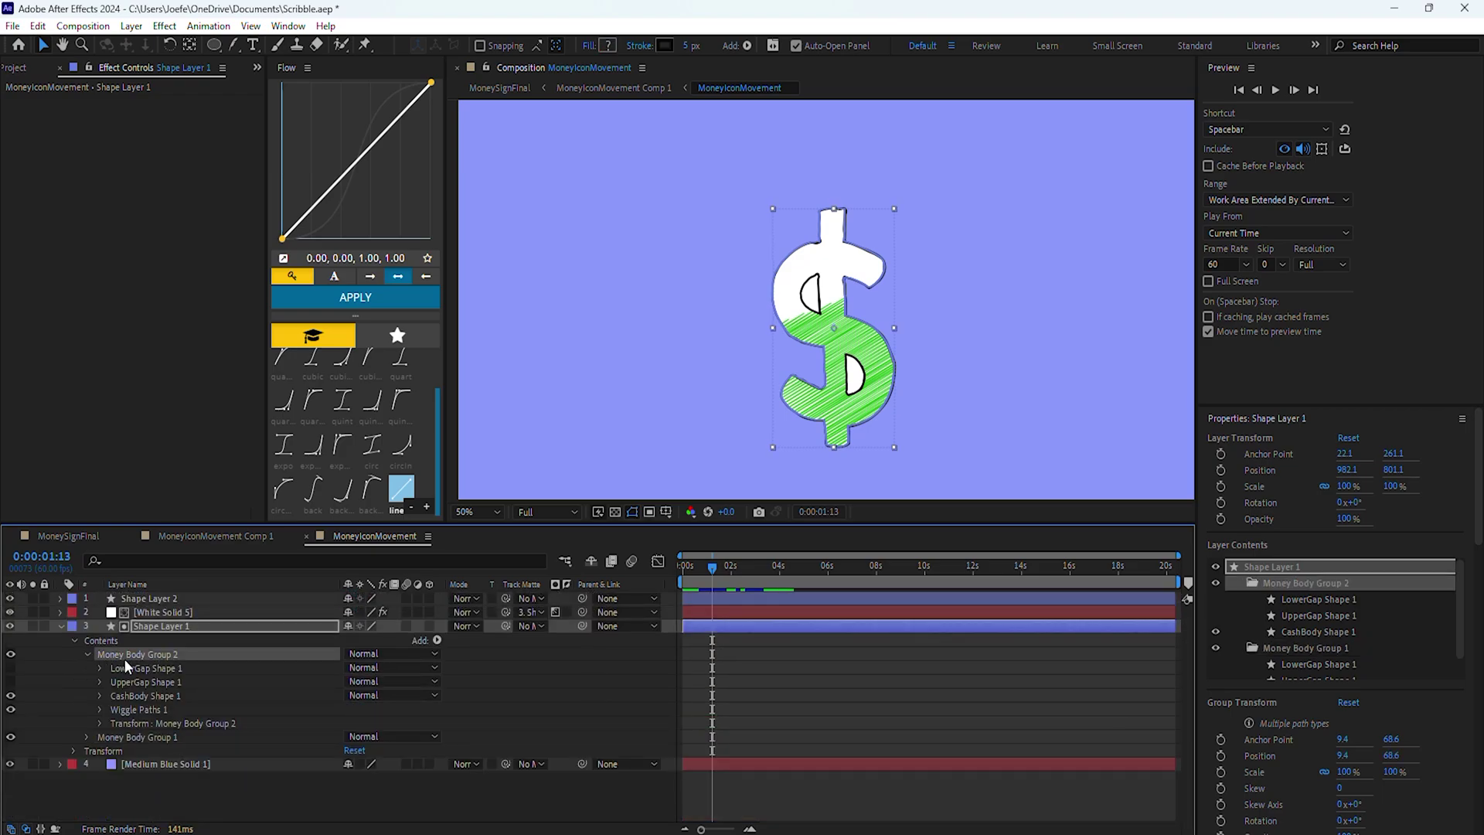
left_click(133, 669)
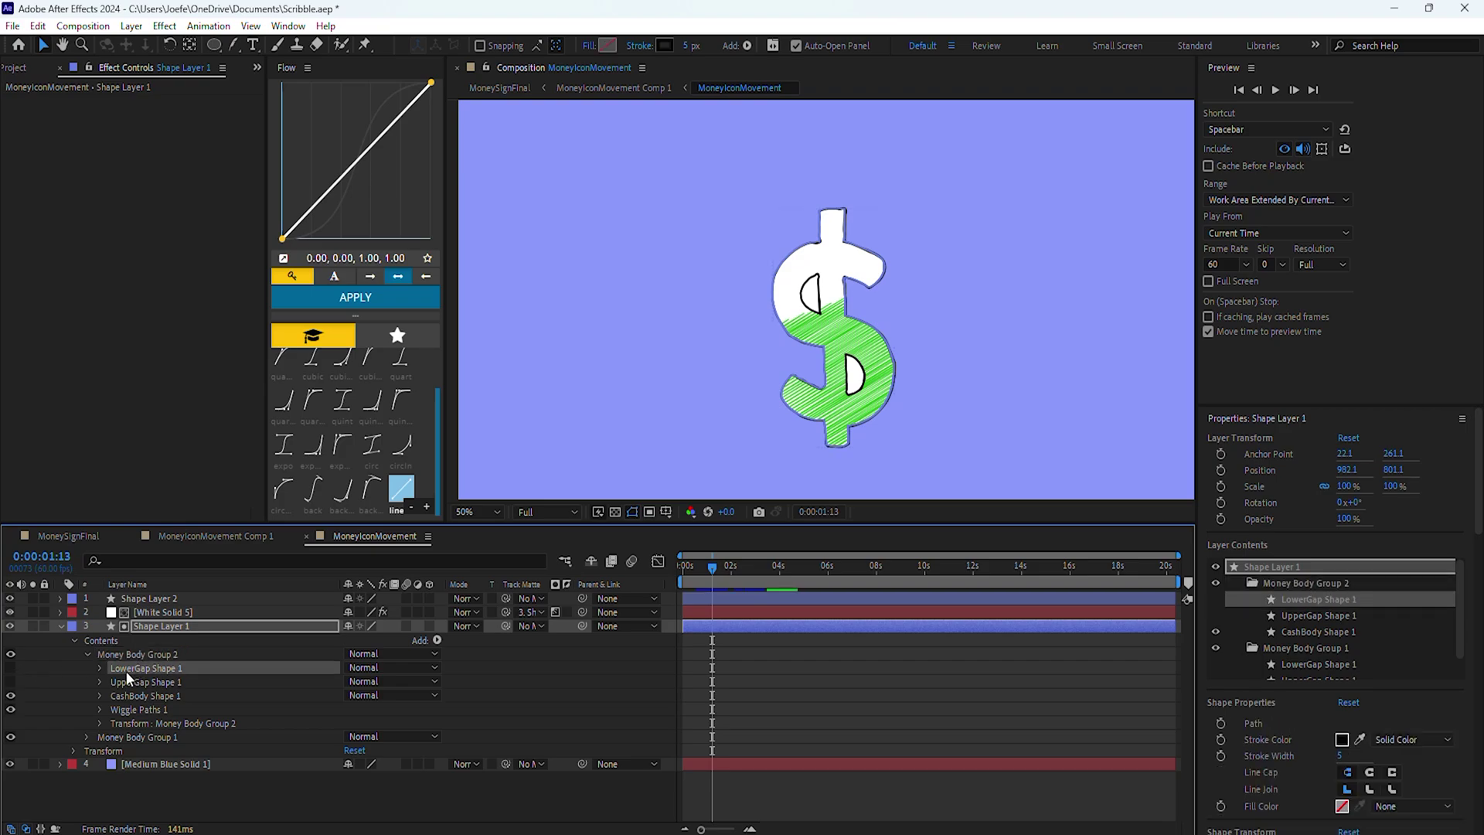
left_click(58, 680)
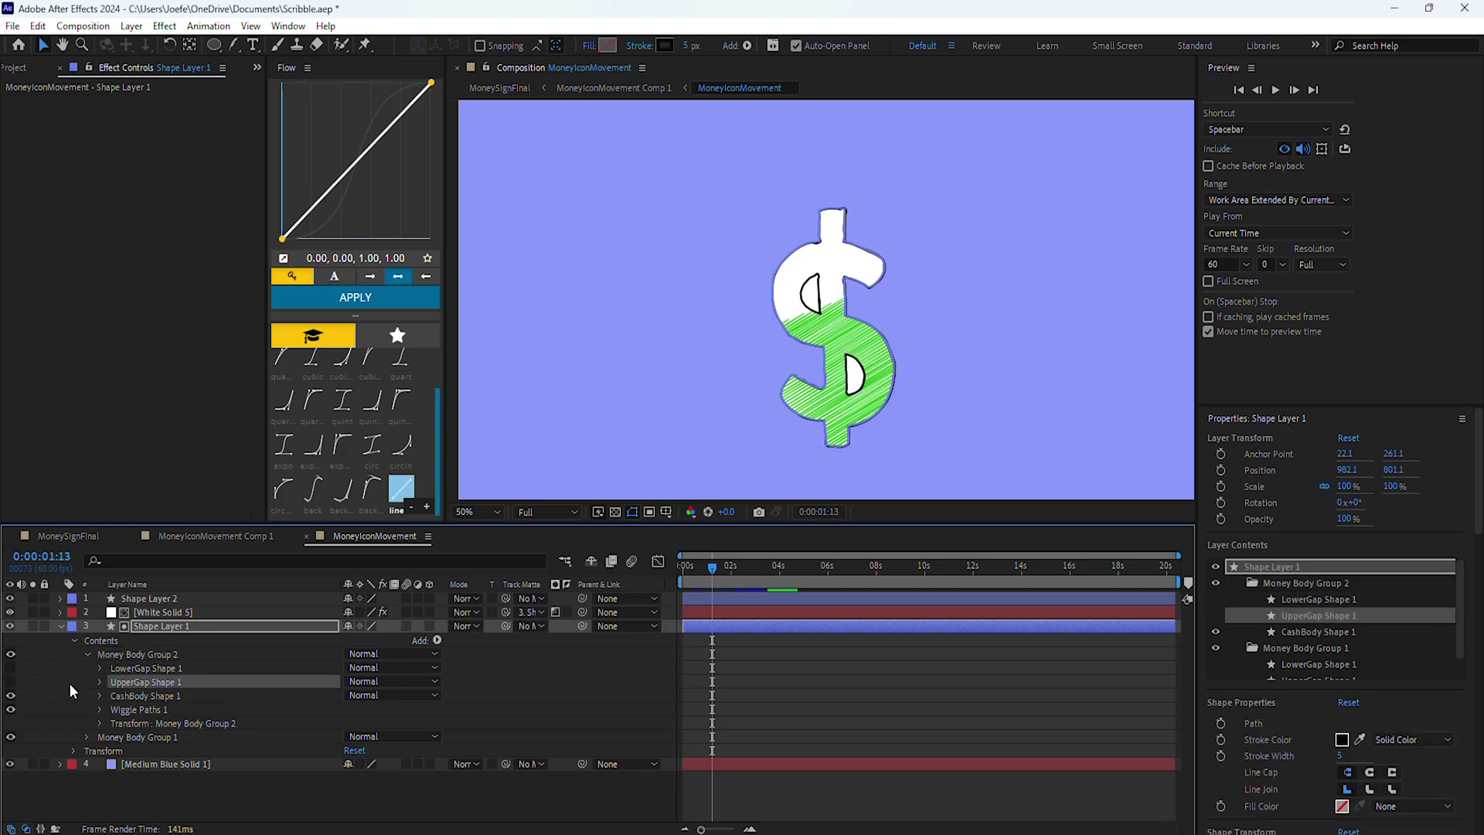
left_click(119, 695)
left_click(11, 696)
left_click(11, 696)
left_click(119, 709)
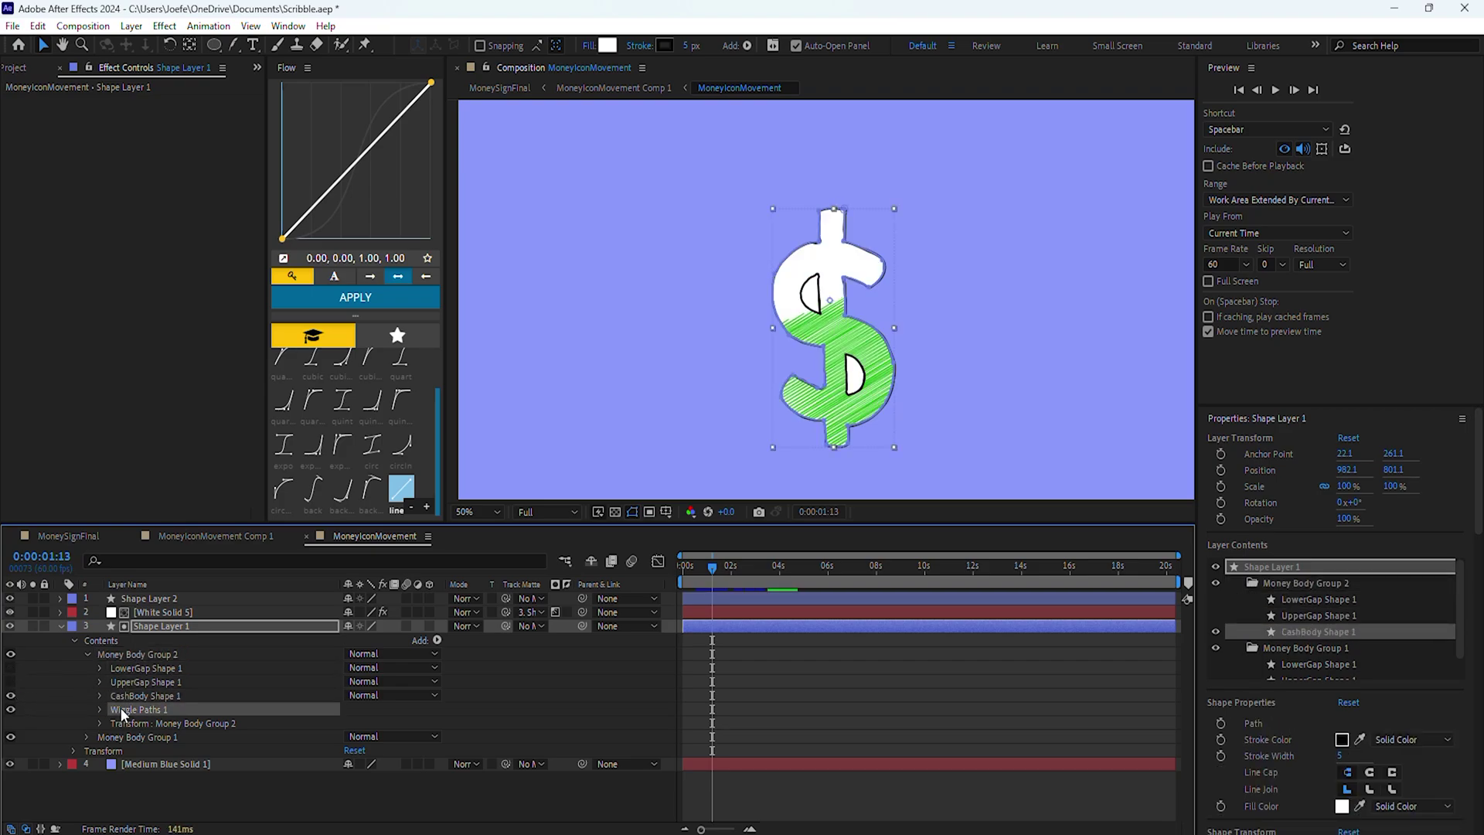
Step: Compare Money Body Group 1, White Solid 5 and Shape Layer 1, and briefly show UpperGap Shape 1 in Money Body Group 2
left_click(99, 696)
left_click(89, 735)
left_click(10, 736)
left_click(272, 612)
left_click(259, 626)
scroll(130, 729, "down", 1)
left_click(129, 731)
left_click(101, 690)
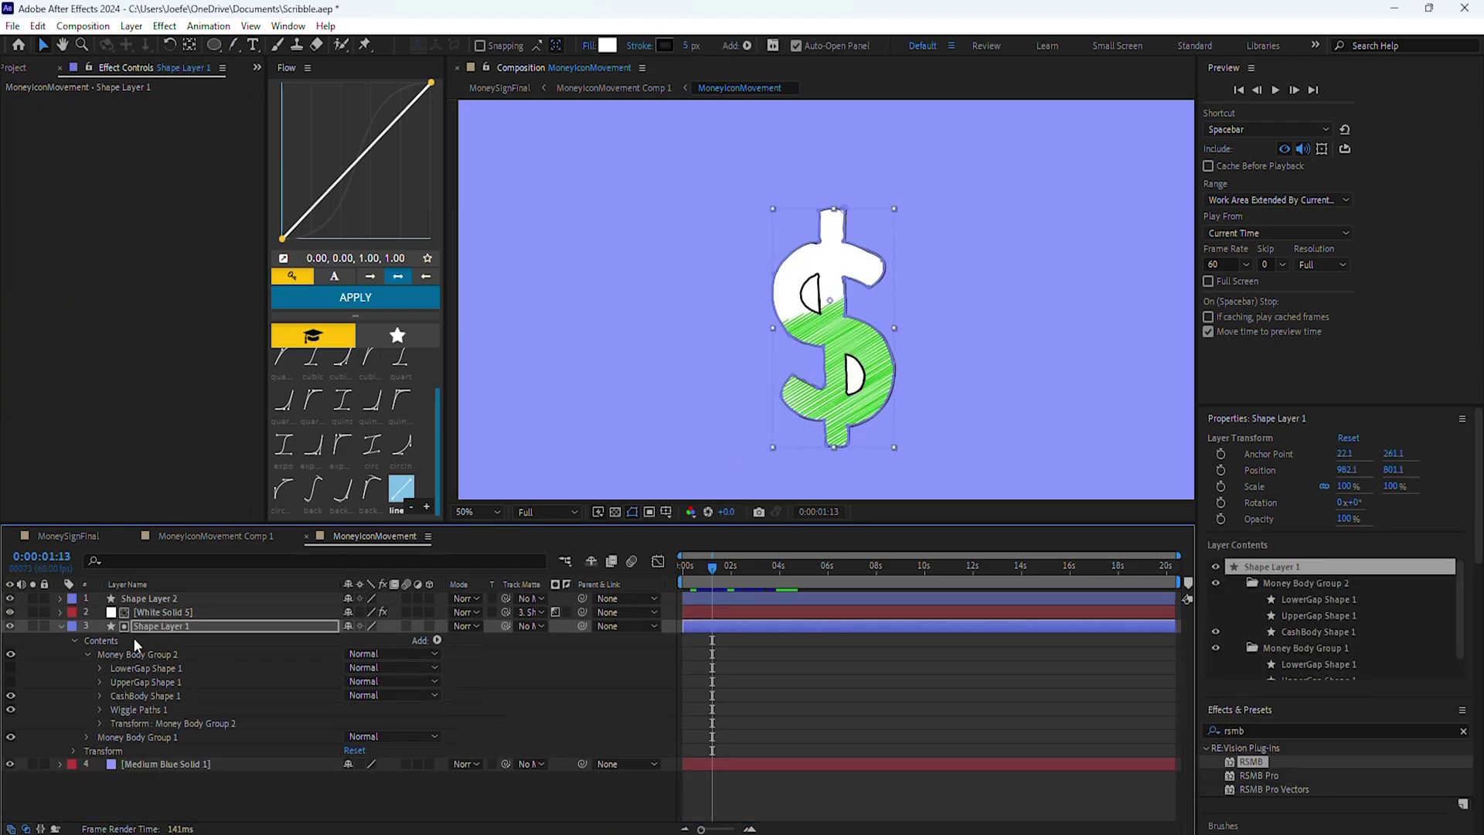
left_click(147, 681)
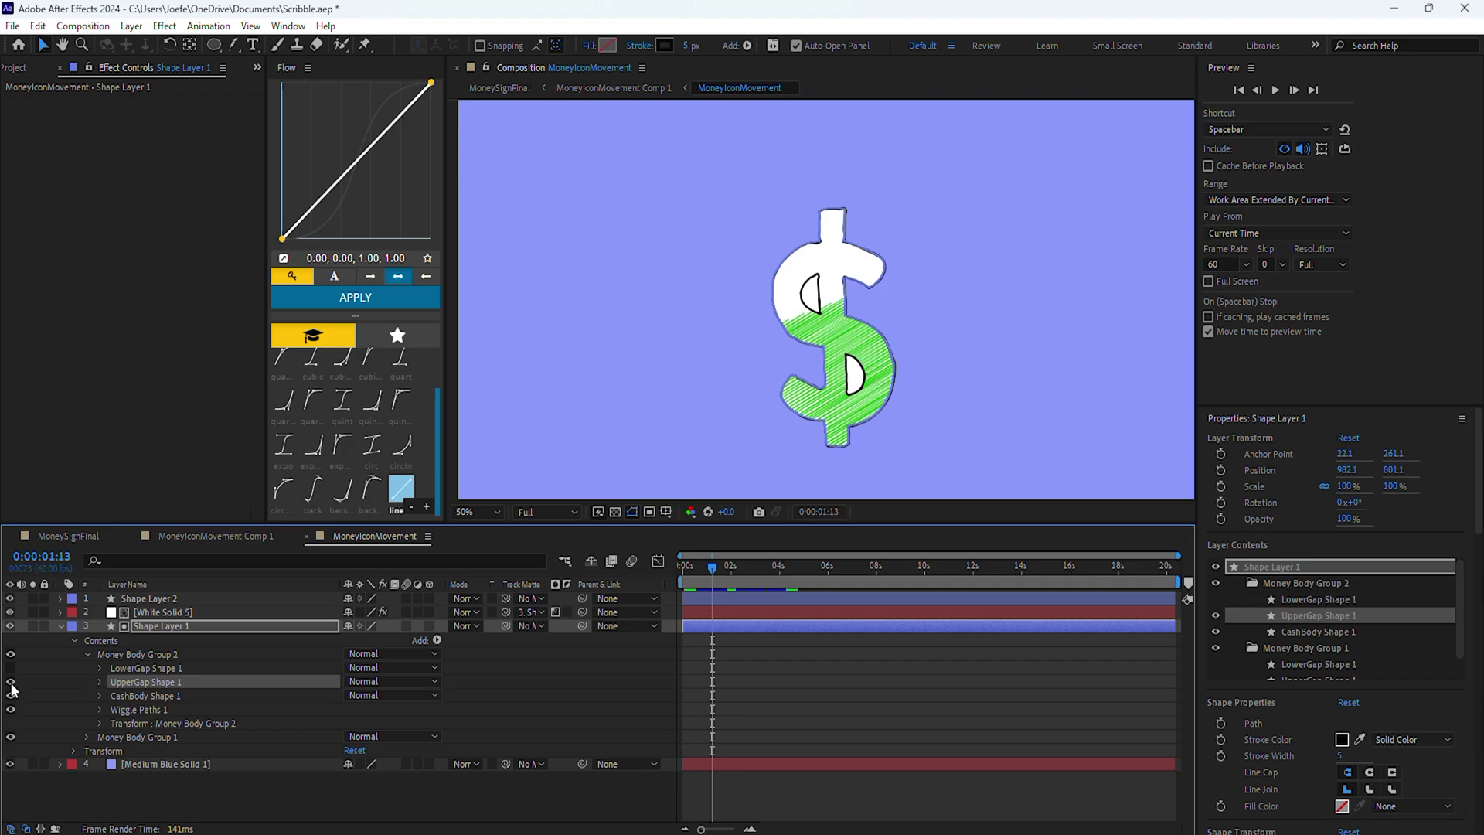
Step: Examine Shape Layer 2's Money Gaps Group 1 and Group 2, including their gap shapes and path modifiers, and briefly hide the layer
left_click(124, 598)
left_click(60, 598)
left_click(74, 612)
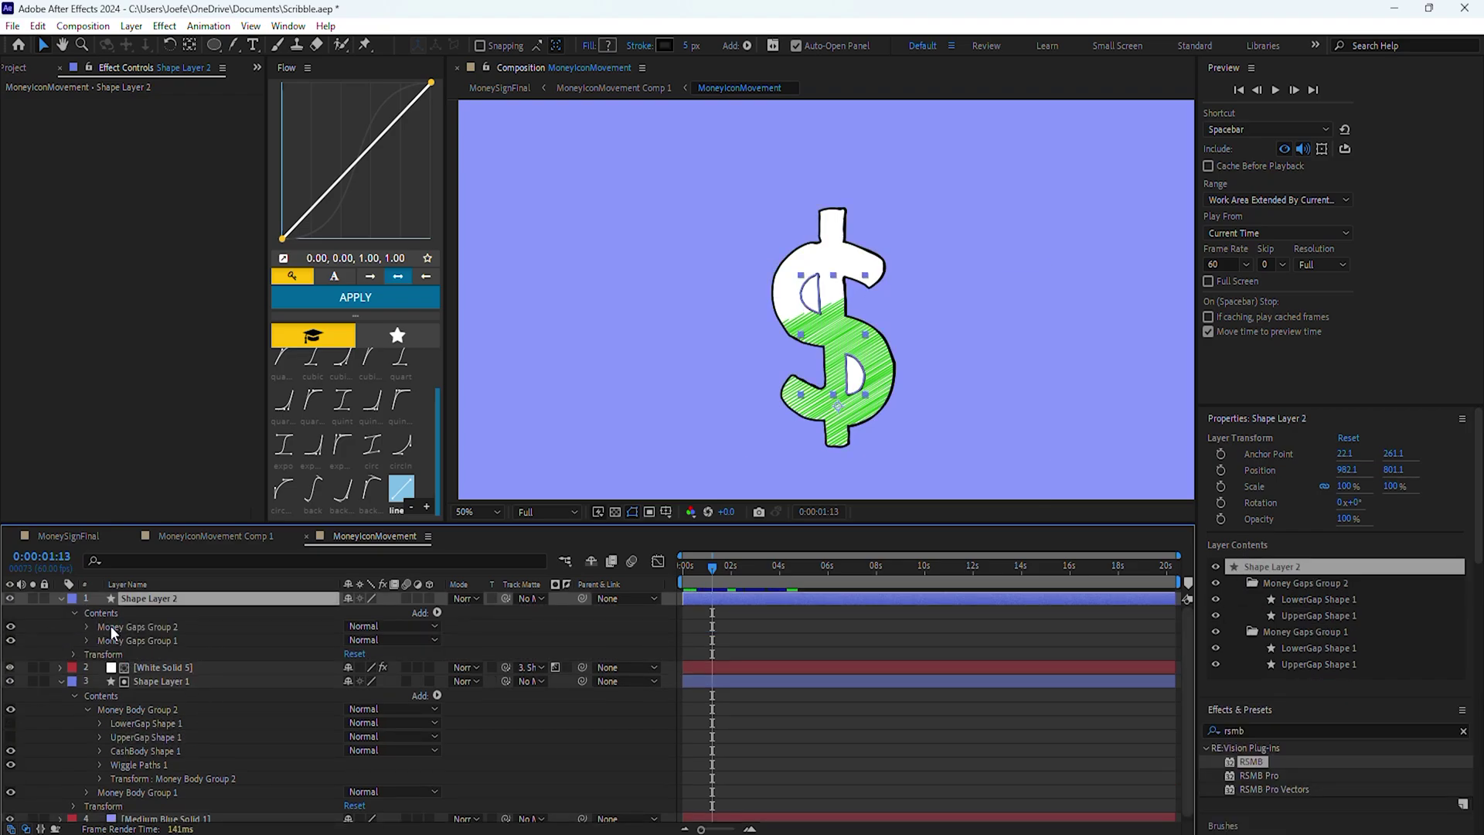
left_click(87, 640)
left_click(119, 653)
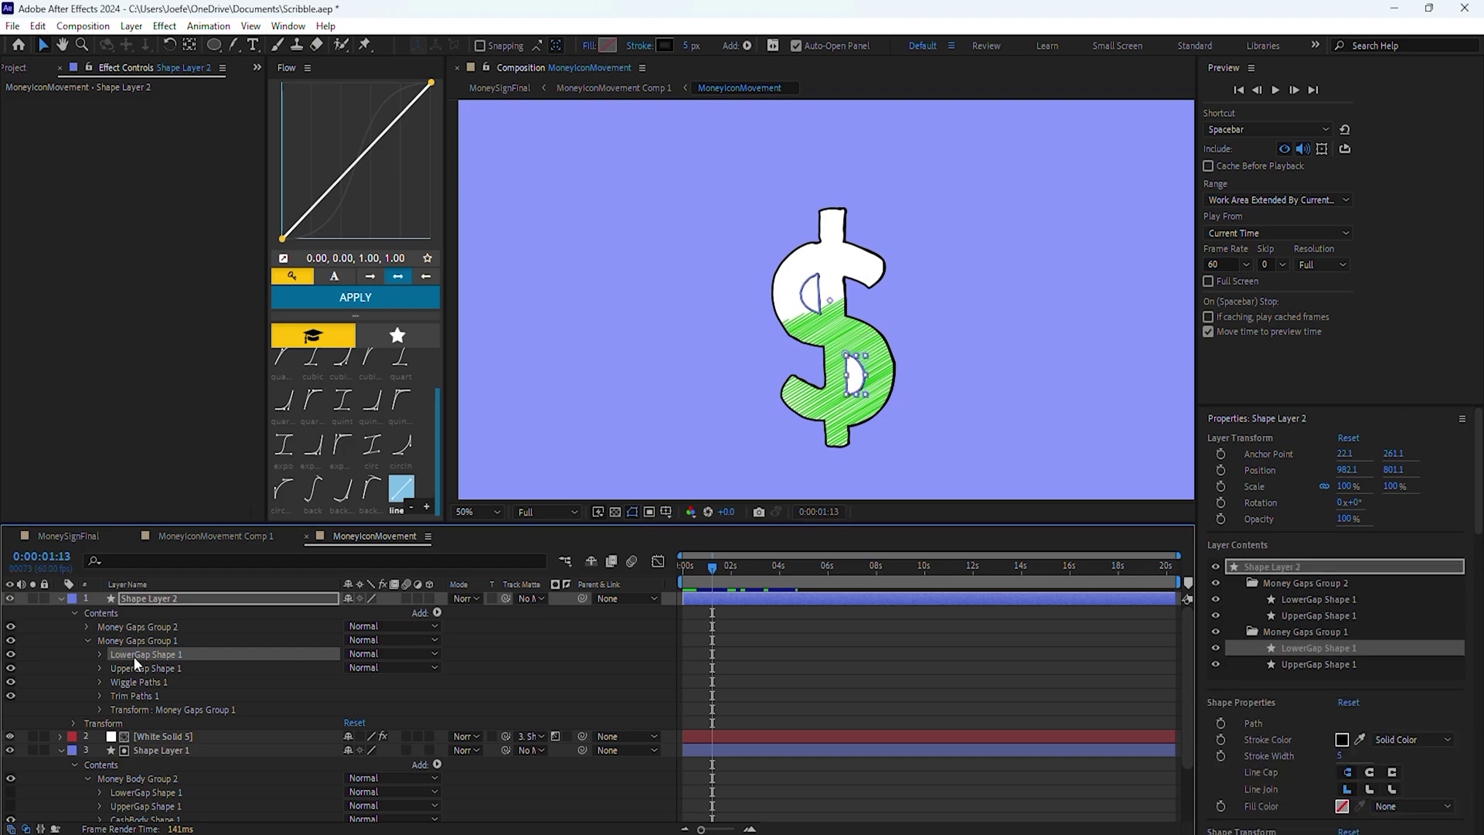
left_click(136, 696)
left_click(87, 626)
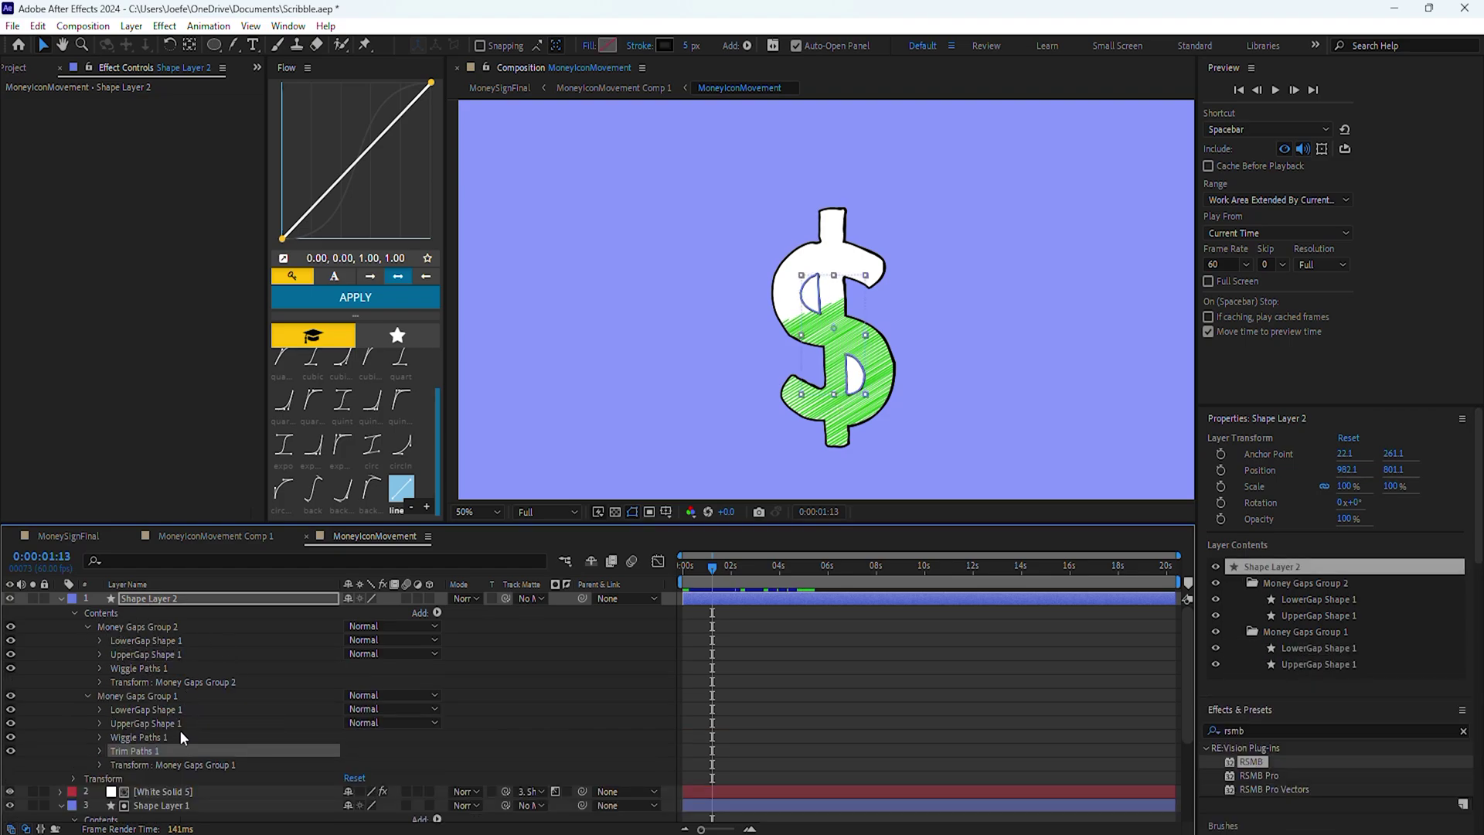
left_click(9, 598)
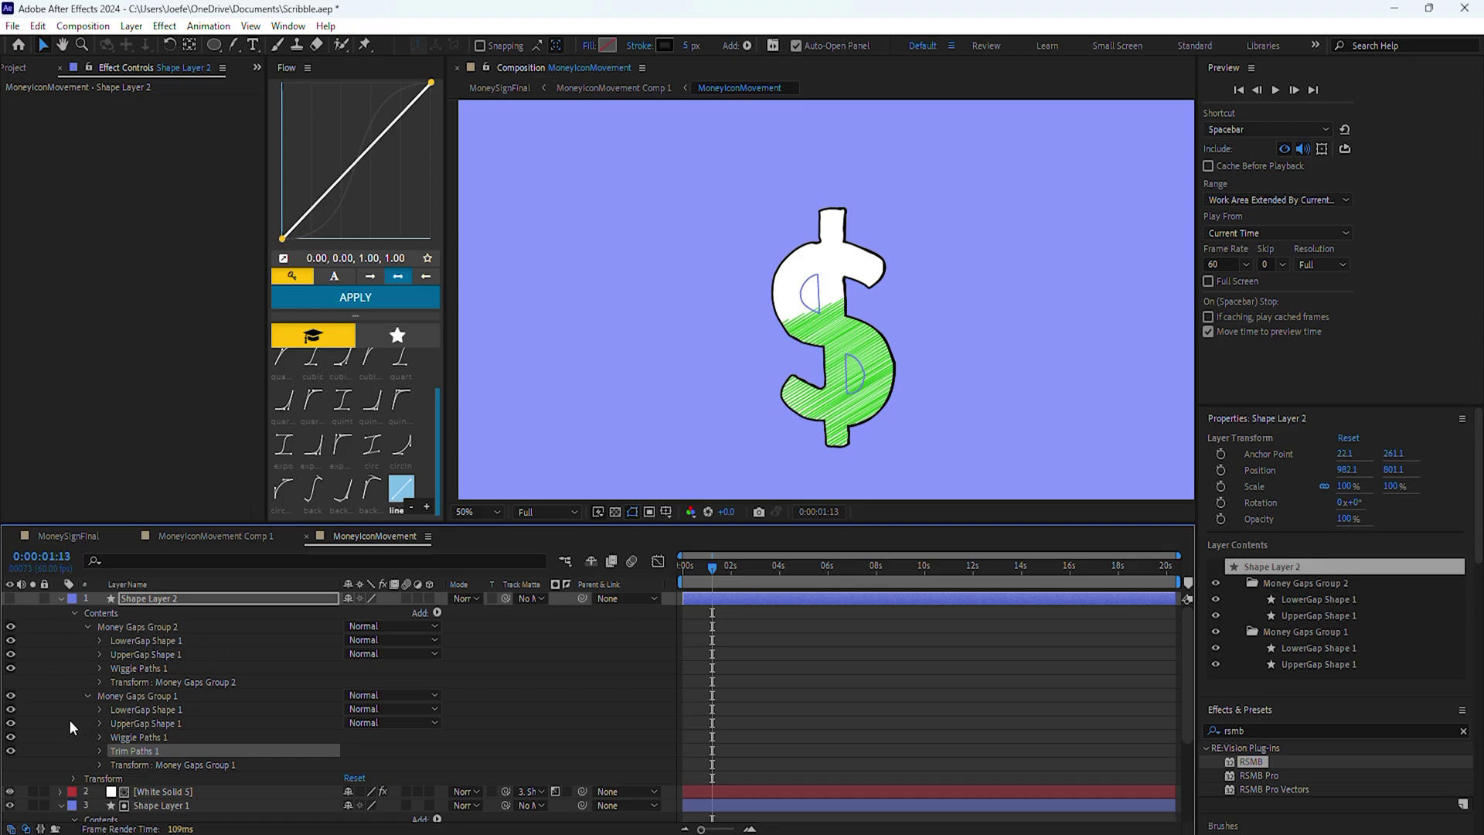
scroll(69, 720, "down", 3)
left_click(10, 766)
Step: Examine White Solid 5's Mask Path keyframes and preview how the mask reveals the green scribble
left_click(258, 706)
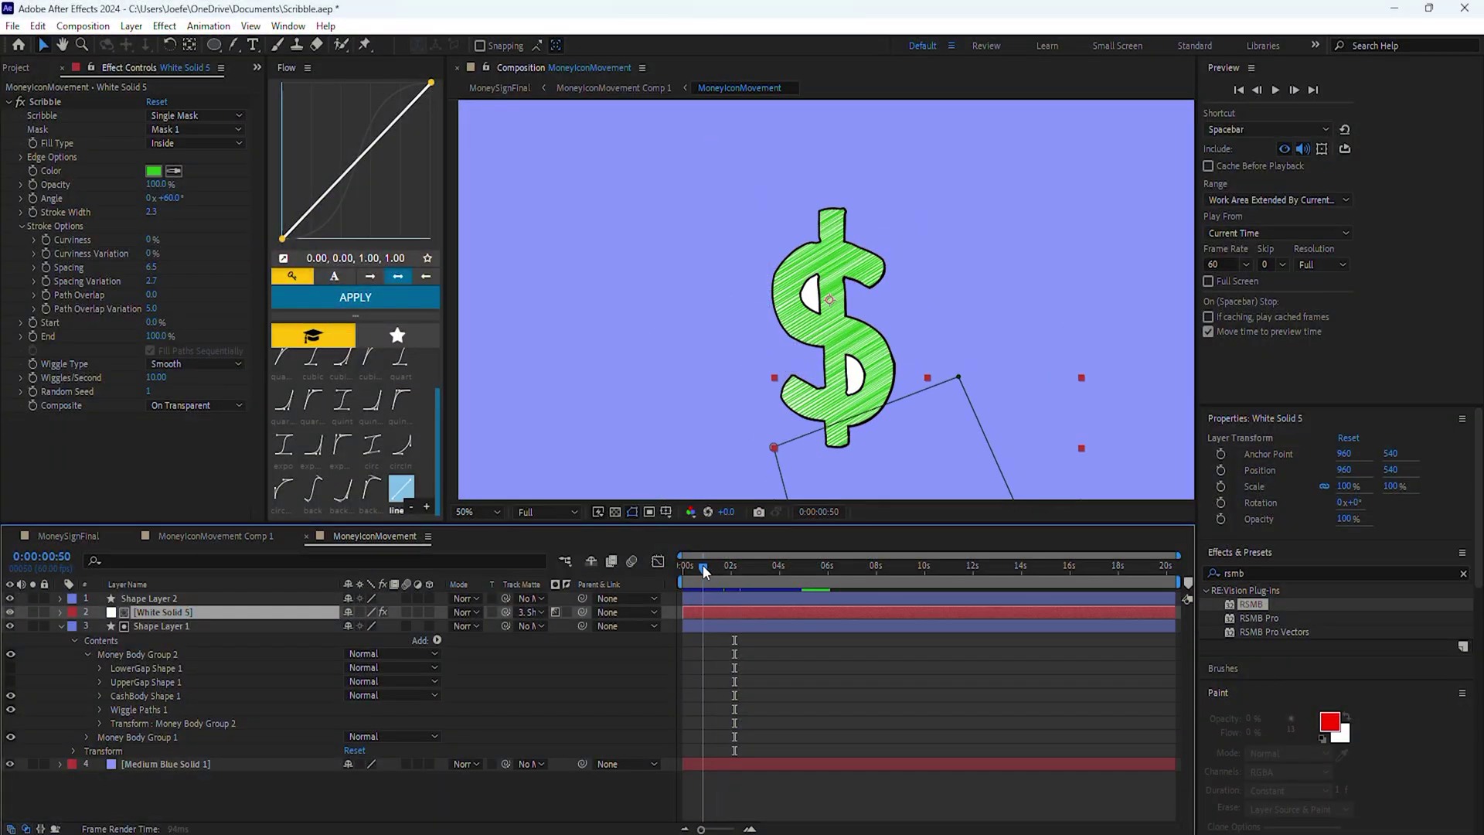
left_click(703, 564)
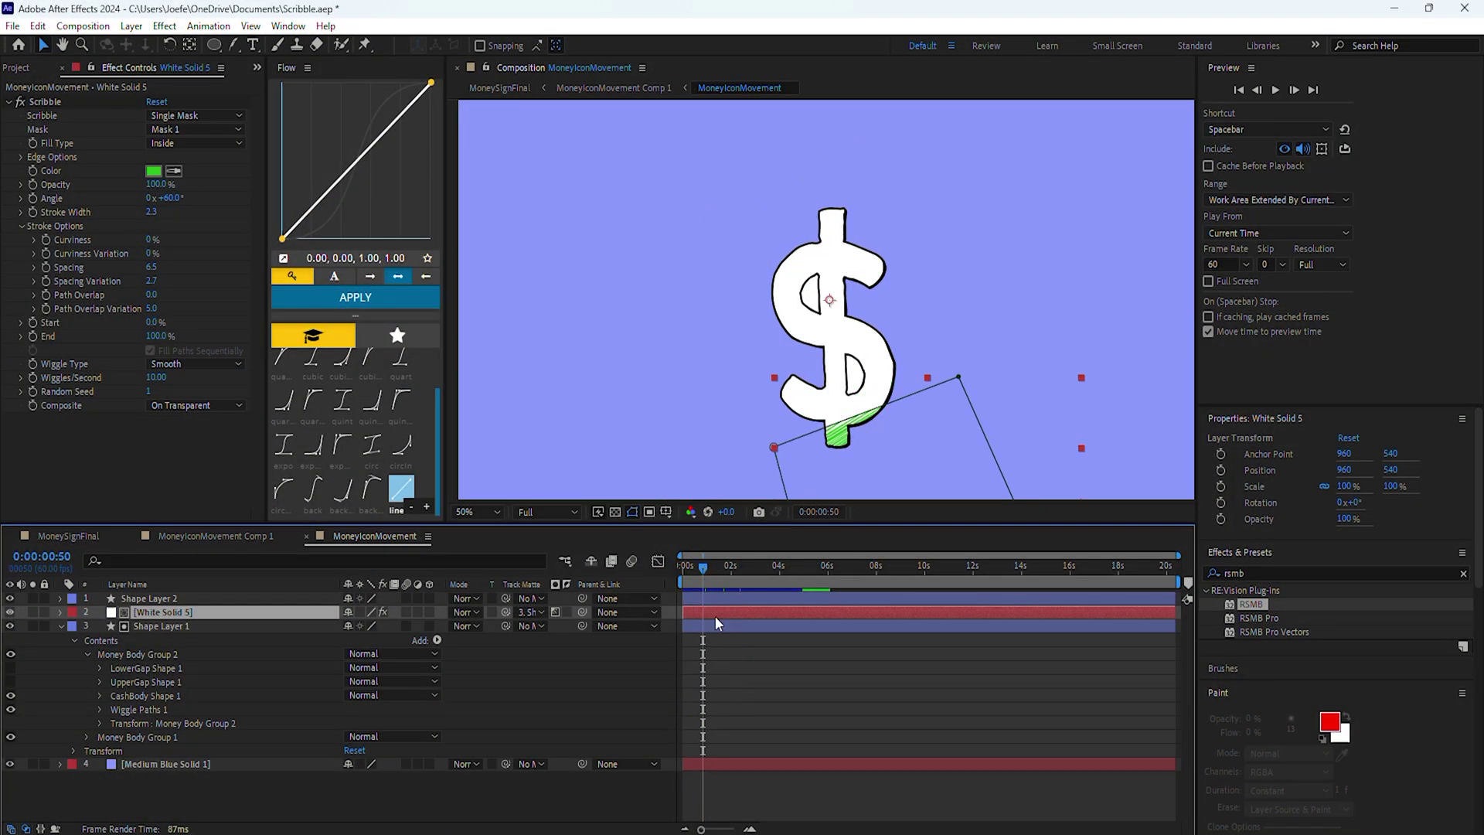
key("u")
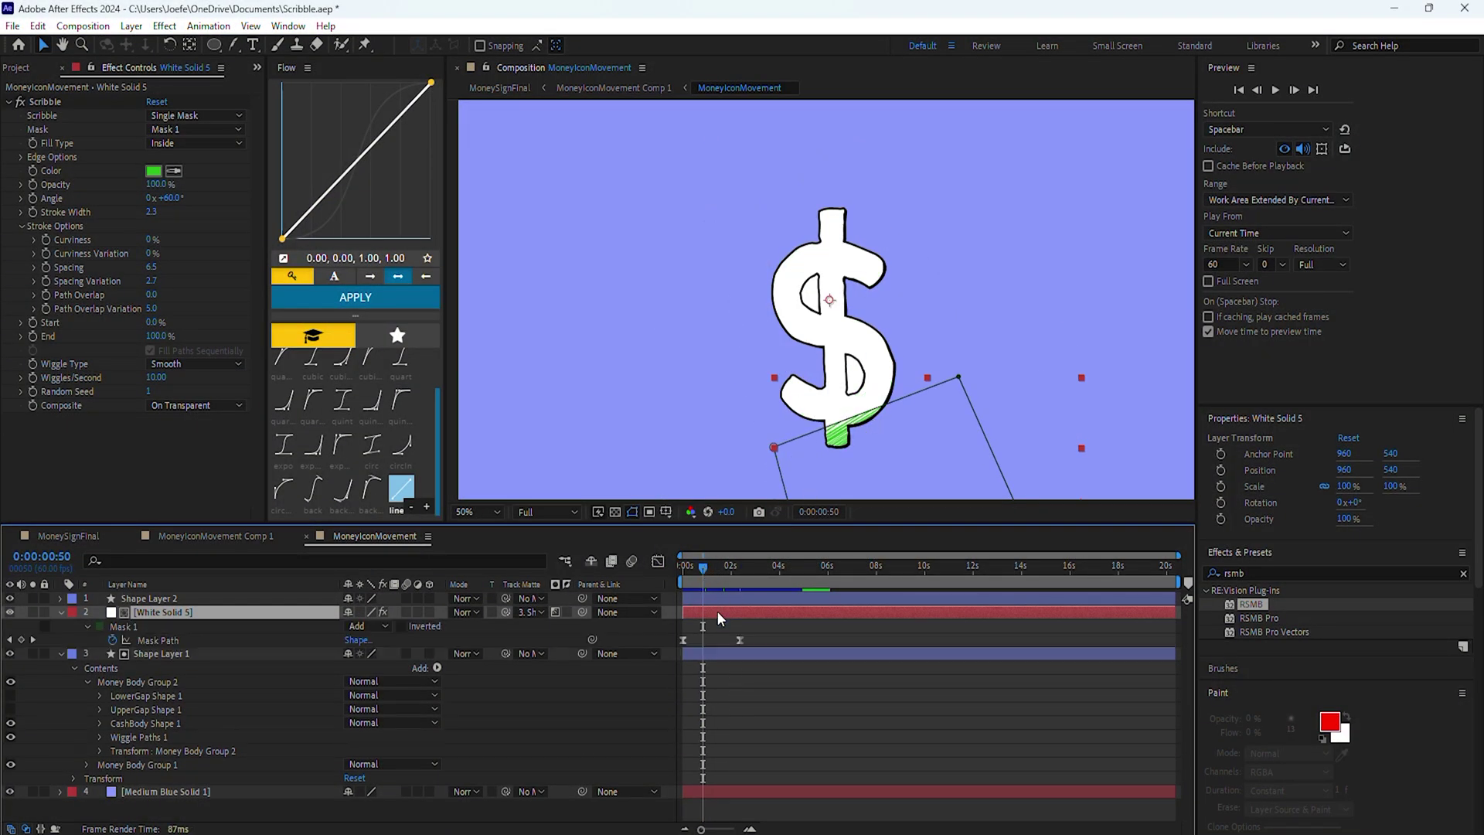
left_click(173, 642)
double_click(810, 432)
left_click_drag(818, 423, 775, 218)
left_click(694, 571)
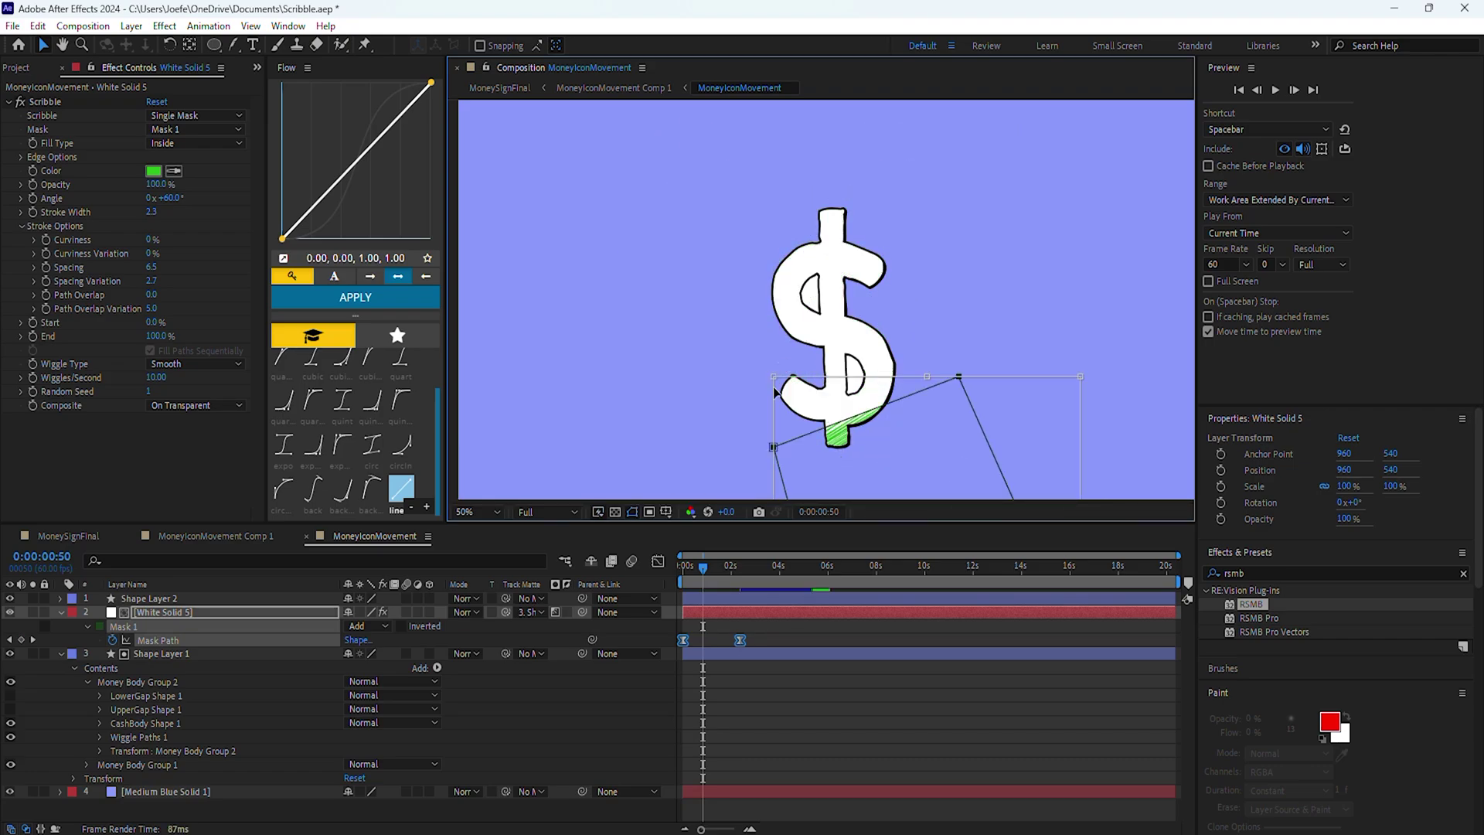
key("space")
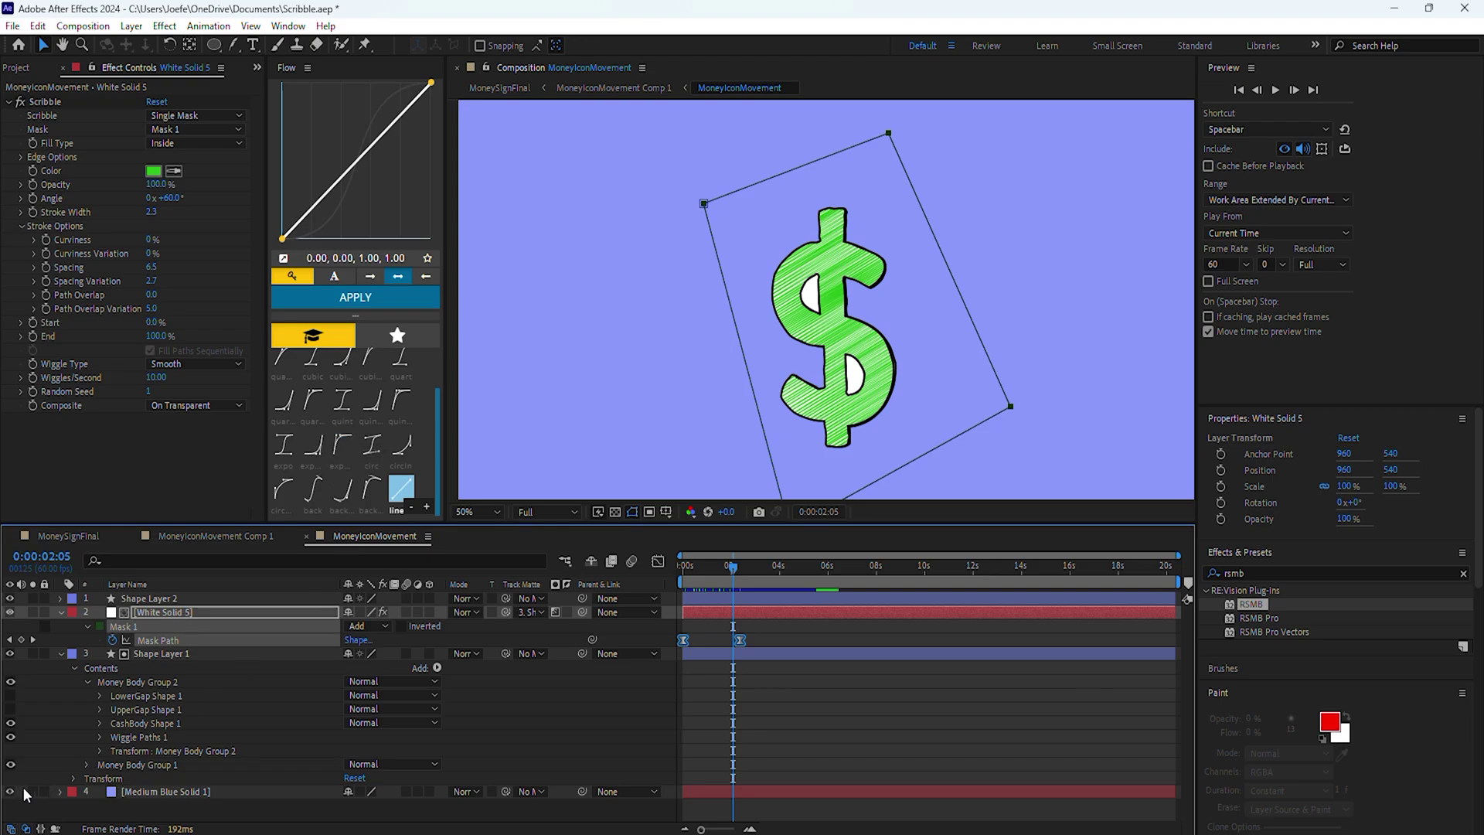
Step: Review Wiggle - position and Color Range in MoneyIconMovement Comp 1, and Posterize Time in MoneySignFinal
left_click(220, 536)
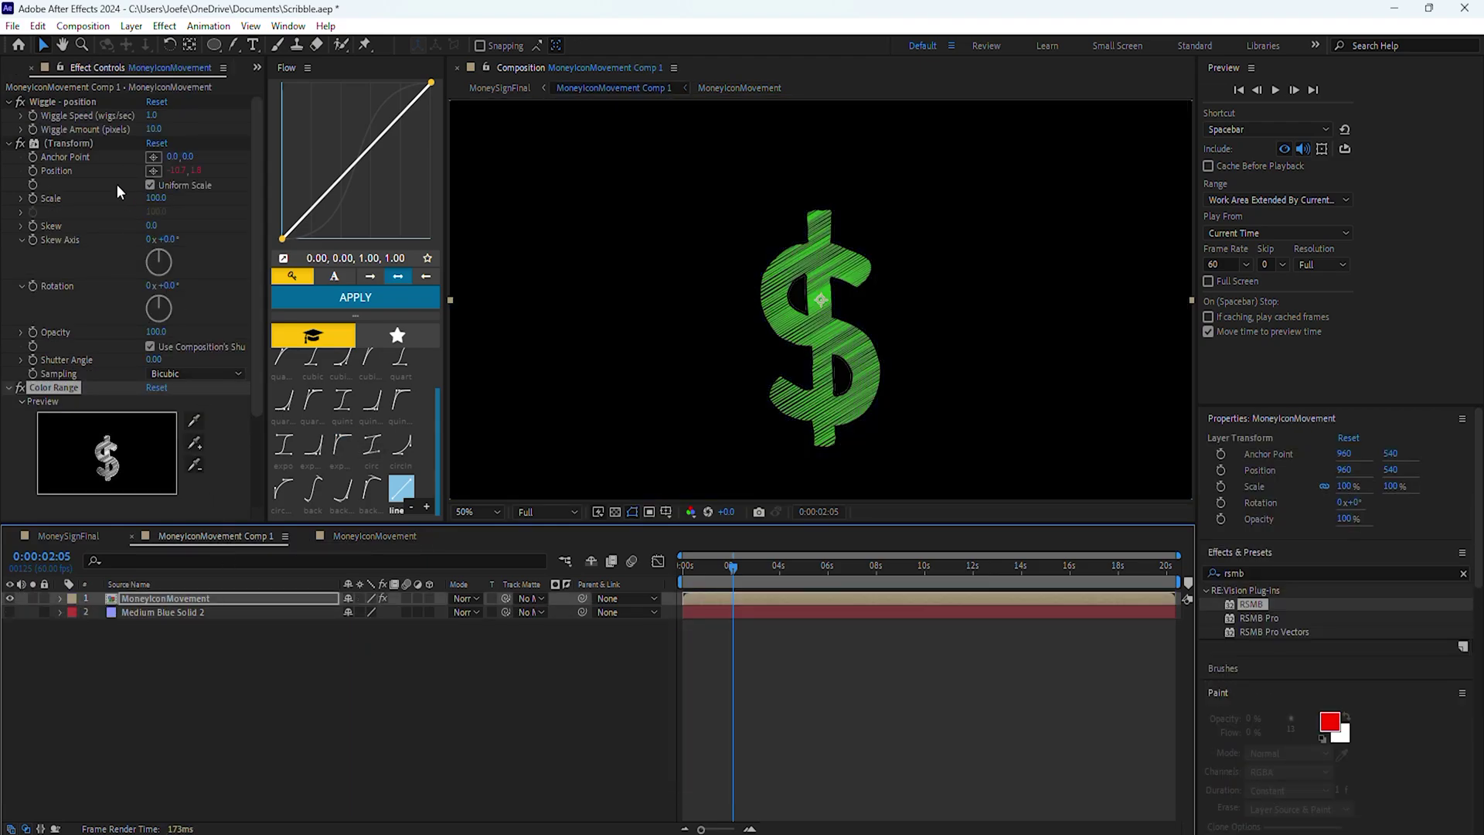
left_click(53, 101)
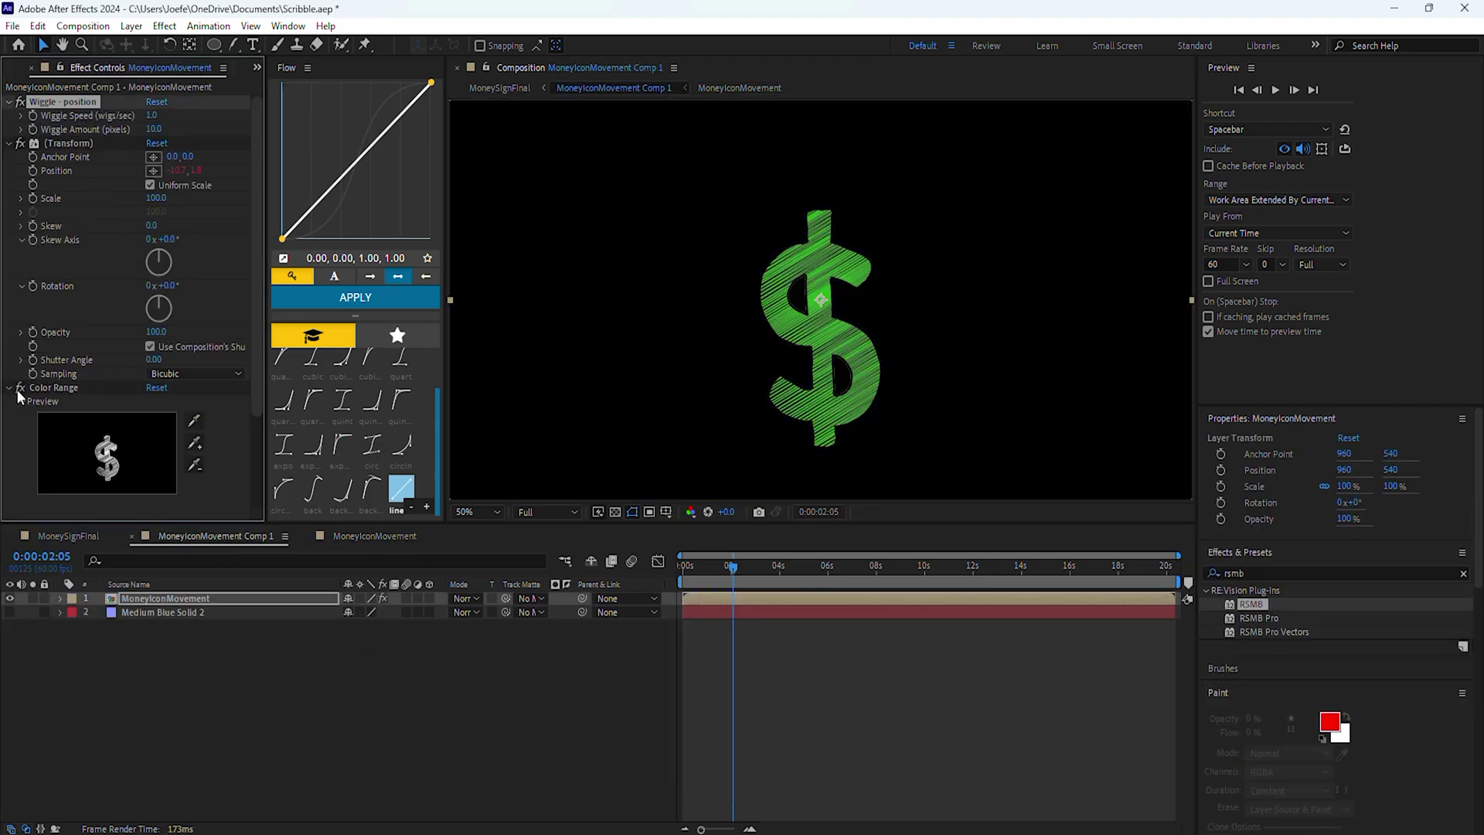
left_click(76, 535)
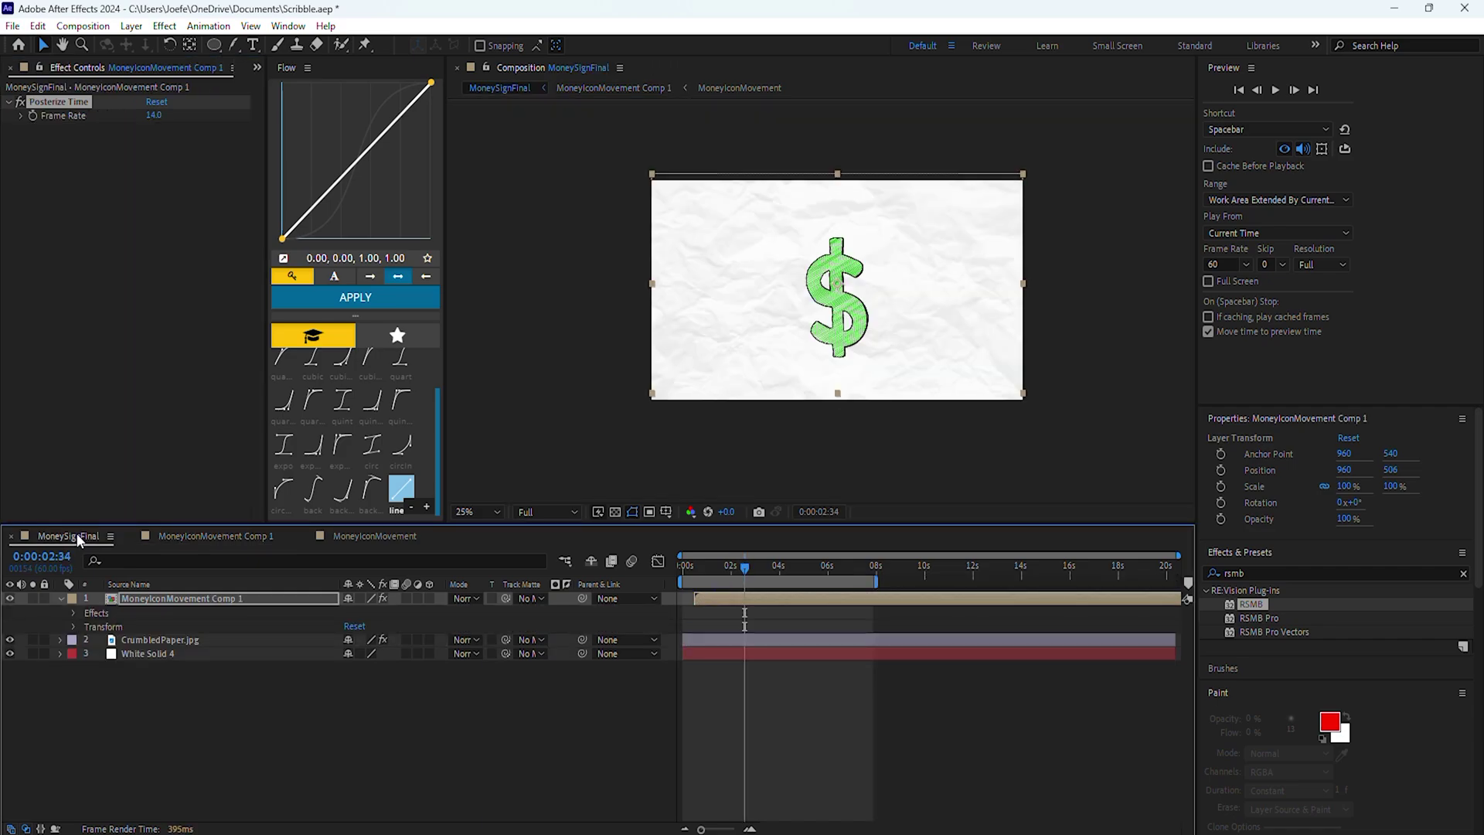
left_click(57, 105)
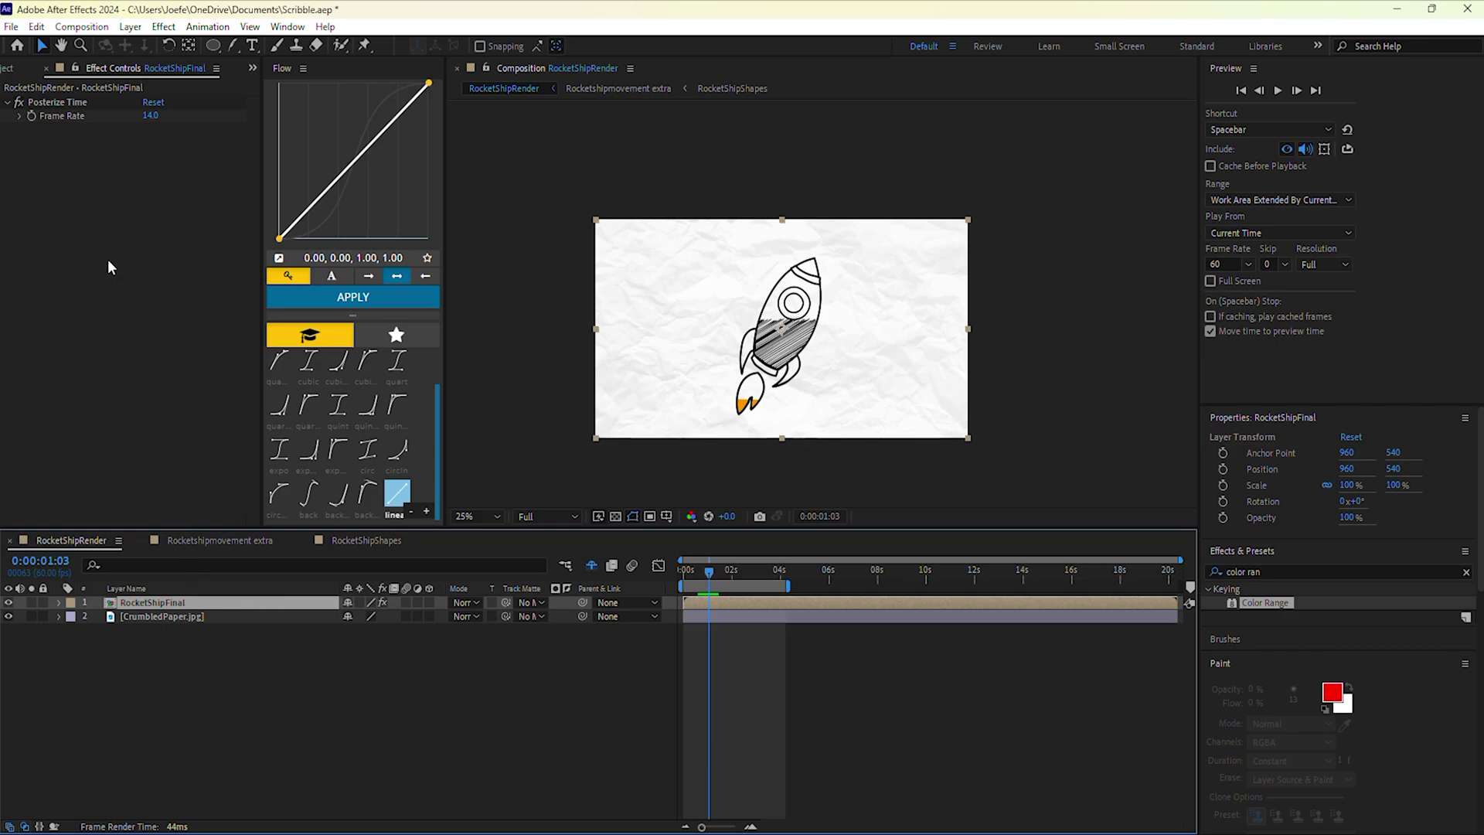
Step: Examine Posterize Time on RocketShipFinal and the Wiggle - position and Color Range effects on RocketShipRender in Rocketshipmovement extra
left_click(60, 103)
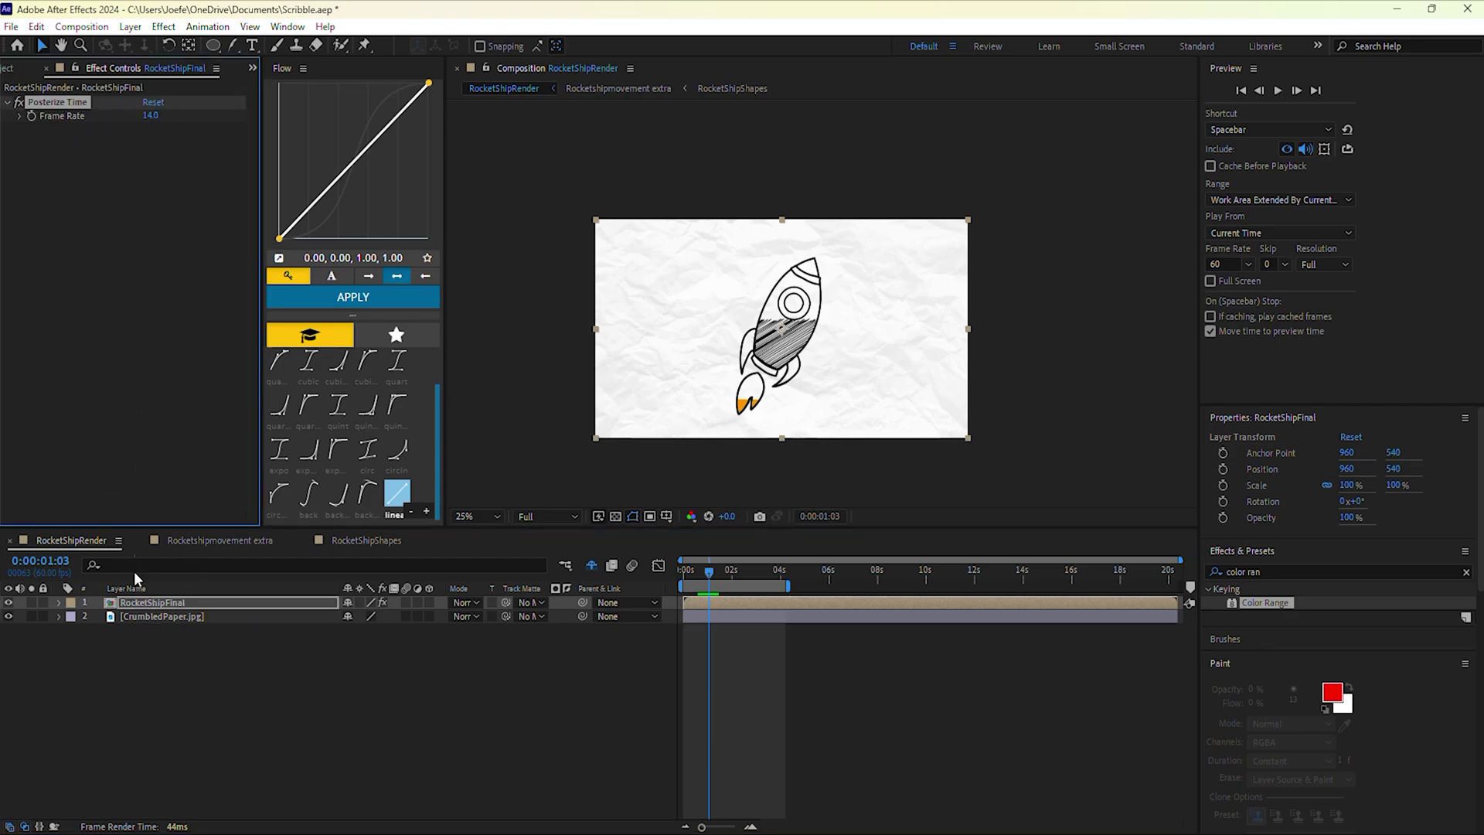
left_click(125, 618)
left_click(220, 540)
left_click(8, 617)
key("comma")
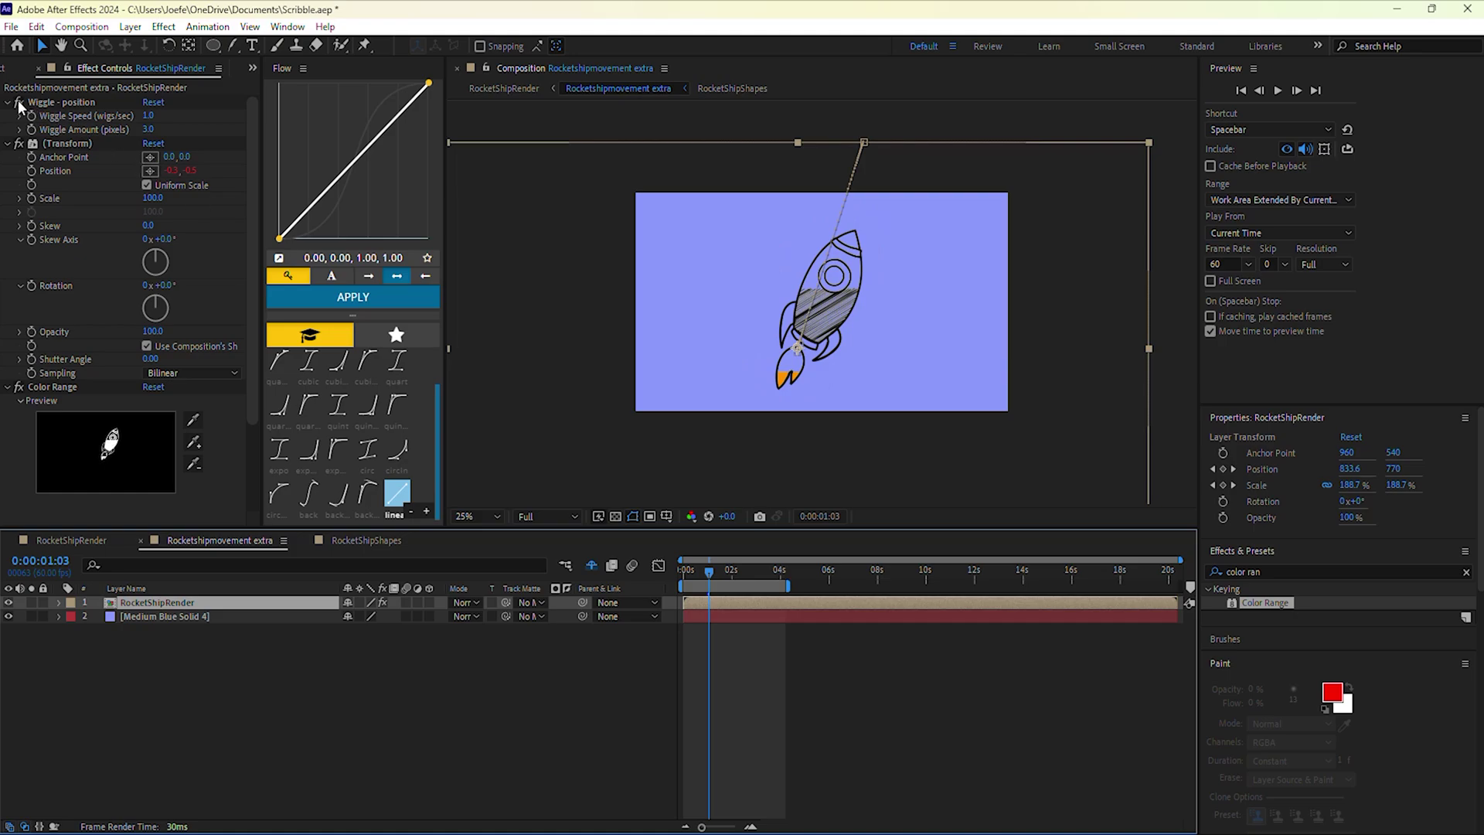
scroll(241, 232, "down", 3)
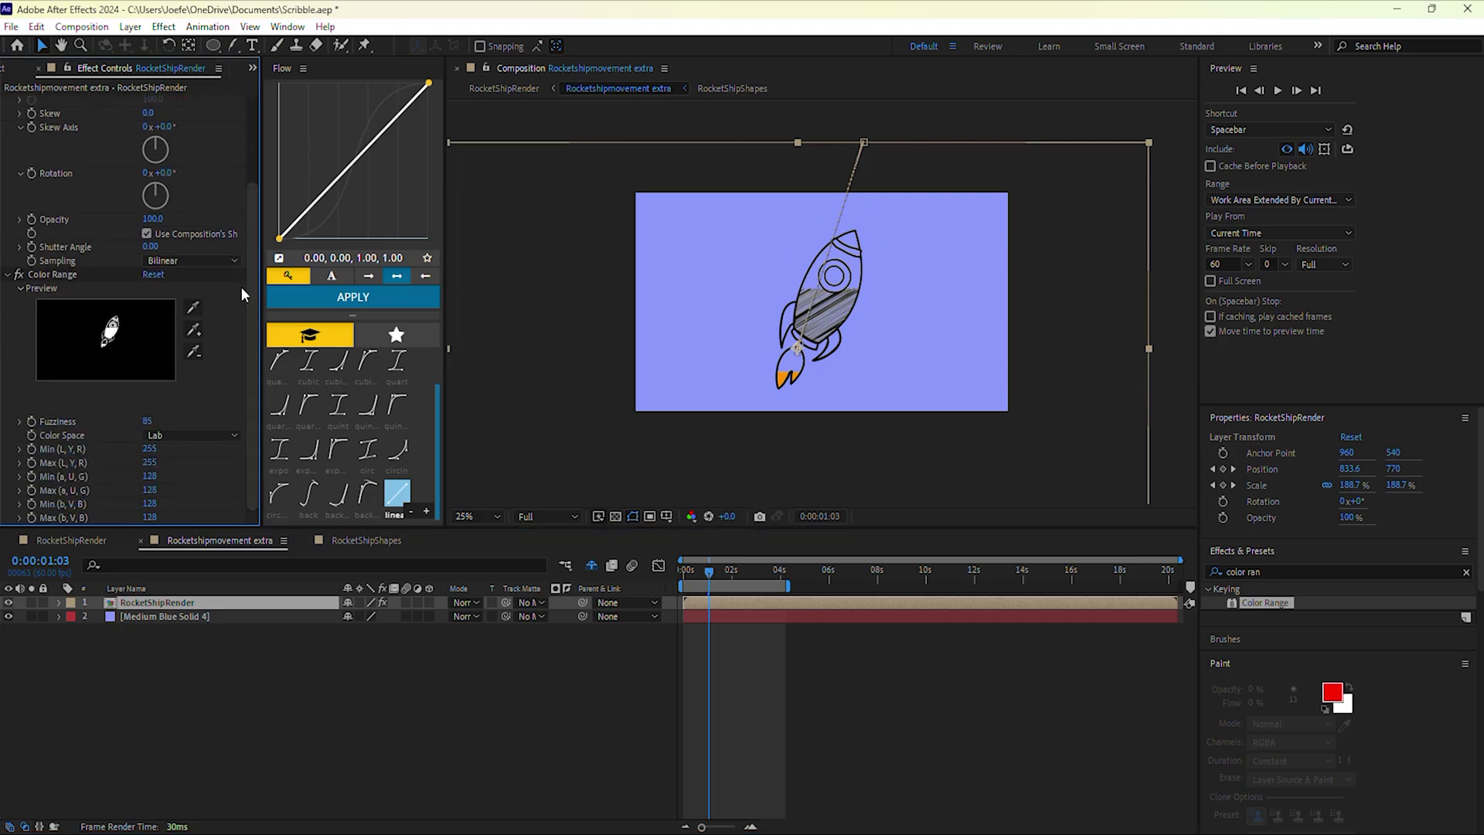
left_click(51, 274)
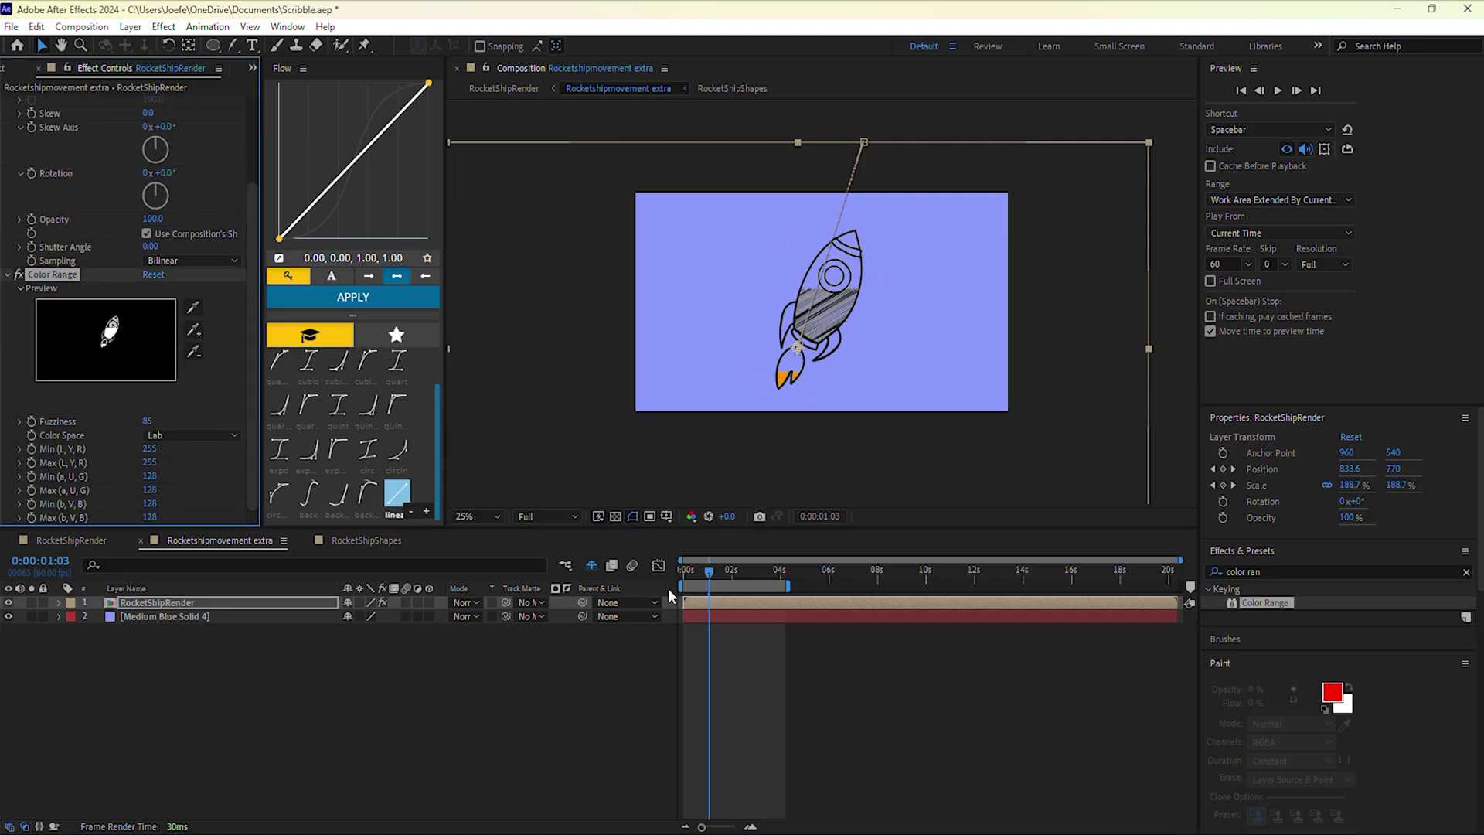
Step: Reveal RocketShipRender's Position and Scale keyframes and scrub to 0:00:01:59 to view the movement
left_click(693, 599)
key("u")
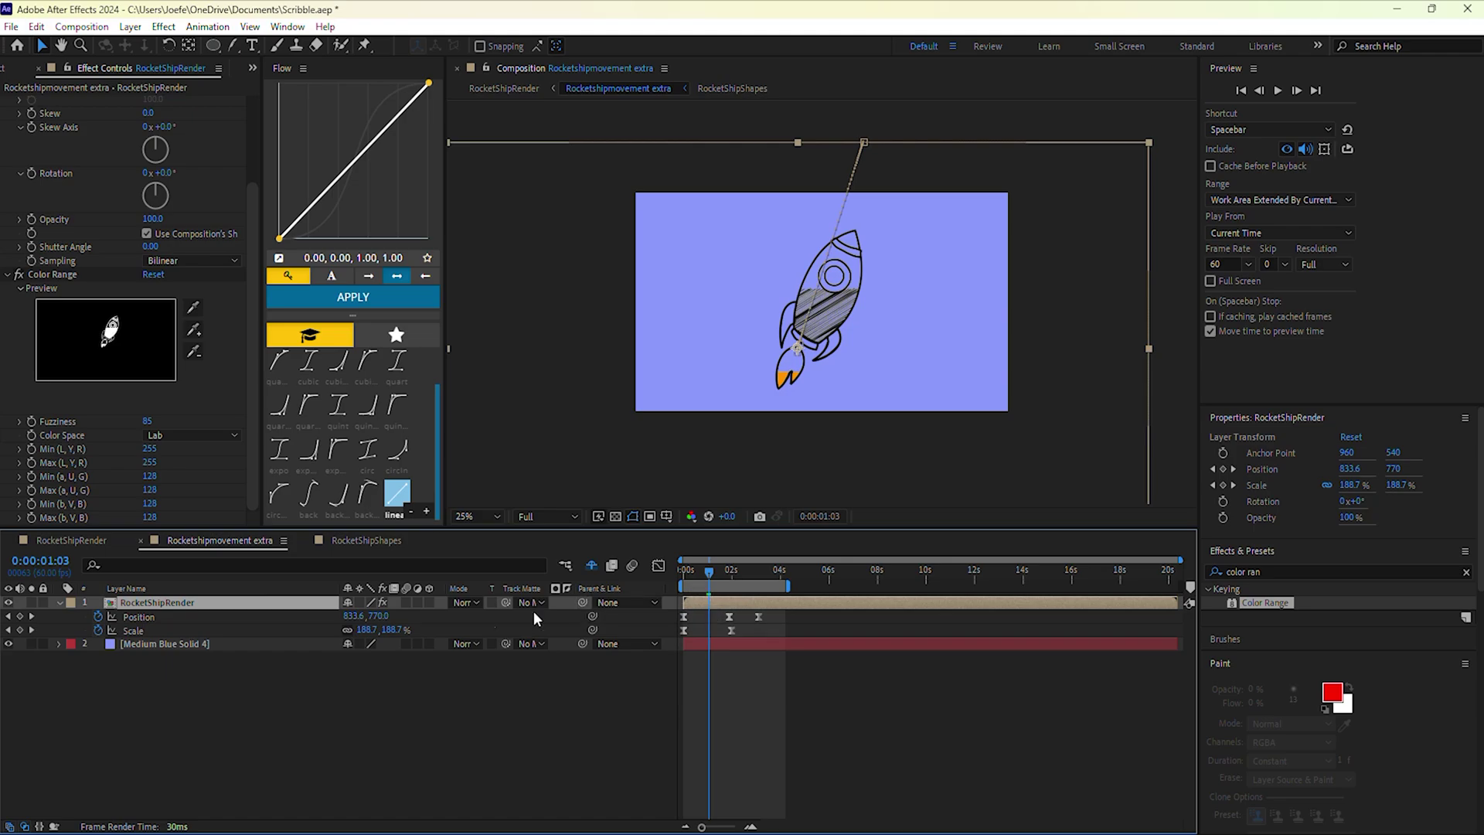
left_click(123, 615)
left_click(128, 627)
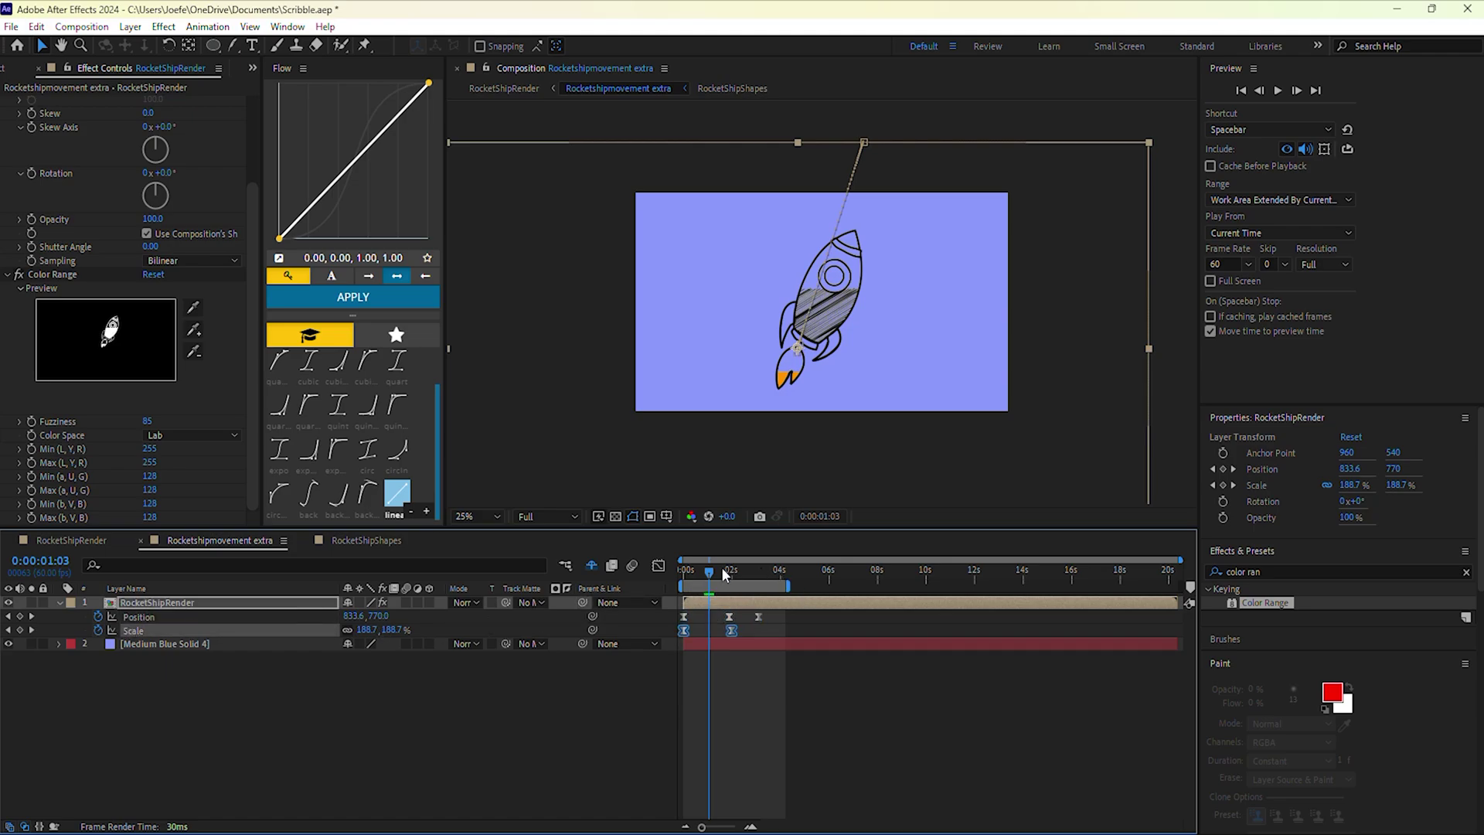
mouse_move(709, 574)
left_mouse_down()
mouse_move(685, 574)
mouse_move(760, 579)
mouse_move(731, 574)
left_mouse_up()
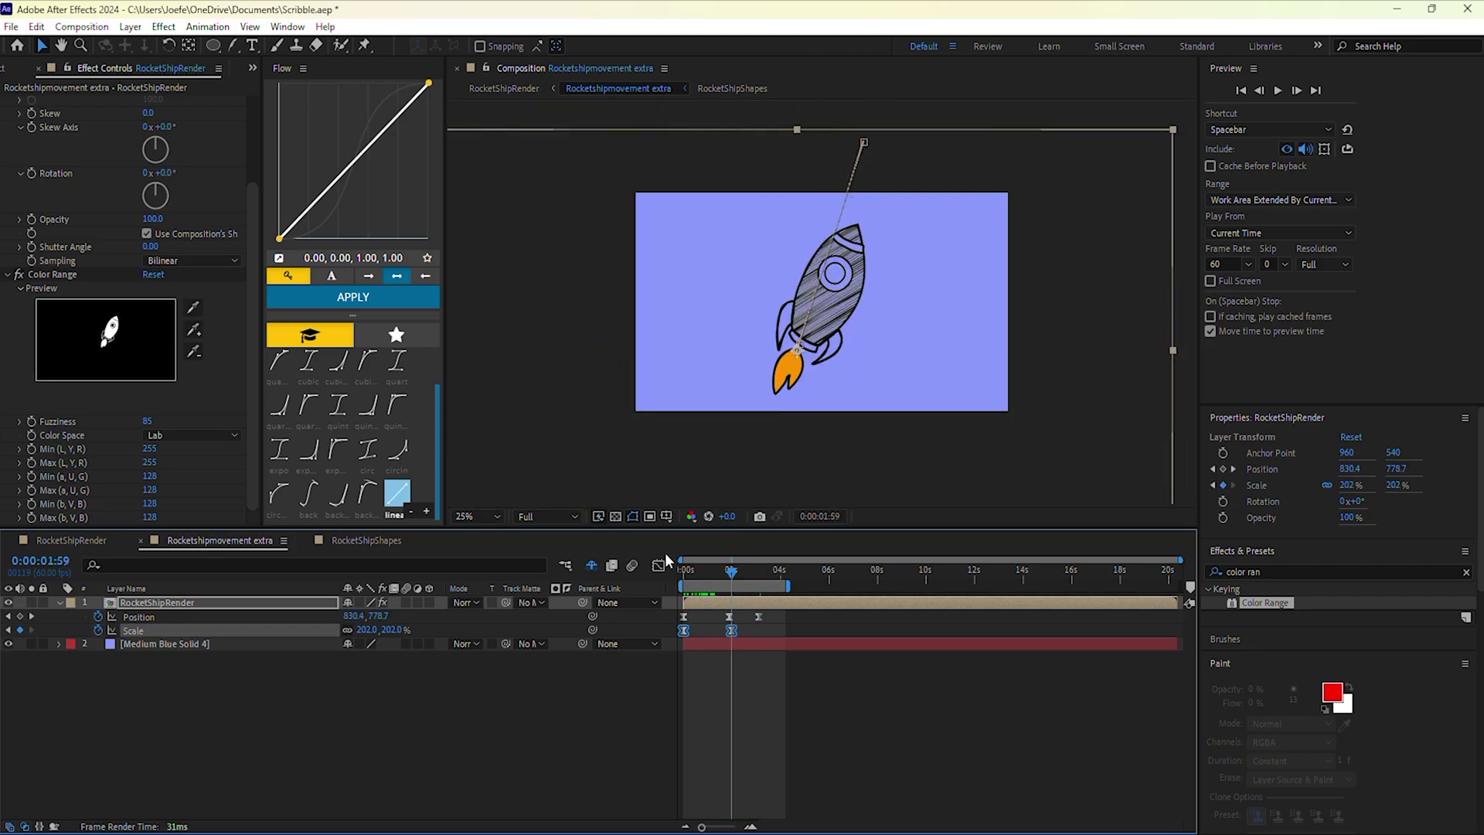
Step: Turn on Medium Blue Solid 3 in the RocketShipShapes composition and check Orange Solid 1 by toggling its visibility
double_click(719, 607)
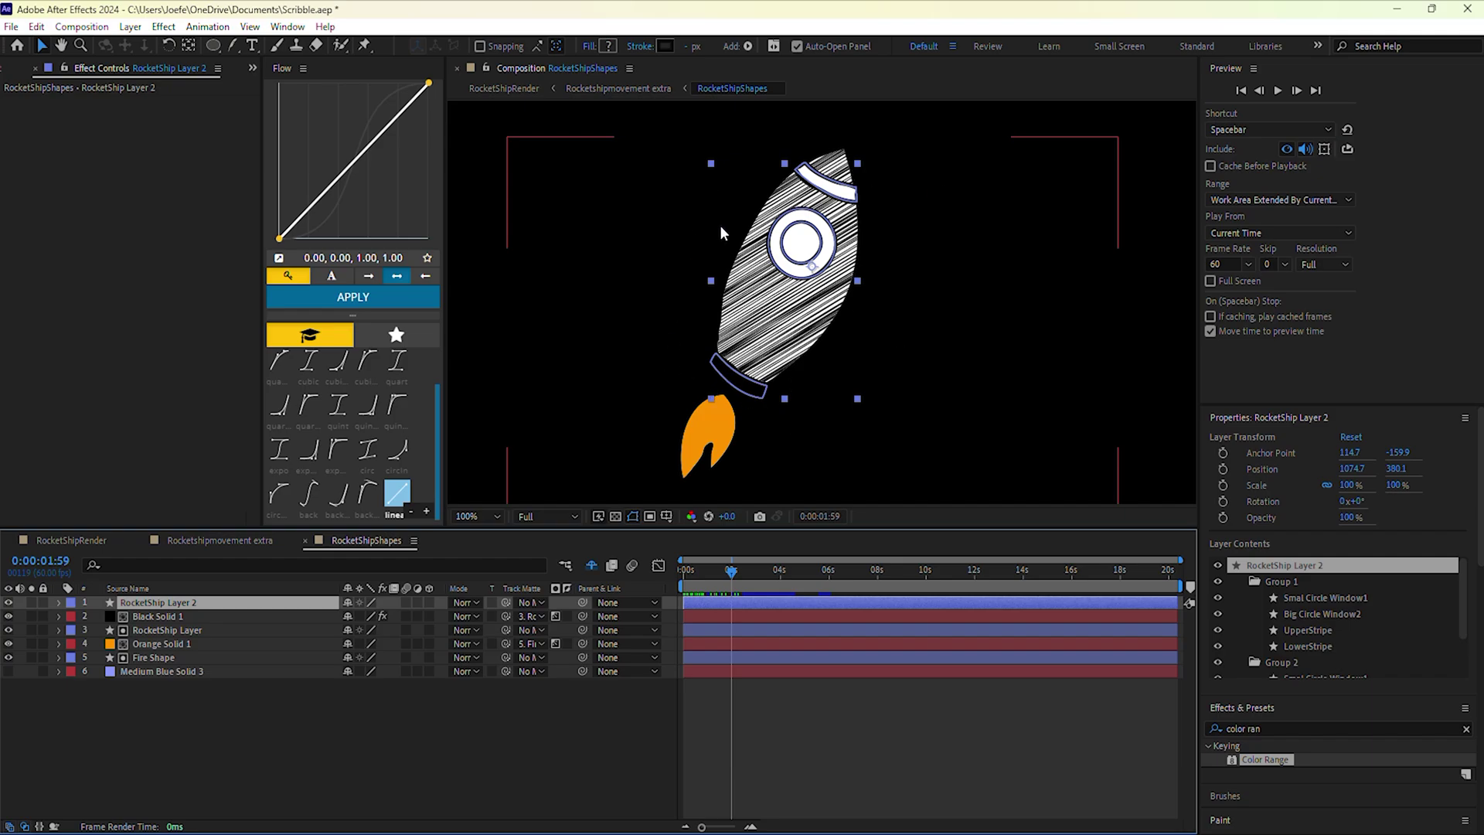
left_click(8, 671)
left_click(9, 644)
left_click(9, 643)
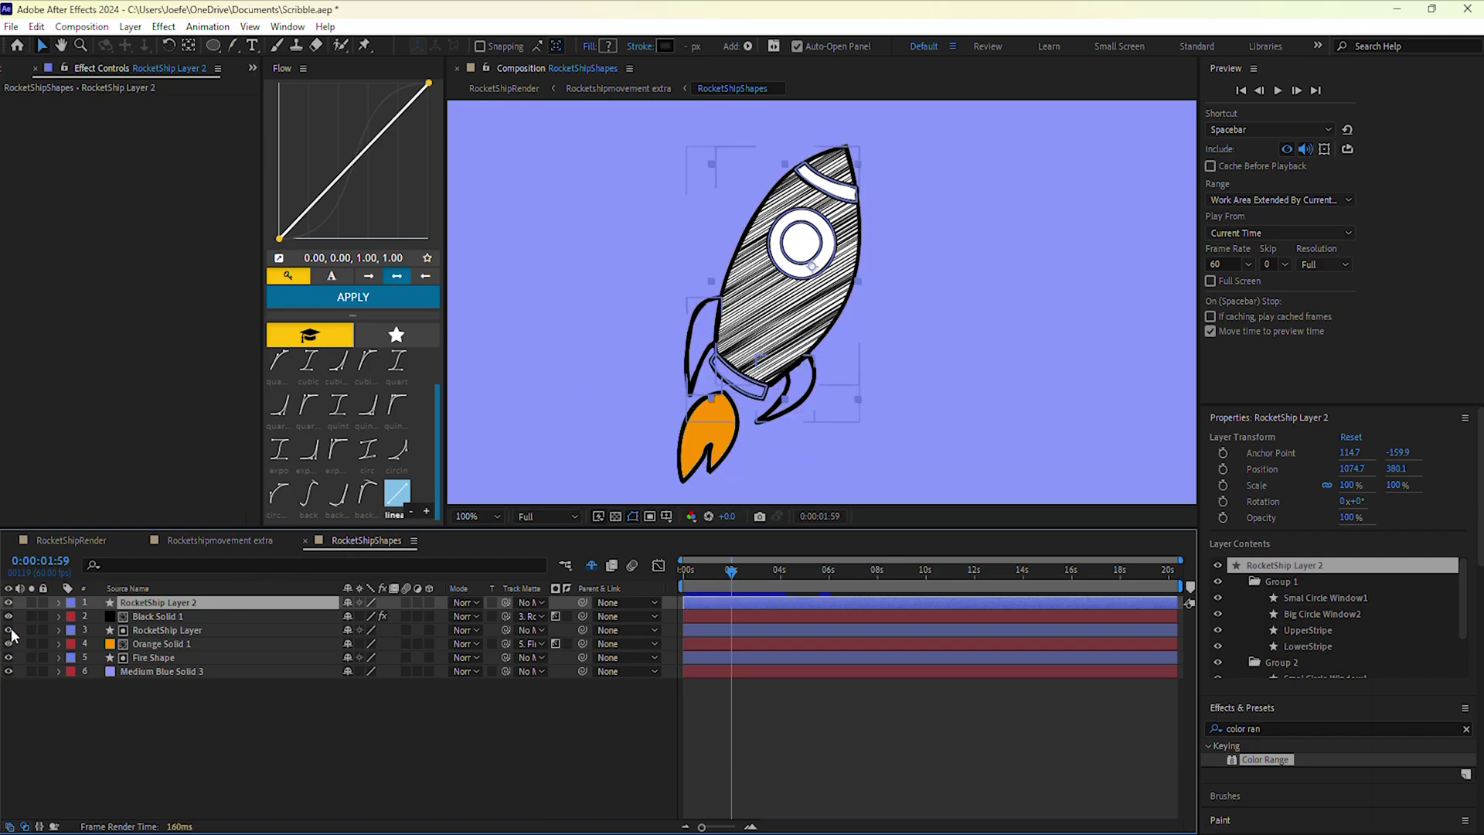
Step: Toggle the visibility of RocketShip Layer, Black Solid 1 and RocketShip Layer 2 to examine what each contributes to the rocket
left_click(8, 630)
left_click(9, 616)
left_click(8, 616)
left_click(8, 630)
left_click(8, 602)
left_click(8, 602)
left_click(8, 602)
left_click(9, 603)
Step: Examine the circle windows, upper and lower stripes and Wiggle Paths 1 in Group 1 of RocketShip Layer 2
left_click(58, 602)
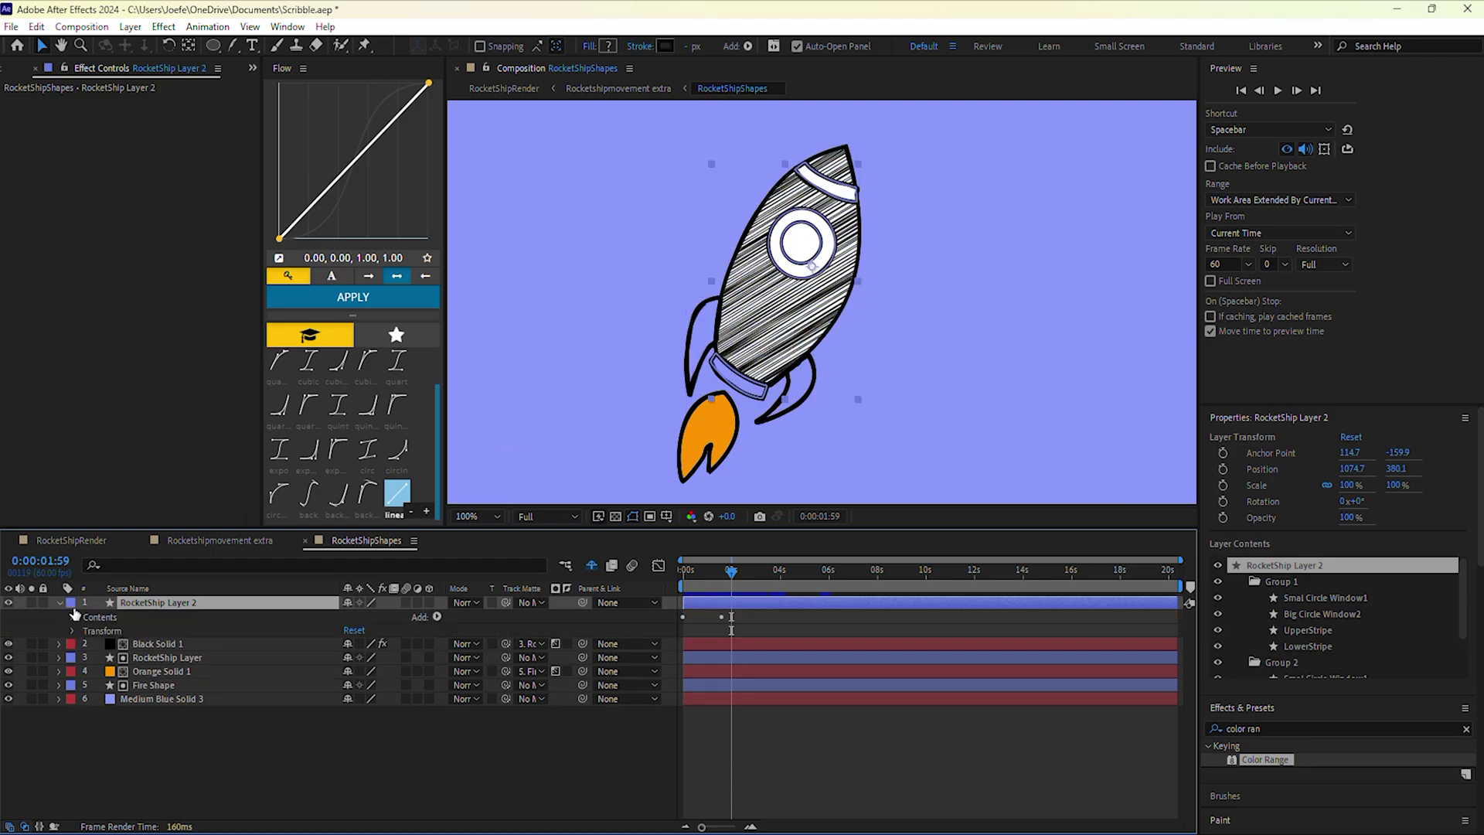
left_click(74, 617)
left_click(101, 627)
left_click(85, 630)
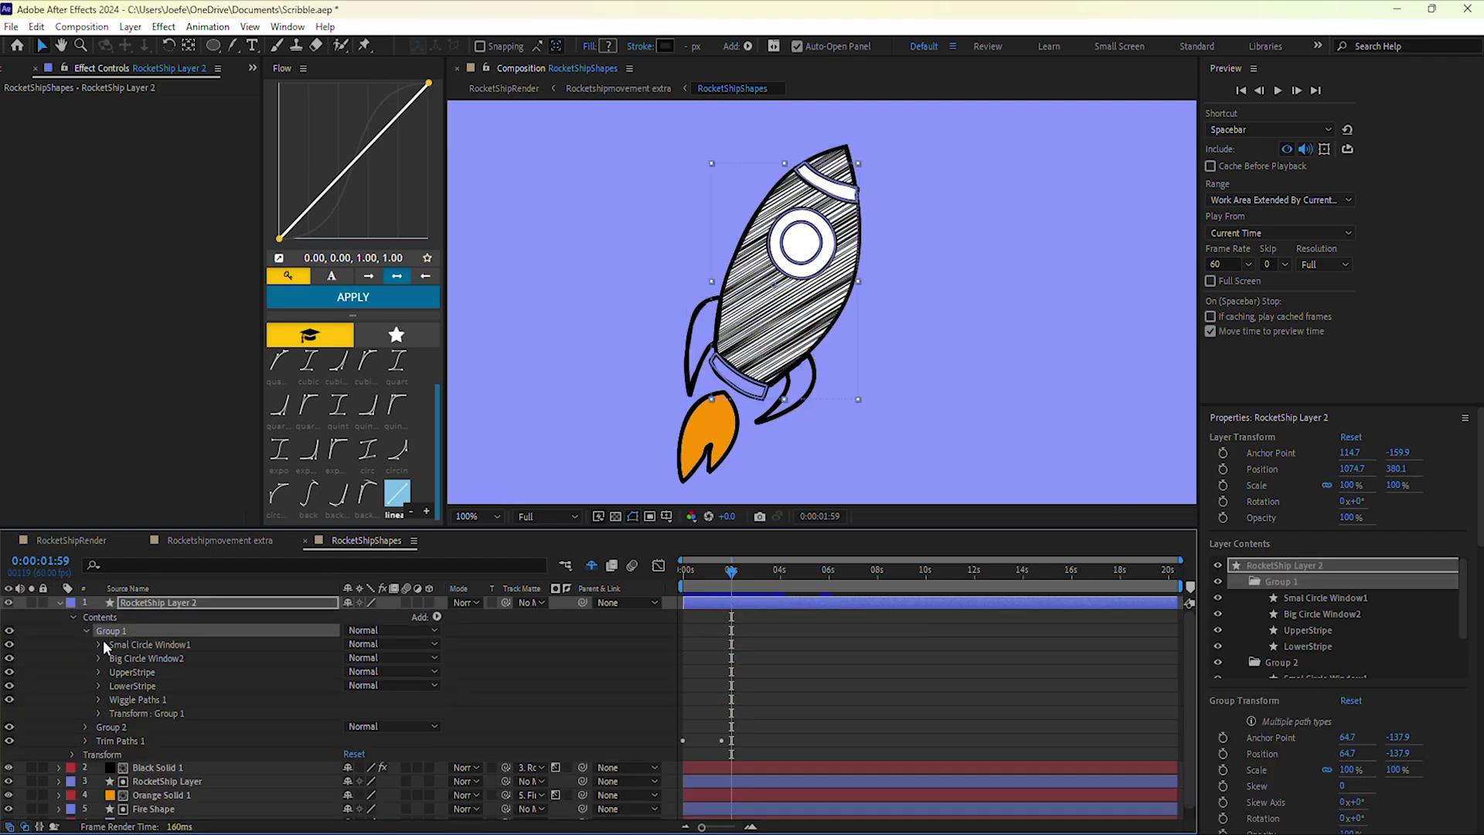
left_click(110, 644)
left_click(122, 658)
left_click(123, 671)
left_click(123, 684)
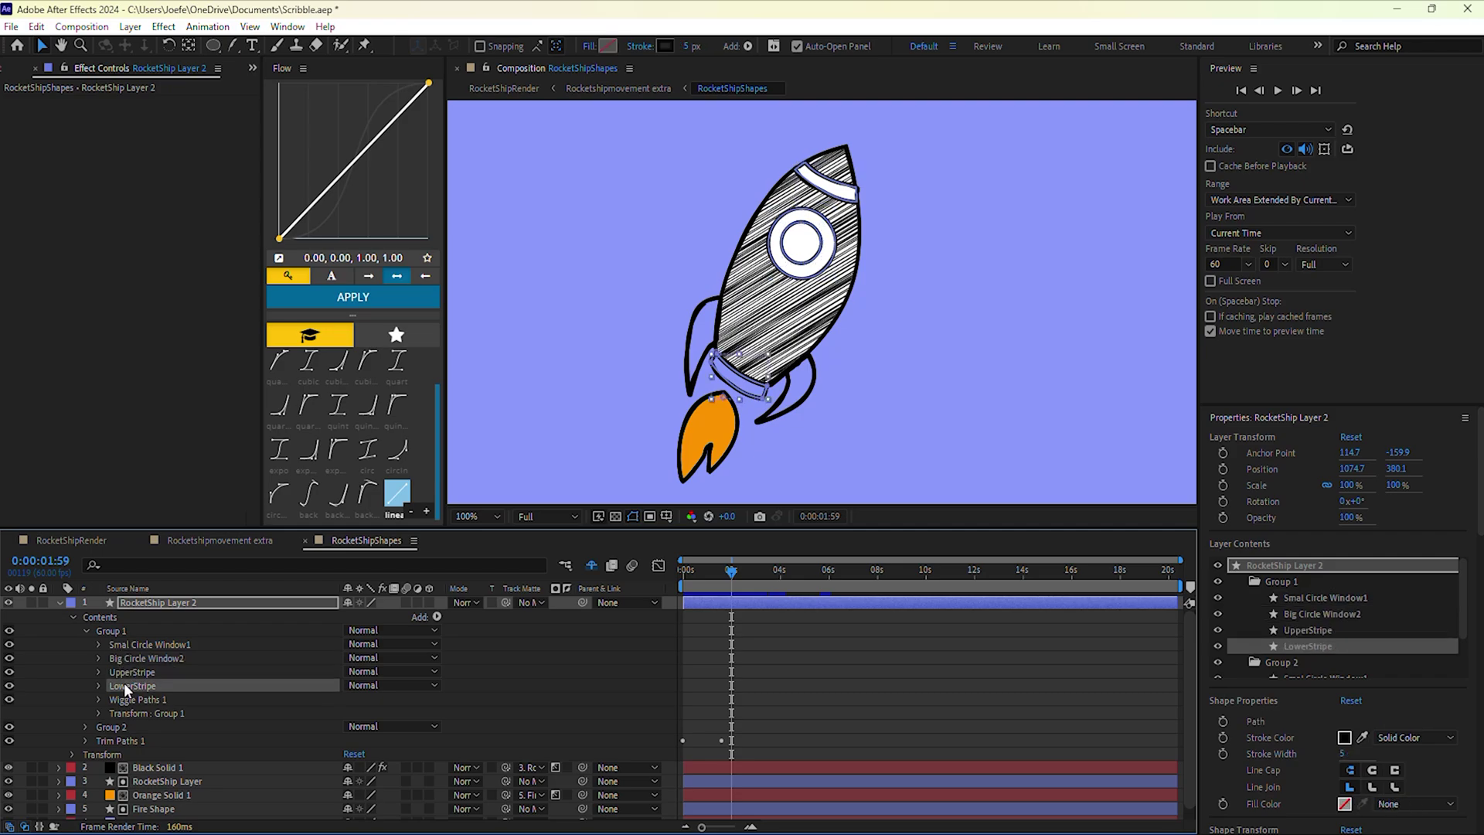
left_click(127, 699)
left_click(99, 699)
left_click(99, 699)
left_click(86, 630)
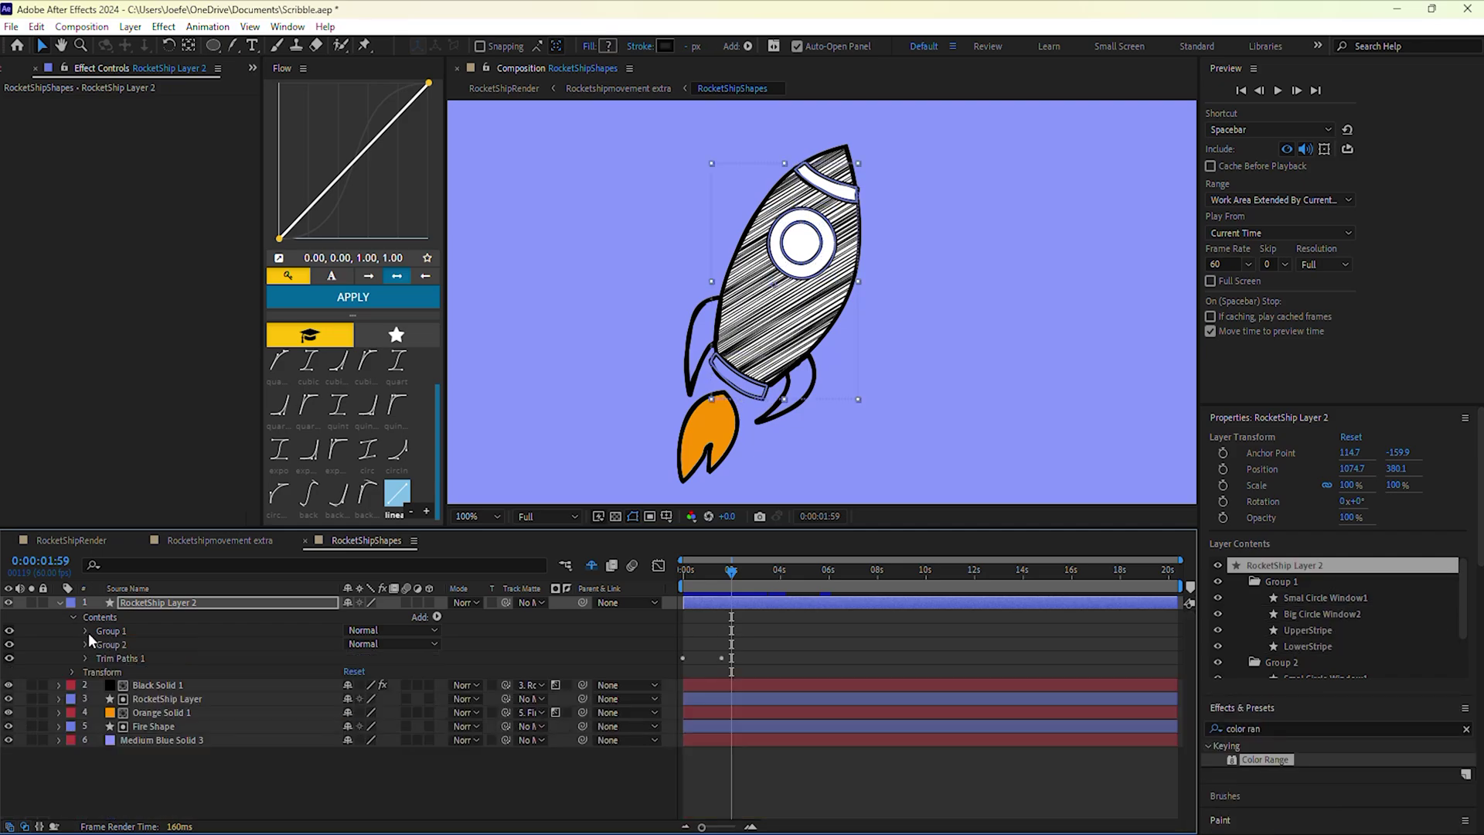
Step: Examine Group 2 of RocketShip Layer 2, including its shapes, the Trim Paths 1 expressions and the Position expression
left_click(108, 644)
left_click(86, 644)
left_click(126, 657)
left_click(130, 671)
left_click(134, 686)
left_click(134, 698)
left_click(134, 709)
left_click(133, 714)
left_click(131, 717)
left_click(99, 716)
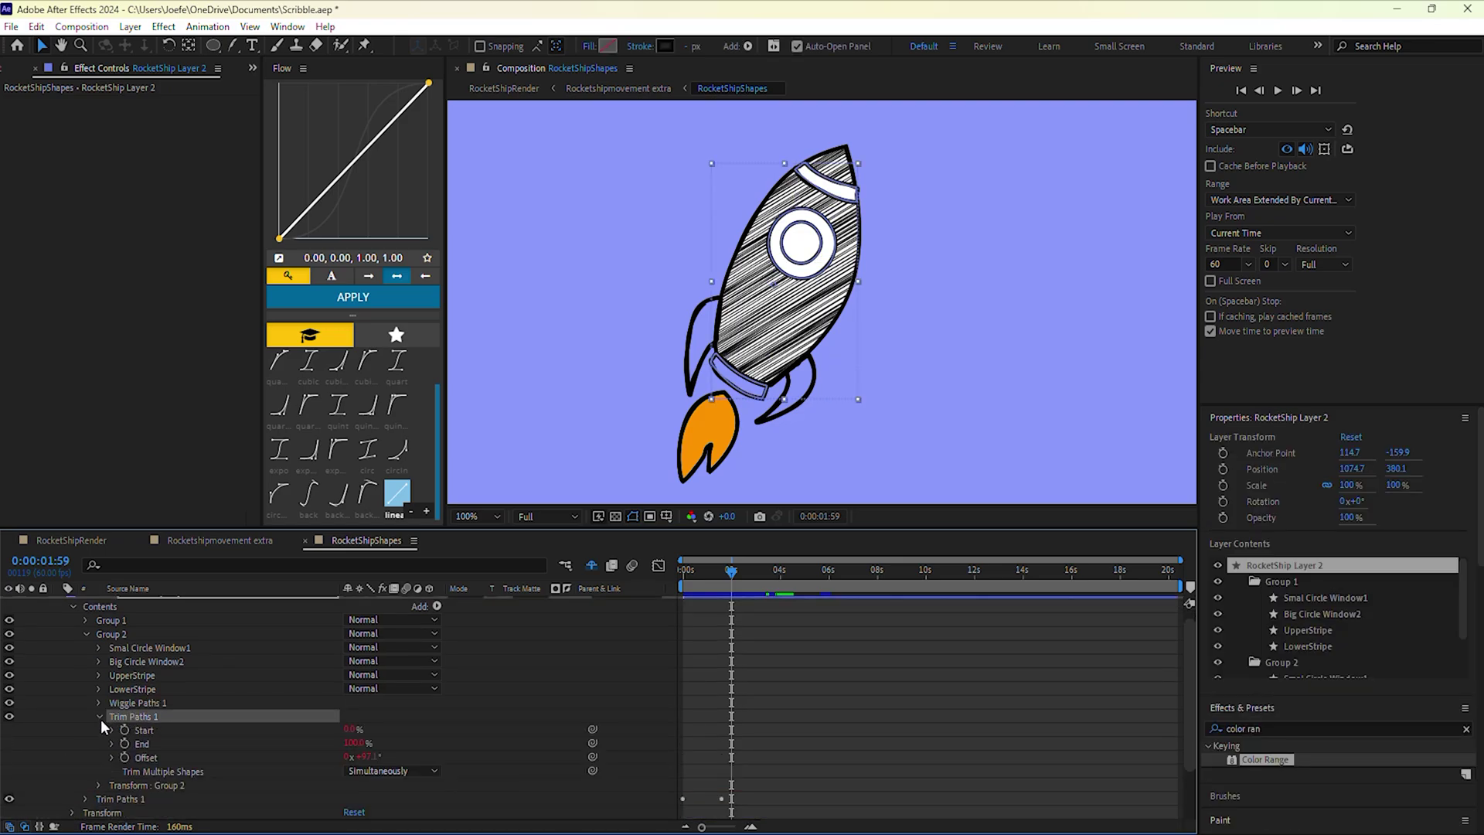
scroll(96, 730, "down", 3)
left_click(98, 729)
scroll(100, 718, "down", 2)
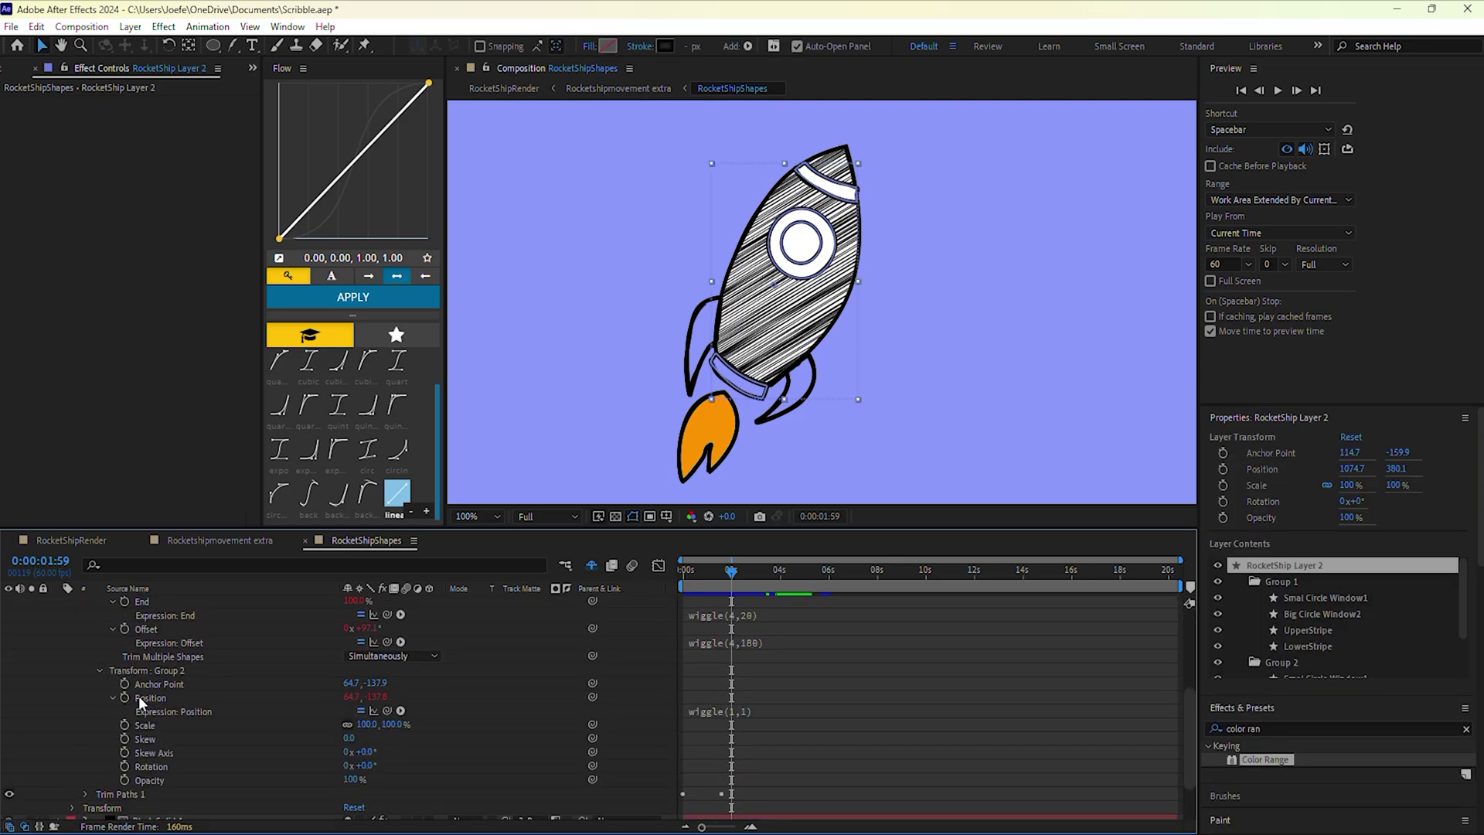
Step: Collapse Group 2 of RocketShip Layer 2 and examine the Start keyframes of the layer's own Trim Paths 1
scroll(381, 720, "up", 3)
left_click(98, 670)
left_click(98, 683)
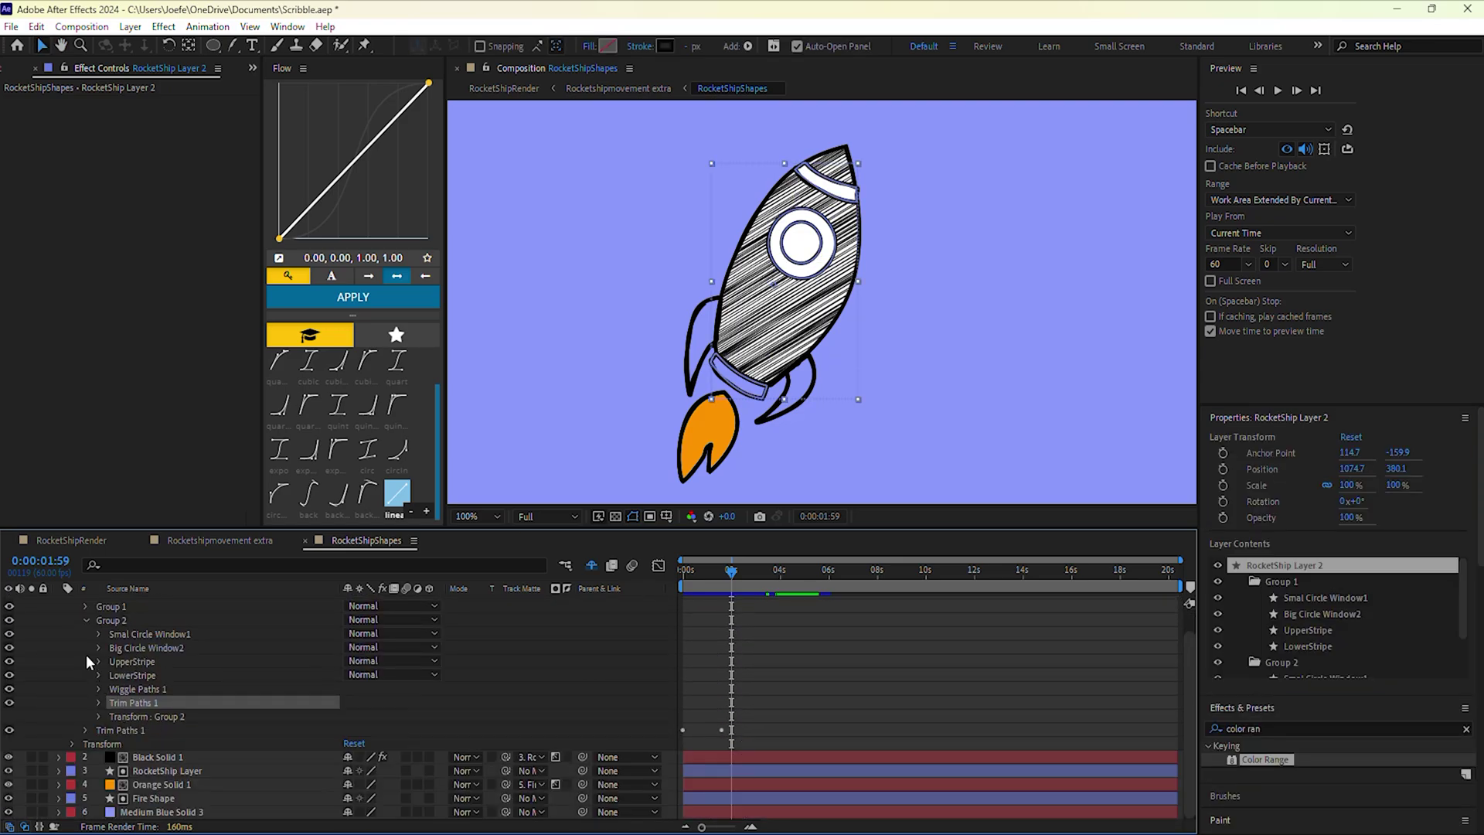
left_click(85, 622)
left_click(85, 658)
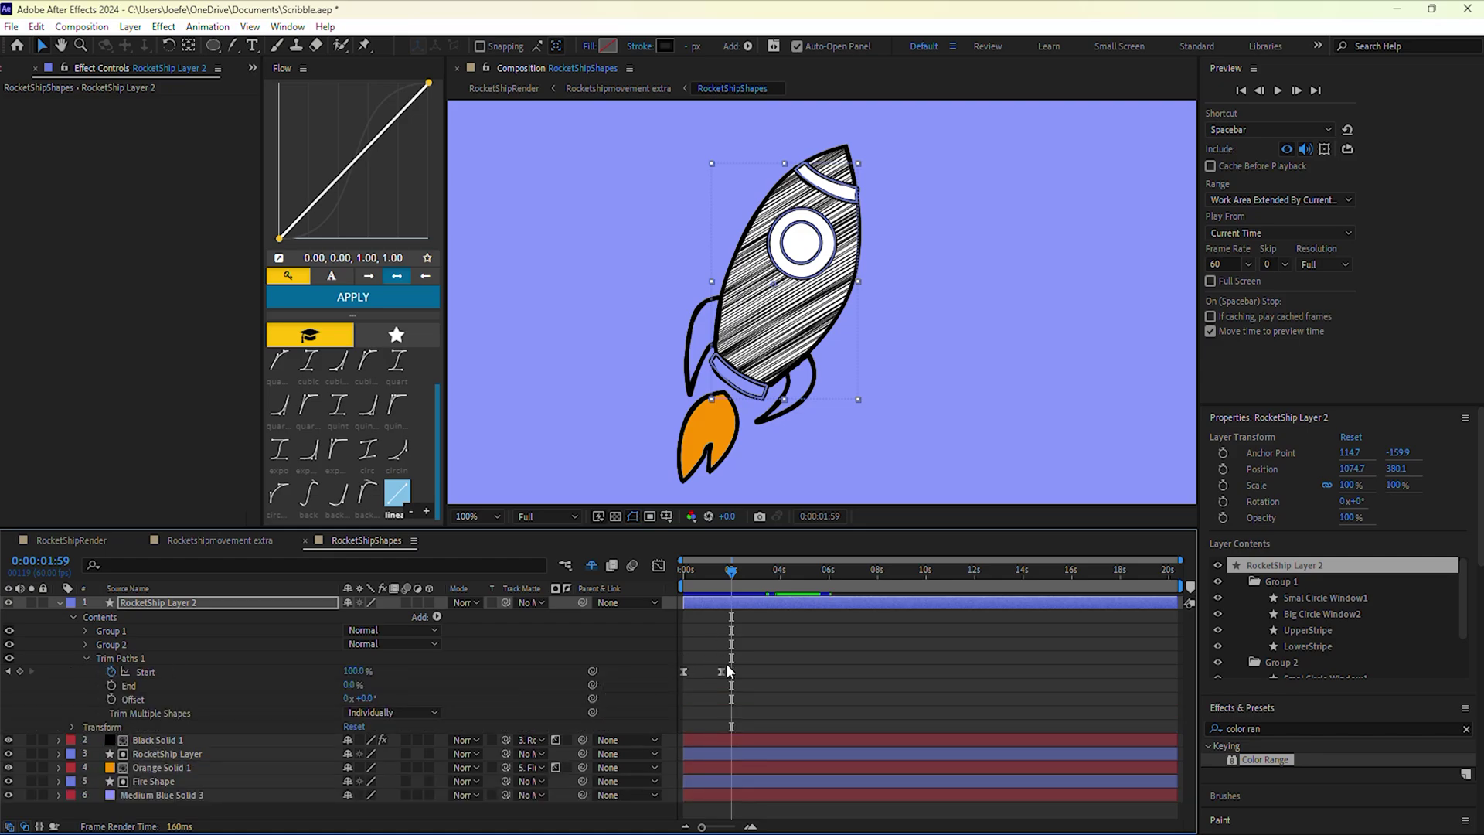
Step: Try a Start value of 59.8% for Trim Paths 1 of RocketShip Layer 2 at 0:00:00:59 and undo it
left_click_drag(726, 574, 708, 577)
left_click(359, 670)
mouse_move(360, 670)
left_mouse_down()
mouse_move(341, 680)
mouse_move(364, 681)
left_mouse_up()
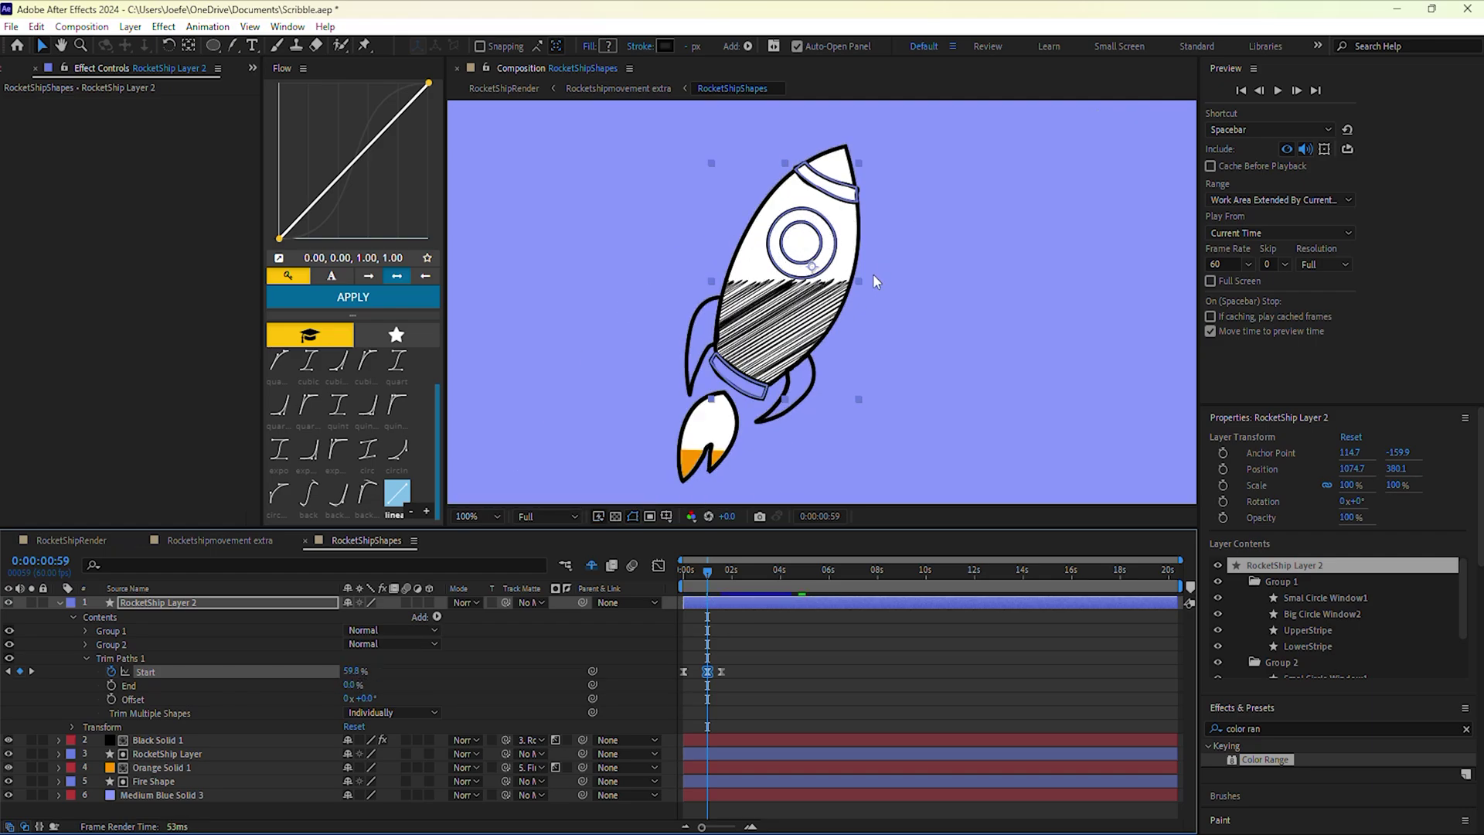
key("ctrl+z")
Step: Collapse RocketShip Layer 2 and examine the Scribble settings of Black Solid 1 and its track matte link to RocketShip Layer
left_click(75, 617)
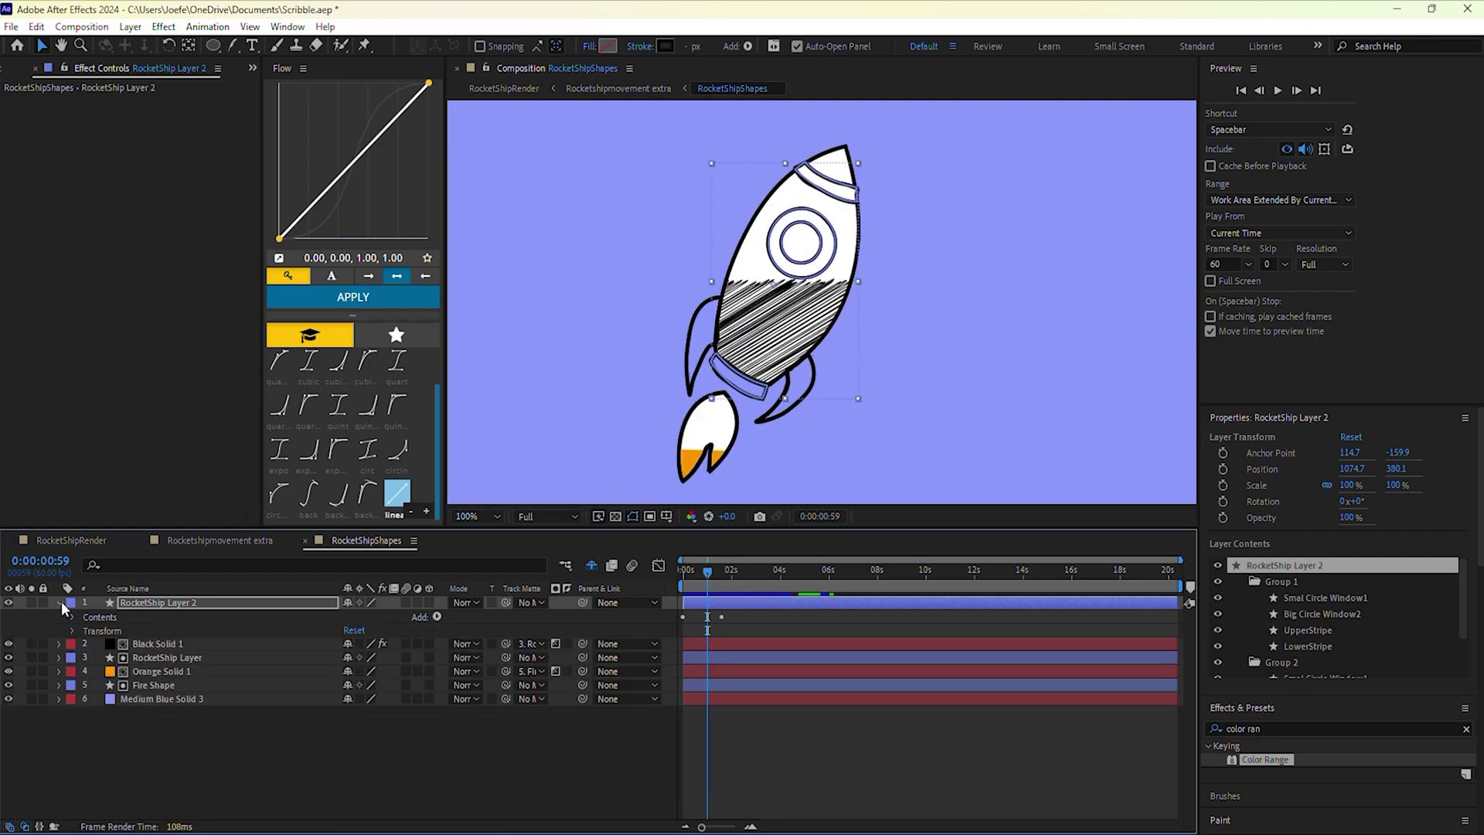
left_click(60, 602)
left_click(151, 616)
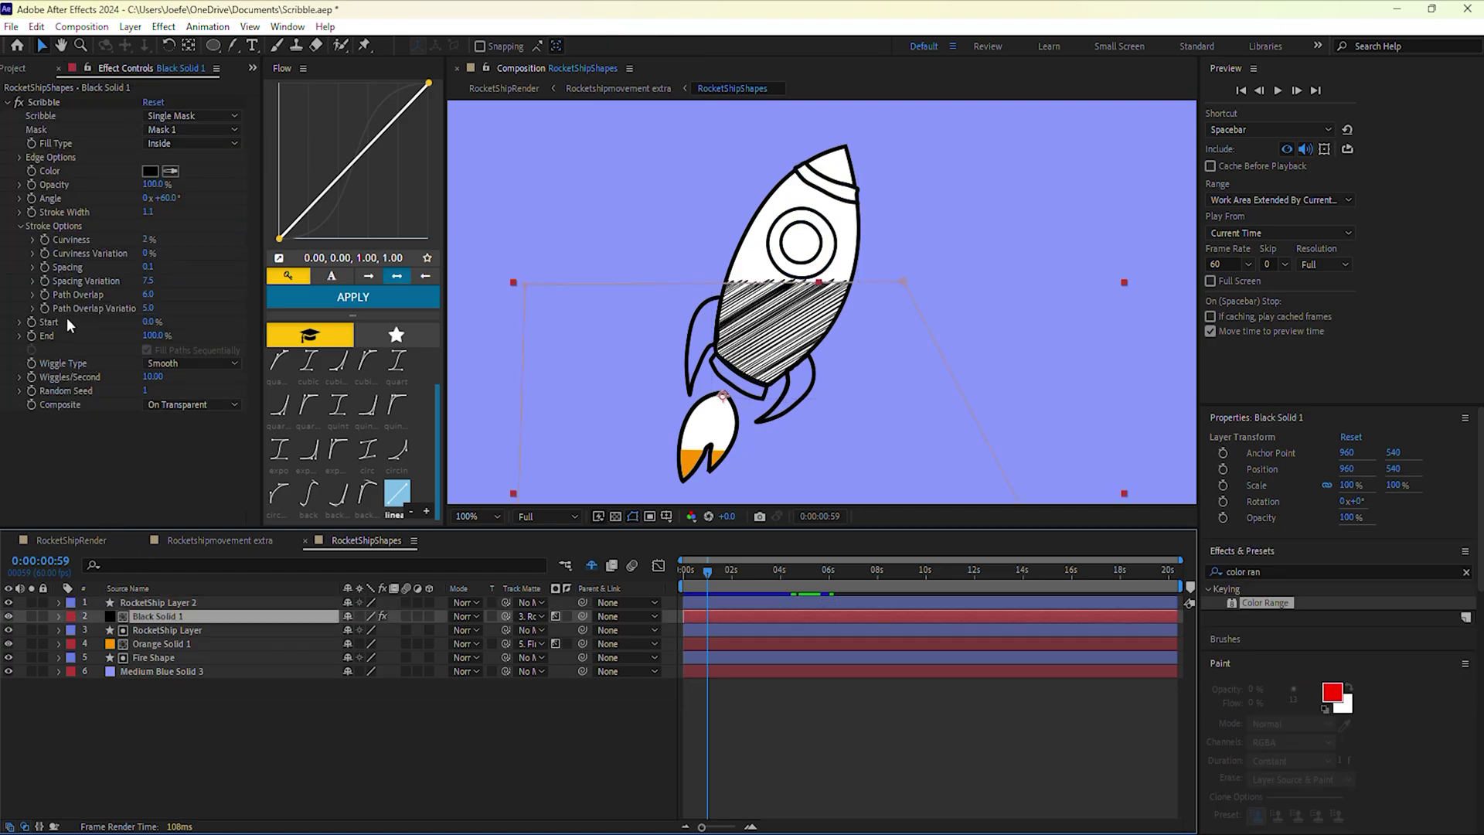
left_click(142, 238)
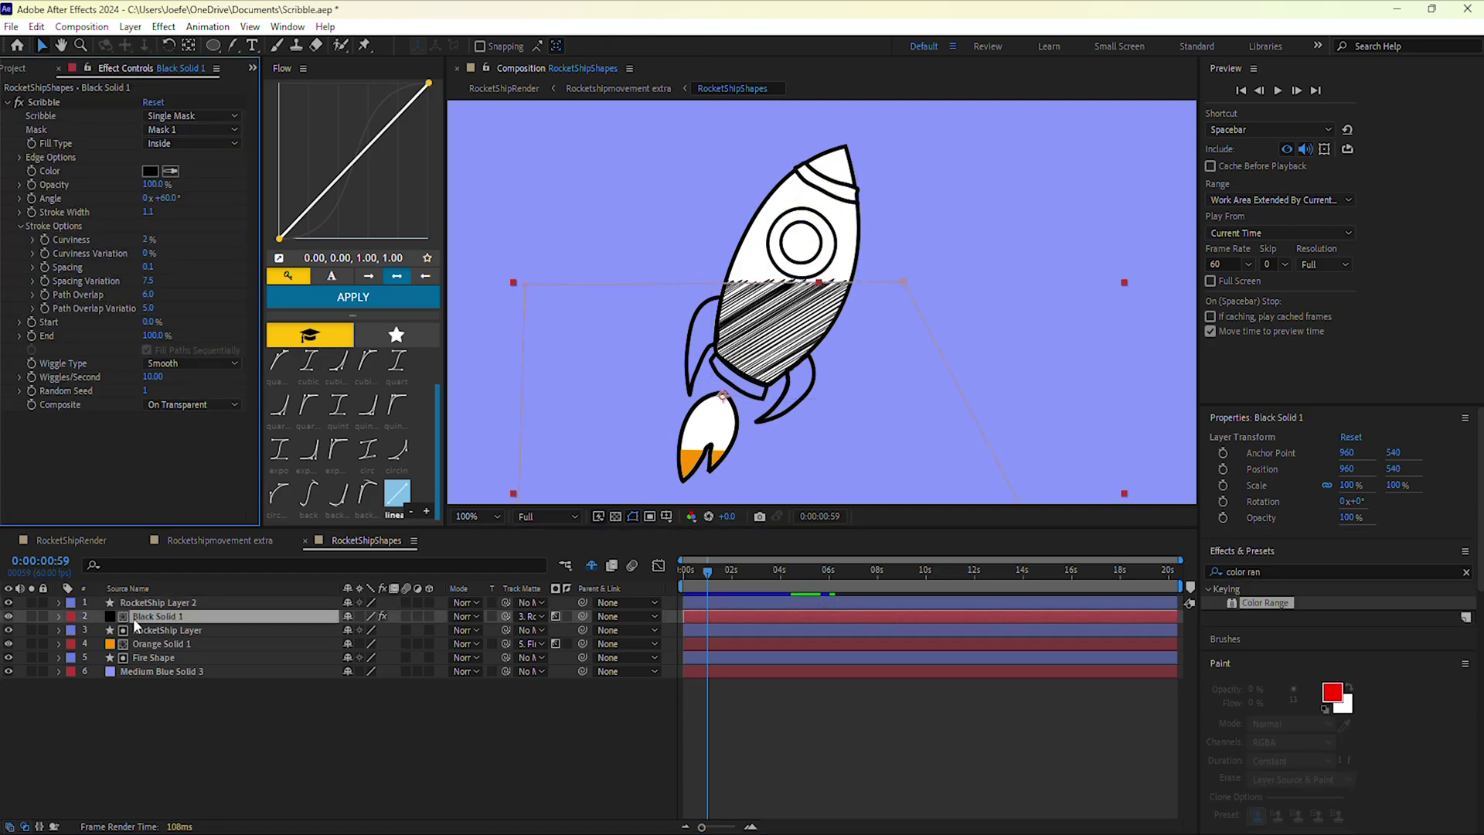
left_click_drag(507, 616, 259, 633)
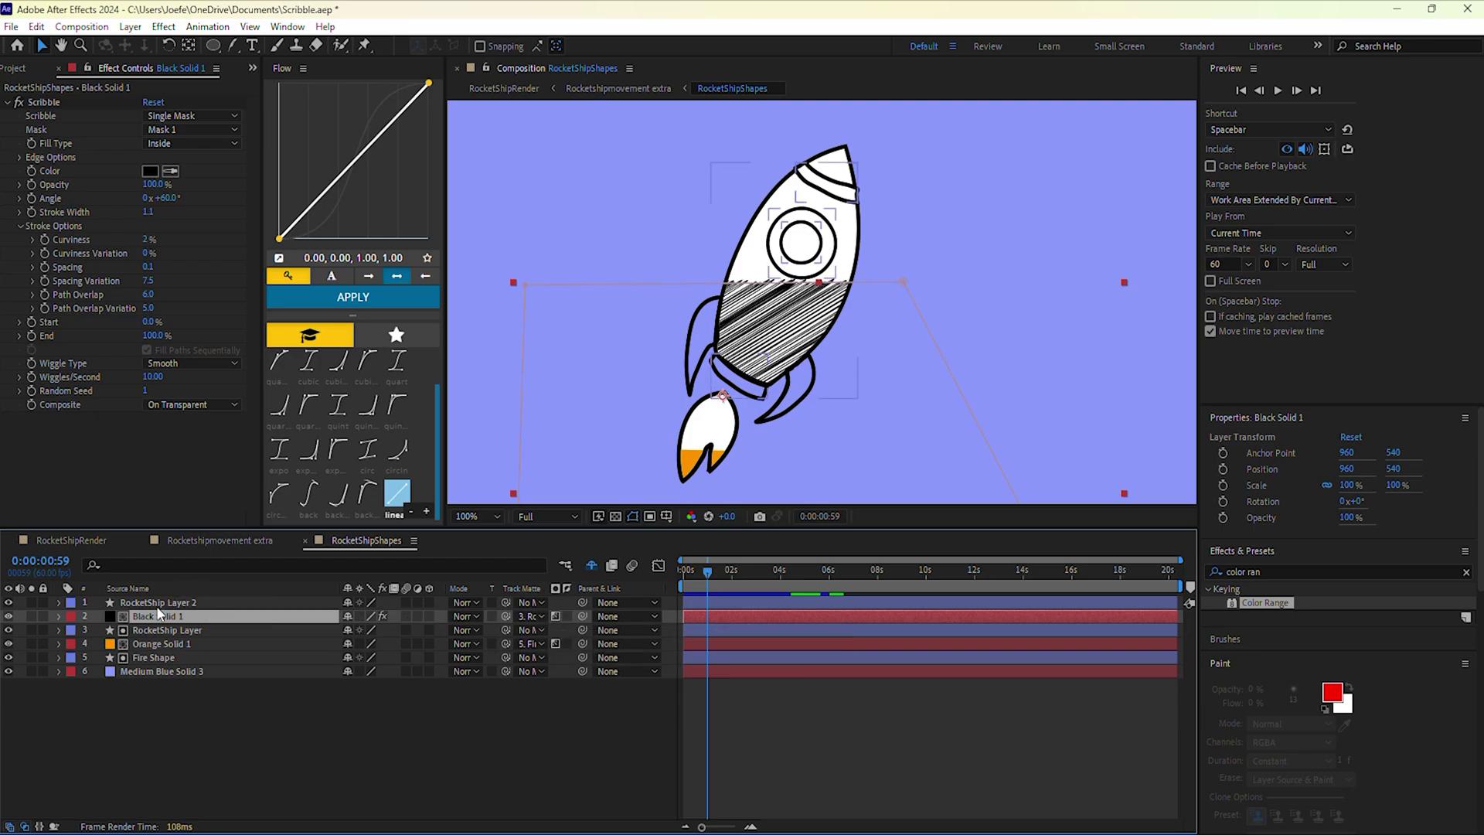
Step: Examine Group 1 of RocketShip Layer, including Wing2, Wing1, the Body's Fill 1, Wiggle Paths 1 and the group transform
left_click(75, 631)
left_click(61, 630)
left_click(75, 643)
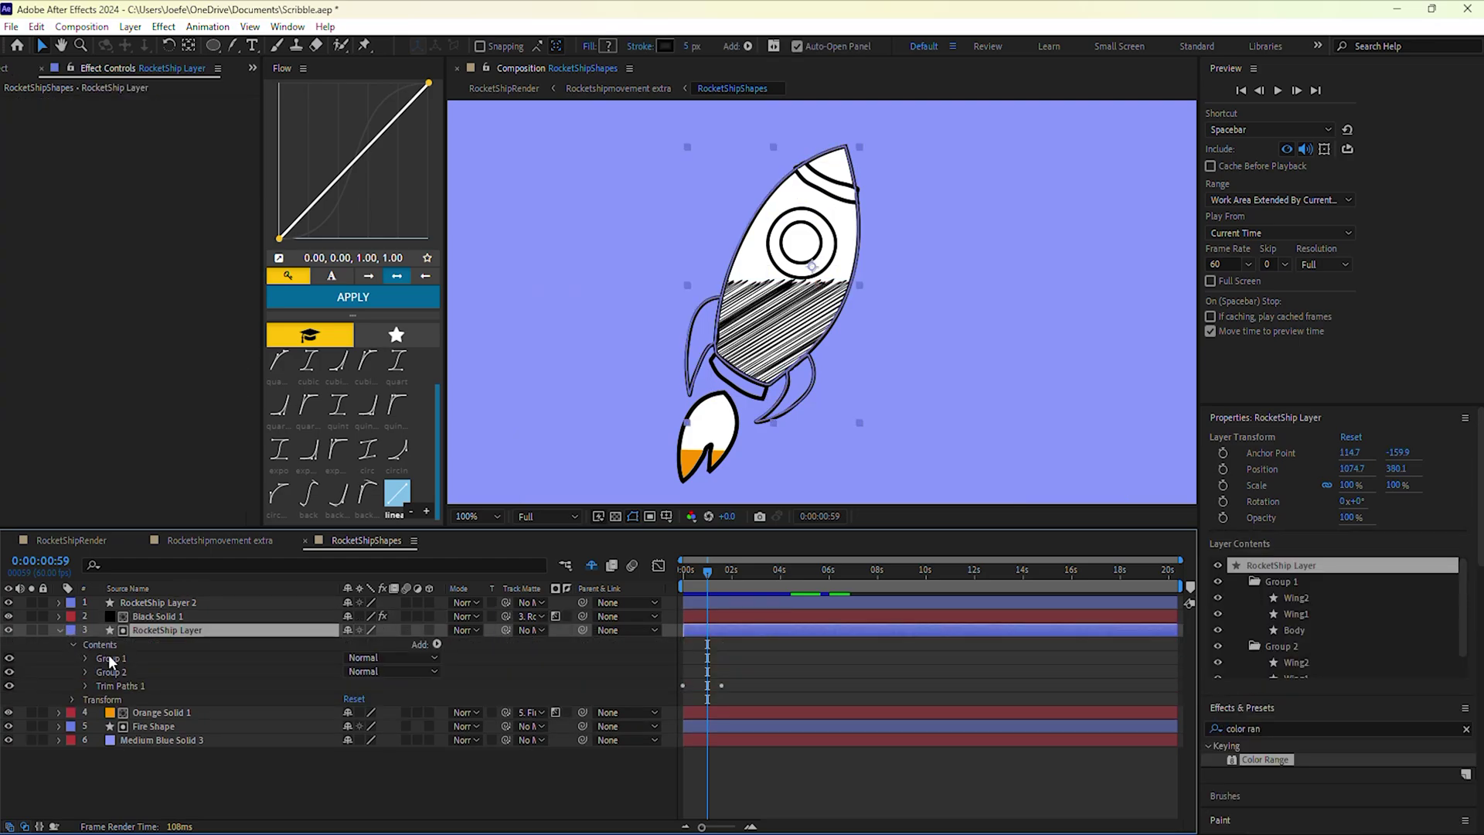
double_click(107, 658)
left_click(122, 673)
left_click(122, 685)
left_click(119, 698)
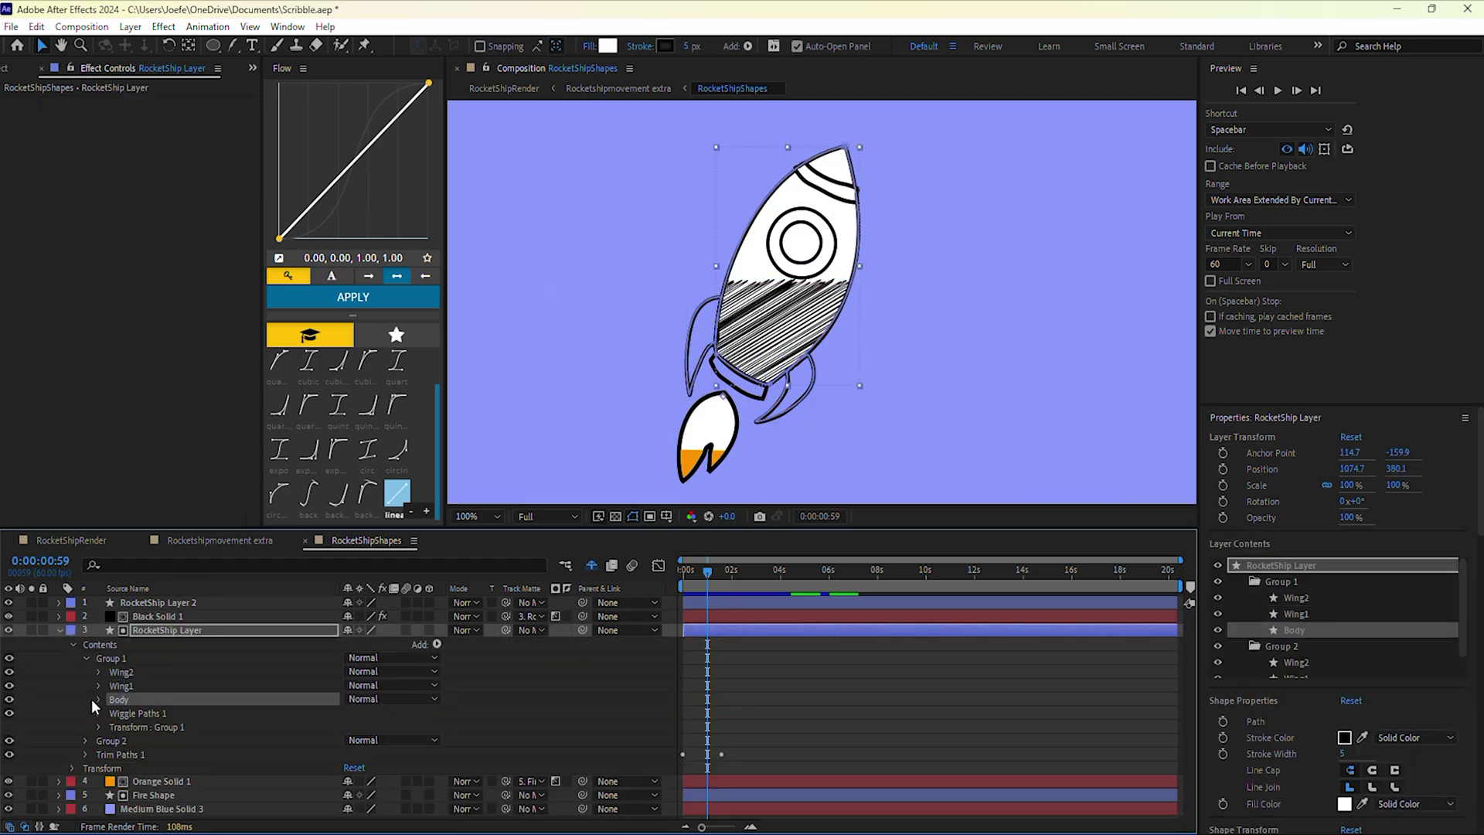
left_click(98, 699)
left_click(128, 738)
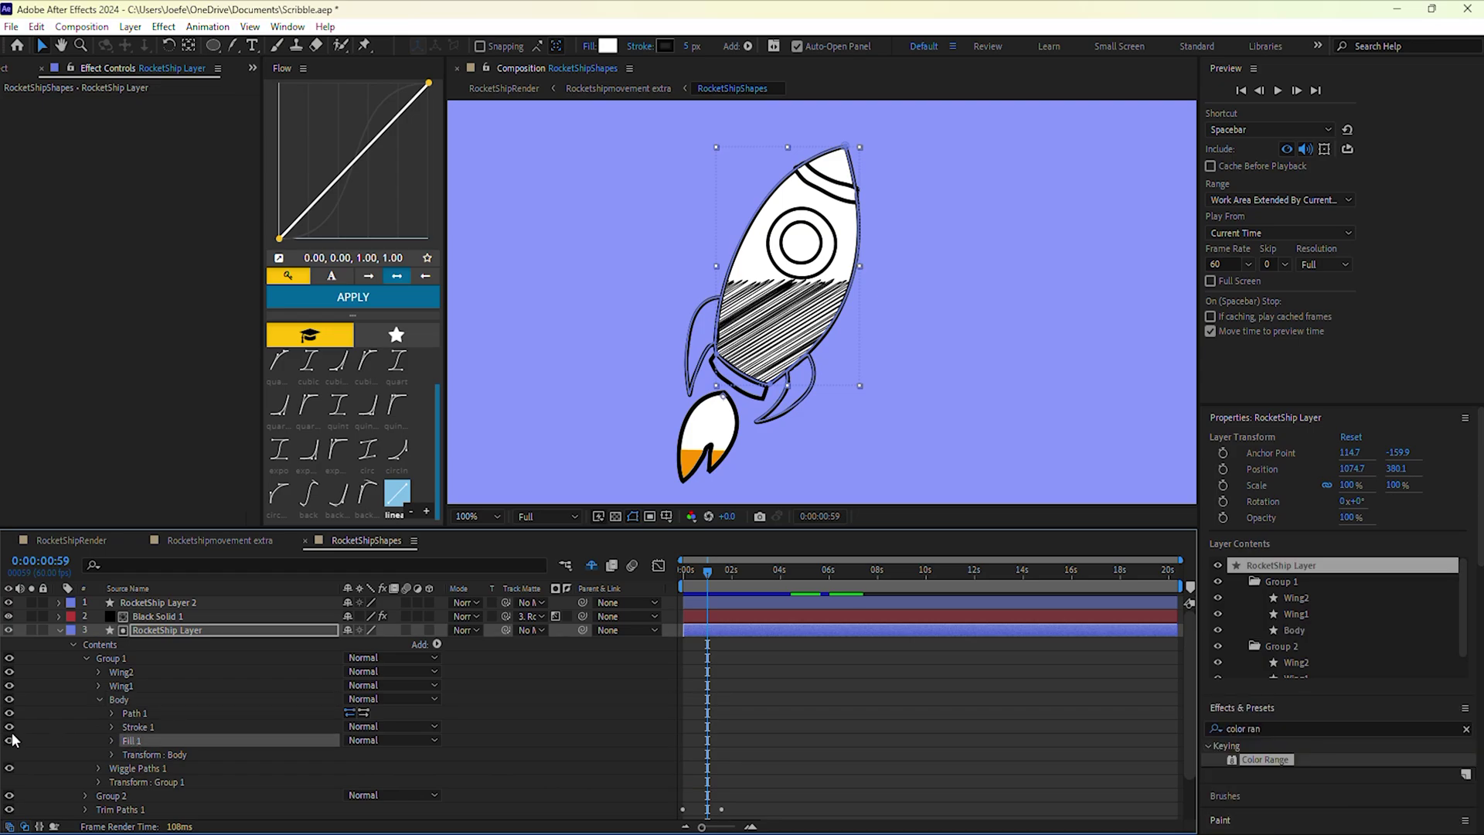
left_click(99, 699)
left_click(129, 713)
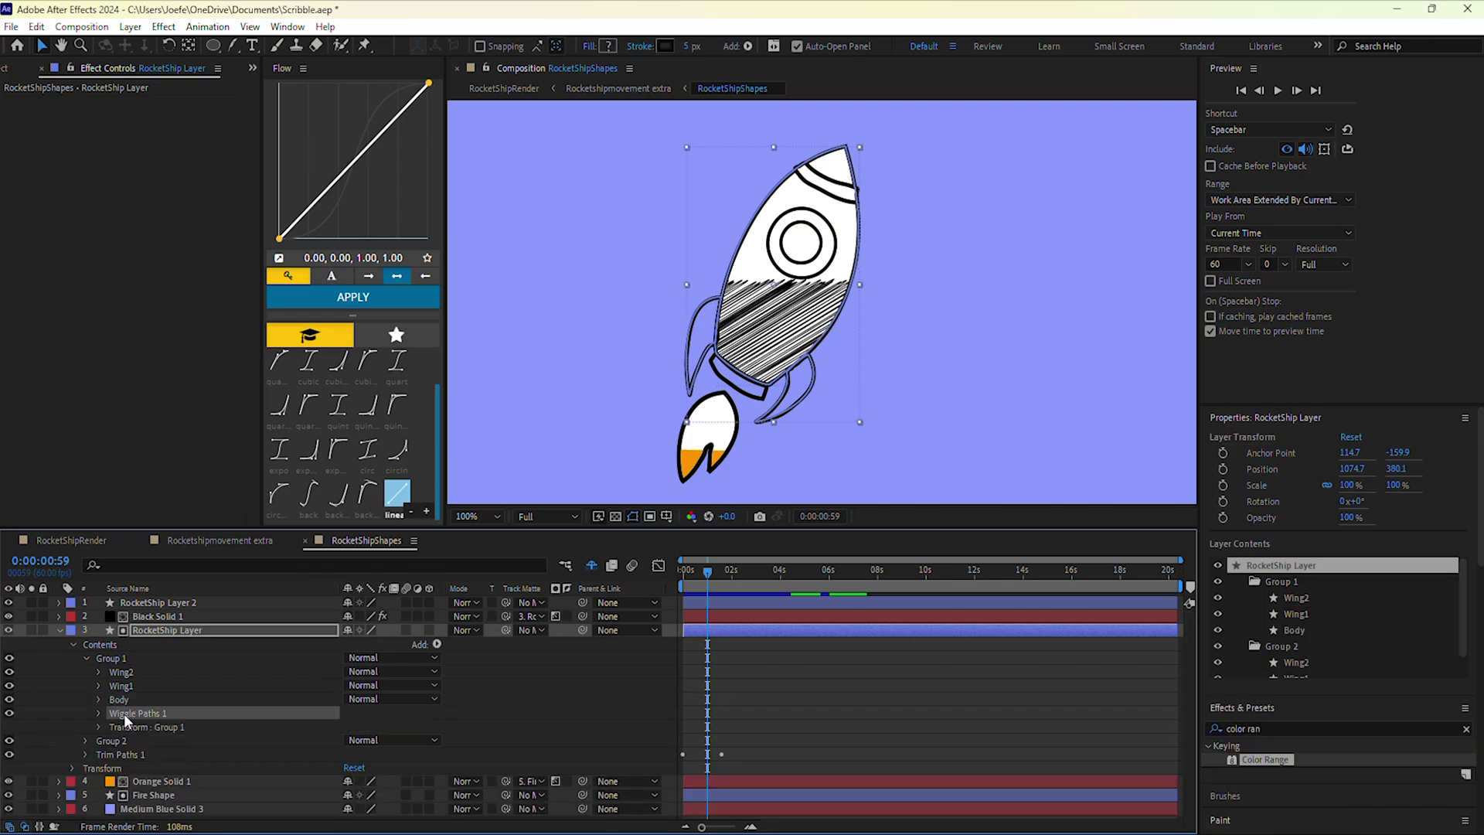
left_click(125, 726)
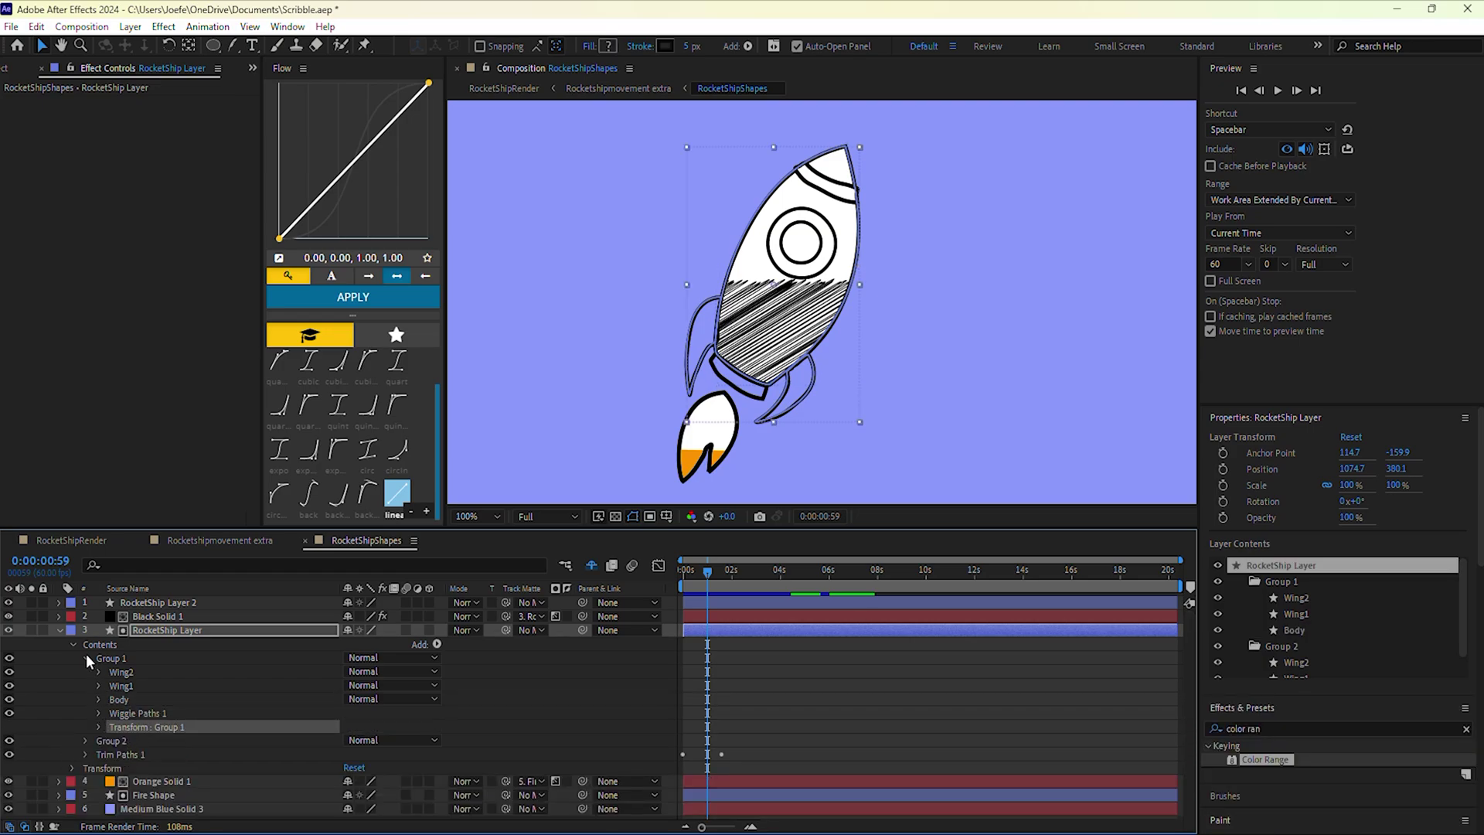
Step: Examine Group 2 of RocketShip Layer, including its wings and body, the Trim Paths 1 expressions and the Position expression
left_click(86, 658)
left_click(114, 673)
left_click(85, 672)
left_click(121, 685)
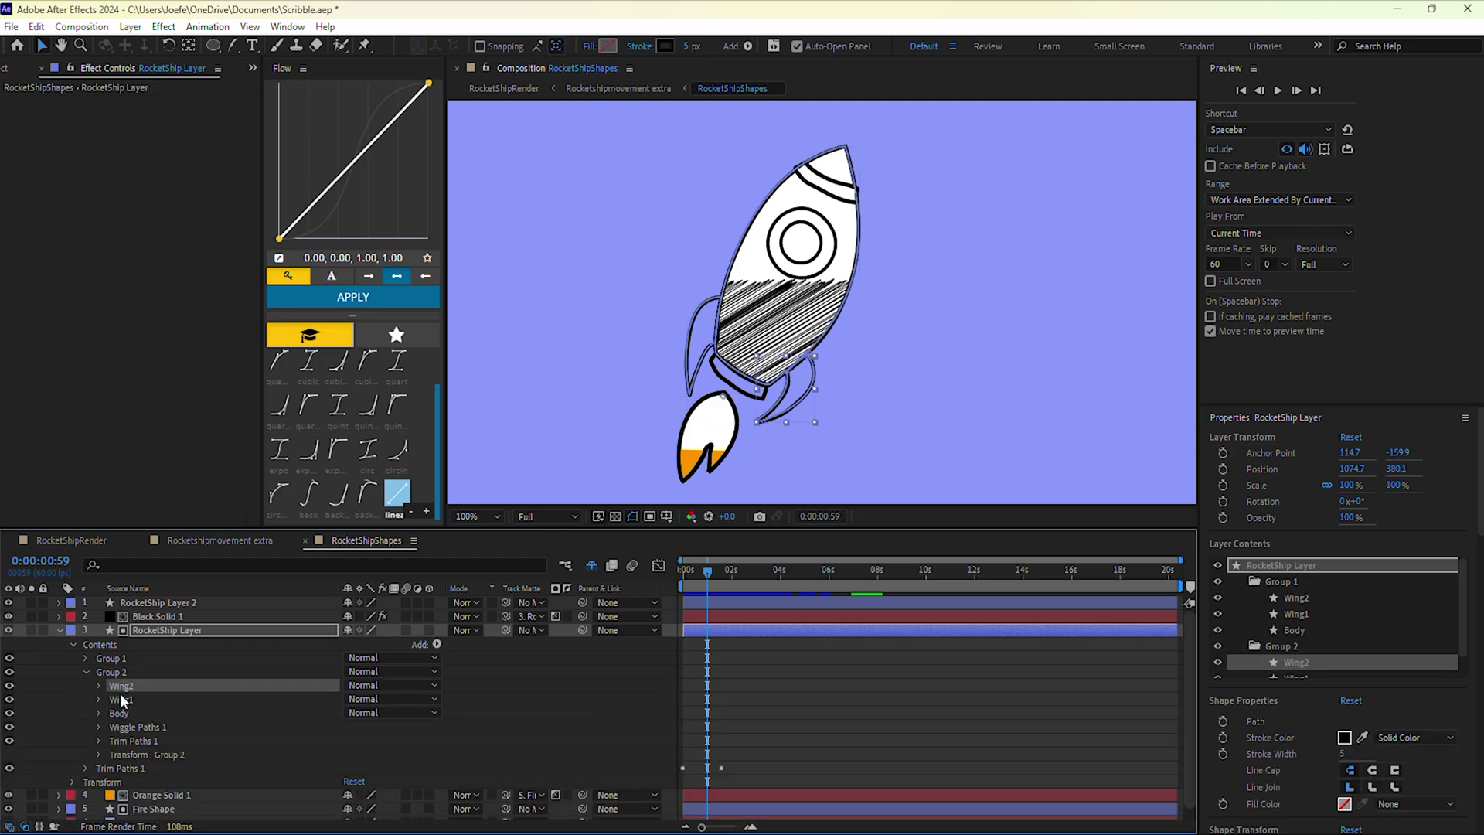
left_click(121, 698)
left_click(124, 712)
left_click(117, 740)
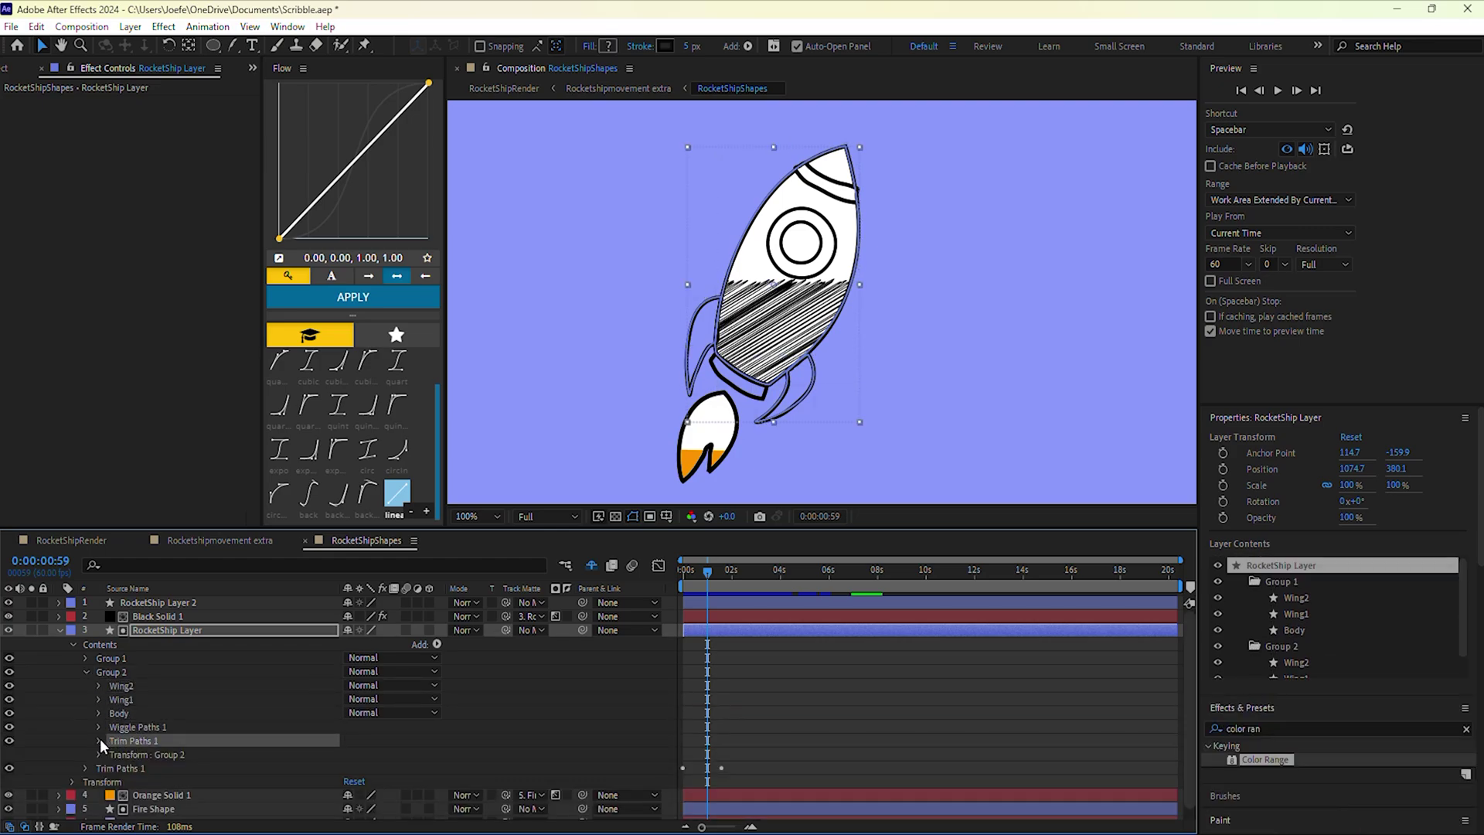
left_click(100, 739)
left_click(110, 742)
left_click(101, 784)
left_click(108, 744)
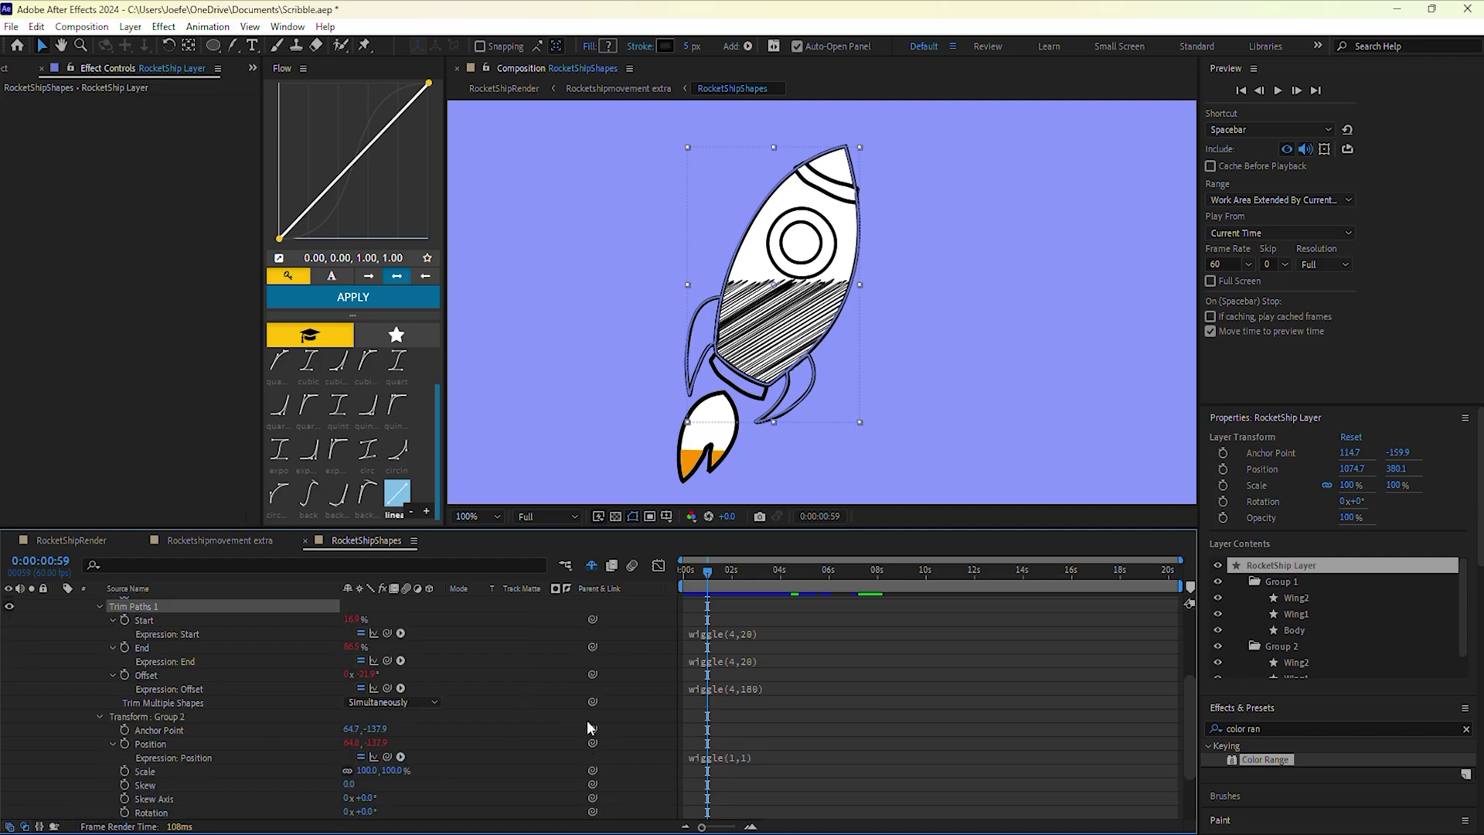
left_click(99, 717)
left_click(99, 634)
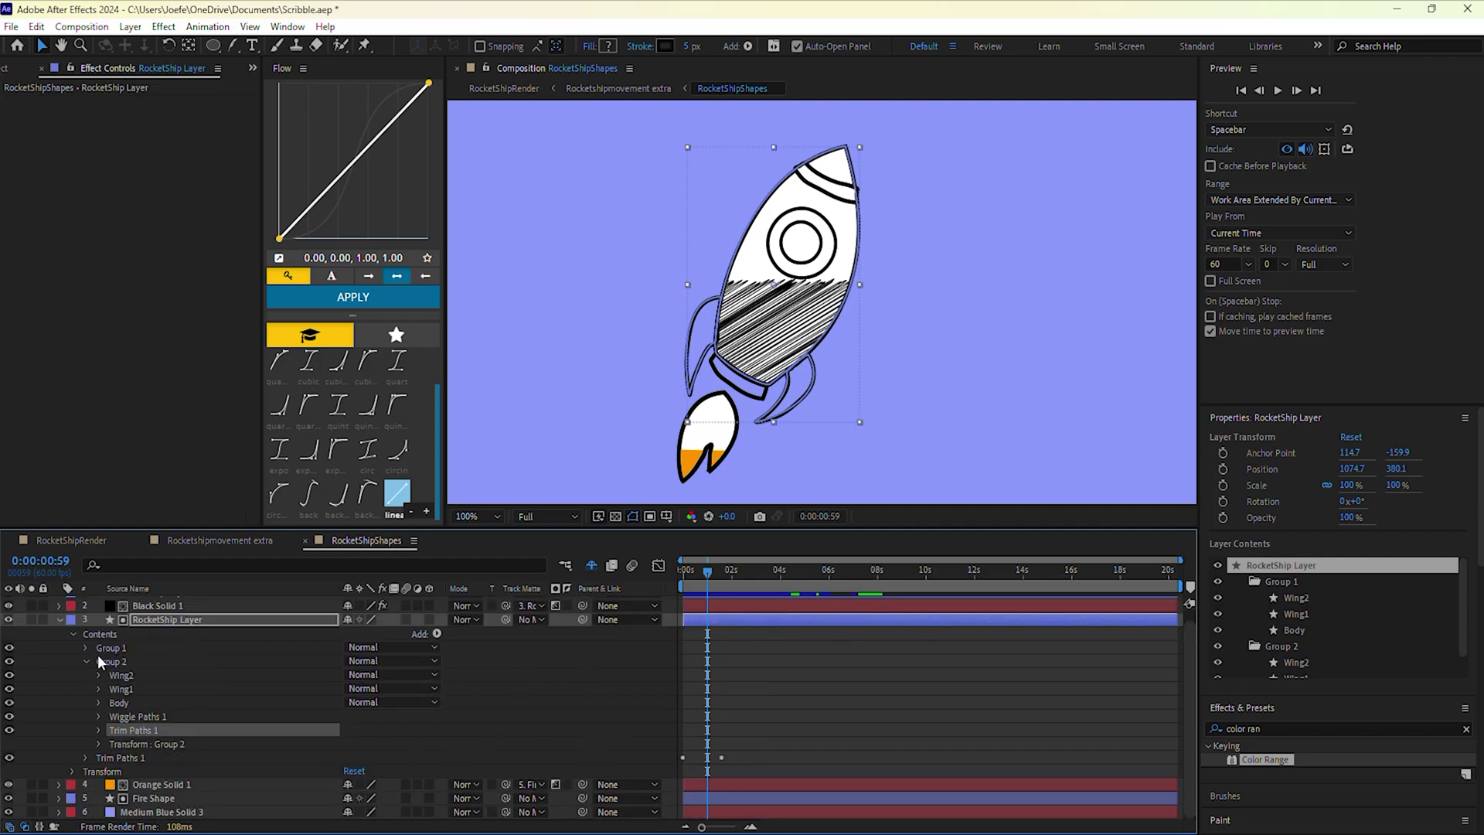
Step: Examine the Start keyframes of RocketShip Layer's own Trim Paths 1 and reveal the matching keyframes of RocketShip Layer 2
left_click(86, 659)
left_click(86, 685)
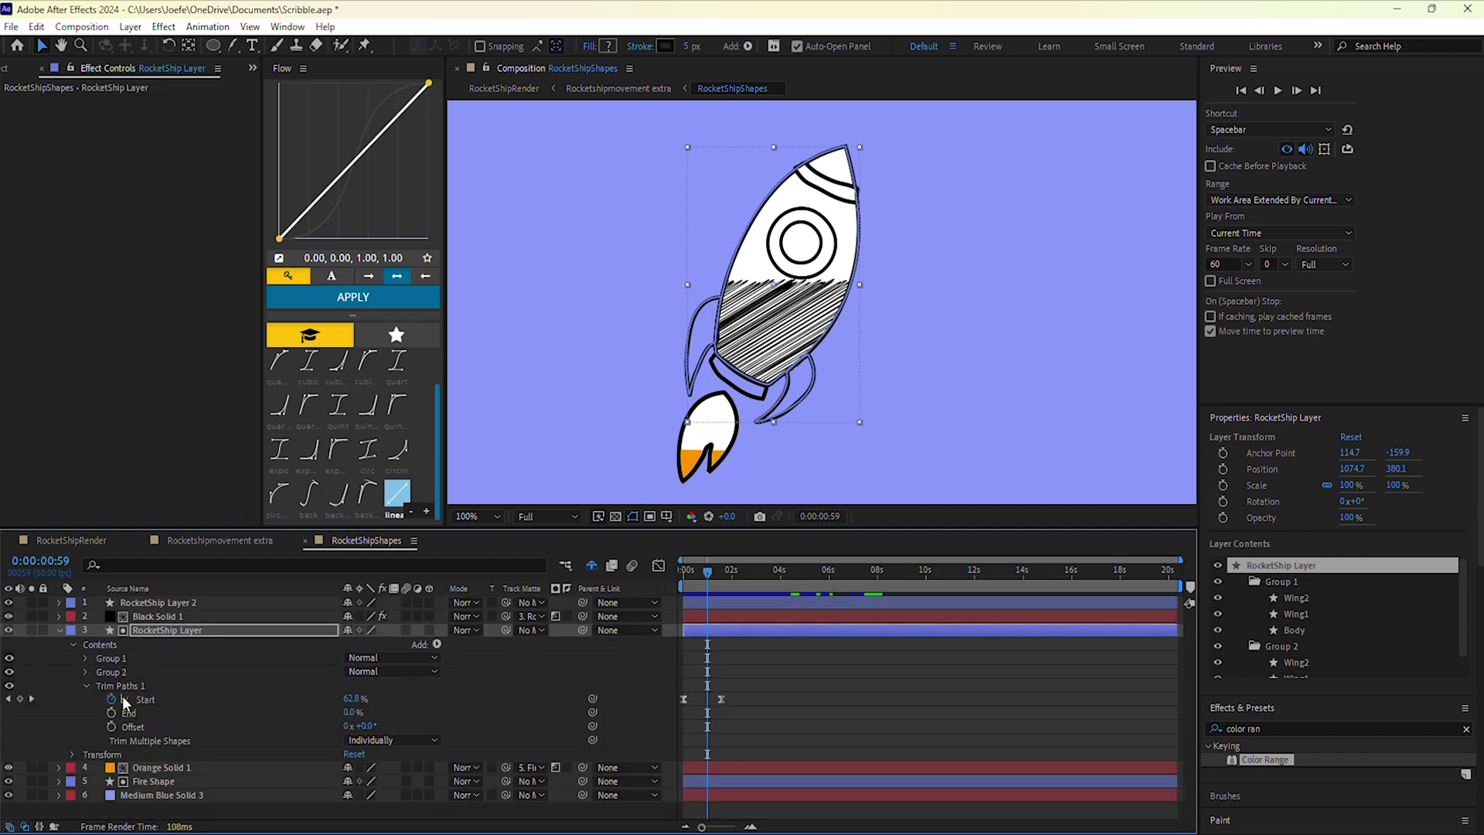
left_click(138, 699)
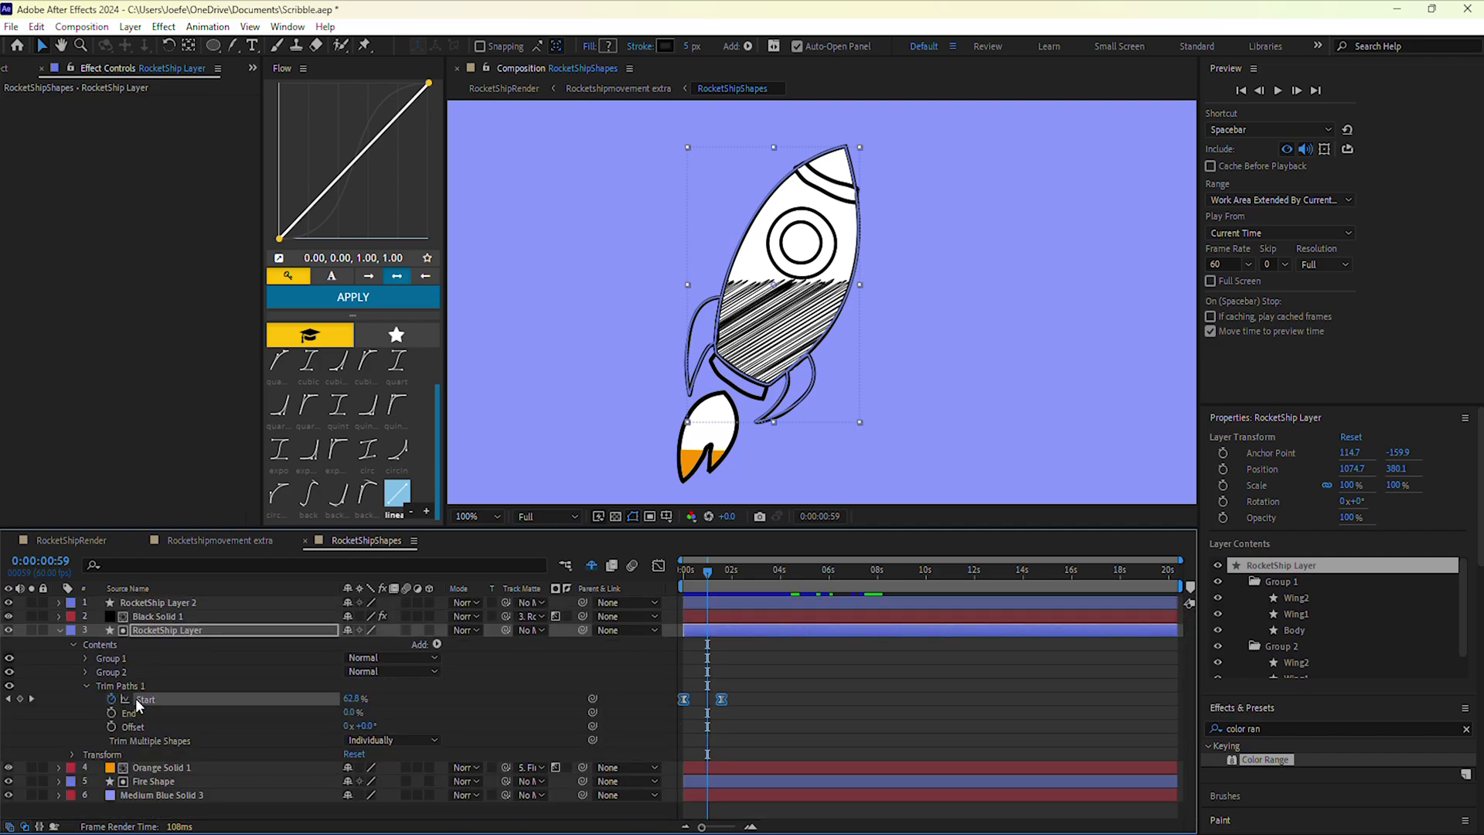
left_click(716, 596)
key("ctrl+v")
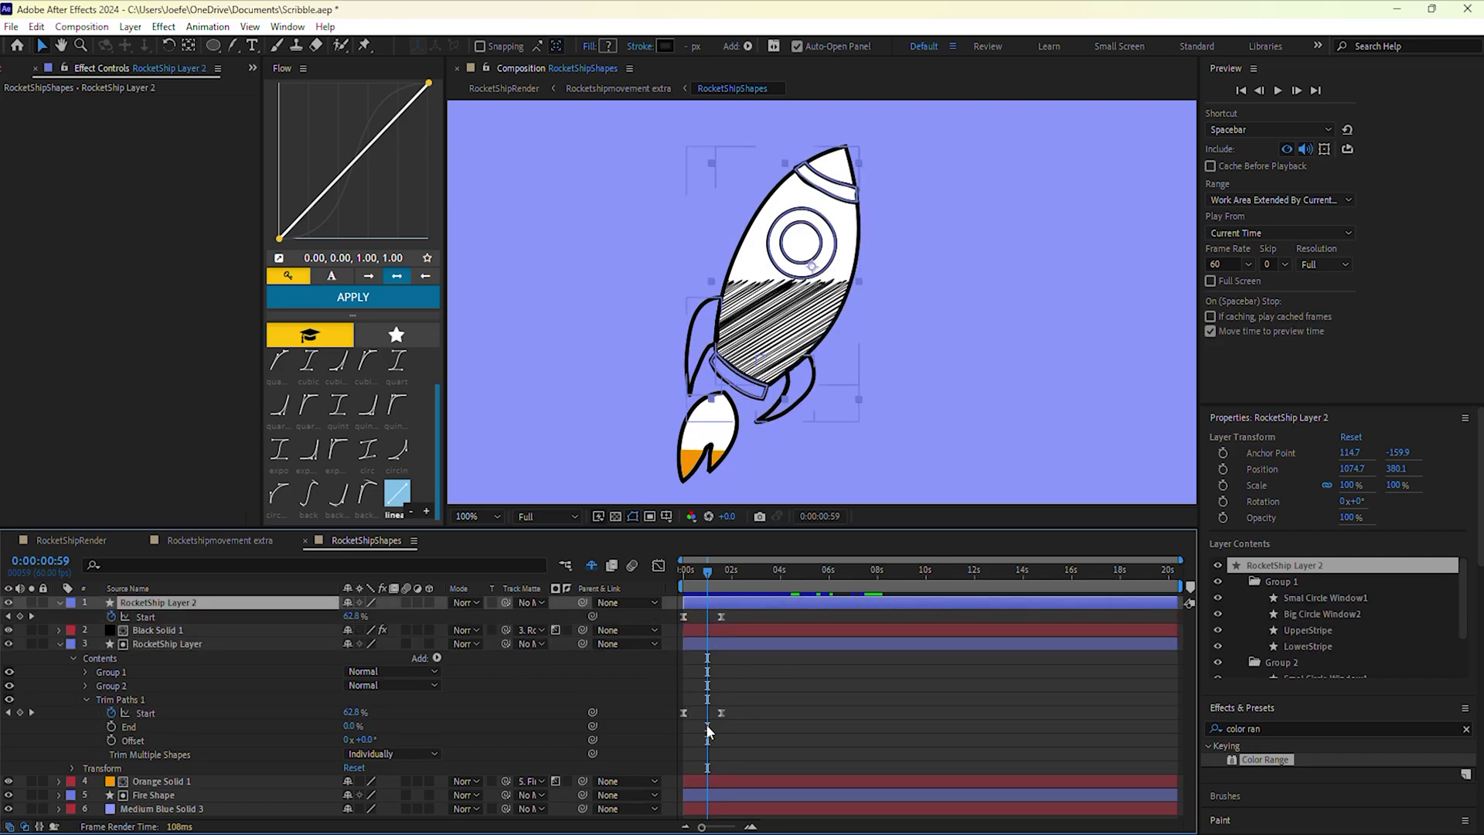
Step: Reveal the Mask Path keyframes of Black Solid 1 and check the mask's animation at 0:00:01:07
left_click(716, 633)
key("m")
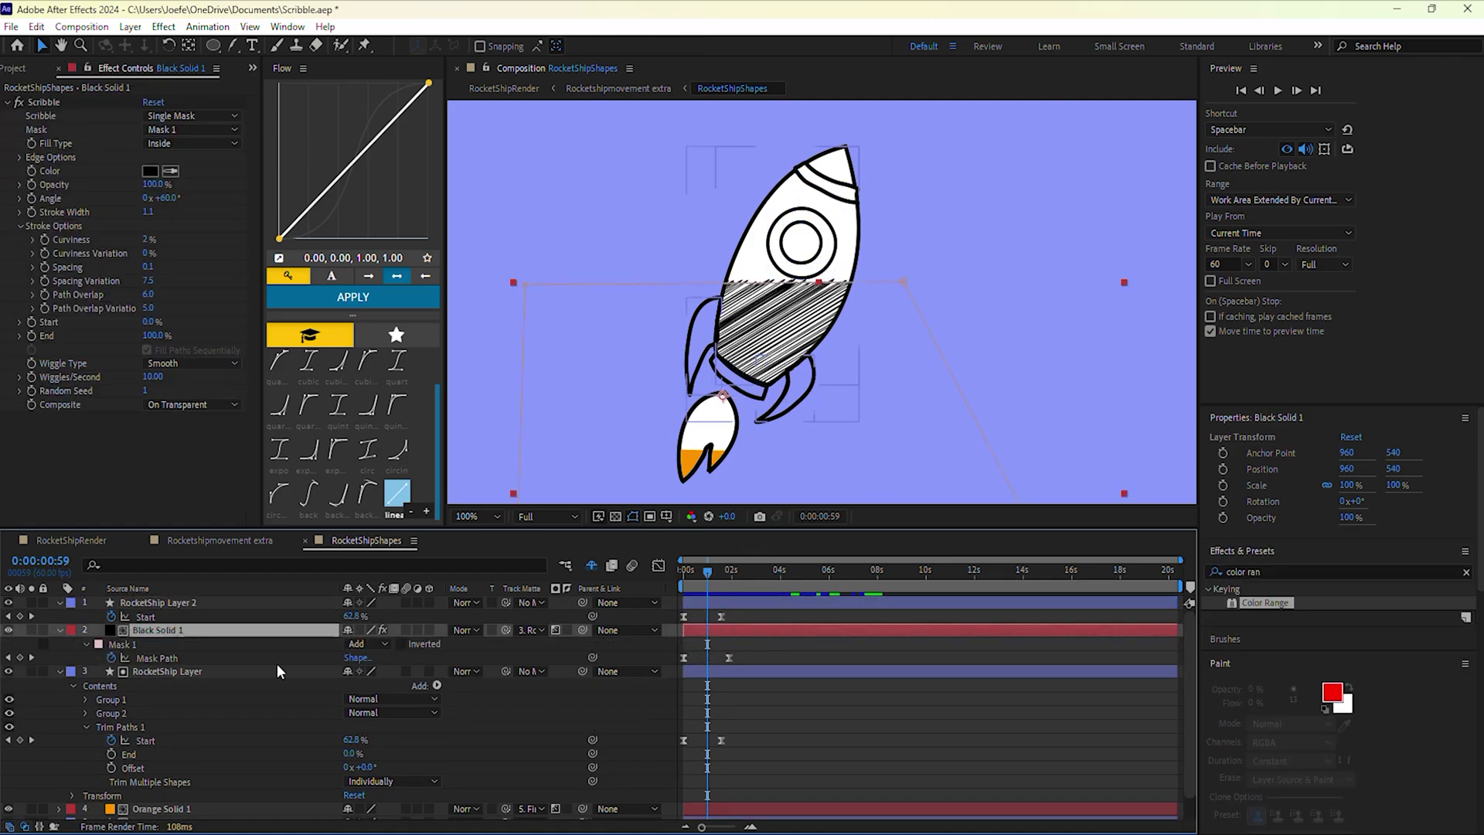
left_click(275, 659)
mouse_move(906, 283)
left_mouse_down()
mouse_move(904, 371)
mouse_move(833, 280)
mouse_move(864, 327)
mouse_move(897, 280)
left_mouse_up()
left_click_drag(708, 576, 710, 577)
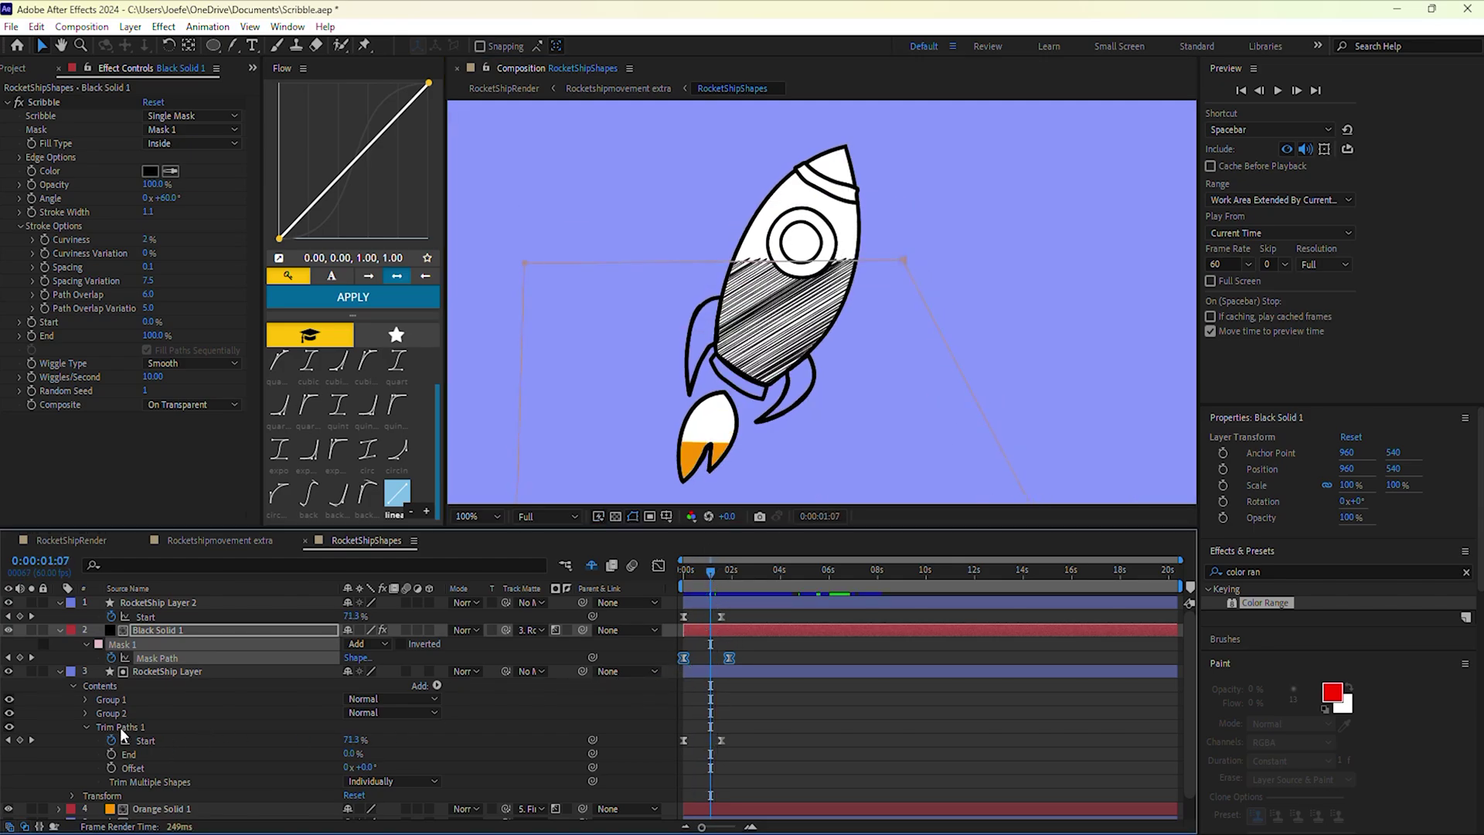
Step: Collapse RocketShip Layer and Black Solid 1, and check Orange Solid 1's track matte by toggling the visibility of Fire Shape
left_click(87, 727)
left_click(73, 685)
left_click(59, 672)
left_click(60, 630)
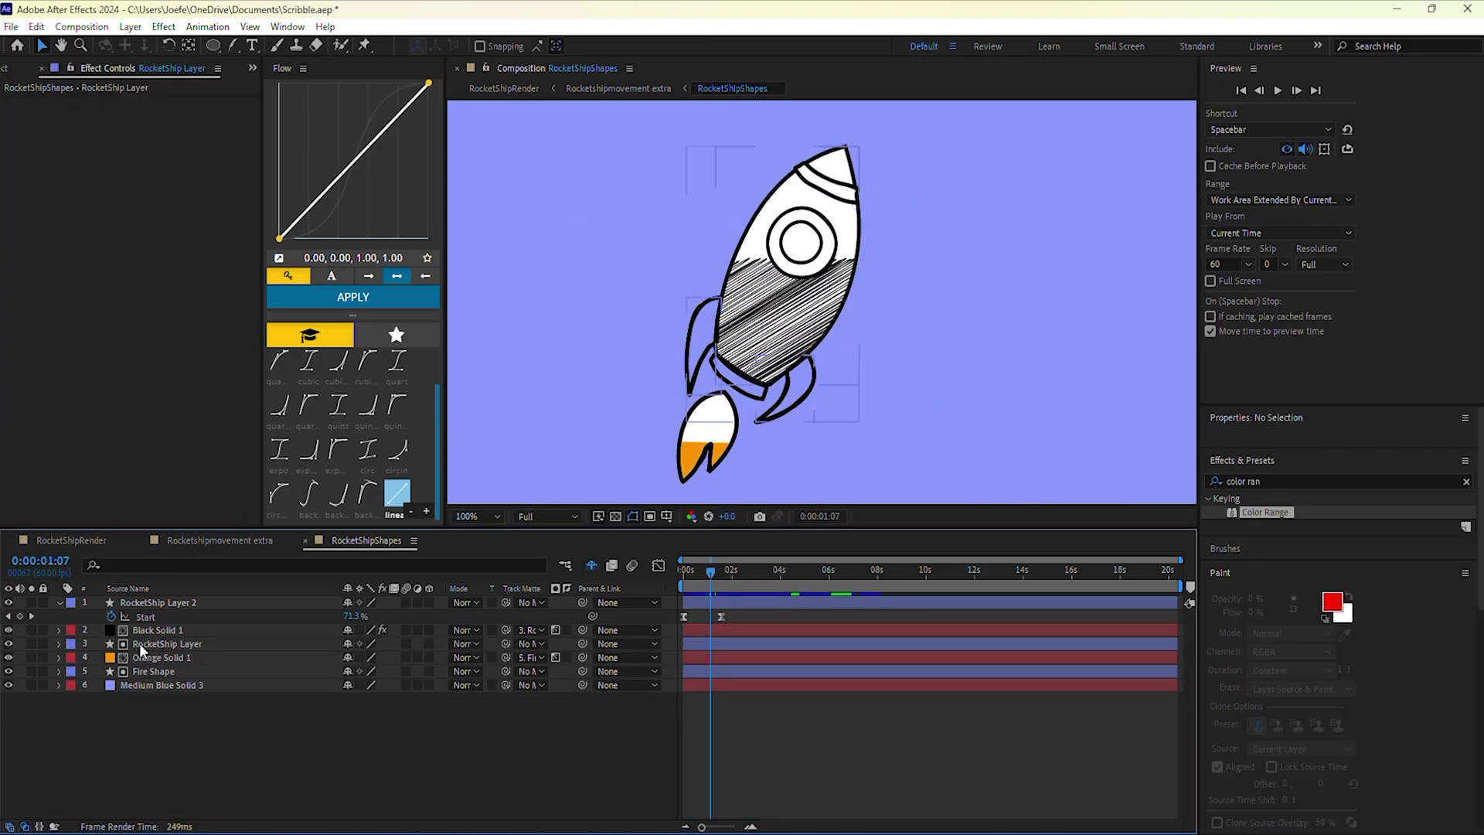
left_click(147, 656)
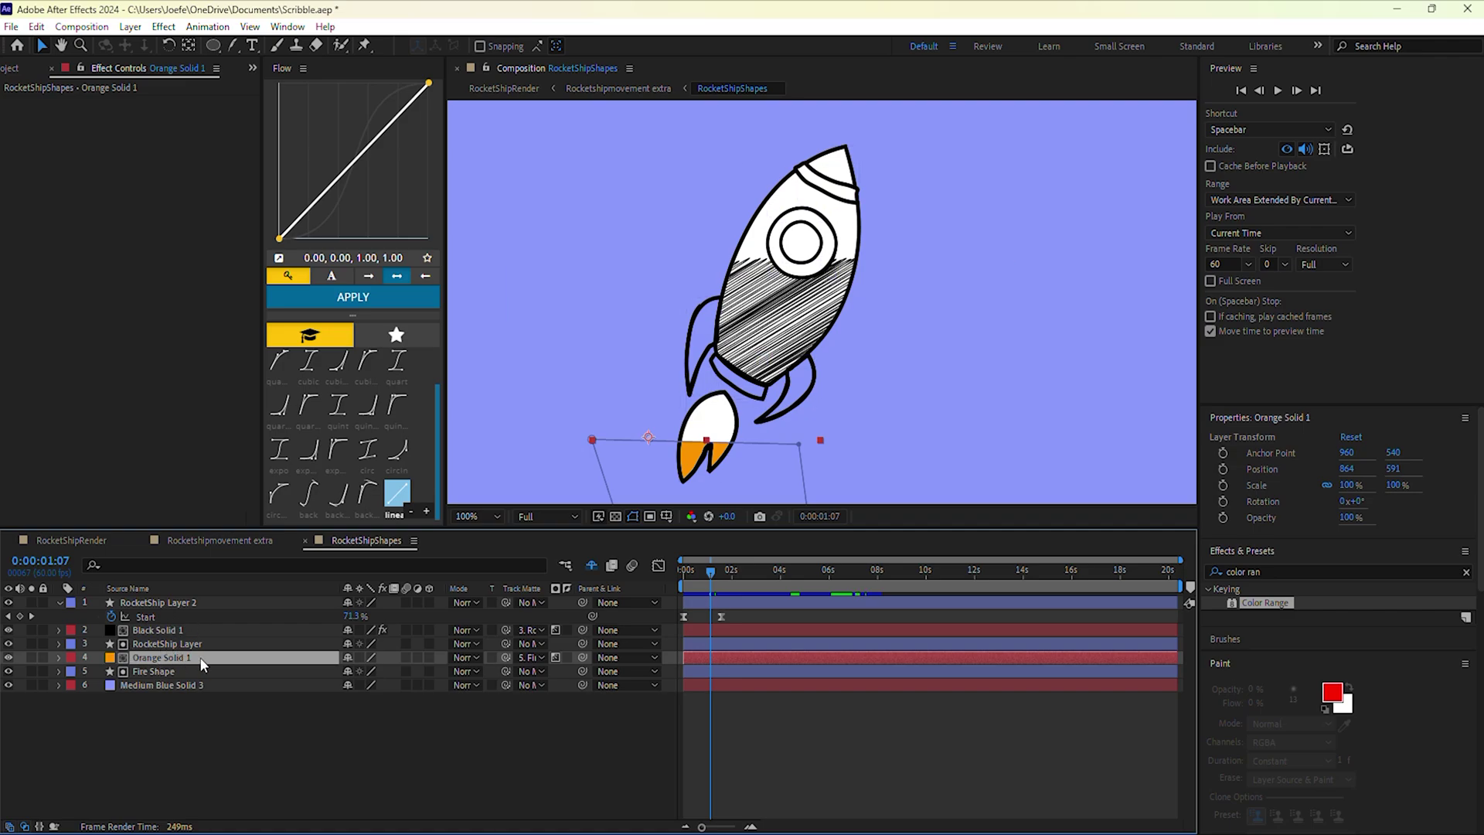
left_click_drag(506, 657, 191, 673)
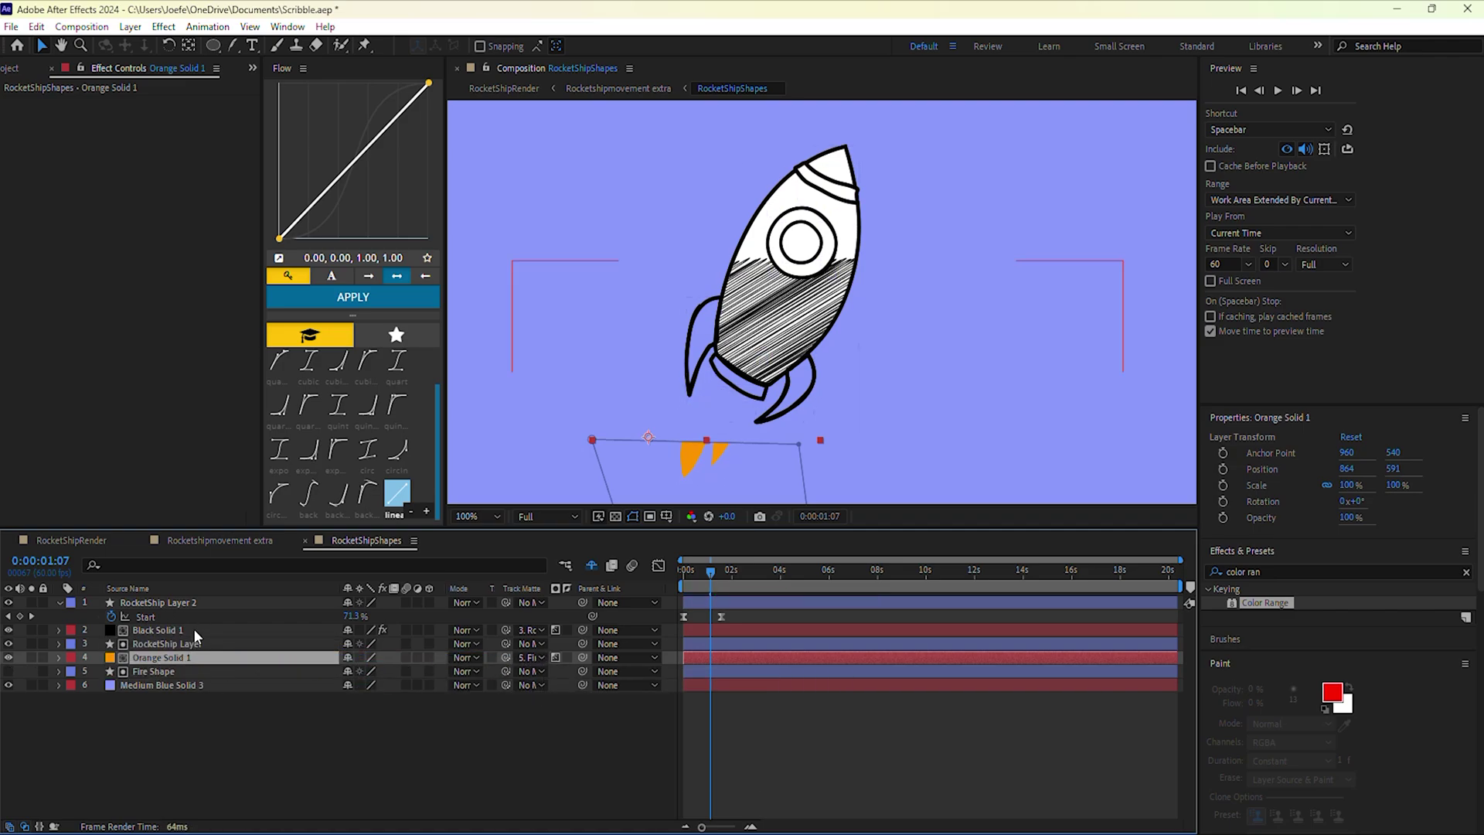
left_click(8, 671)
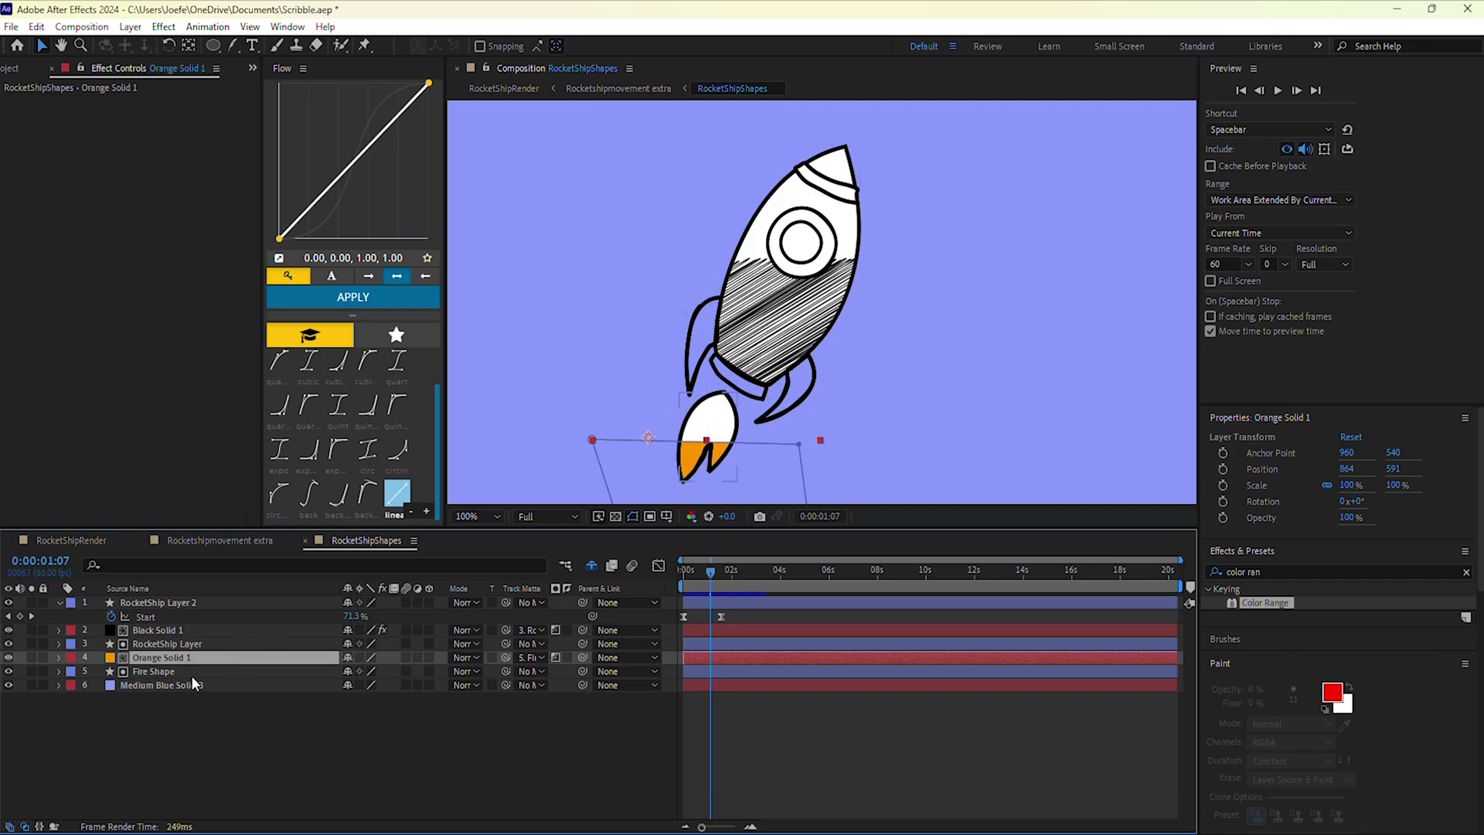
Step: Examine First Fire Shape 1 in the Fire Shape layer, including its Wiggle Paths 1
left_click(58, 671)
left_click(72, 685)
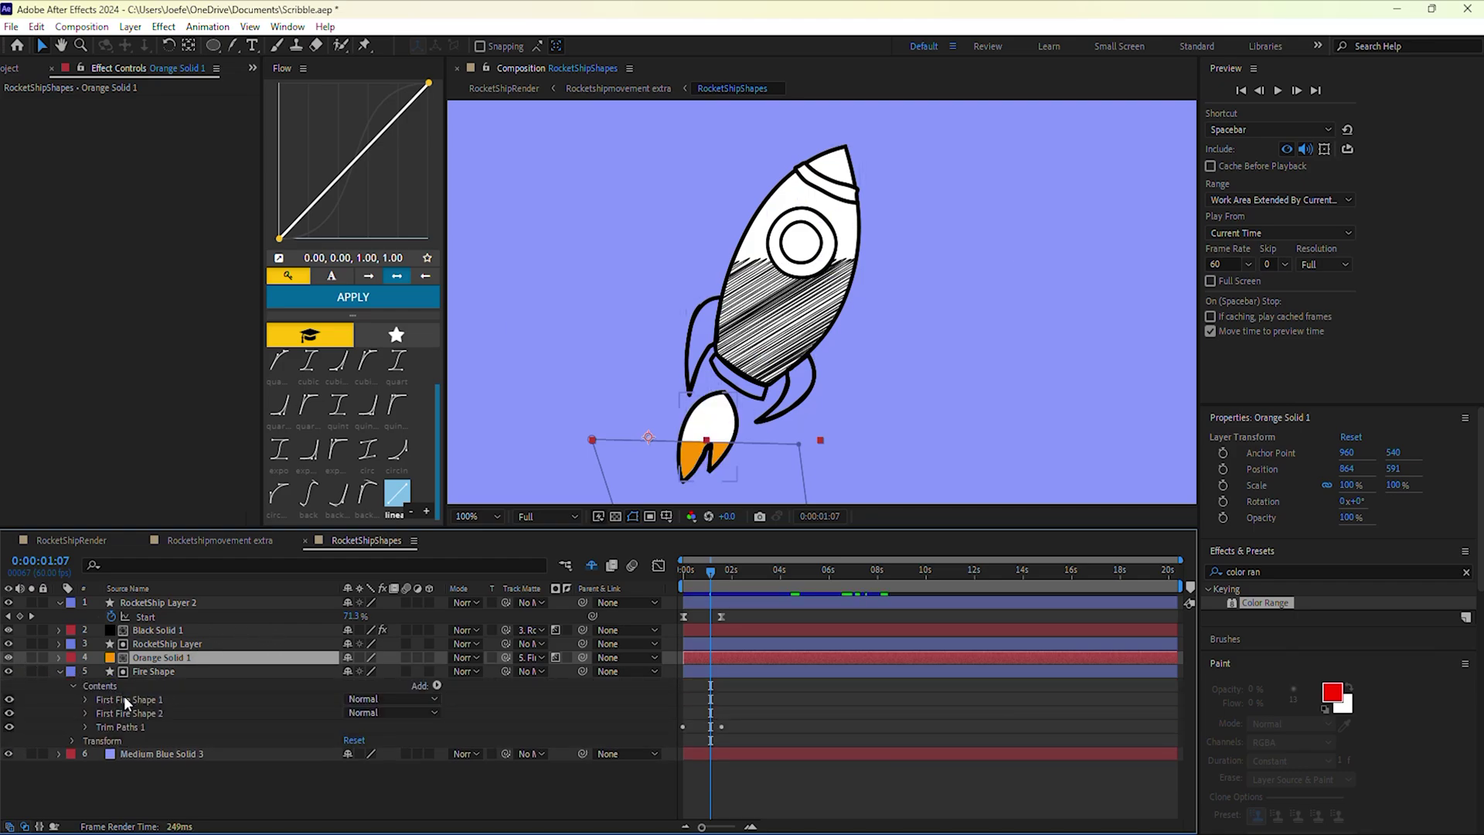
left_click(154, 698)
left_click(85, 699)
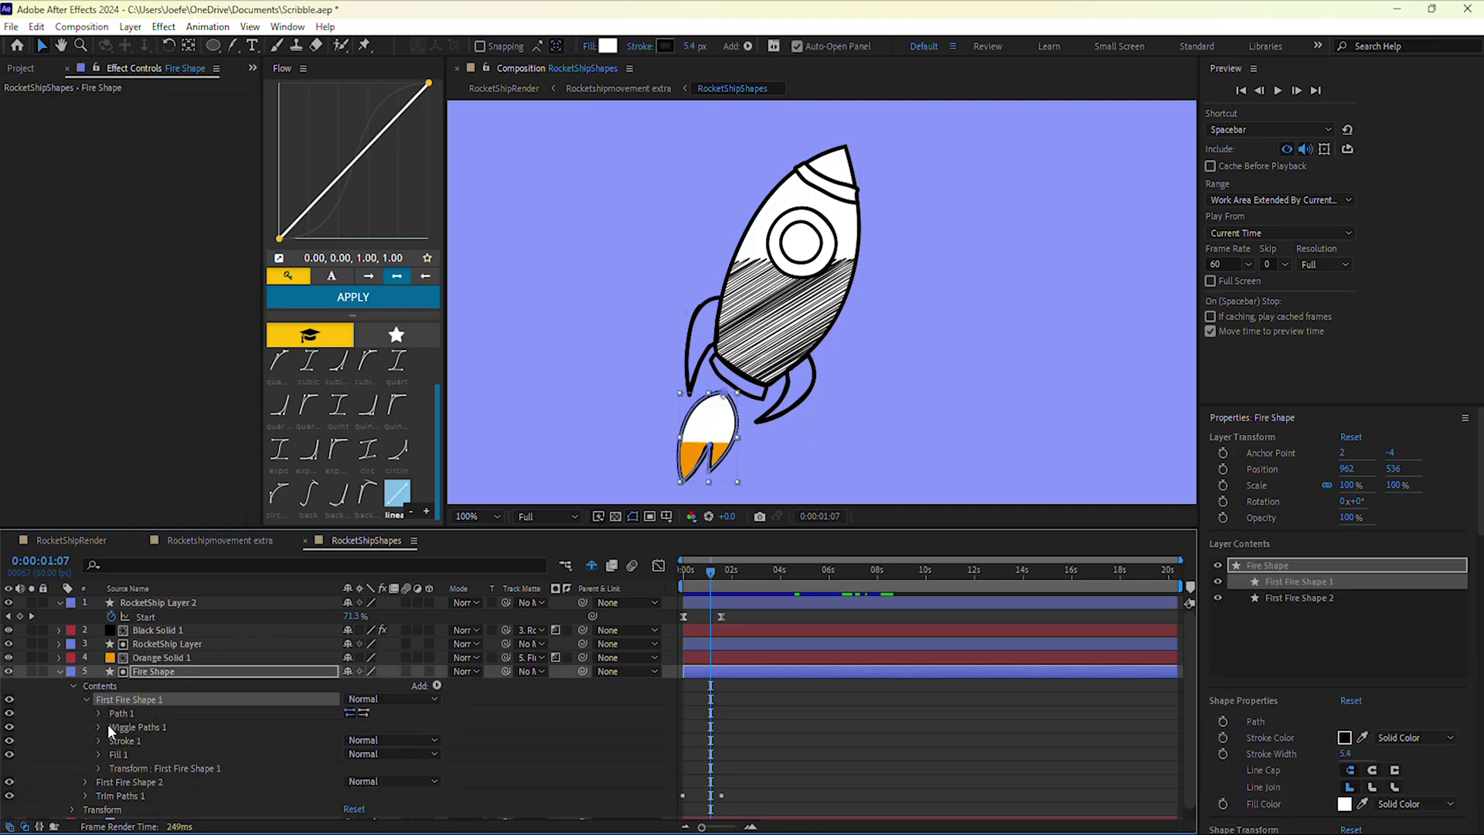
left_click(163, 727)
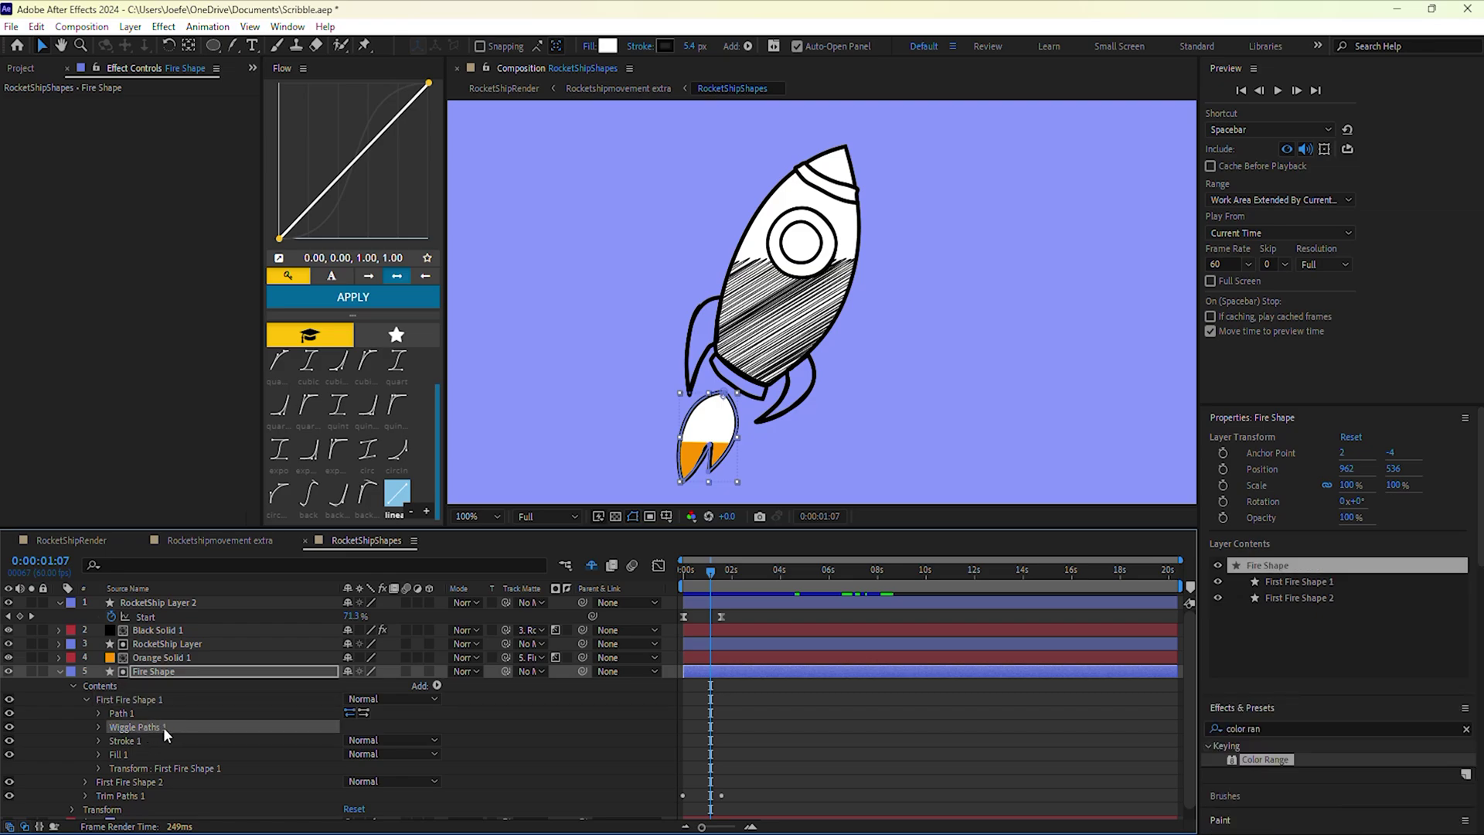
left_click(85, 699)
Step: Examine First Fire Shape 2 in the Fire Shape layer, including its Wiggle Paths 1 and Trim Paths 1
left_click(108, 713)
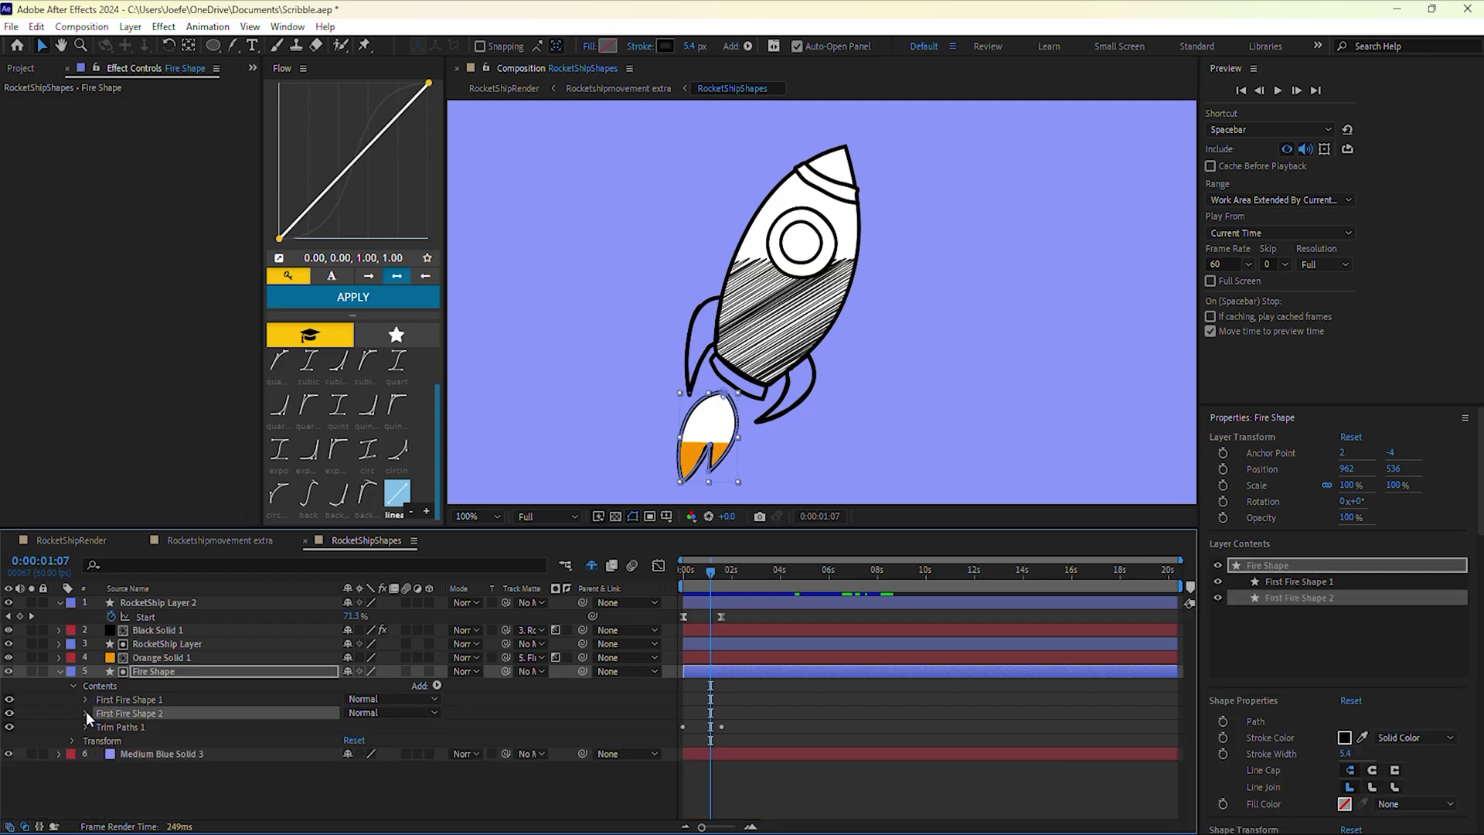
left_click(86, 712)
left_click(123, 739)
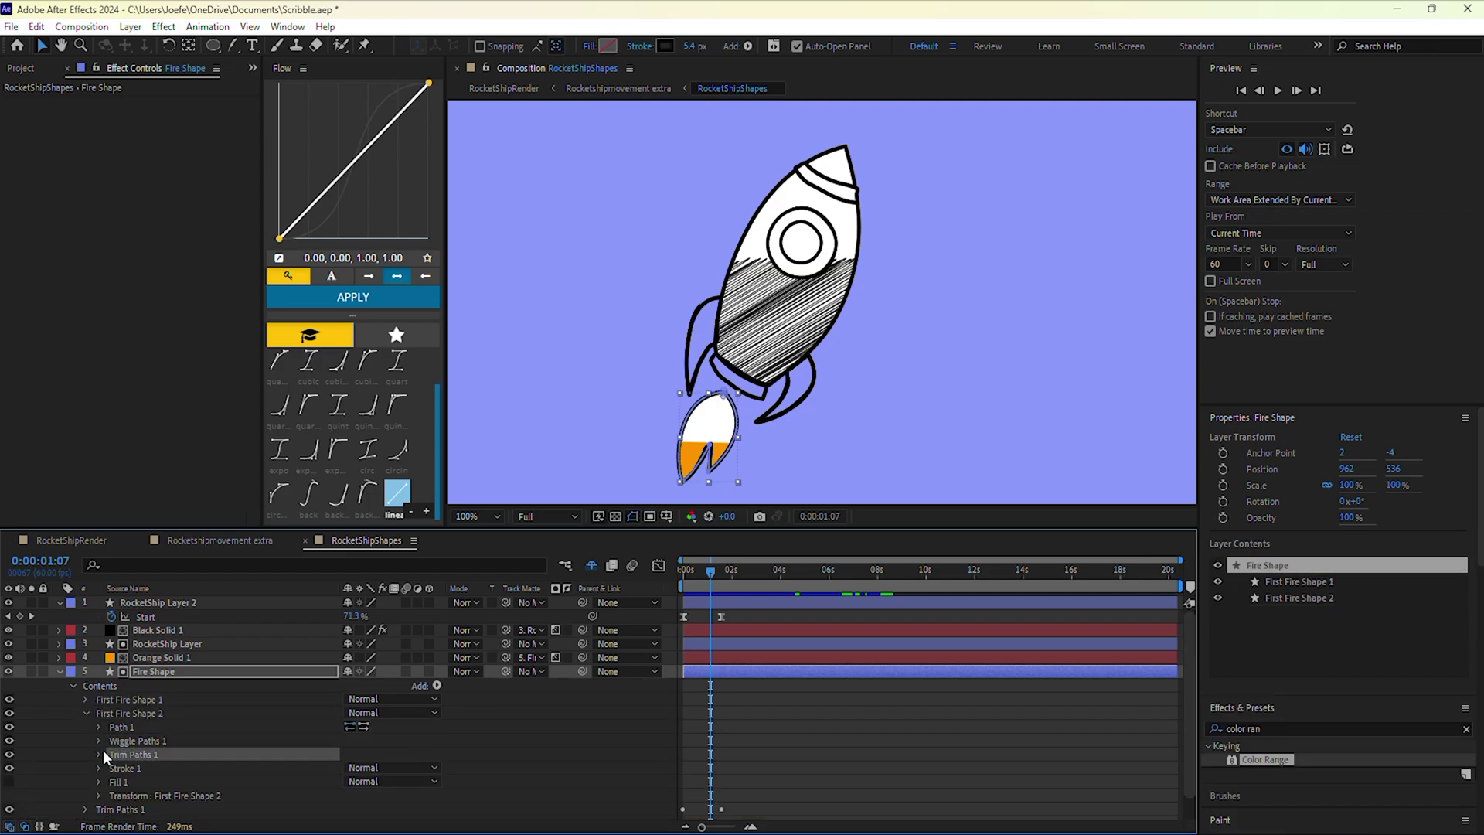
left_click(104, 750)
left_click(100, 752)
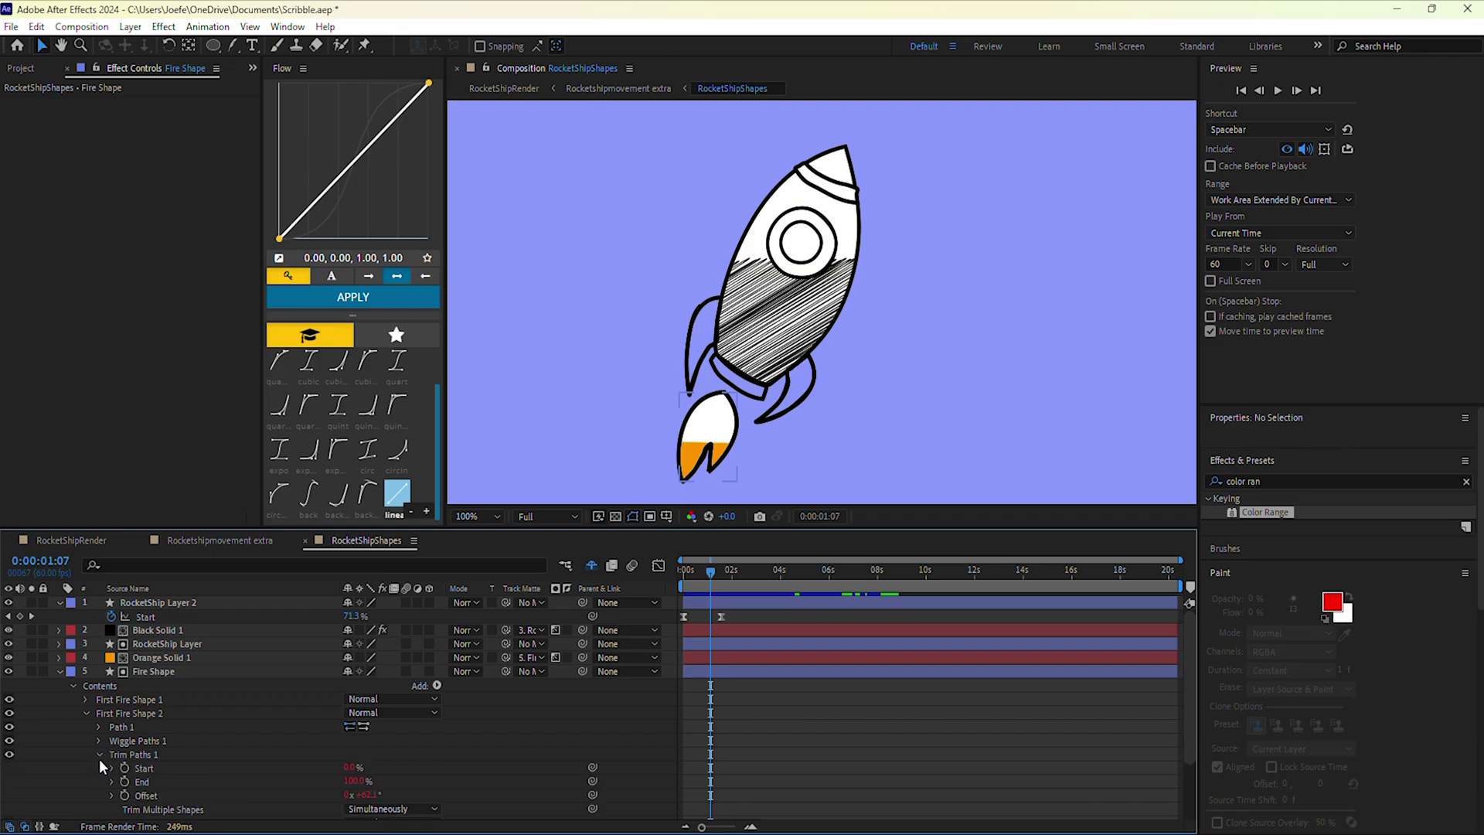
left_click(86, 711)
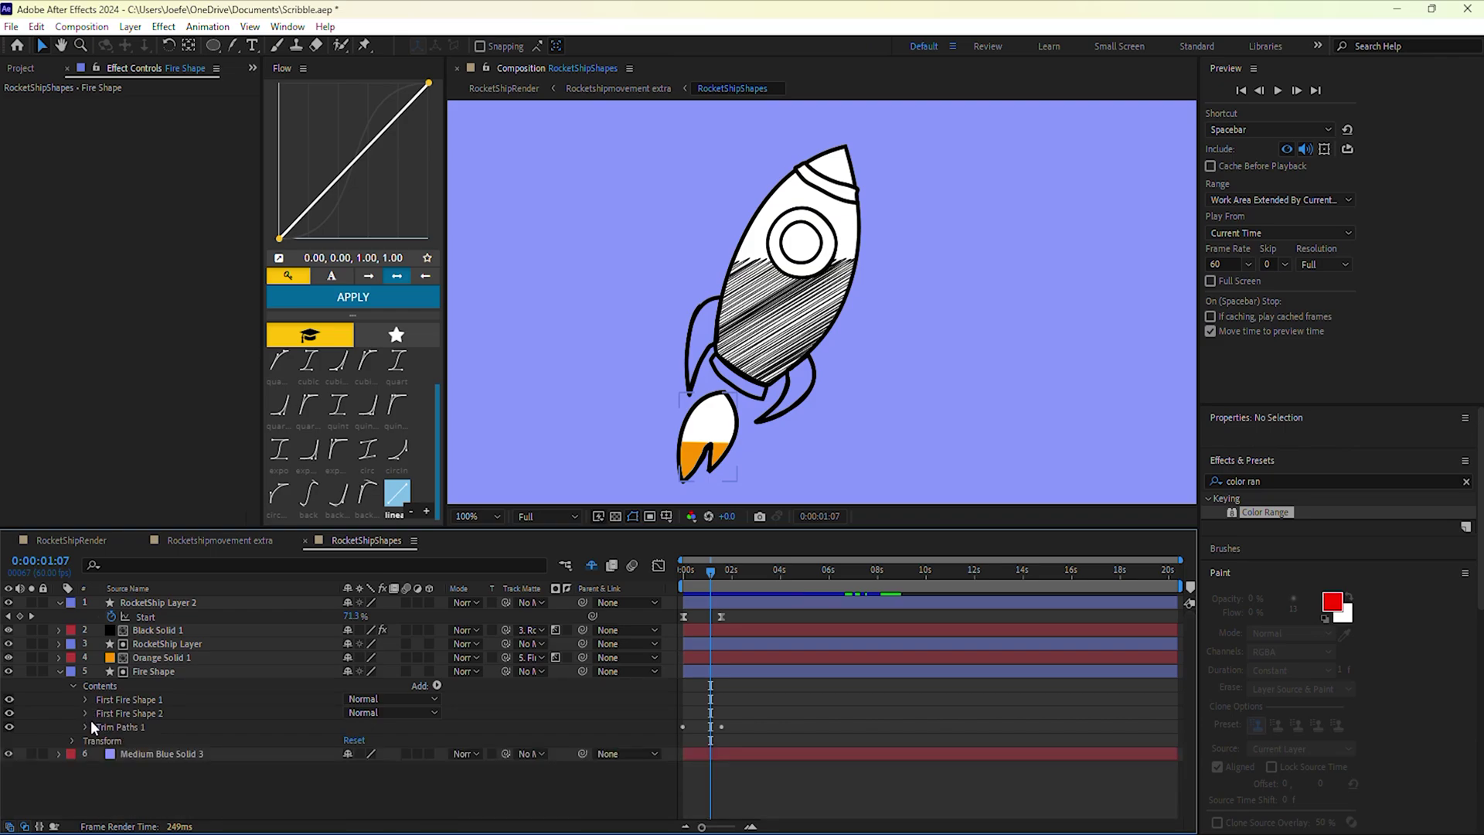
Step: Examine Fire Shape's own Trim Paths 1 and reveal the keyframes of all layers from RocketShip Layer 2 to Fire Shape
left_click(116, 727)
left_click(87, 726)
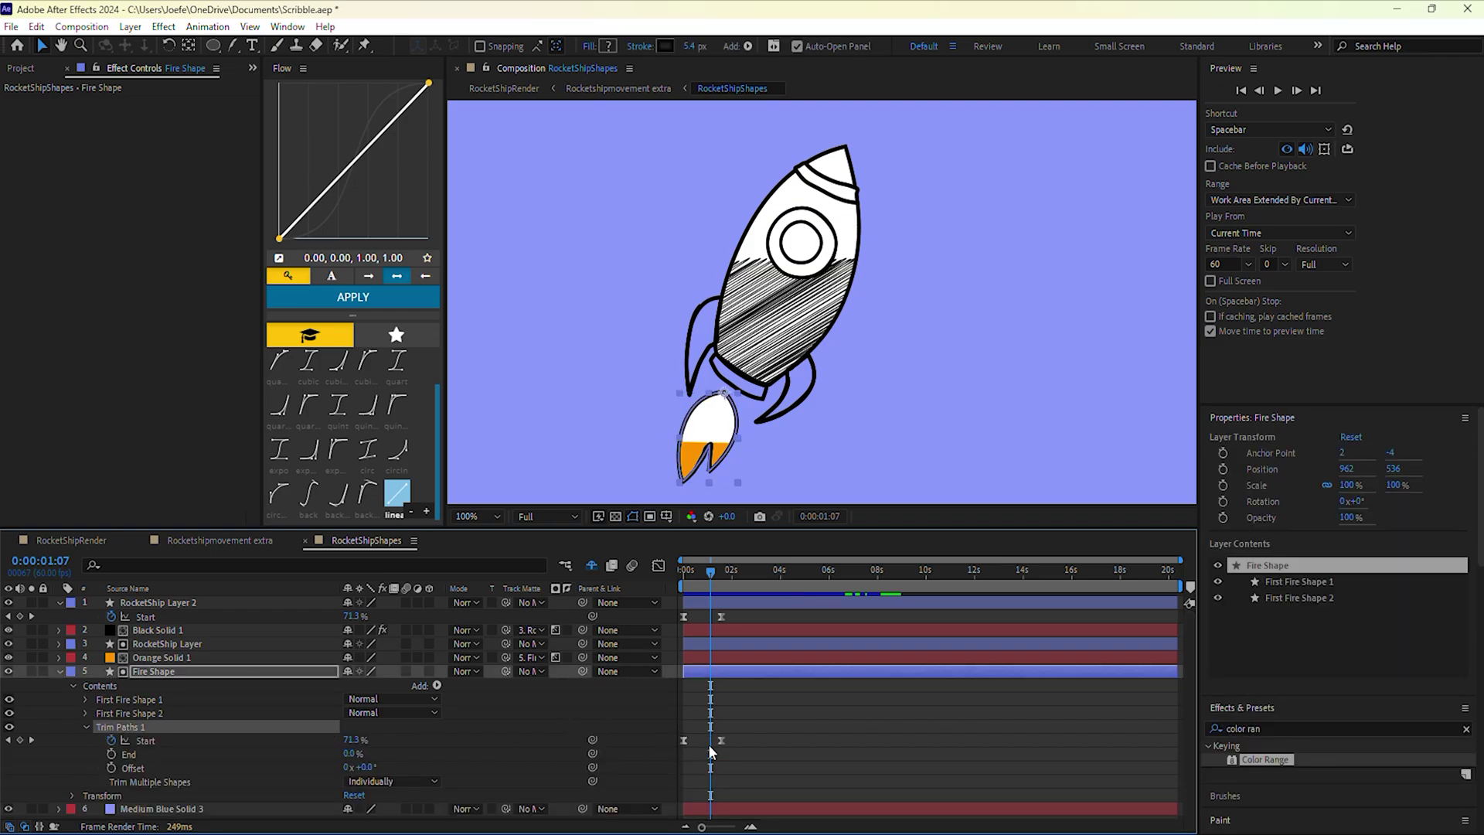
left_click(716, 602, "shift")
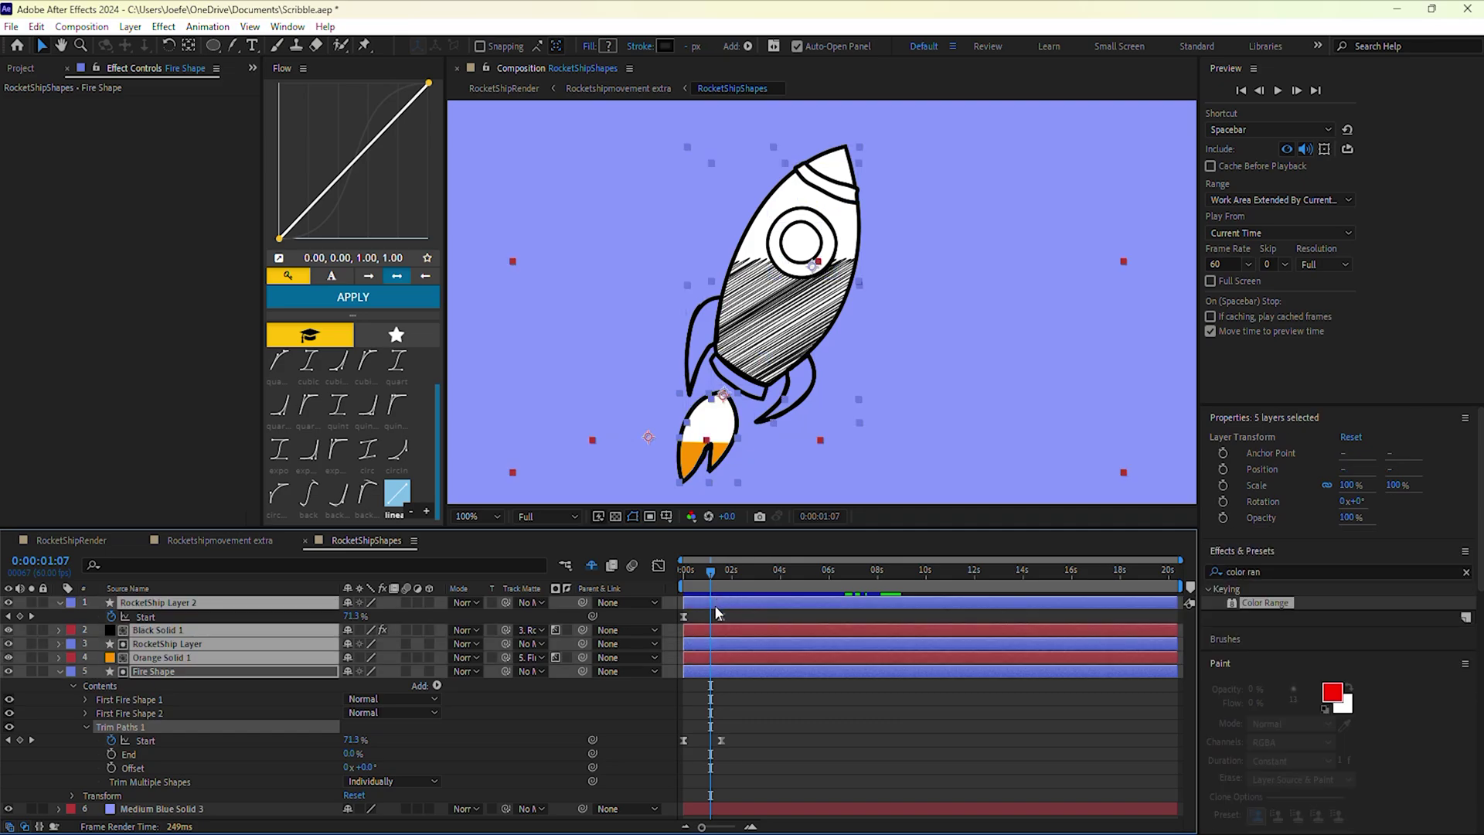
key("u")
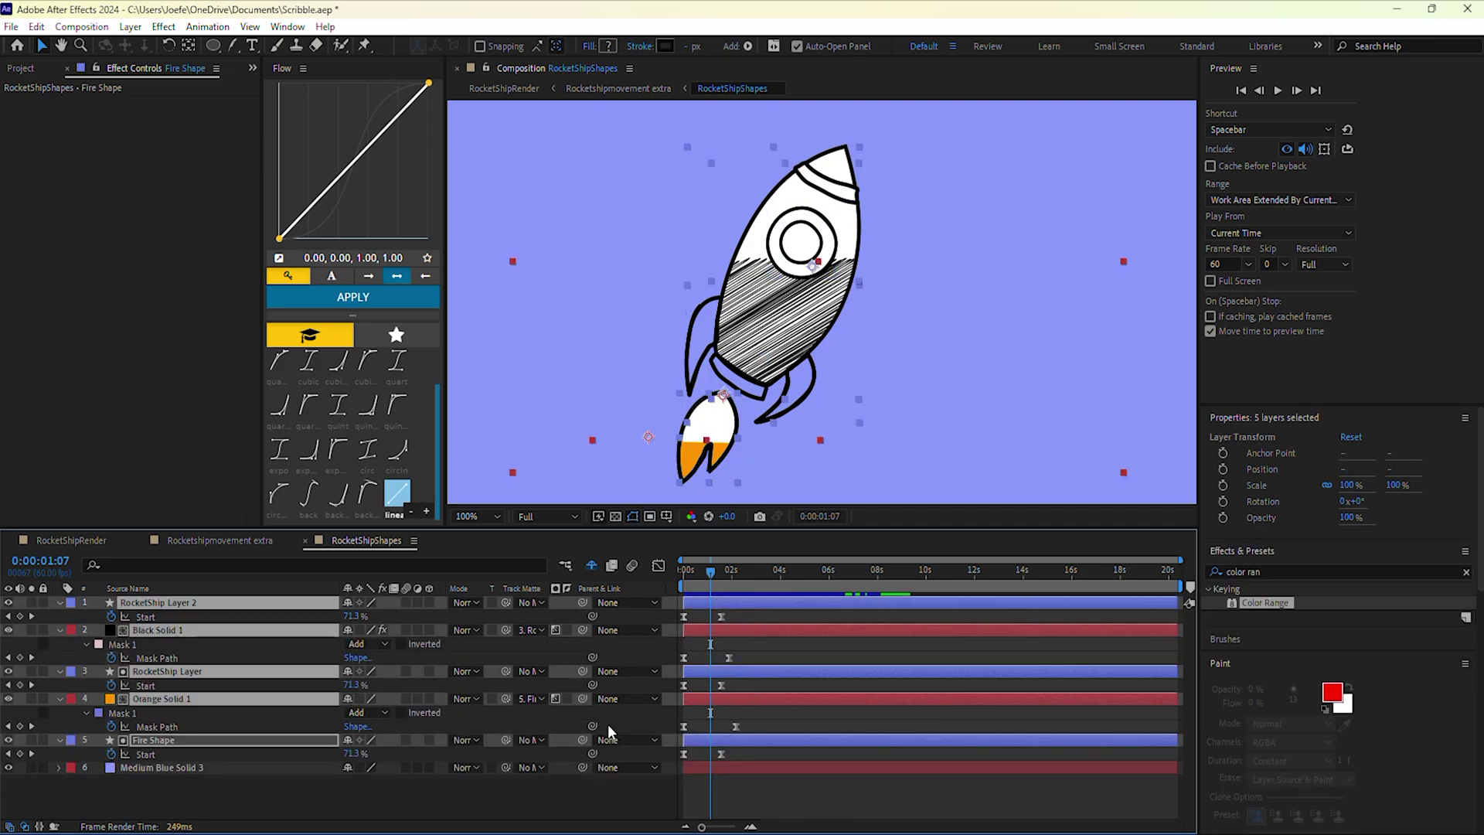
Step: Hide the blue background solids in RocketShipShapes and Rocketshipmovement extra, and check RocketShipRender's Wiggle - position and Color Range effects
left_click(233, 786)
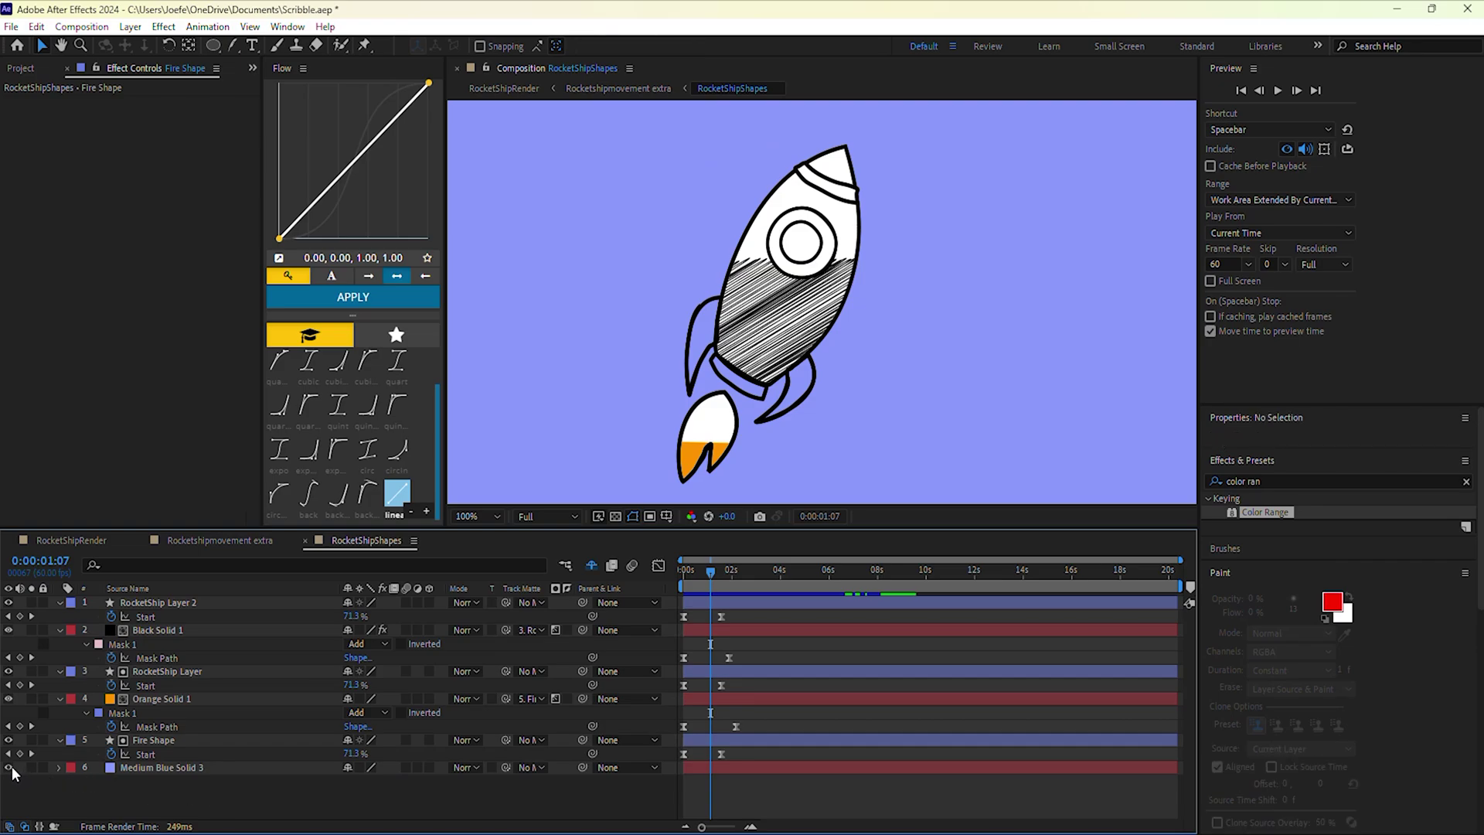
left_click(10, 766)
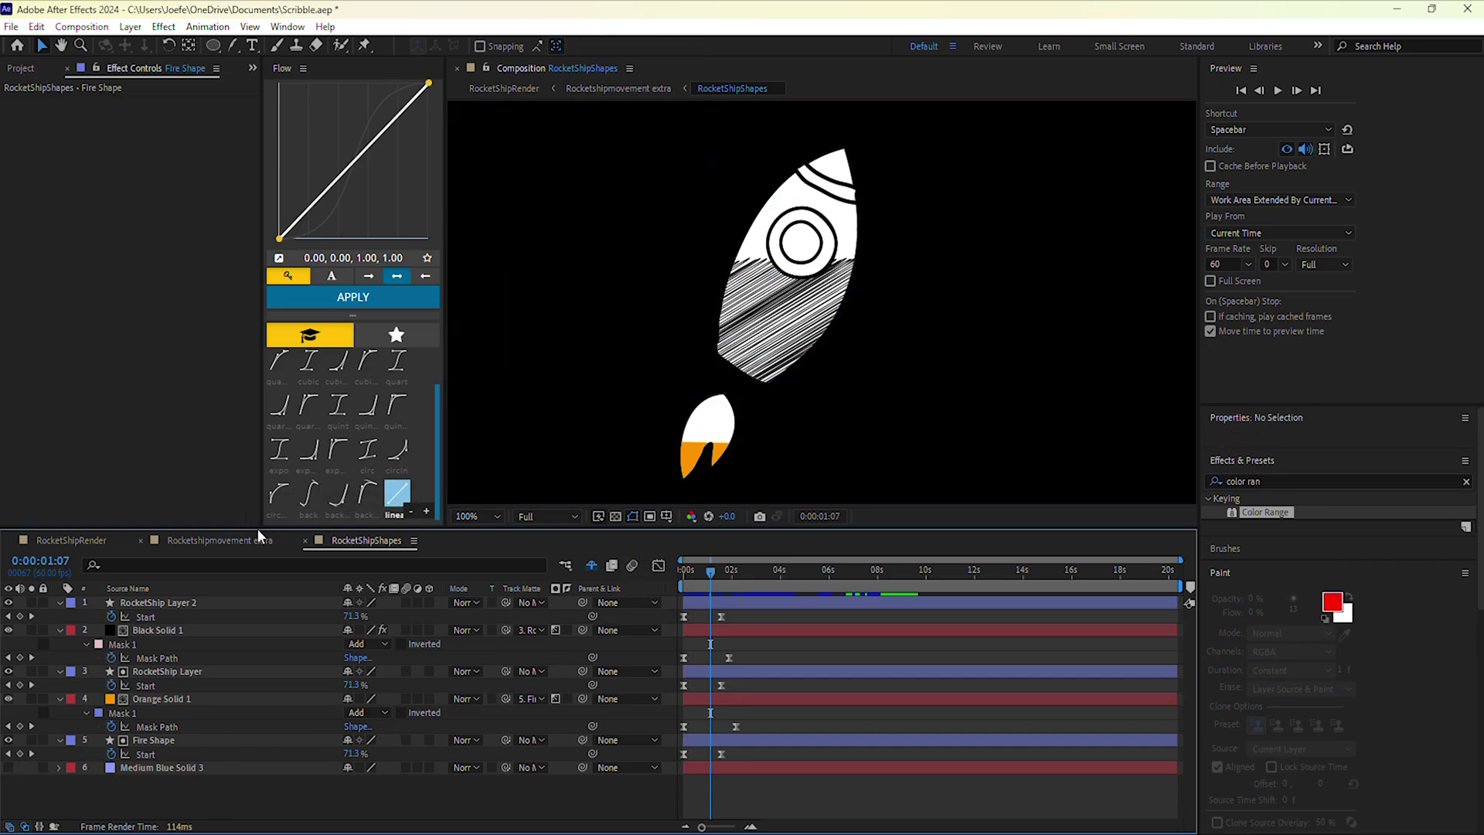
left_click(234, 538)
left_click(87, 98)
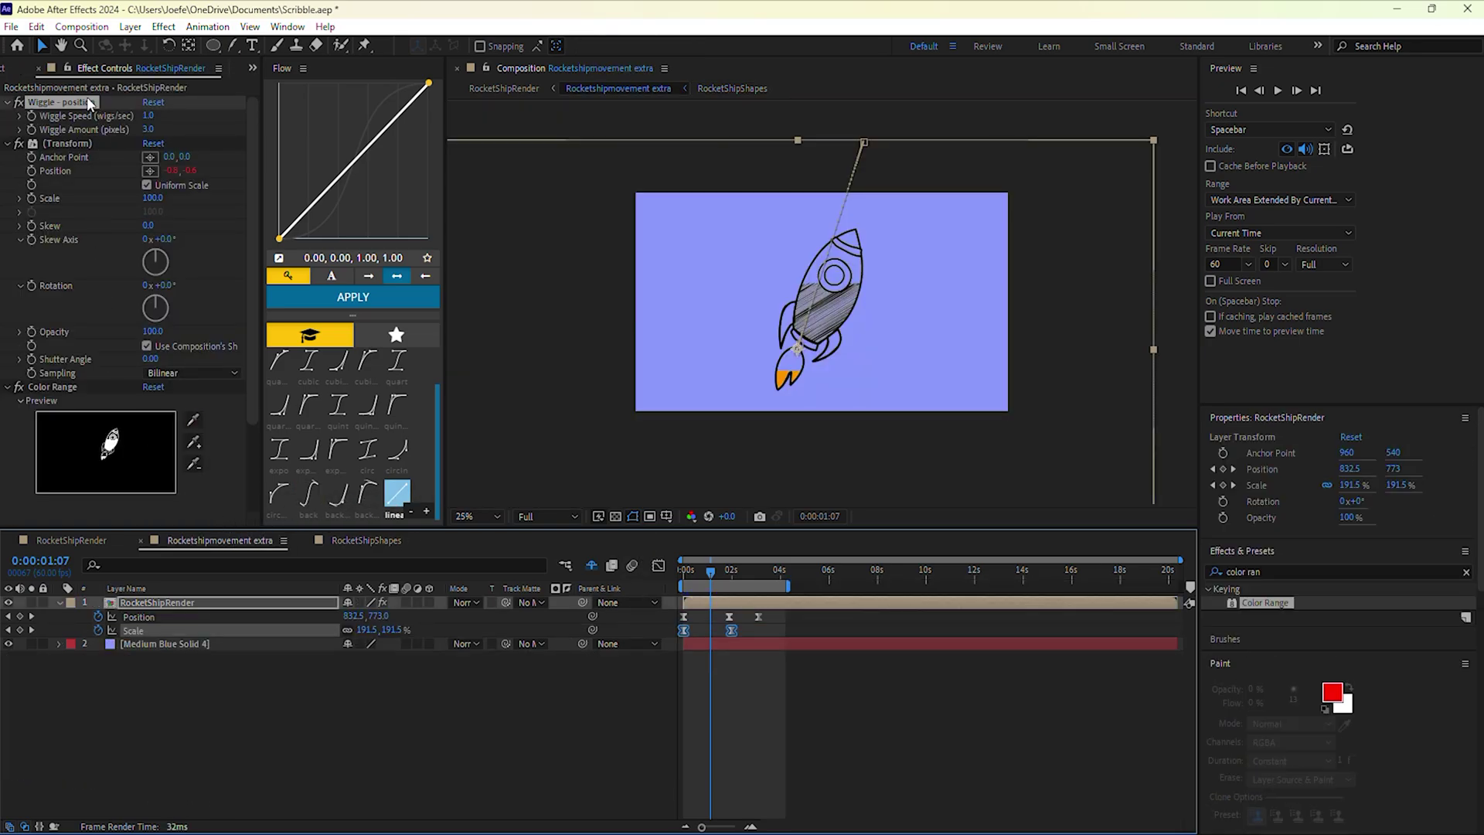
left_click(52, 386)
left_click(11, 645)
Step: Examine the Posterize Time effect on RocketShipFinal in the RocketShipRender composition
left_click(87, 540)
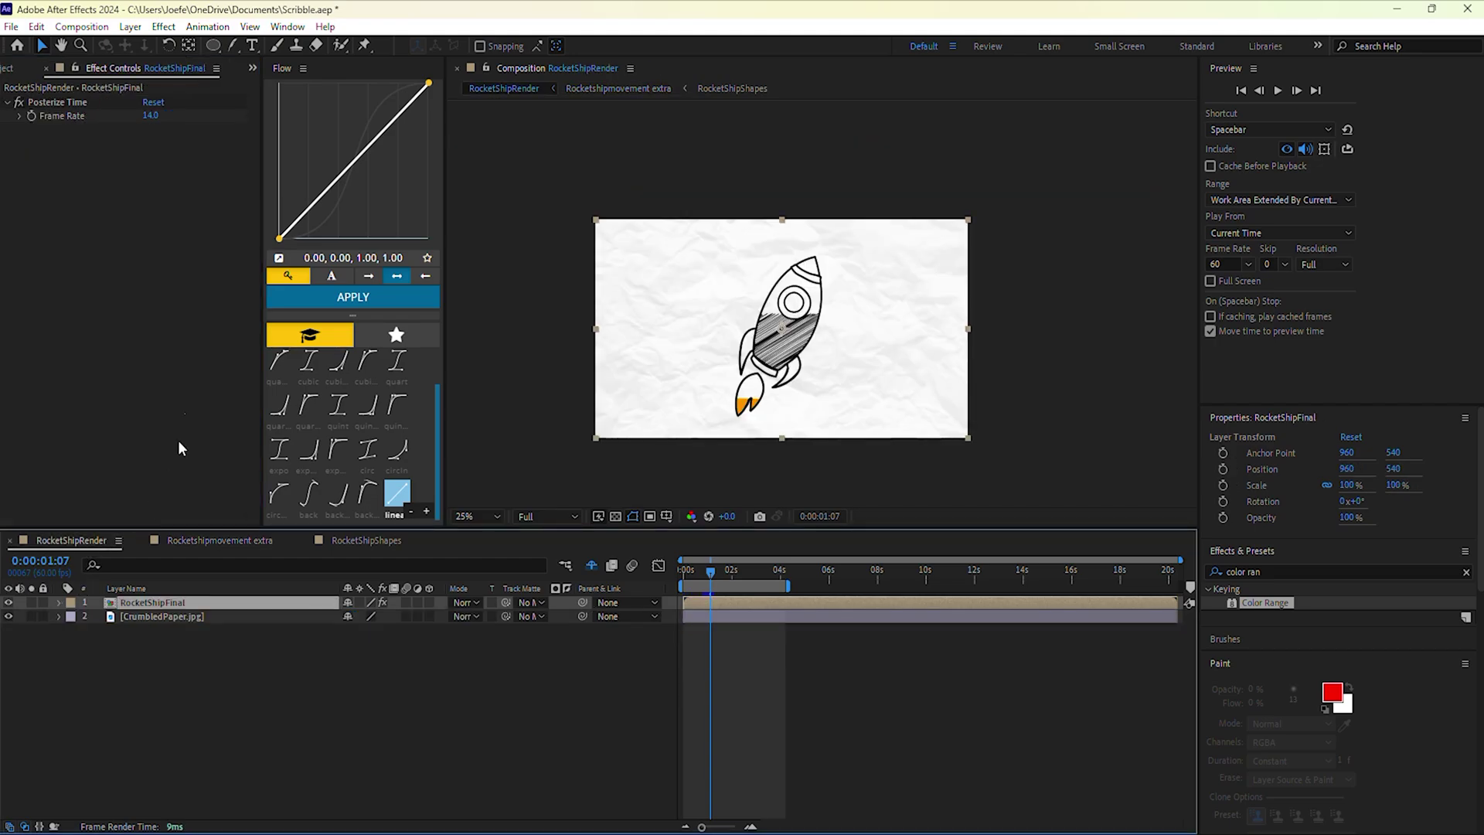
left_click(61, 101)
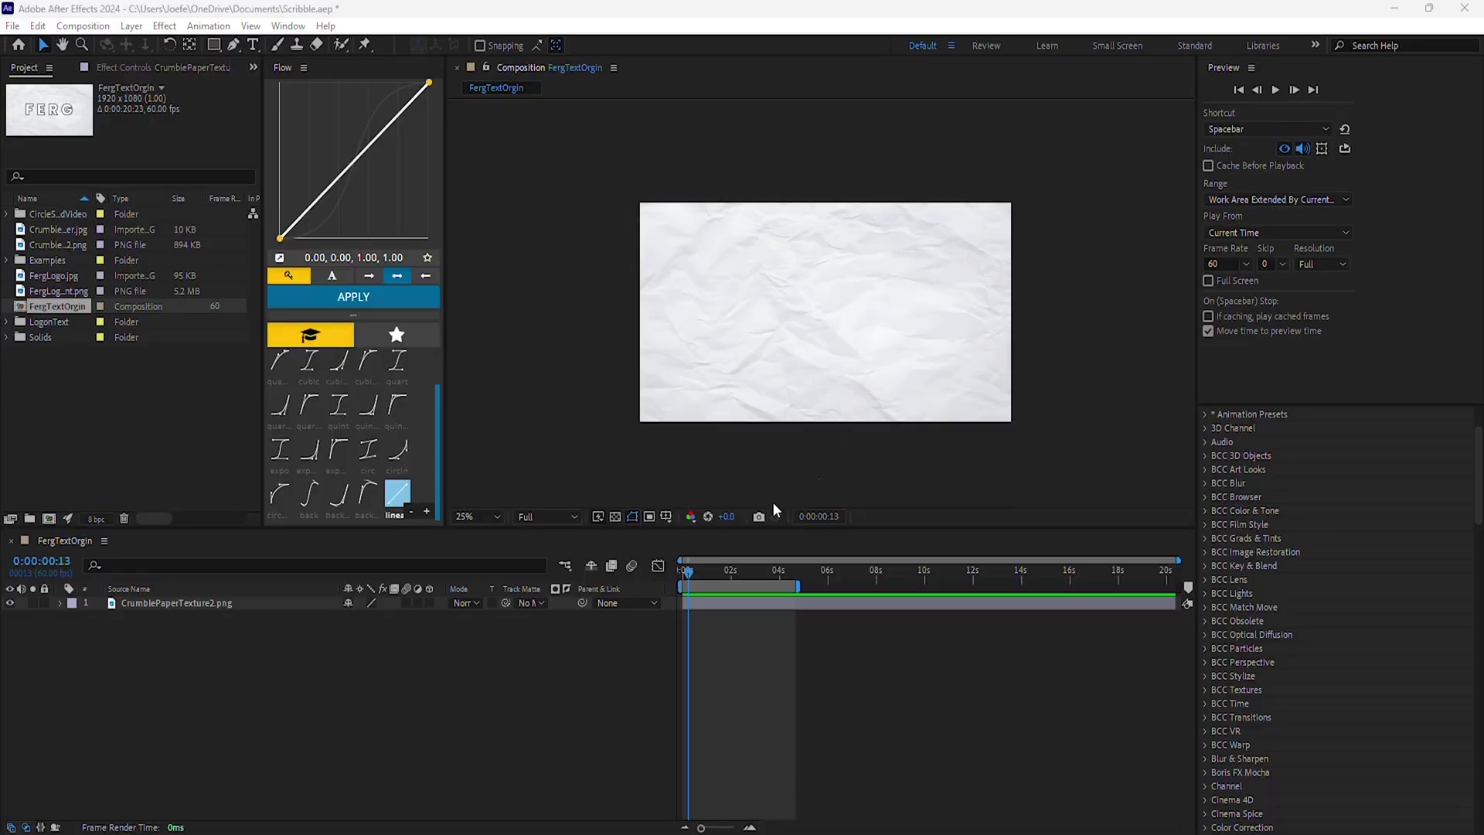
Step: Create a text layer reading FERG above the crumpled paper in the FergTextOrgin composition
left_click(198, 608)
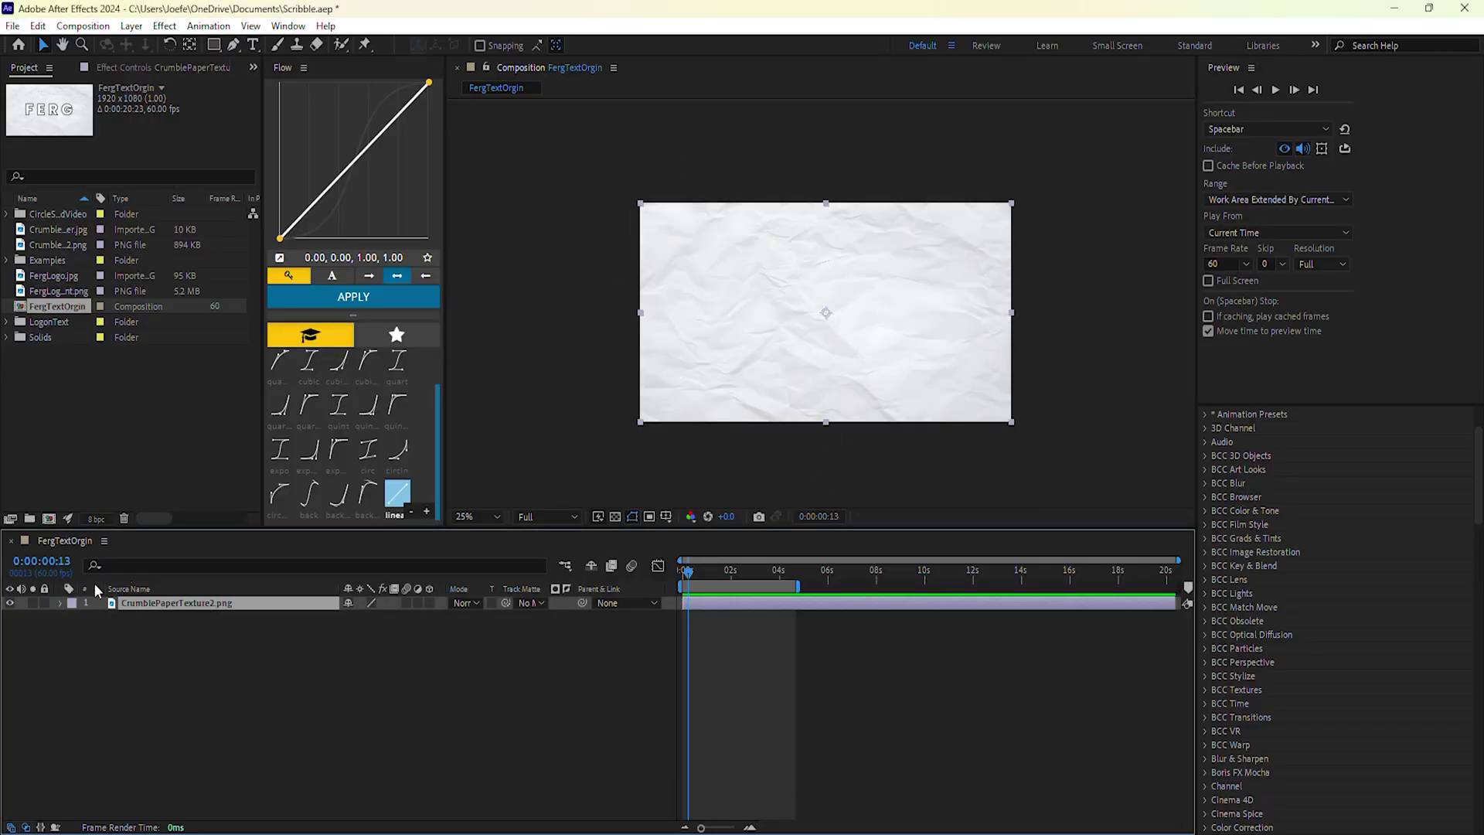
right_click(249, 669)
mouse_move(348, 467)
left_click(475, 493)
type("FERG")
Step: Center the FERG text horizontally and vertically in the composition
left_click_drag(1478, 473, 1478, 765)
left_click(1239, 744)
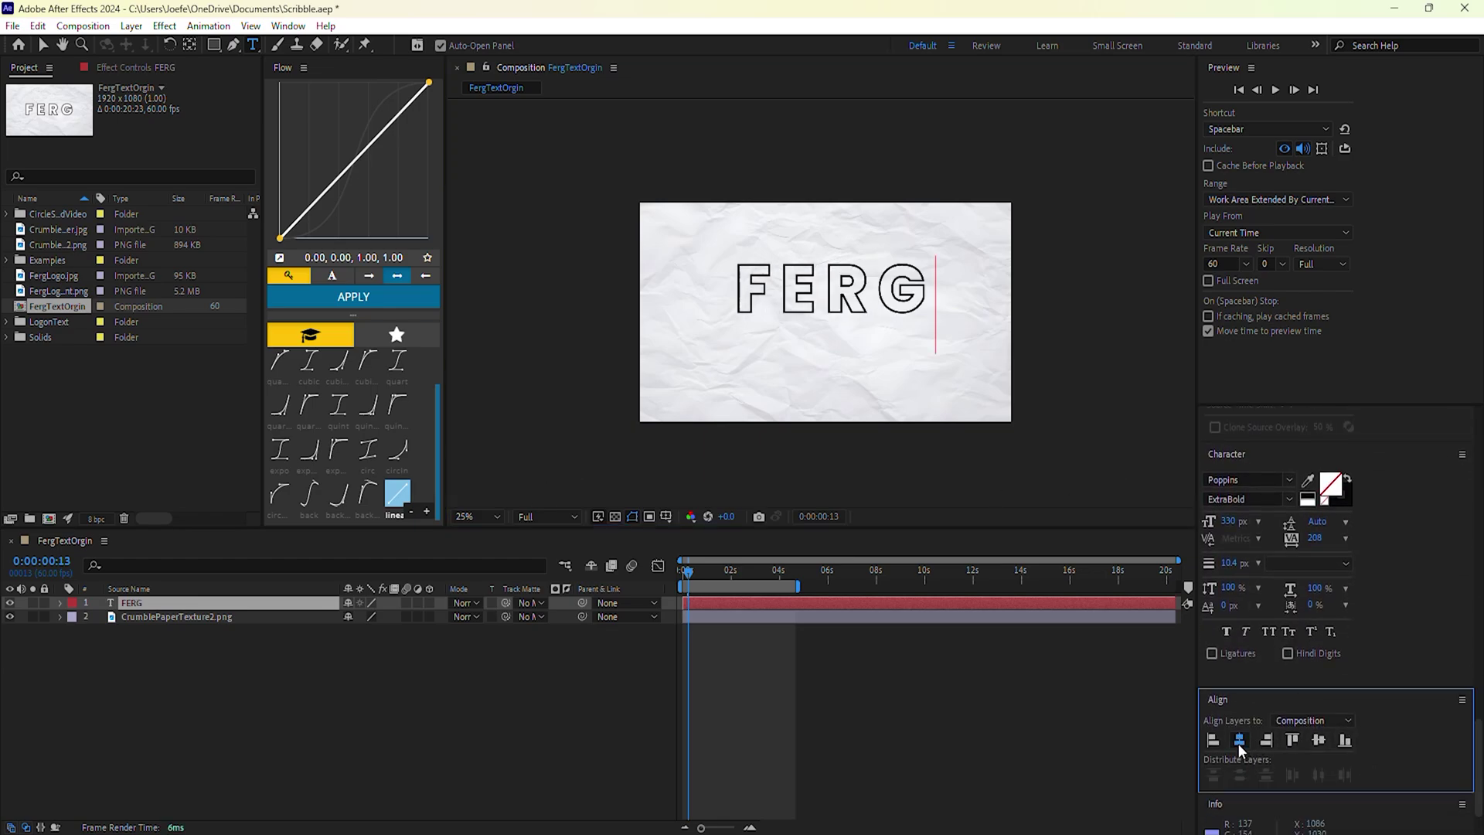
left_click(1318, 740)
Step: Review the FERG text's stroke, stroke width and tracking settings, and switch back to the Selection tool
scroll(1461, 673, "up", 10)
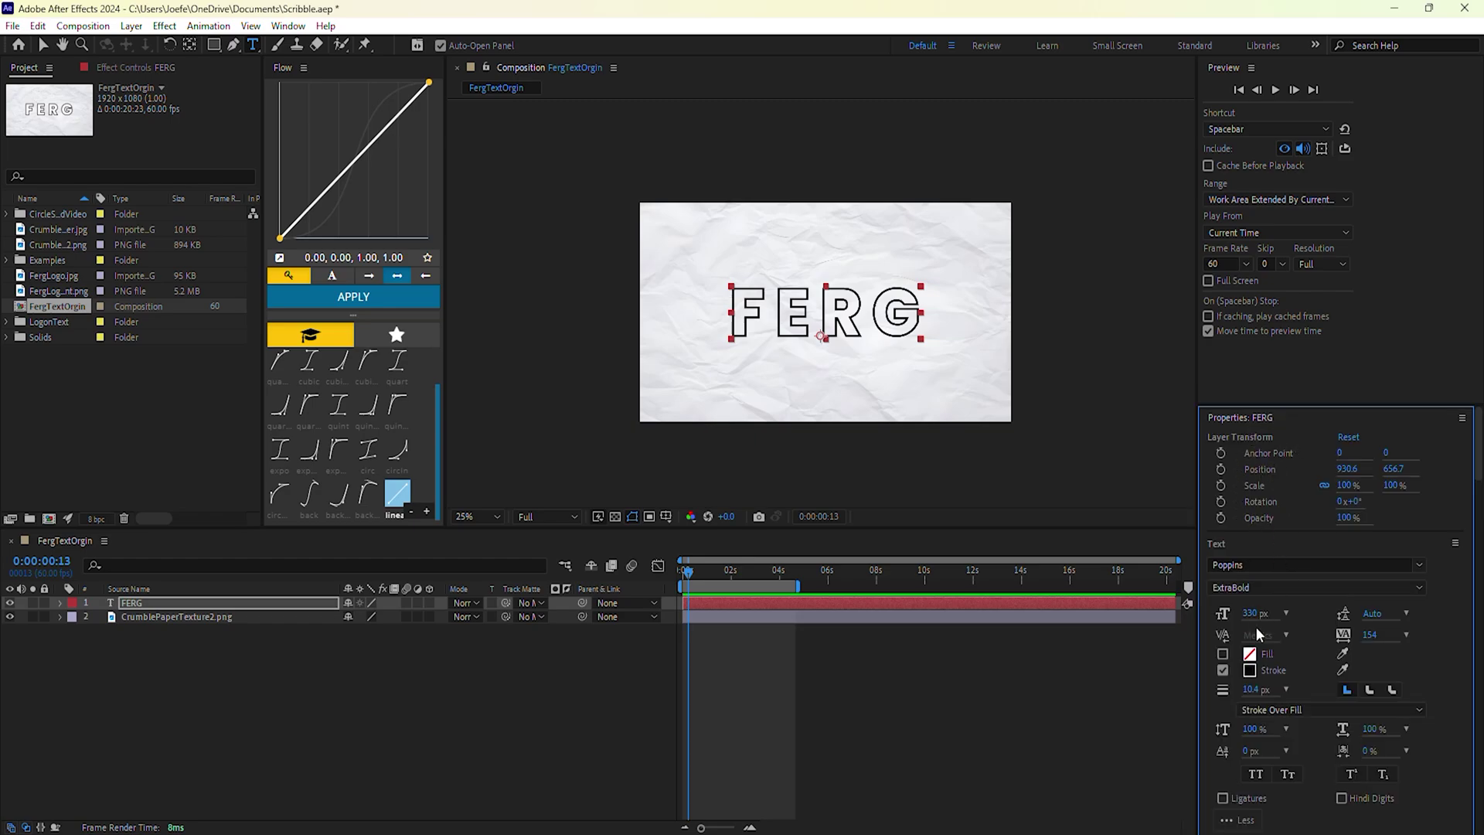
left_click(1223, 670)
left_click(1223, 670)
mouse_move(1250, 690)
left_mouse_down()
mouse_move(1296, 689)
mouse_move(1235, 697)
left_mouse_up()
mouse_move(1370, 635)
left_mouse_down()
mouse_move(1270, 639)
mouse_move(1345, 642)
left_mouse_up()
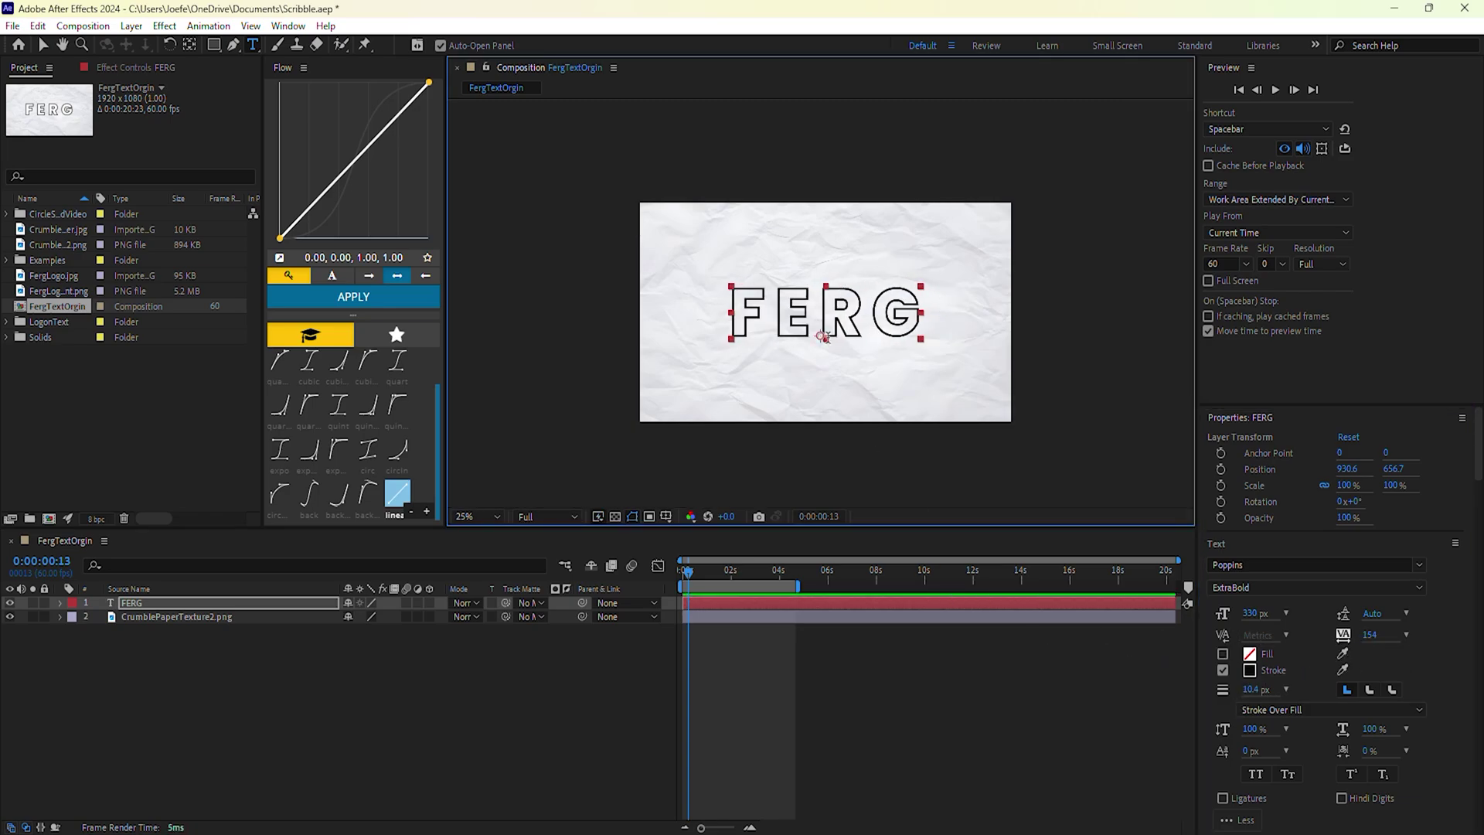
key("v")
Step: Create a shape layer from the FERG text
right_click(730, 599)
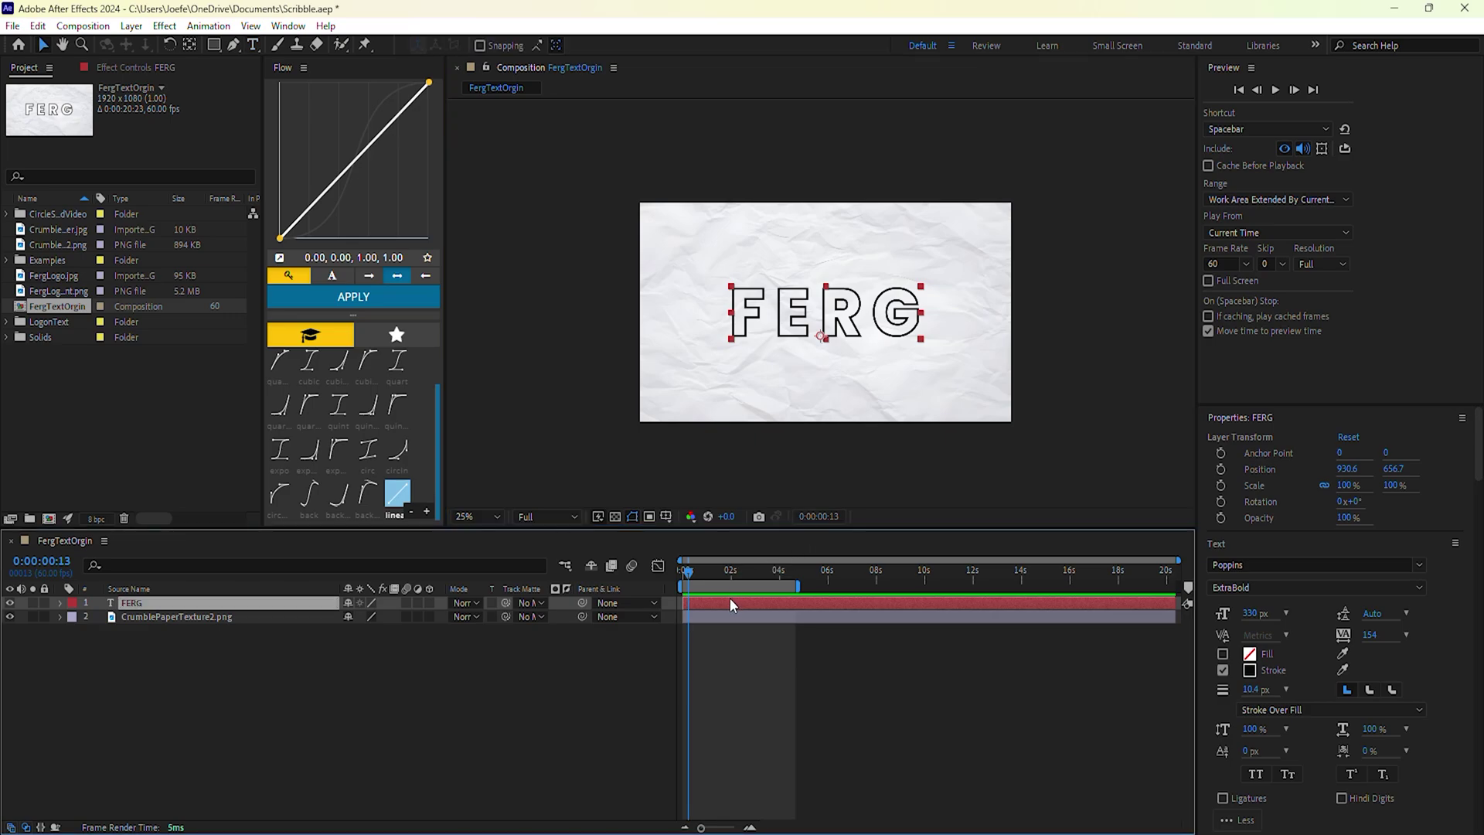
mouse_move(781, 448)
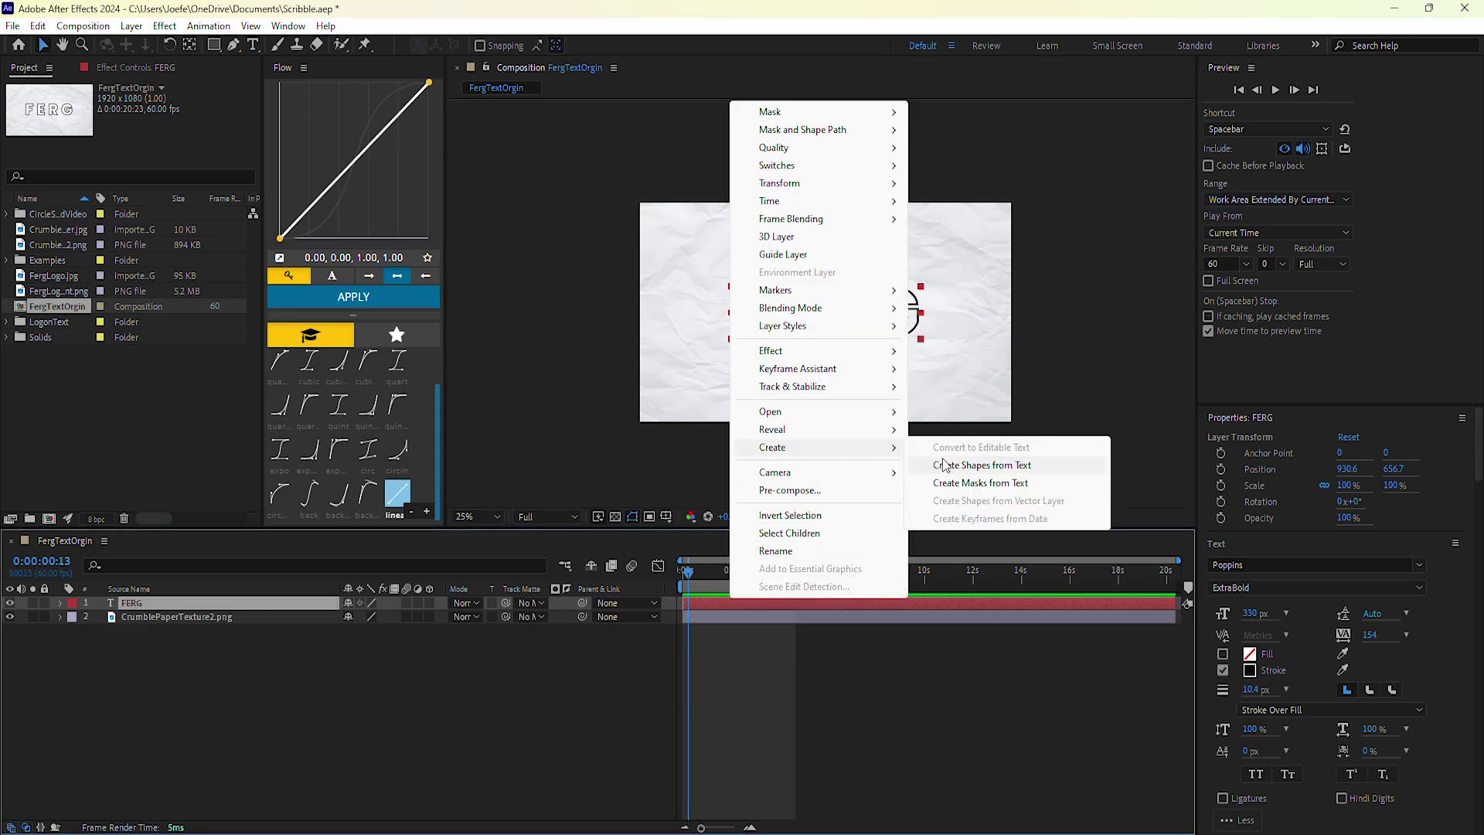
left_click(948, 466)
Step: Create a masked solid from the original FERG text layer
left_click(732, 615)
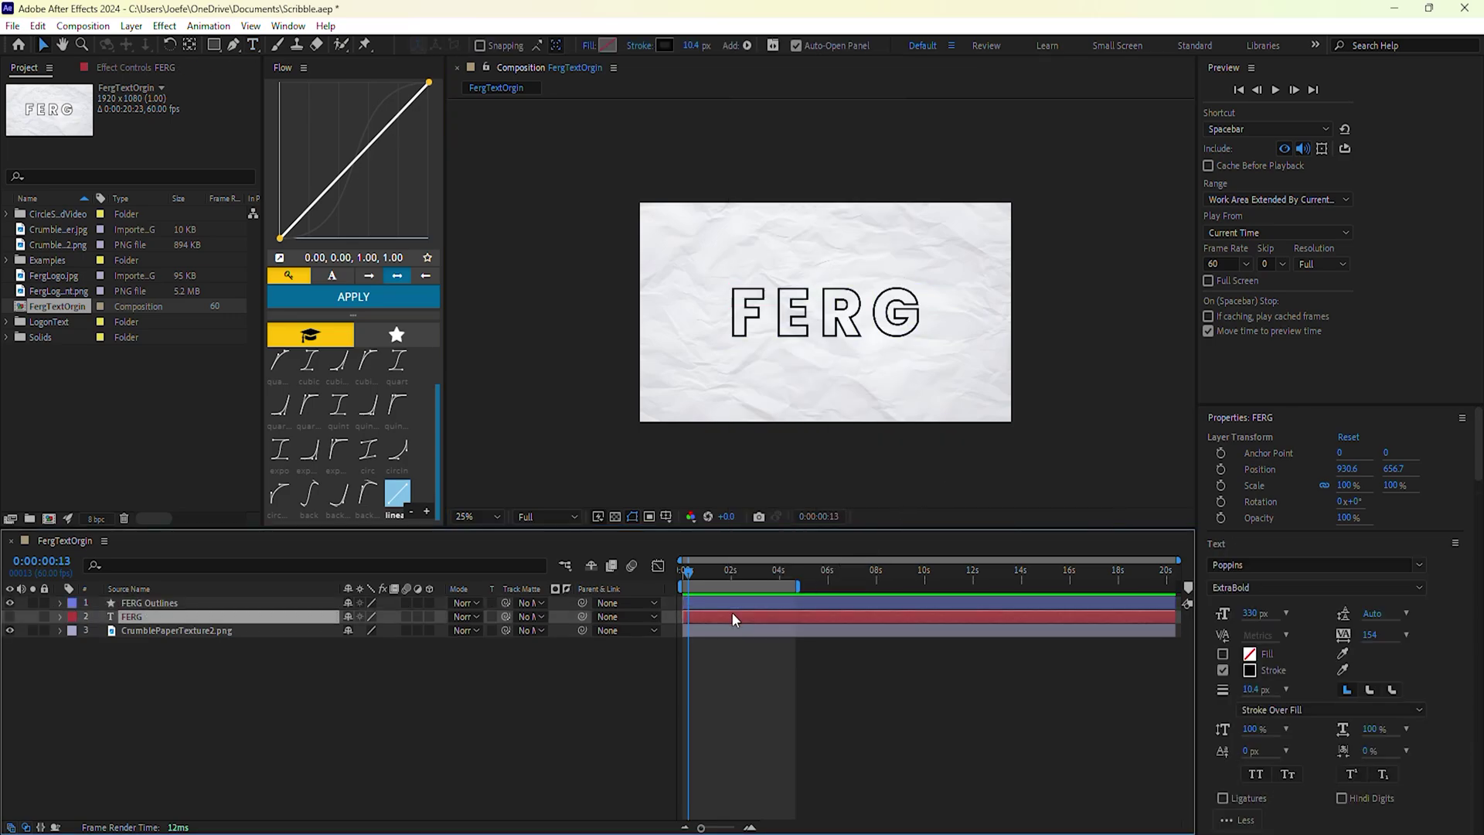
right_click(731, 615)
mouse_move(782, 462)
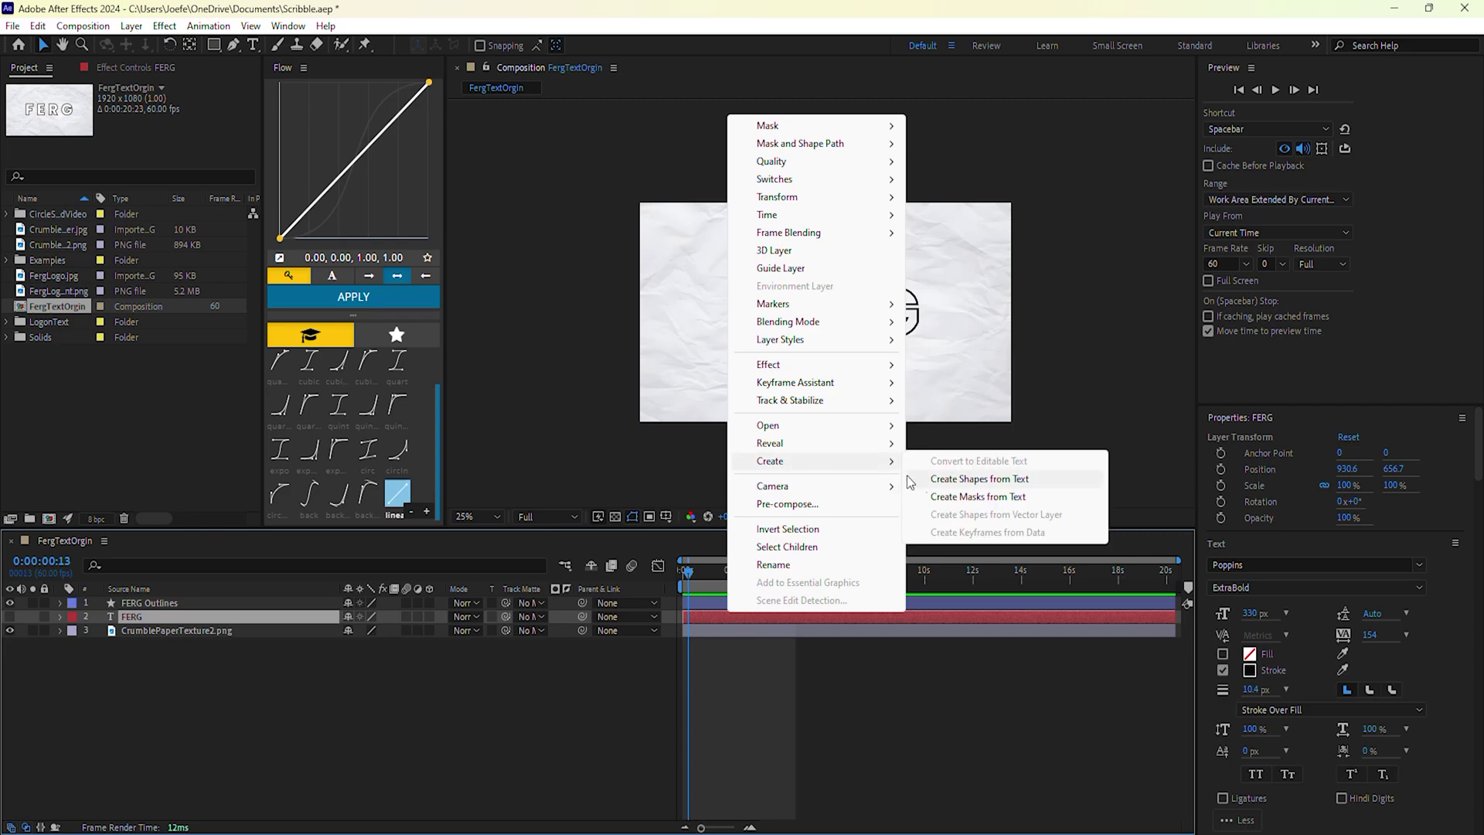
left_click(949, 498)
Step: Delete the original FERG text layer and keep the masked solid above the FERG Outlines shape layer
left_click(179, 631)
key("Delete")
left_click_drag(178, 618, 207, 605)
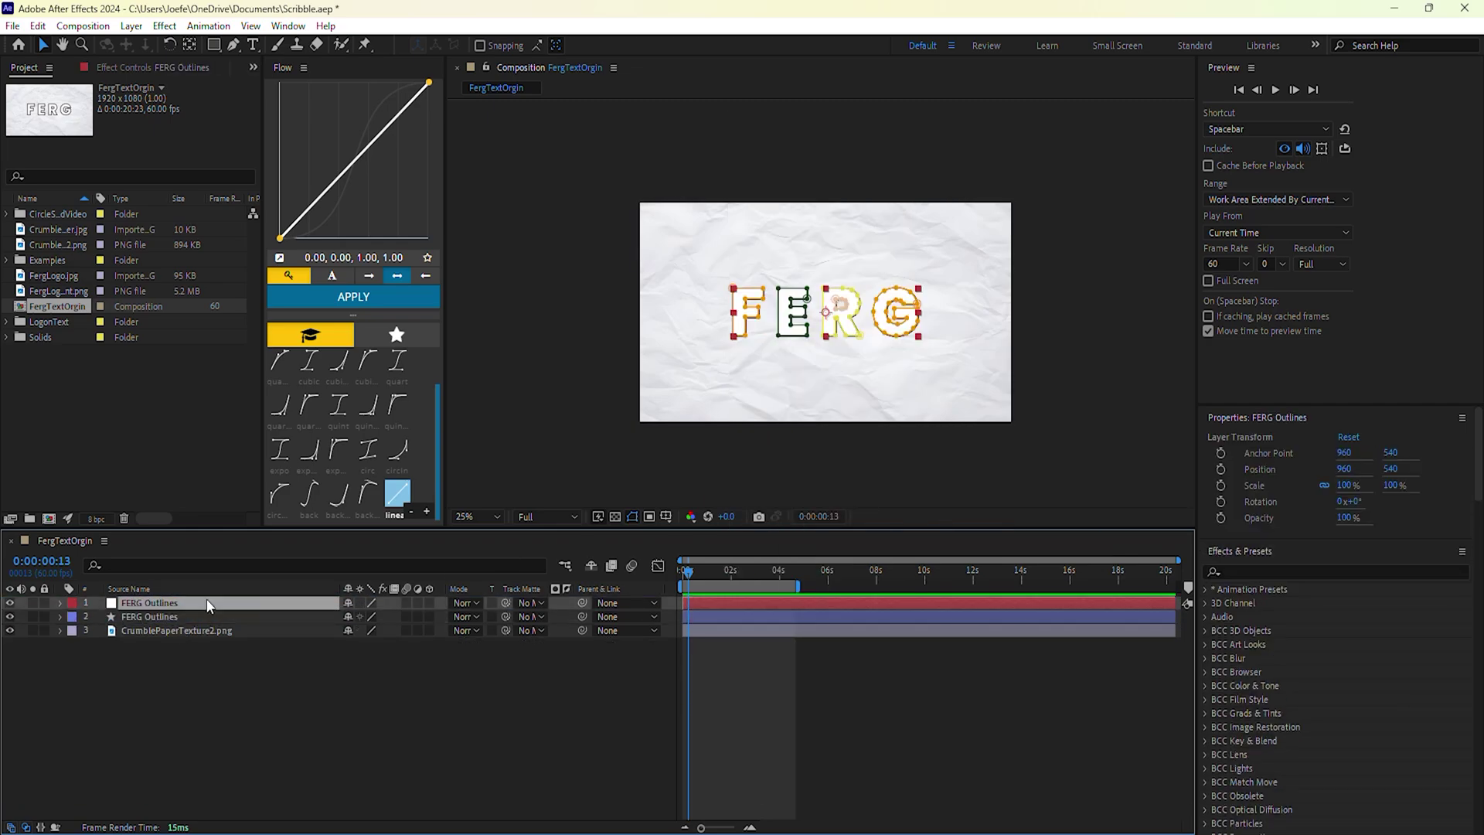
Step: Reveal the contents of the FERG Outlines shape layer and check its F, E, R and G groups
left_click(166, 616)
left_click(60, 616)
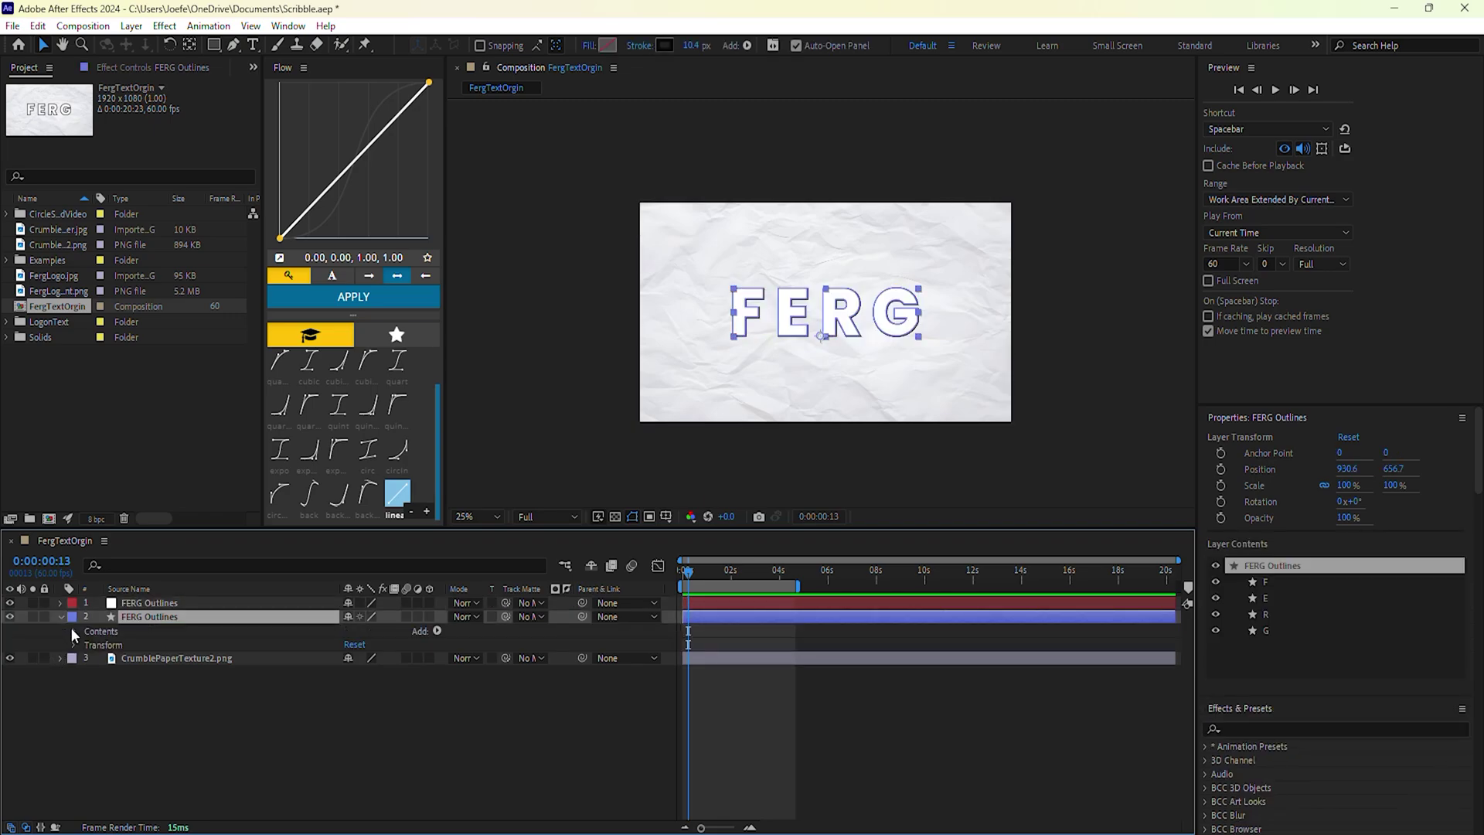
left_click(75, 631)
left_click(102, 645)
left_click(125, 658)
left_click(134, 673)
left_click(133, 686)
Step: Examine the F group's path, Stroke 1, Fill 1 and Transform
left_click(86, 645)
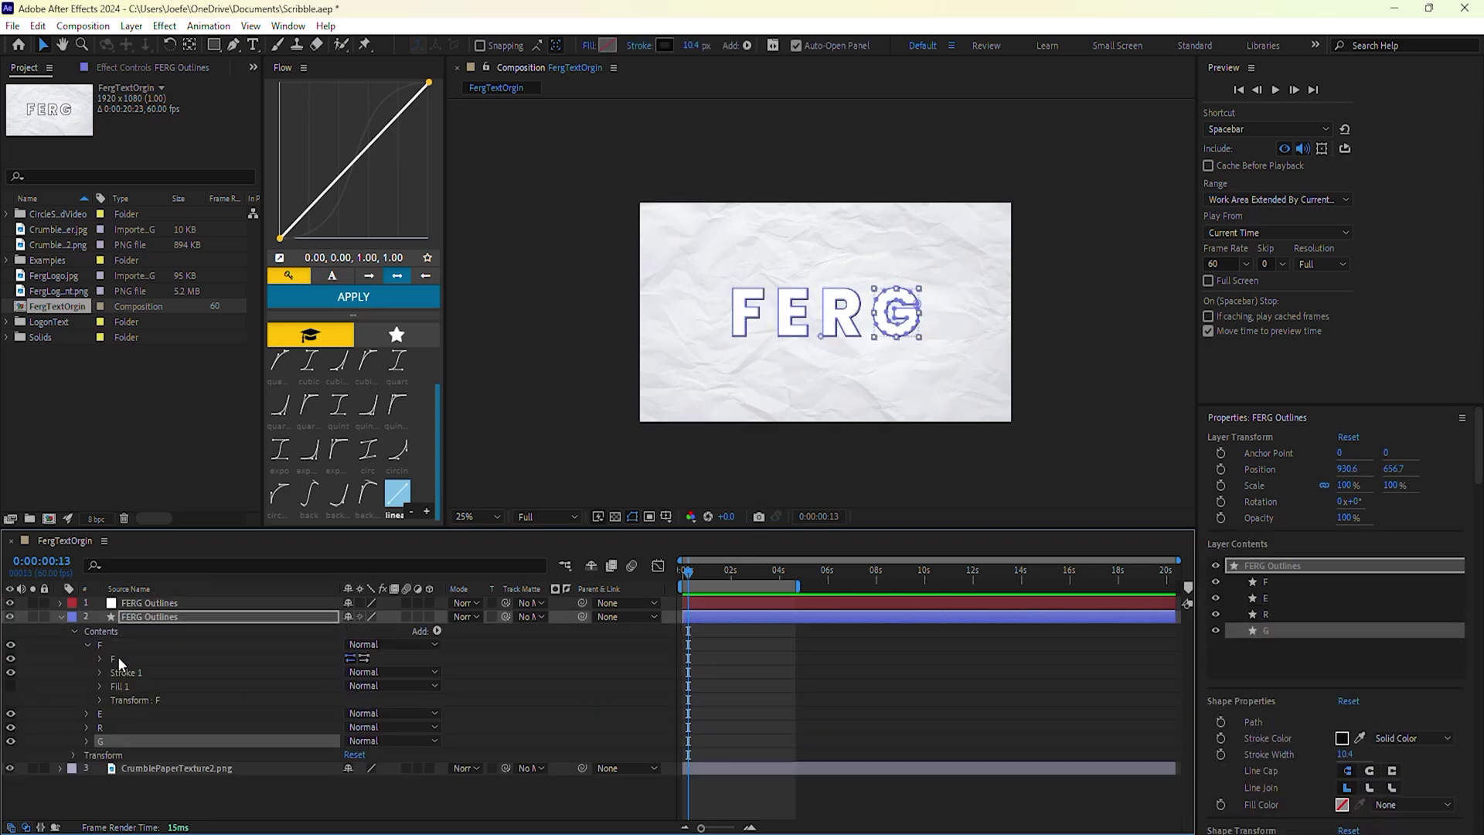
left_click(127, 659)
left_click(126, 672)
left_click(122, 687)
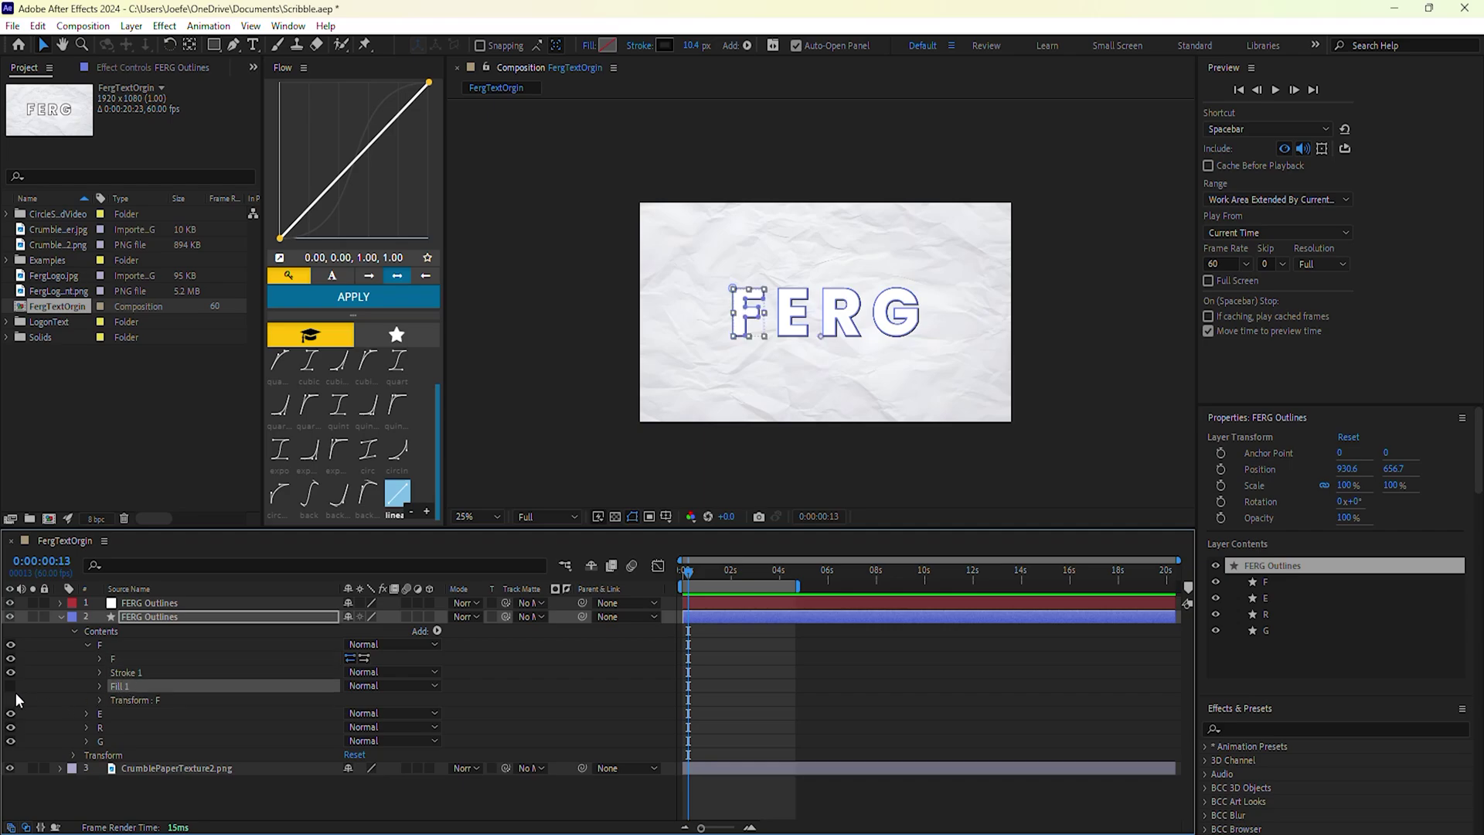
left_click(10, 686)
left_click(131, 699)
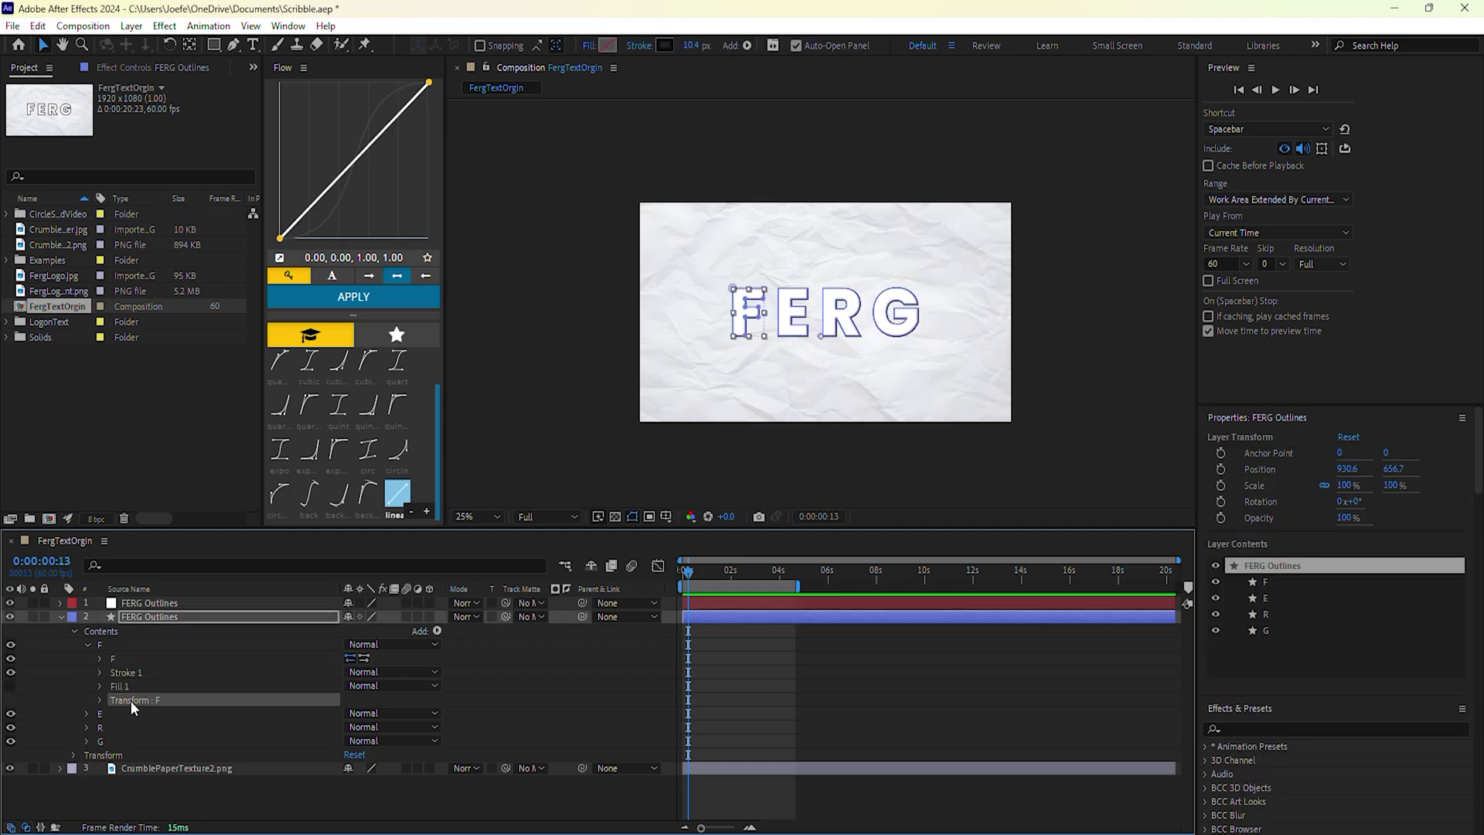
Step: Examine the contents of the other letter groups and leave F, E, R and G all collapsed
left_click(88, 647)
left_click(87, 659)
left_click(117, 674)
left_click(119, 686)
left_click(116, 700)
left_click(114, 714)
left_click(86, 659)
double_click(85, 673)
left_click(84, 687)
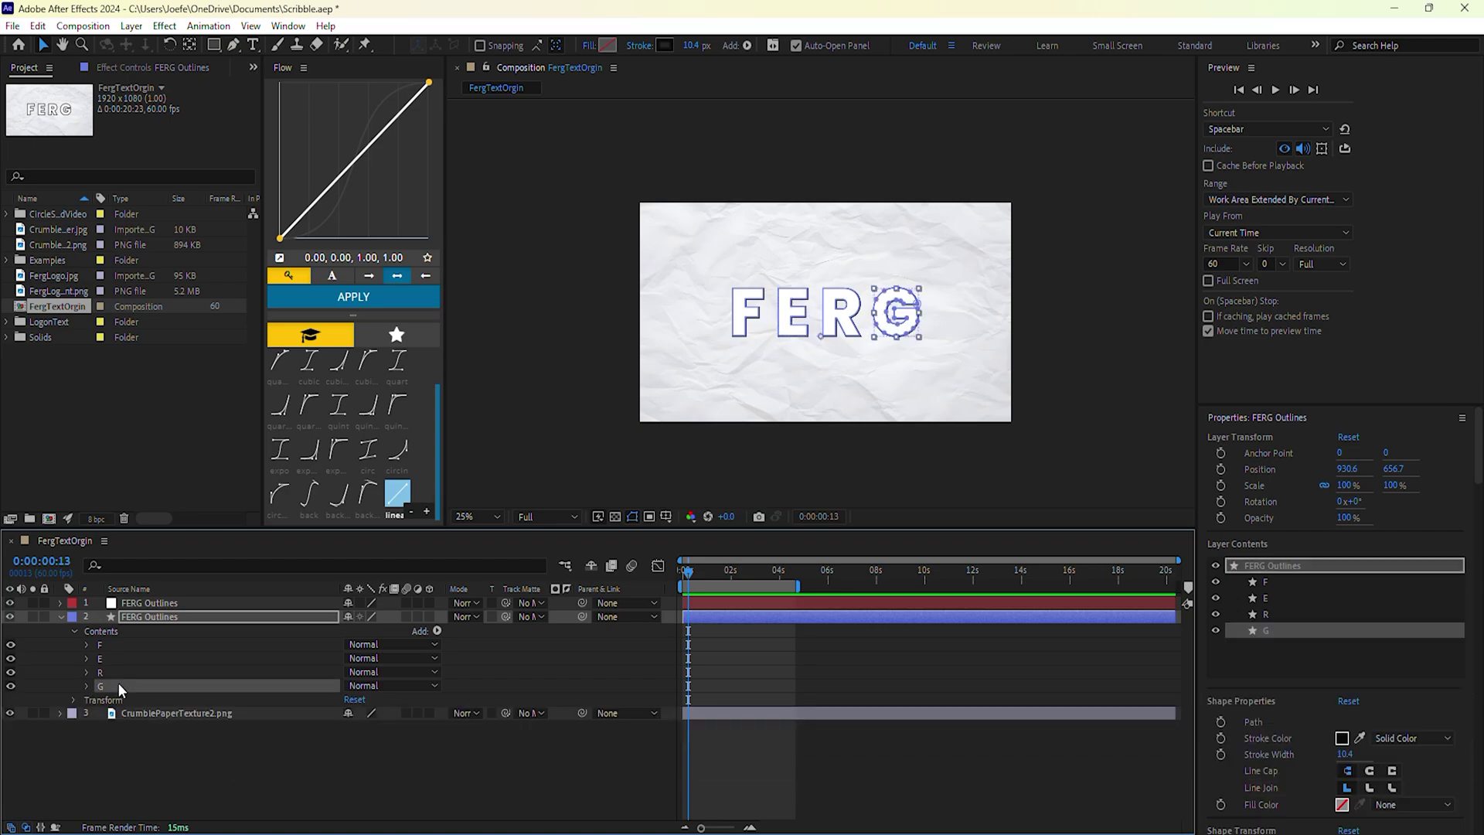
Step: Group the F, E, R and G shapes and name the group FERG Txt Group 1
left_click(162, 647, "shift")
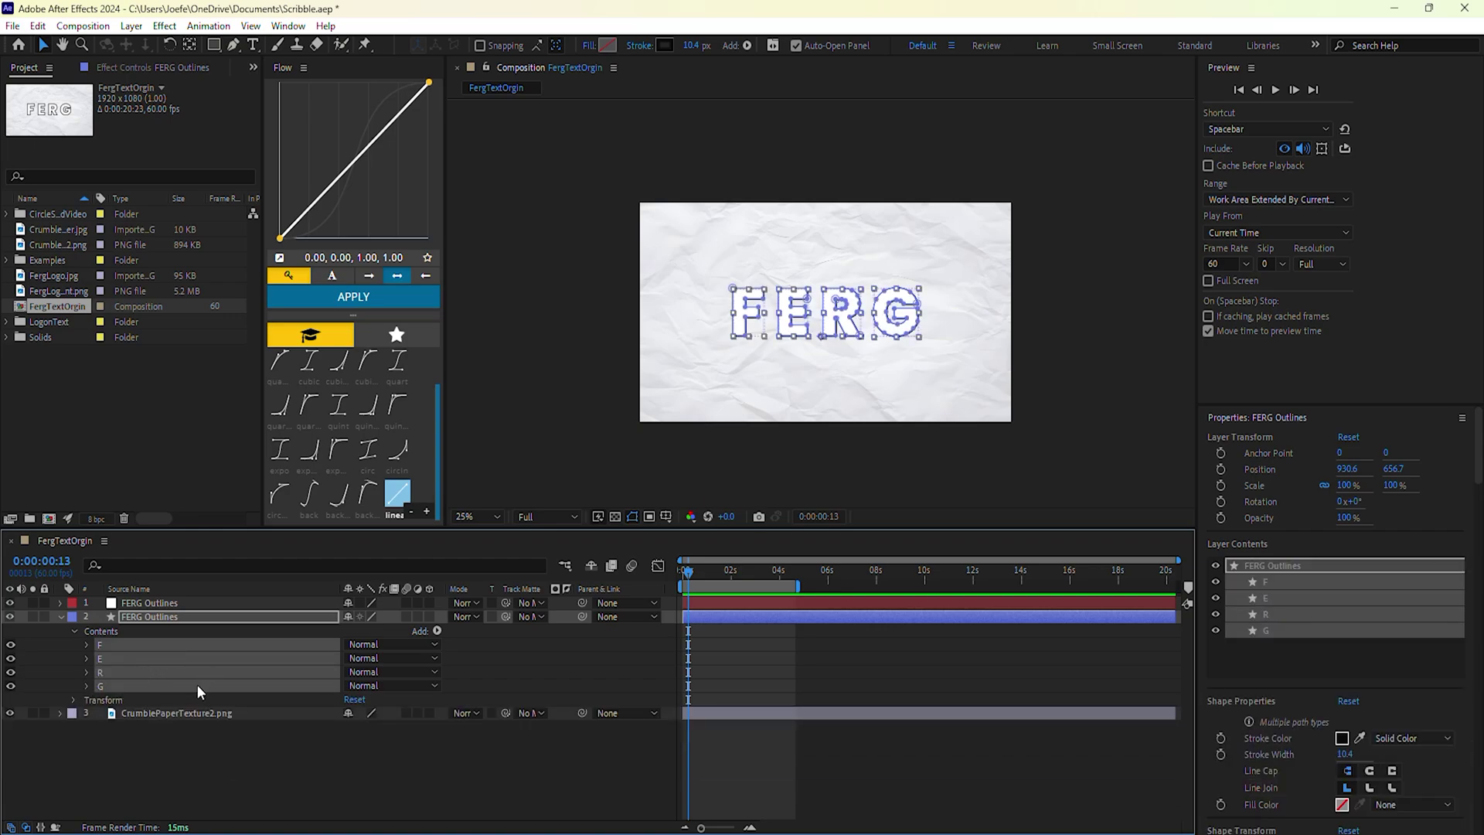
key("ctrl+g")
key("Return")
type("FERG Txt Group 1")
key("Return")
Step: Add Wiggle Paths to FERG Txt Group 1
left_click(86, 645)
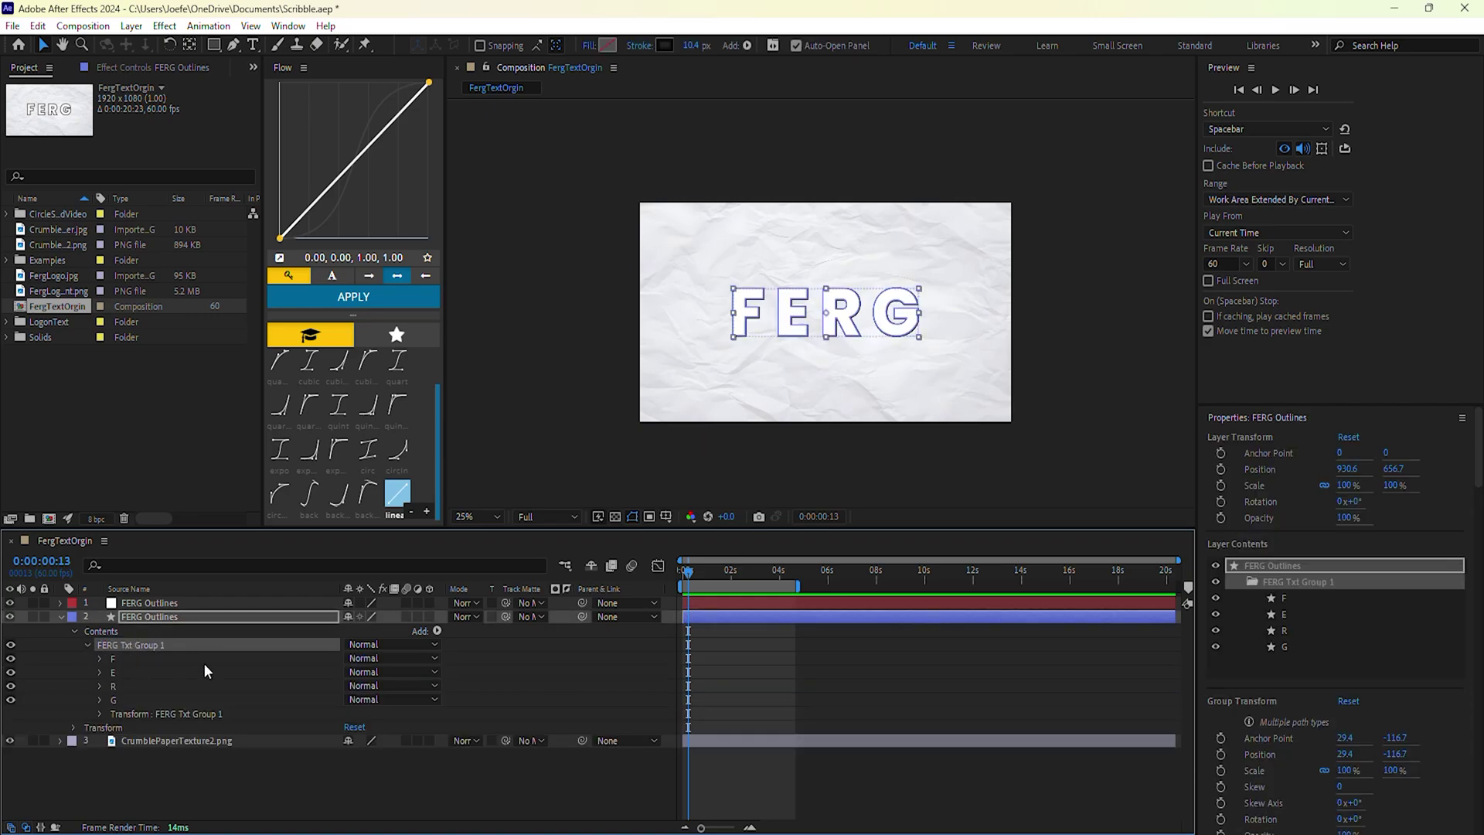
left_click(437, 631)
left_click(474, 605)
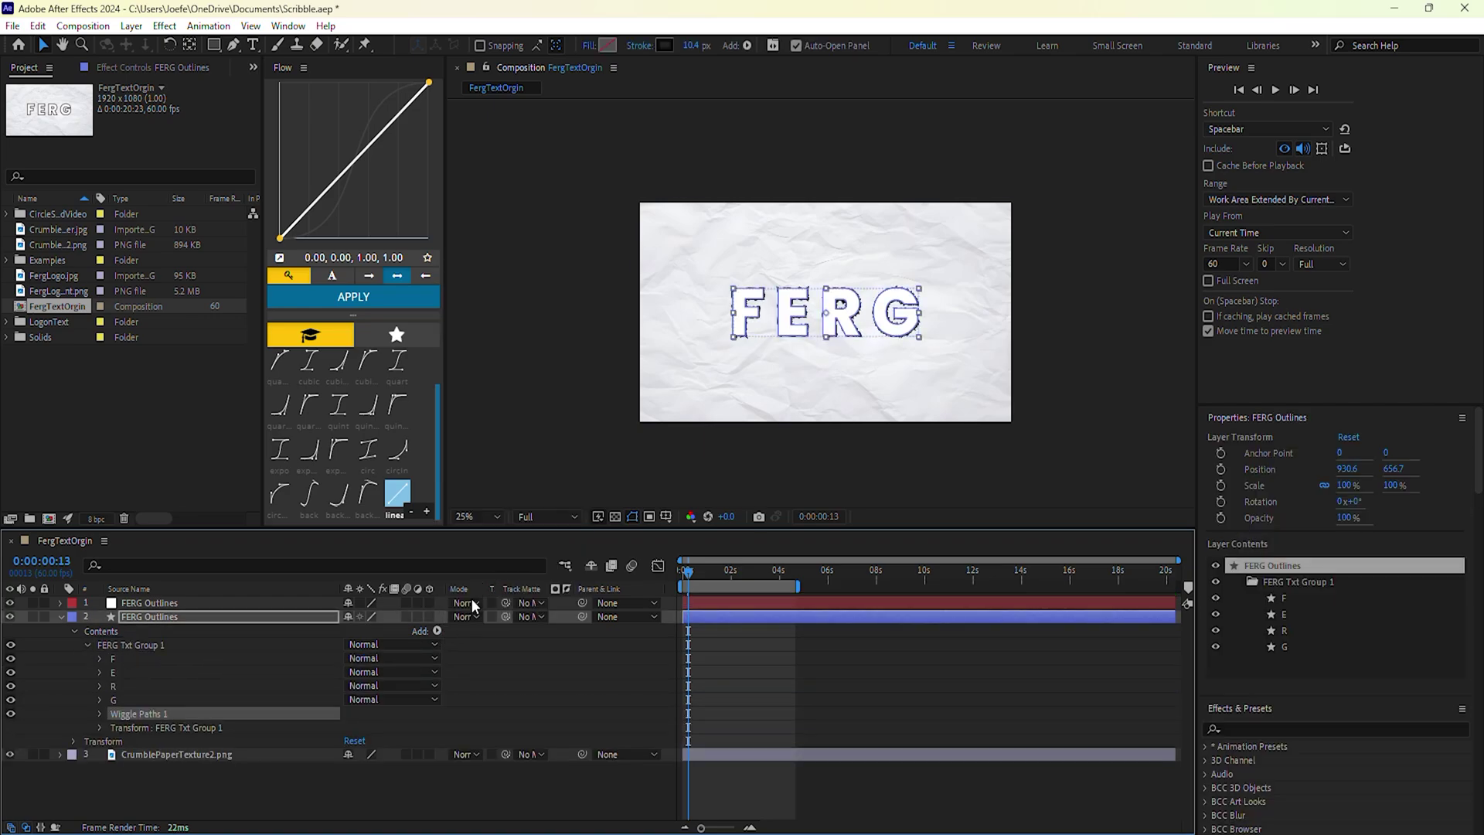
Step: Set Wiggle Paths 1 to Smooth points with a size of 2.5 and a detail of 5.5
left_click(98, 713)
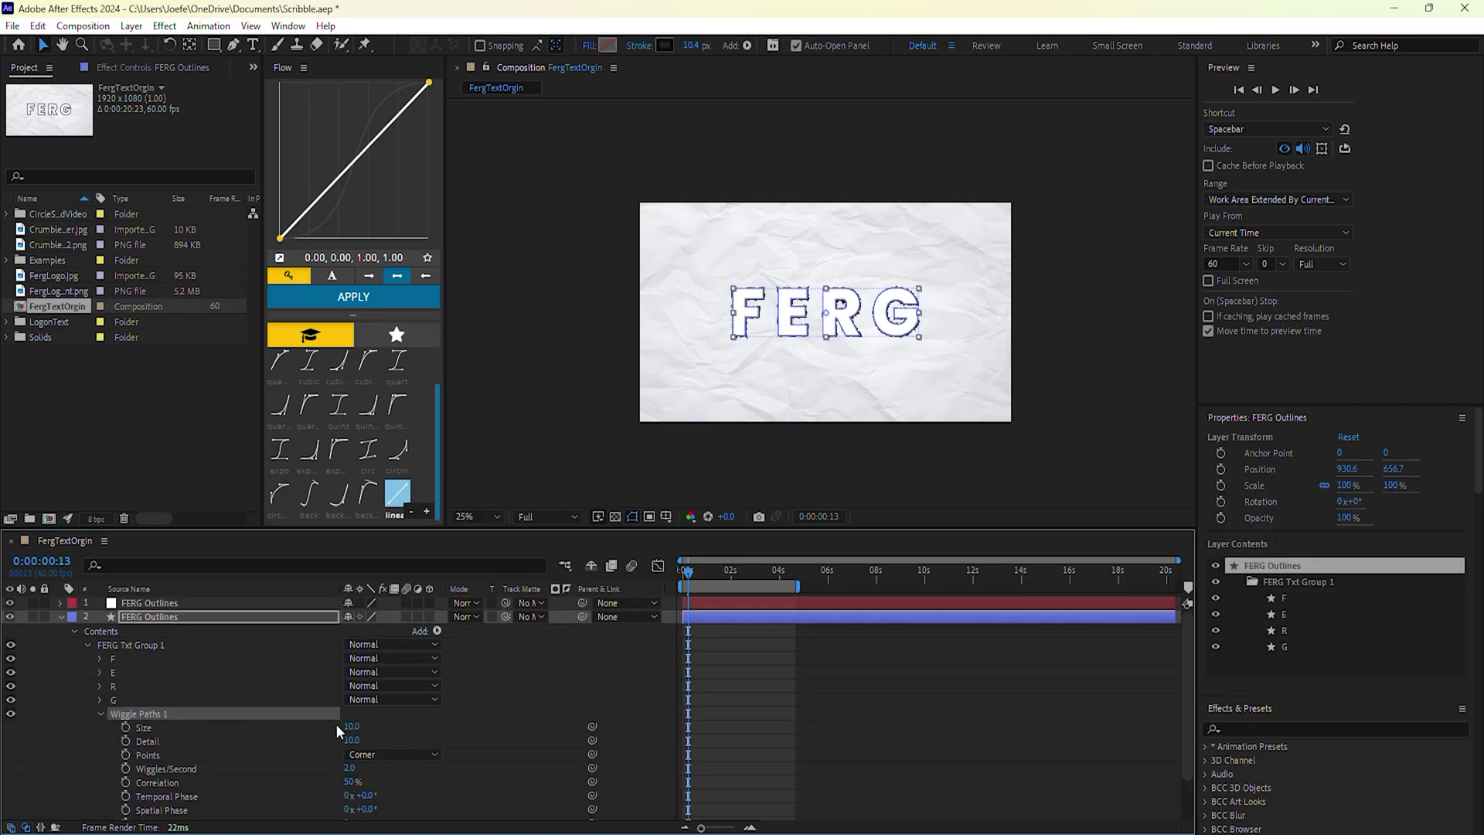
key("slash")
left_click(390, 754)
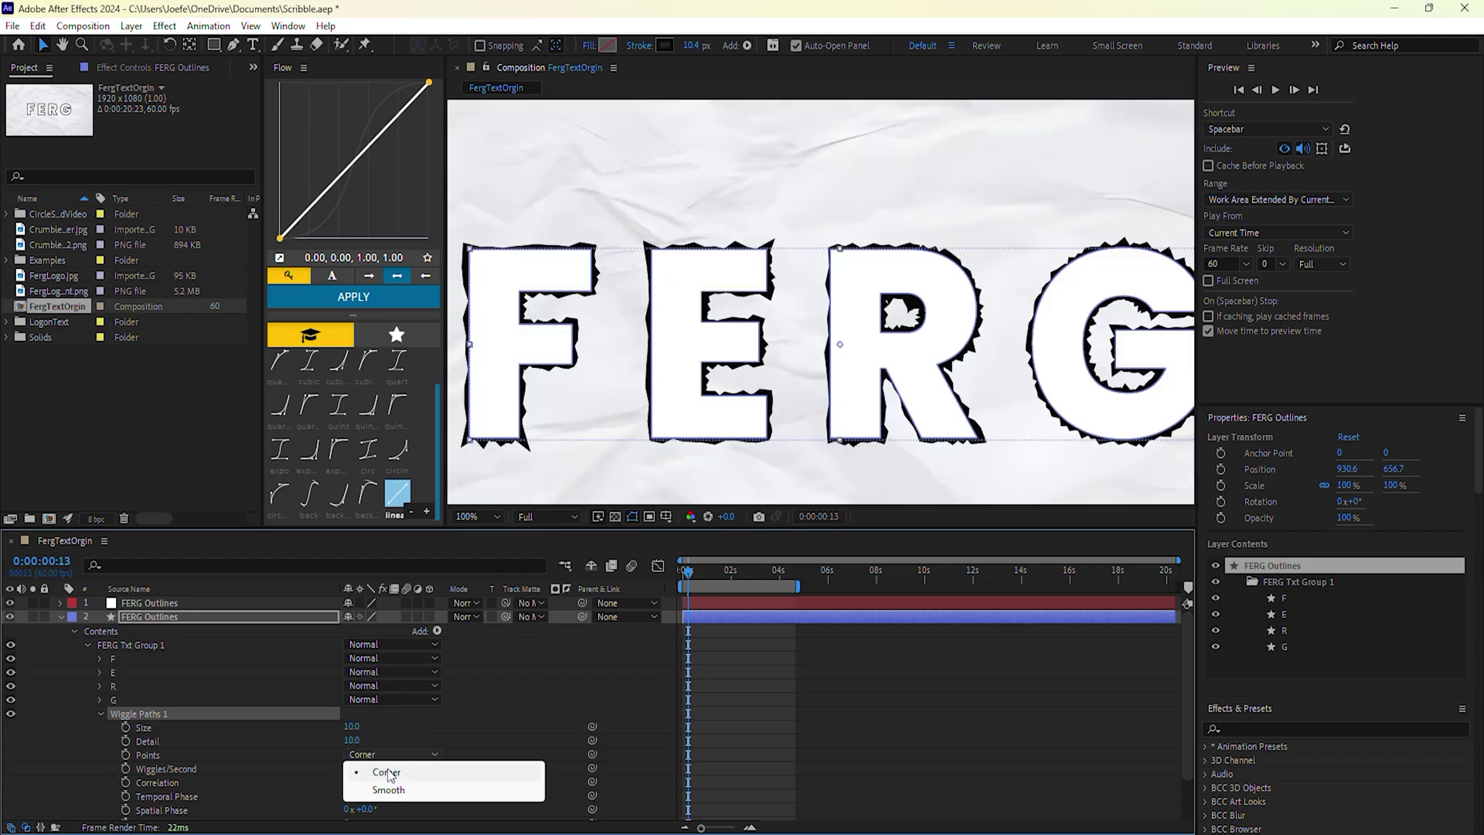
left_click(363, 788)
left_click(352, 726)
type("2.5")
key("Return")
left_click(352, 740)
type("5.5")
key("Return")
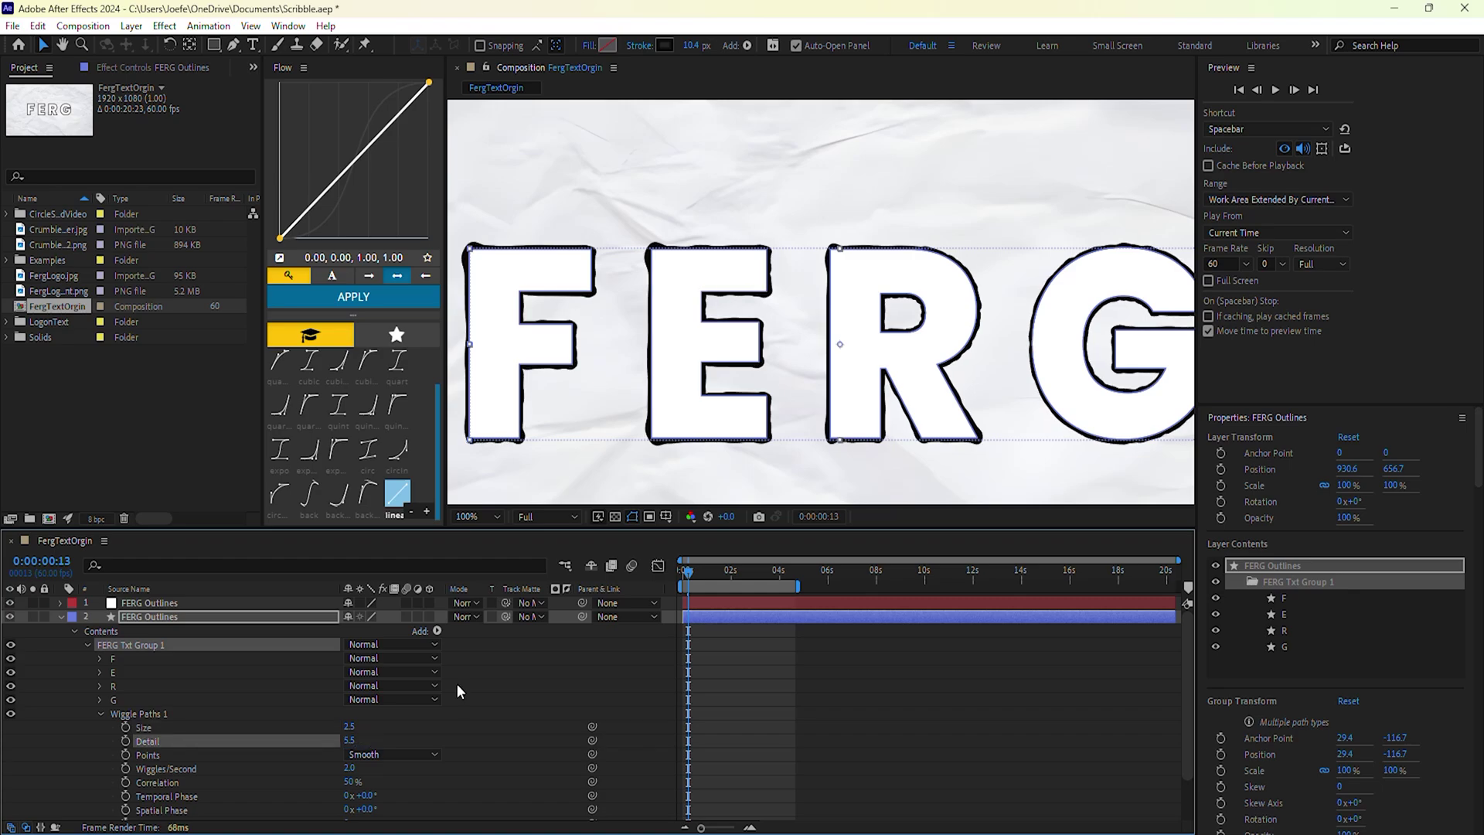
Step: Hide the masked FERG Outlines solid and duplicate FERG Txt Group 1 in the shape layer
left_click(9, 604)
left_click(160, 604)
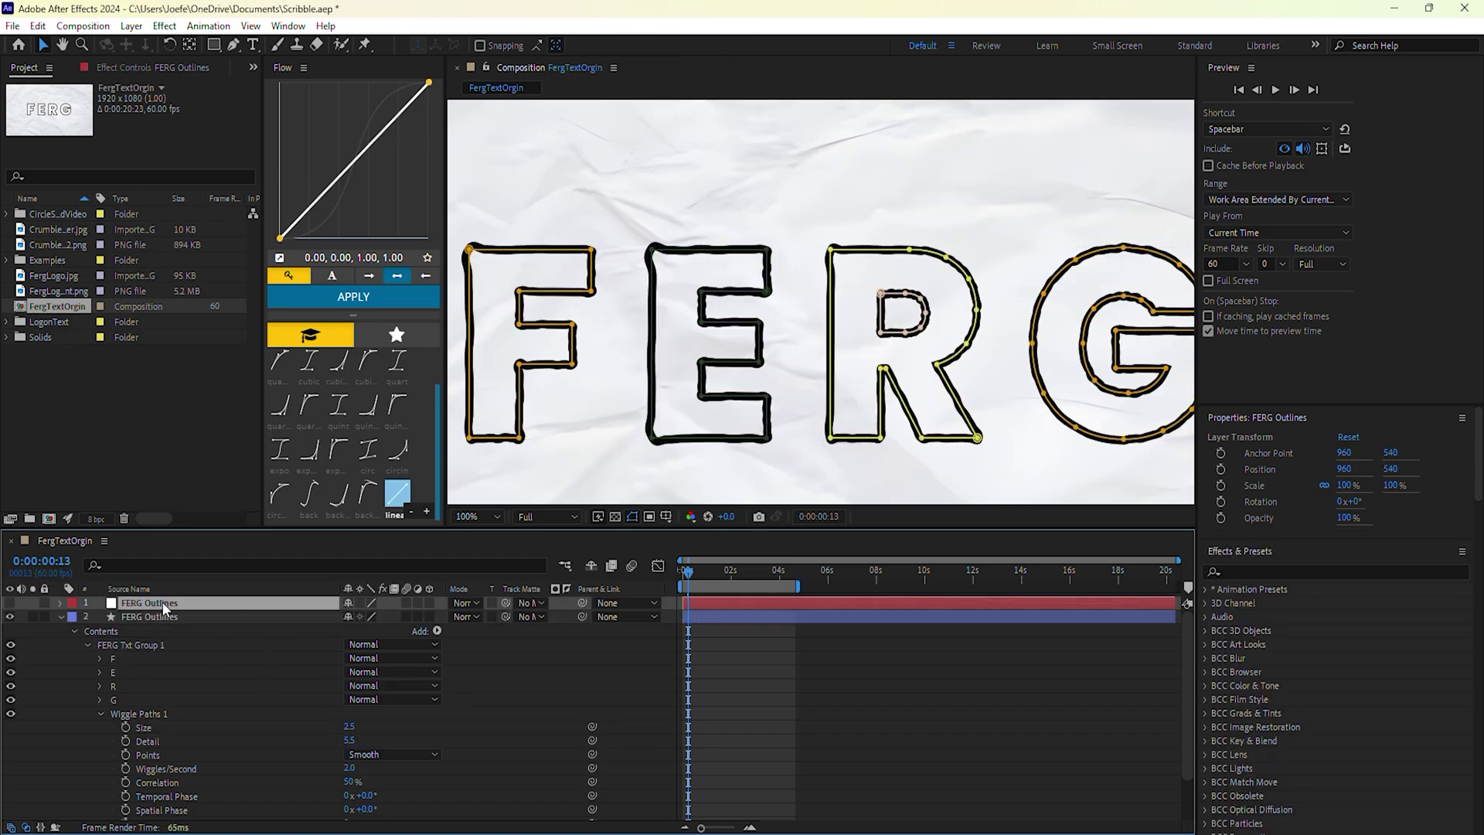
left_click(142, 616)
left_click(102, 714)
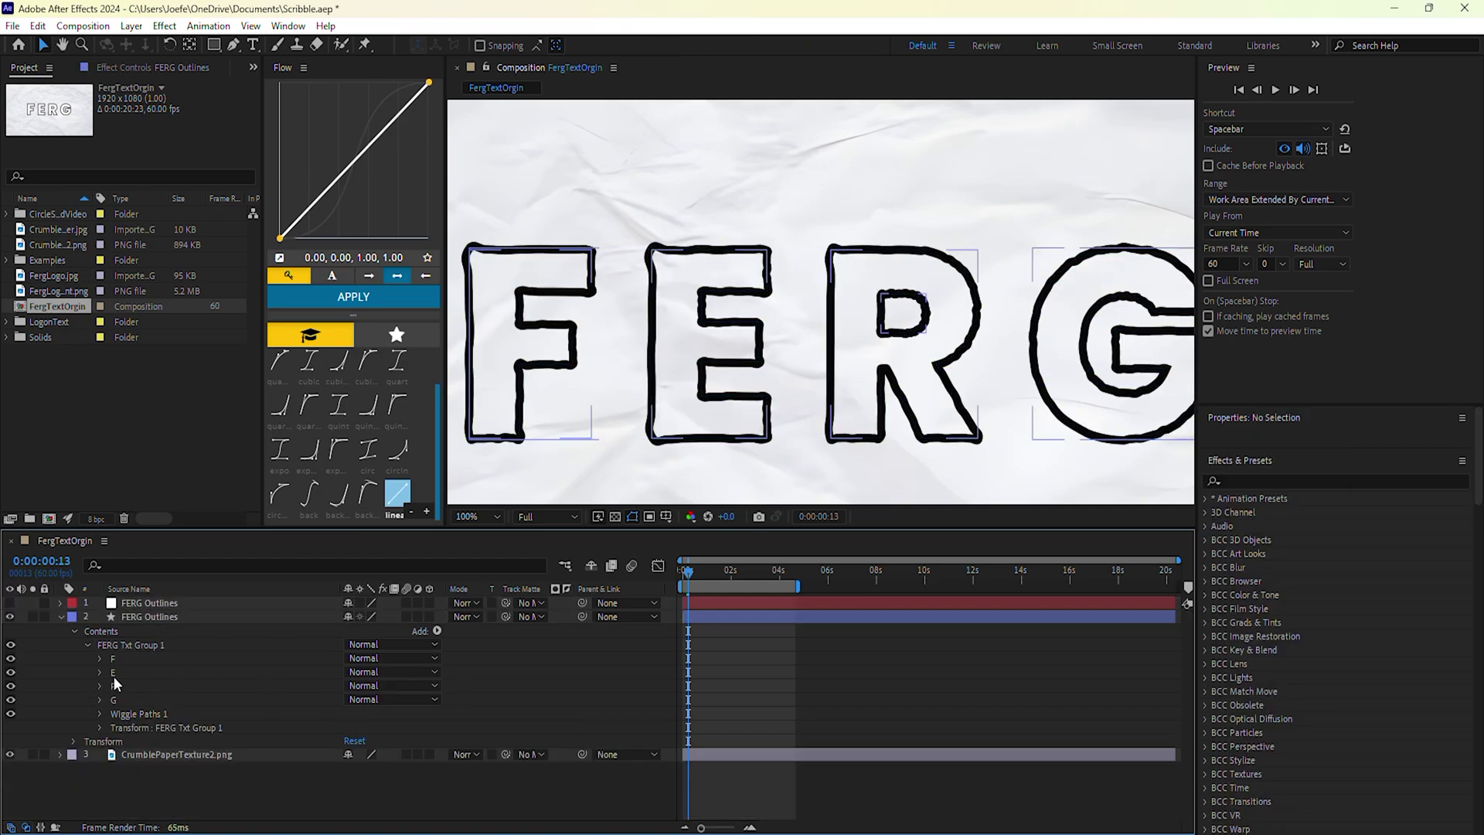
left_click(88, 646)
left_click(121, 646)
key("ctrl+d")
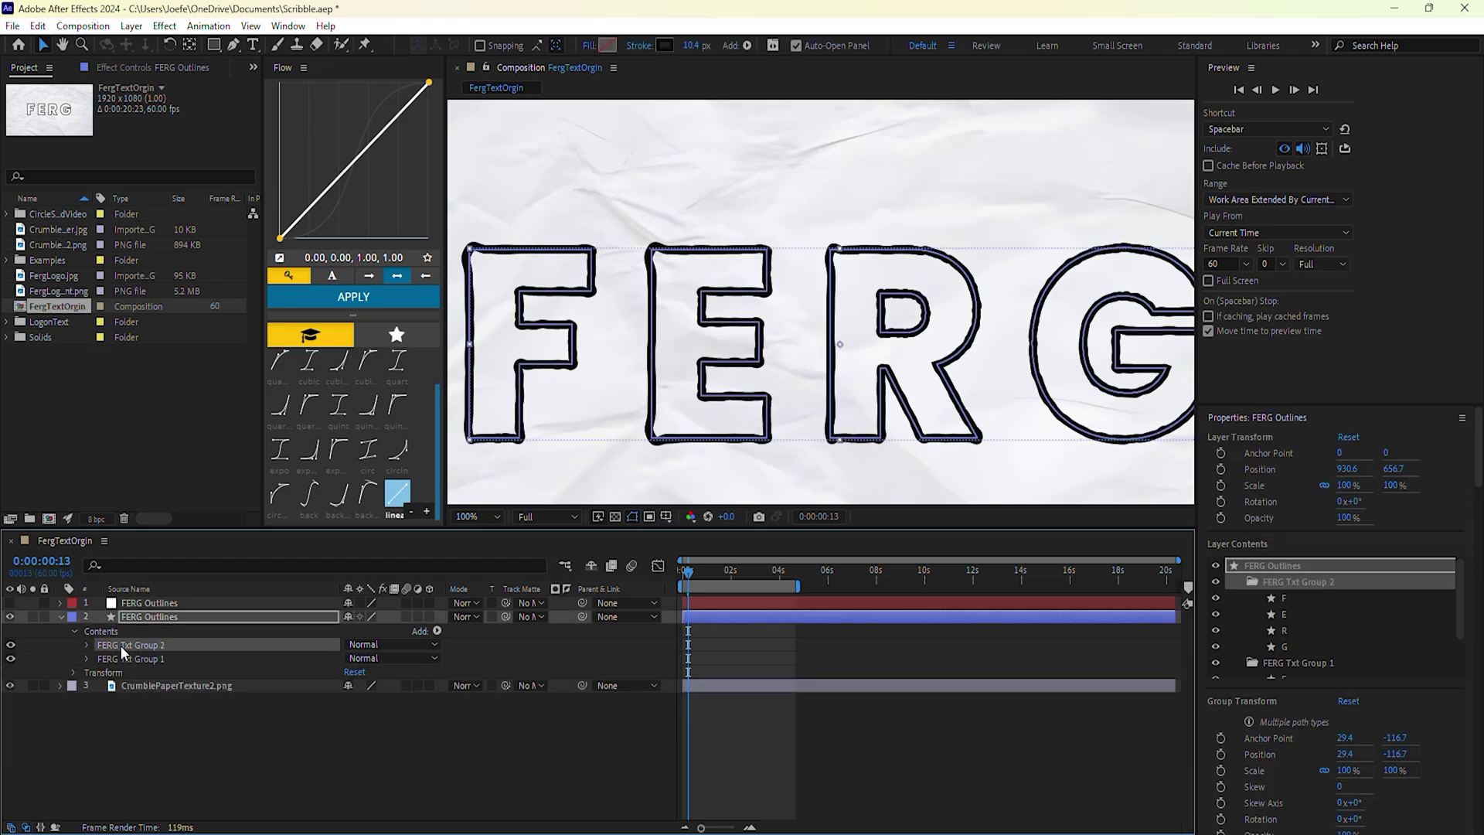
Step: Examine the contents of FERG Txt Group 2 and FERG Txt Group 1, including Wiggle Paths 1 in each
left_click(141, 660)
left_click(85, 645)
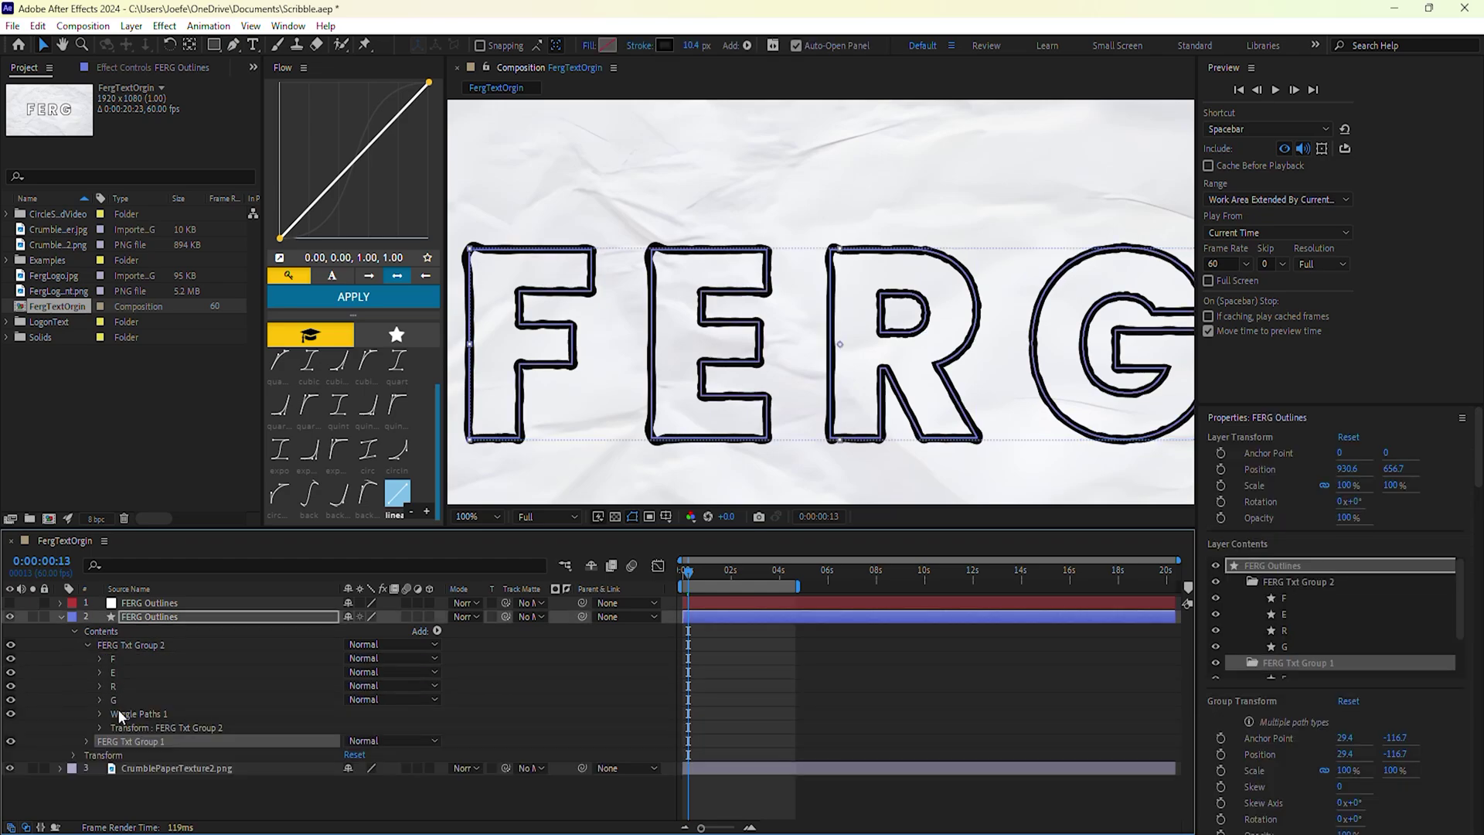
left_click(119, 713)
left_click(85, 644)
left_click(87, 659)
left_click(122, 661)
left_click(132, 725)
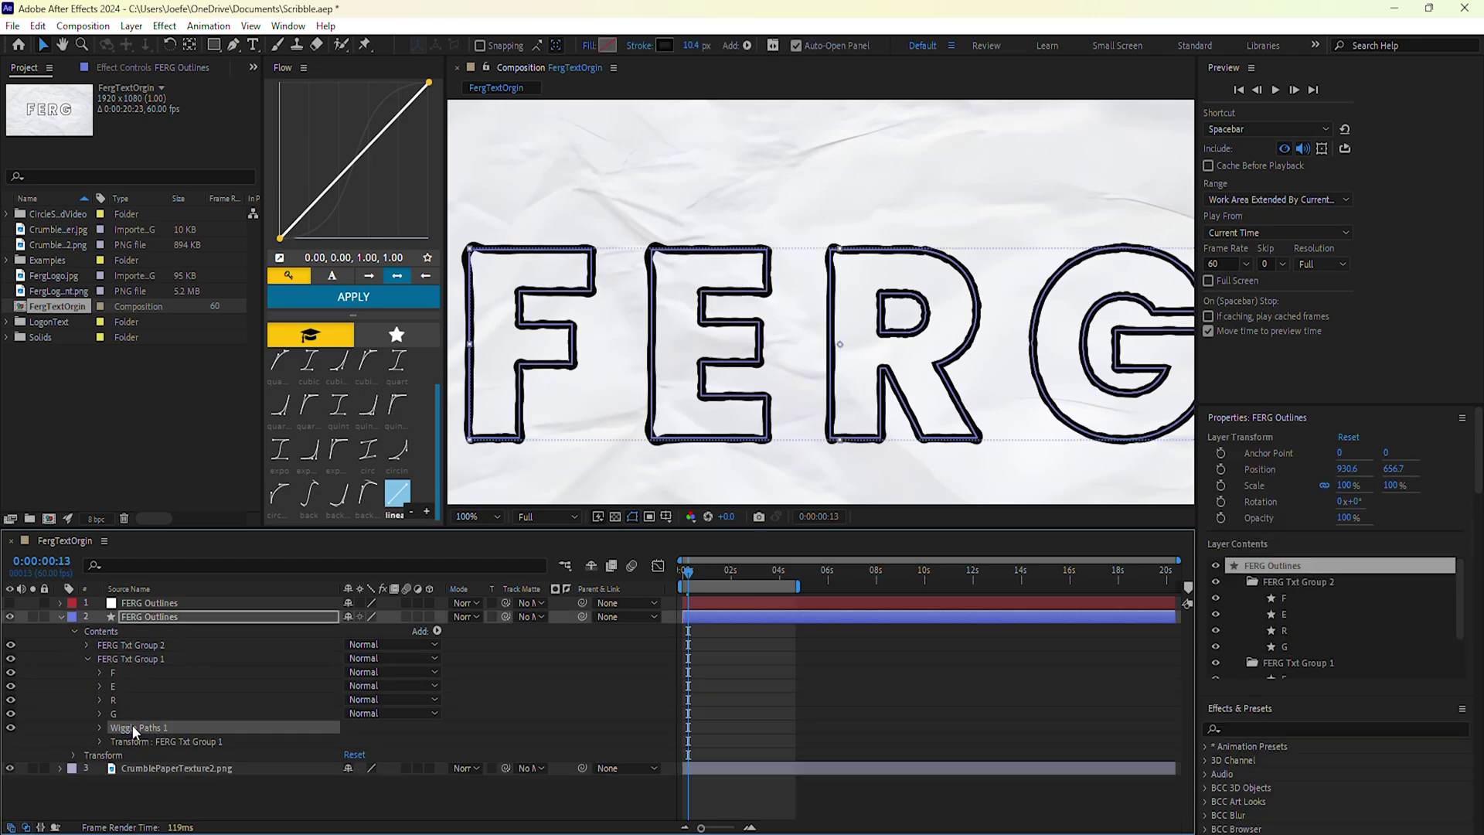
Step: Add Trim Paths to FERG Txt Group 1 and reveal its properties
left_click(114, 660)
left_click(437, 631)
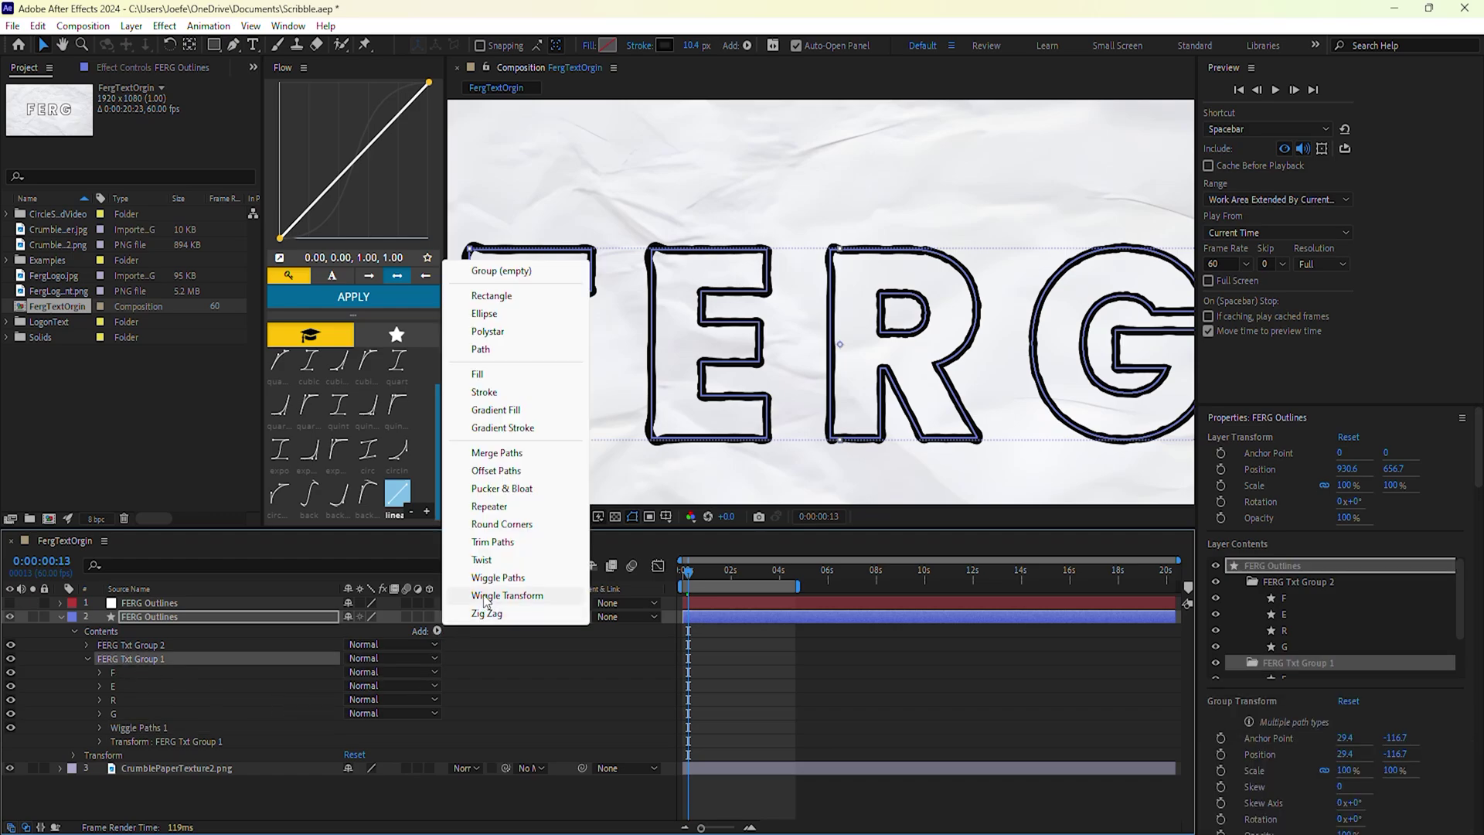
left_click(494, 543)
left_click(101, 742)
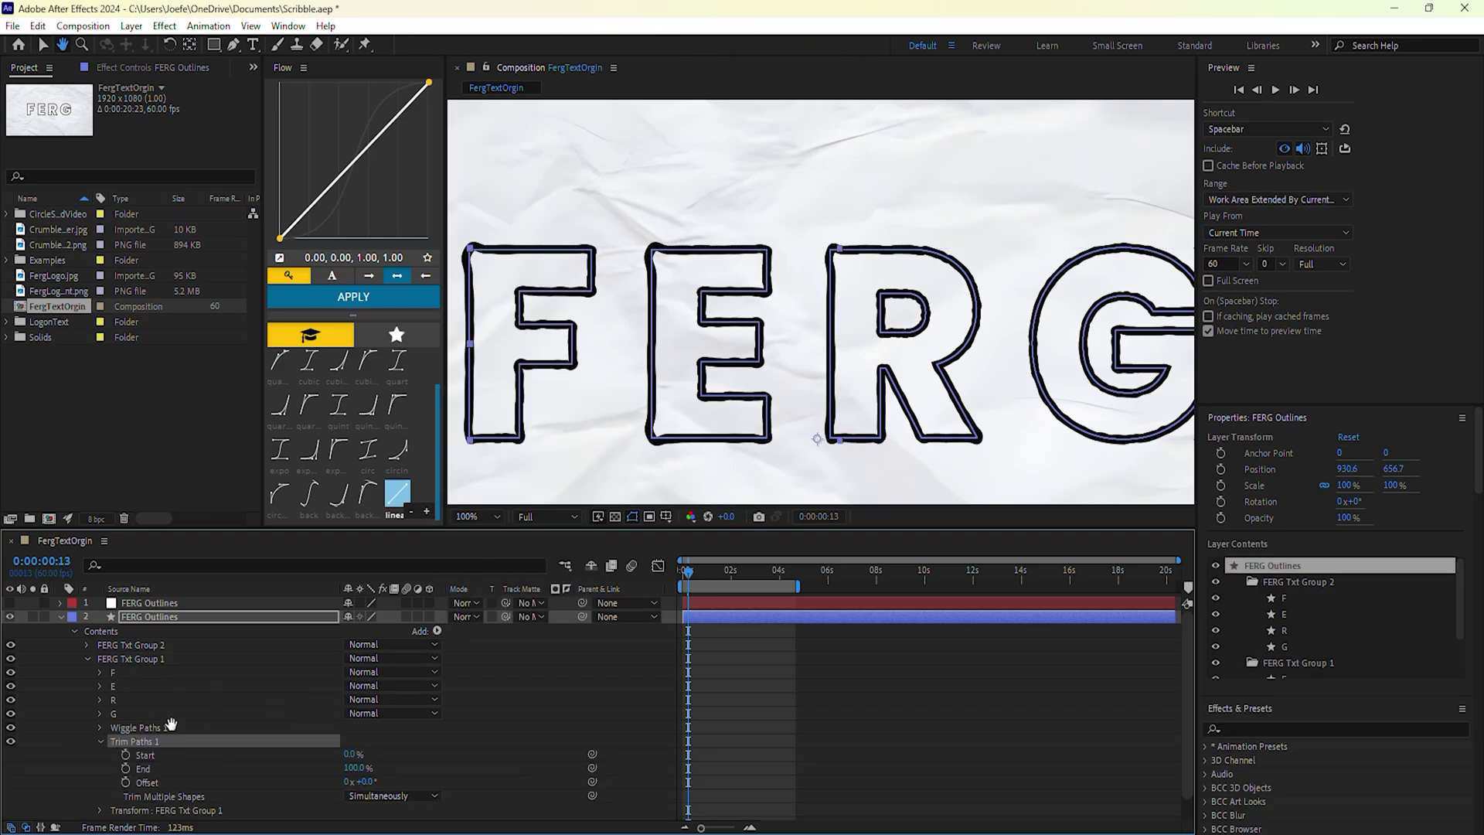
Step: Give both Start and End of Trim Paths 1 the expression wiggle(3,40)
scroll(159, 727, "down", 2)
left_click(127, 730, "alt")
scroll(599, 651, "down", 2)
type("wiggle(3,40)")
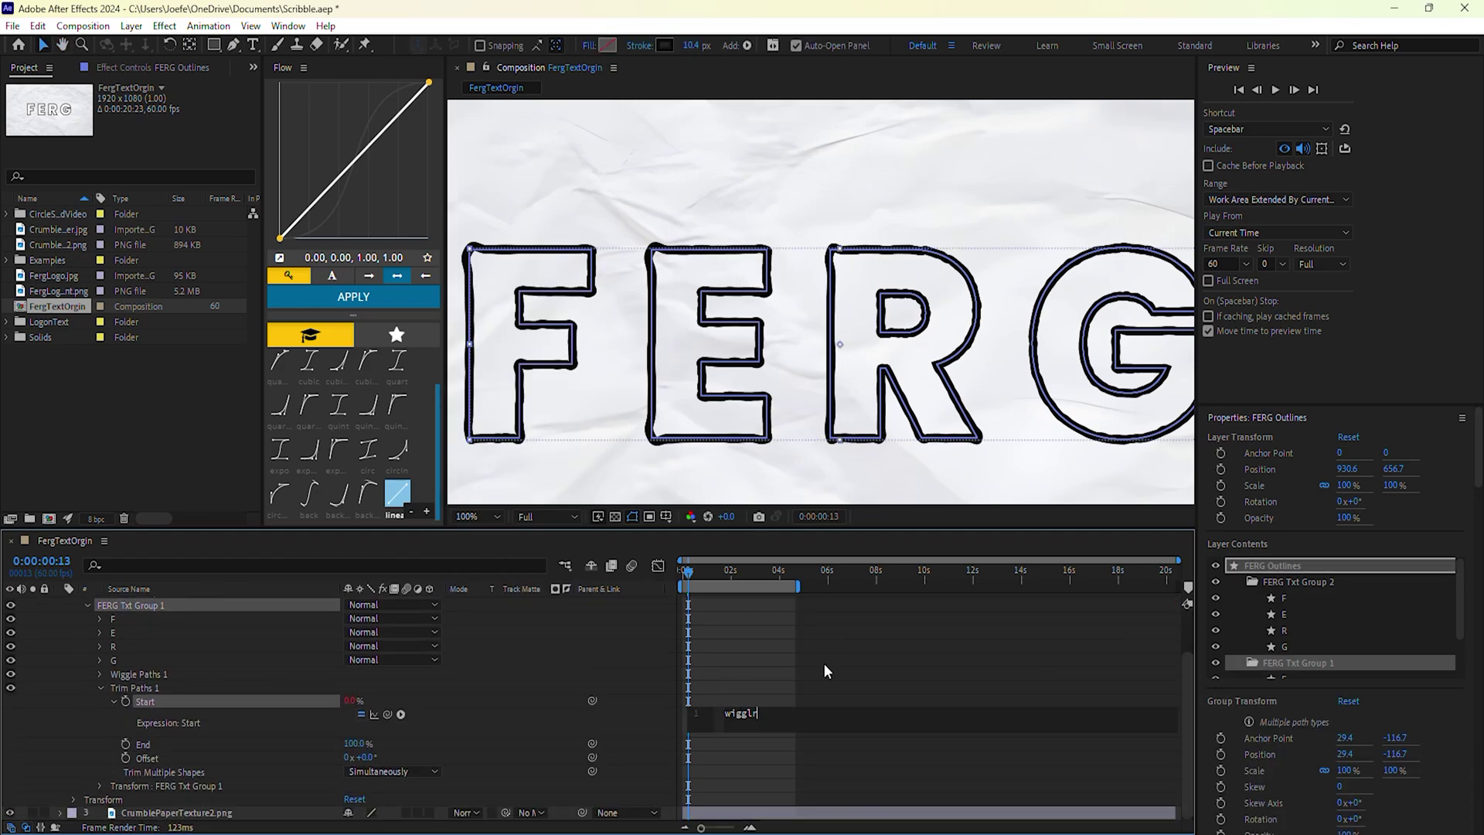
left_click_drag(796, 710, 716, 719)
key("ctrl+c")
left_click(126, 744, "alt")
key("ctrl+v")
Step: Give the Offset of Trim Paths 1 the expression wiggle(3,180) and check the text at 0:00:01:45
left_click(126, 787, "alt")
scroll(758, 669, "down", 2)
left_click(741, 748)
key("ctrl+v")
key("BackSpace")
key("BackSpace")
key("BackSpace")
type("180)")
left_click(832, 722)
left_click_drag(686, 575, 725, 575)
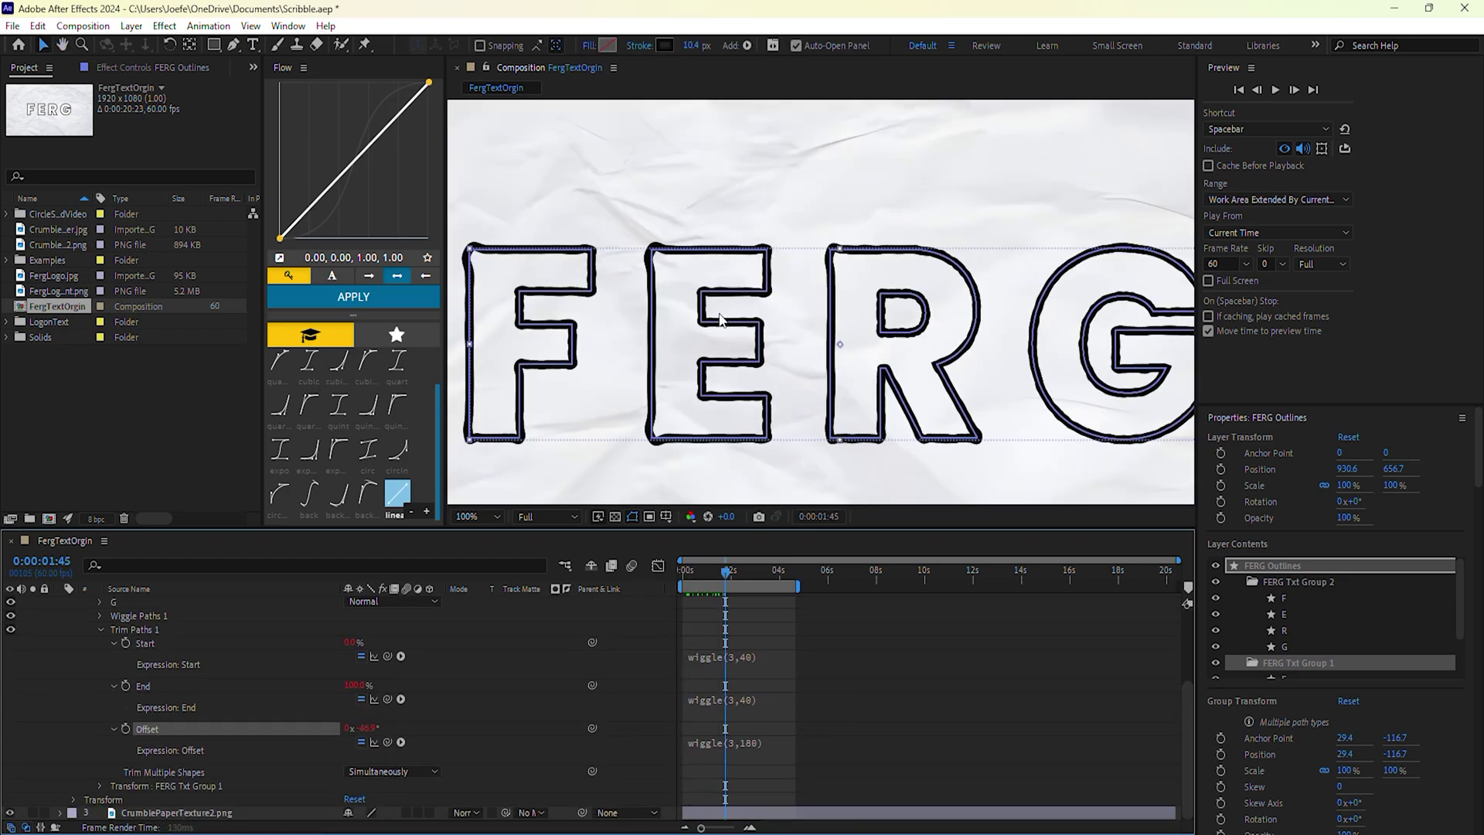
Step: Give the Position in the transform of FERG Txt Group 1 the expression wiggle(2,3)
left_click(113, 729)
left_click(100, 786)
scroll(116, 766, "down", 2)
left_click(180, 718)
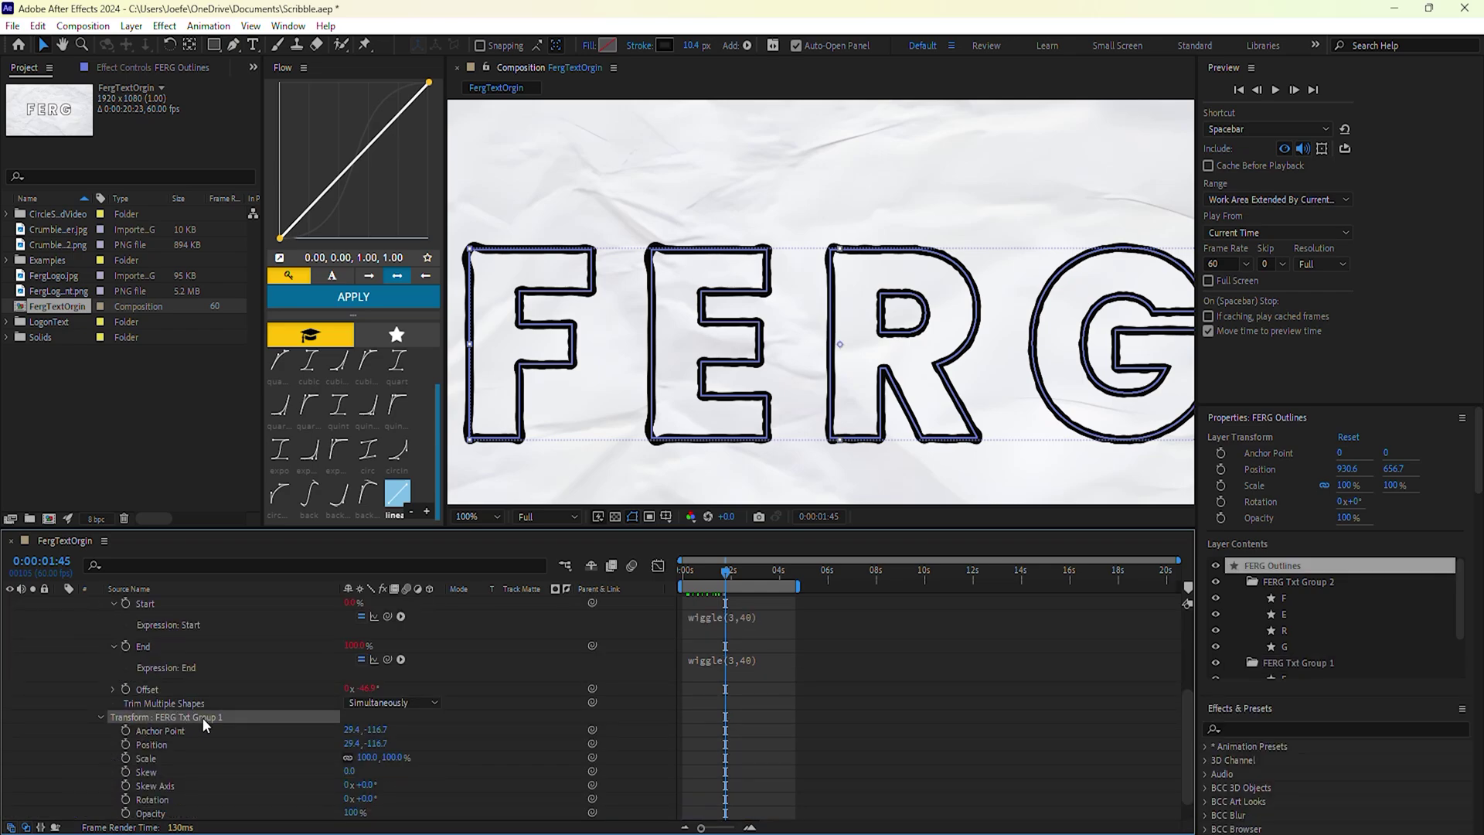
left_click(122, 745, "alt")
key("ctrl+v")
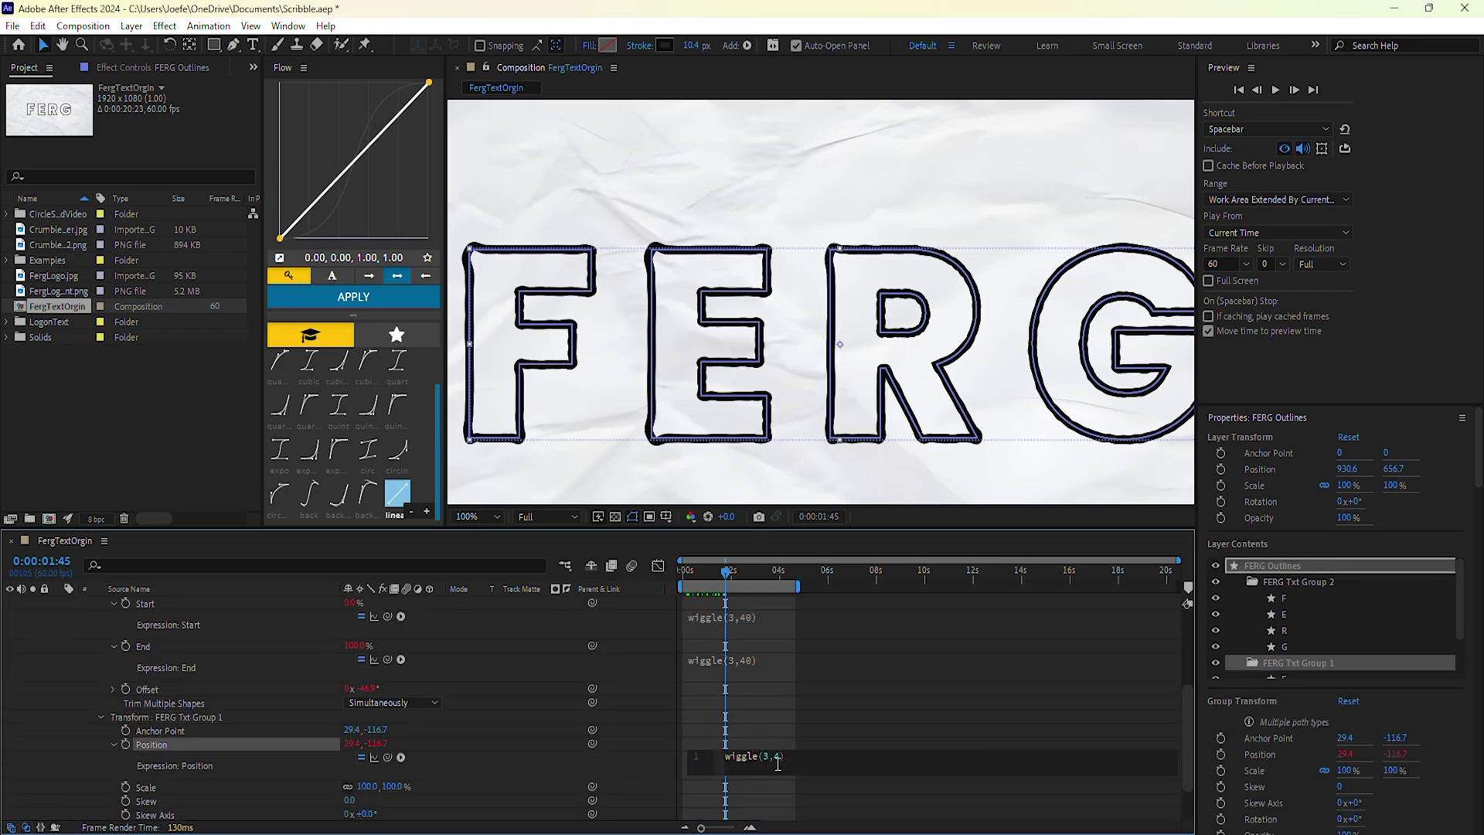
type("2,")
left_click(821, 742)
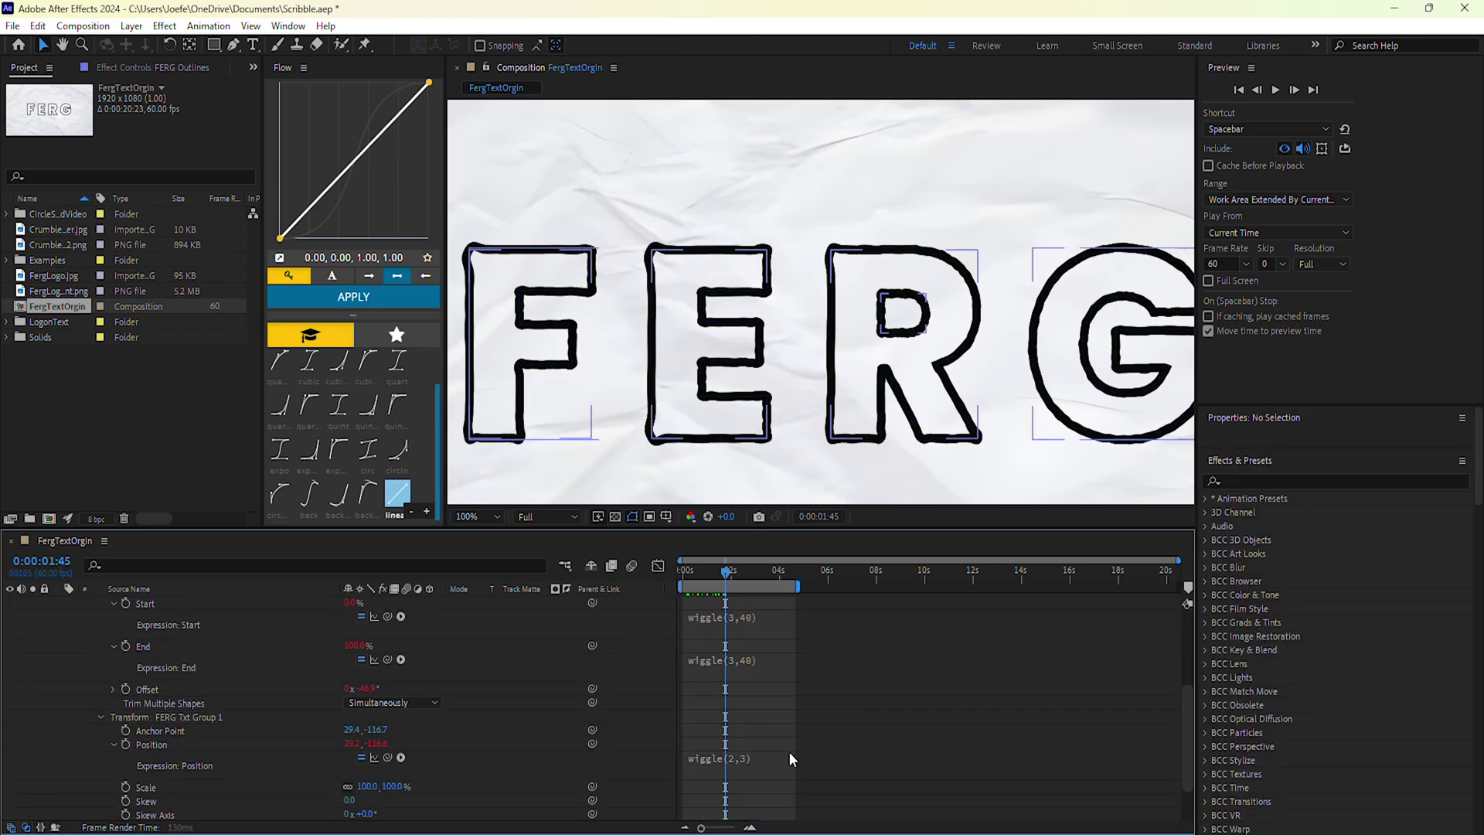
Step: Add Trim Paths to FERG Txt Group 2 and reveal its properties
scroll(87, 677, "up", 2)
left_click(100, 672)
scroll(90, 670, "up", 2)
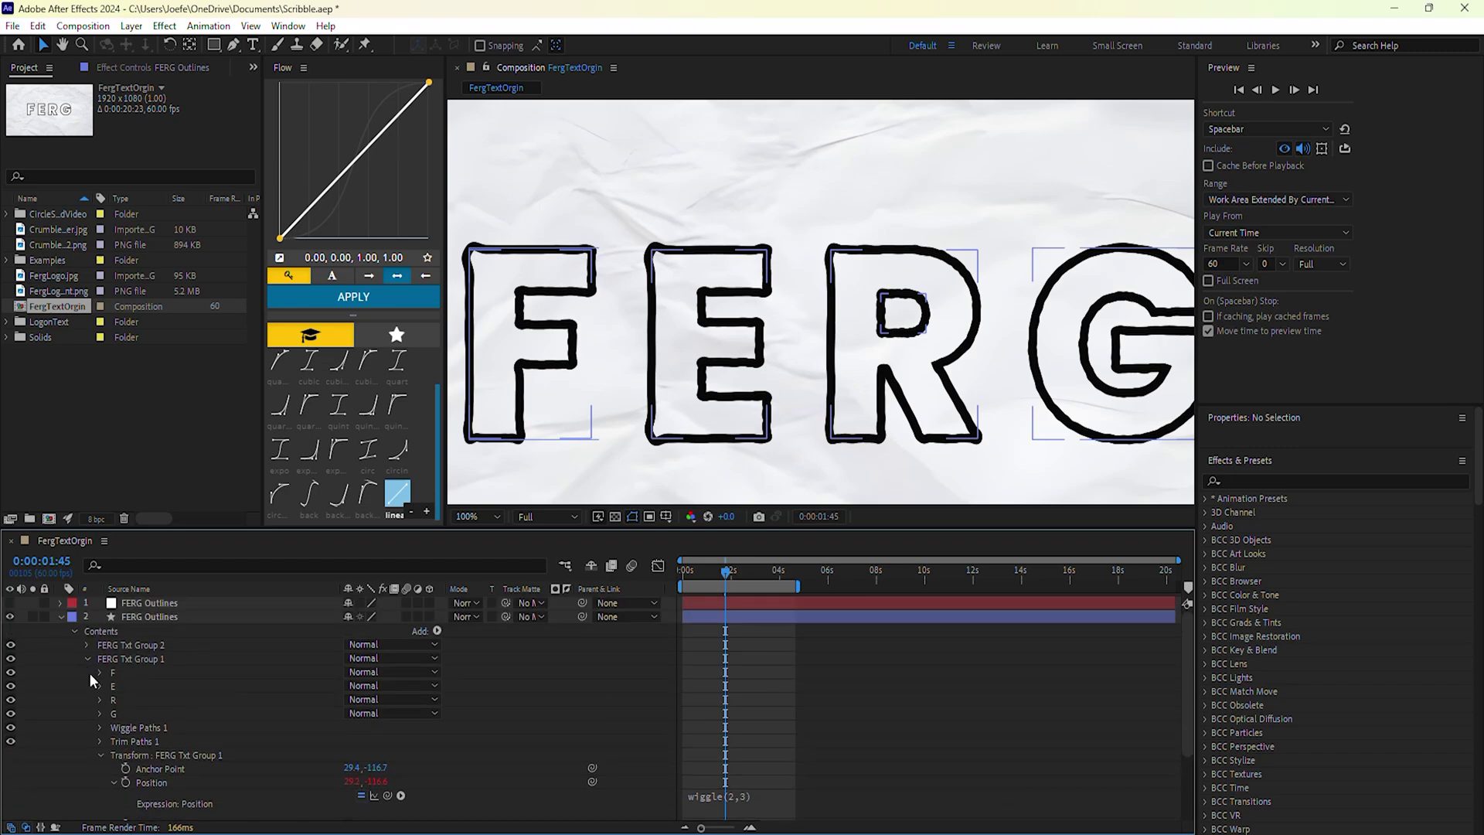
left_click(86, 660)
left_click(104, 632)
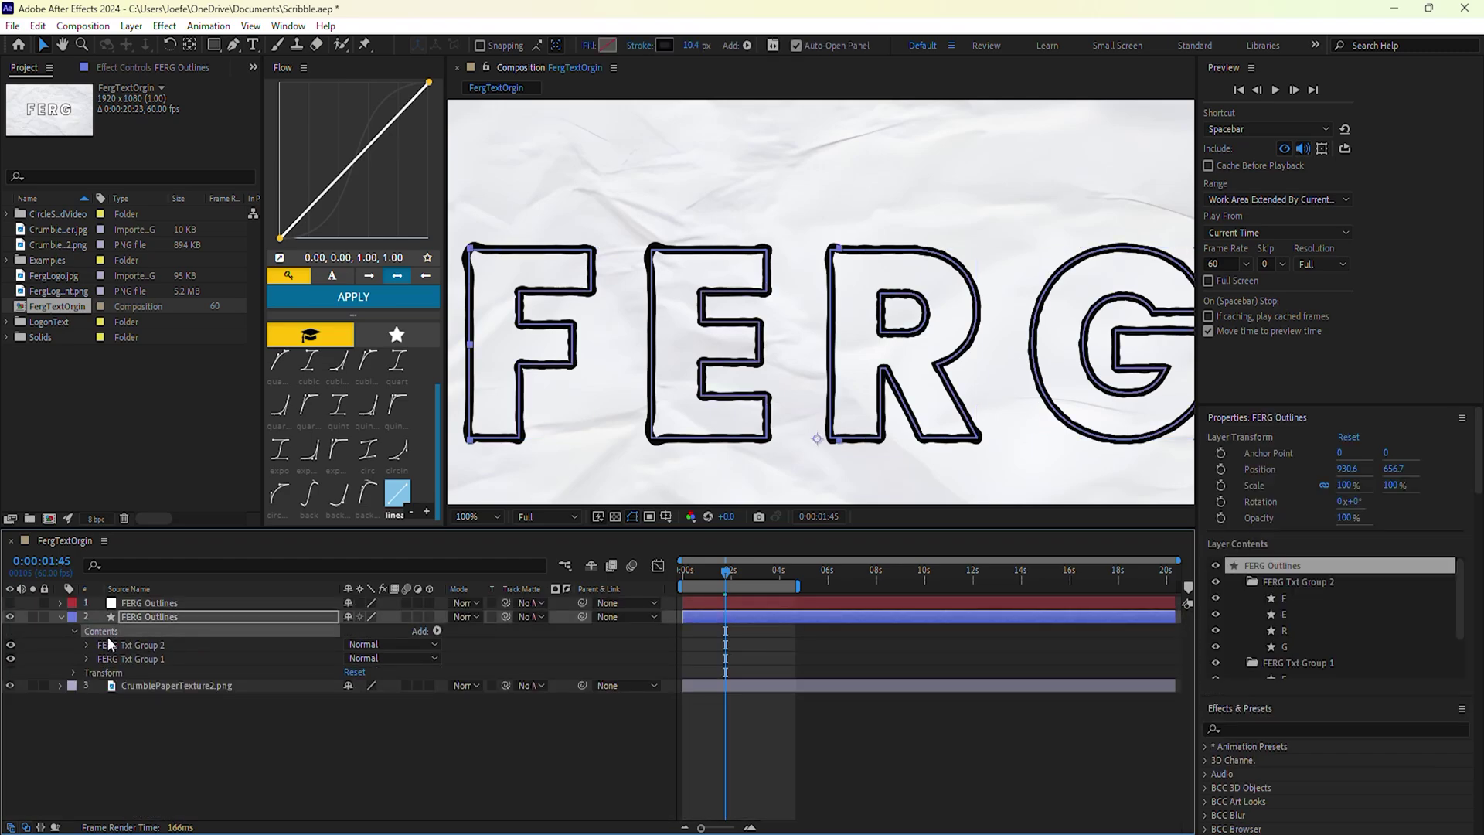
left_click(152, 648)
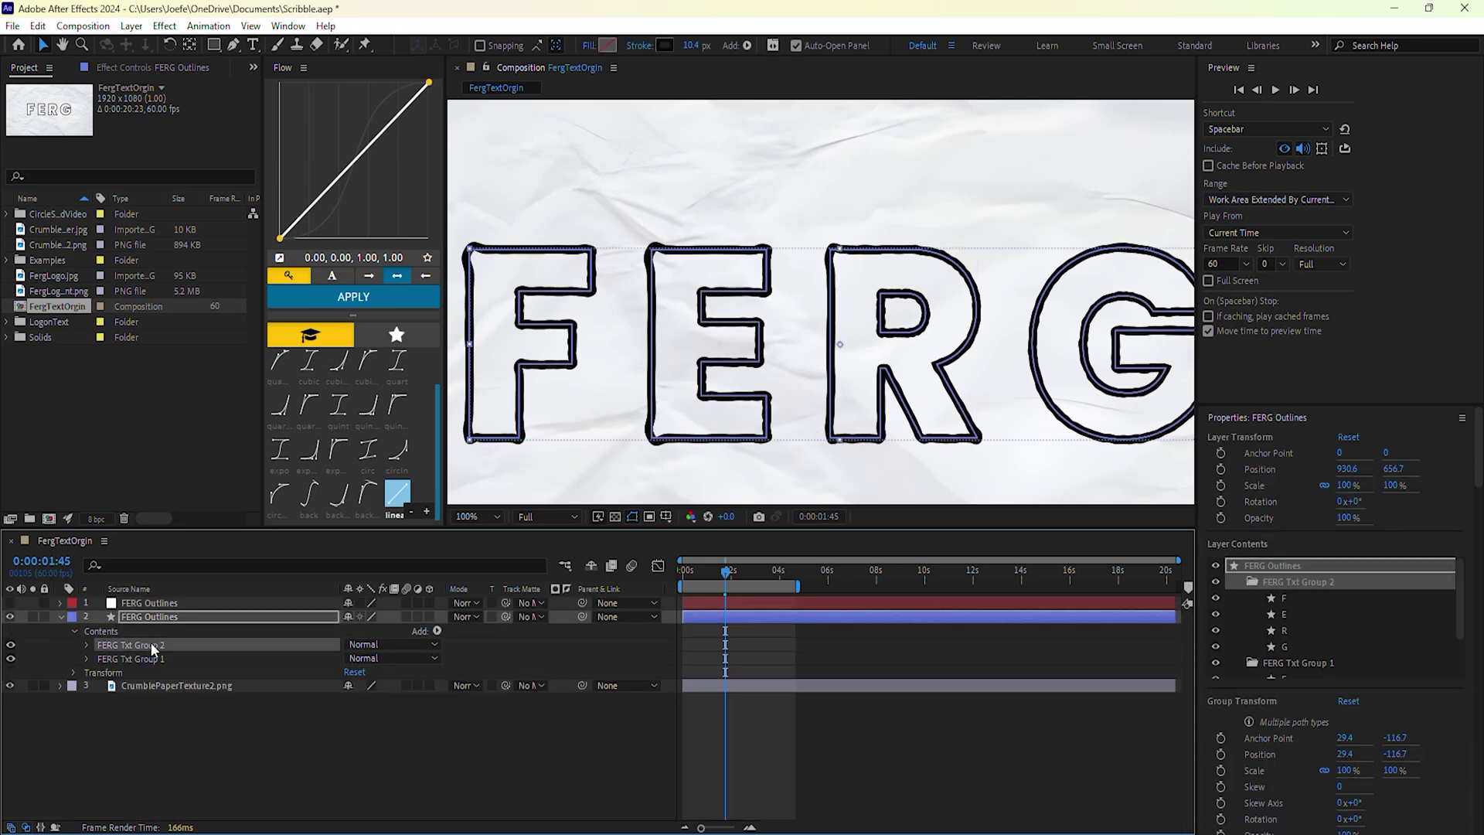
left_click(437, 630)
left_click(510, 581)
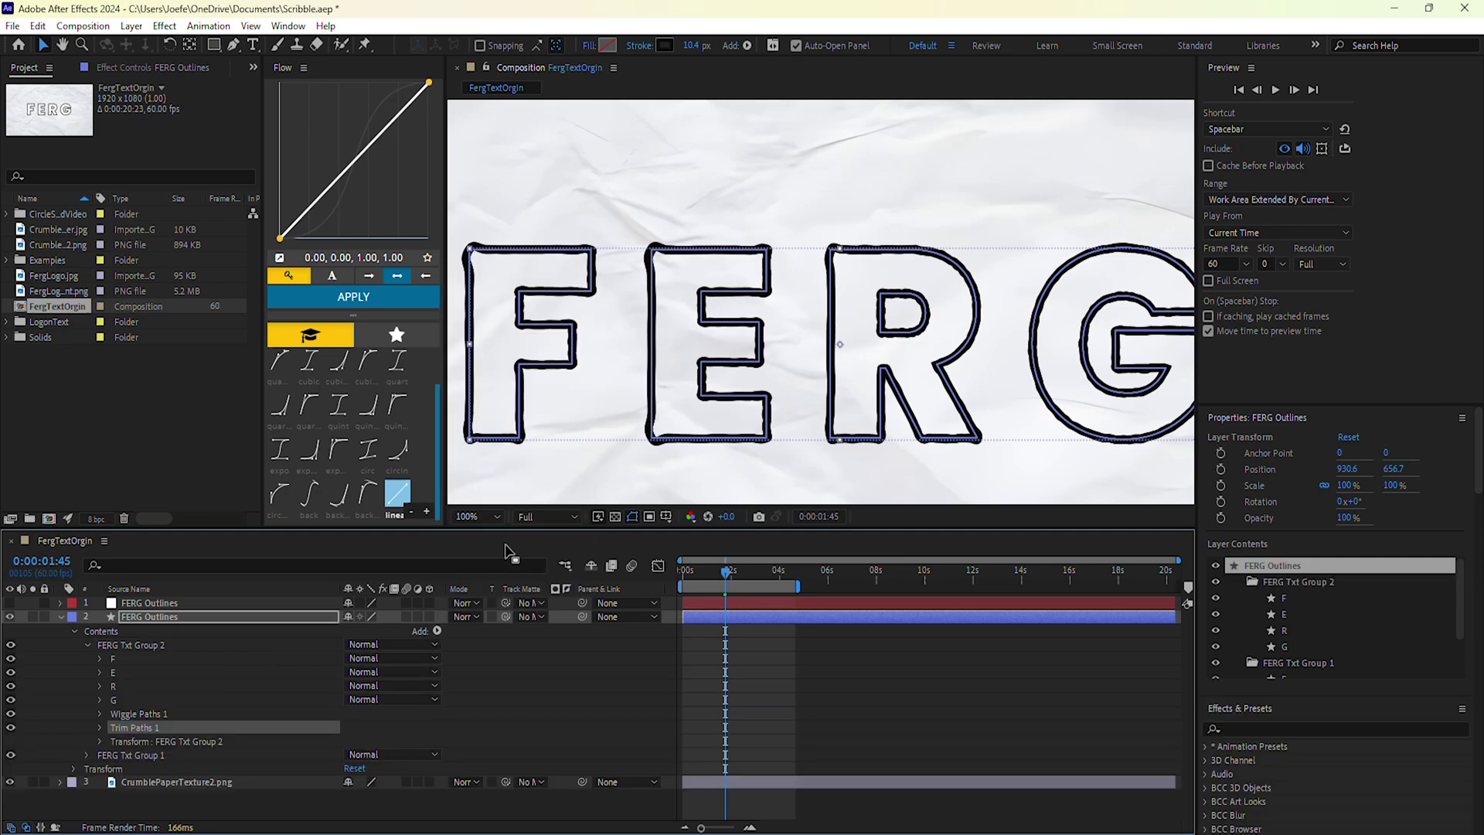
left_click(93, 644)
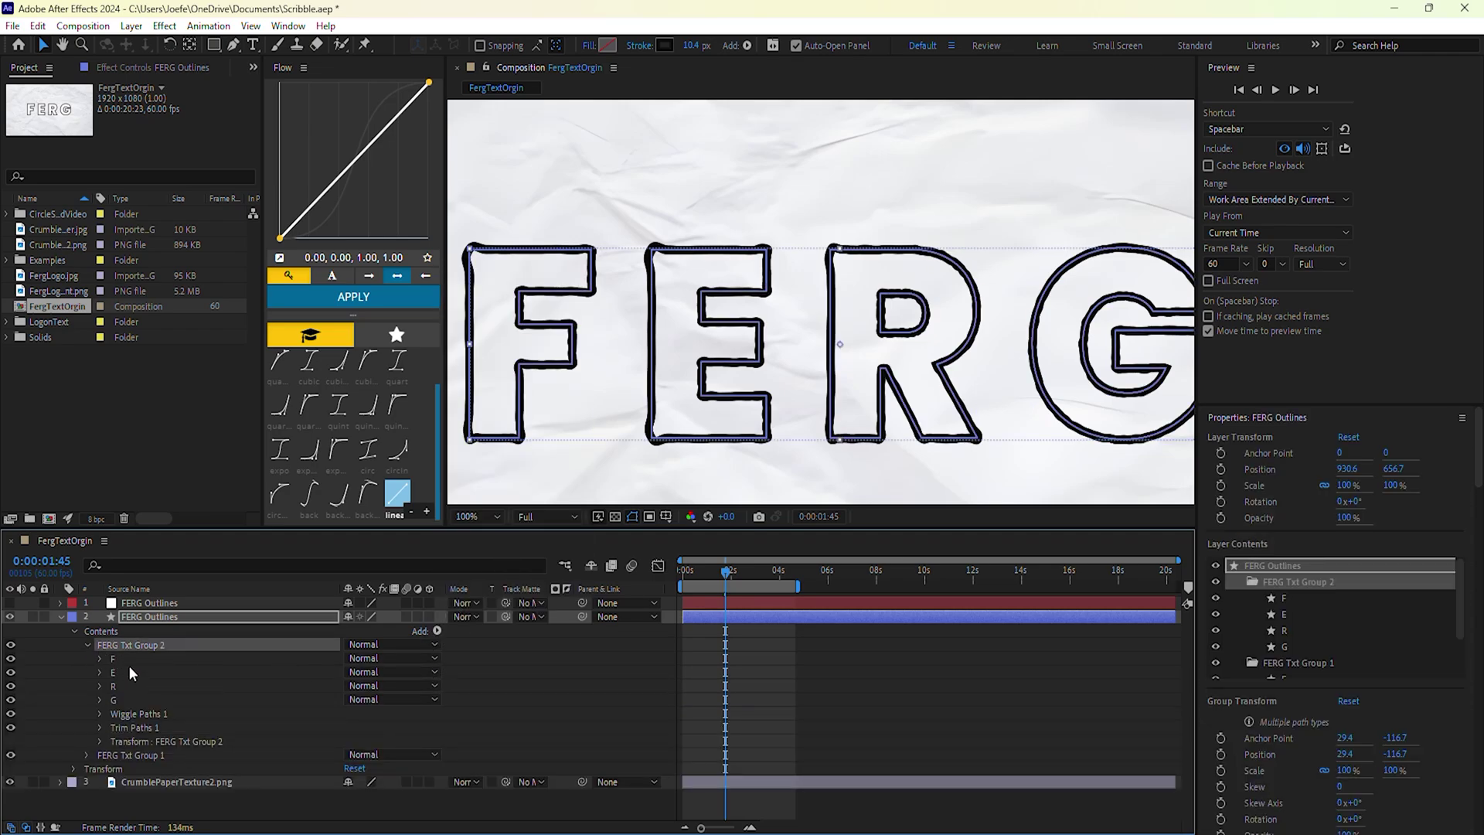
left_click(128, 725)
left_click(101, 728)
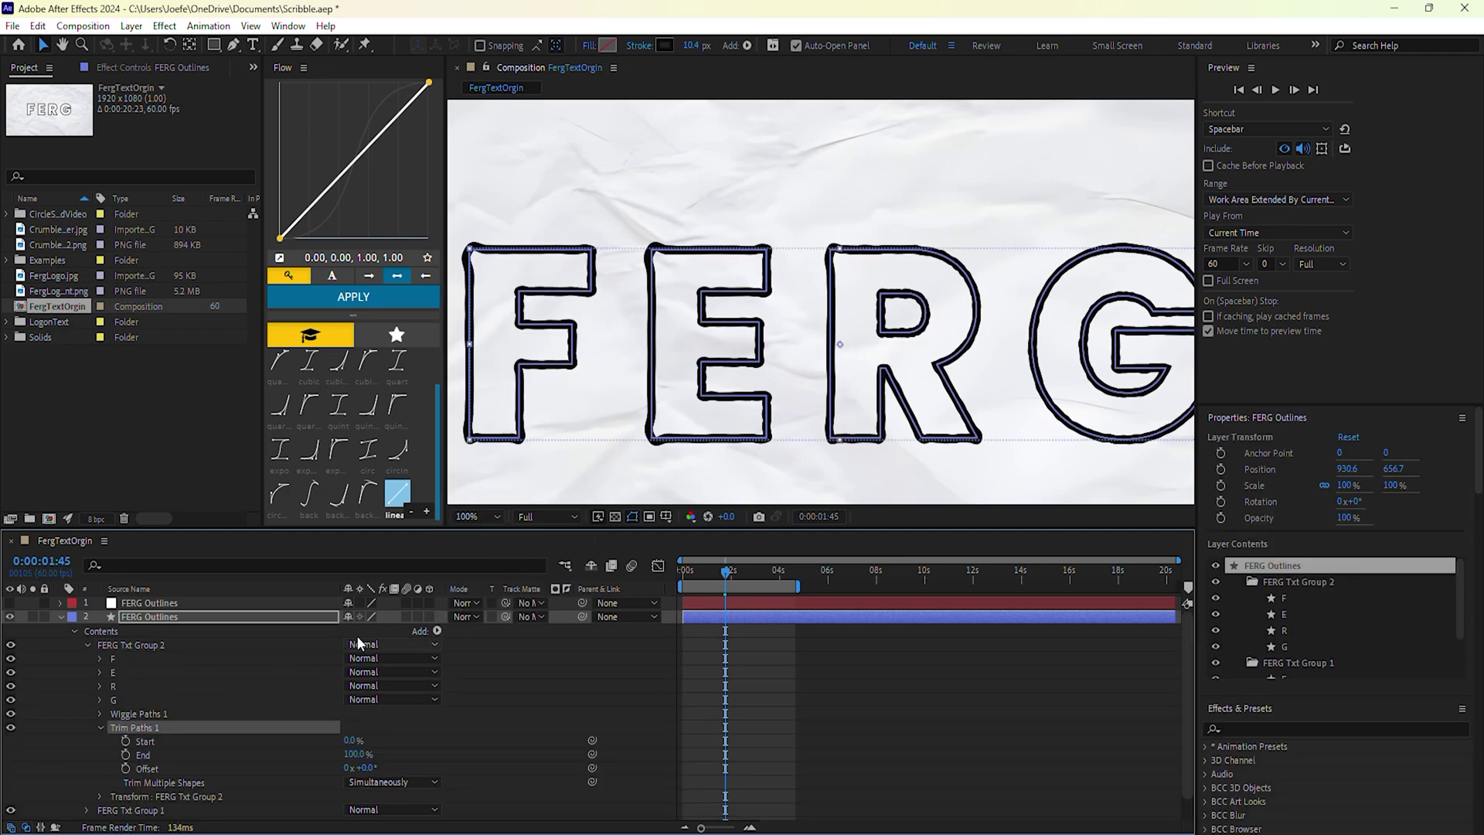
Step: In Group 2's Trim Paths, set End to 0%, keyframe Start from 0% at 0:00:00:00 to 100% at 0:00:01:01, and trim multiple shapes Individually
key("comma")
key("comma")
left_click_drag(726, 581, 677, 588)
left_click(125, 741)
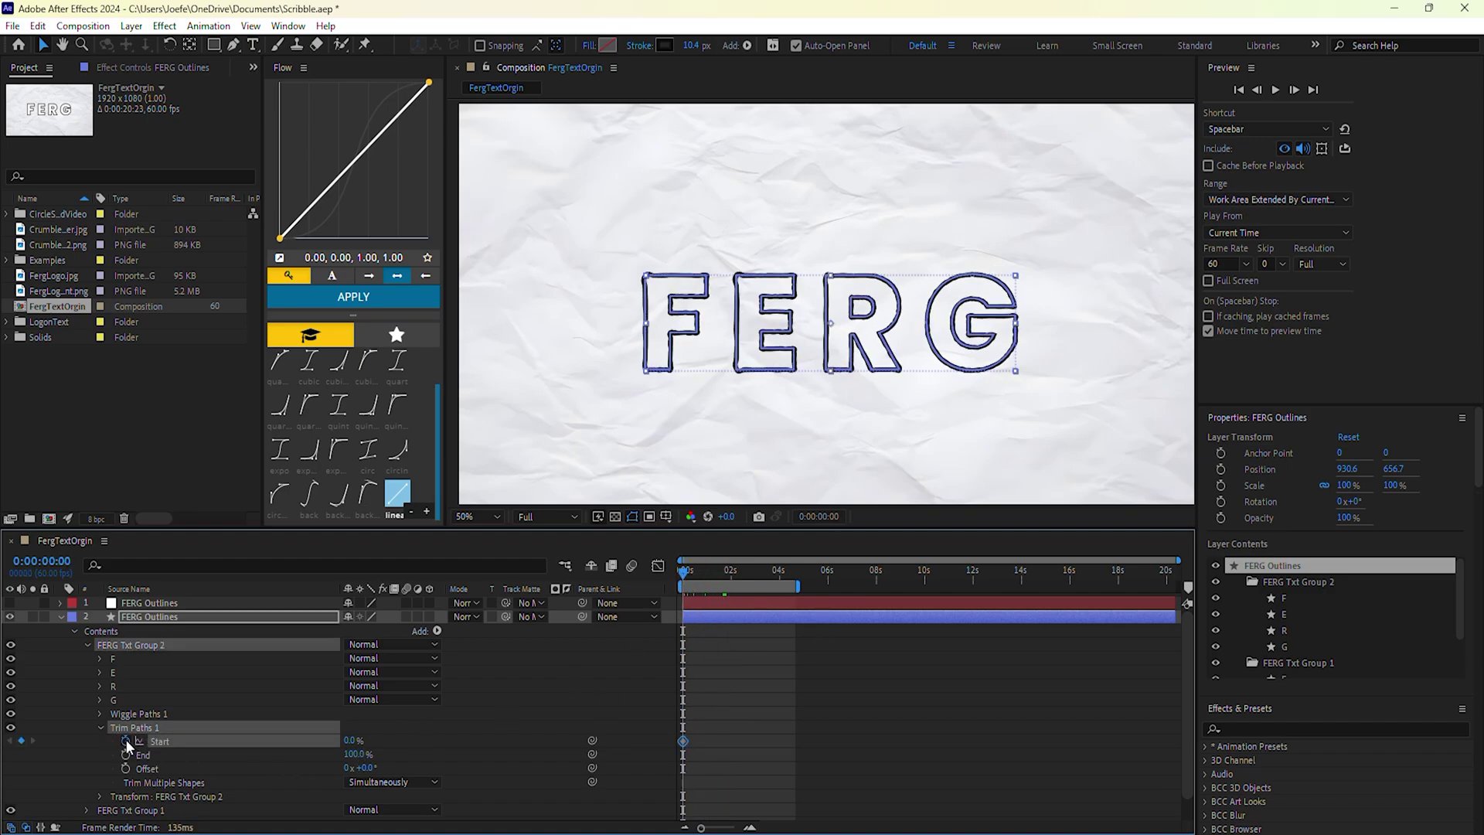
left_click_drag(356, 755, 237, 765)
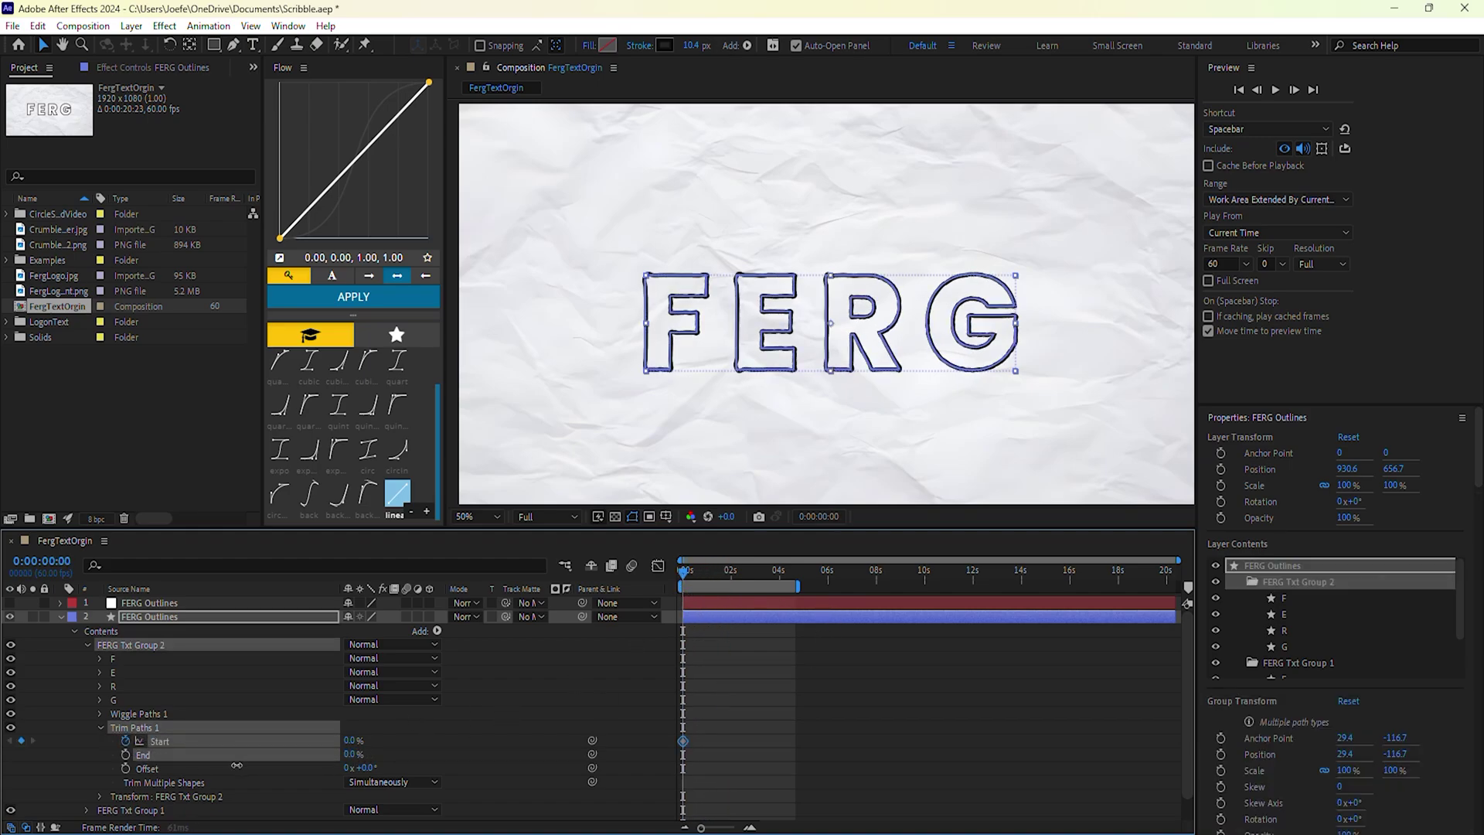
left_click_drag(684, 570, 708, 571)
left_click_drag(353, 741, 468, 733)
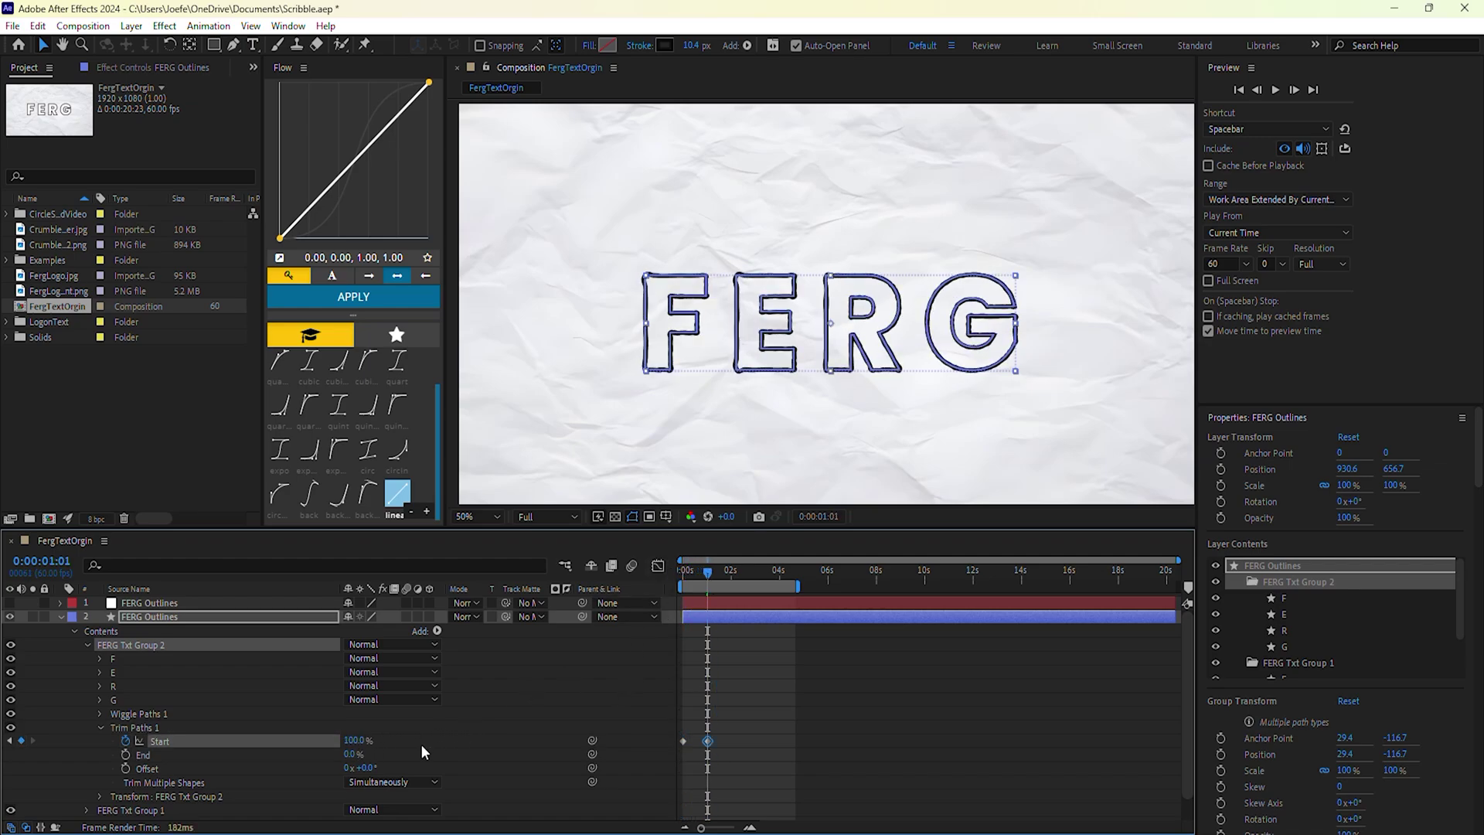
left_click(358, 784)
left_click(383, 814)
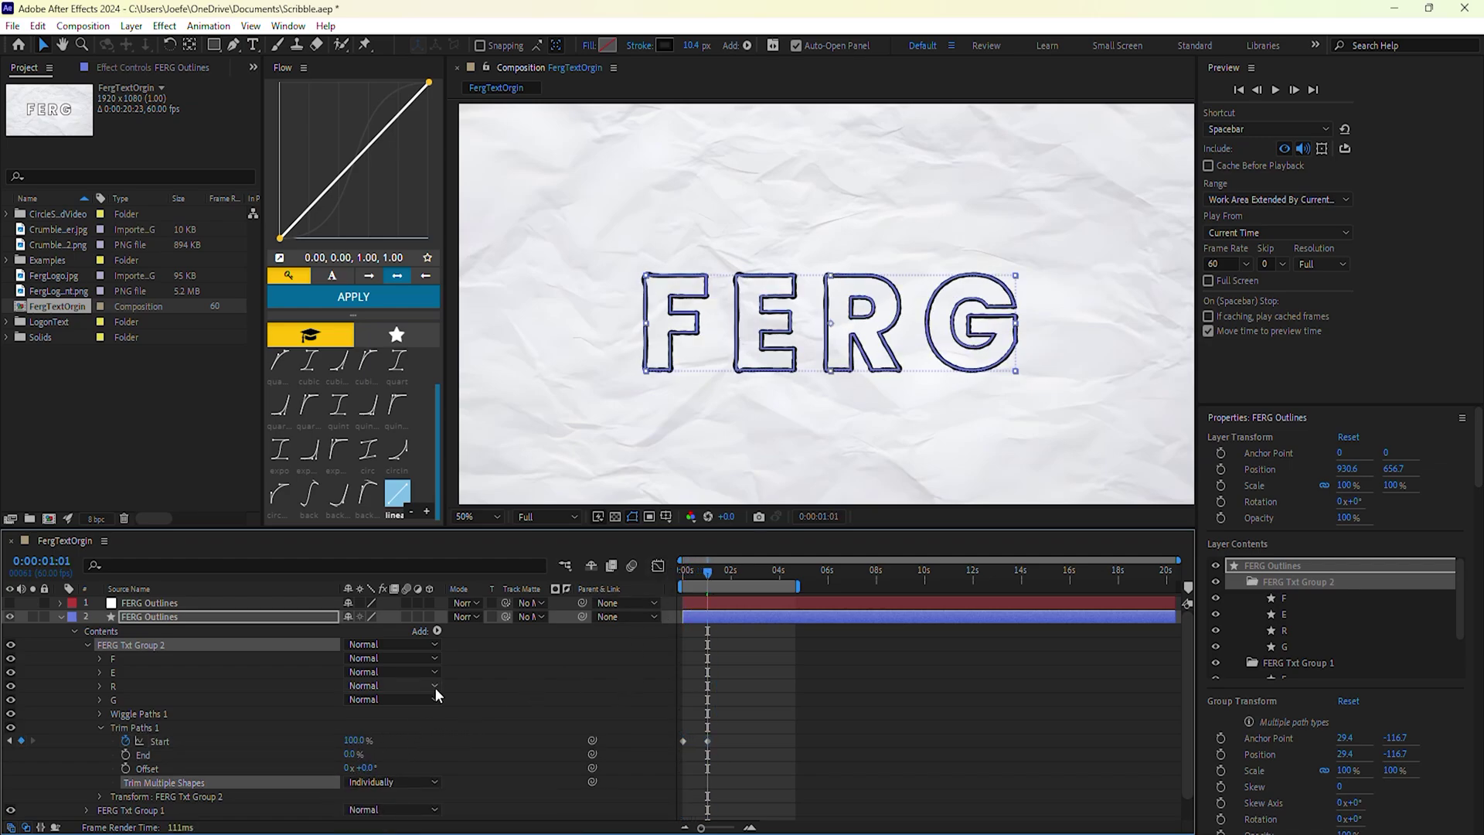
Step: Keyframe the Opacity of FERG Txt Group 1 so it rises from 0% around 0:00:01:01, where Group 2's Start animation ends
left_click(88, 644)
left_click(87, 659)
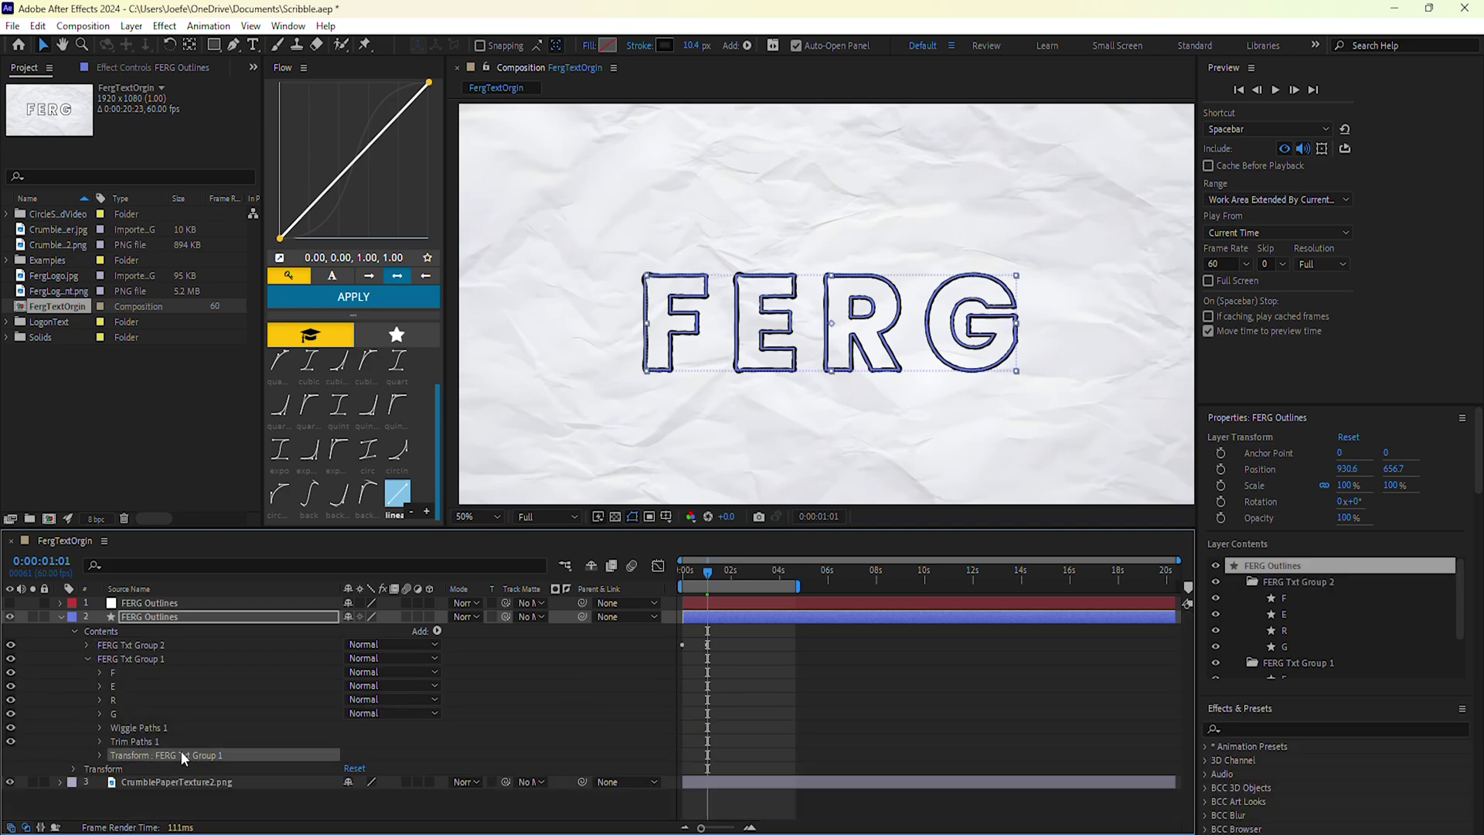
left_click(98, 756)
scroll(181, 739, "down", 3)
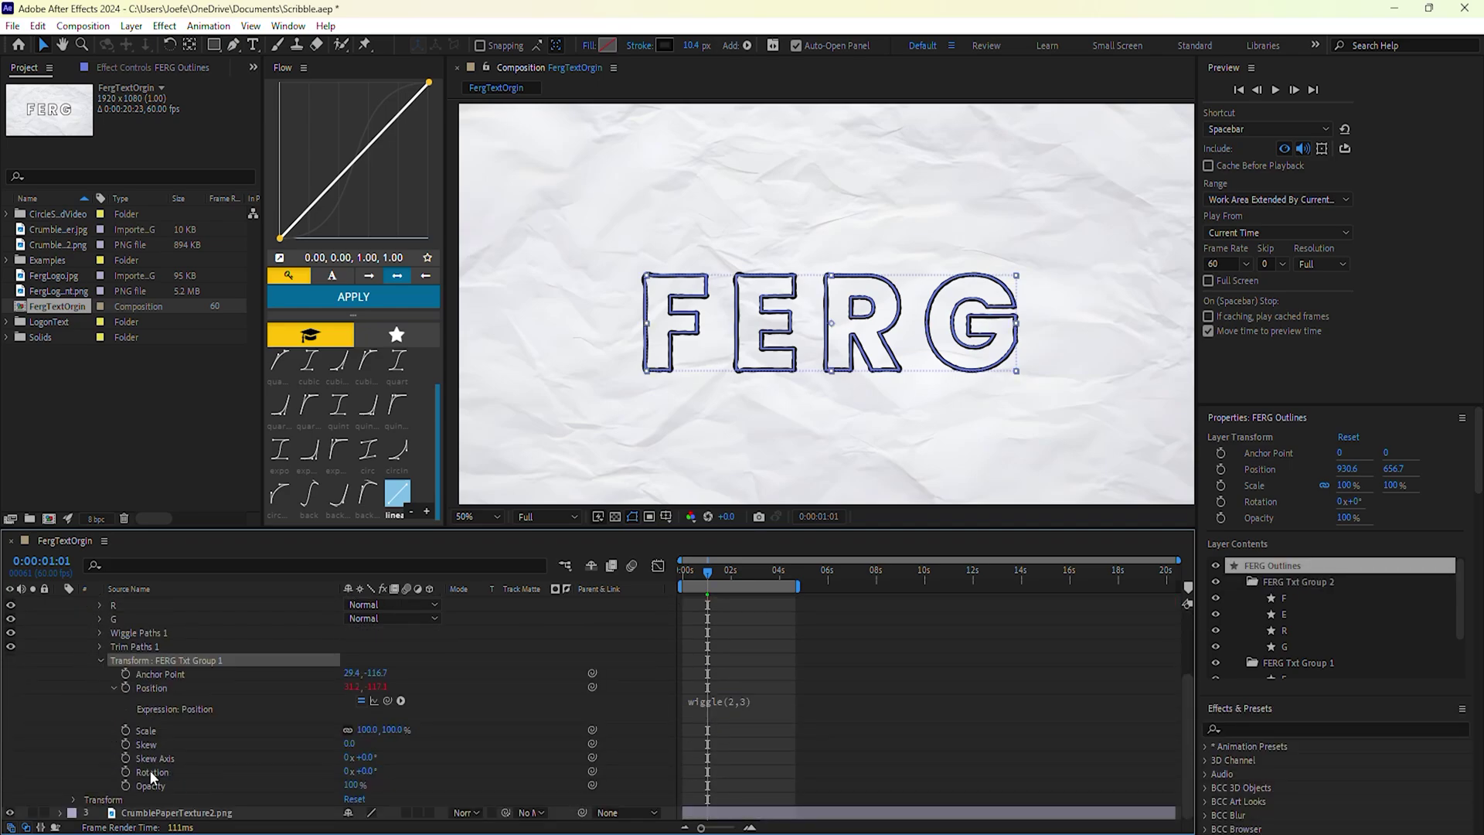
left_click(127, 785)
left_click_drag(350, 785, 257, 791)
scroll(403, 671, "up", 3)
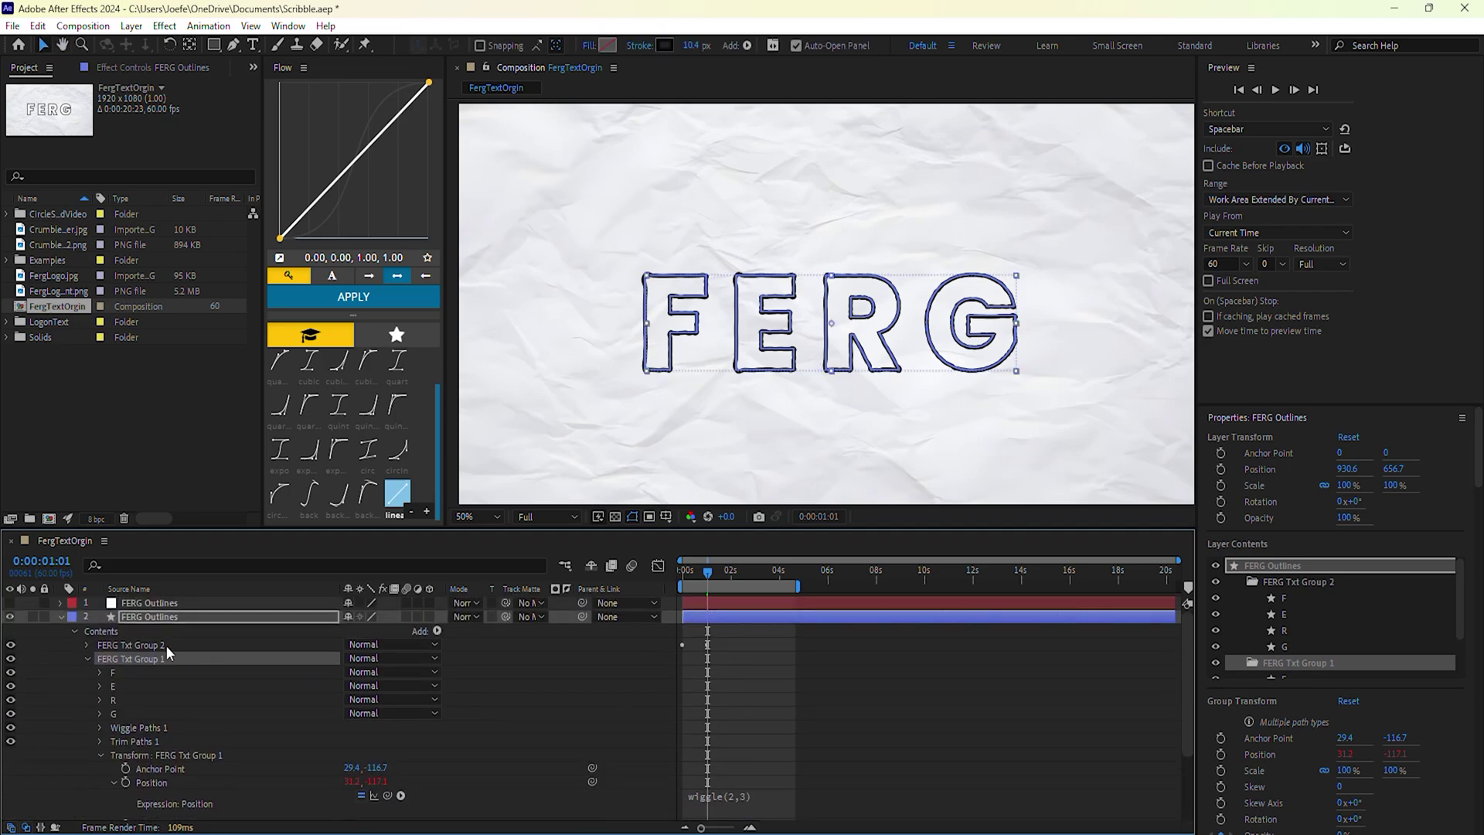
left_click(86, 645)
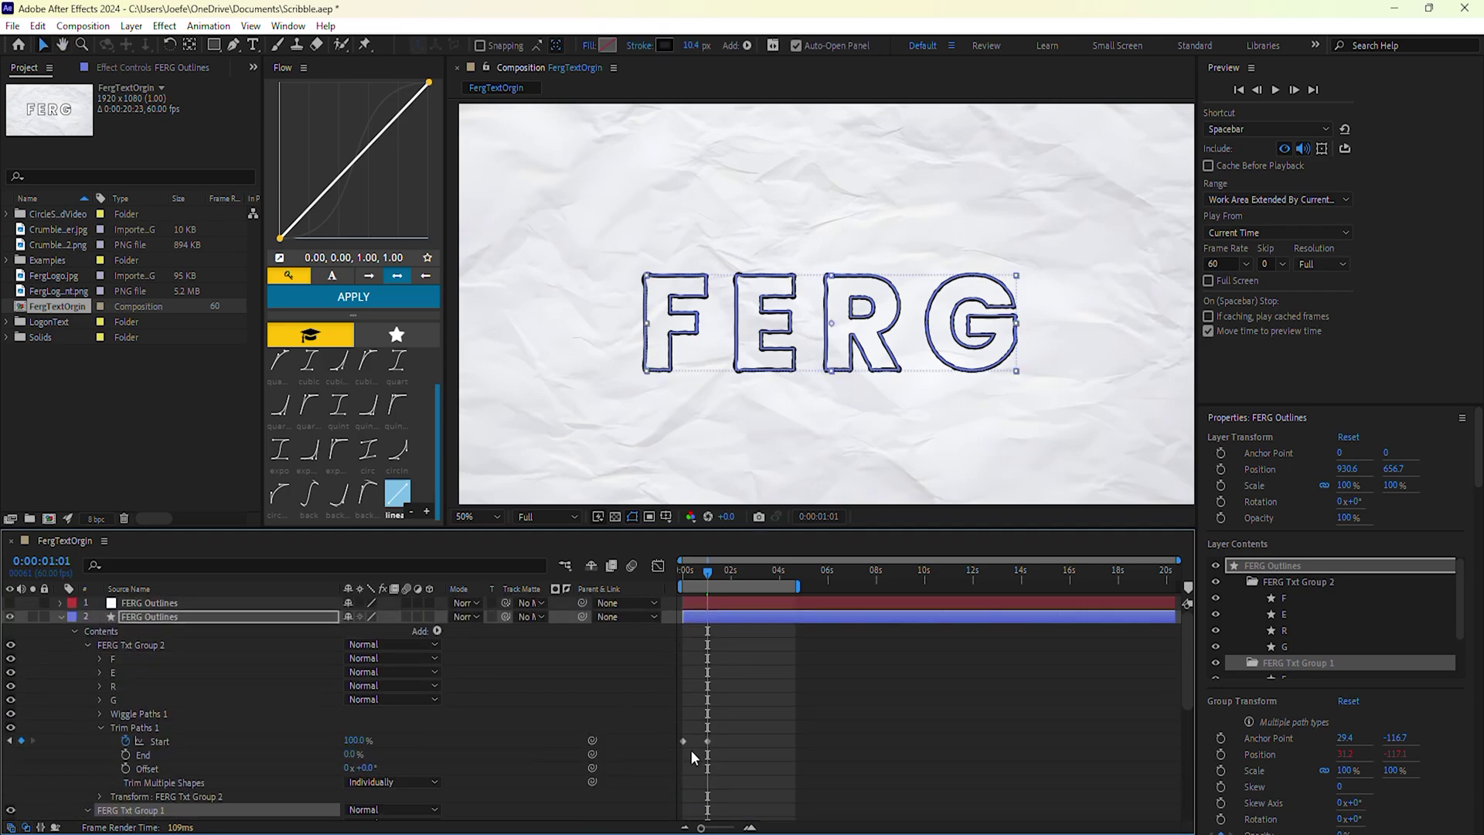
scroll(730, 705, "down", 6)
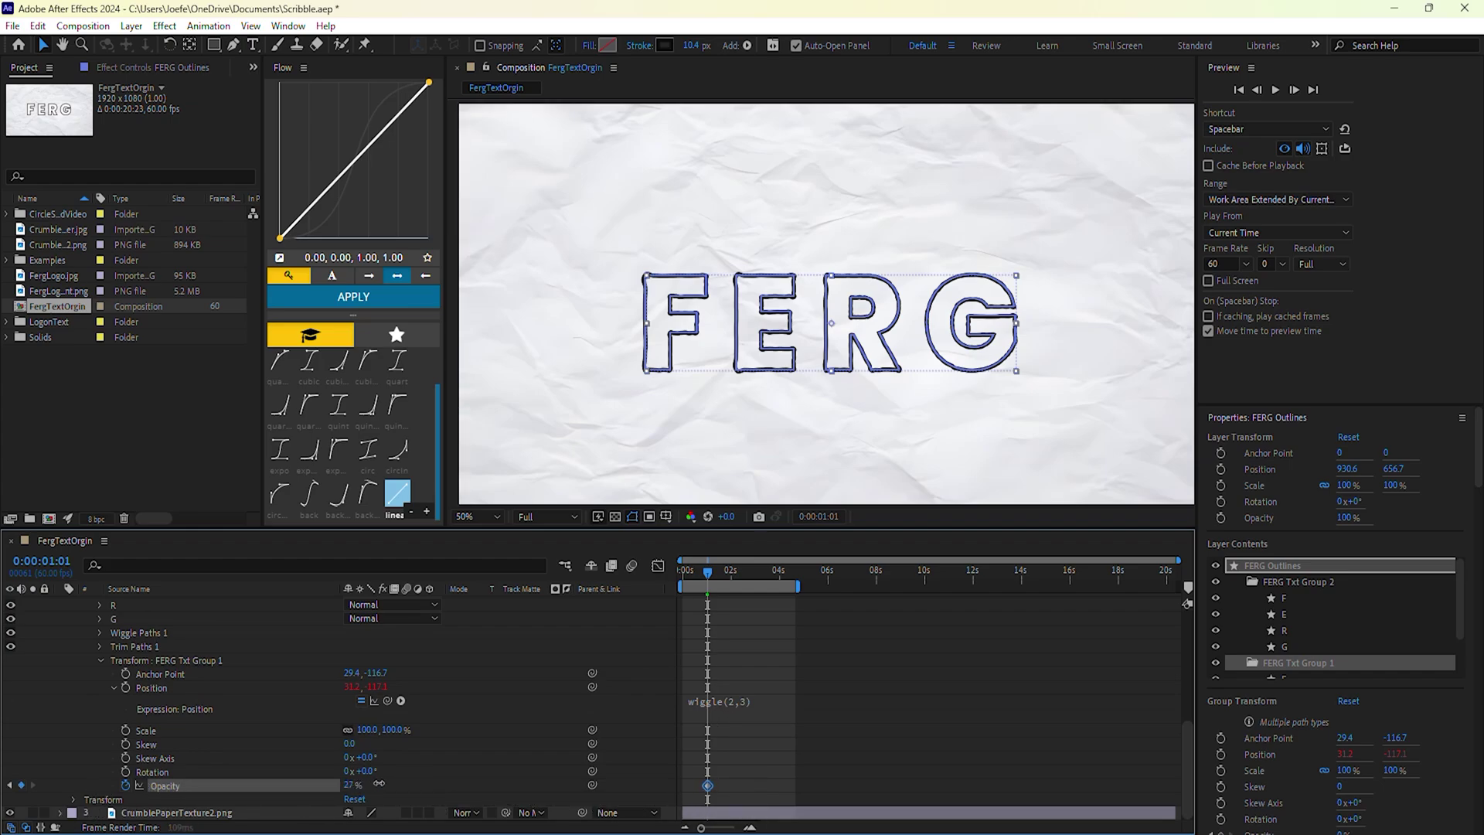
scroll(758, 781, "up", 1)
scroll(758, 781, "up", 3)
Step: Try extra Opacity keyframes for FERG Txt Group 1 at 0:00:00:23 and 0:00:00:13, and delete those two keyframes
mouse_move(708, 572)
left_mouse_down()
mouse_move(694, 576)
mouse_move(710, 584)
mouse_move(692, 571)
left_mouse_up()
scroll(290, 772, "down", 6)
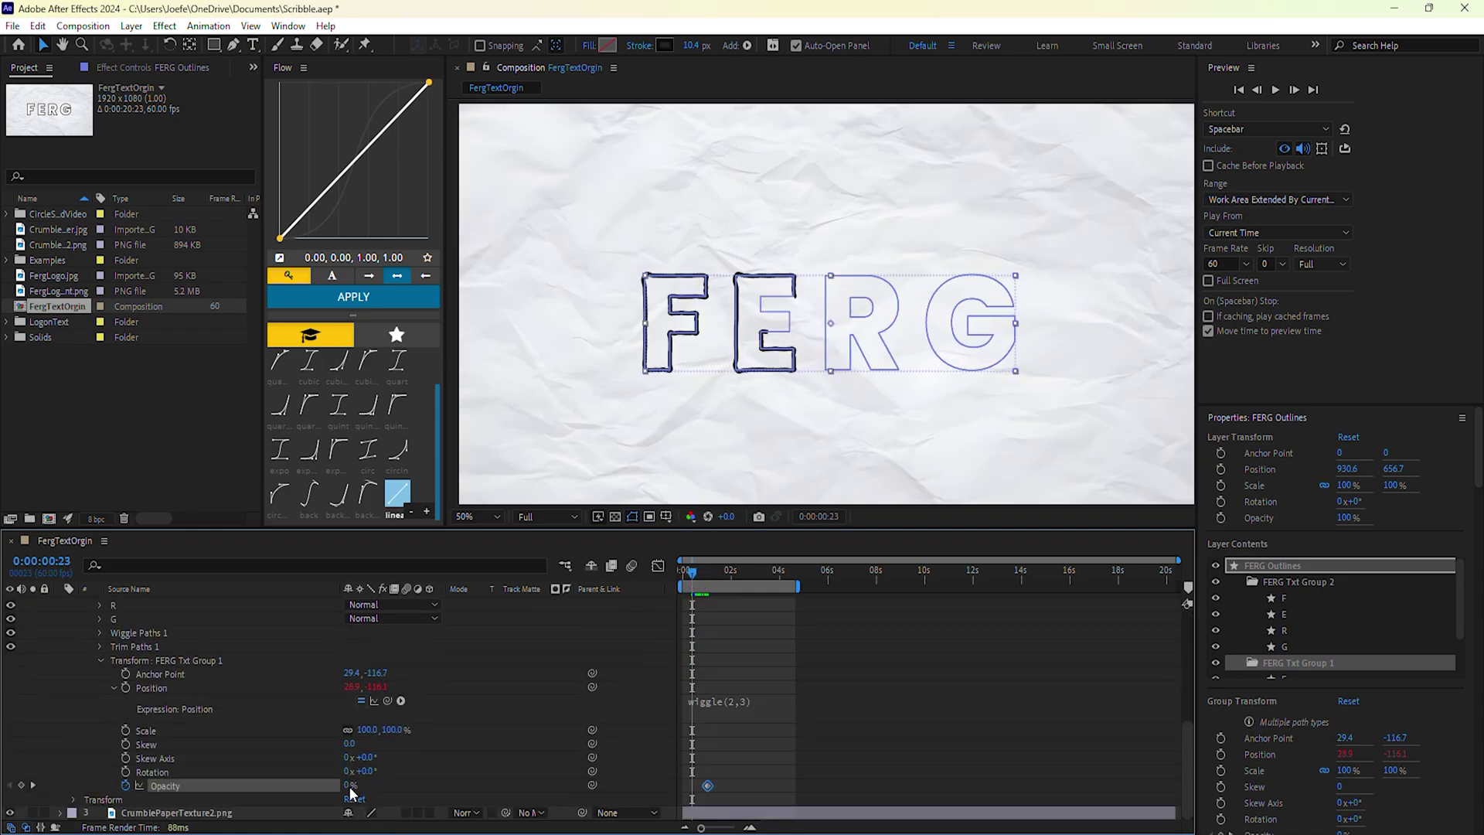
left_click_drag(348, 785, 386, 785)
left_click(686, 569)
left_click_drag(685, 570, 703, 581)
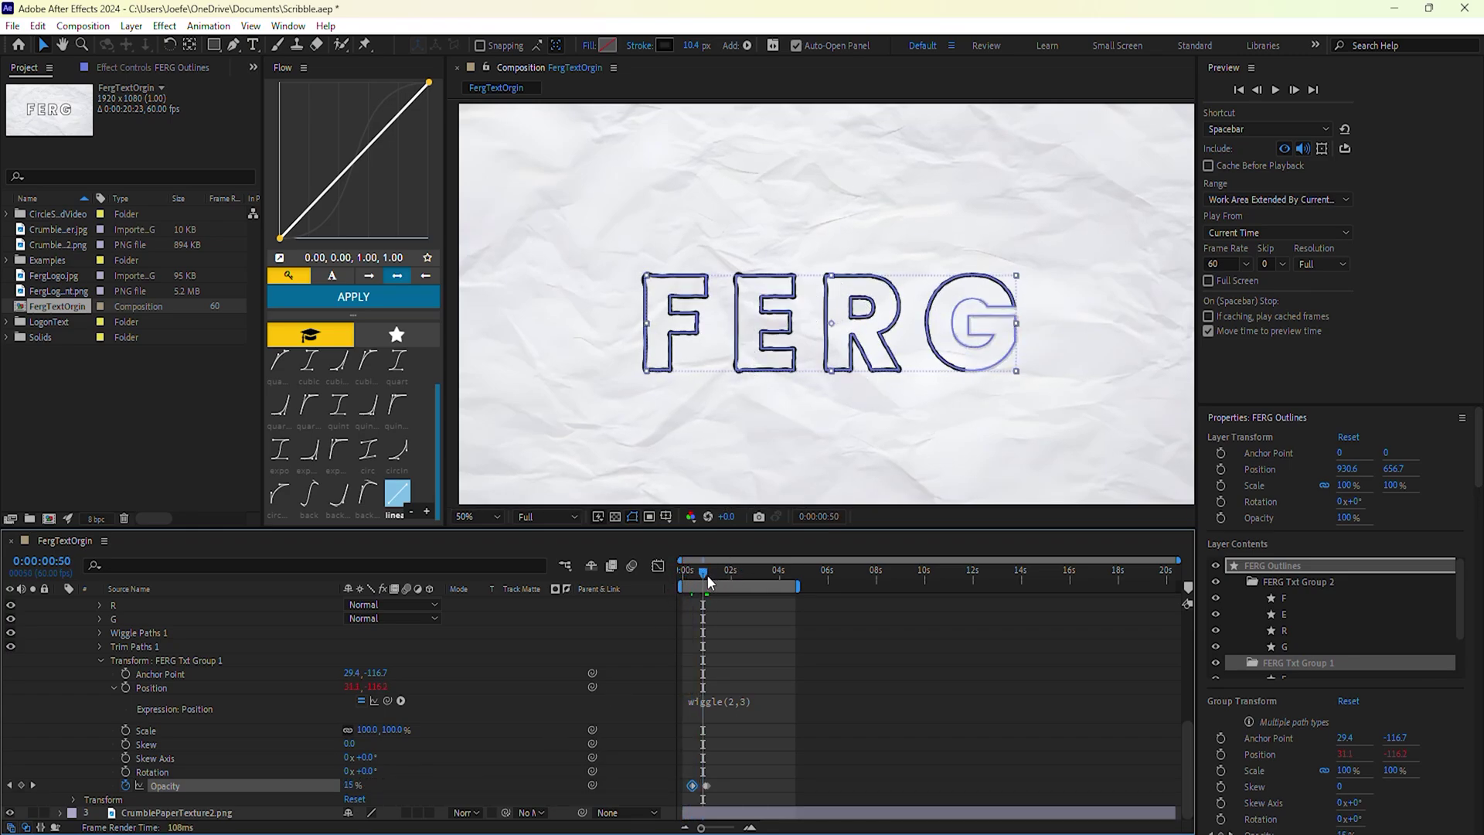
left_click_drag(704, 575, 688, 576)
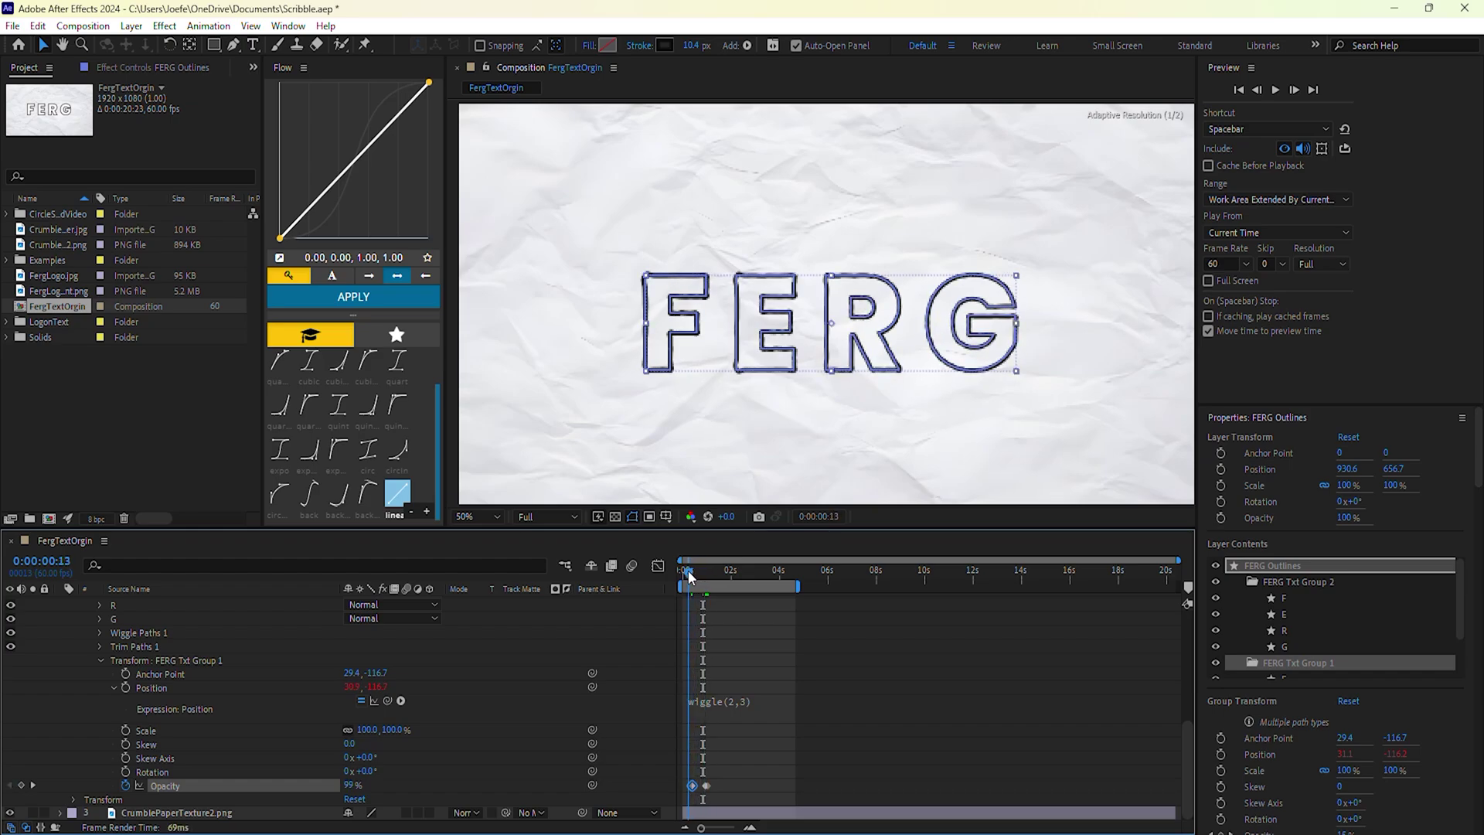
left_click_drag(352, 785, 270, 785)
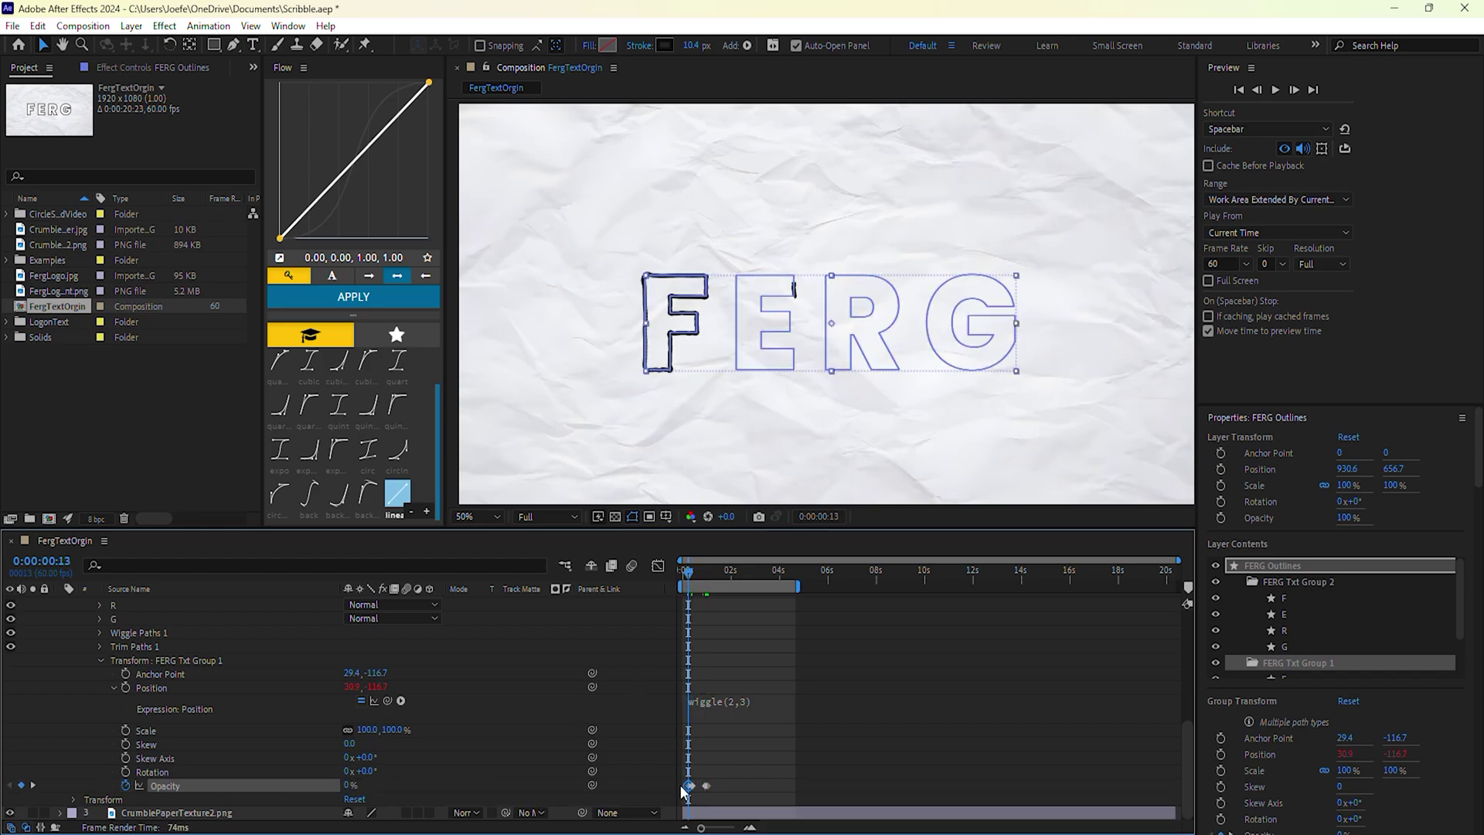
left_click_drag(679, 788, 694, 774)
left_click(716, 719)
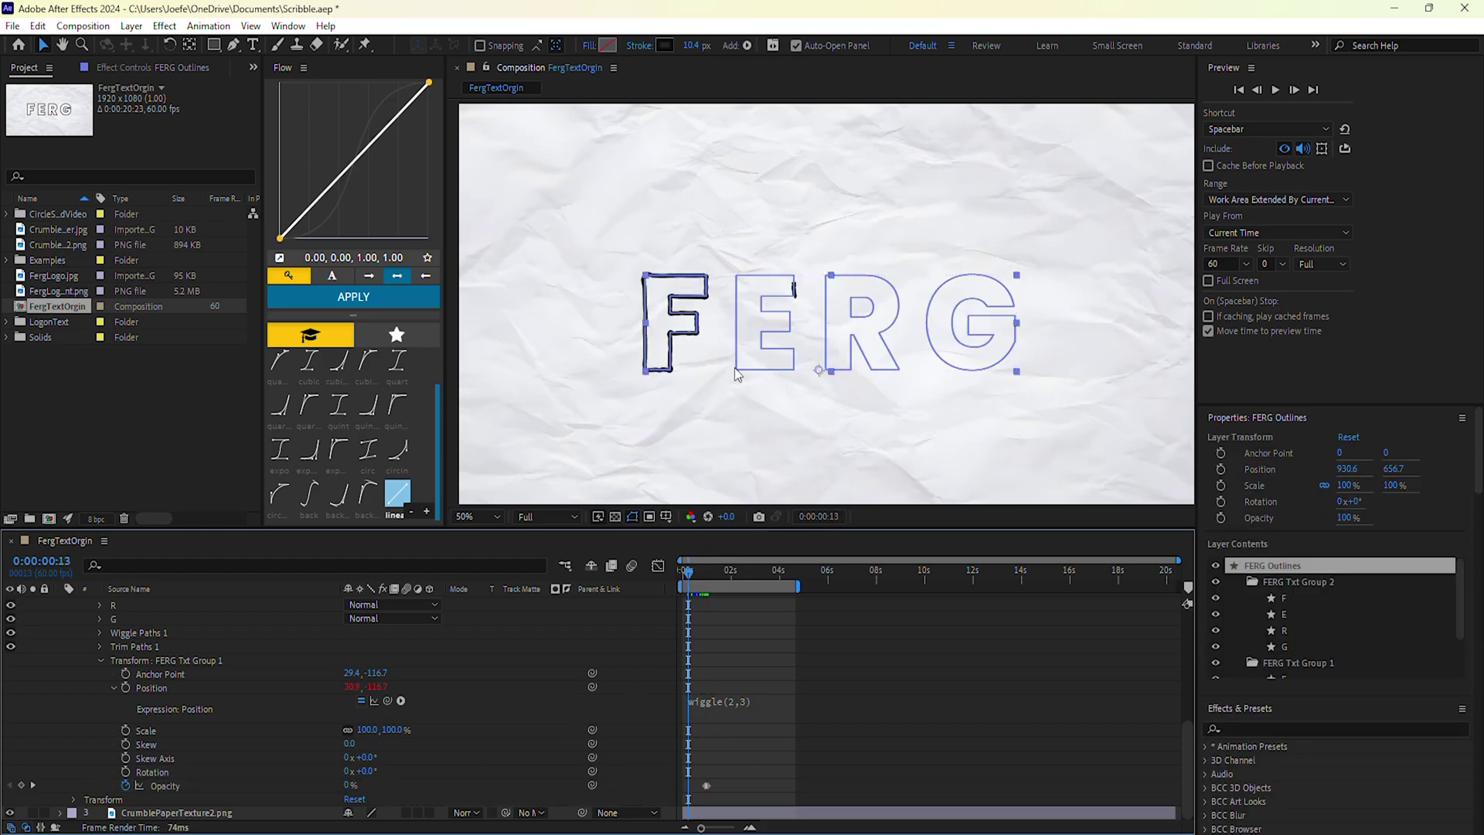
Step: Return to the first frame and collapse both FERG text groups and the FERG Outlines shape layer
left_click_drag(693, 575, 668, 605)
scroll(70, 685, "up", 2)
scroll(71, 685, "up", 4)
left_click(100, 729)
left_click(86, 754)
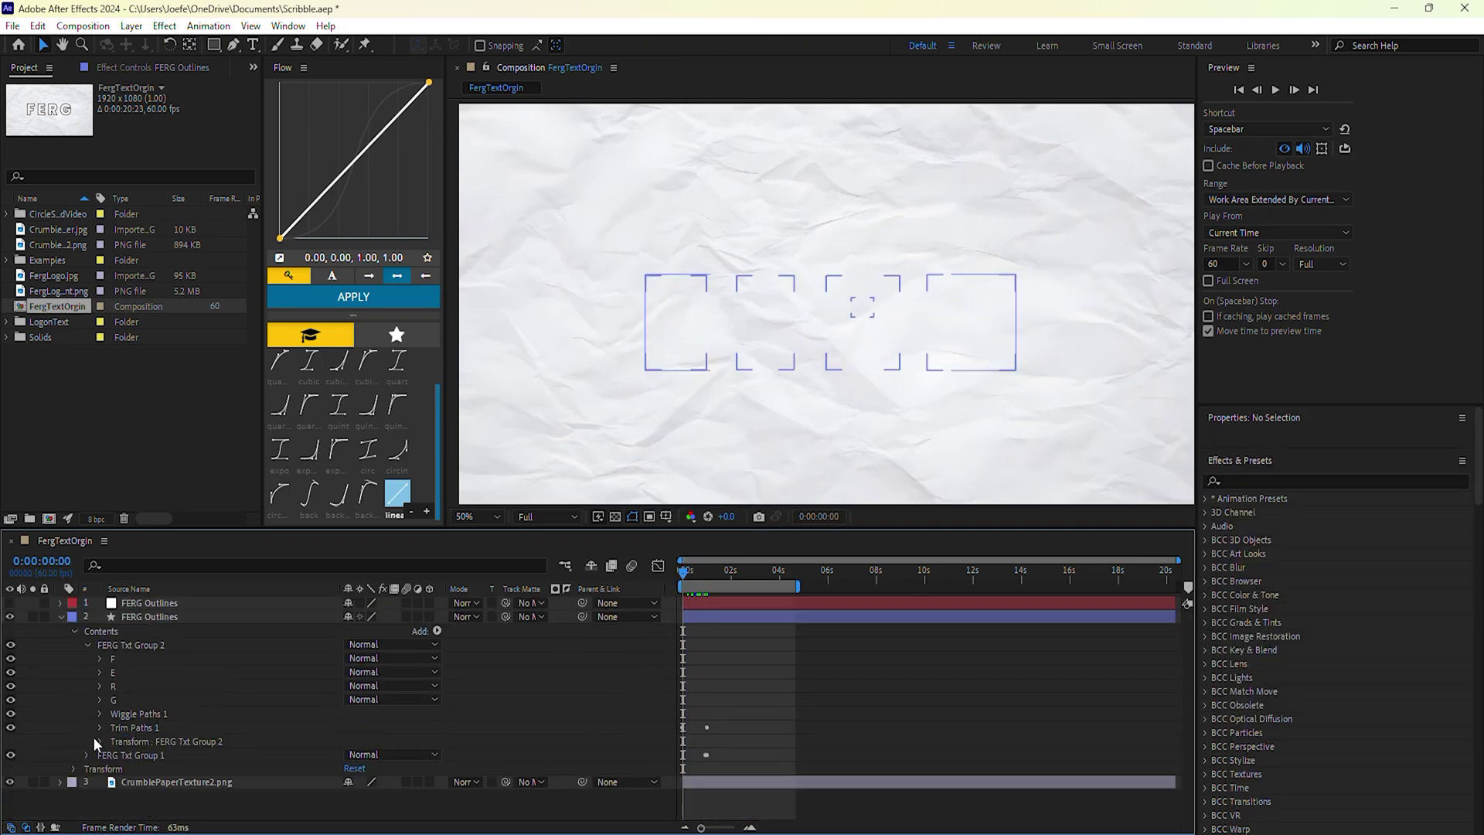
left_click(87, 645)
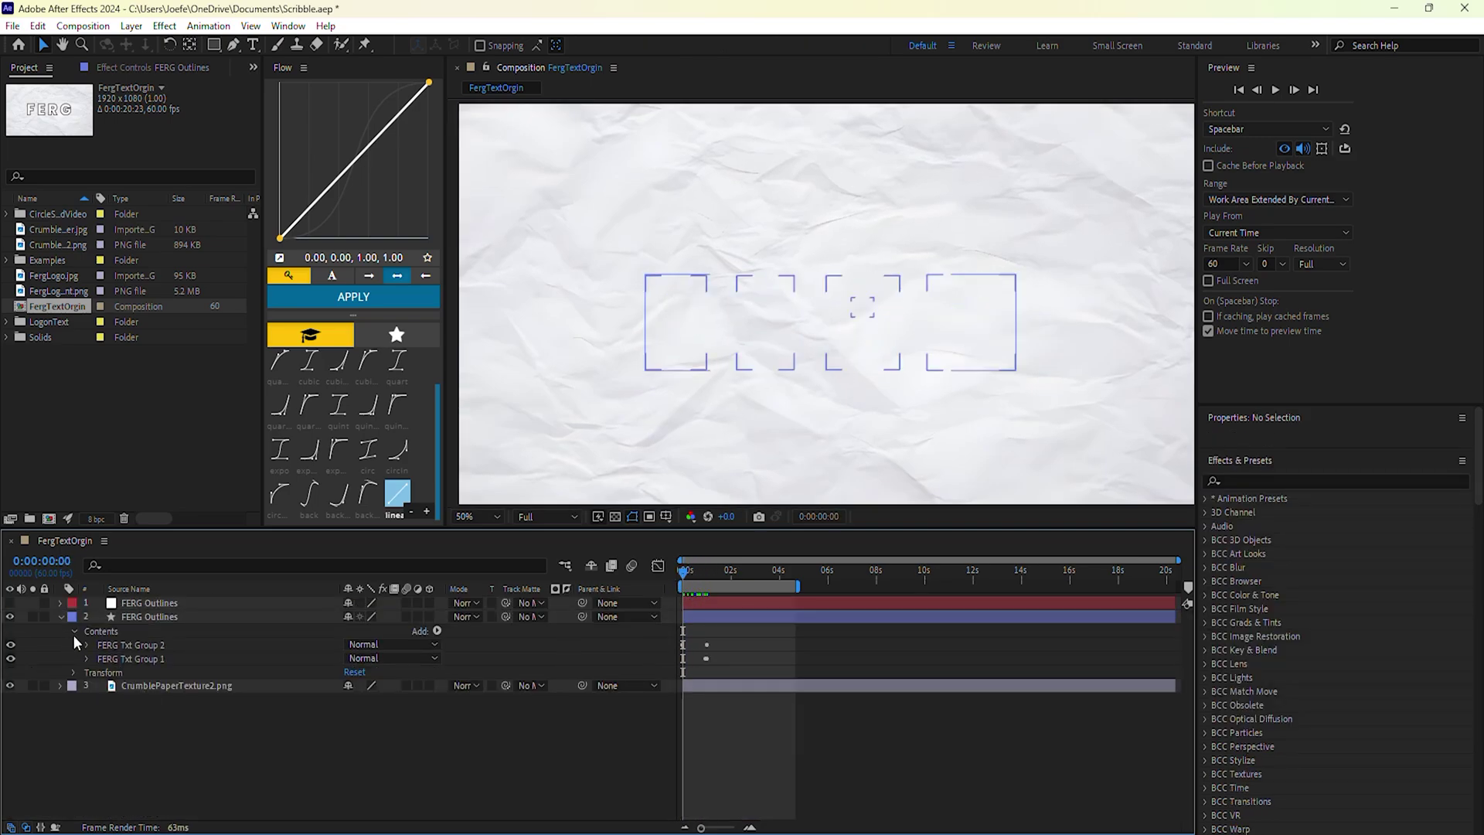
left_click(74, 630)
left_click(61, 617)
Step: Create a white solid and, at 0:00:01:01, draw a rectangular mask on it around the whole FERG text
right_click(124, 660)
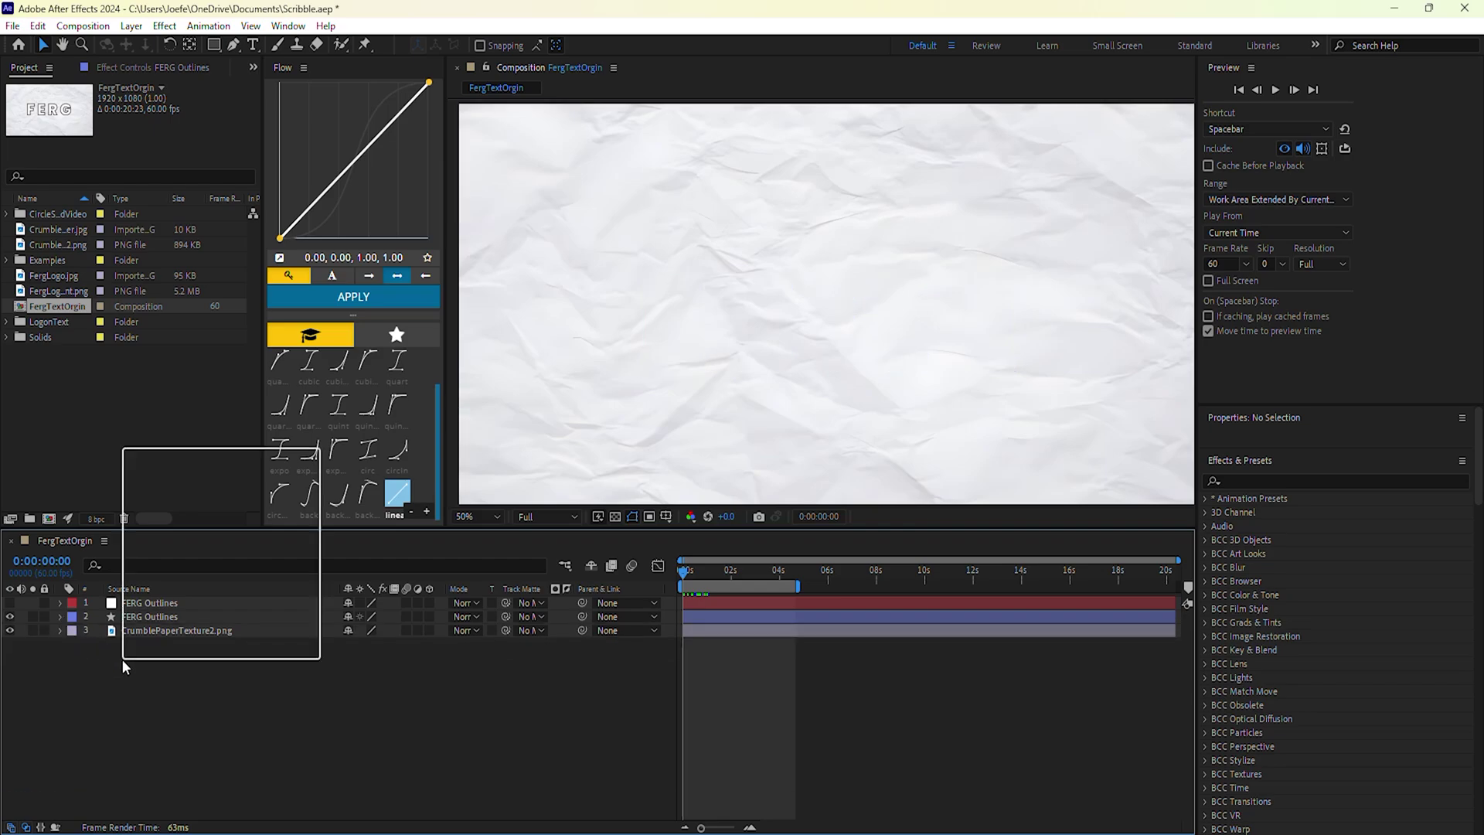
mouse_move(176, 464)
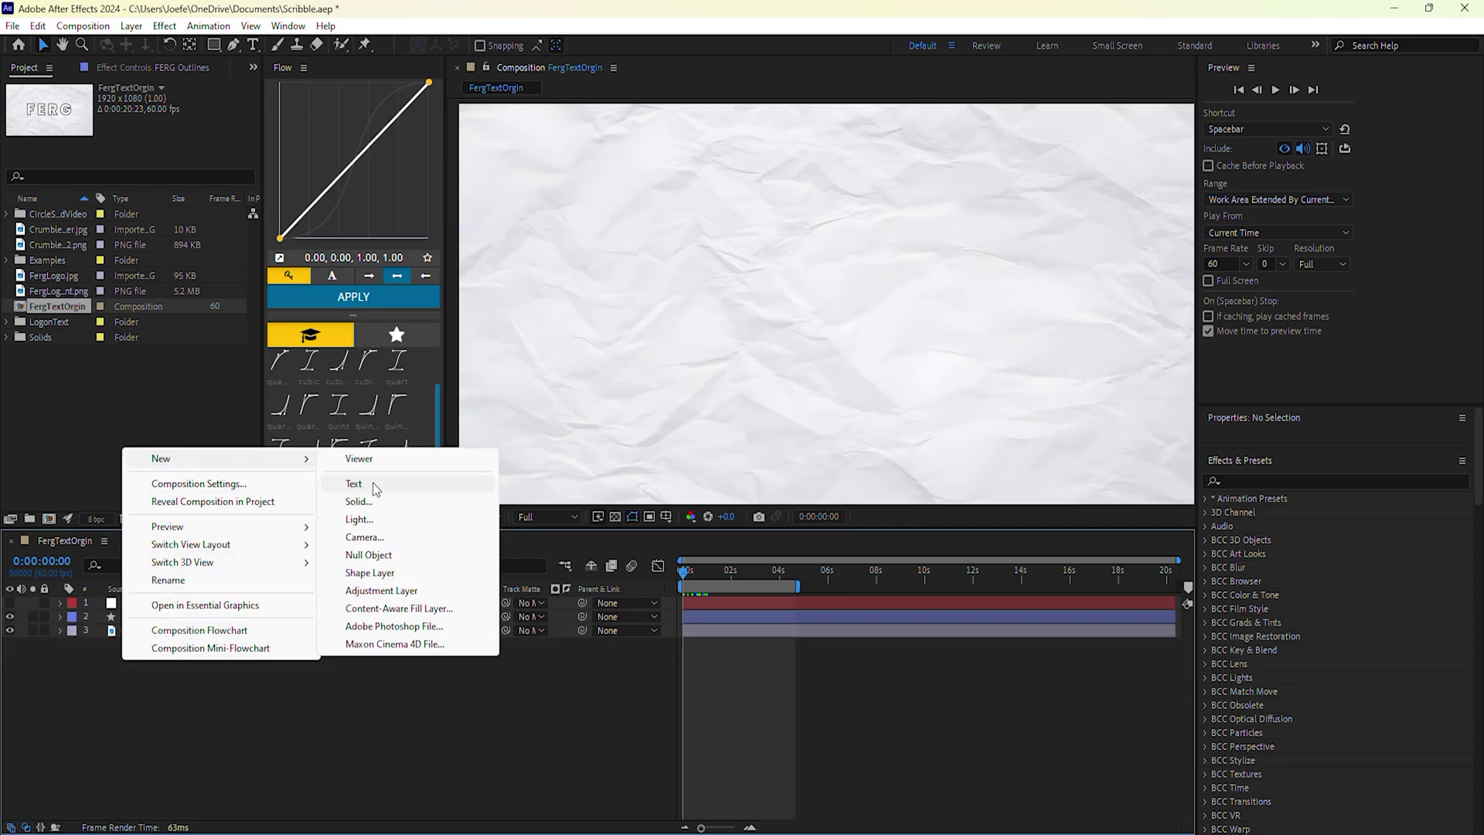
left_click(371, 502)
left_click(1171, 568)
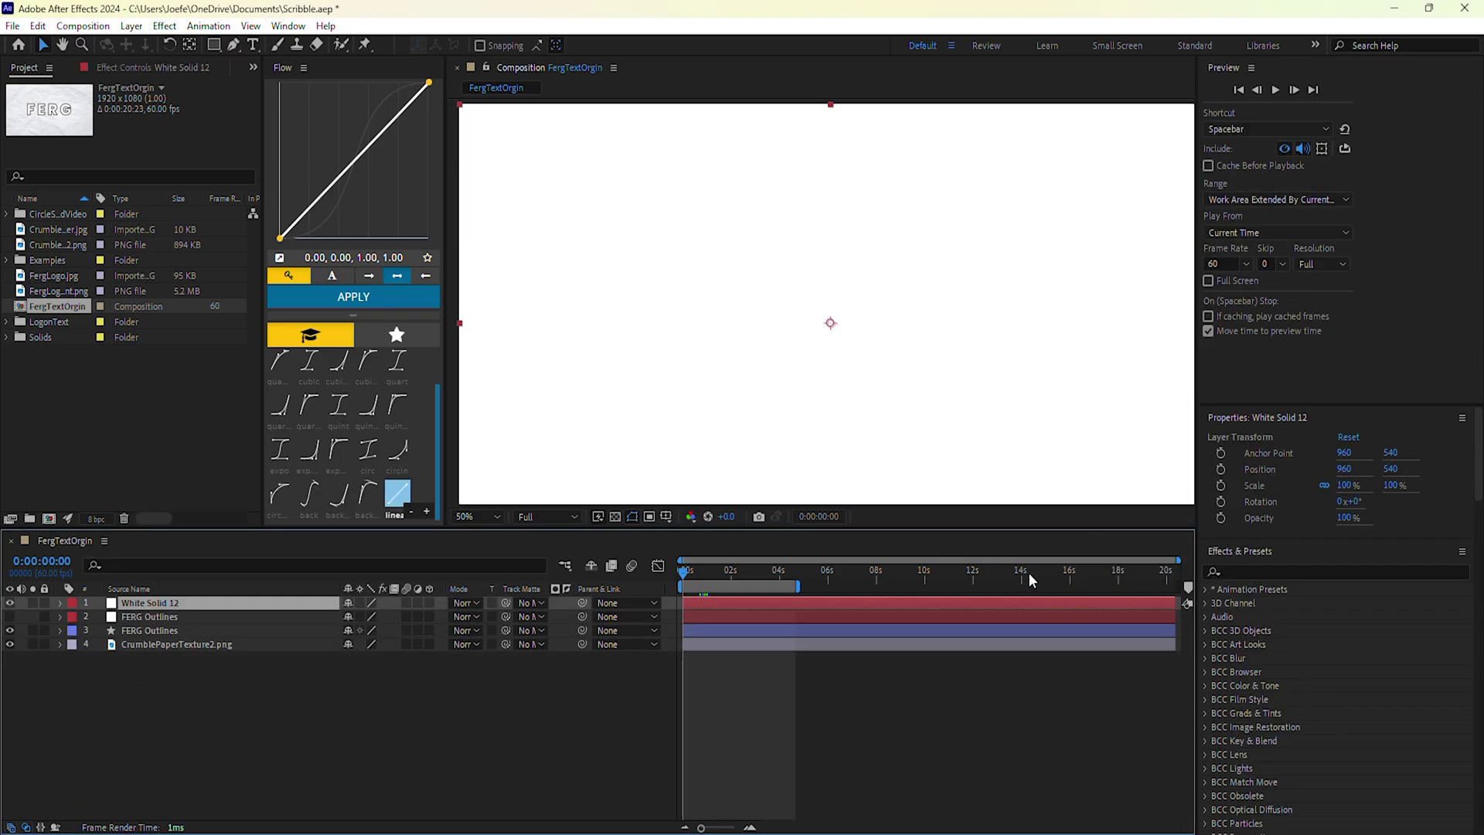
left_click_drag(683, 573, 708, 572)
scroll(731, 333, "down", 2)
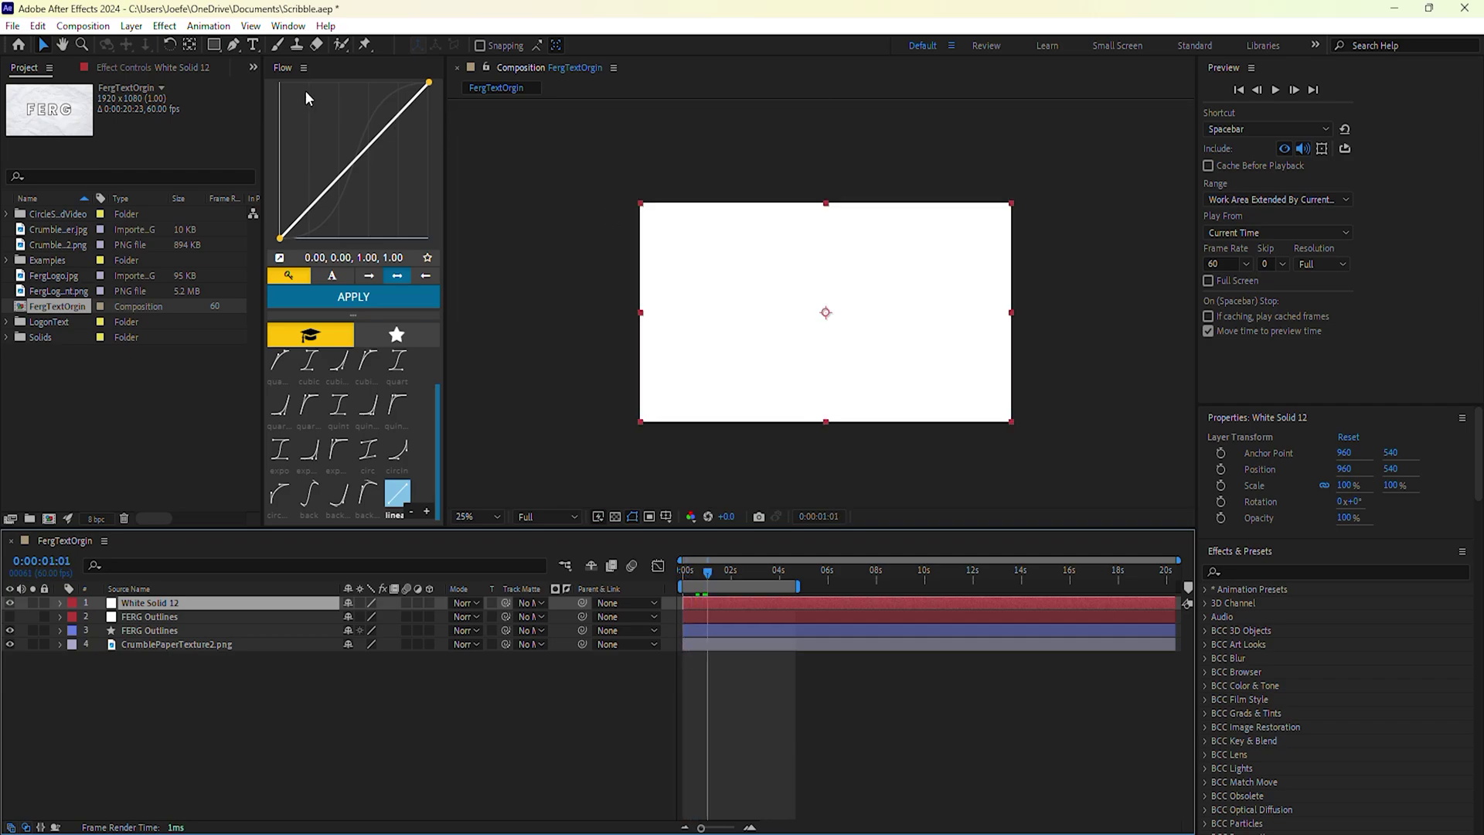
left_click(215, 47)
left_click(695, 606)
left_click_drag(713, 262, 938, 368)
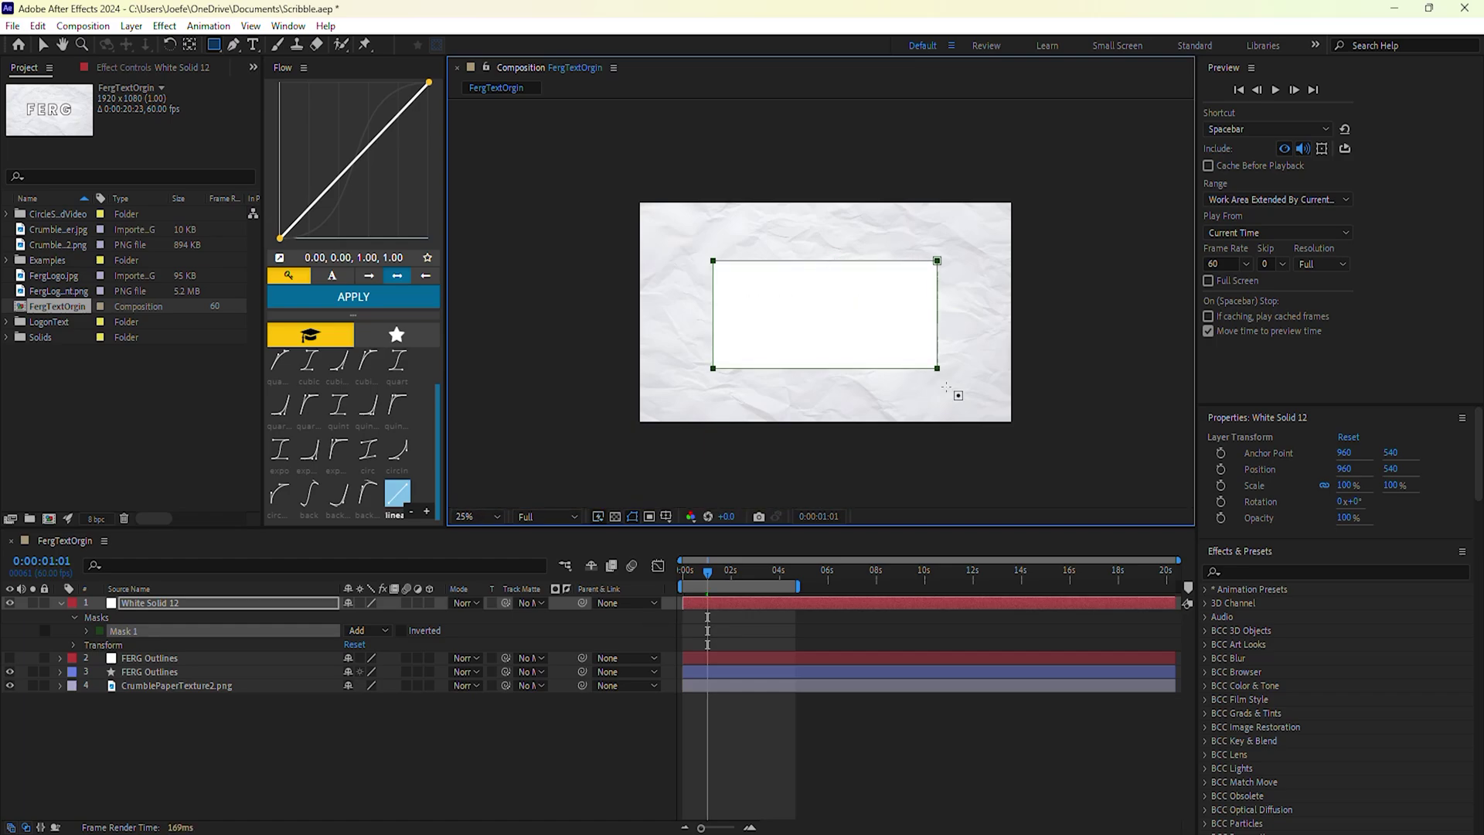
Step: Find the Scribble effect, apply it to the masked white solid and set its color to black
left_click(1314, 571)
type("scribb")
left_click_drag(1253, 603, 966, 624)
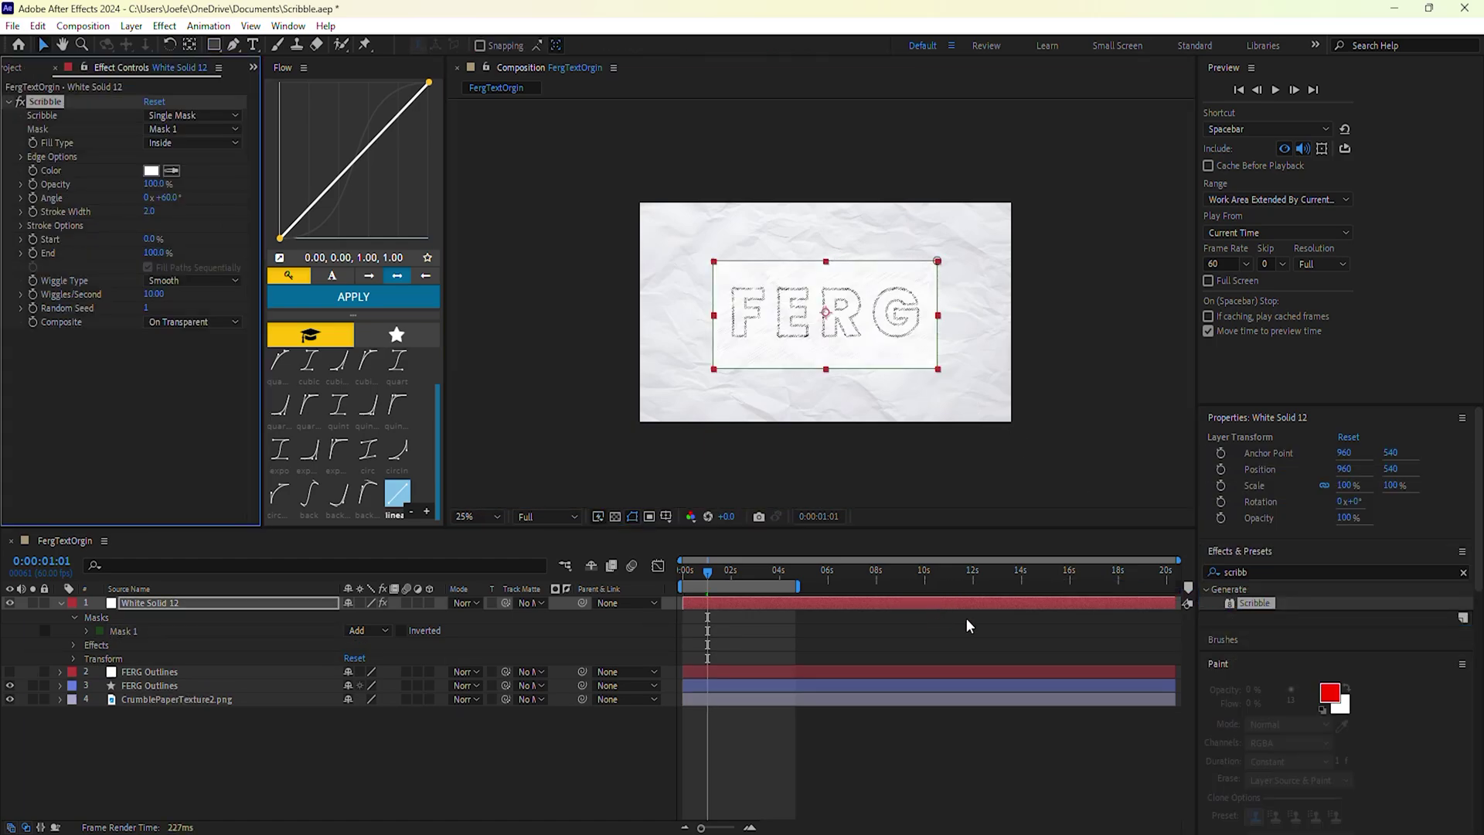
left_click(152, 170)
left_click(146, 613)
left_click(391, 417)
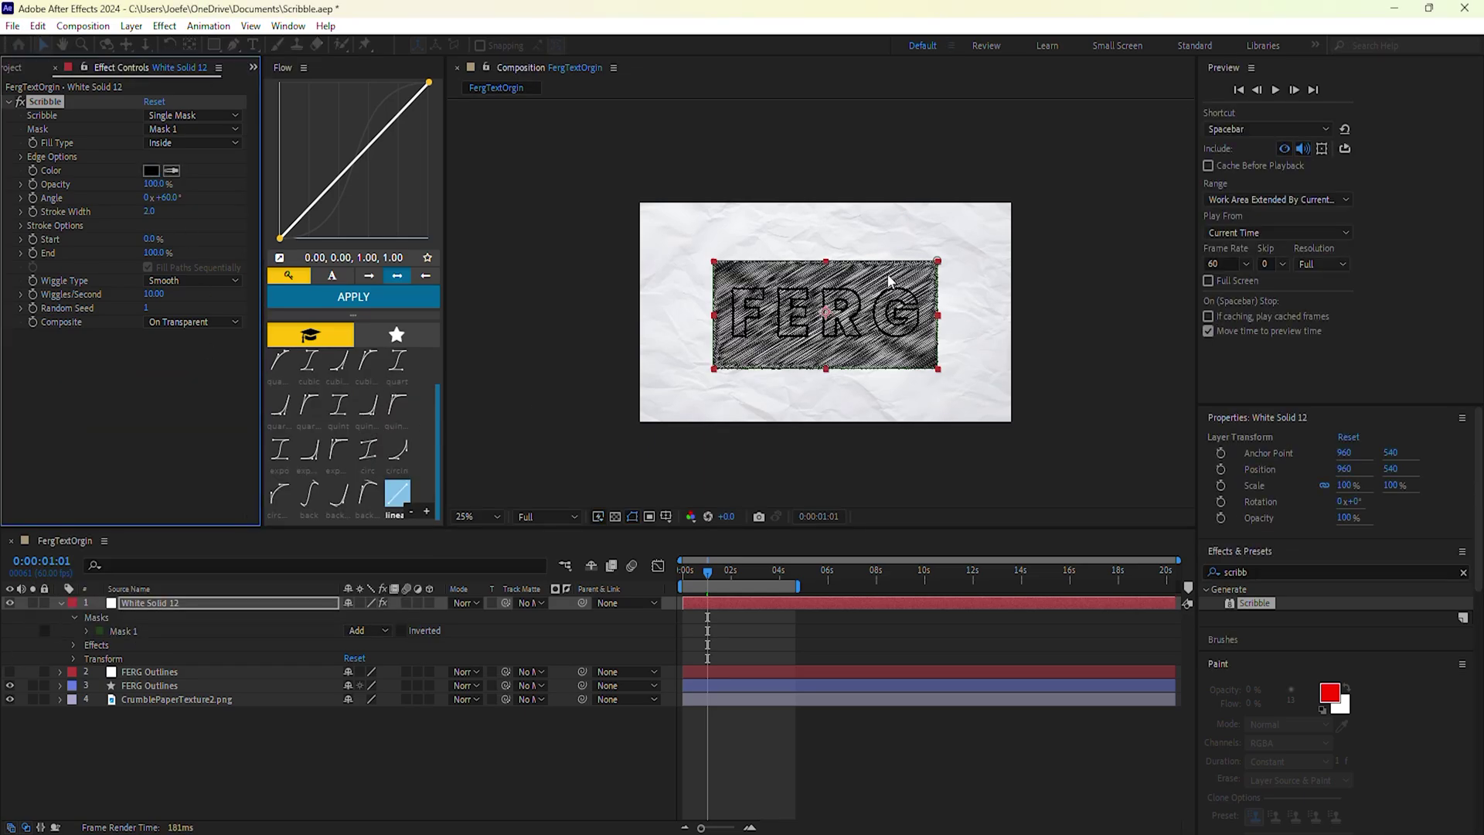
Step: Set the Scribble effect's Angle to 70° and its Stroke Width to 1.4
scroll(878, 291, "up", 2)
left_click_drag(165, 198, 172, 198)
left_click(149, 212)
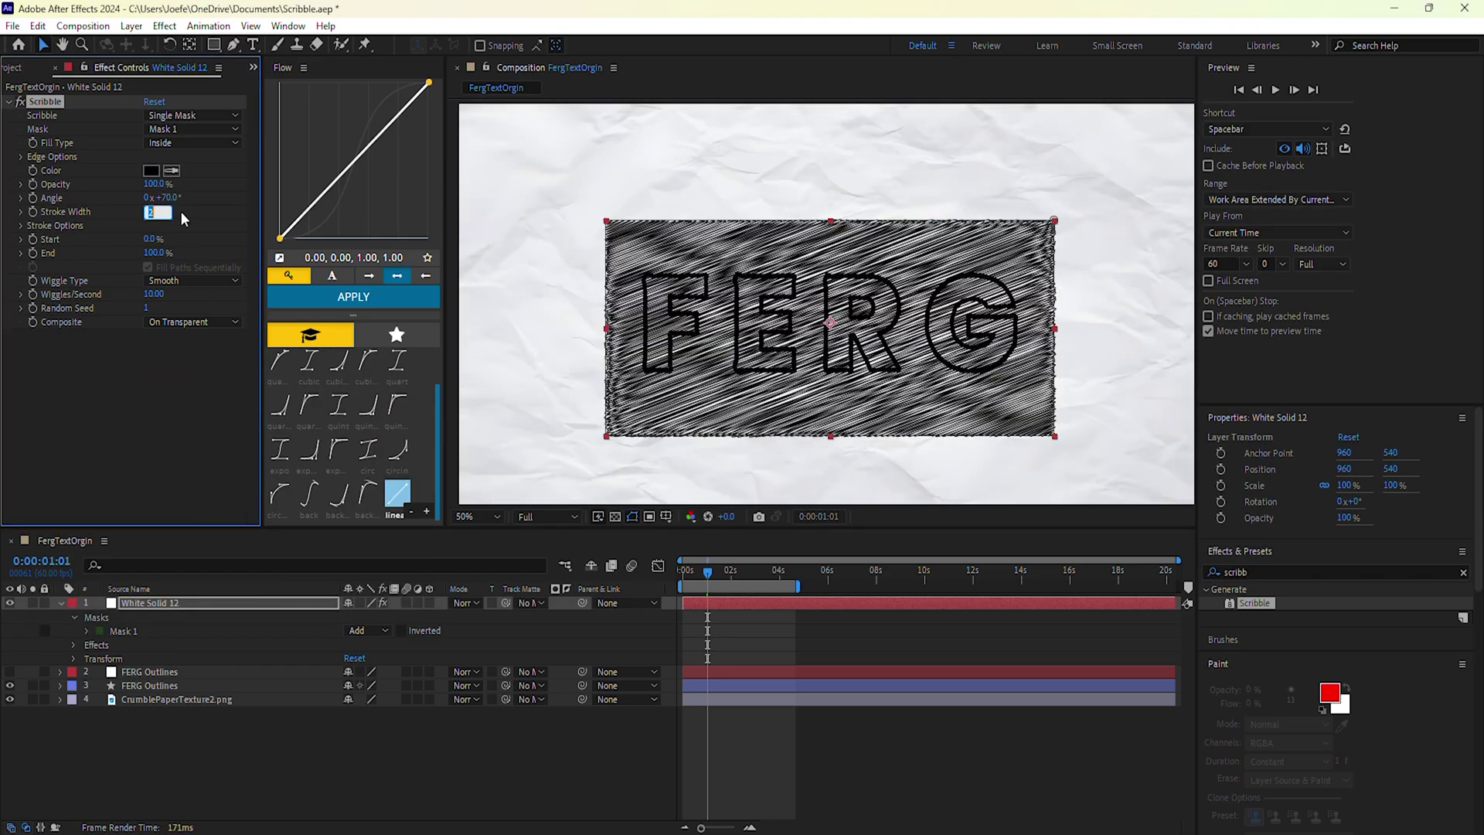
type("1.4")
key("Return")
Step: Set the Scribble stroke options to Curviness 2%, Curviness Variation 2%, Spacing Variation 0.3 and Path Overlap Variation 8.0
left_click(21, 225)
left_click_drag(153, 283, 101, 289)
left_click(151, 309)
type("8")
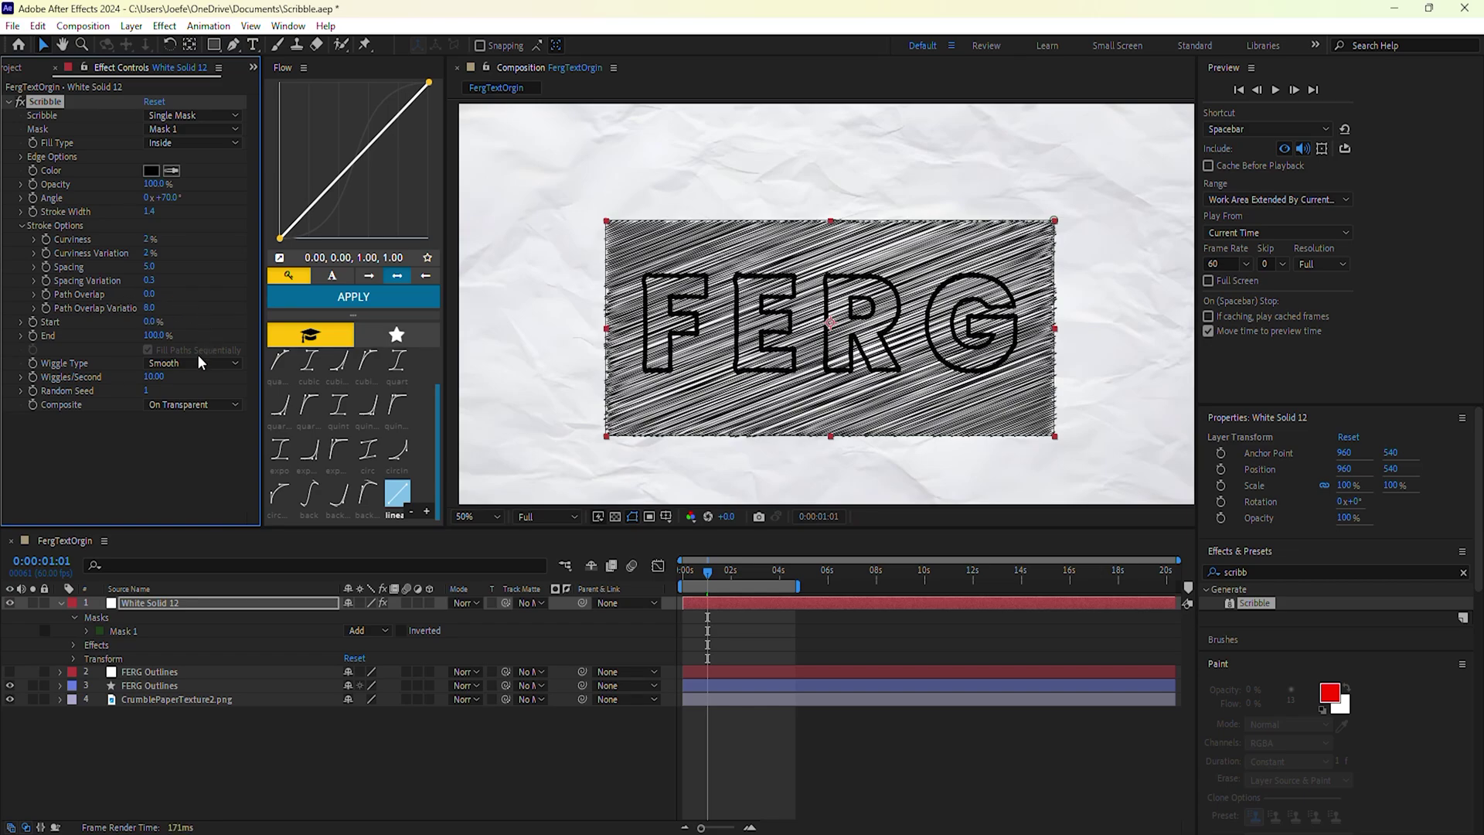
Step: Set the Scribble effect's Wiggle Type to Jumpy and use the FERG Outlines layer directly below as White Solid 12's track matte
left_click(200, 355)
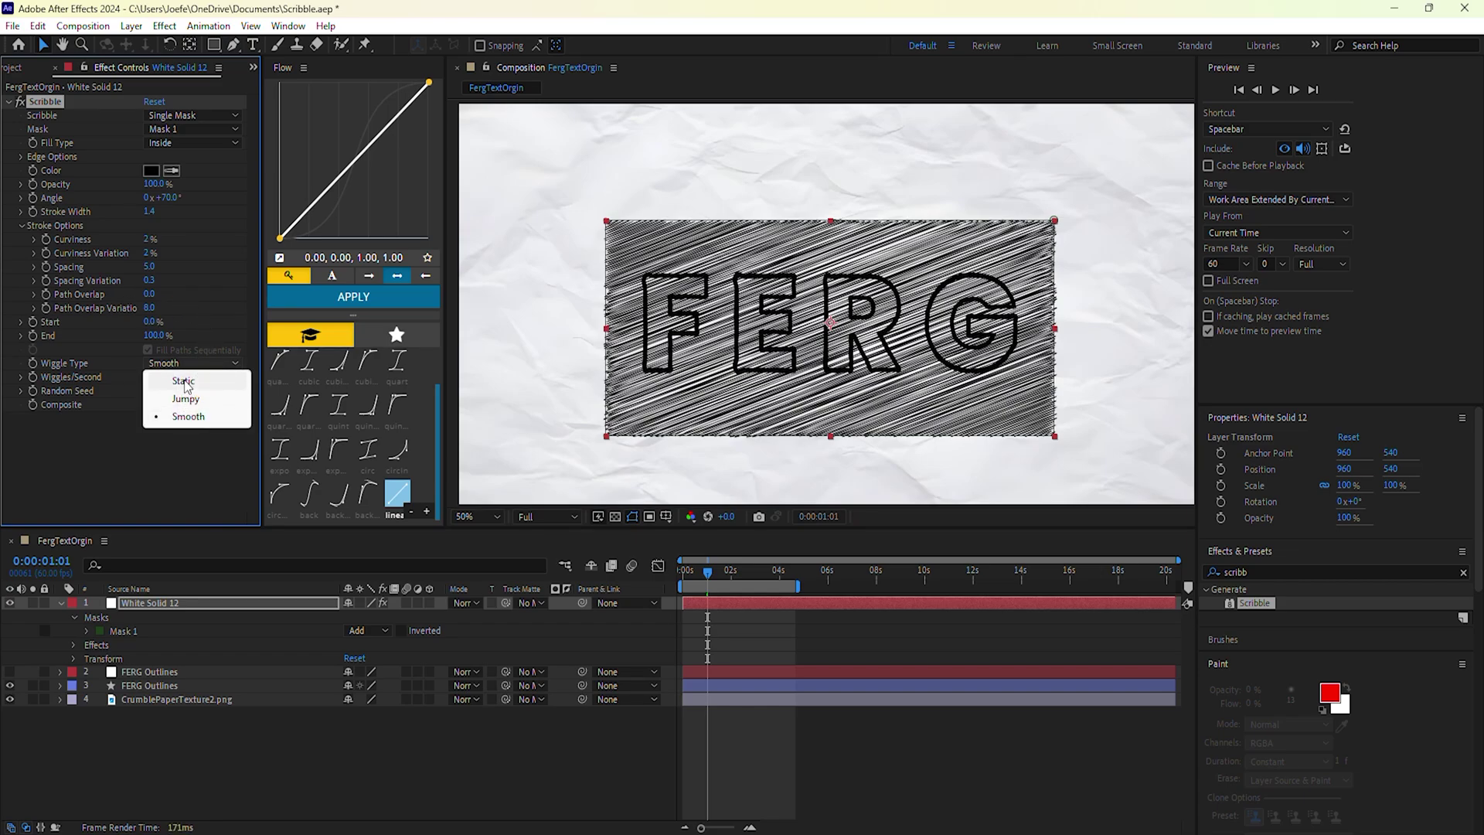
left_click(186, 398)
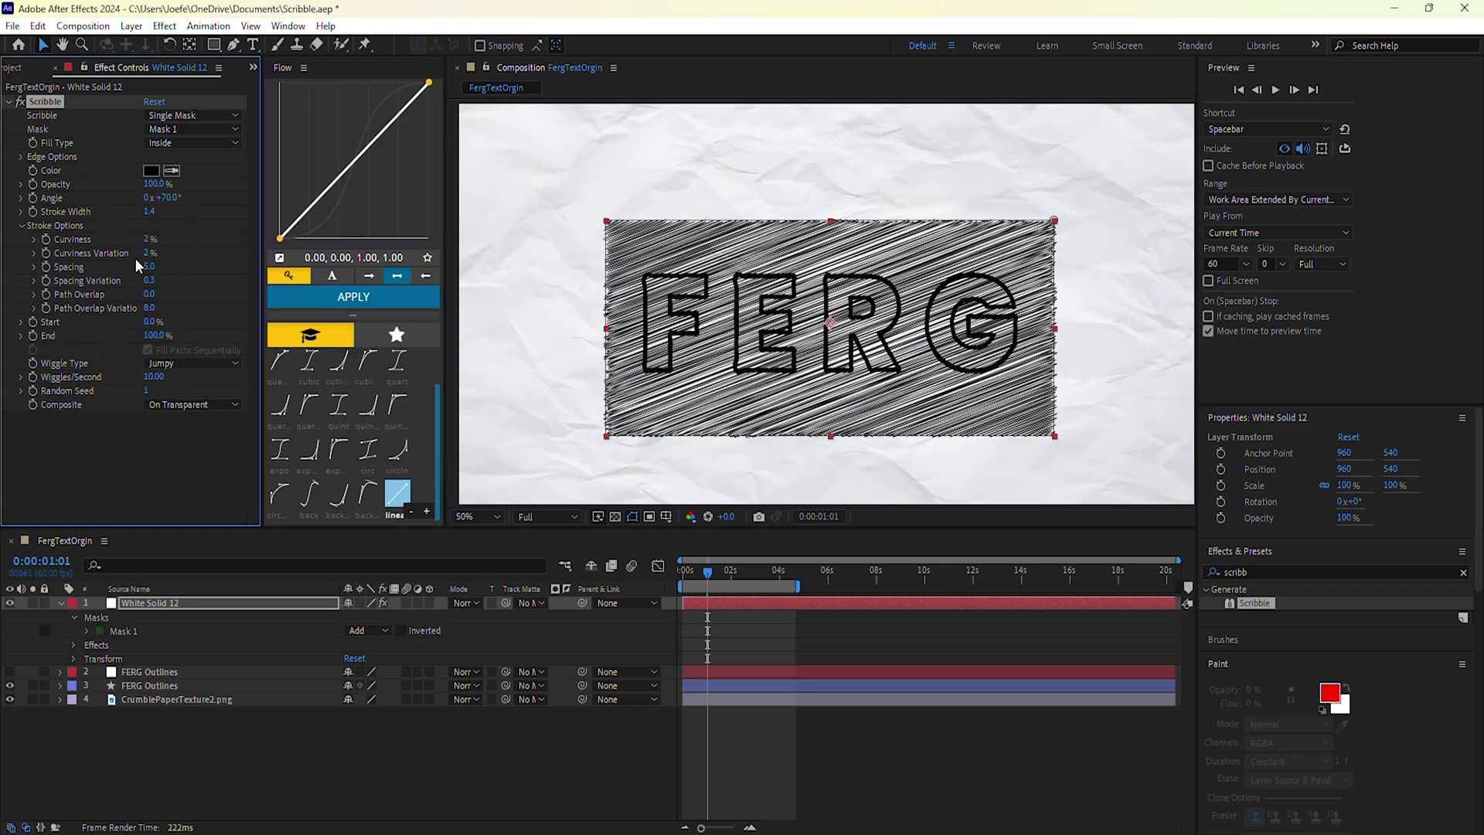
left_click(173, 609)
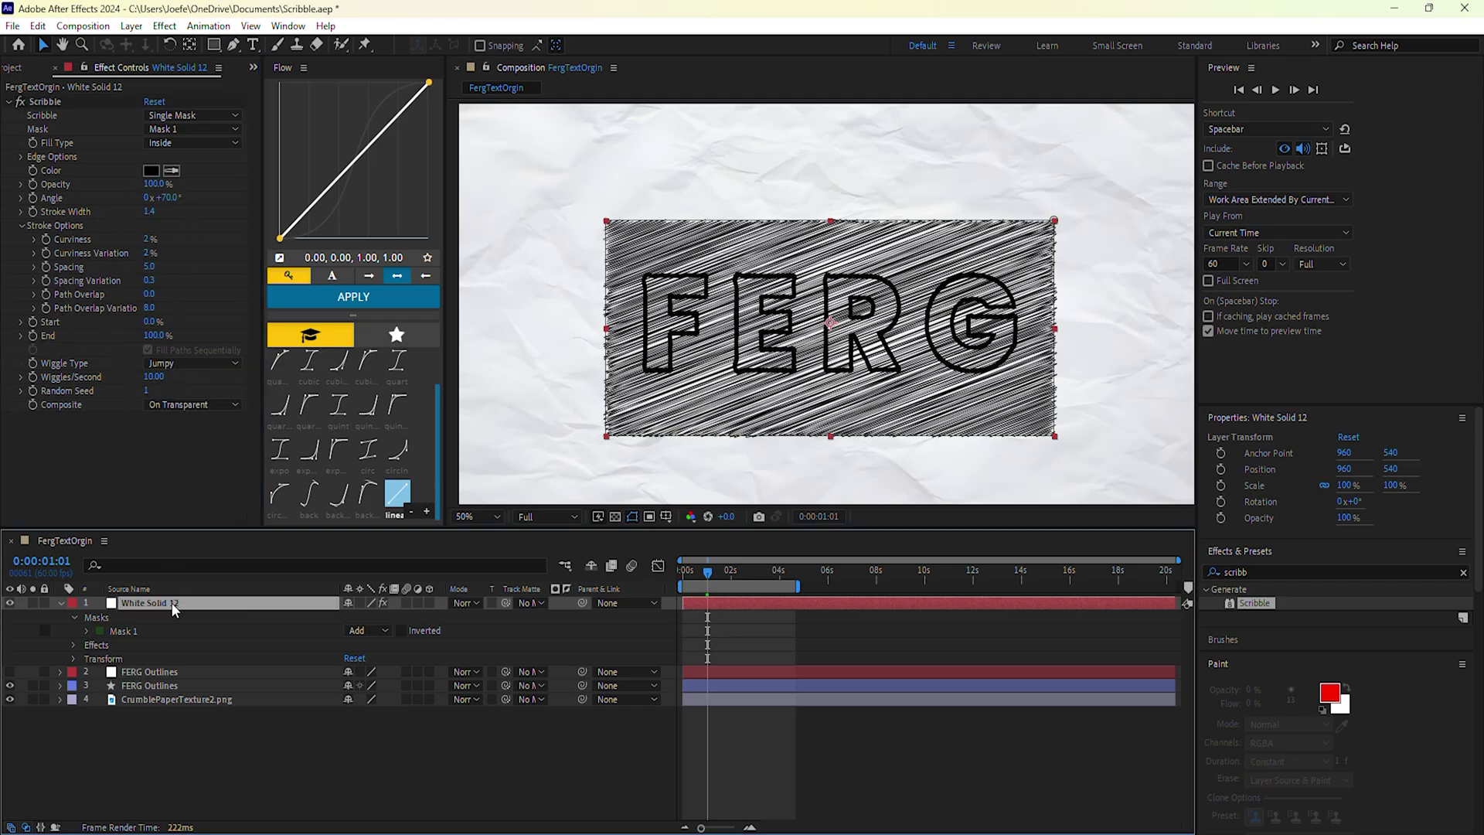
left_click(11, 673)
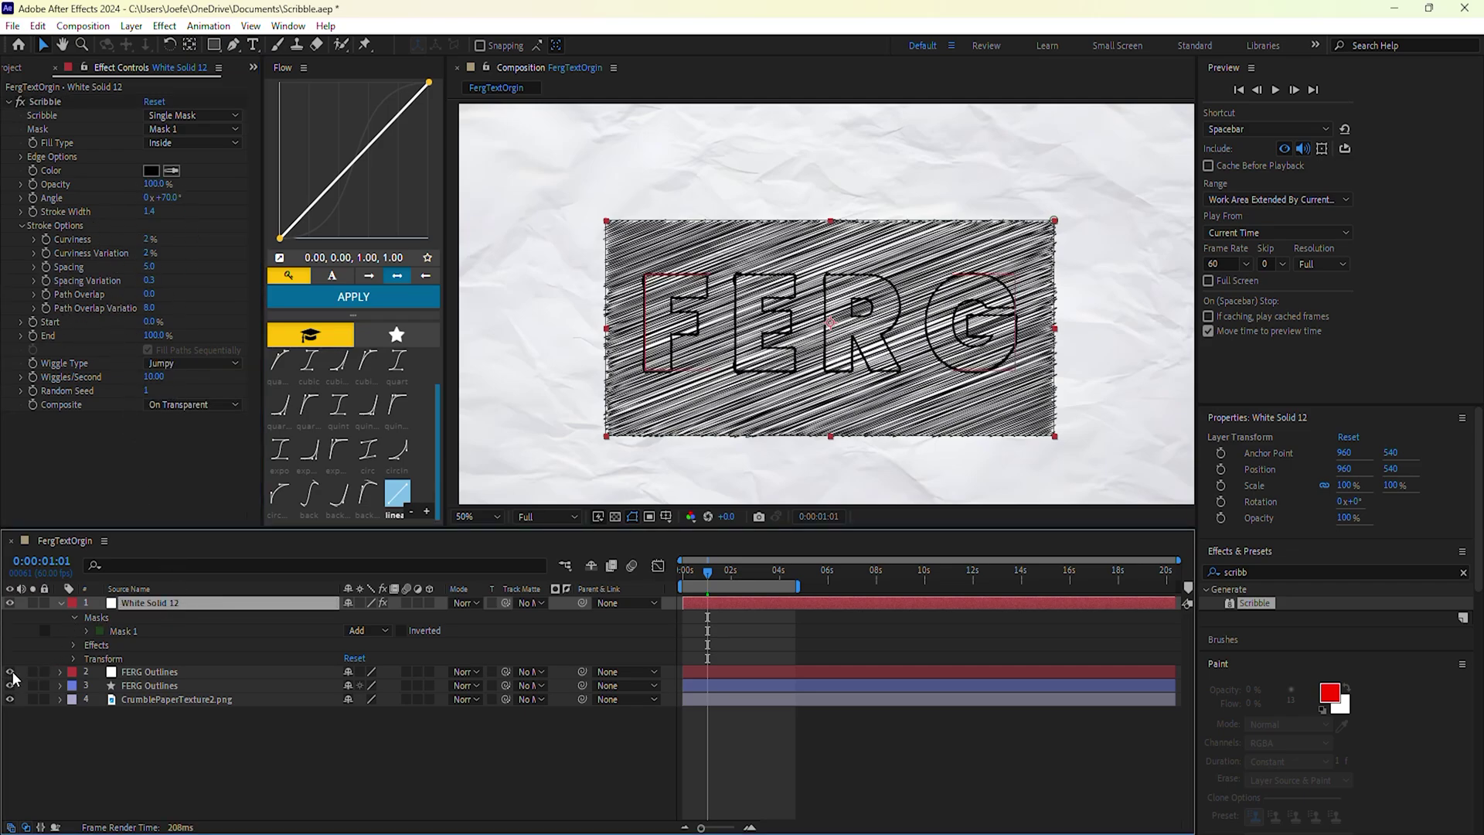
left_click(10, 604)
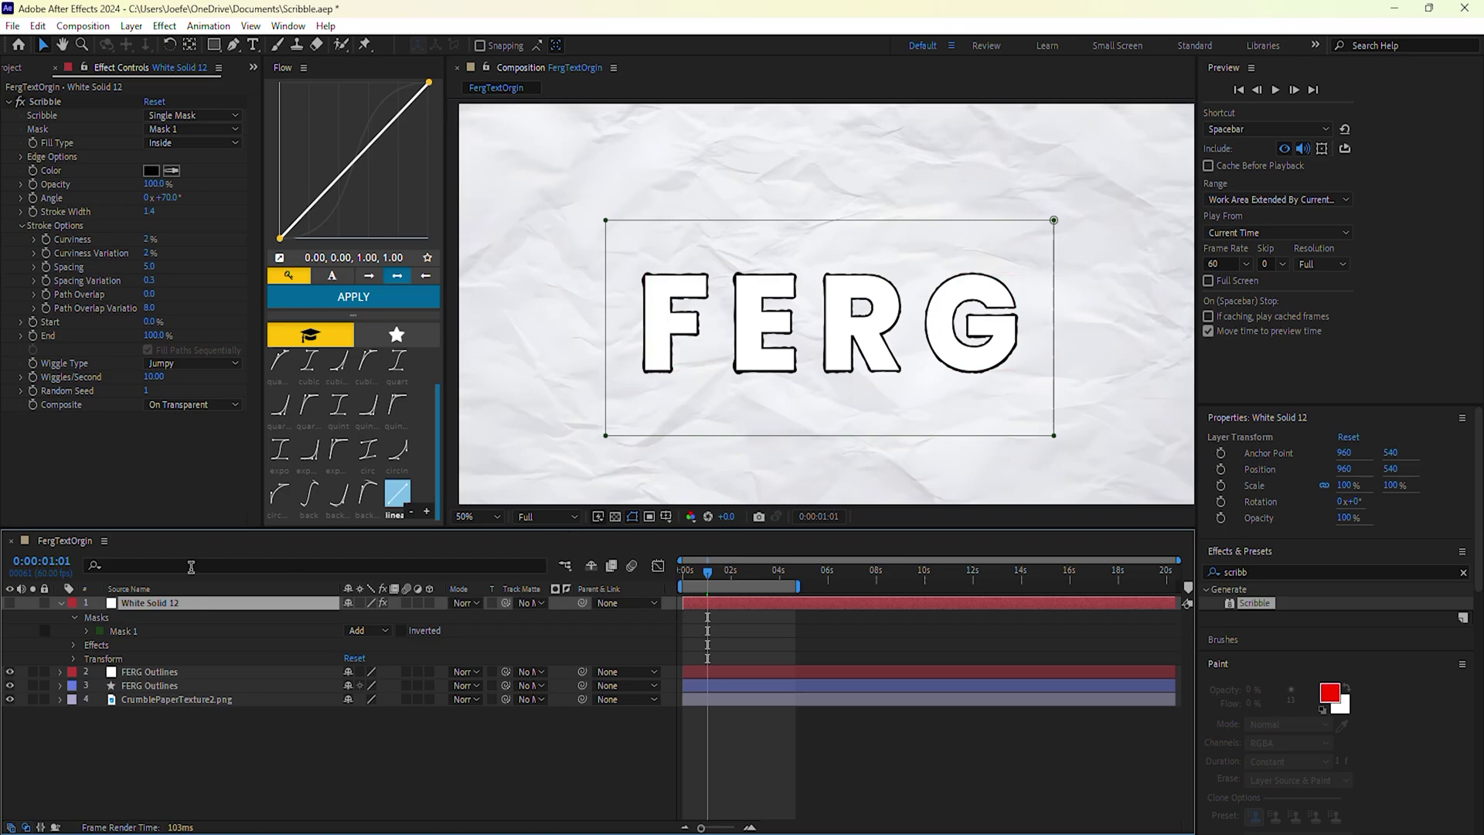
left_click(10, 604)
mouse_move(506, 602)
left_mouse_down()
mouse_move(290, 627)
mouse_move(219, 677)
left_mouse_up()
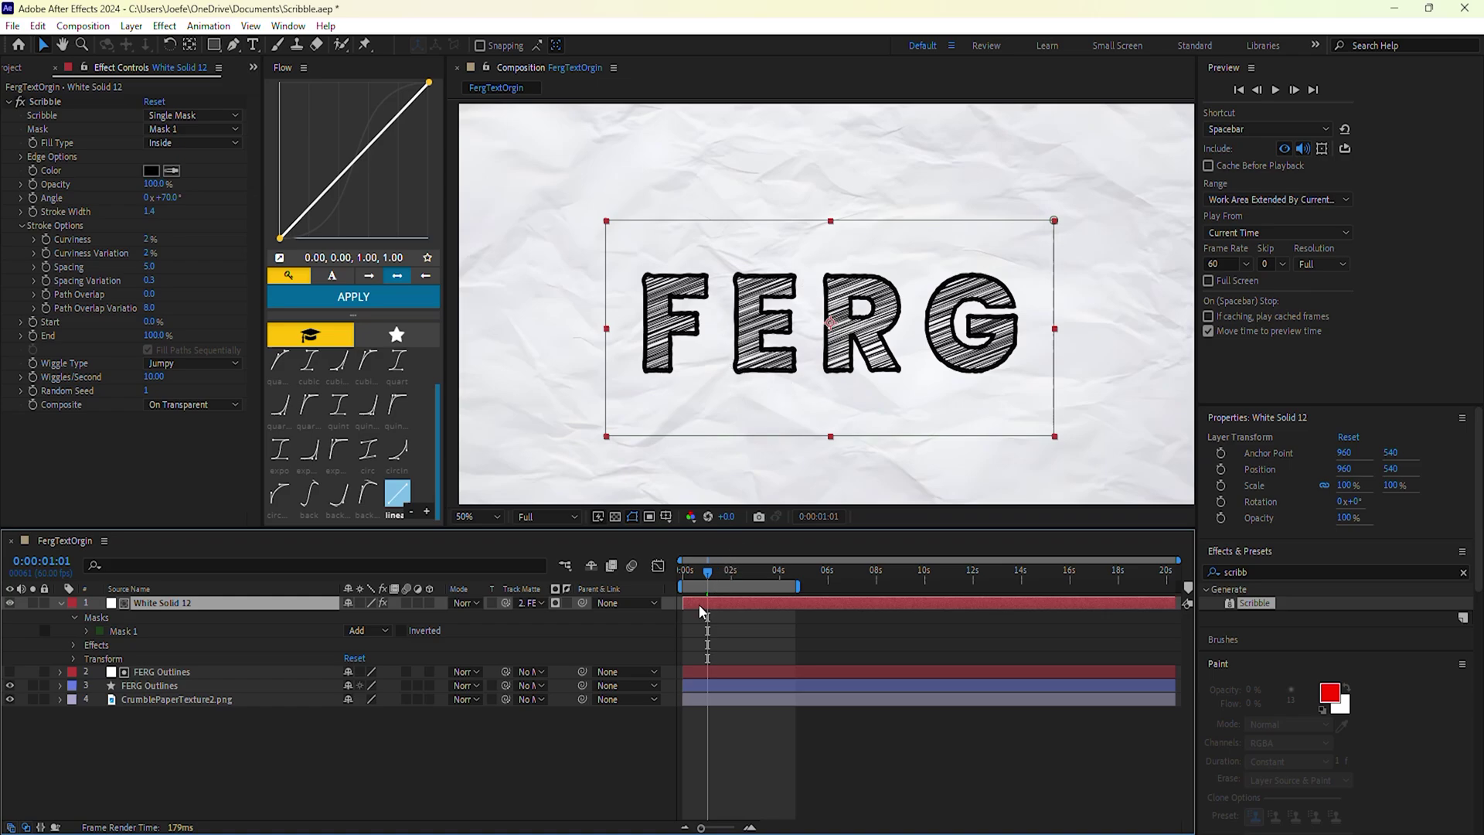
Step: Reveal the FERG Outlines shape layer's keyframes and add a Mask Path keyframe for White Solid 12's mask at 0:00:00:00
left_click(720, 685)
key("u")
left_click_drag(701, 827, 725, 828)
left_click_drag(748, 573, 679, 576)
left_click(708, 603)
double_click(710, 435)
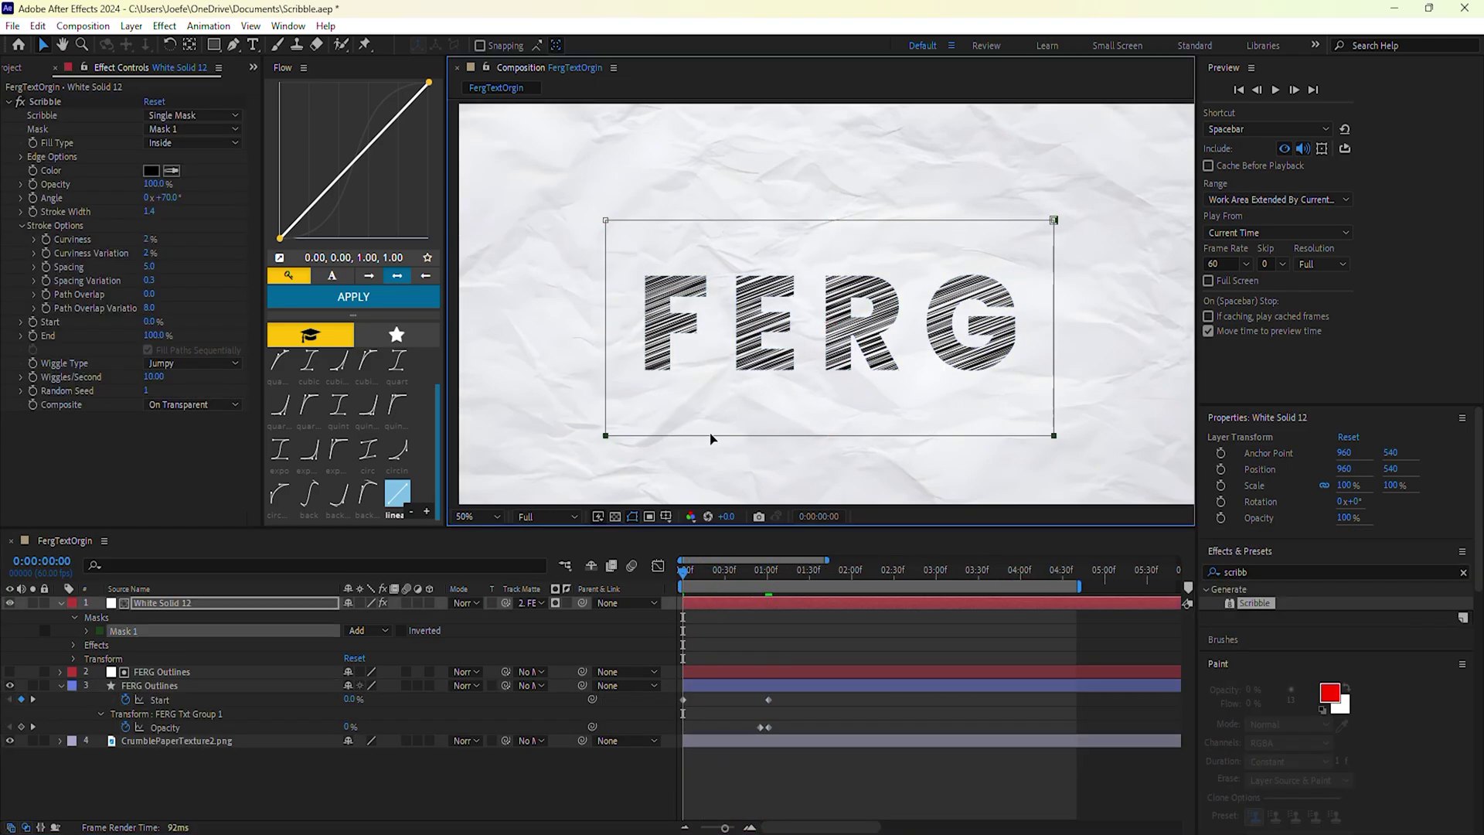
left_click(87, 632)
left_click(112, 644)
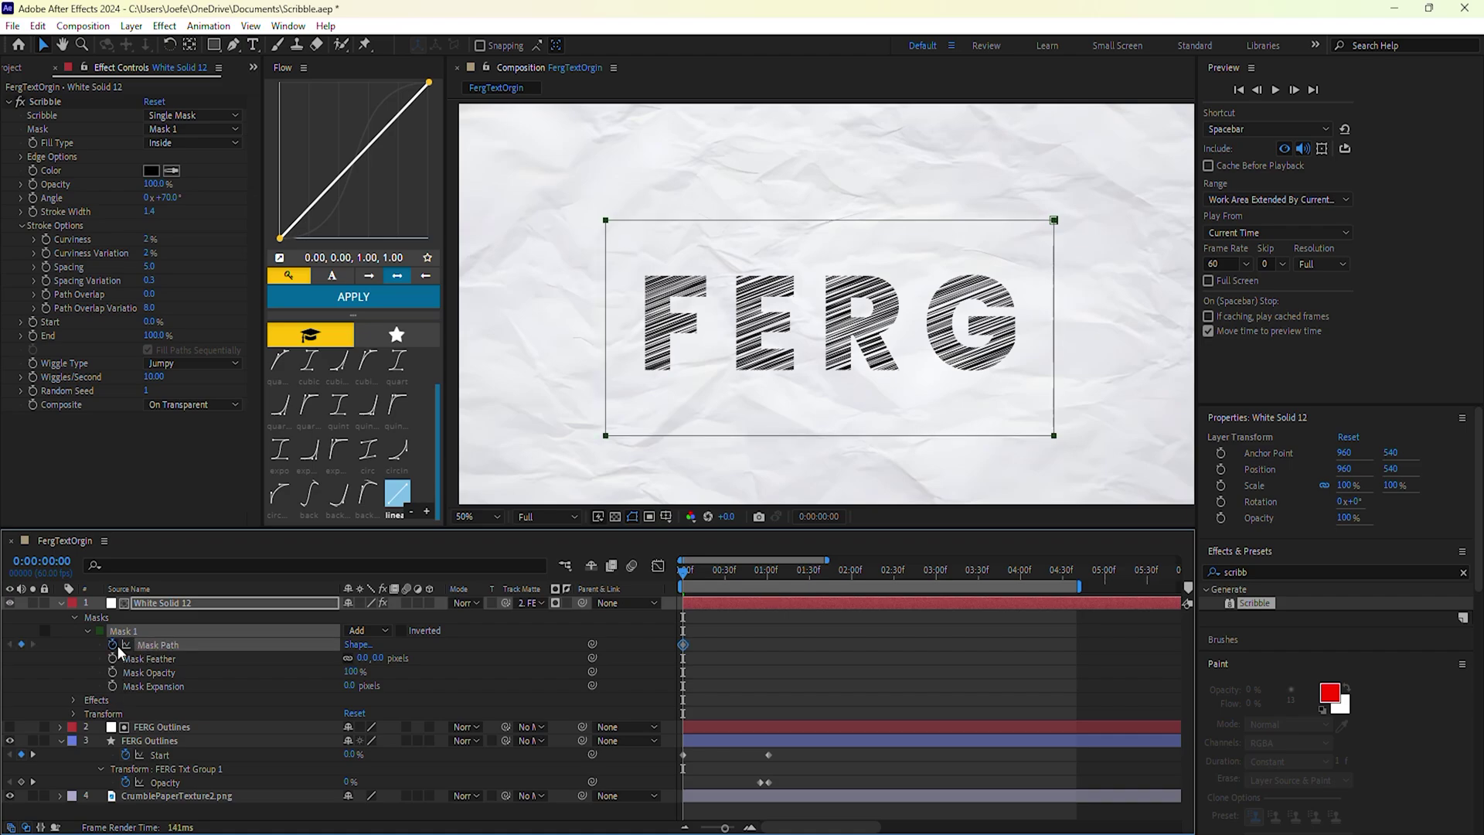
Step: Move the mask off the text's left side at 0:00:00:00 and back over the whole FERG text at 0:00:01:01
left_click(679, 438)
mouse_move(693, 441)
left_mouse_down()
mouse_move(504, 374)
mouse_move(259, 369)
left_mouse_up()
left_click(32, 754)
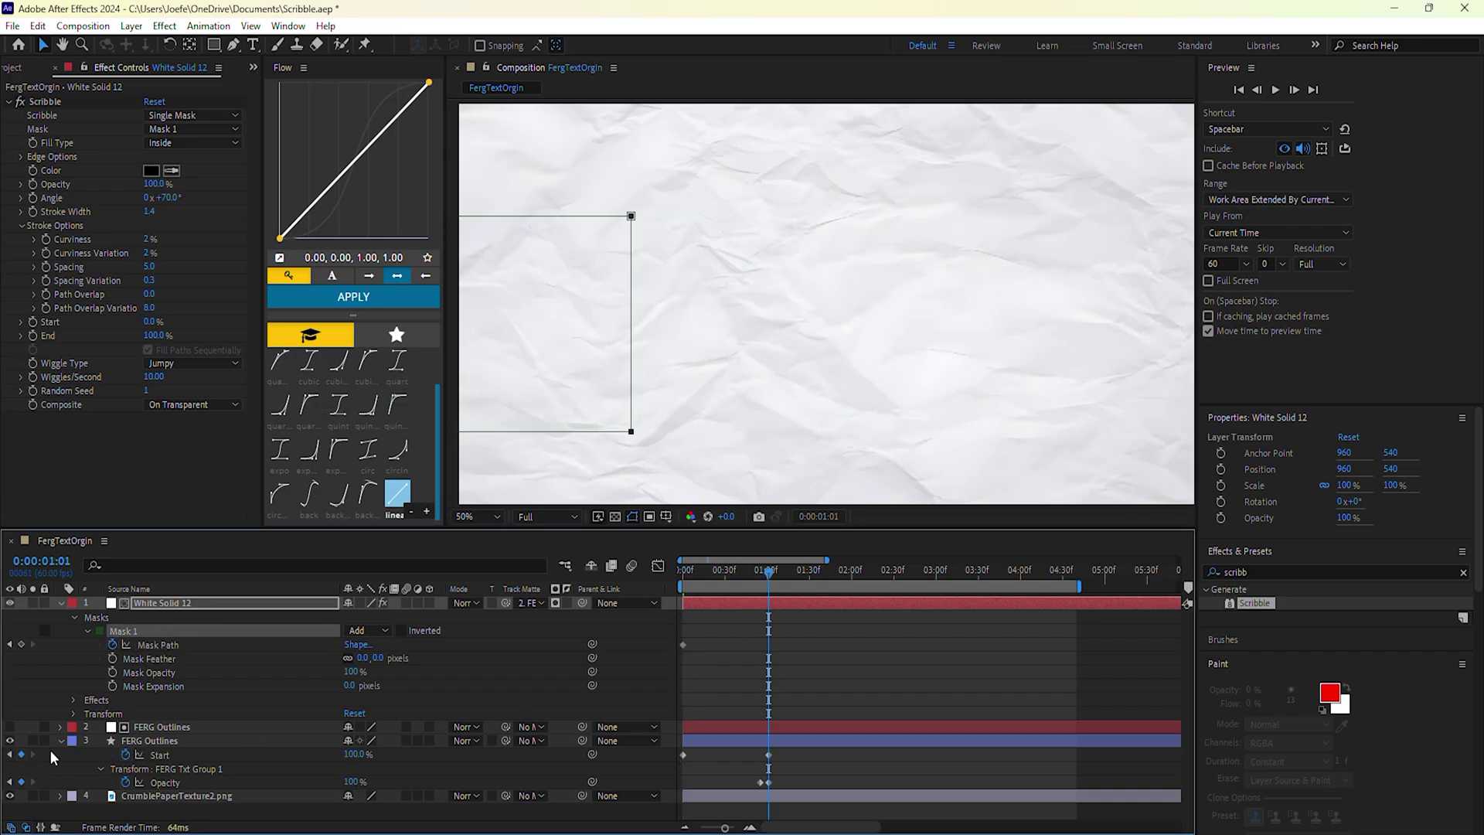
left_click_drag(586, 439, 989, 444)
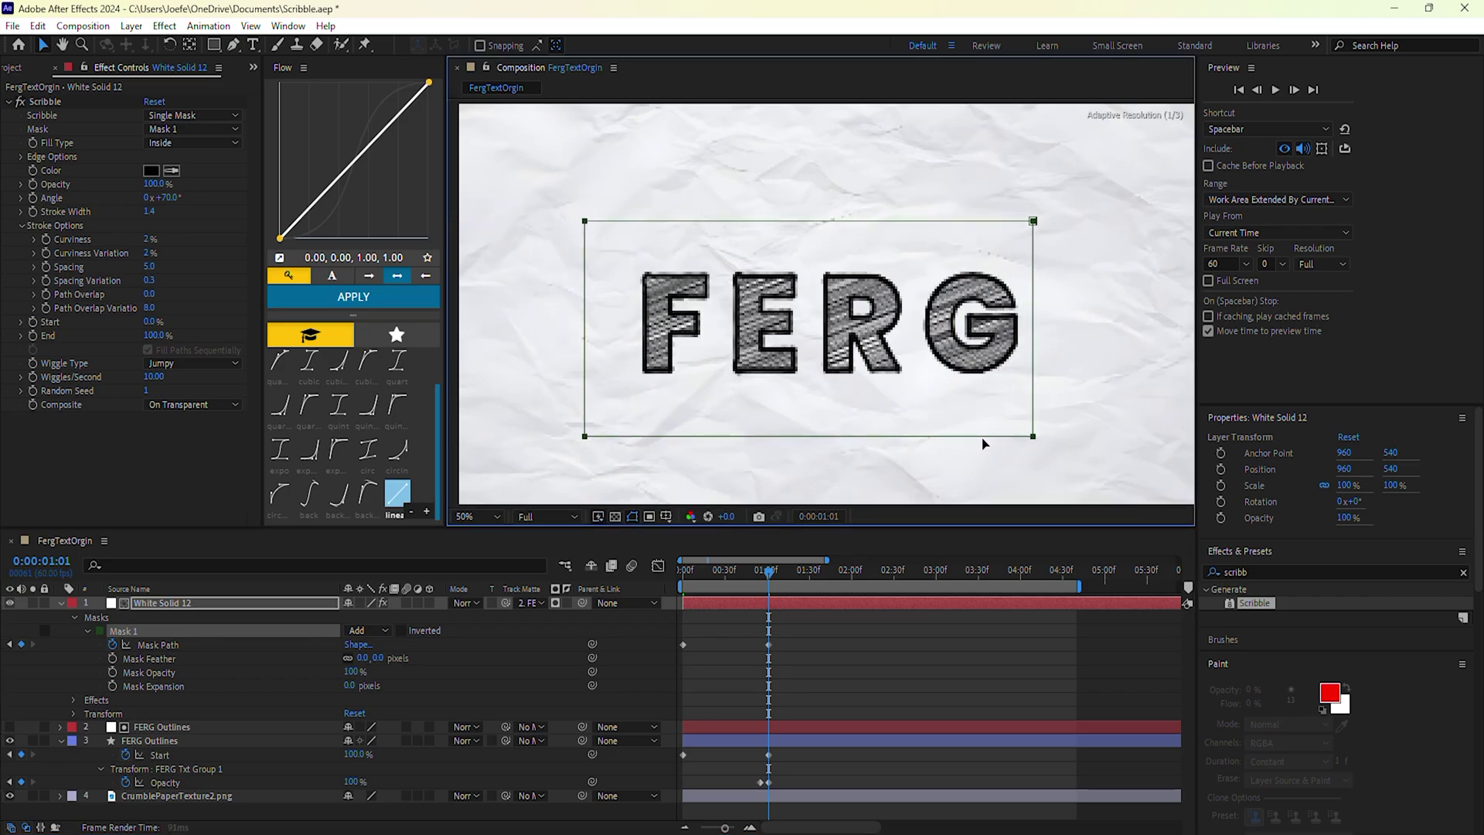
Step: Adjust the mask's position at intermediate times between the two keyframes so the scribble fill follows the outlines being drawn
mouse_move(771, 573)
left_mouse_down()
mouse_move(688, 593)
mouse_move(716, 600)
left_mouse_up()
left_click_drag(774, 431, 756, 432)
key("space")
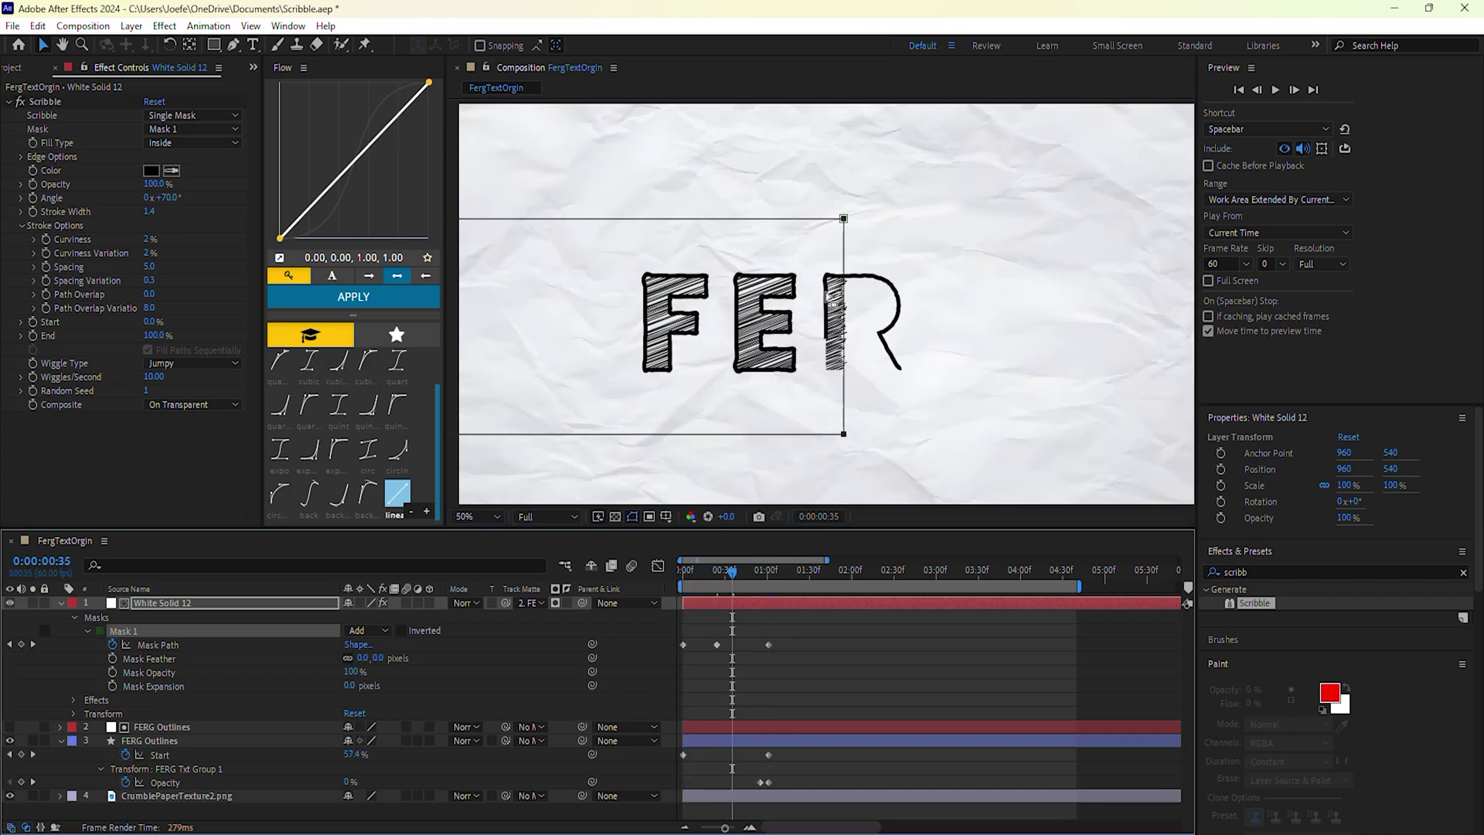
mouse_move(740, 572)
left_mouse_down()
mouse_move(763, 578)
mouse_move(684, 580)
left_mouse_up()
left_click_drag(630, 340, 630, 429)
left_click_drag(686, 573, 694, 575)
left_click_drag(678, 403, 678, 412)
left_click_drag(694, 574, 770, 608)
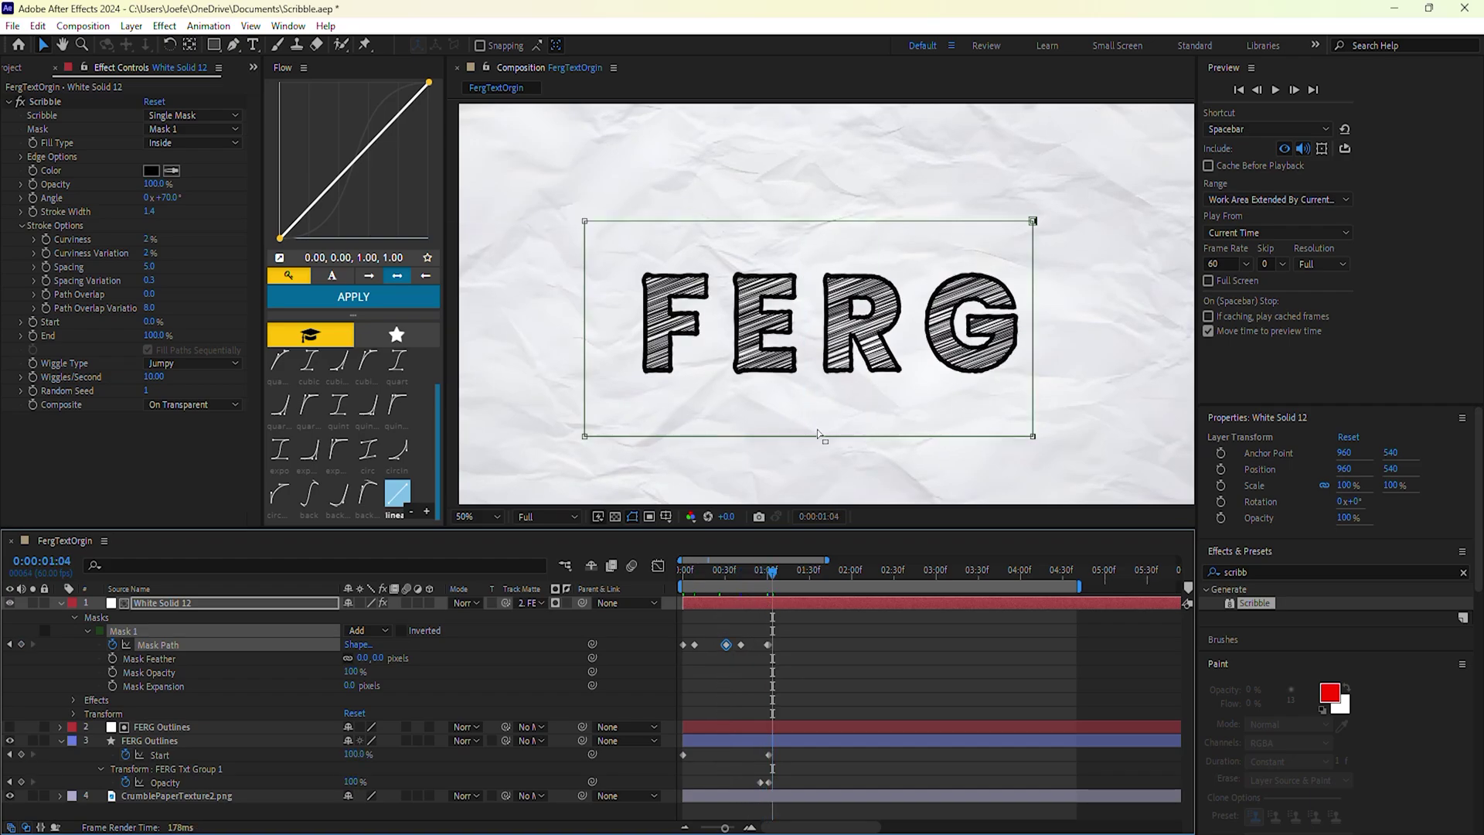
Step: Apply Easy Ease to all Mask Path, Start and Opacity keyframes
left_click_drag(800, 790, 679, 624)
key("F9")
left_click(790, 615)
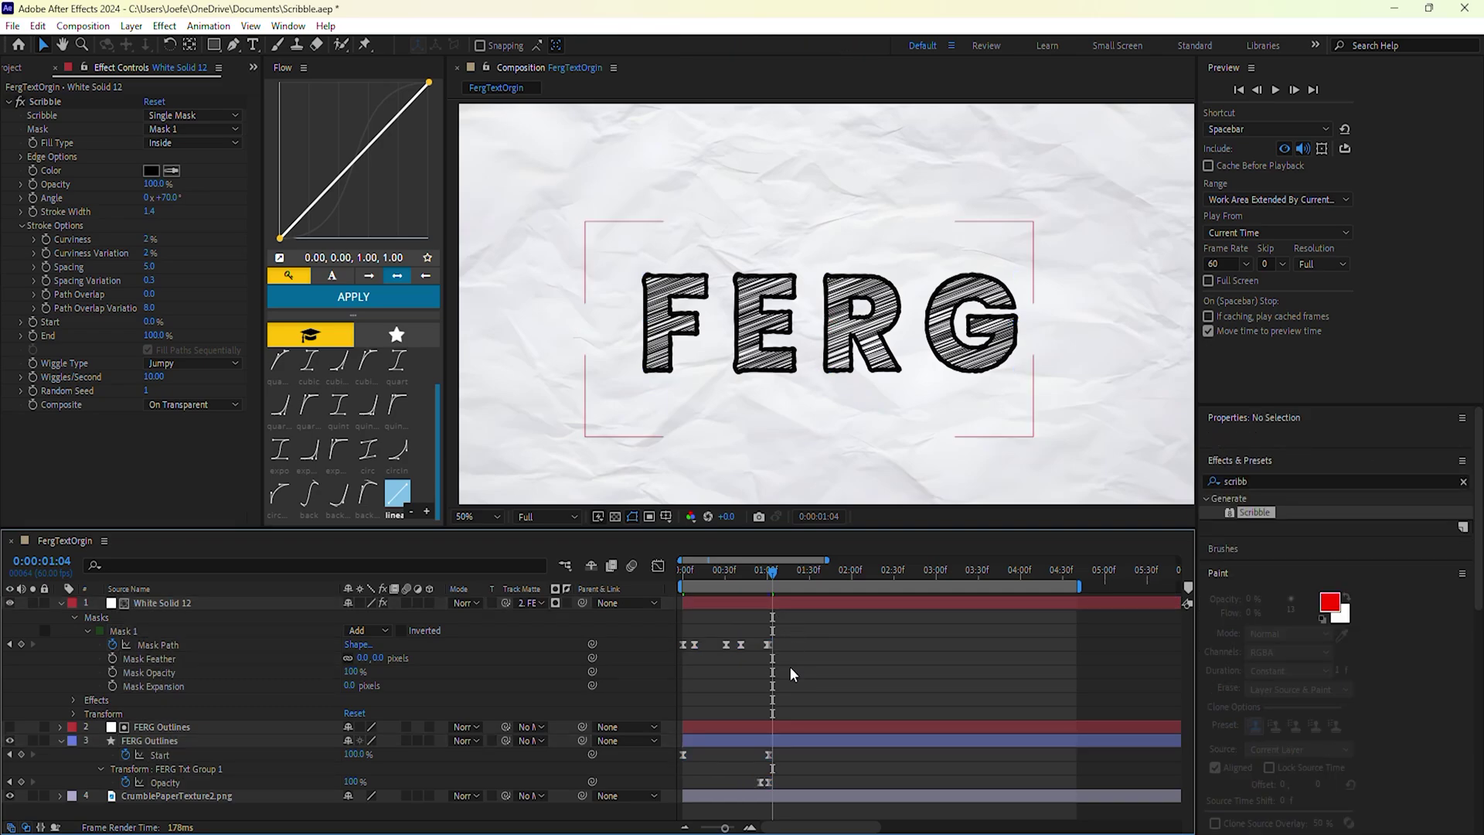
Step: Pre-compose White Solid 12 and both FERG Outlines layers into a composition named FergTxtMovement, moving all attributes
left_click(728, 739)
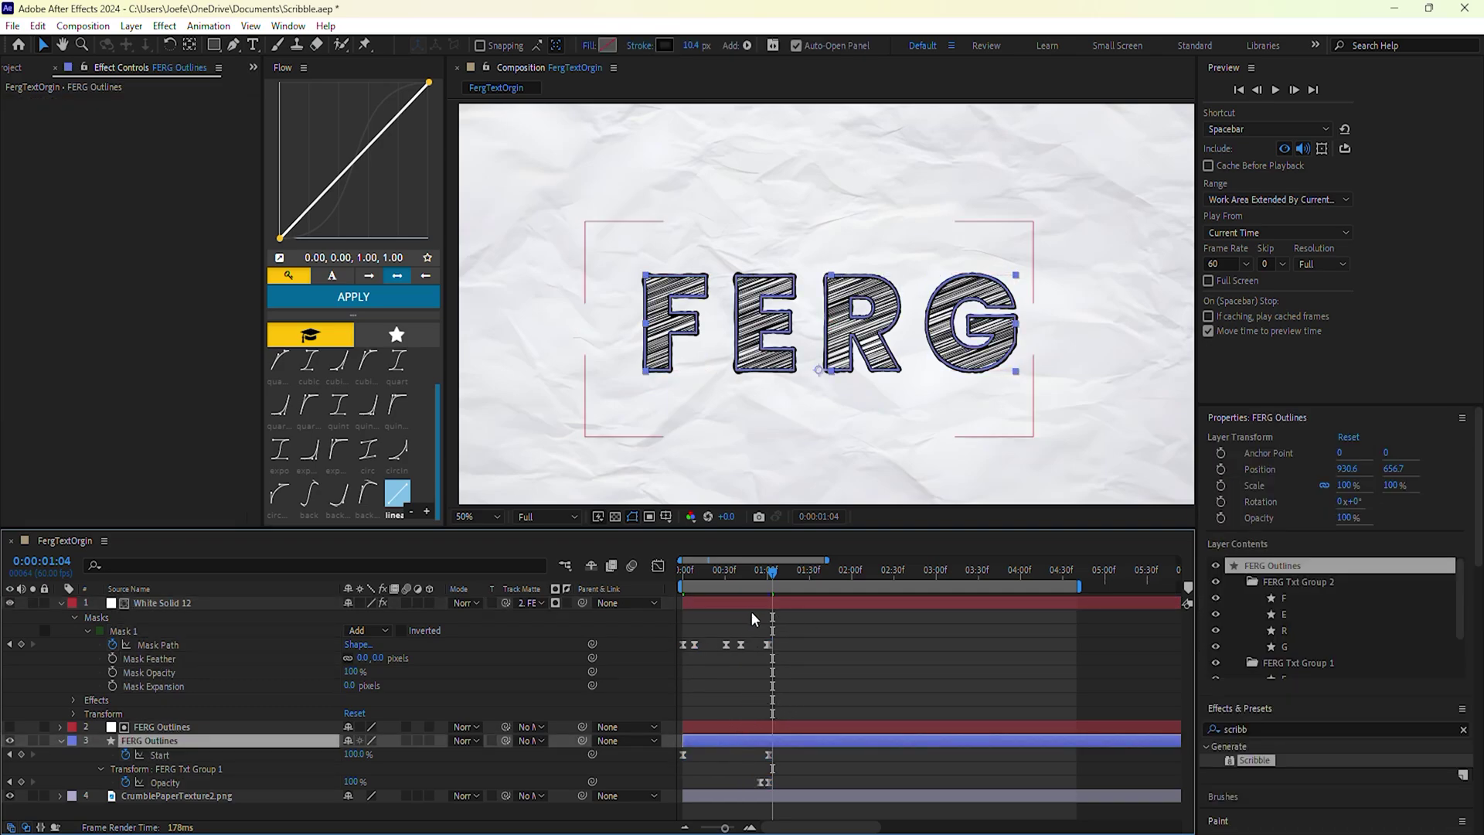
left_click(748, 604, "shift")
key("ctrl+shift+c")
type("FergTxtMovemen")
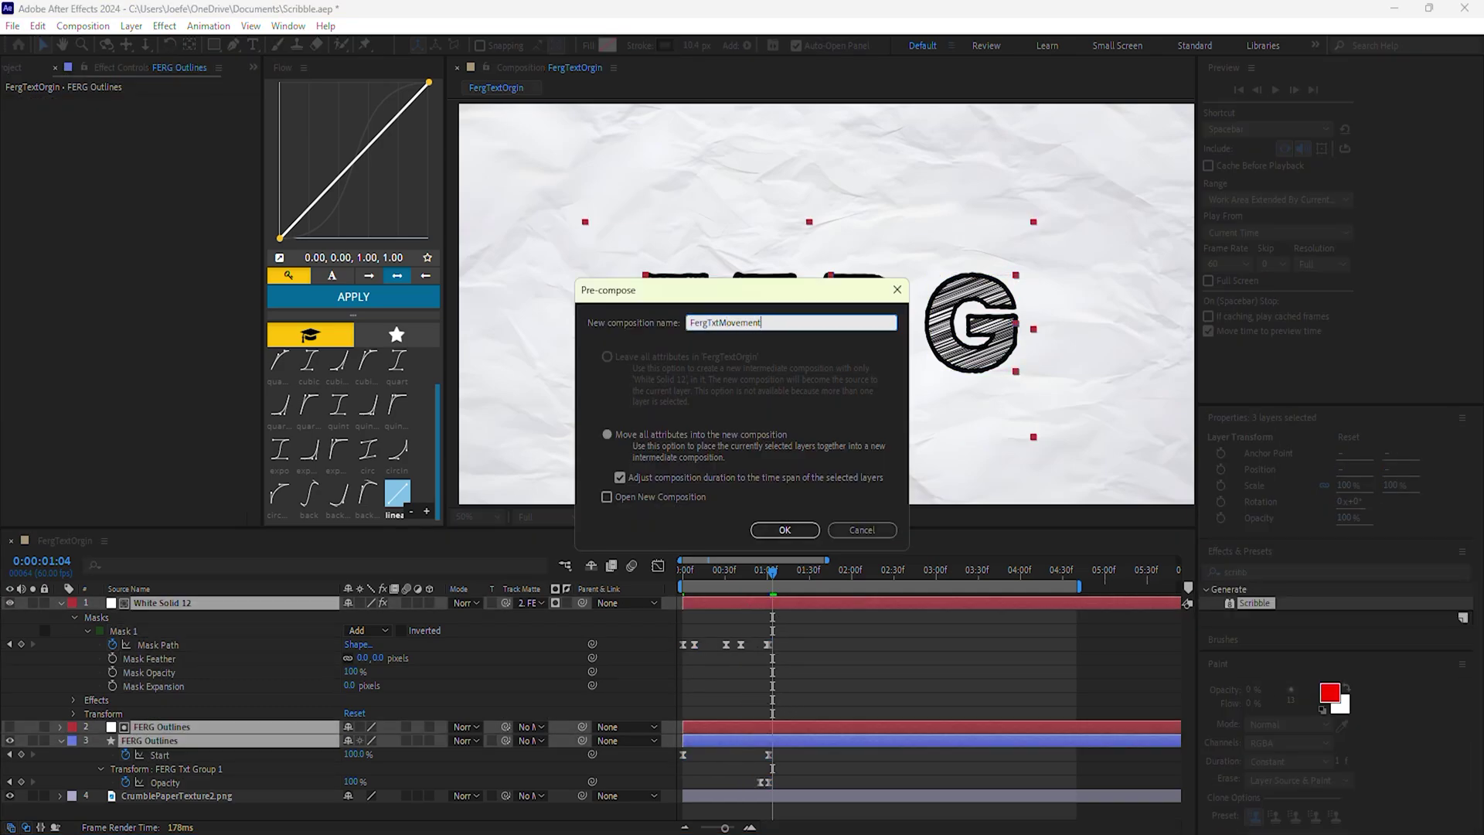
type("t")
key("Return")
Step: Apply the Wiggle - position preset to the FergTxtMovement layer and set its Wiggle Amount to 10 pixels
double_click(1262, 570)
type("wiggle")
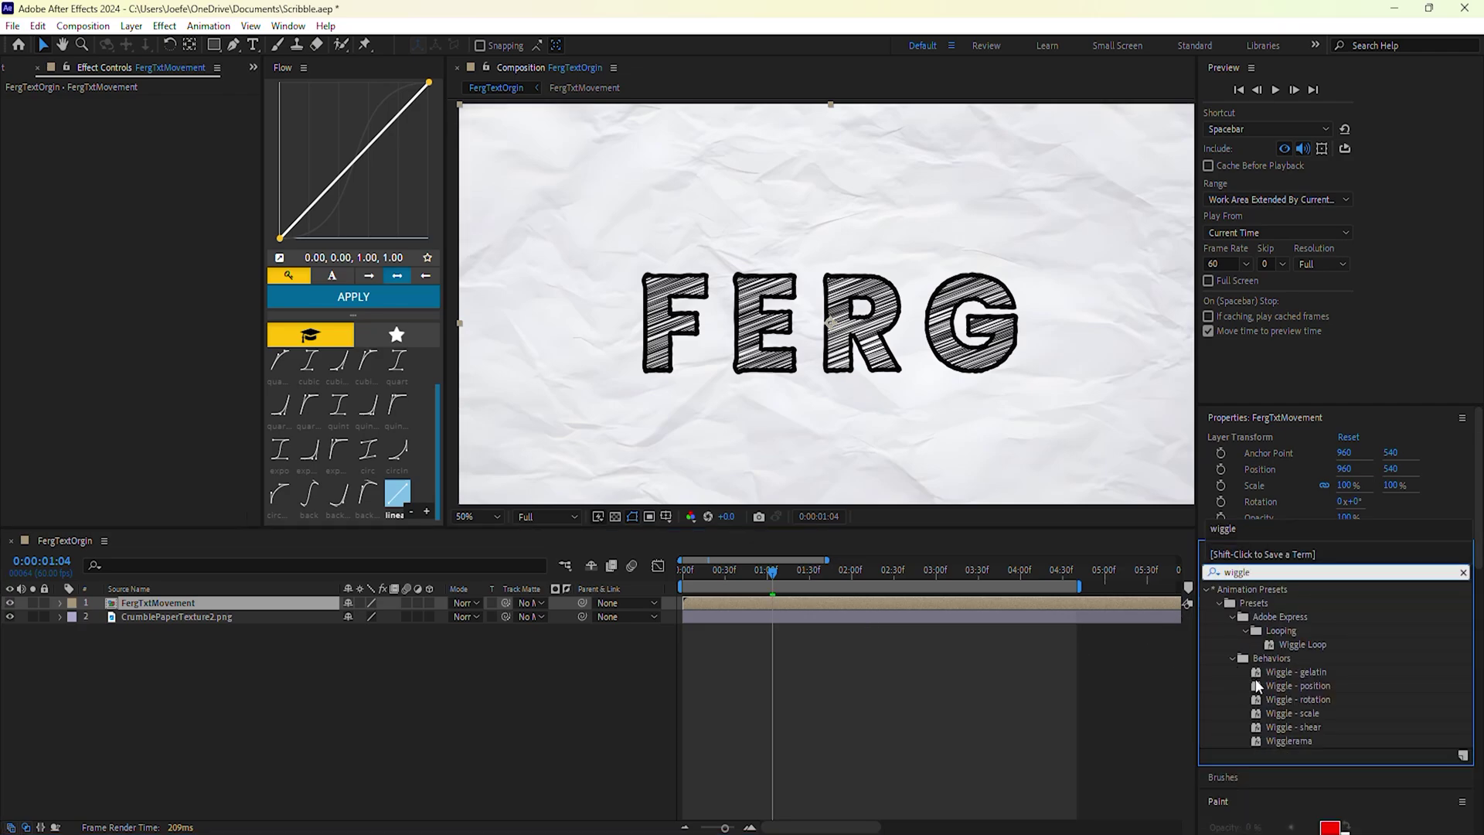
left_click_drag(1257, 686, 982, 607)
type("10")
key("Return")
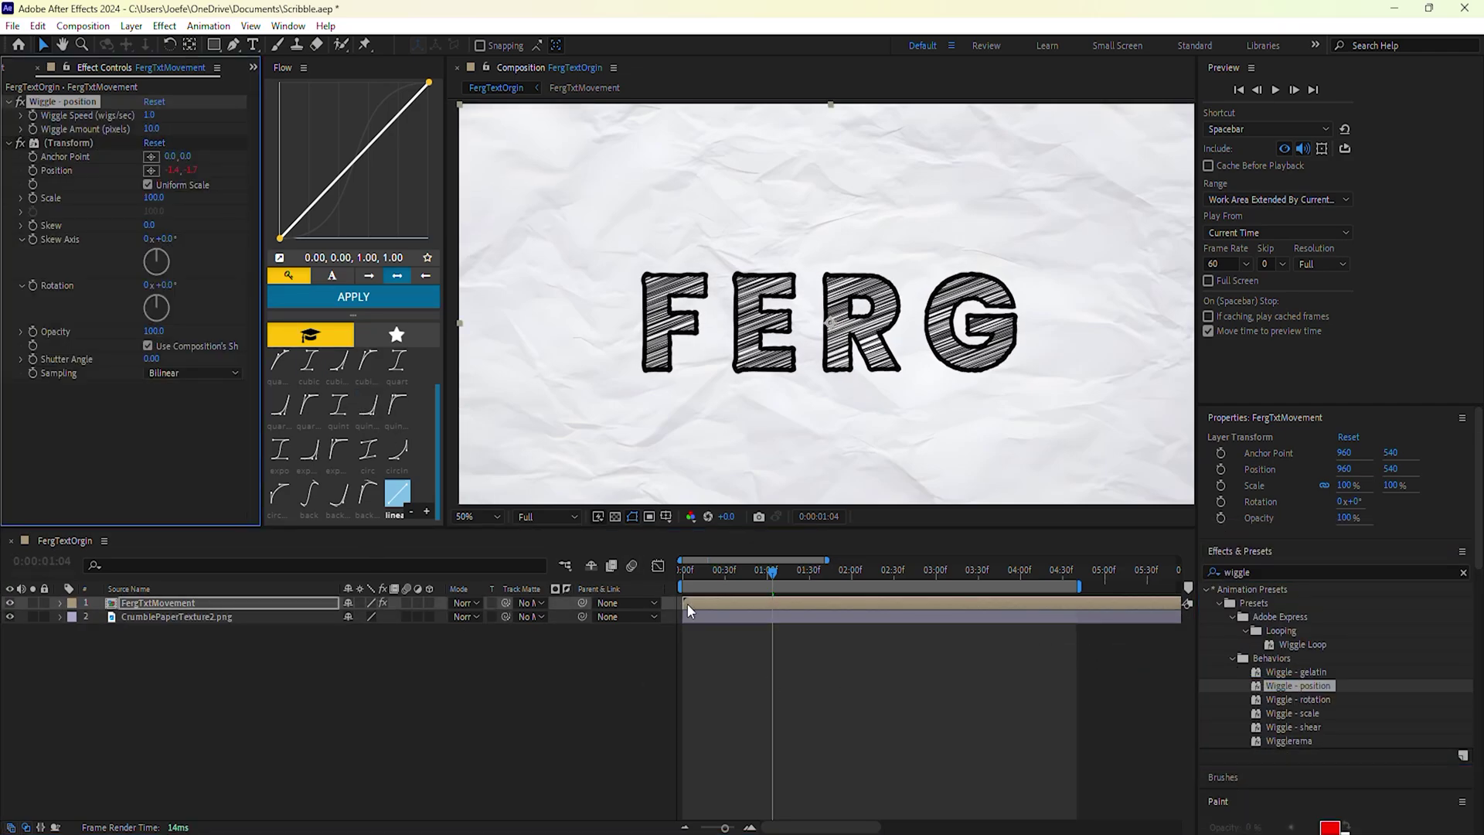
Step: Pre-compose the FergTxtMovement layer into a composition named FergTxtFinal, moving all attributes
left_click(746, 602)
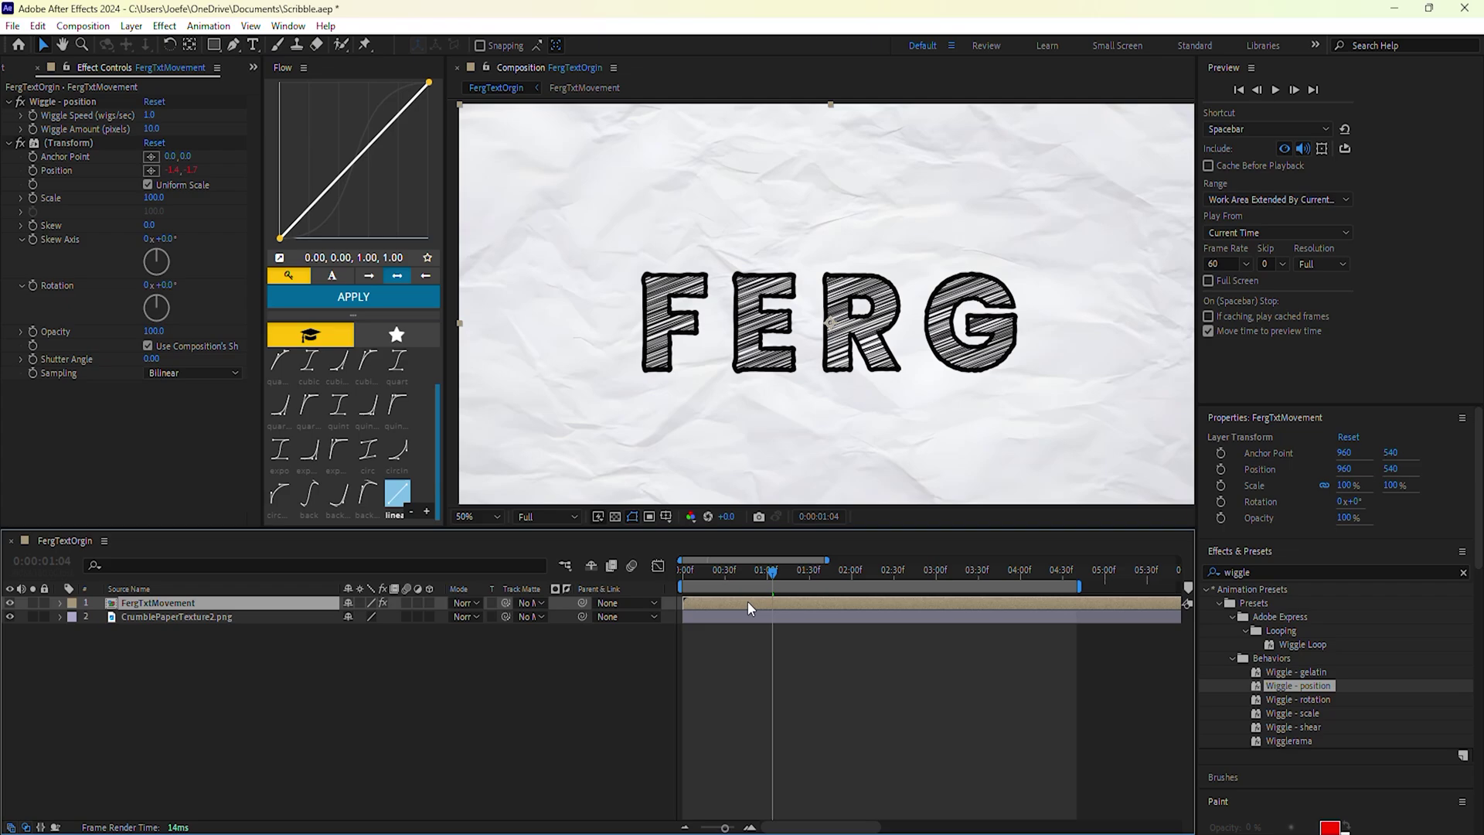
key("ctrl+shift+c")
type("FergTxtFinal")
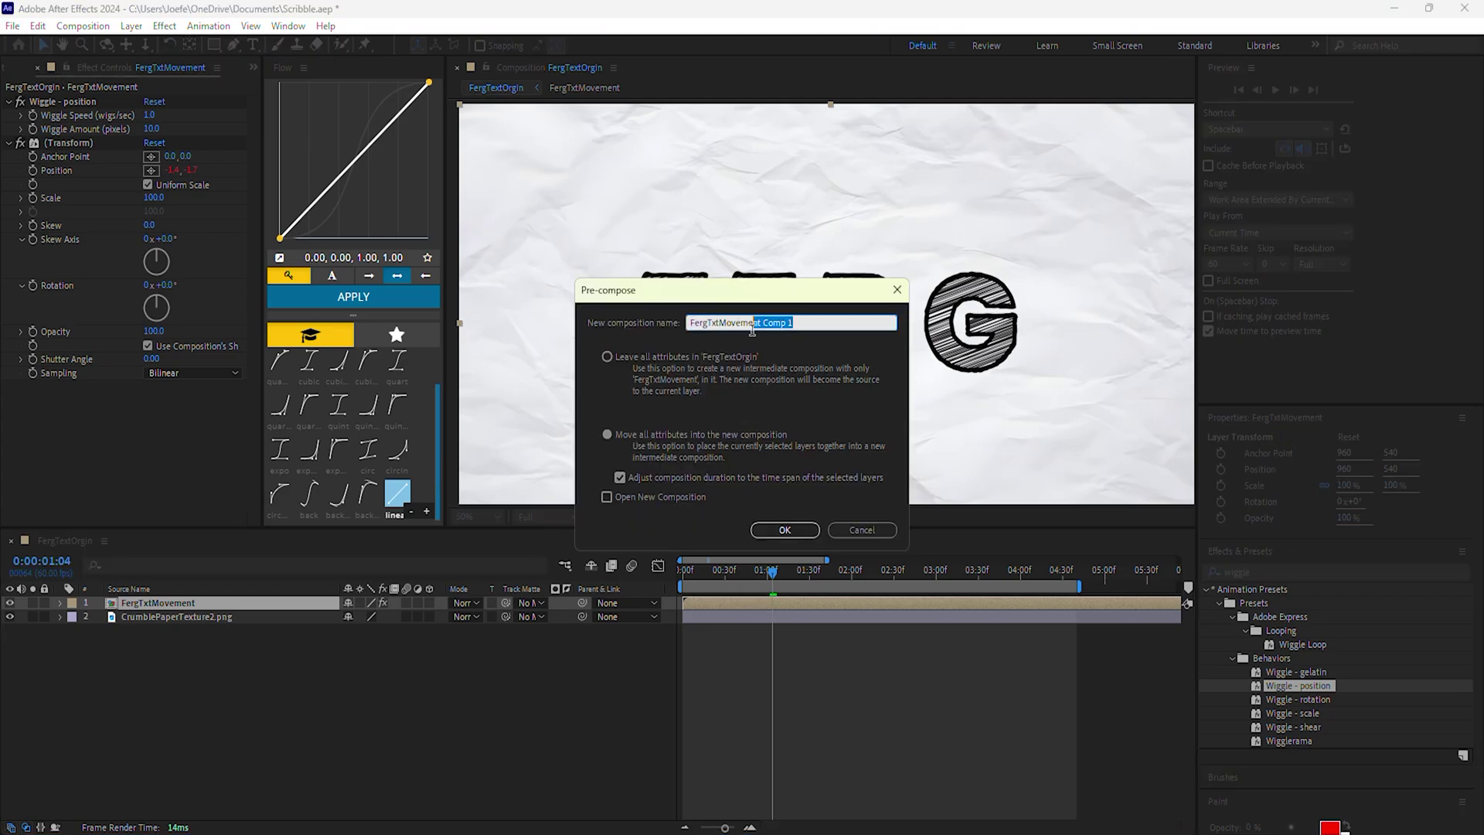
key("Return")
Step: Apply Posterize Time to the FergTxtFinal layer with a Frame Rate of 8 and return to the start of the timeline
double_click(1267, 571)
type("poster")
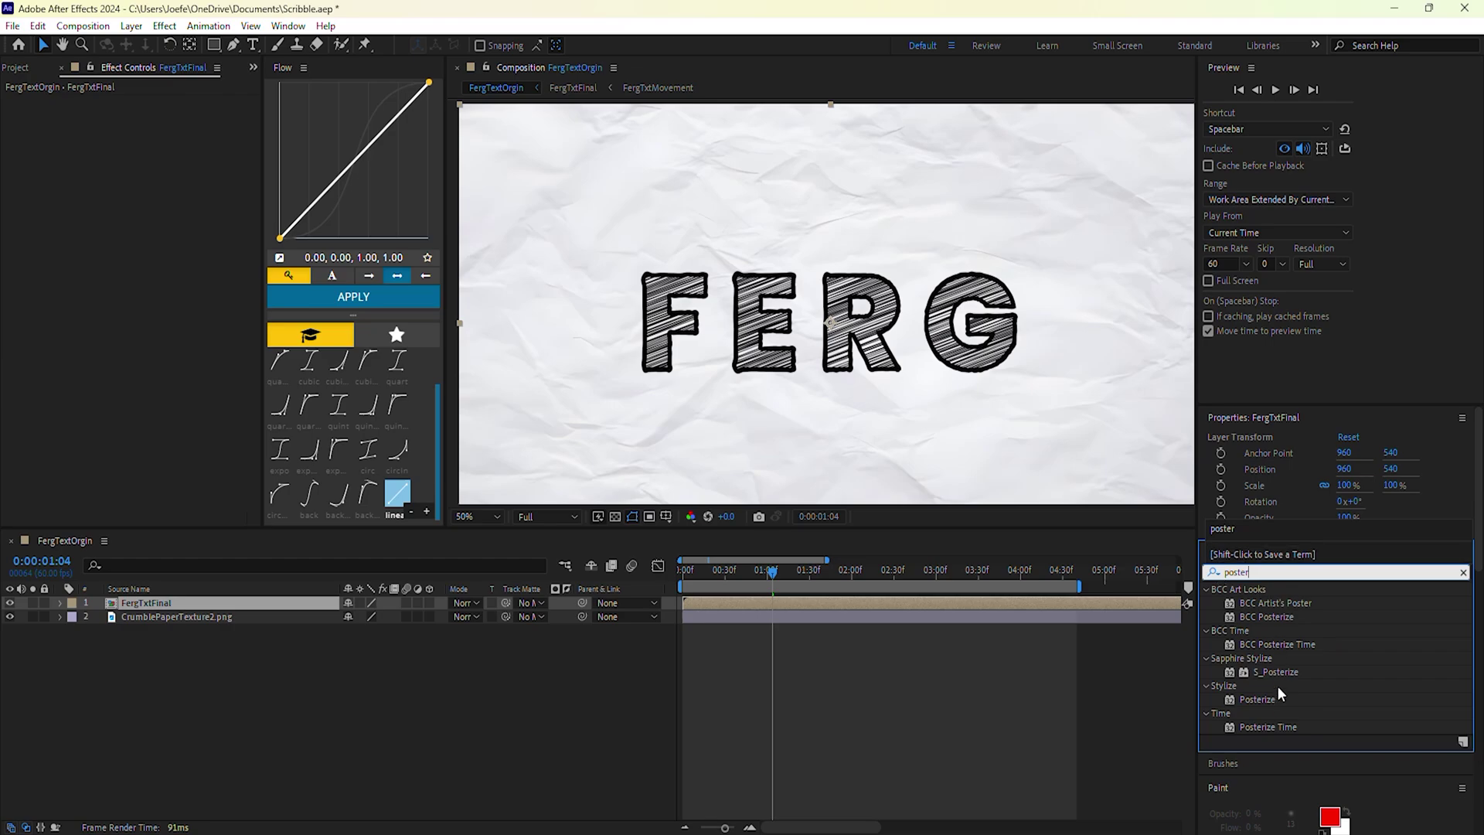
left_click_drag(1274, 726, 924, 604)
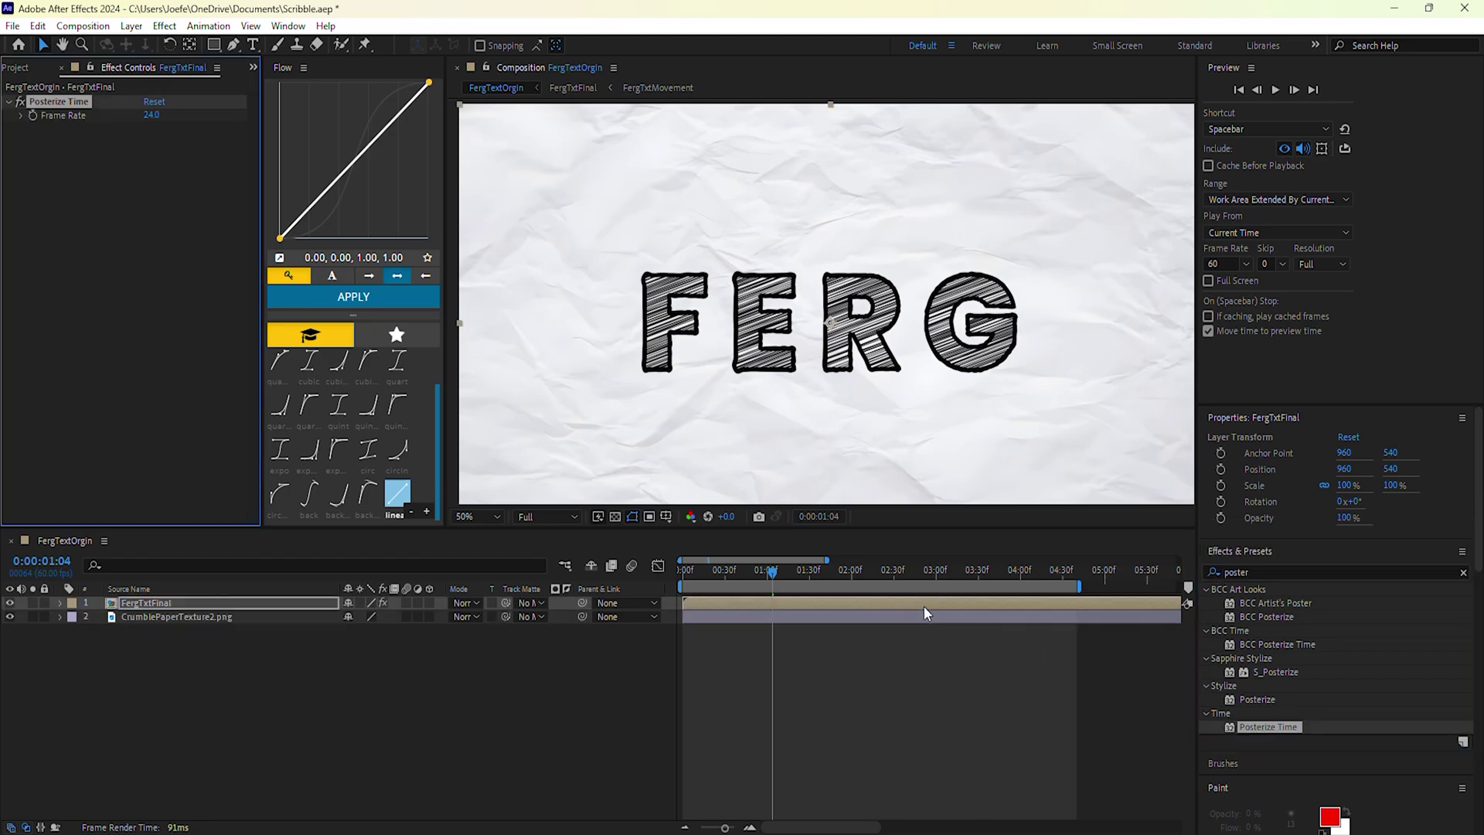
type("8")
key("Return")
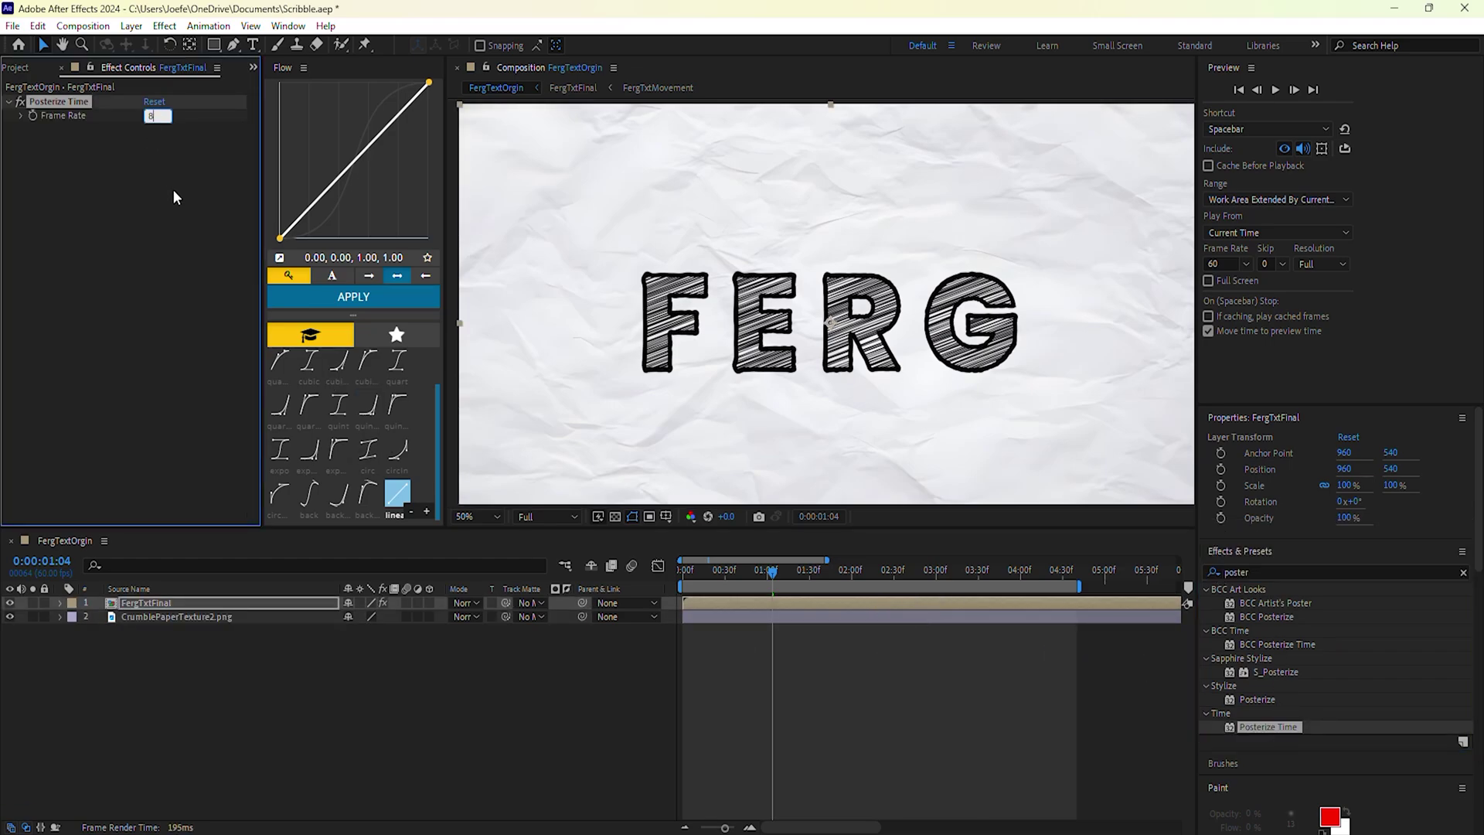
left_click_drag(767, 569, 665, 599)
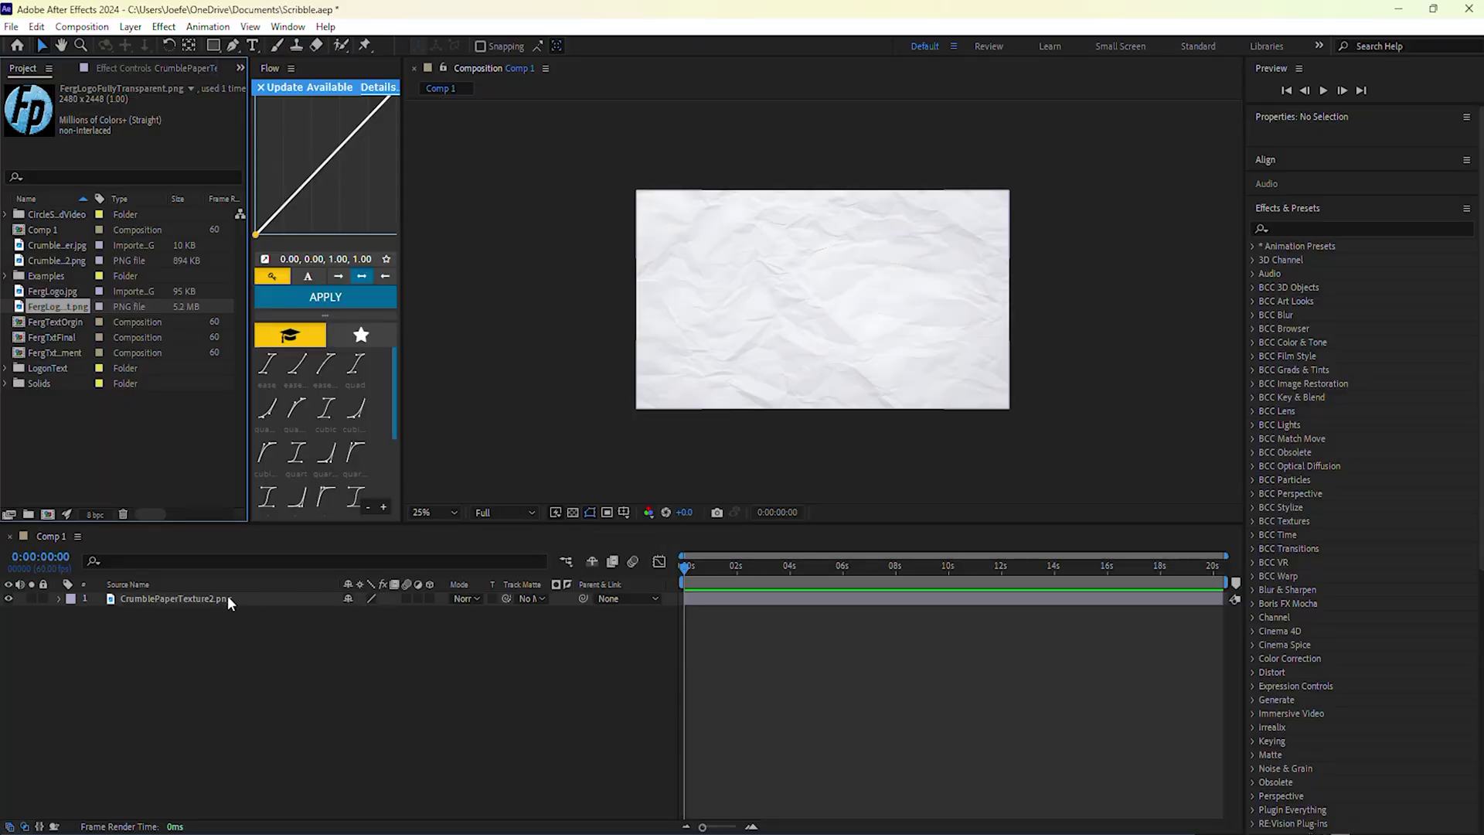
Step: Add FergLogoFullyTransparent.png to Comp 1 above the crumpled paper layer and scale it to 25%
left_click(226, 600)
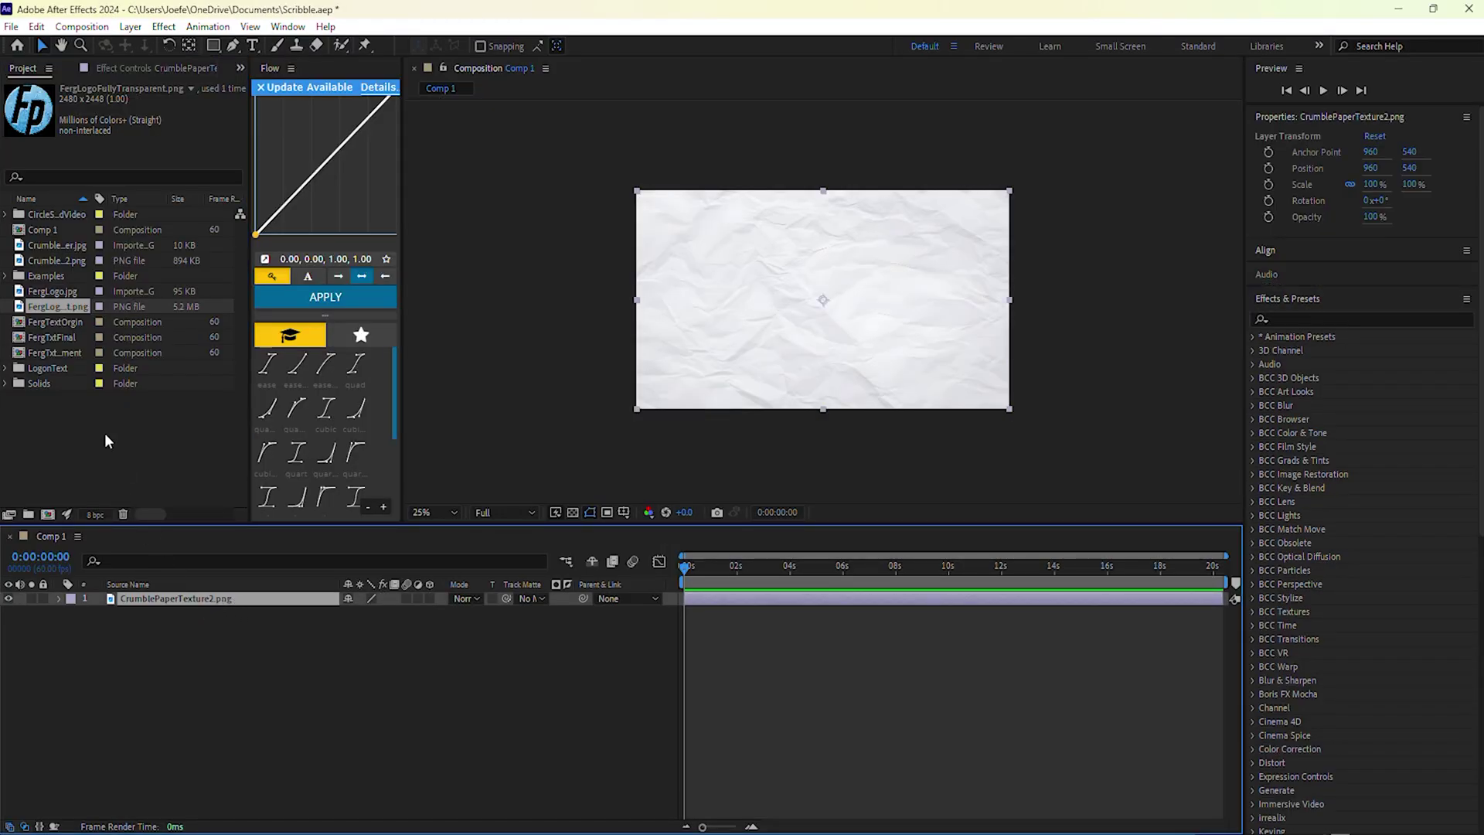
left_click_drag(53, 318, 193, 647)
key("s")
left_click_drag(371, 626, 338, 634)
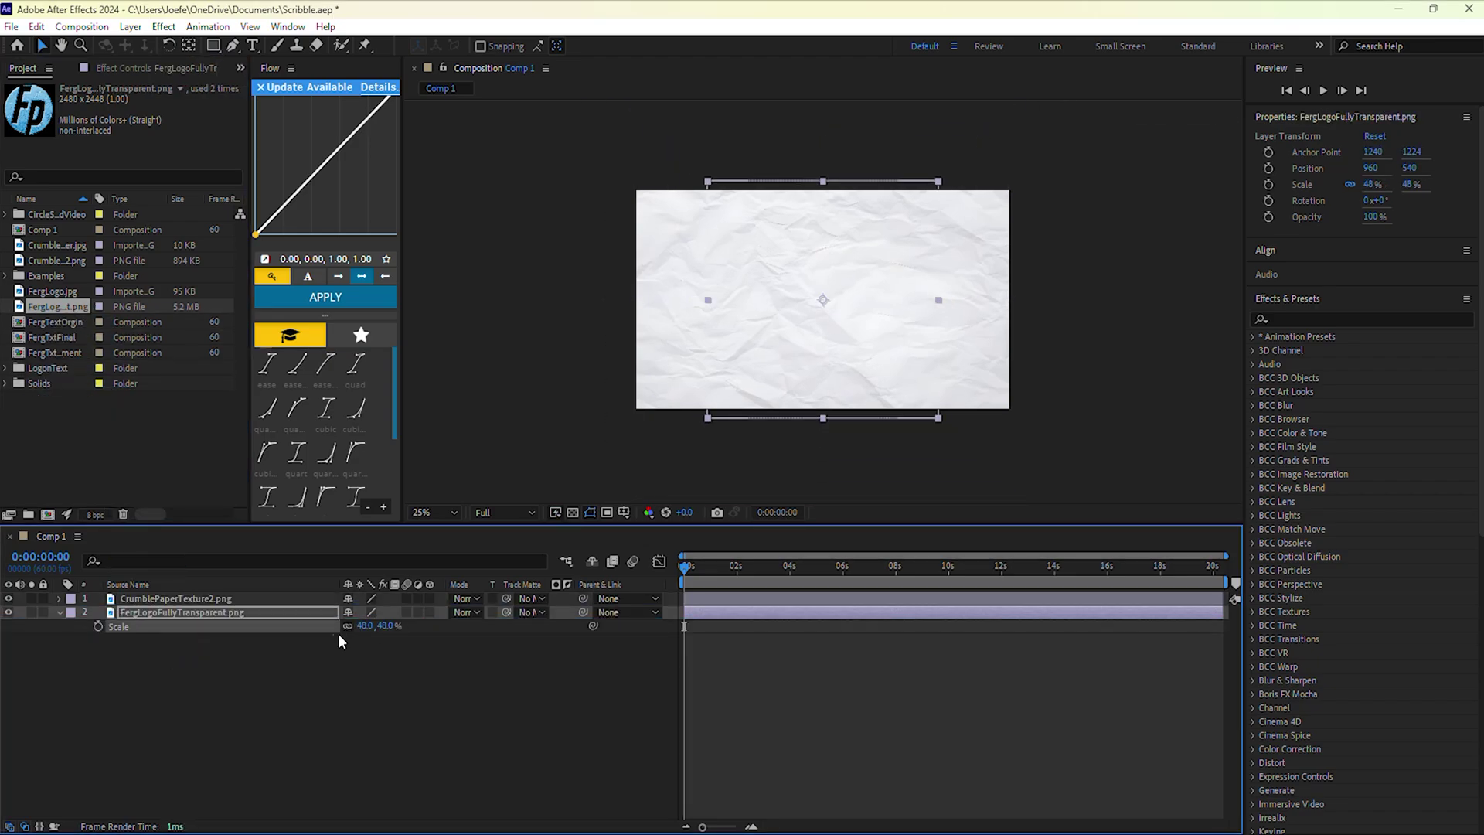
left_click_drag(226, 611, 232, 594)
left_click_drag(357, 612, 341, 615)
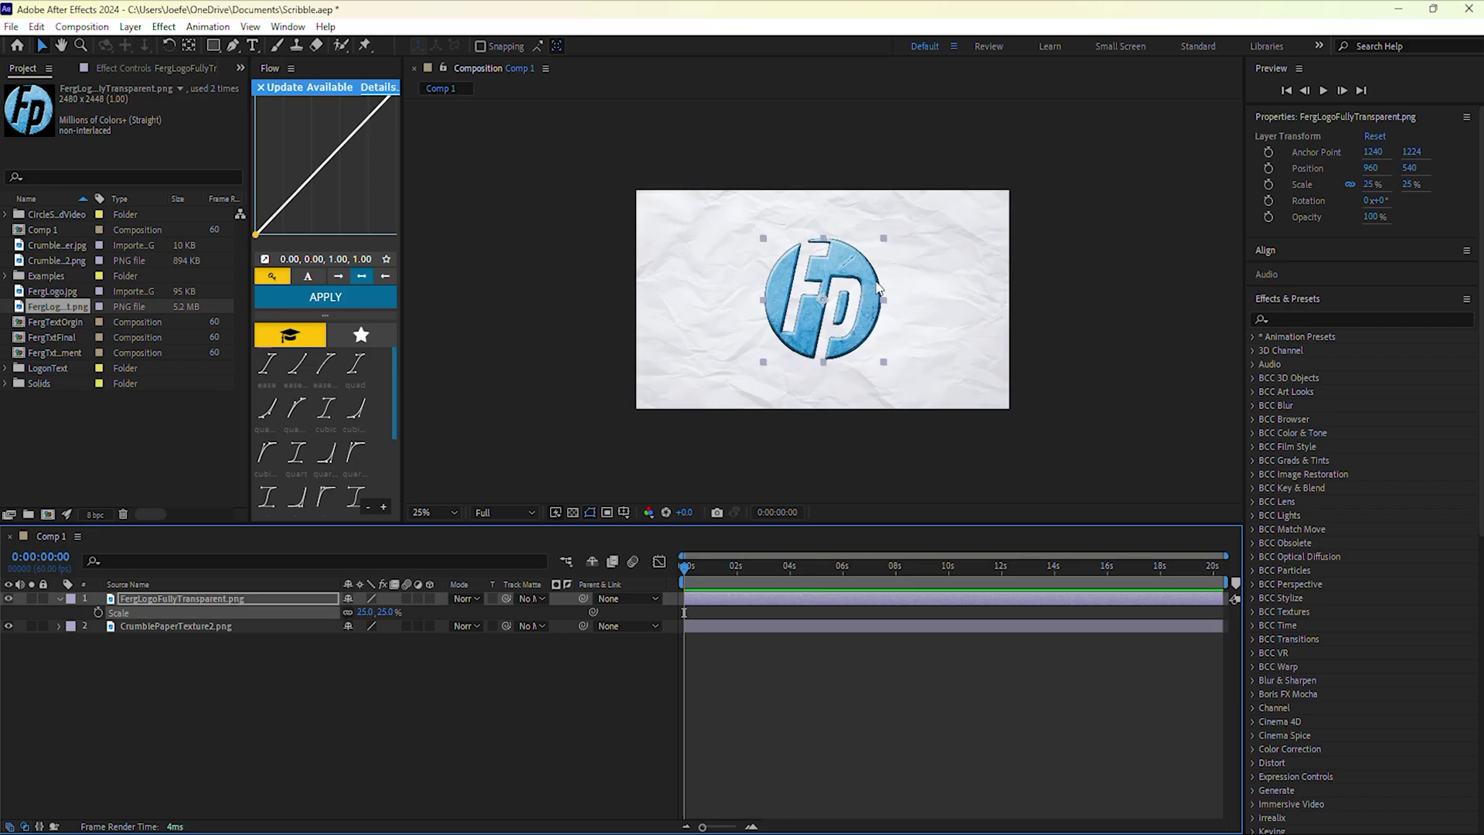
key("period")
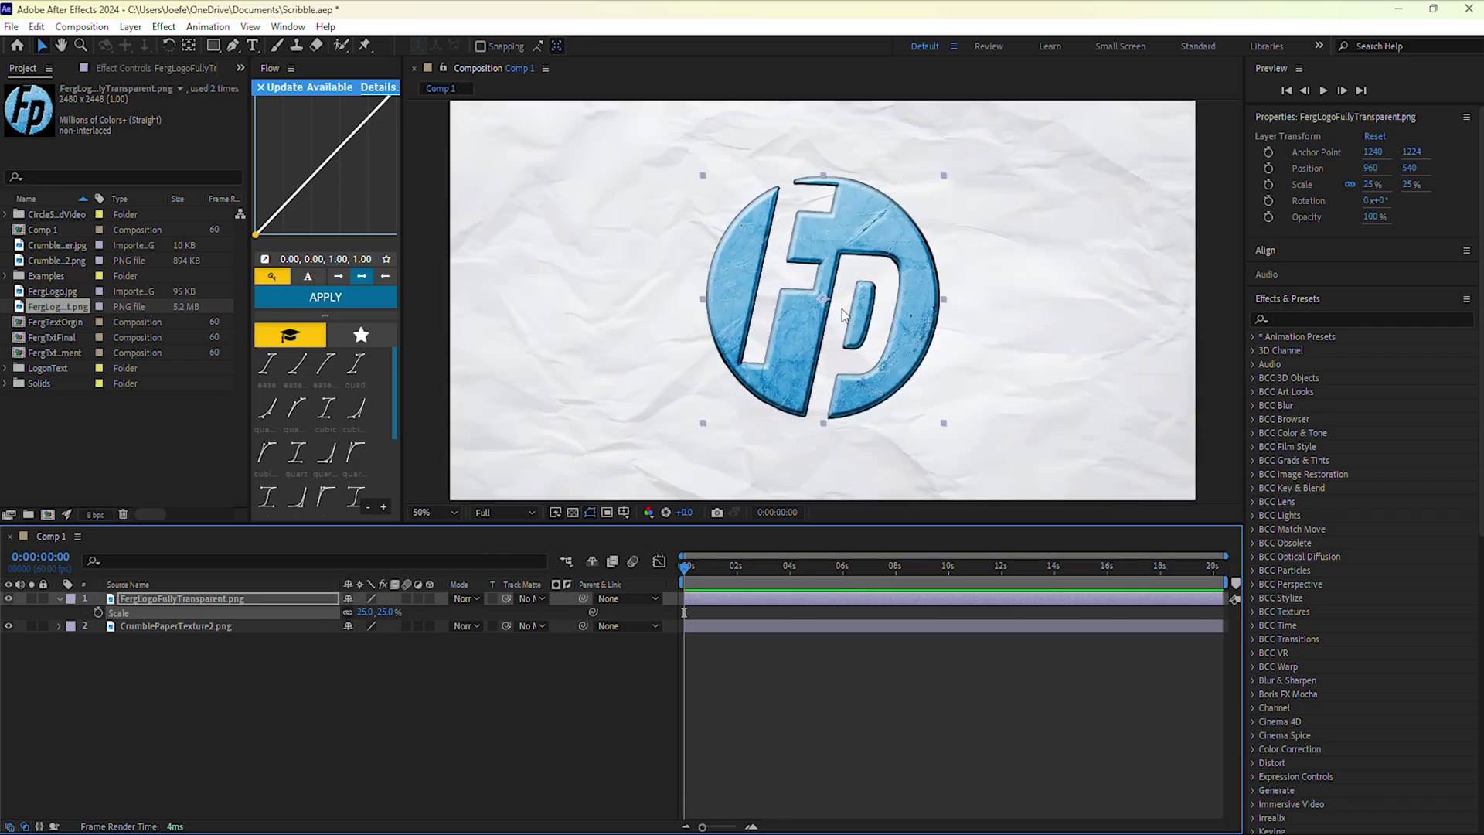
Step: Auto-trace the logo layer's inverted Alpha channel on the current frame with a 10-pixel blur and 10 px tolerance
left_click(131, 27)
left_click(170, 569)
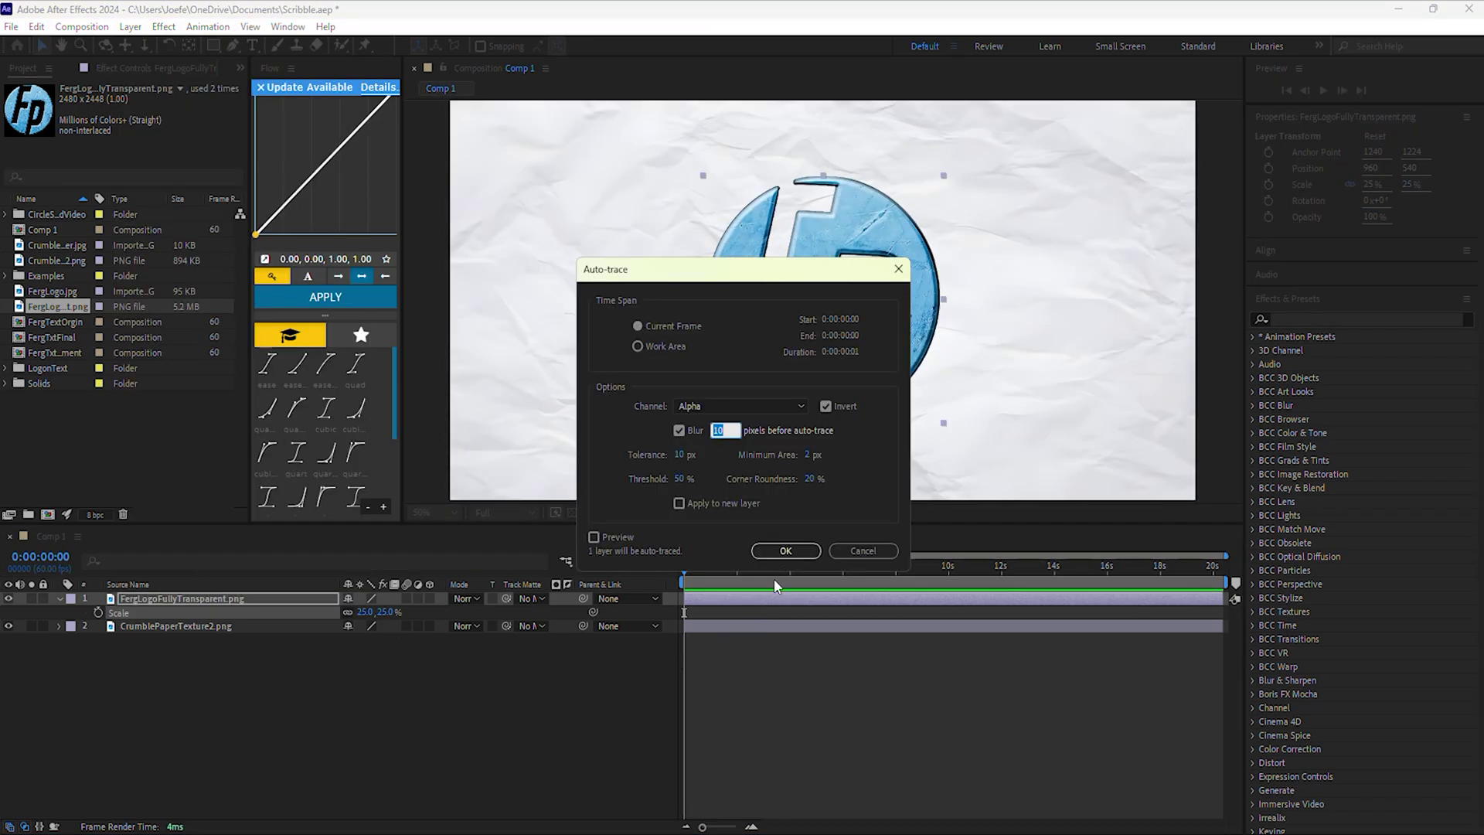
left_click(785, 550)
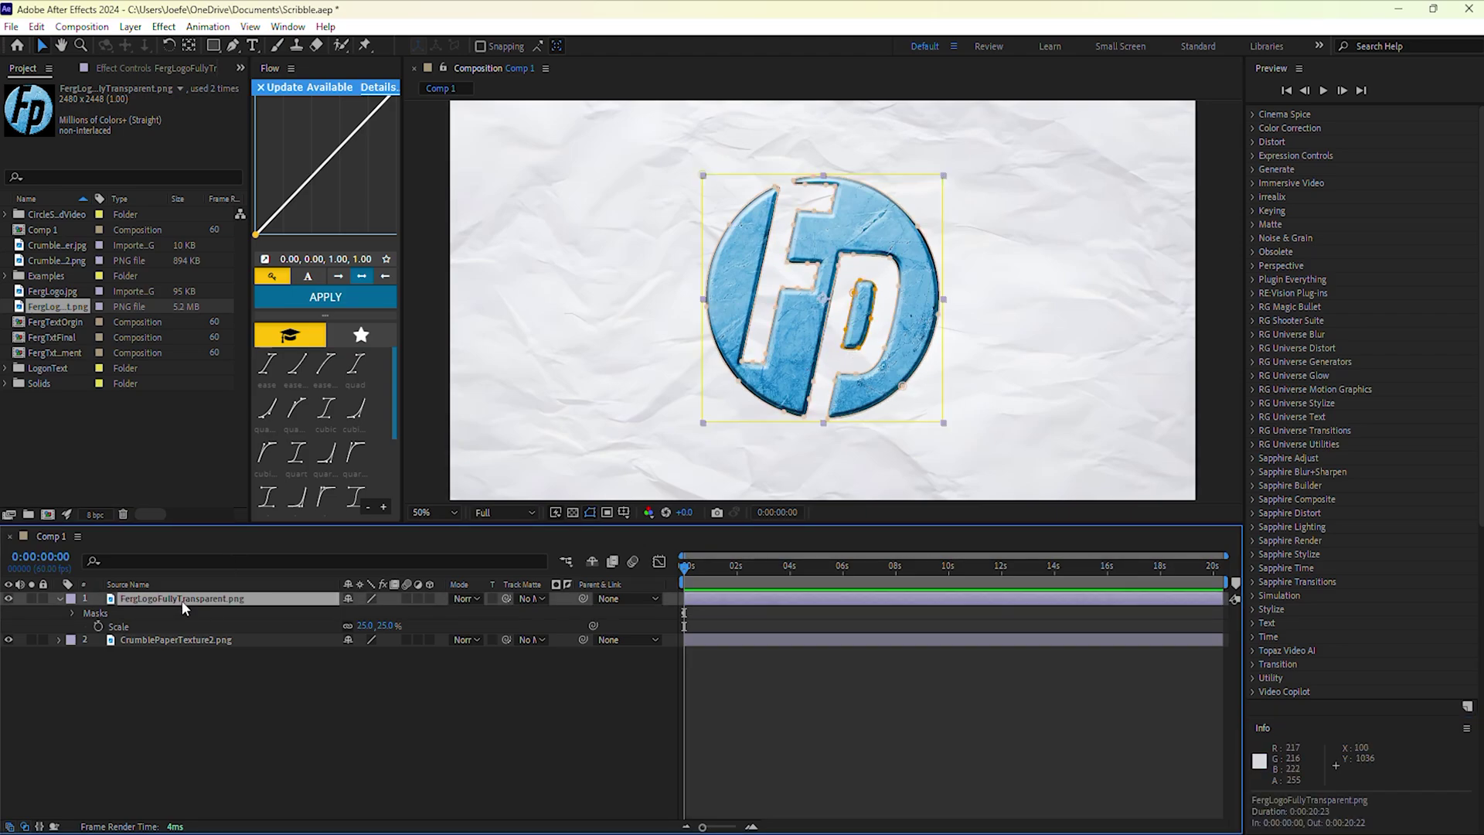
Step: Try auto-tracing the logo layer with a 5-pixel blur and 2 px tolerance, and undo the trace
left_click(130, 27)
left_click(170, 569)
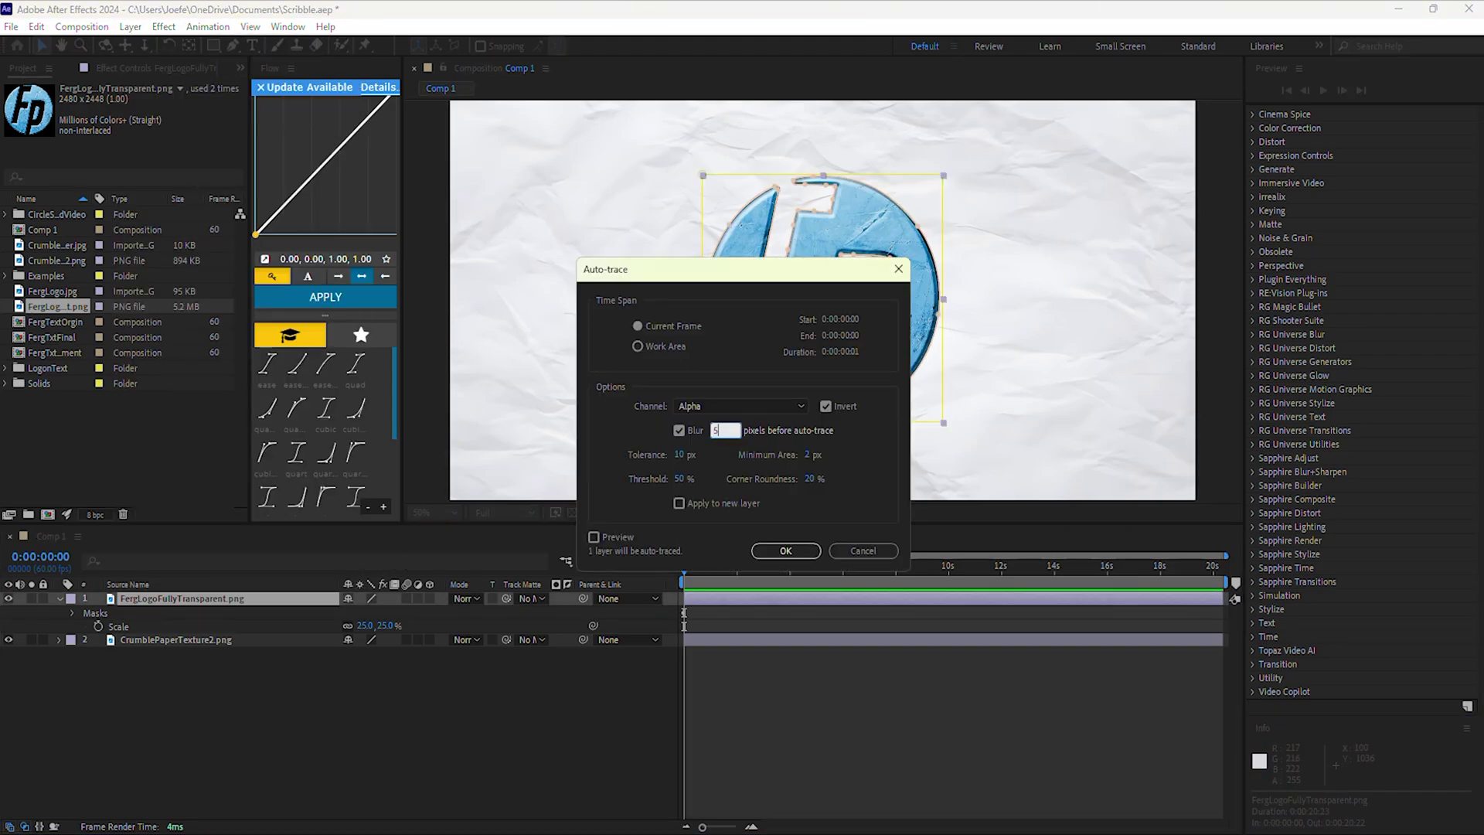
left_click(678, 455)
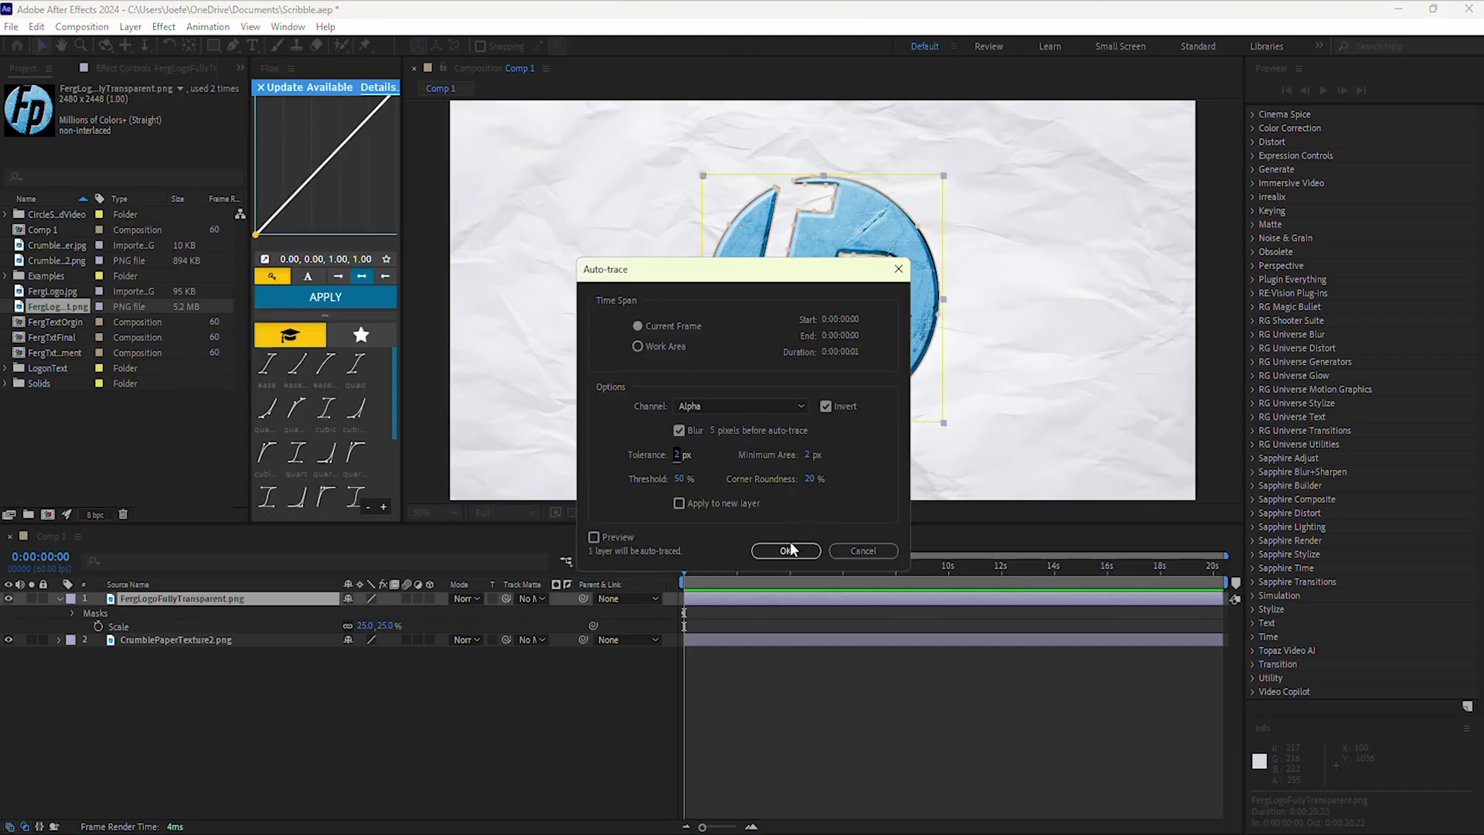
left_click(785, 550)
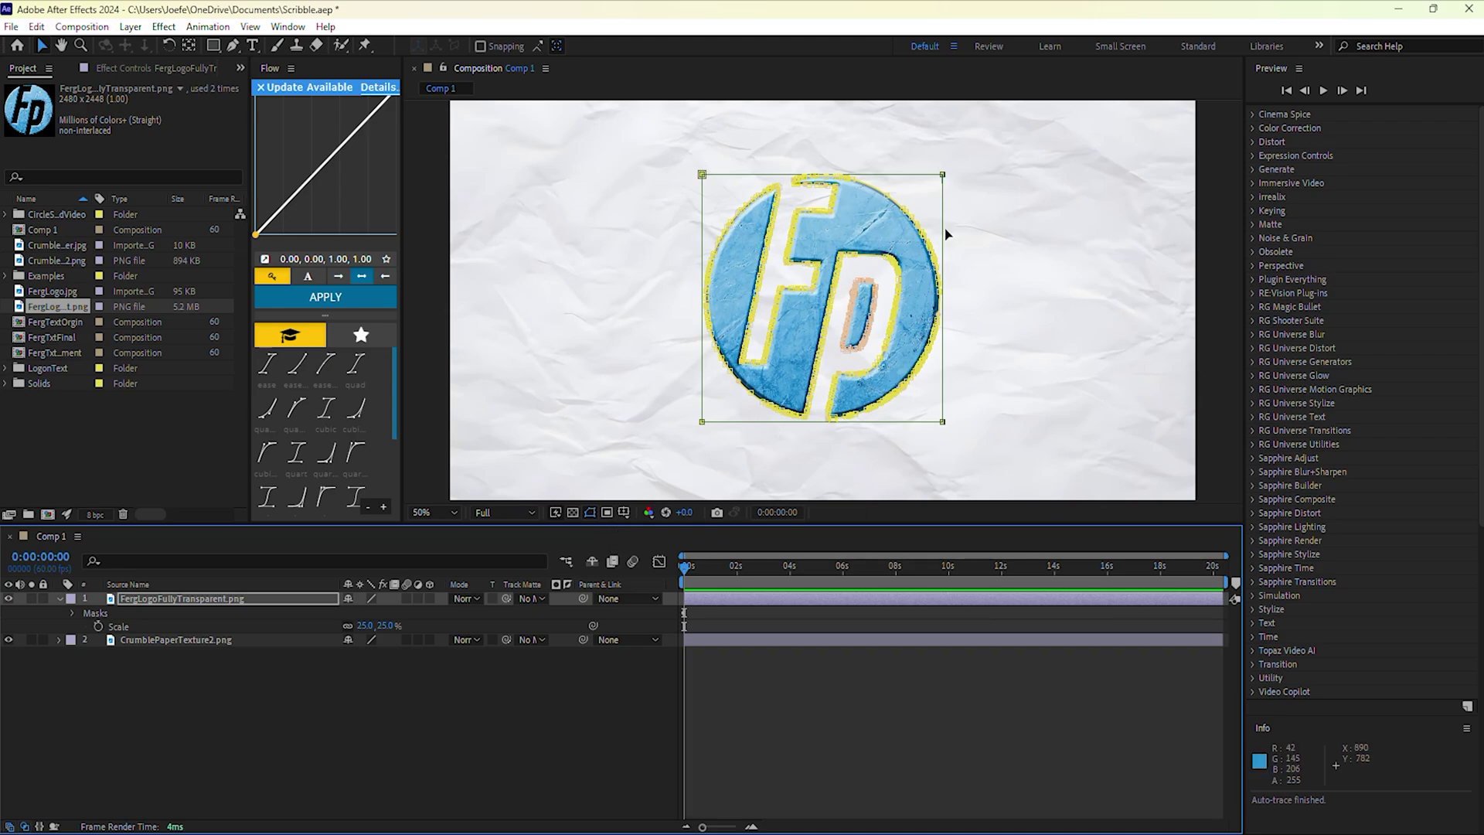
key("ctrl+z")
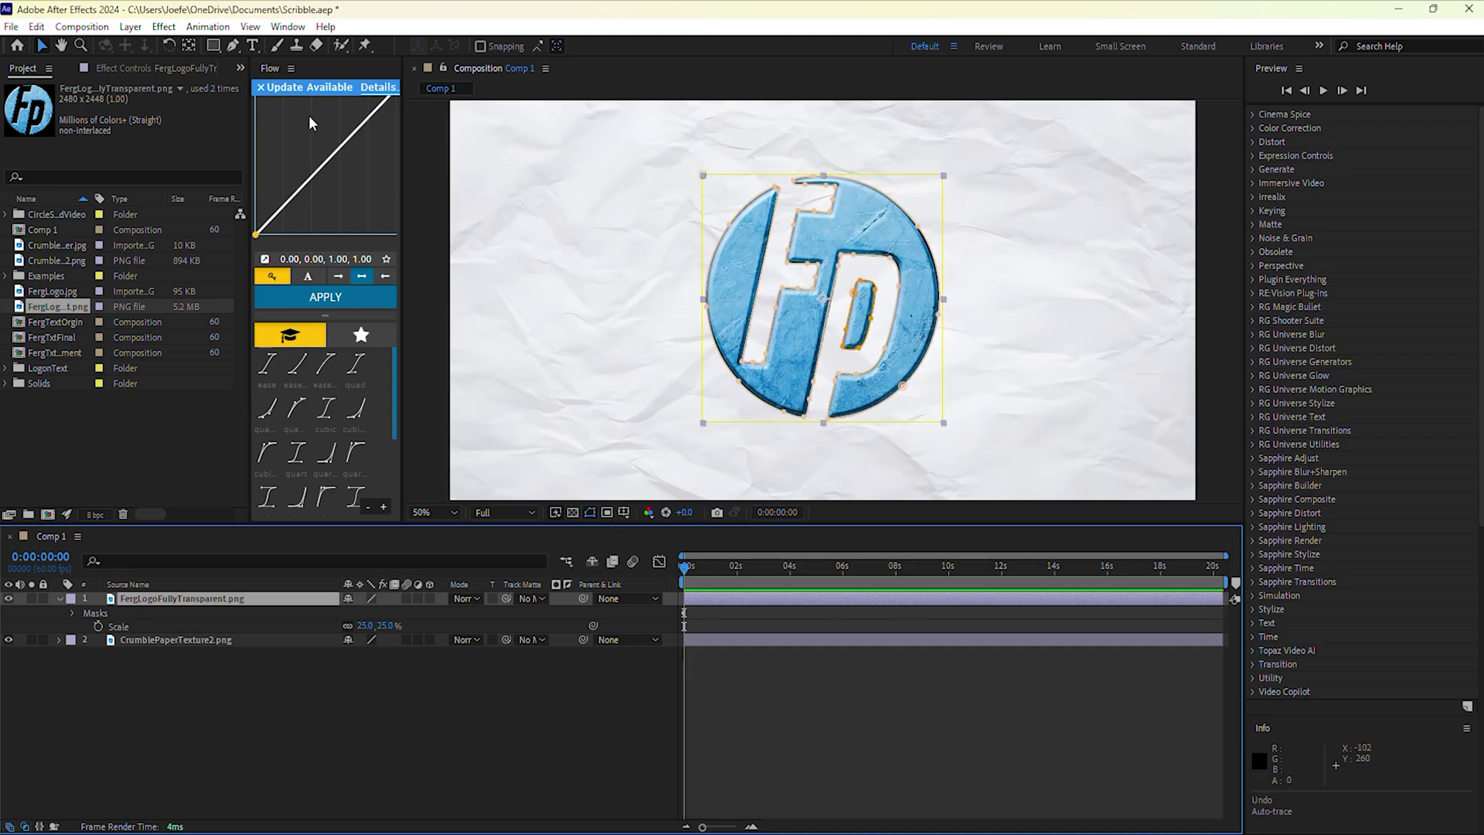
Step: Auto-trace the logo layer's inverted Alpha channel with a 10-pixel blur and 10 px tolerance, and reveal the traced mask paths
left_click(130, 26)
left_click(170, 569)
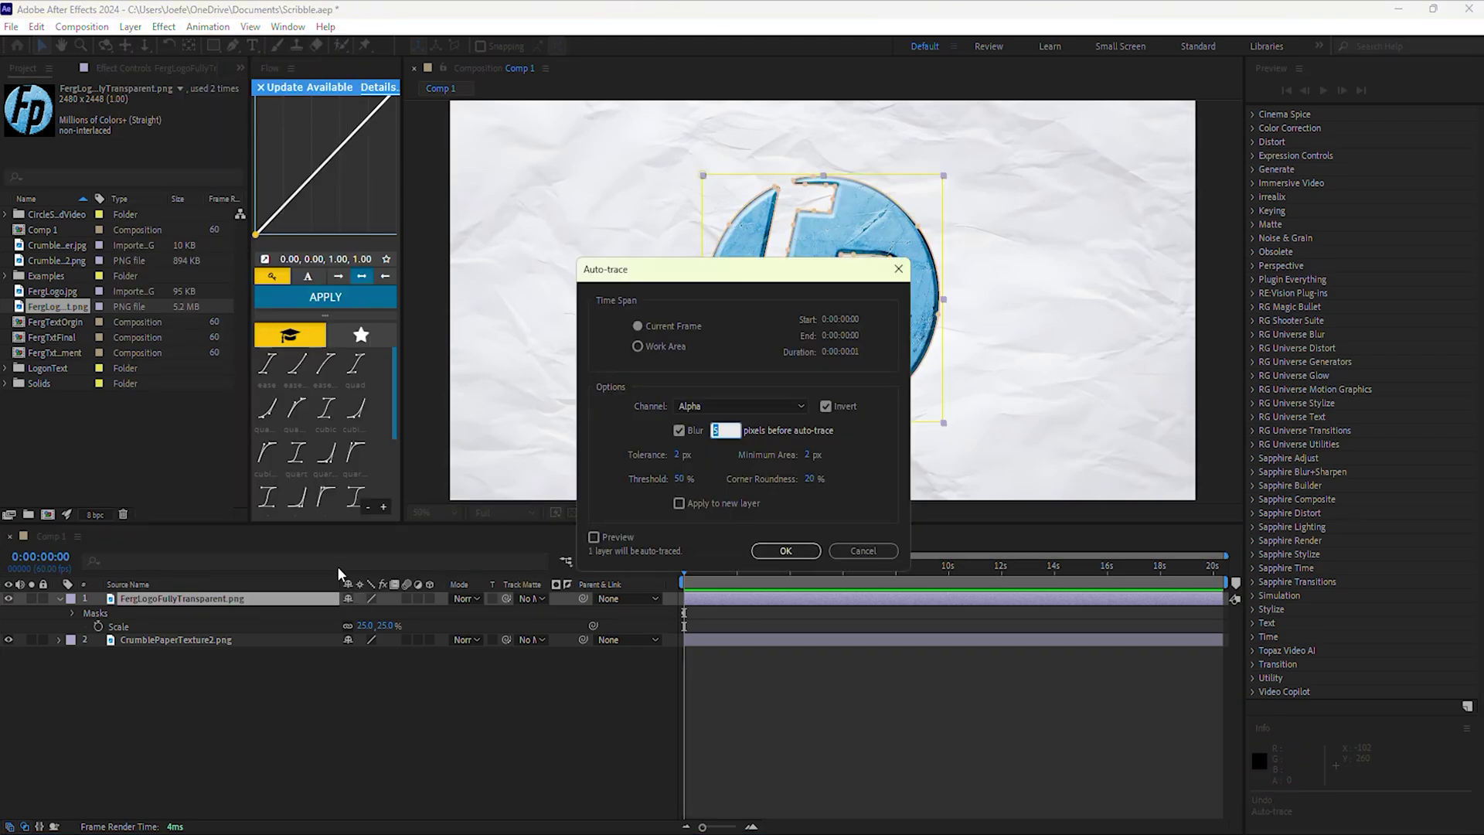
left_click(677, 455)
type("10")
left_click(715, 431)
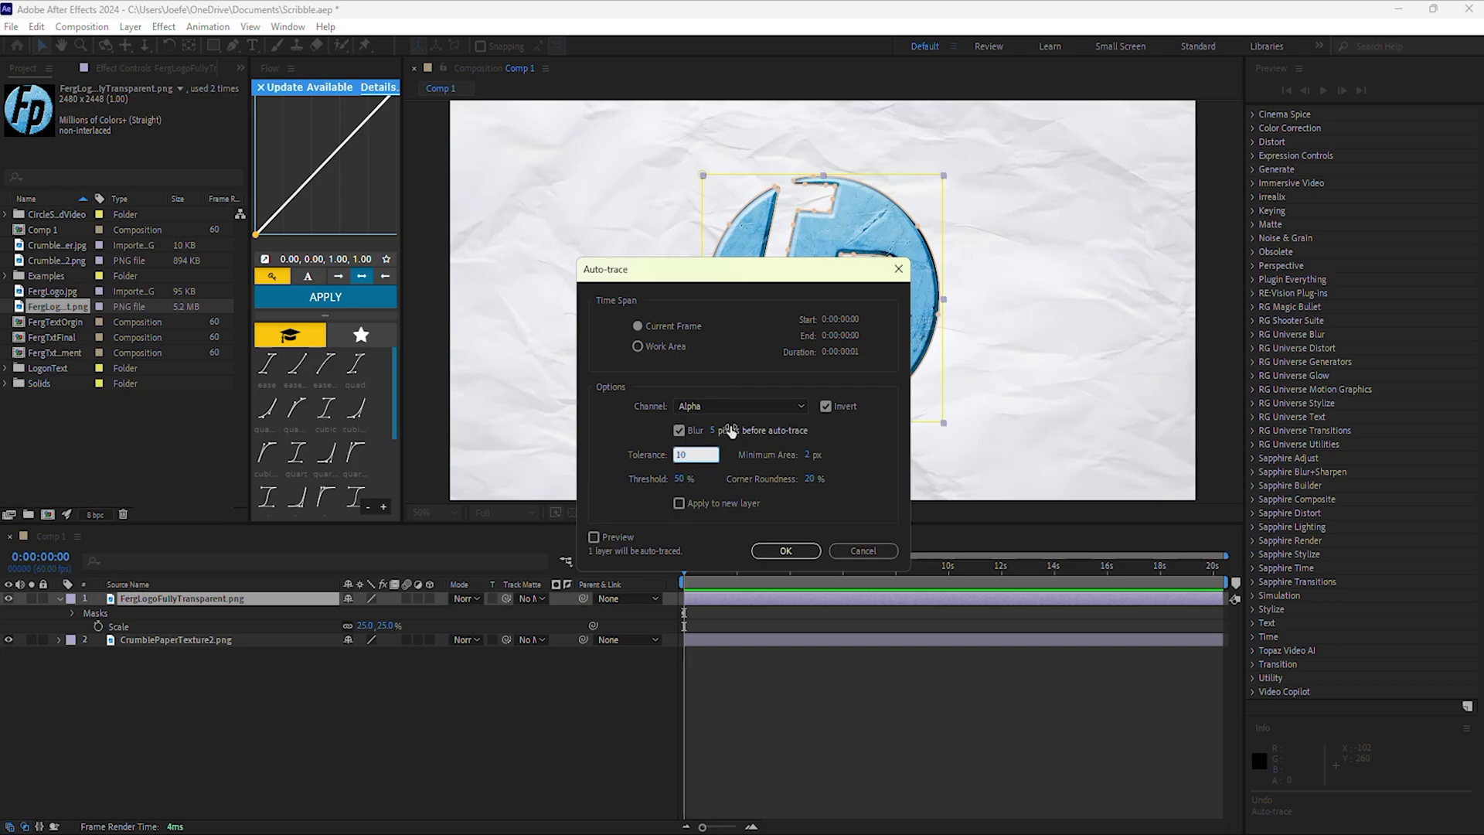
type("10")
left_click(769, 550)
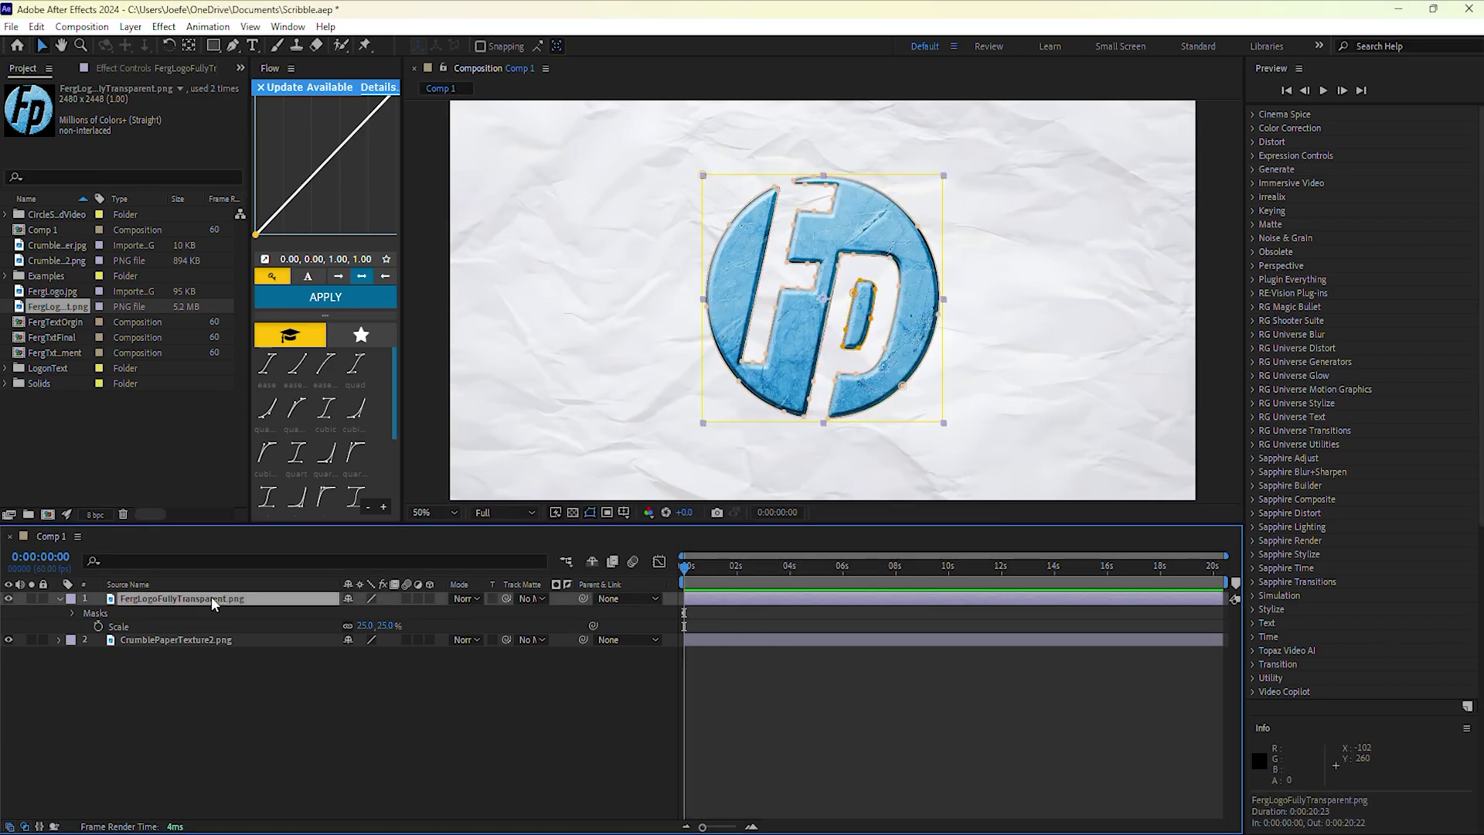
key("m")
left_click(226, 736)
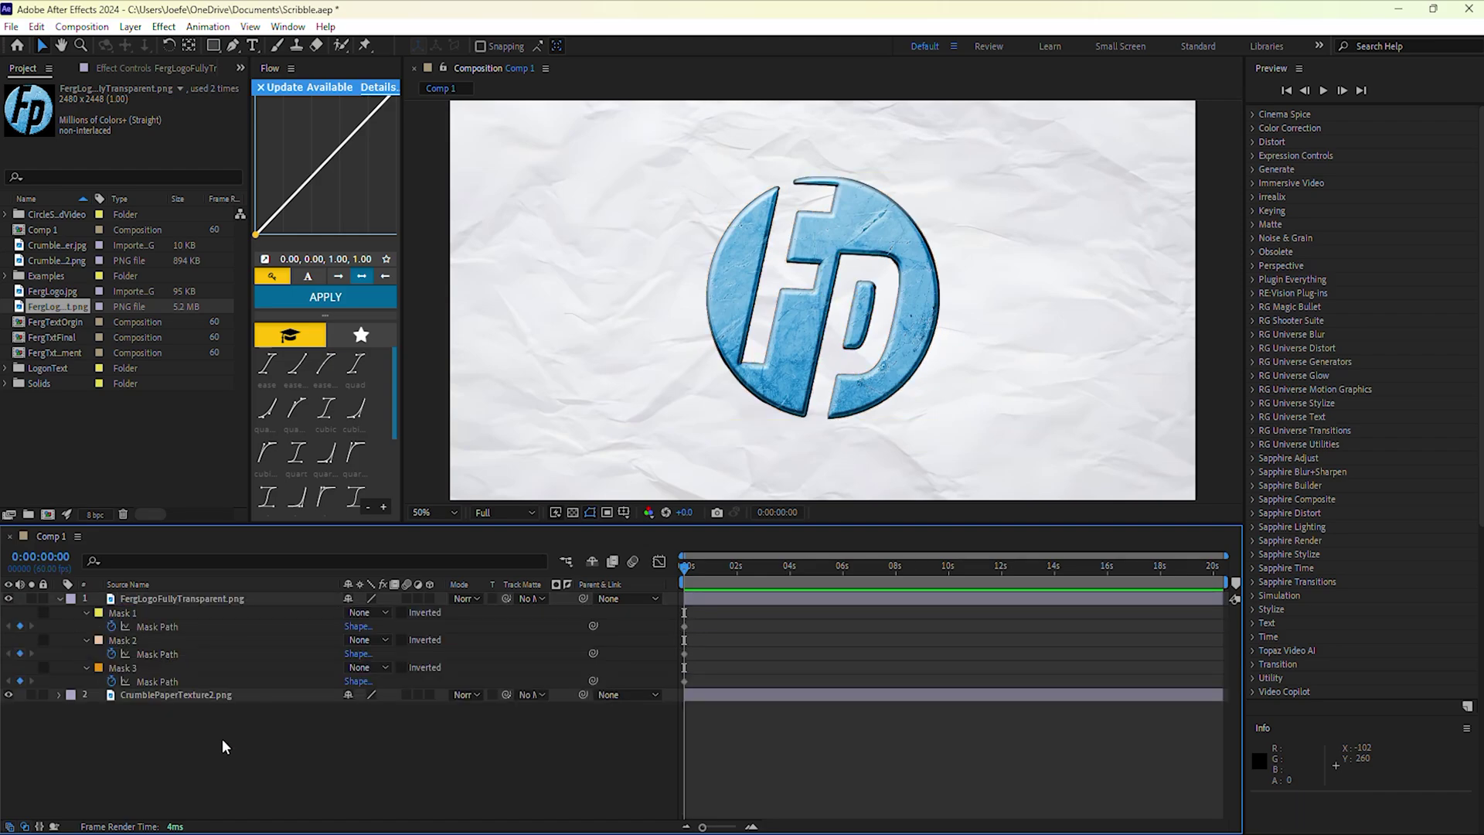
Step: Create a new shape layer above the logo and add two empty paths to its contents
right_click(222, 739)
mouse_move(328, 541)
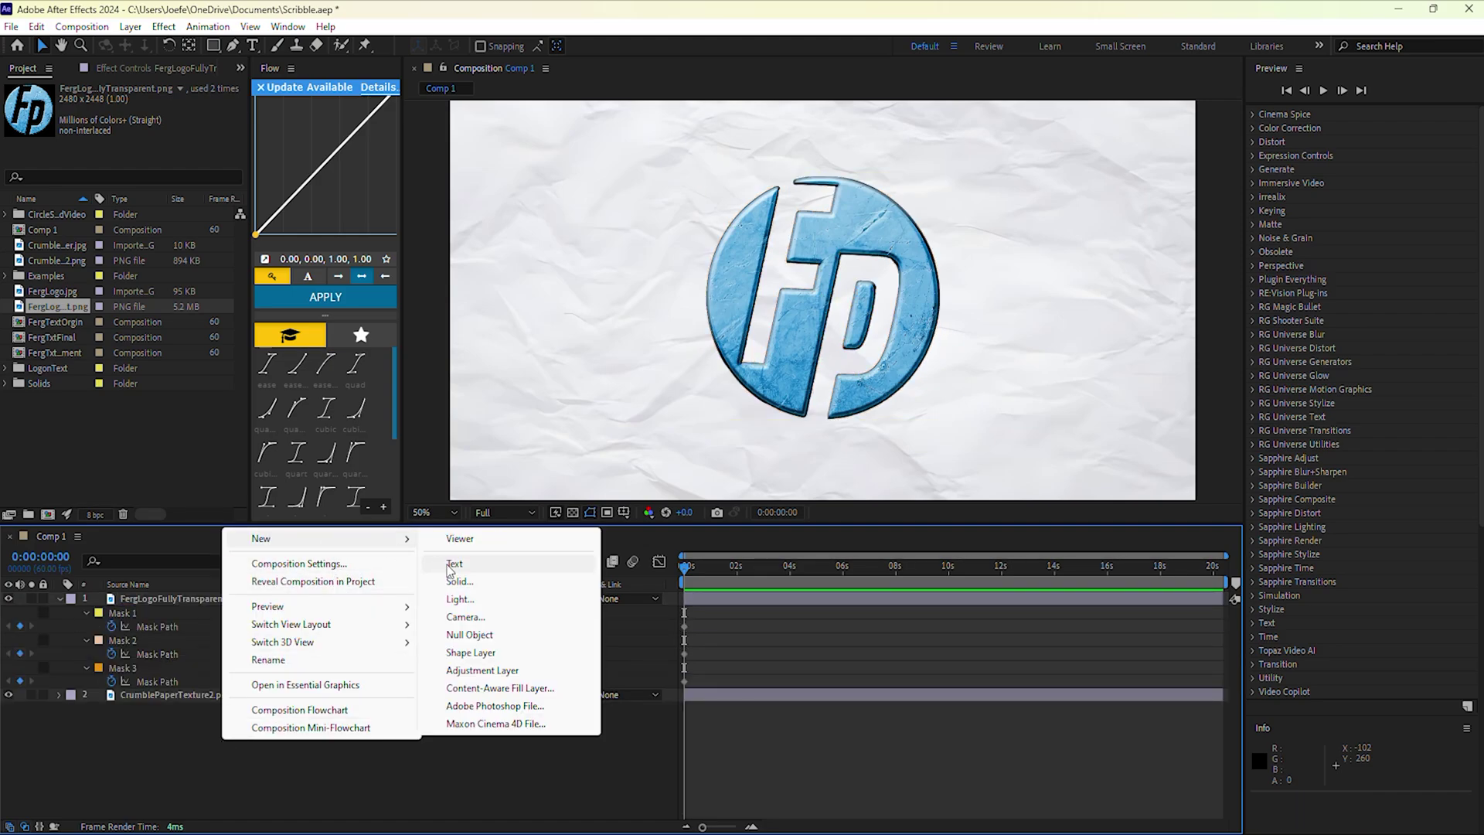
left_click(476, 653)
key("q")
left_click(60, 598)
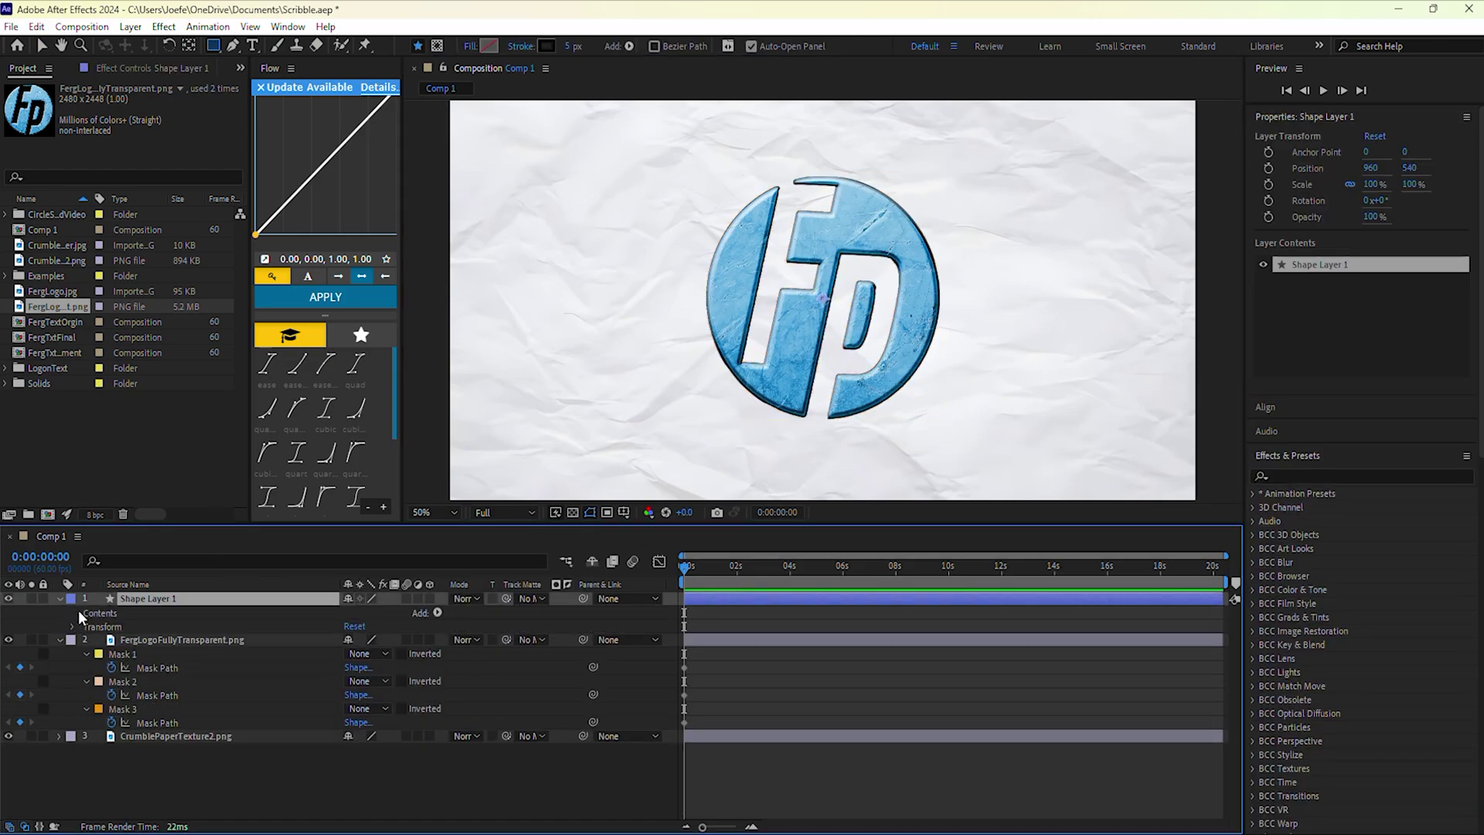
left_click(437, 613)
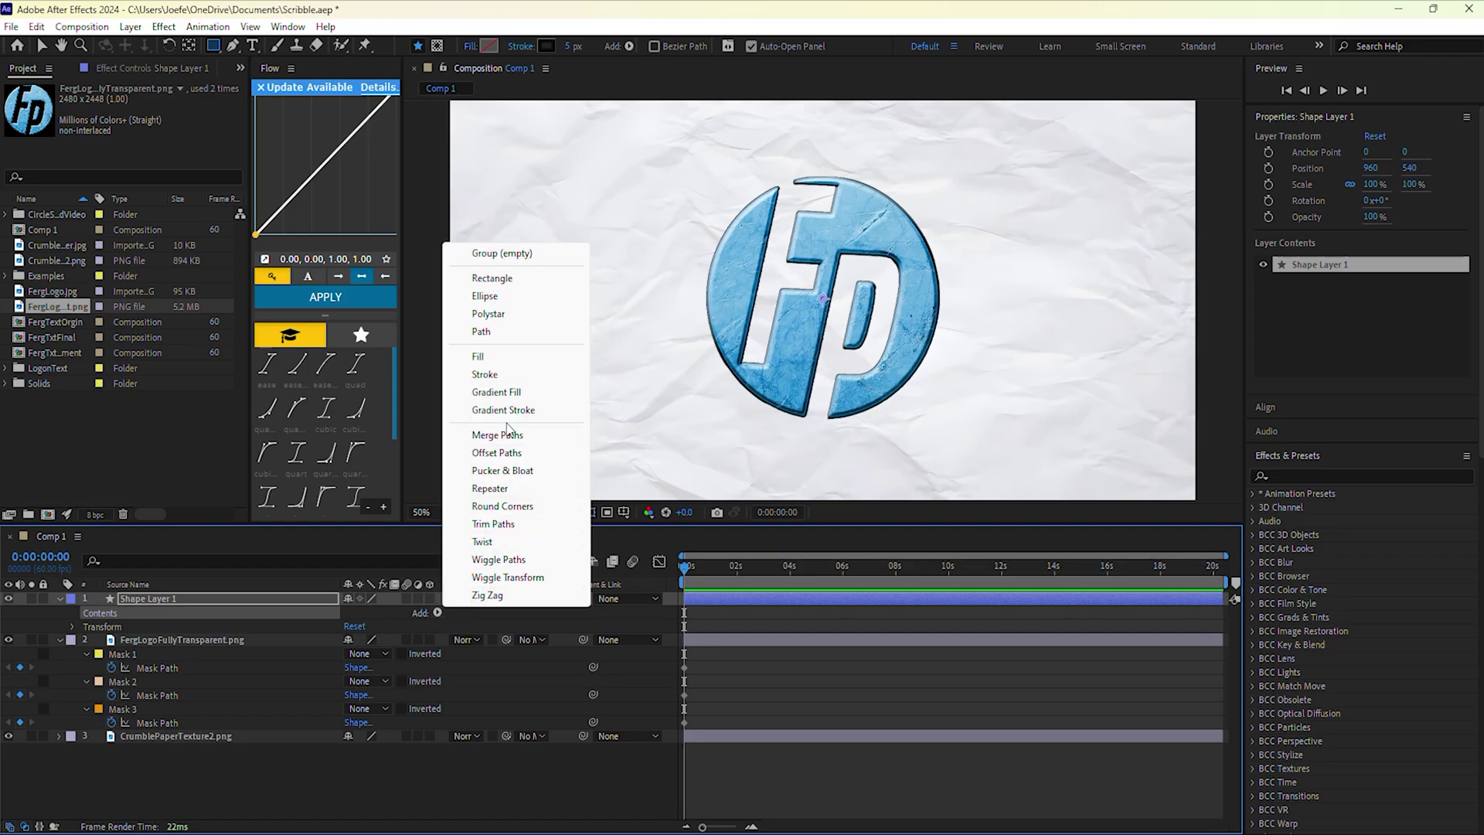
left_click(499, 333)
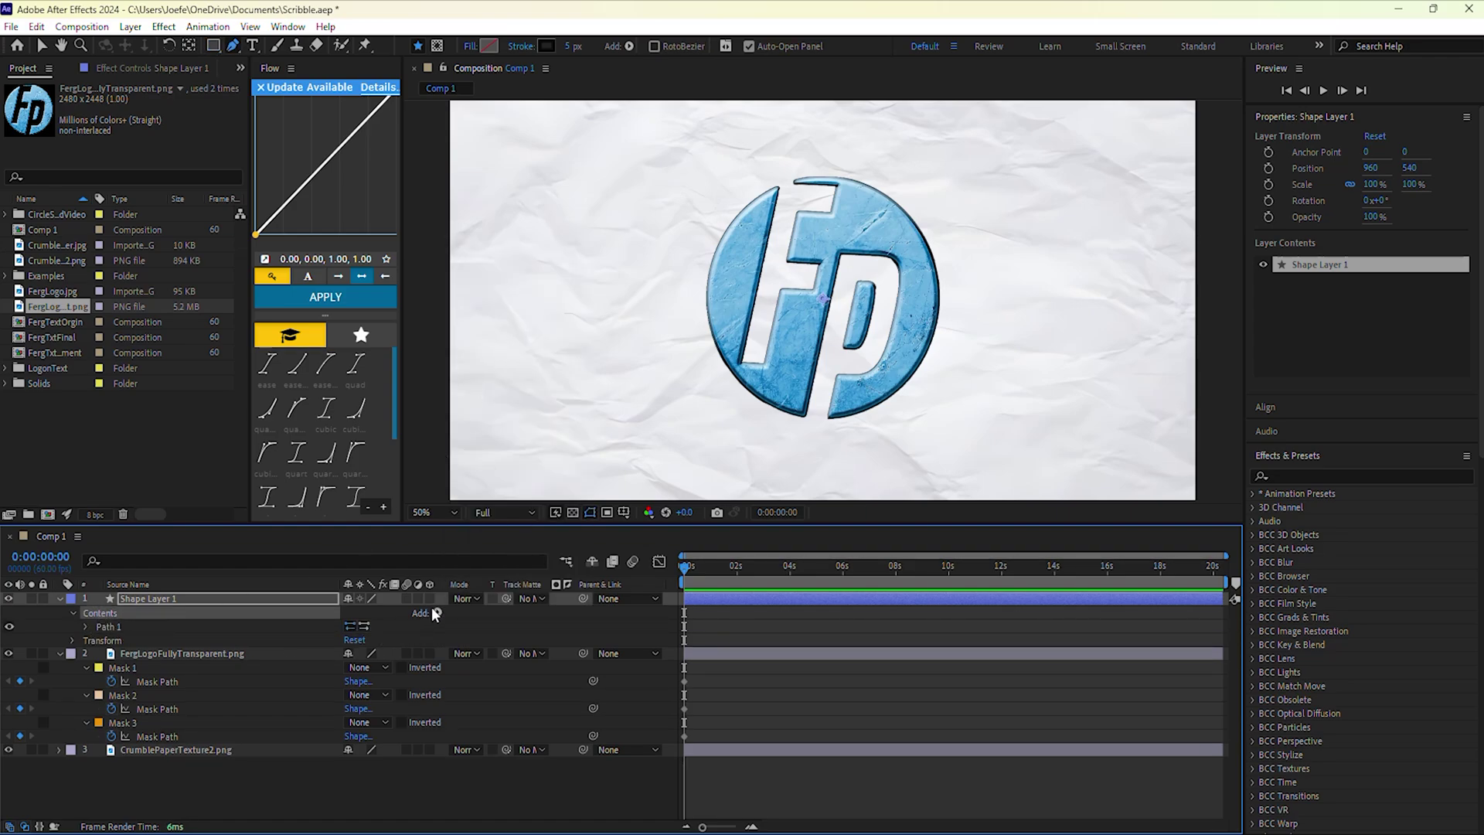
left_click(435, 613)
left_click(498, 333)
Step: Keyframe both shape paths, then copy the logo's Mask 2 path into Path 1 and its Mask 3 path into Path 2
left_click(86, 626)
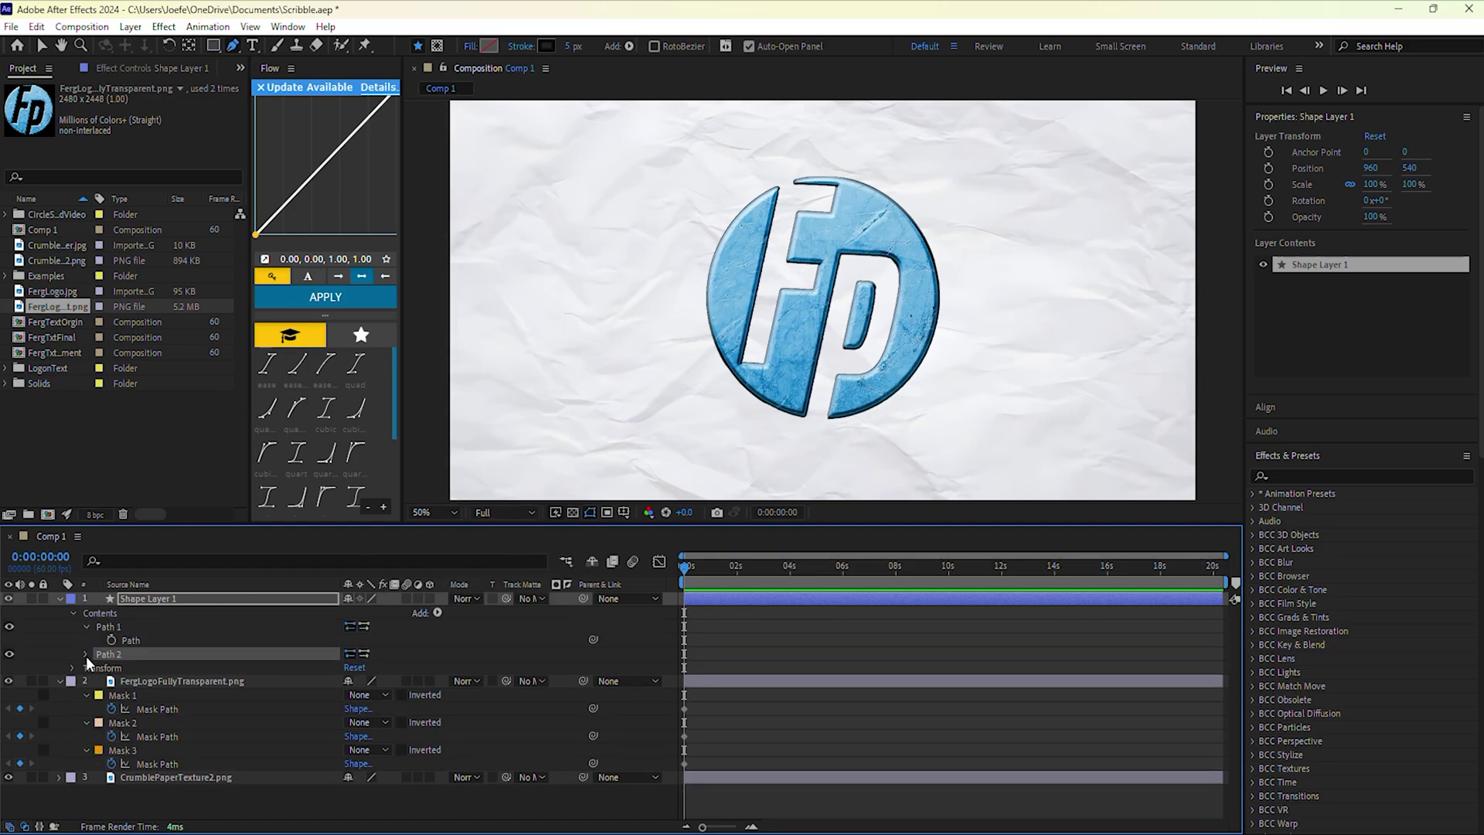
left_click(85, 653)
left_click(112, 640)
left_click(112, 667)
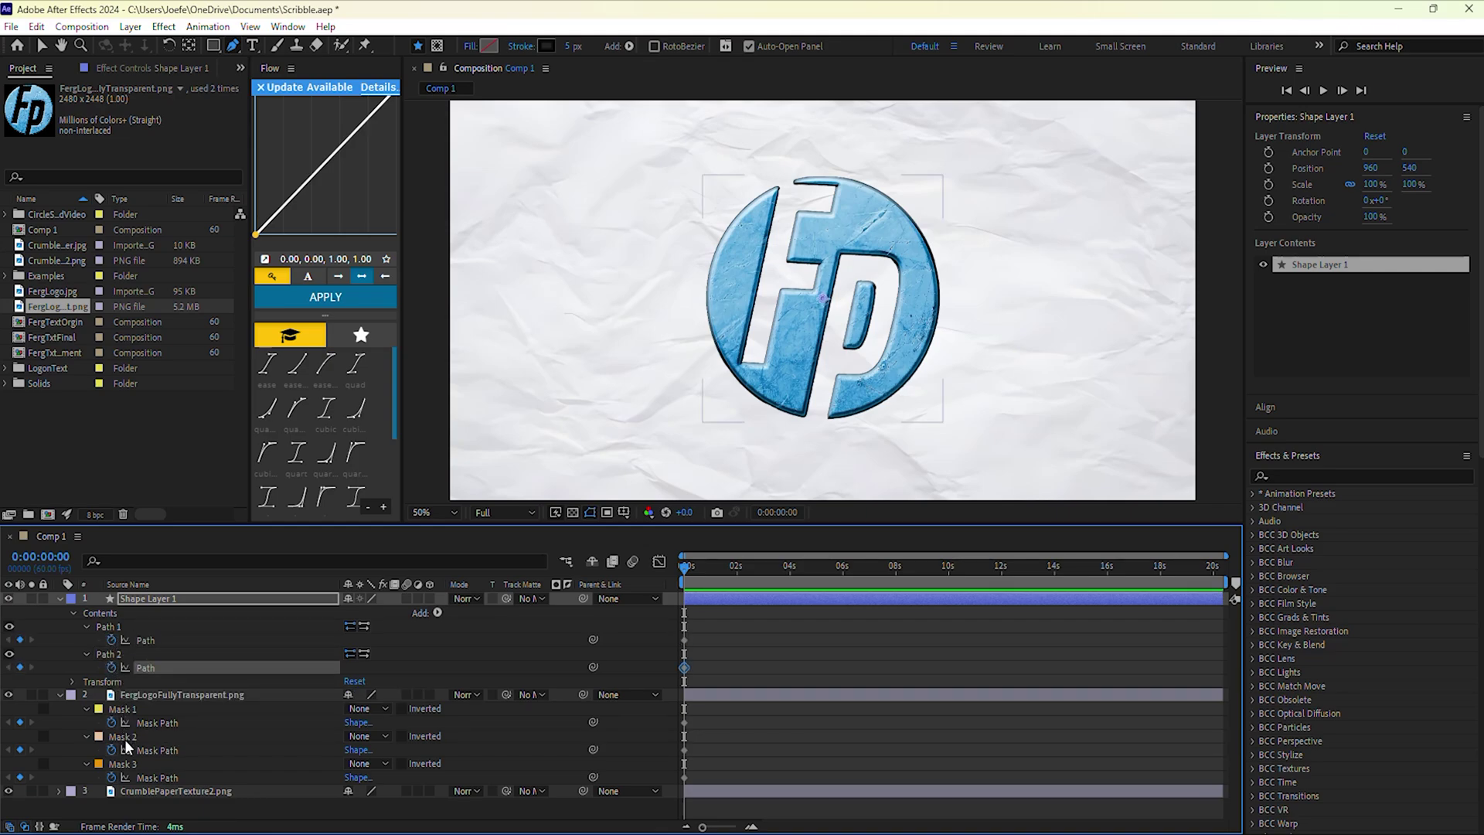
left_click(150, 749)
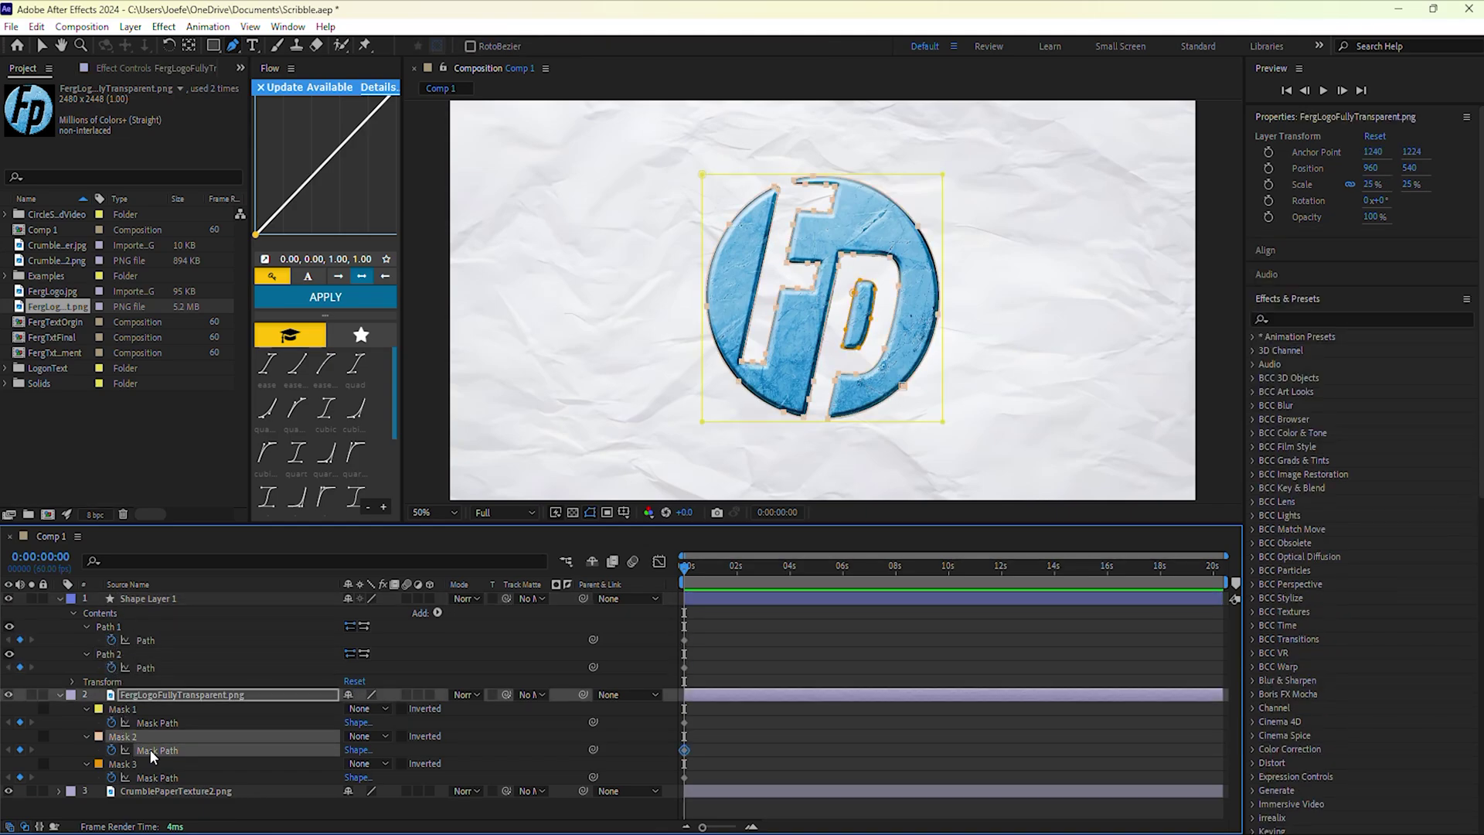
left_click(146, 639)
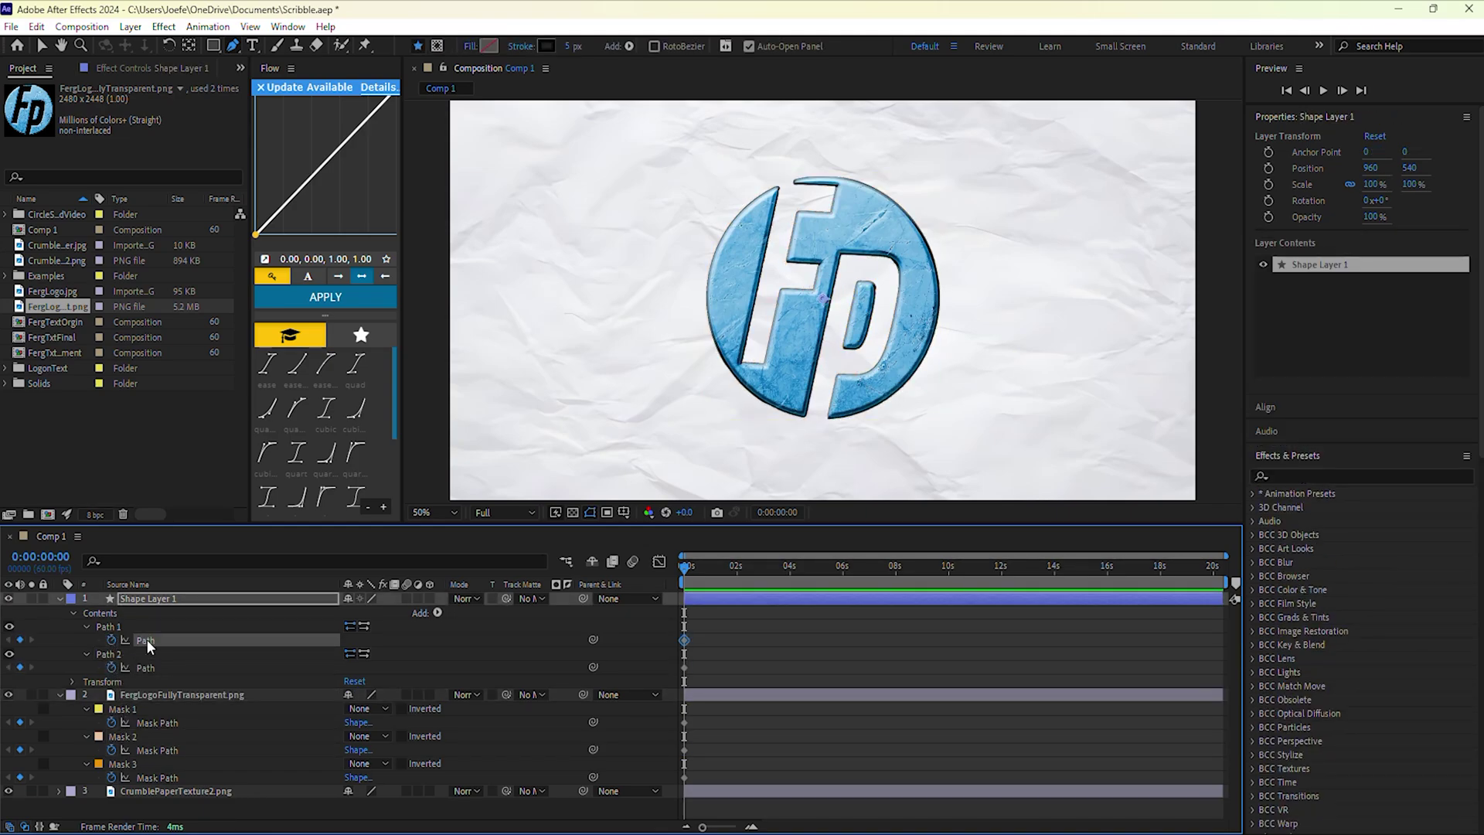
left_click(153, 772)
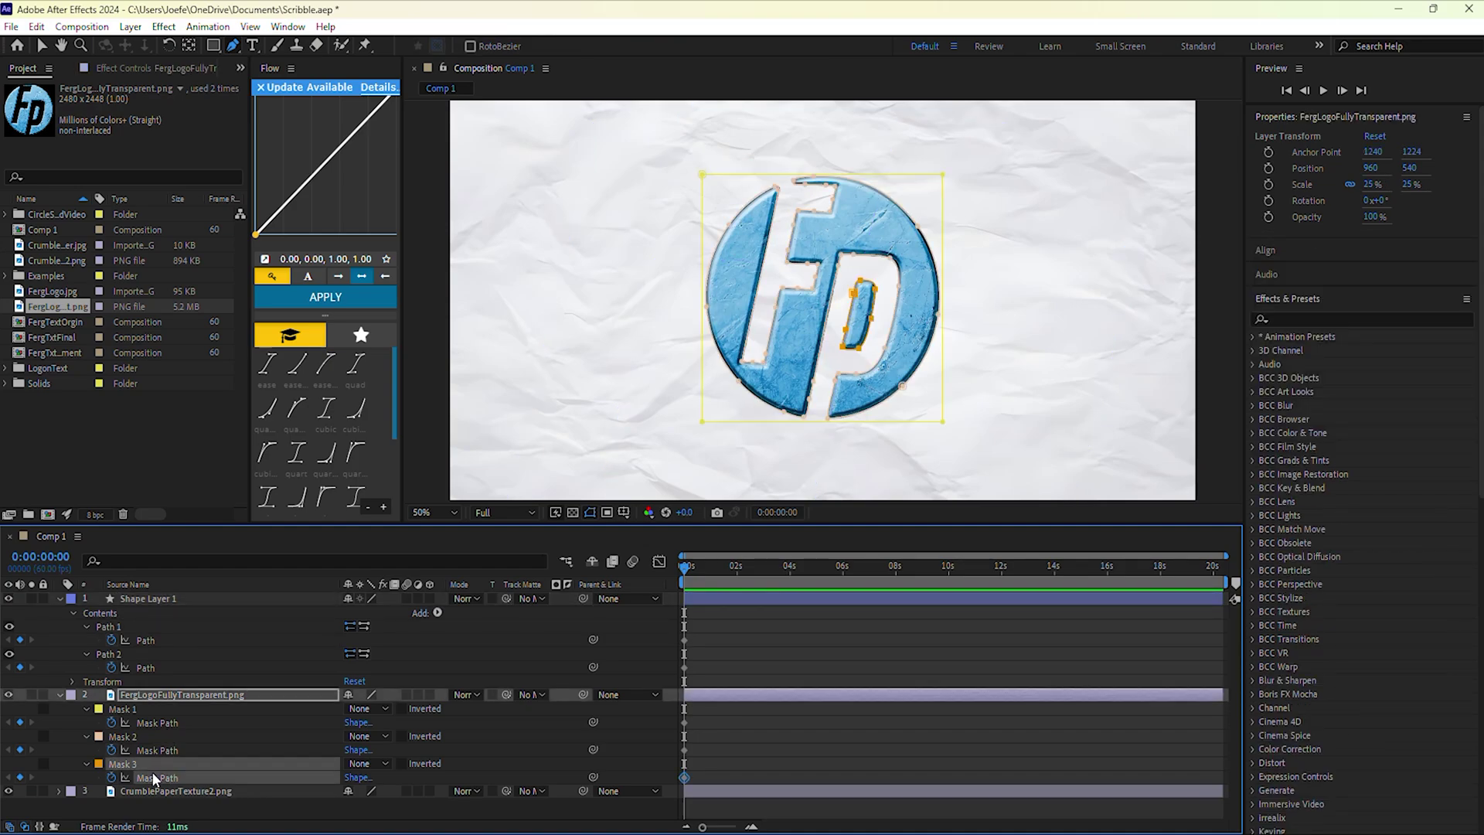
left_click(136, 665)
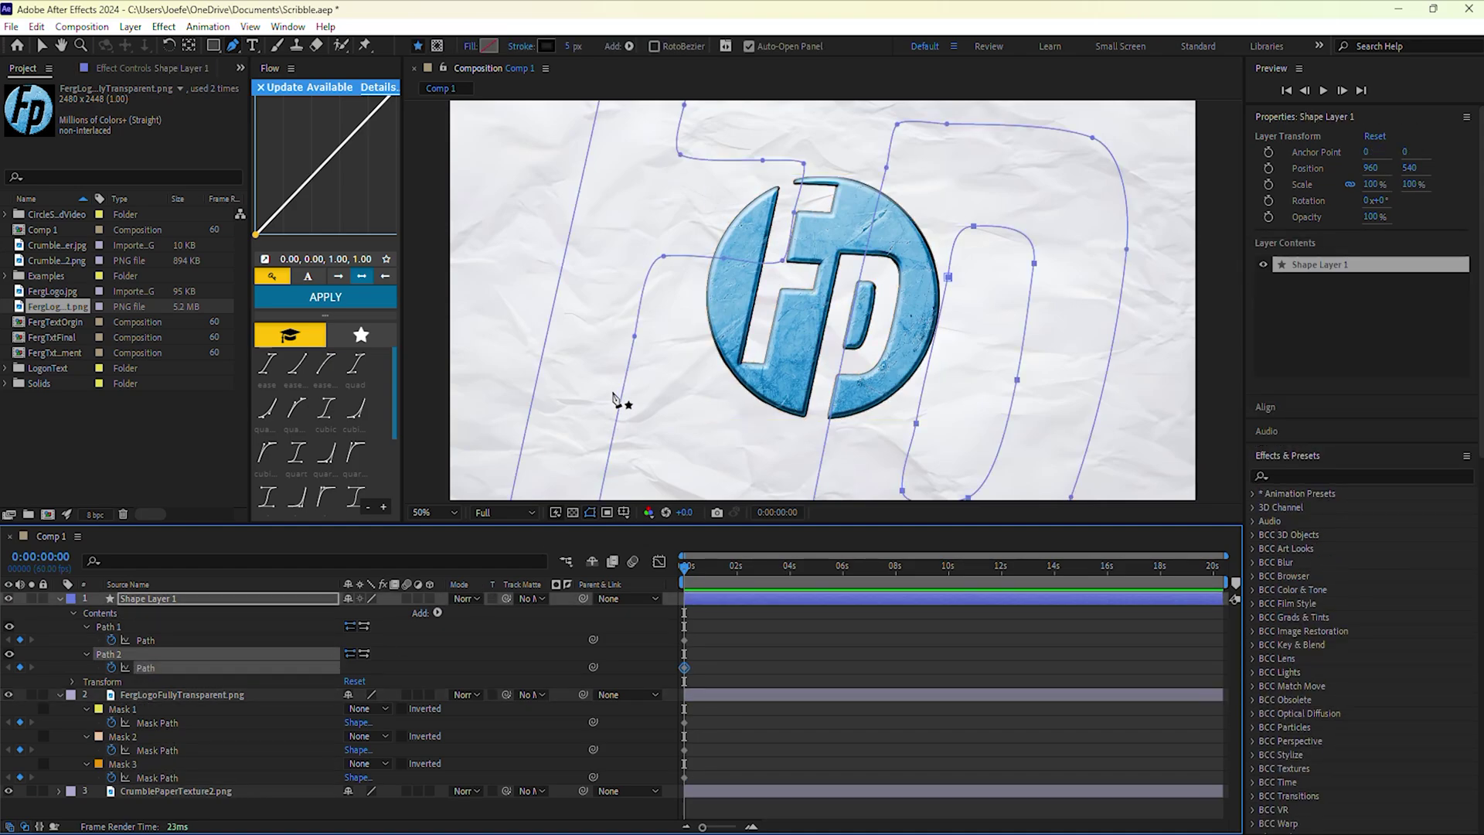
Step: Scale the shape layer to 24.5% to match the logo's size and delete the FergLogoFullyTransparent.png layer
left_click(150, 599)
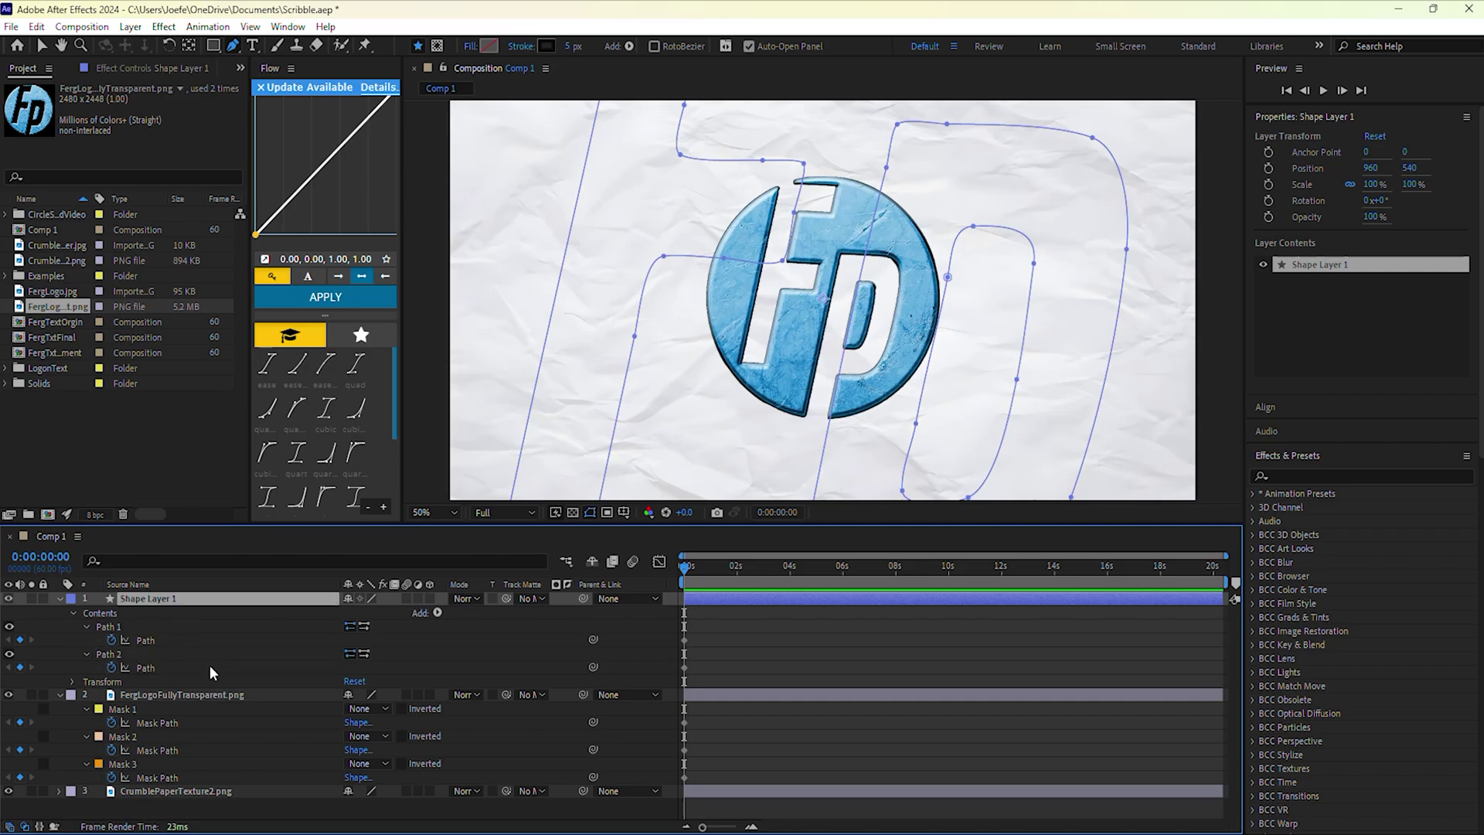
key("s")
left_click_drag(392, 612, 332, 627)
left_click(160, 628)
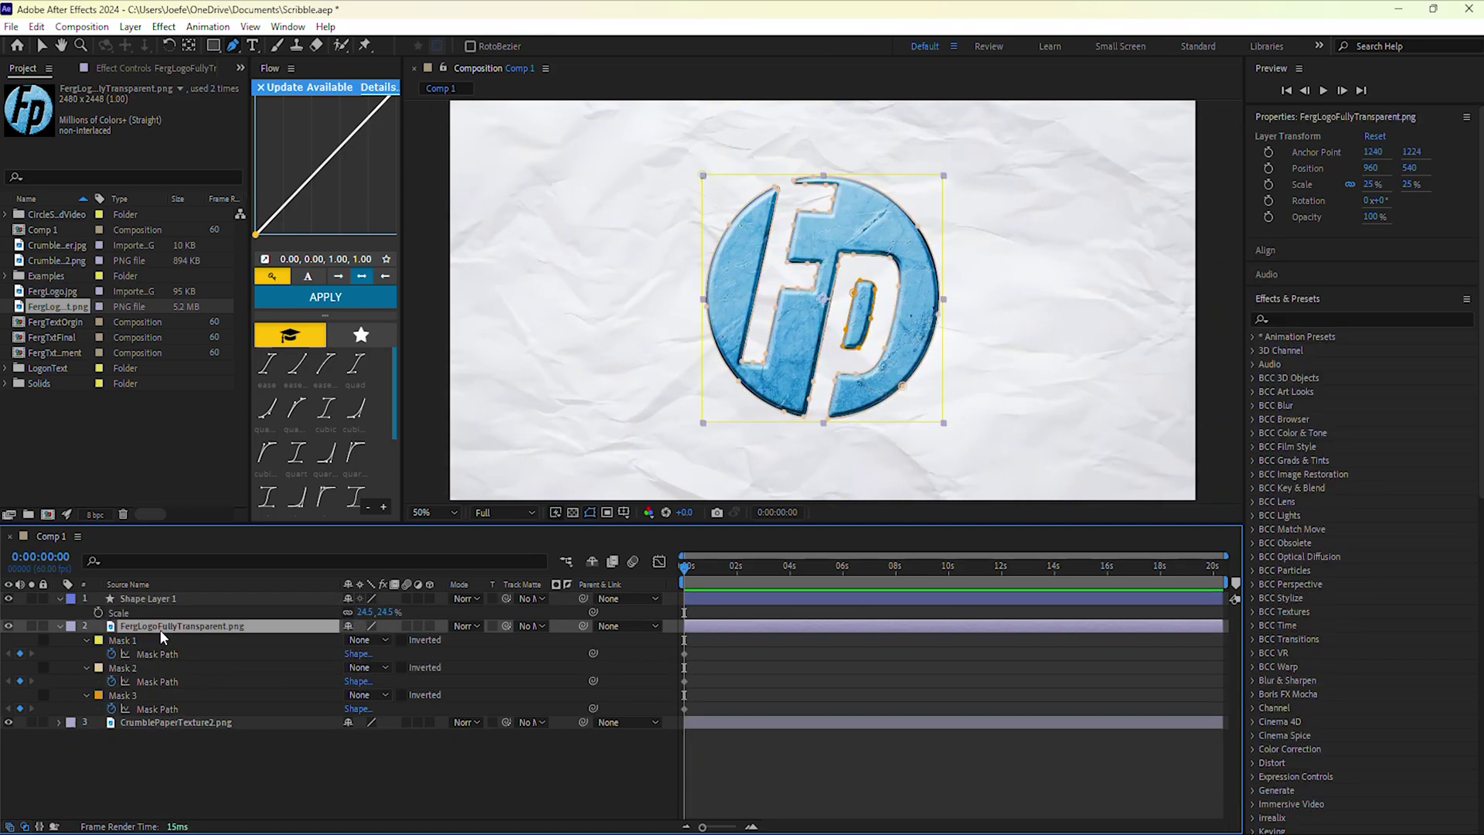
key("Delete")
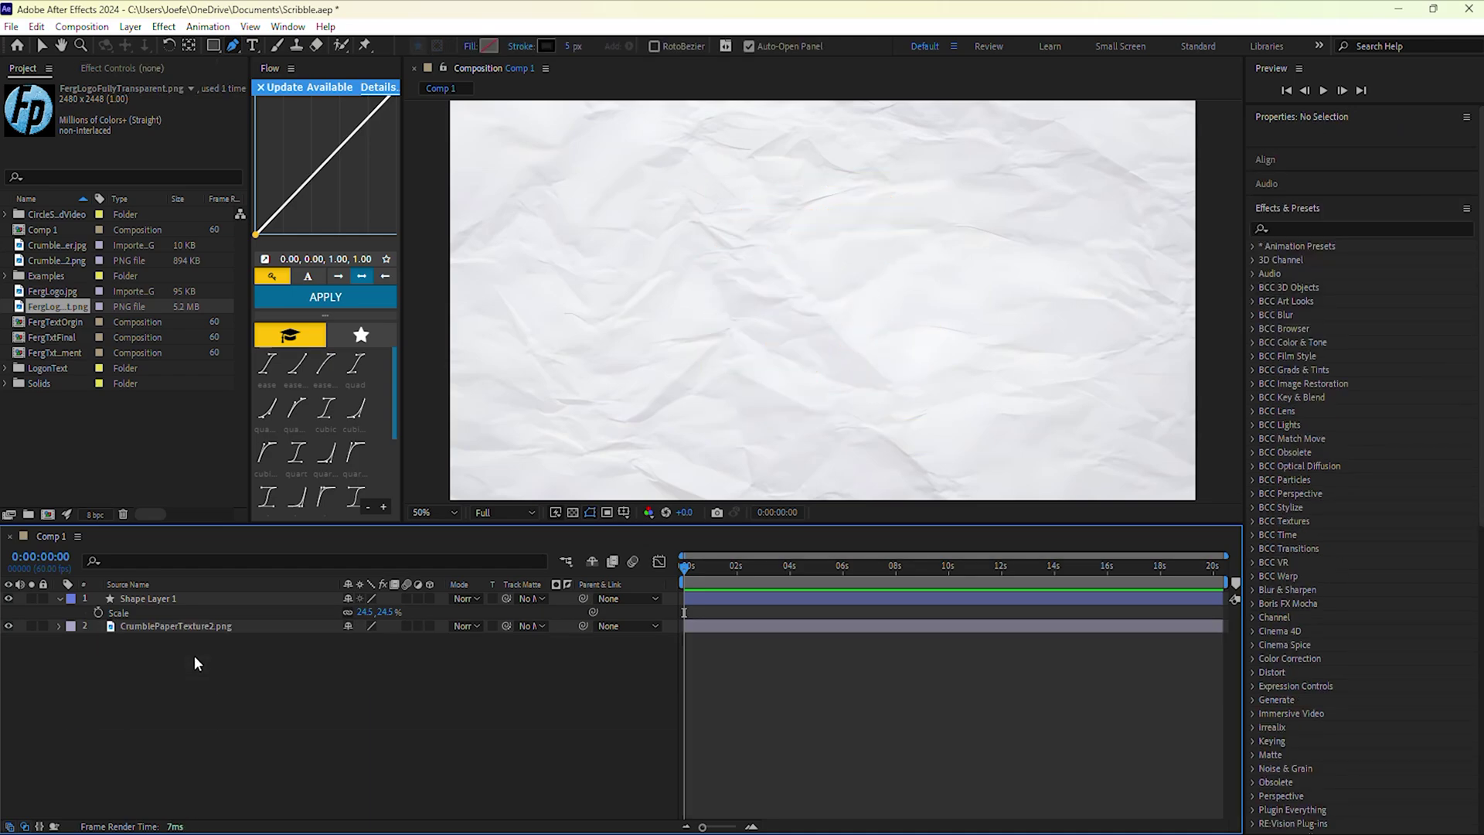
Step: Group Path 1 and Path 2 in the shape layer and rename the group Ferg Logo Group 1
left_click(142, 600)
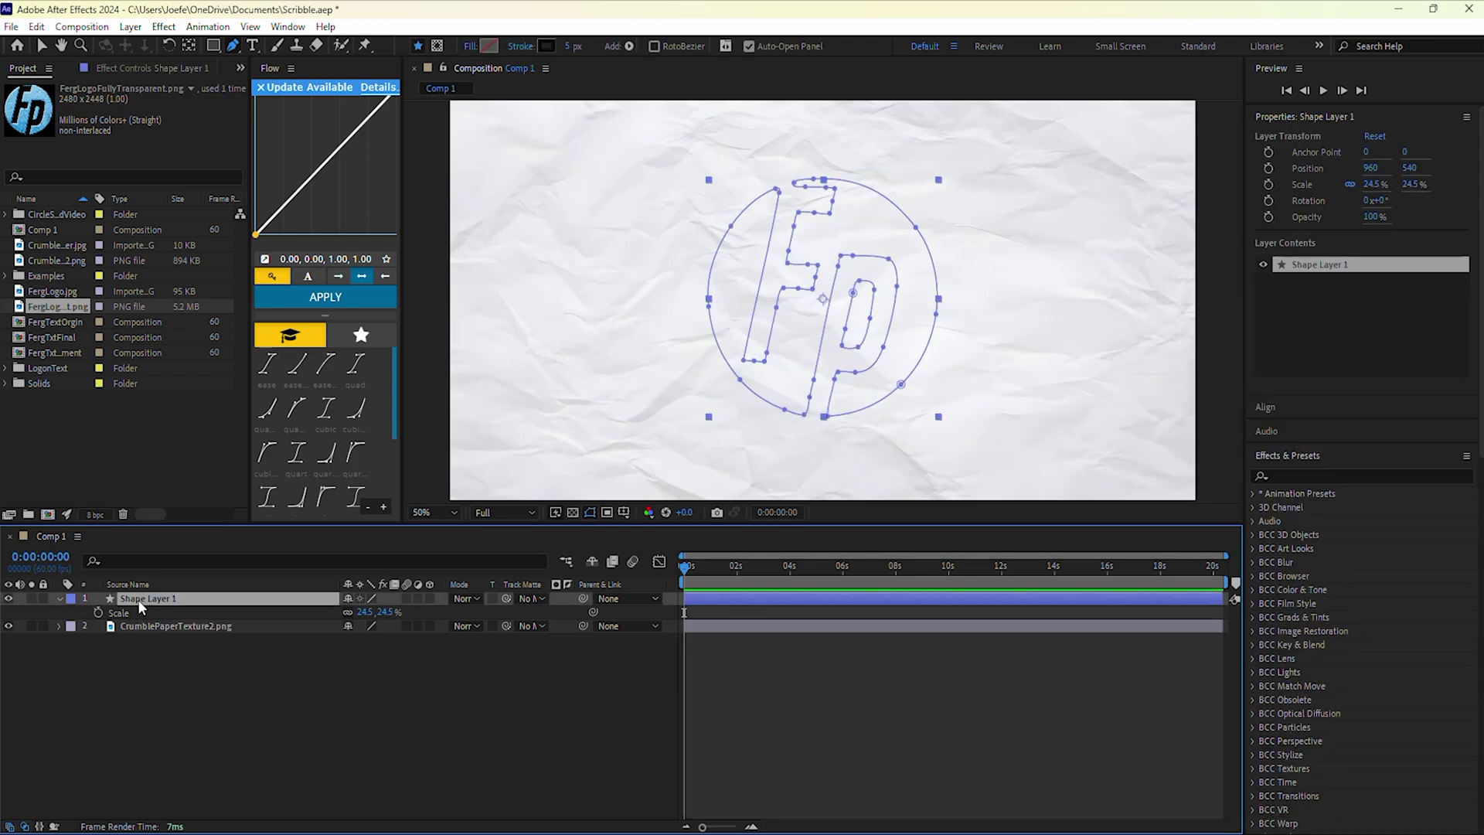
left_click(60, 597)
left_click(73, 626)
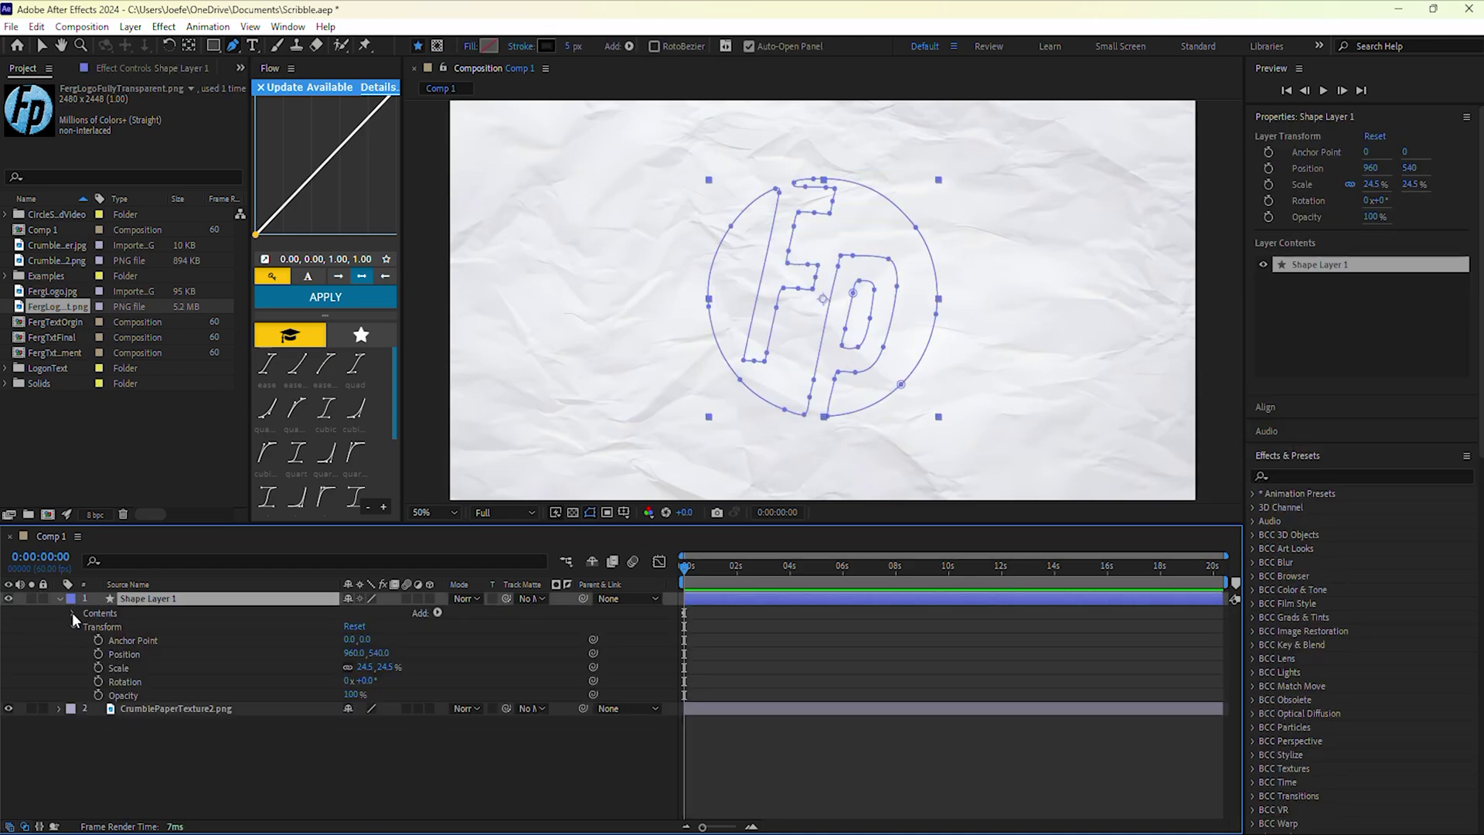
left_click(73, 612)
left_click(86, 627)
left_click(86, 655)
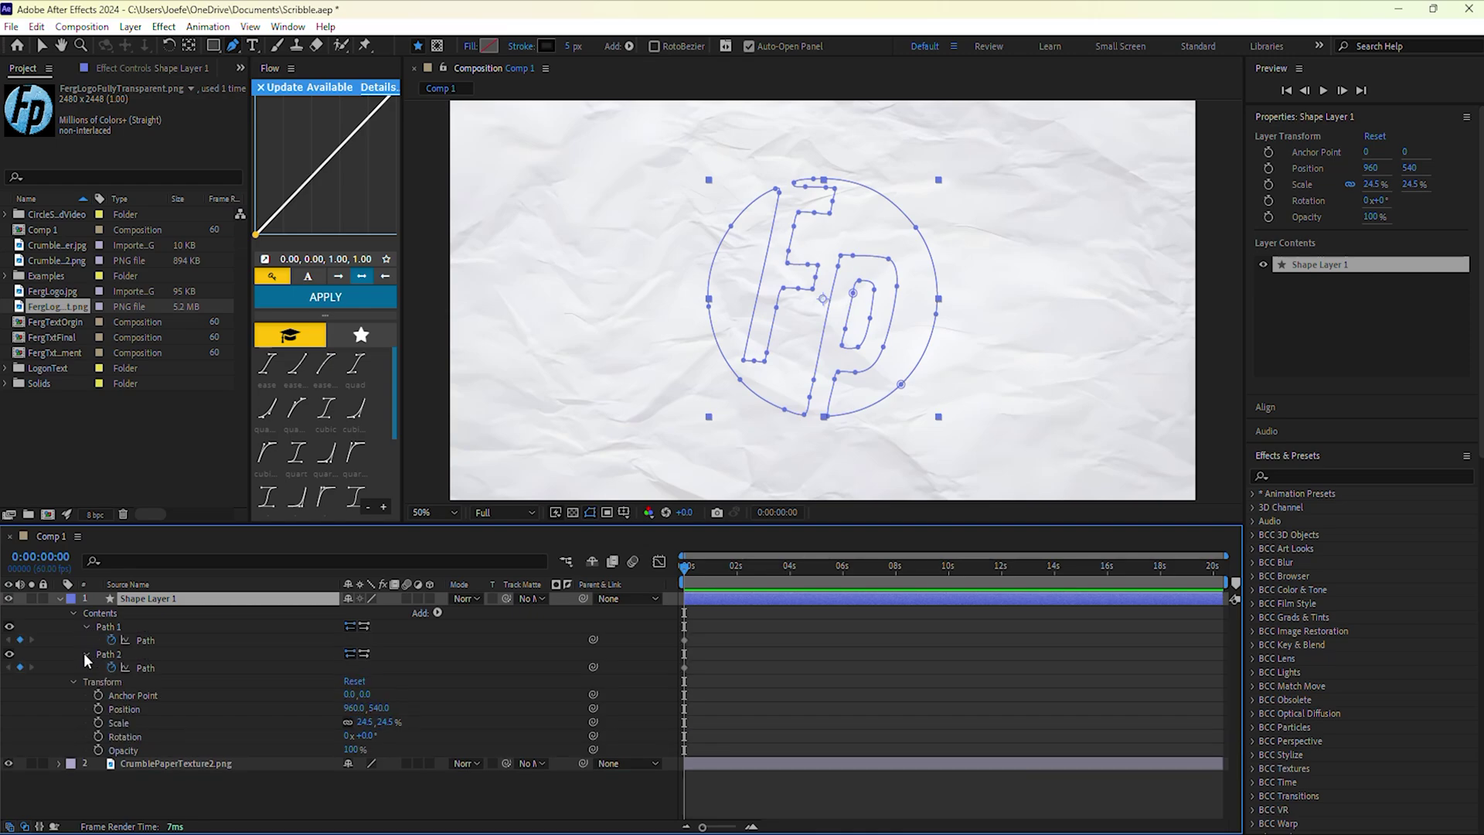
left_click(108, 628)
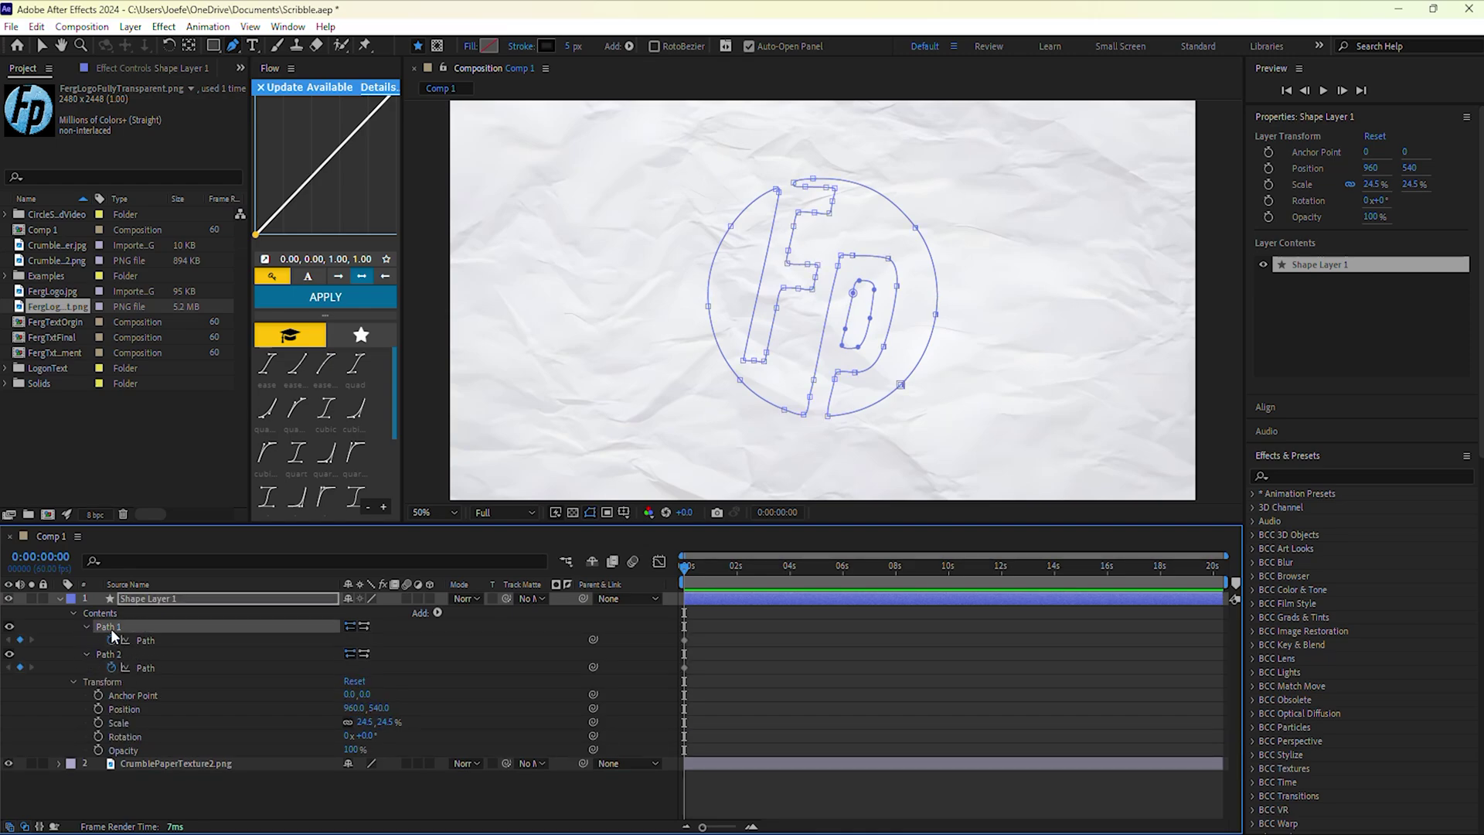
left_click(108, 655, "shift")
key("ctrl+g")
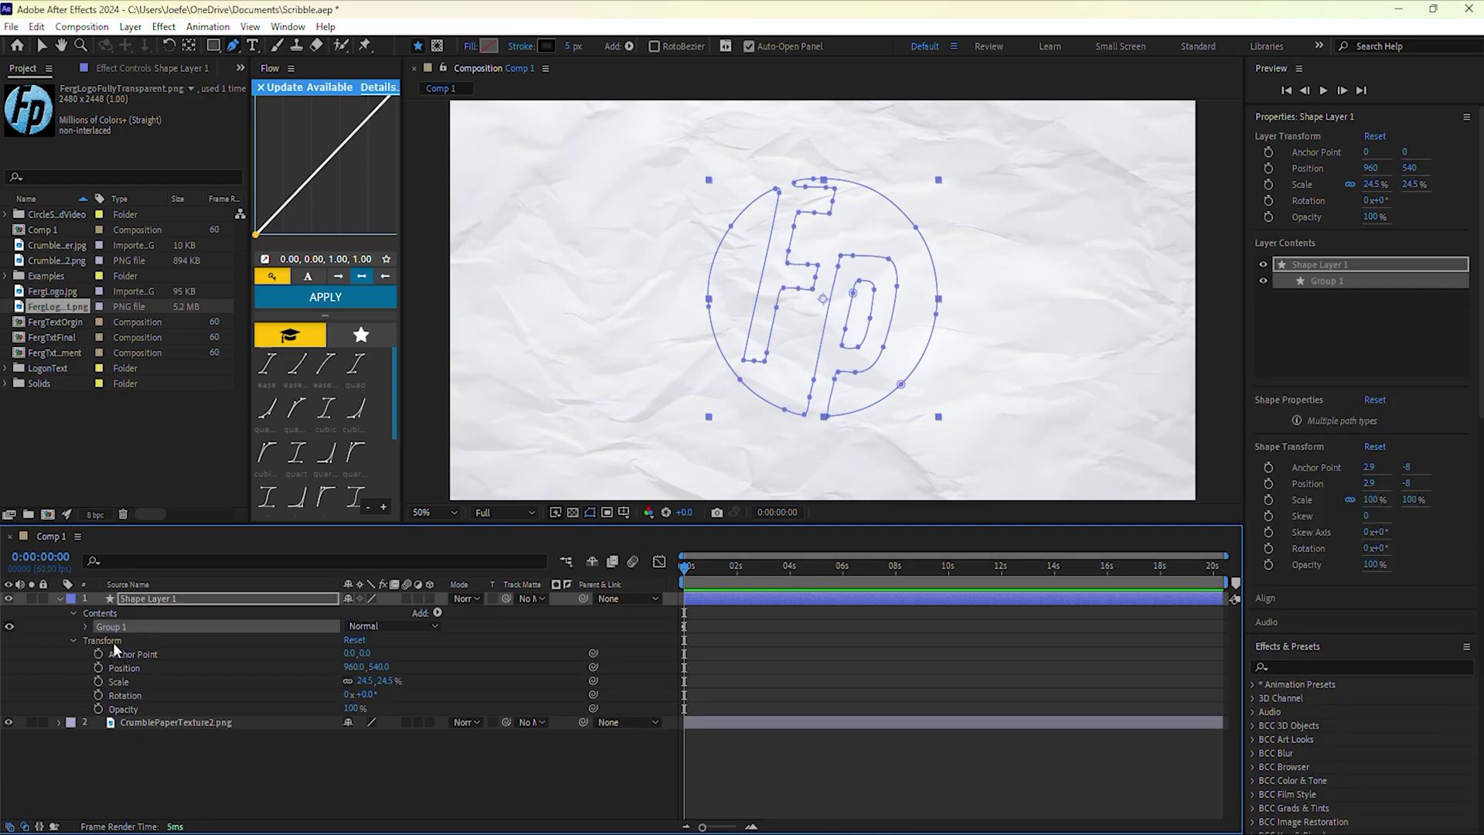
key("Return")
type("Ferg Logo")
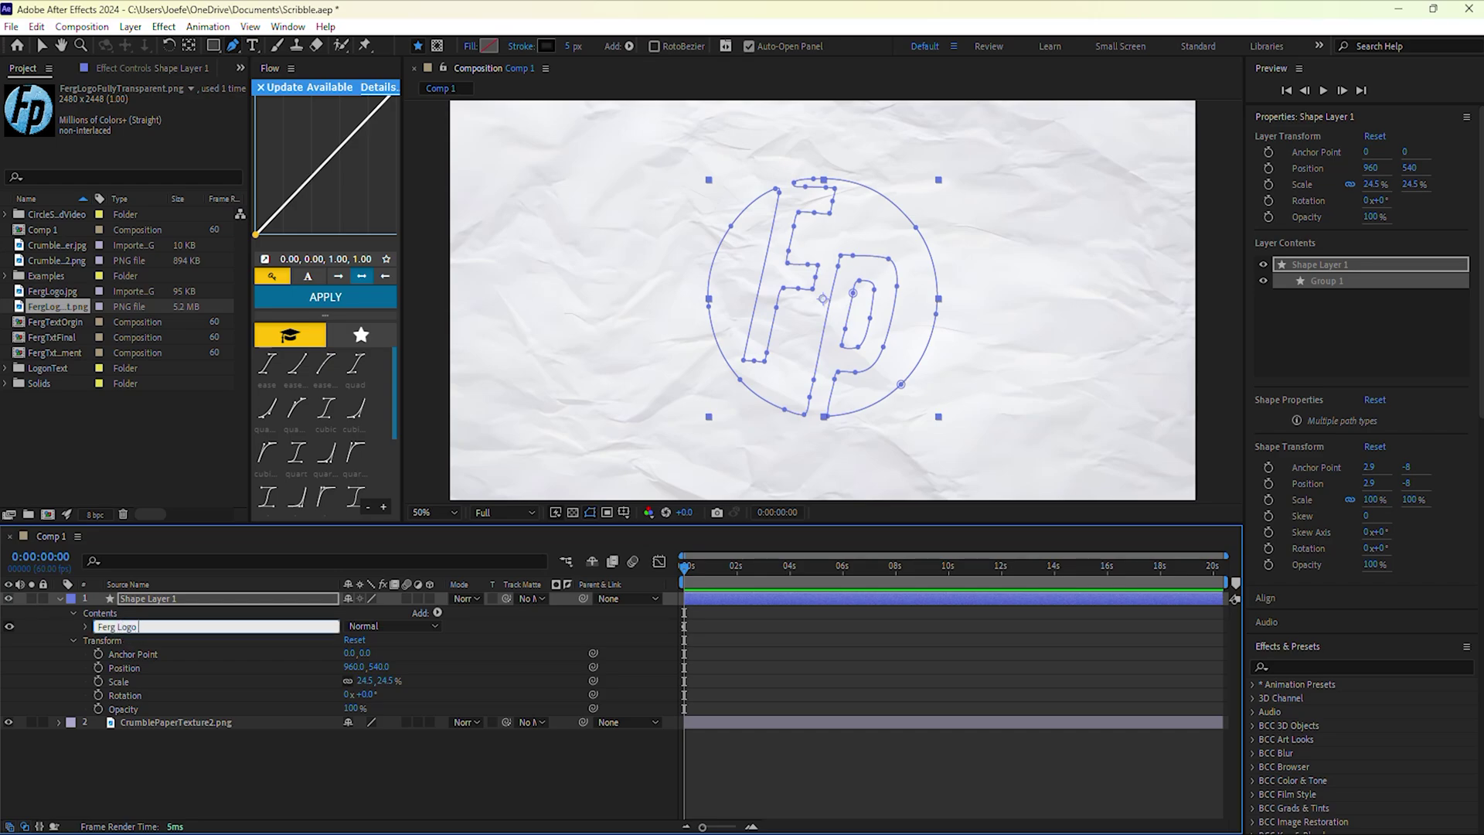
key("Return")
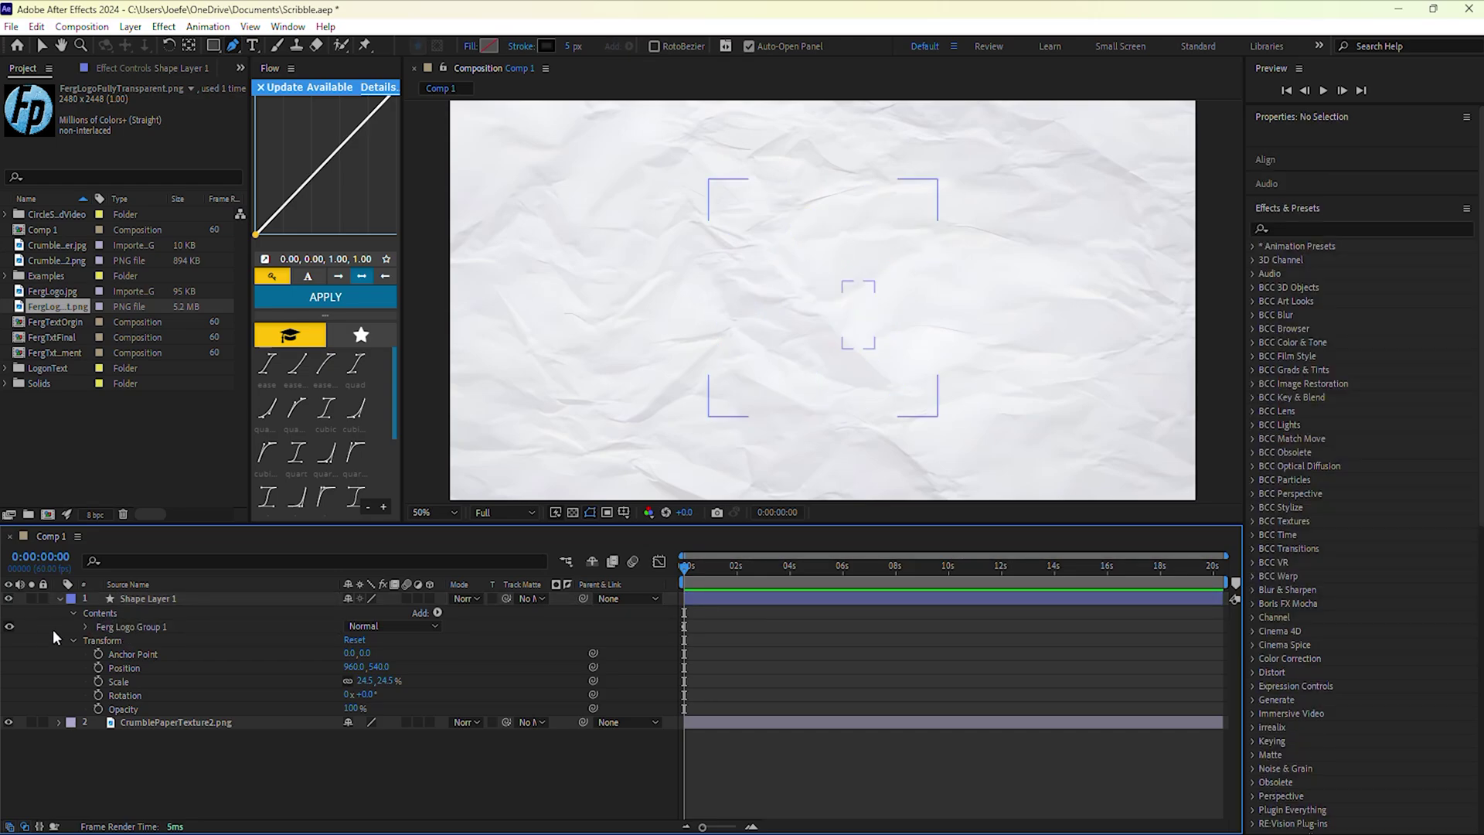
Step: Add a stroke and a fill to Ferg Logo Group 1
left_click(86, 627)
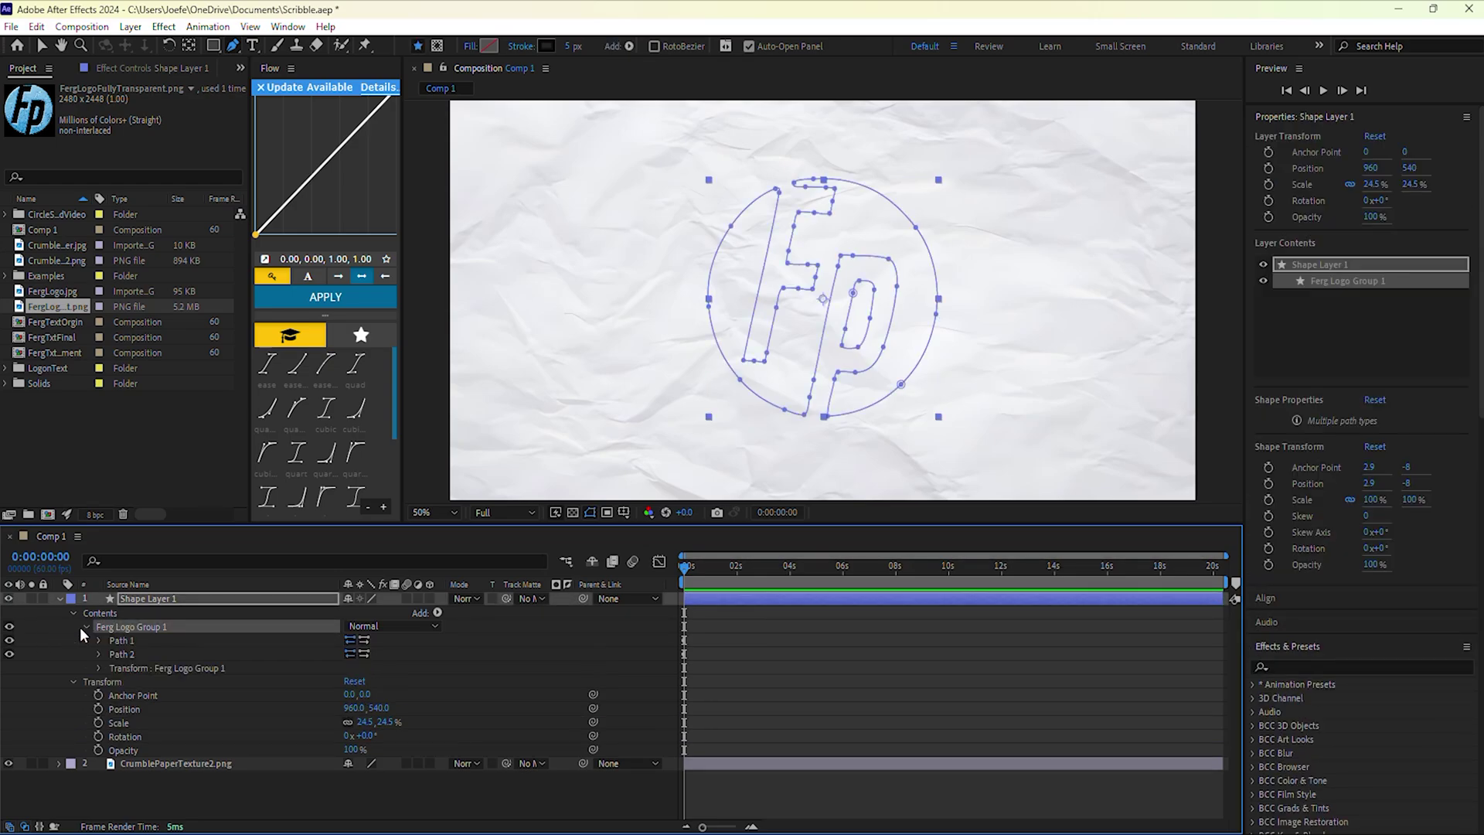
left_click(437, 612)
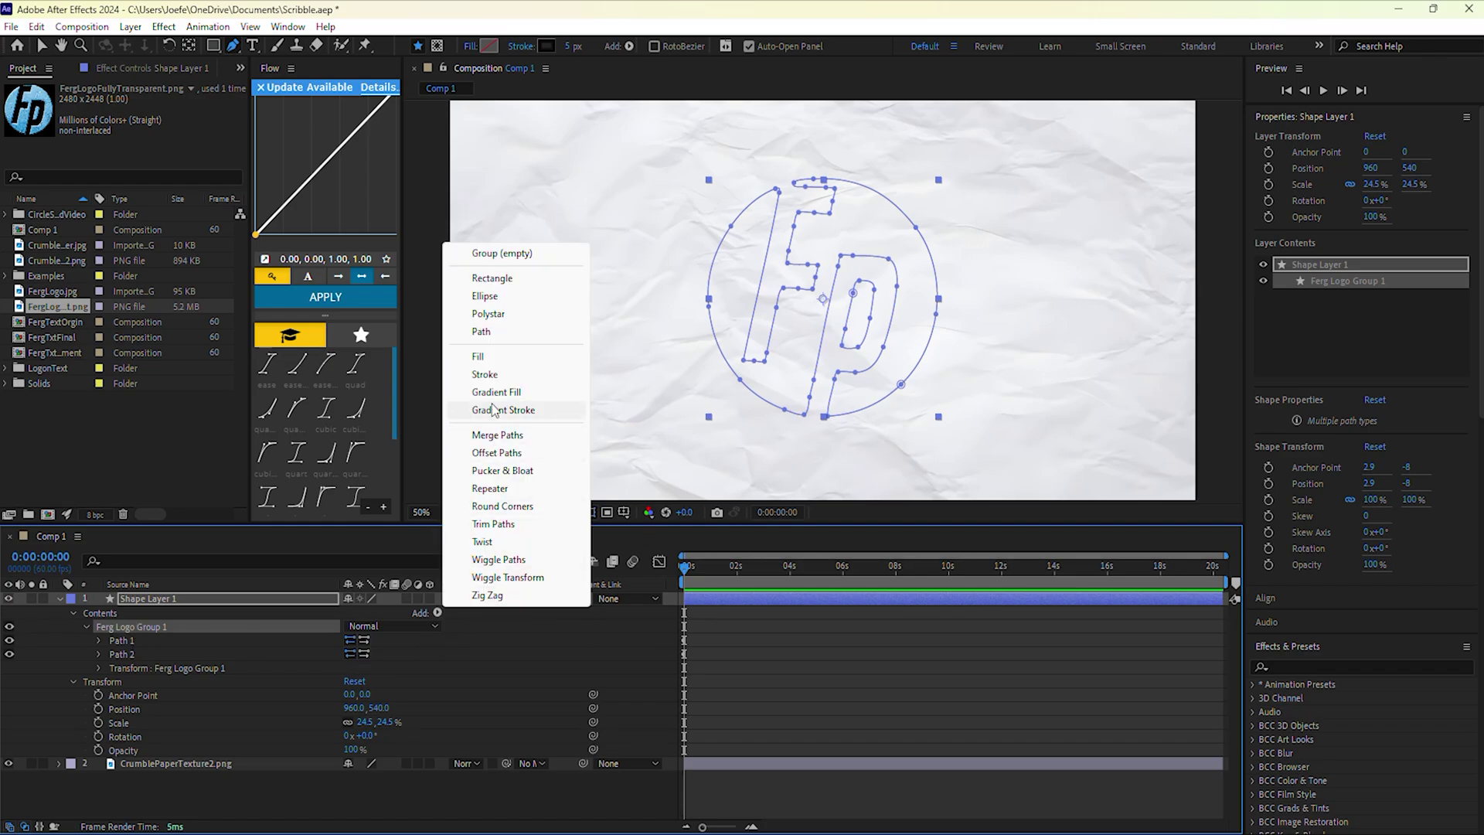
left_click(479, 381)
left_click(437, 612)
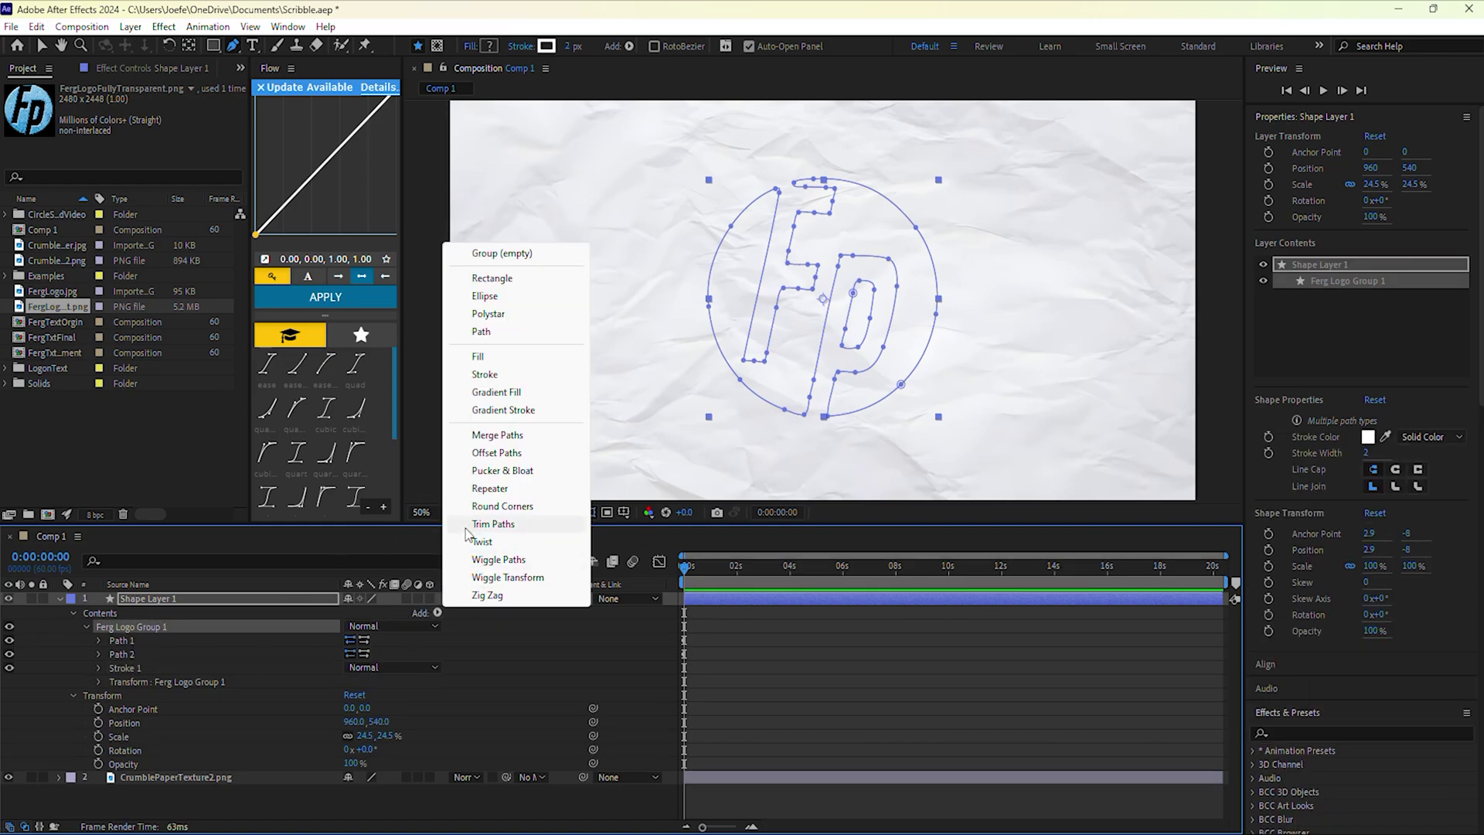
left_click(487, 371)
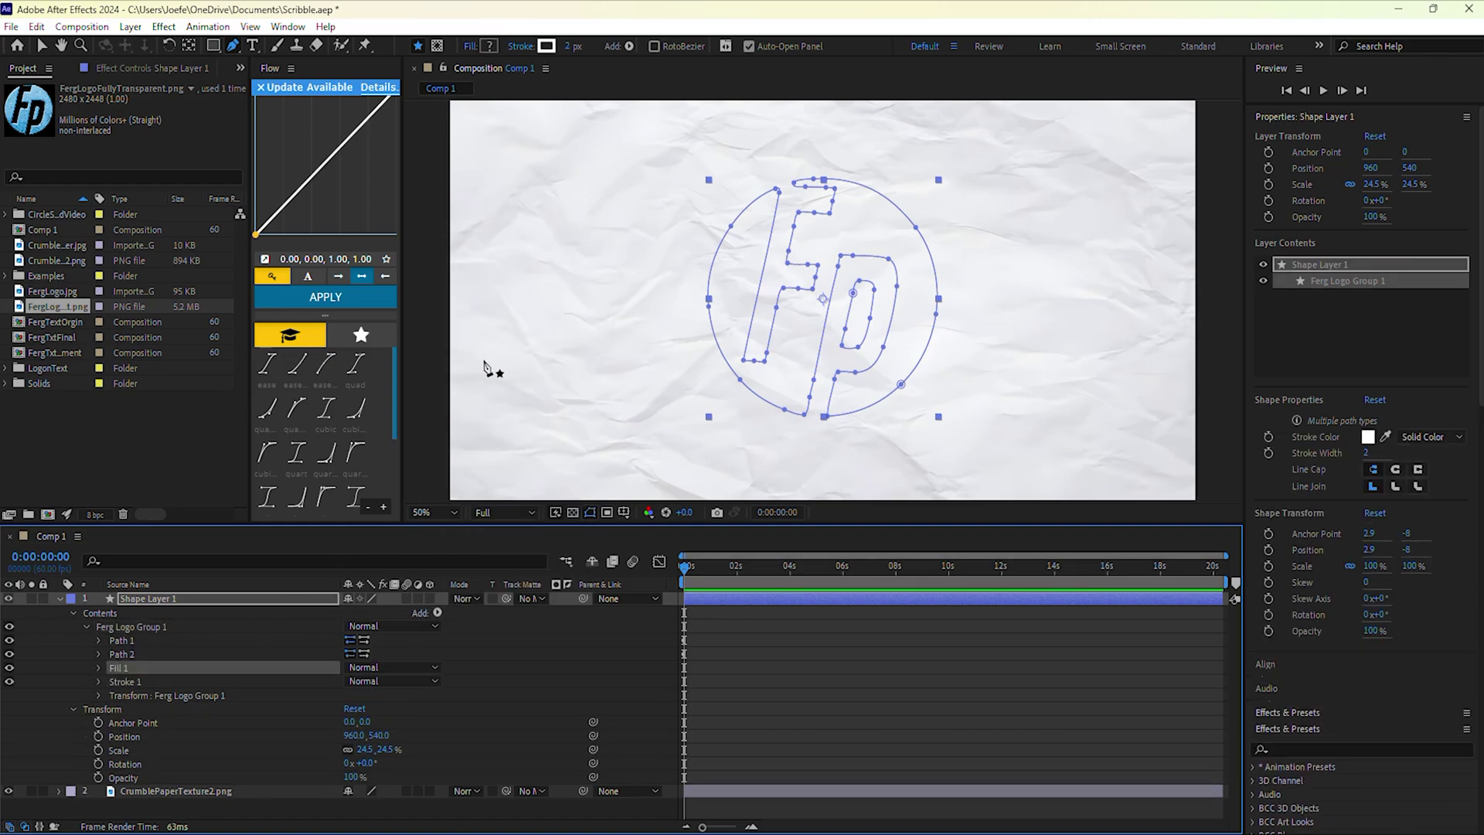
Step: Set the logo group's stroke color to black and its stroke width to 46.7
left_click(100, 681)
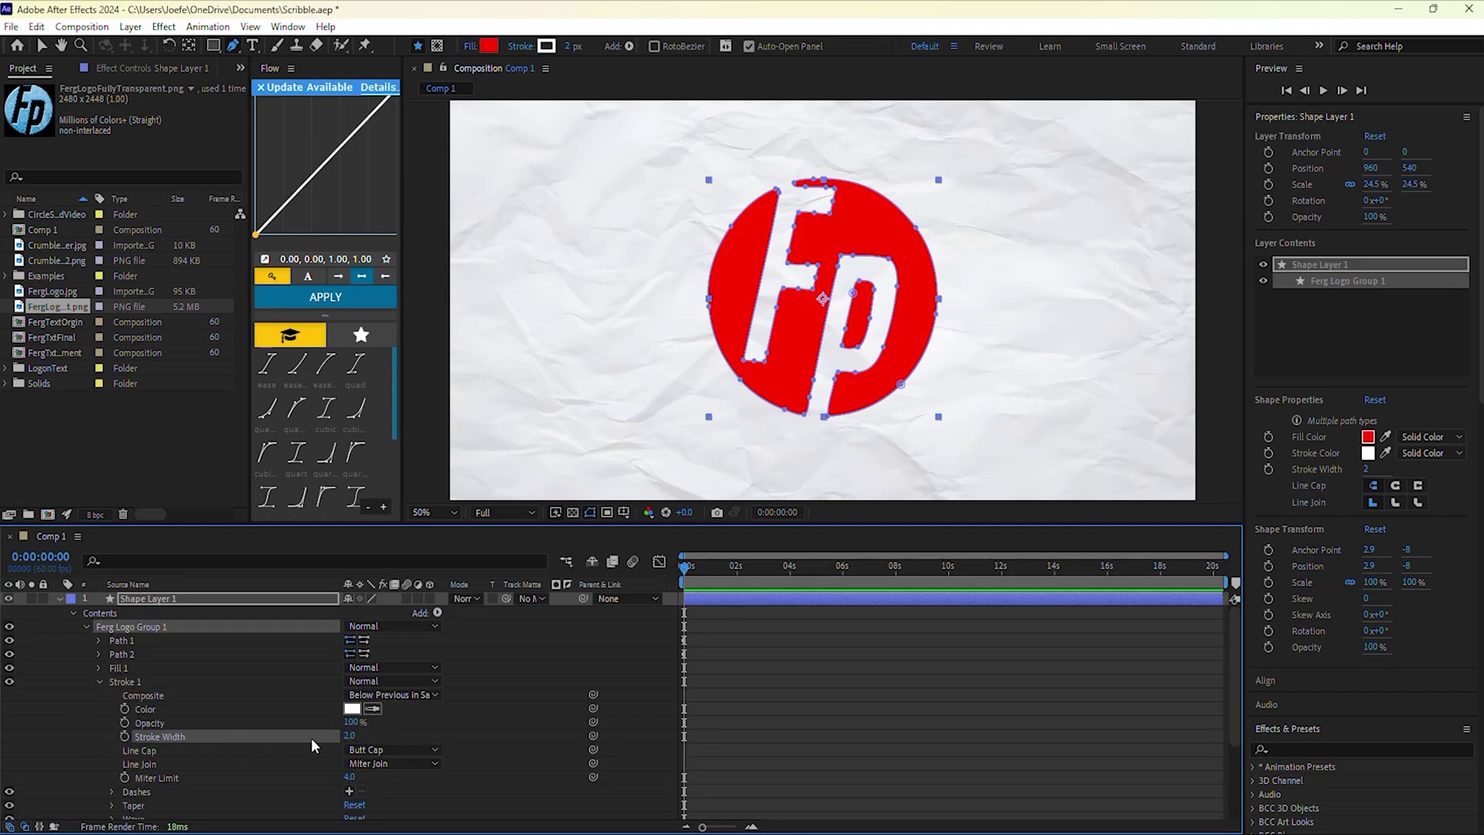
left_click(351, 708)
left_click(398, 422)
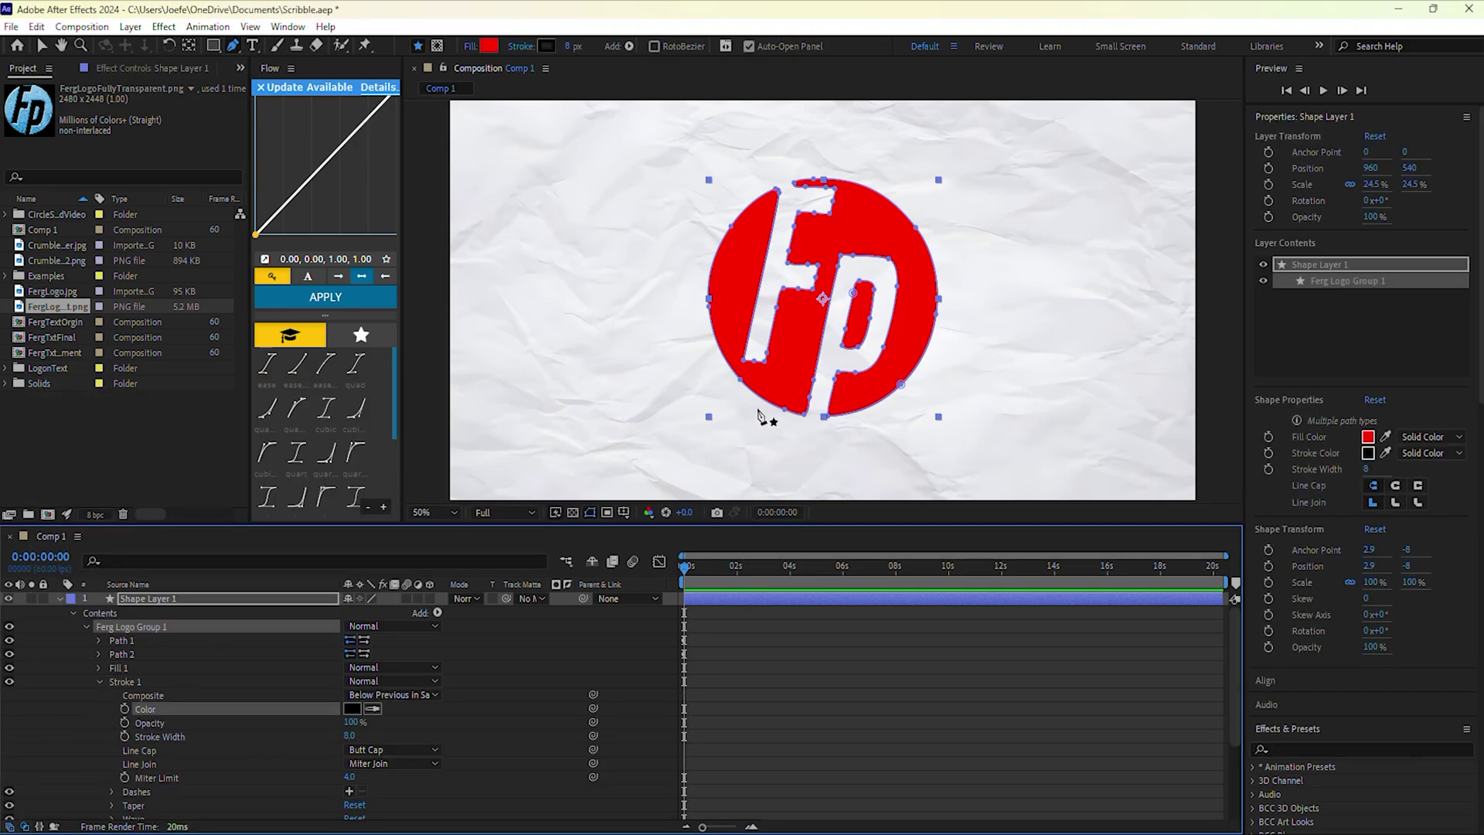
scroll(755, 421, "up", 1)
mouse_move(349, 735)
left_mouse_down()
mouse_move(398, 735)
mouse_move(170, 738)
mouse_move(185, 738)
left_mouse_up()
scroll(798, 399, "down", 1)
left_click(99, 681)
Step: Change the logo group's fill color to white (FFFFFF)
left_click(98, 668)
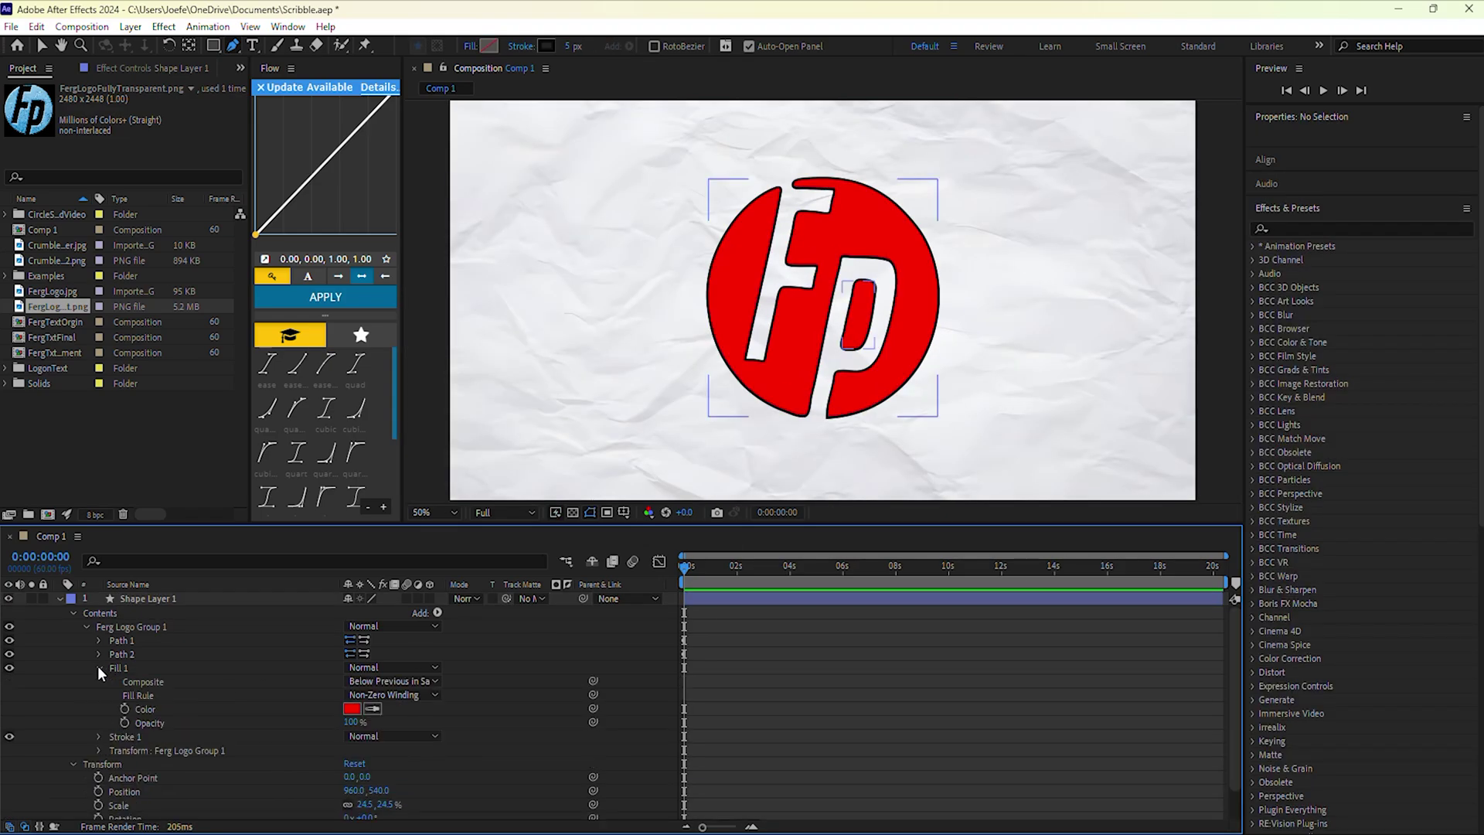
left_click(348, 711)
left_click(47, 419)
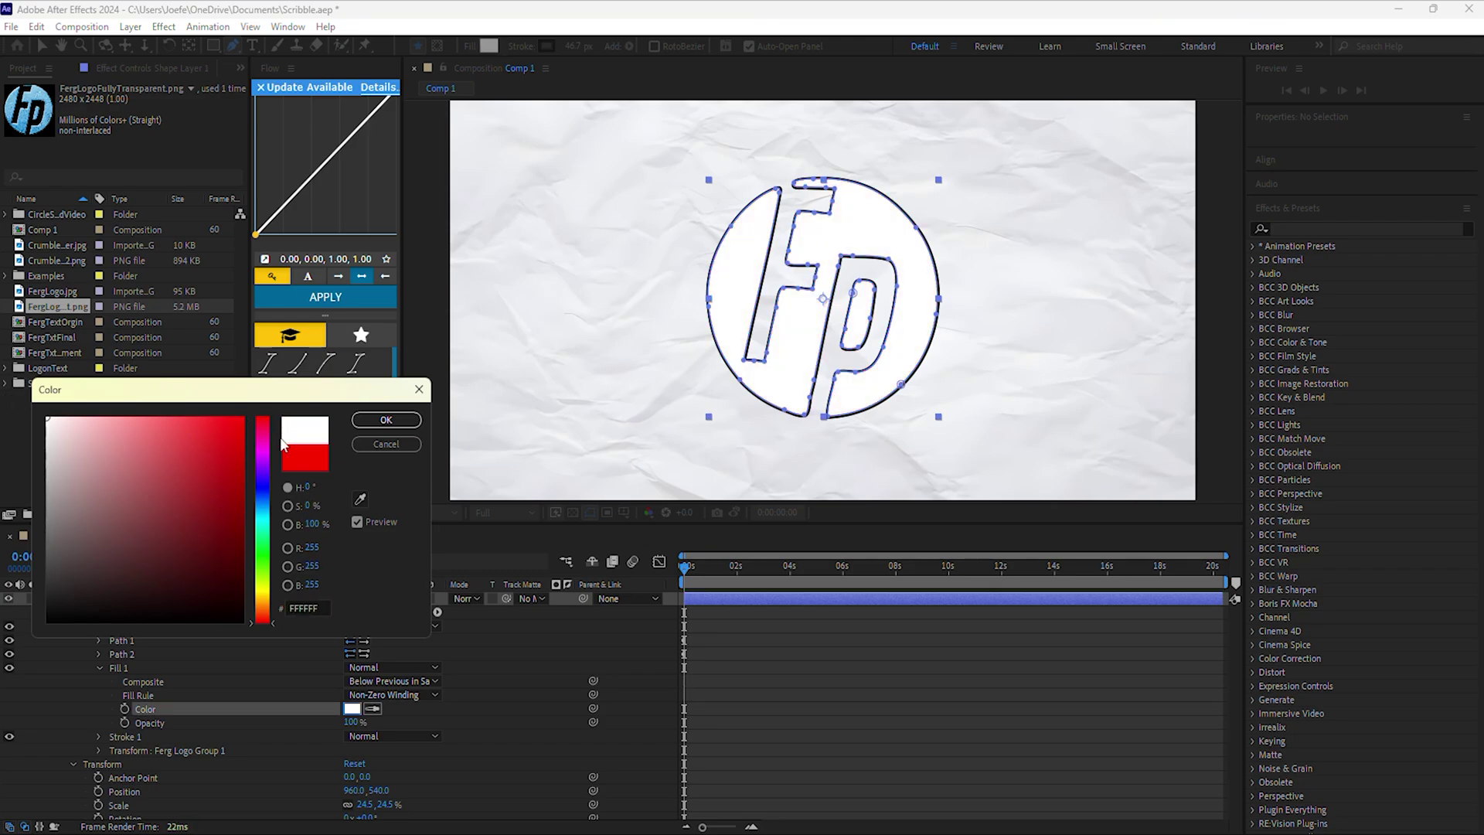
left_click(385, 420)
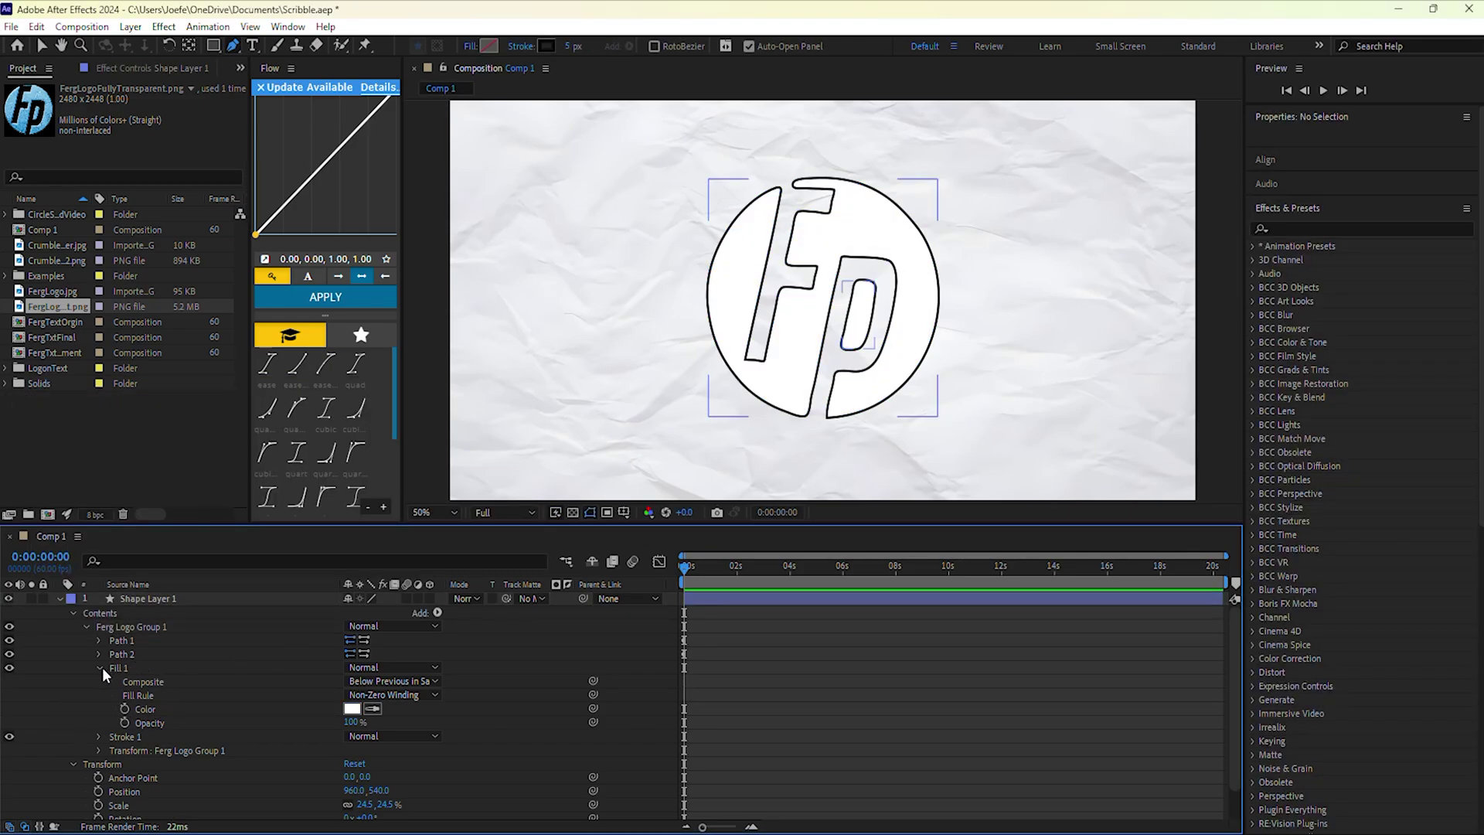
left_click(101, 667)
Step: Add Wiggle Paths to Ferg Logo Group 1 and show its settings
left_click(210, 632)
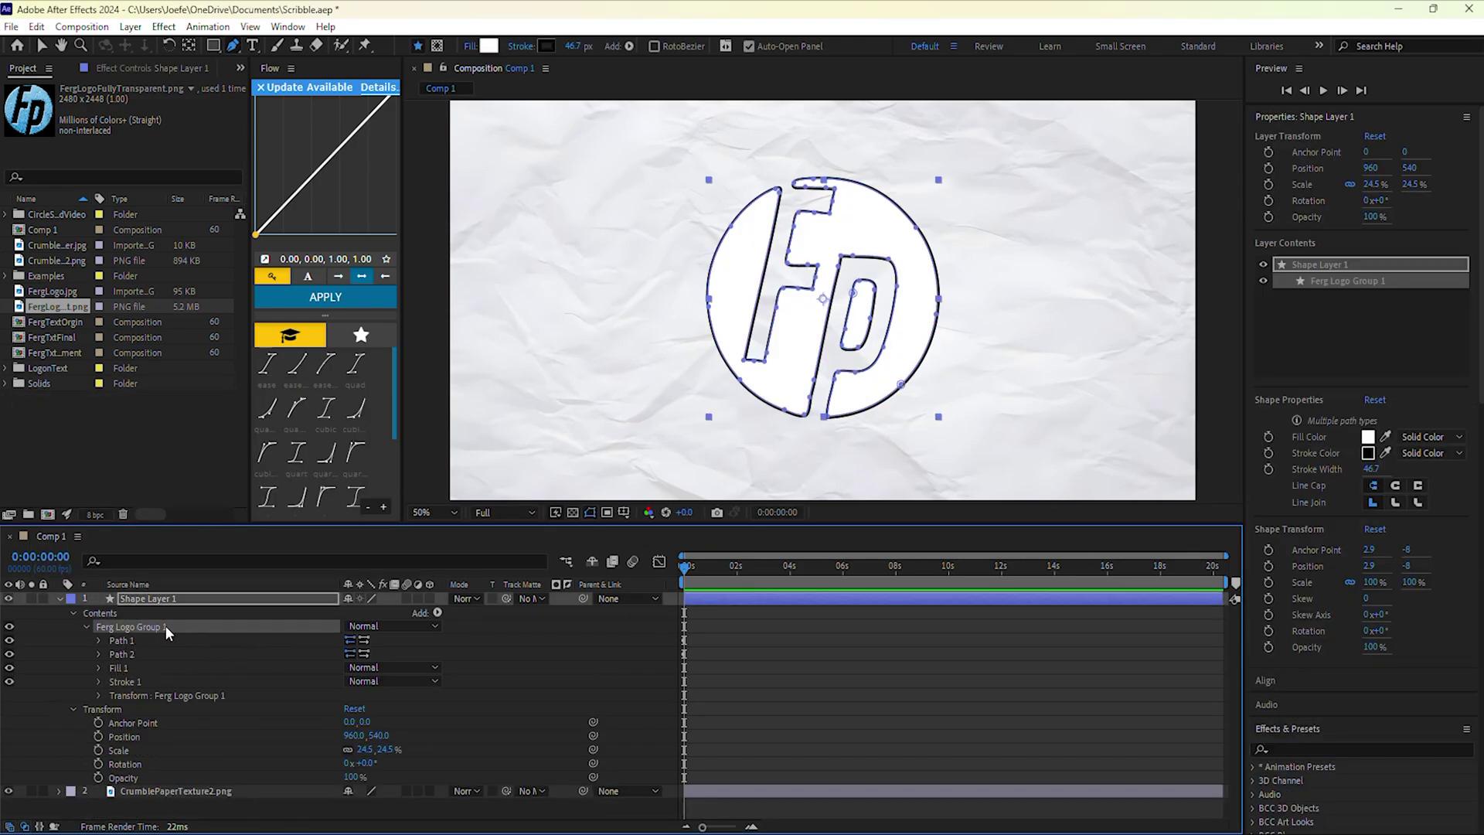
left_click(438, 612)
left_click(471, 575)
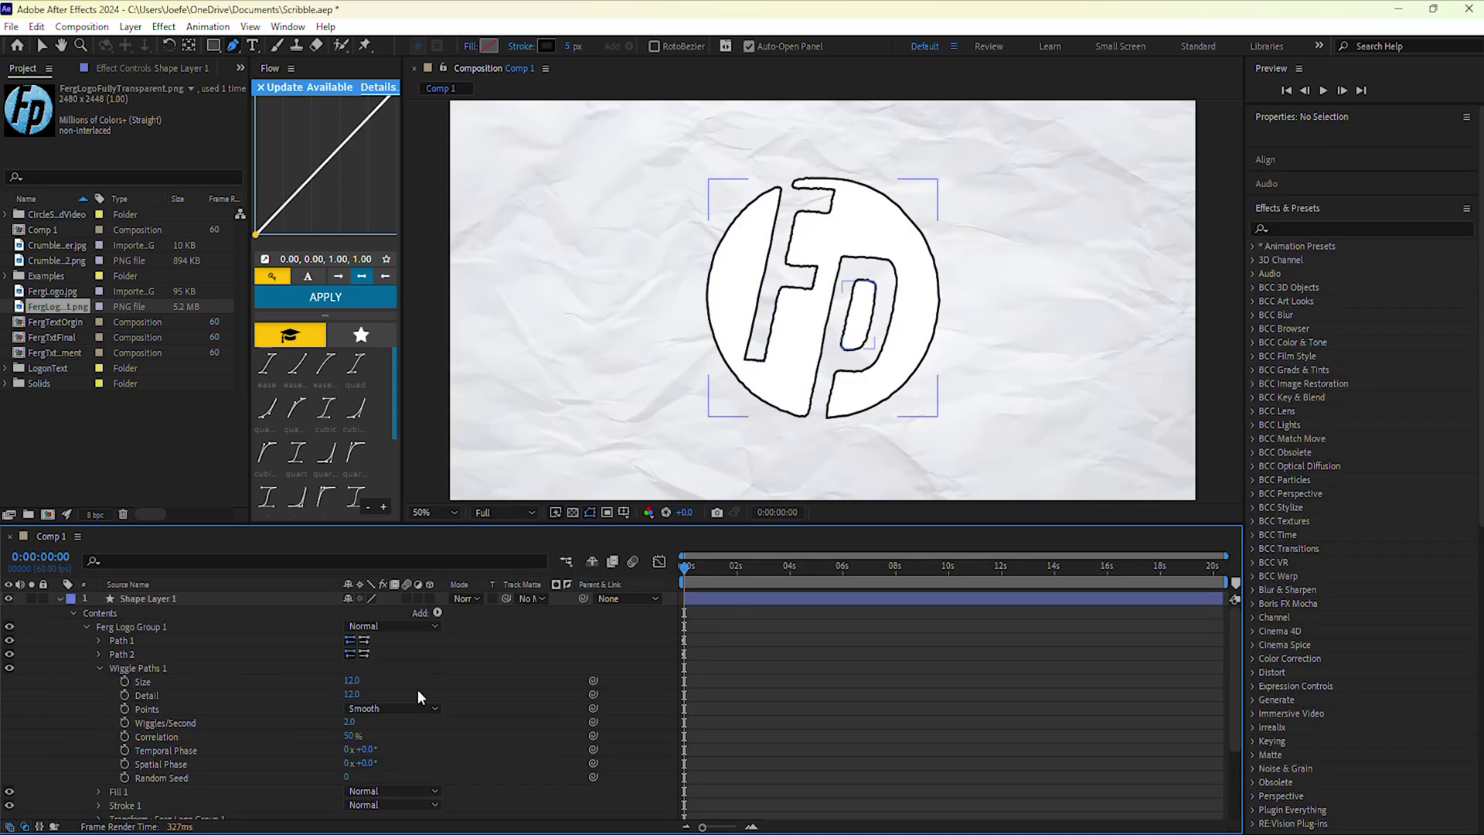
Step: Reduce the Wiggle Paths of Ferg Logo Group 1 to size 7.5 and detail 9.3
scroll(821, 291, "up", 2)
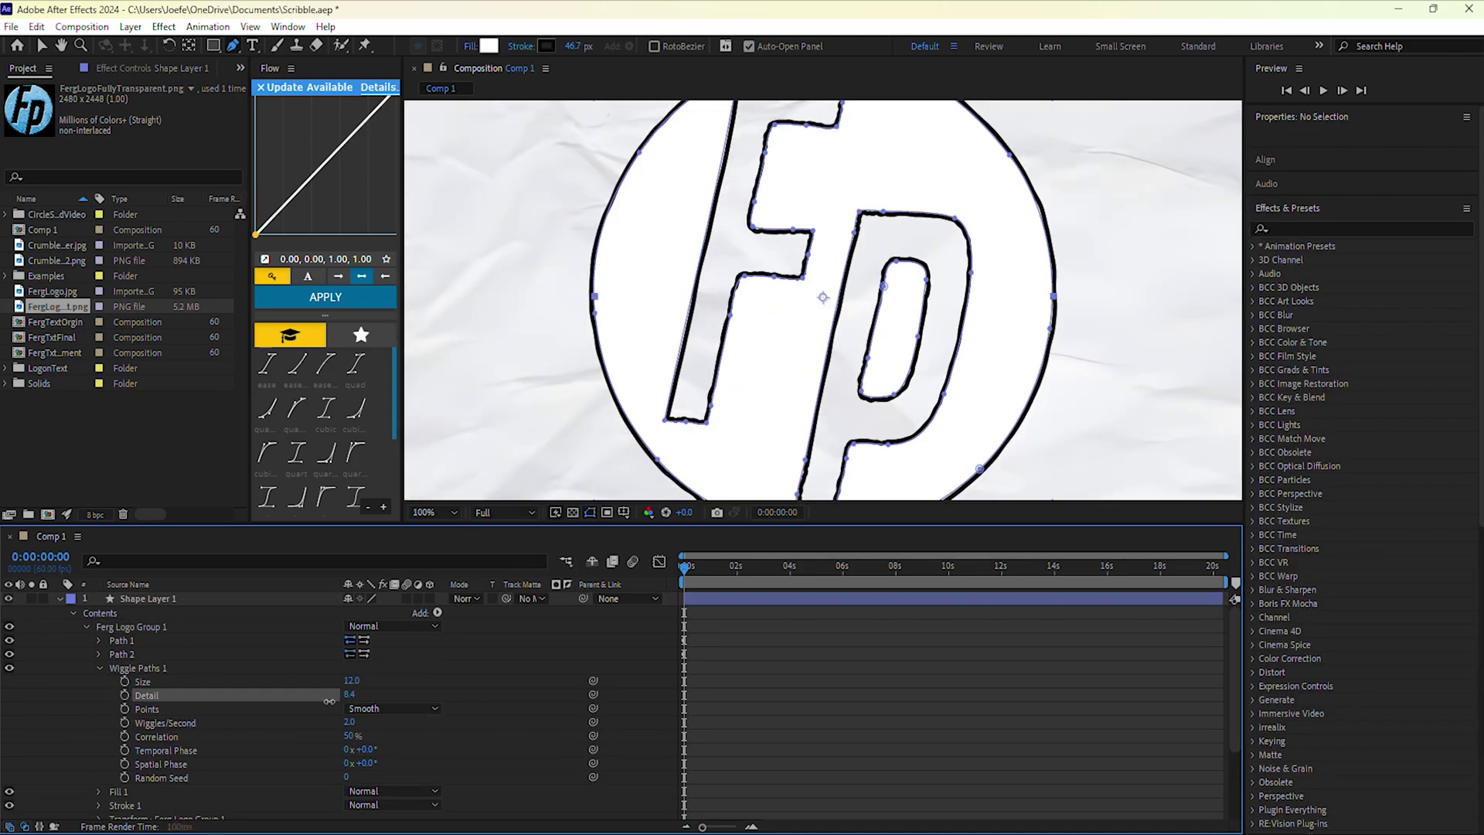
left_click_drag(352, 681, 349, 681)
left_click(354, 665)
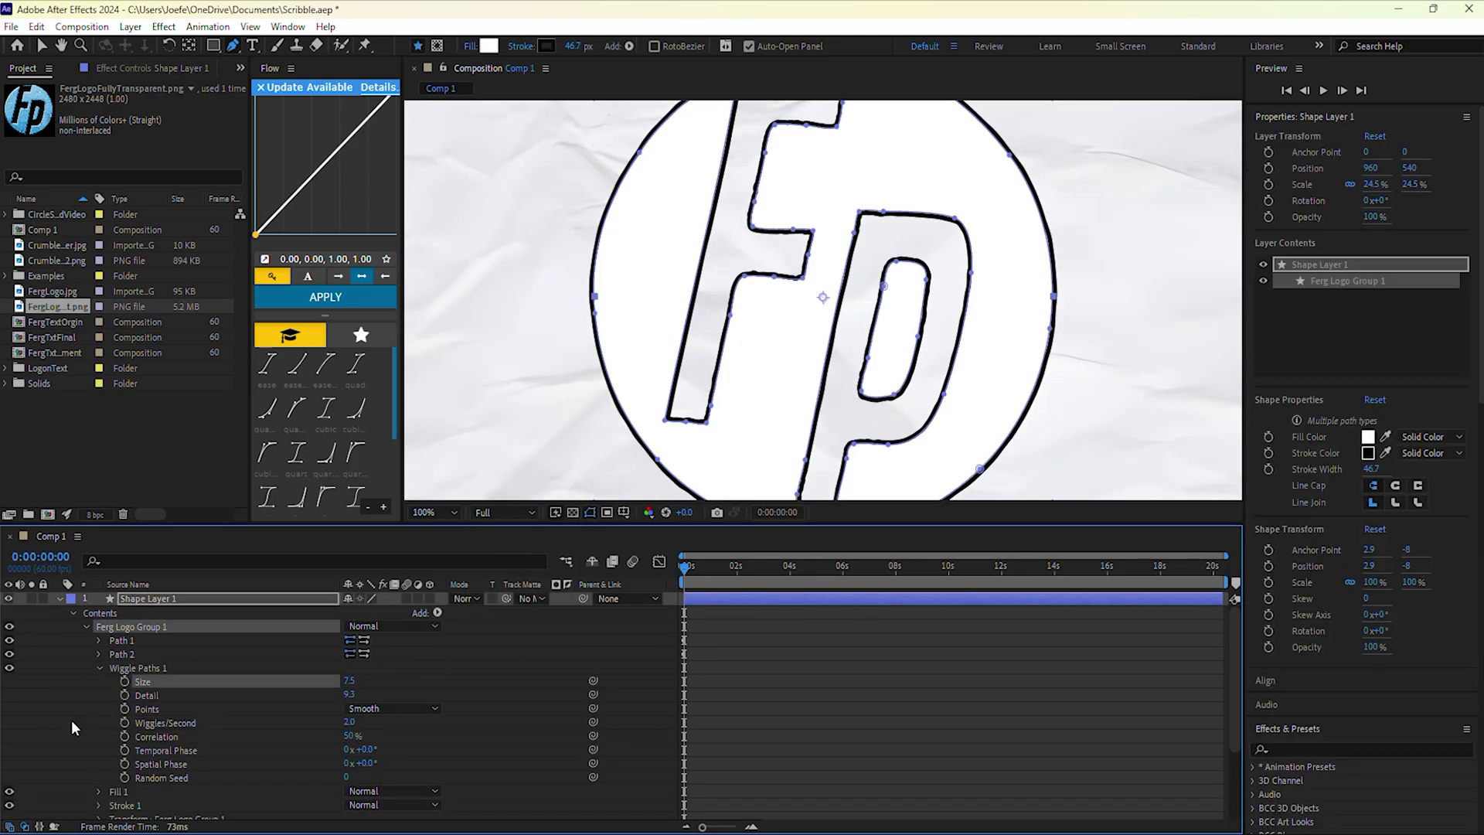
left_click(108, 720)
scroll(801, 416, "down", 2)
Step: Duplicate Ferg Logo Group 1 within Shape Layer 1 and show the contents of the original group
left_click(98, 668)
left_click(86, 627)
left_click(155, 627)
key("ctrl+d")
left_click(147, 641)
left_click(86, 640)
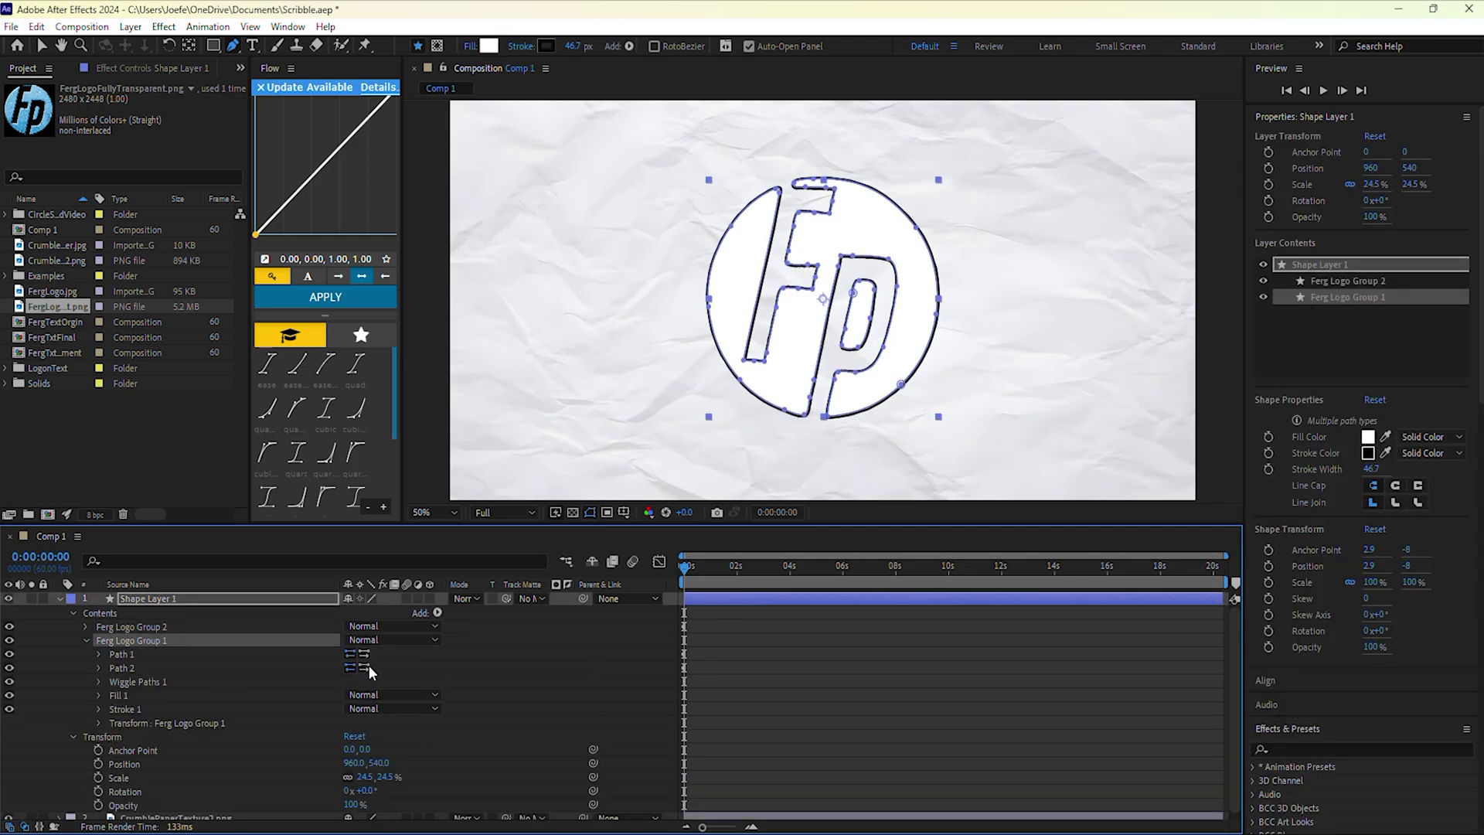
Step: Add Trim Paths to Ferg Logo Group 1, give its Start a wiggle expression and copy that expression
left_click(438, 612)
left_click(471, 535)
left_click(98, 695)
left_click(125, 708, "alt")
type("wiggle(")
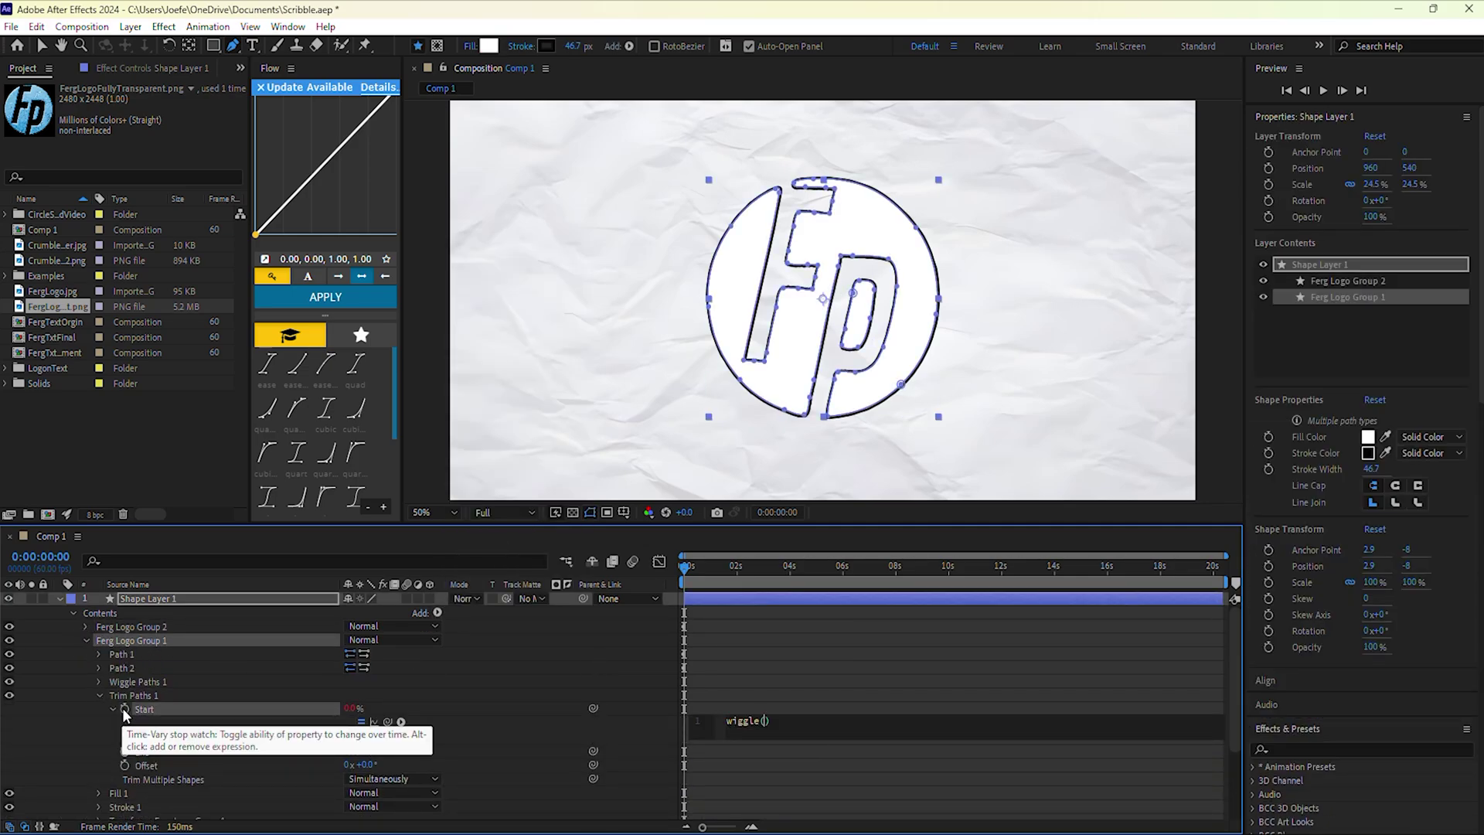
type("4,40")
left_click_drag(795, 722, 700, 728)
key("ctrl+c")
Step: Apply the copied wiggle expression to the End and Offset of Ferg Logo Group 1's Trim Paths, varying the Offset's values
left_click(124, 751, "alt")
key("ctrl+v")
left_click(124, 795, "alt")
scroll(786, 755, "down", 1)
left_click(784, 752)
key("ctrl+v")
type("8")
left_click(829, 715)
left_click(784, 684)
left_click(99, 640)
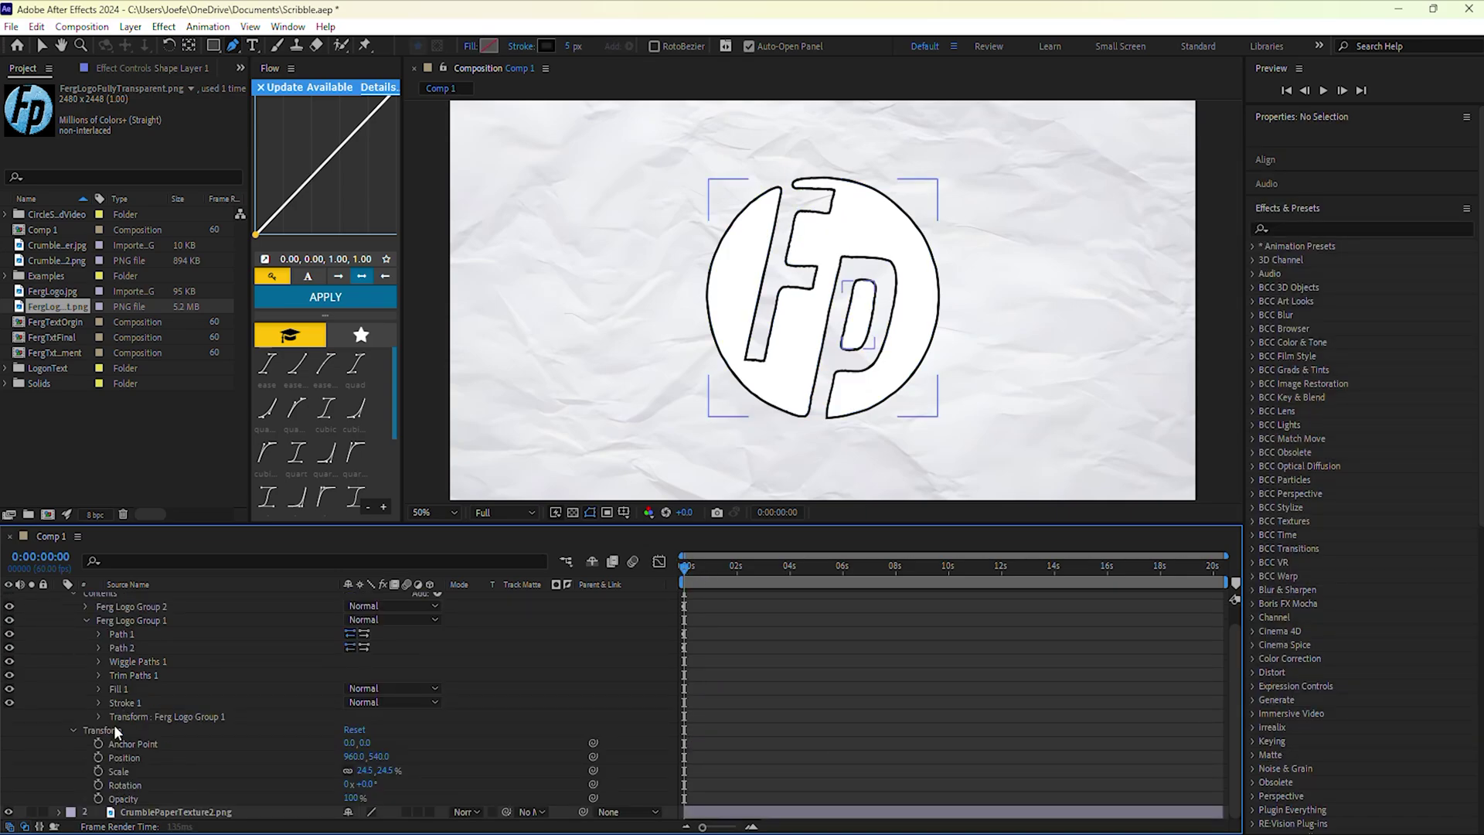
Step: Add the expression wiggle(2,4) to the Position in Ferg Logo Group 1's transform and collapse Shape Layer 1
left_click(73, 728)
left_click(111, 735)
left_click(100, 737)
left_click(126, 764, "alt")
key("ctrl+v")
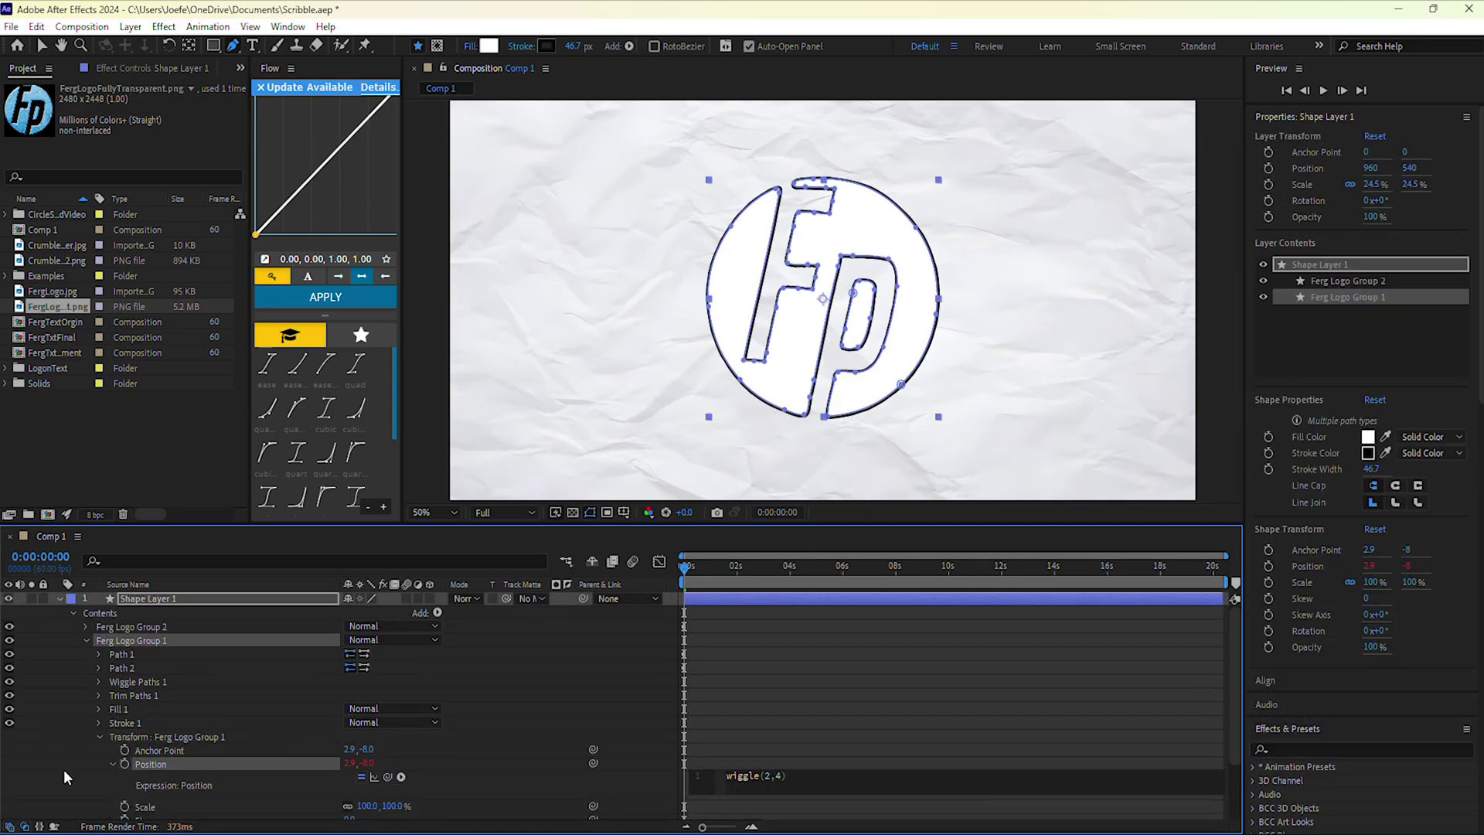
left_click(64, 768)
left_click(60, 598)
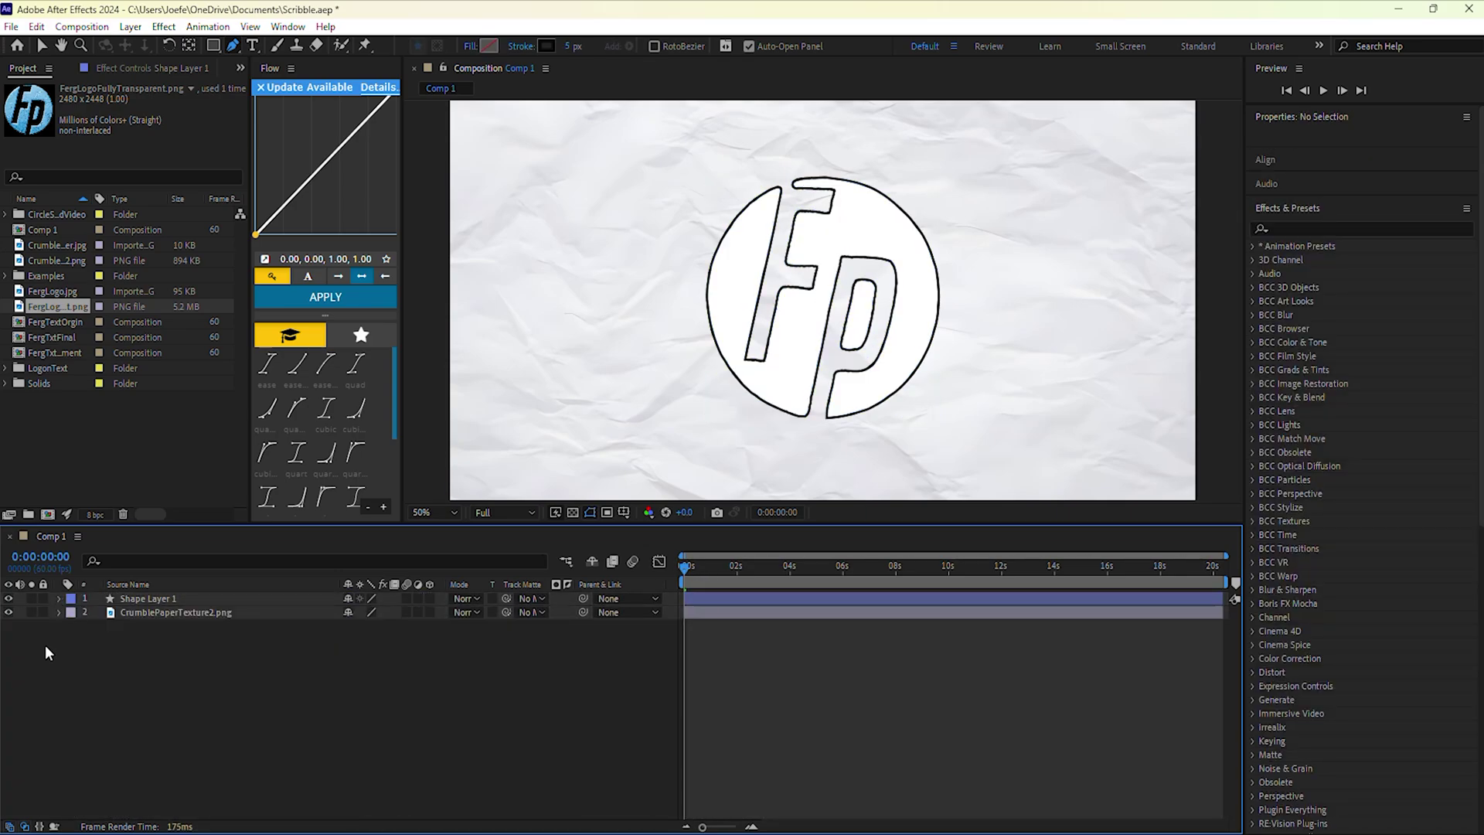
Step: Create a new red solid layer above Shape Layer 1
right_click(45, 644)
mouse_move(119, 445)
left_click(287, 489)
left_click(1115, 528)
left_click(200, 448)
left_click(386, 421)
left_click(1179, 567)
Step: Draw a rectangular mask on the red solid that encloses the whole logo
scroll(900, 349, "down", 2)
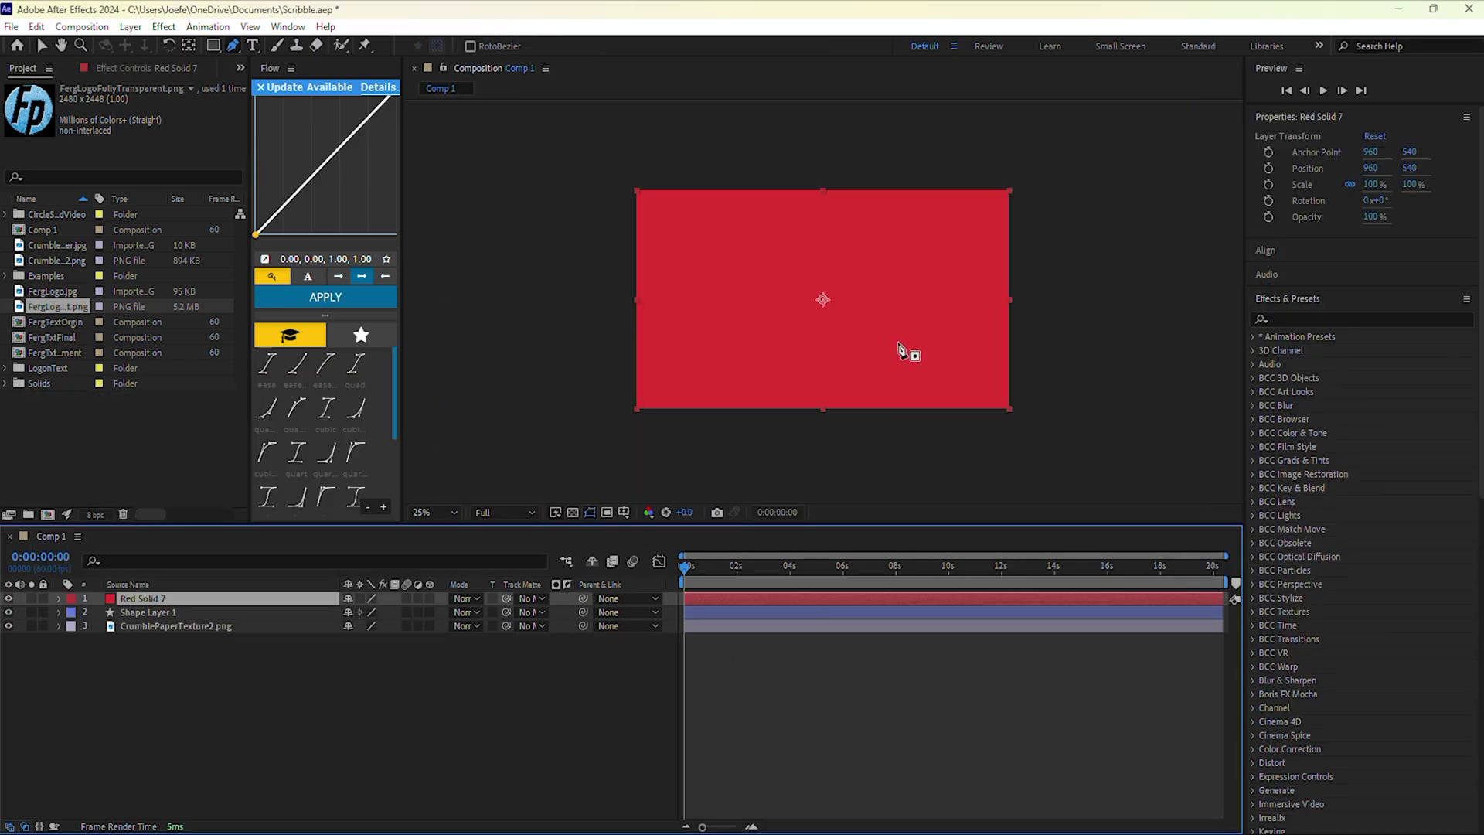
left_click(214, 45)
left_click_drag(721, 221, 945, 400)
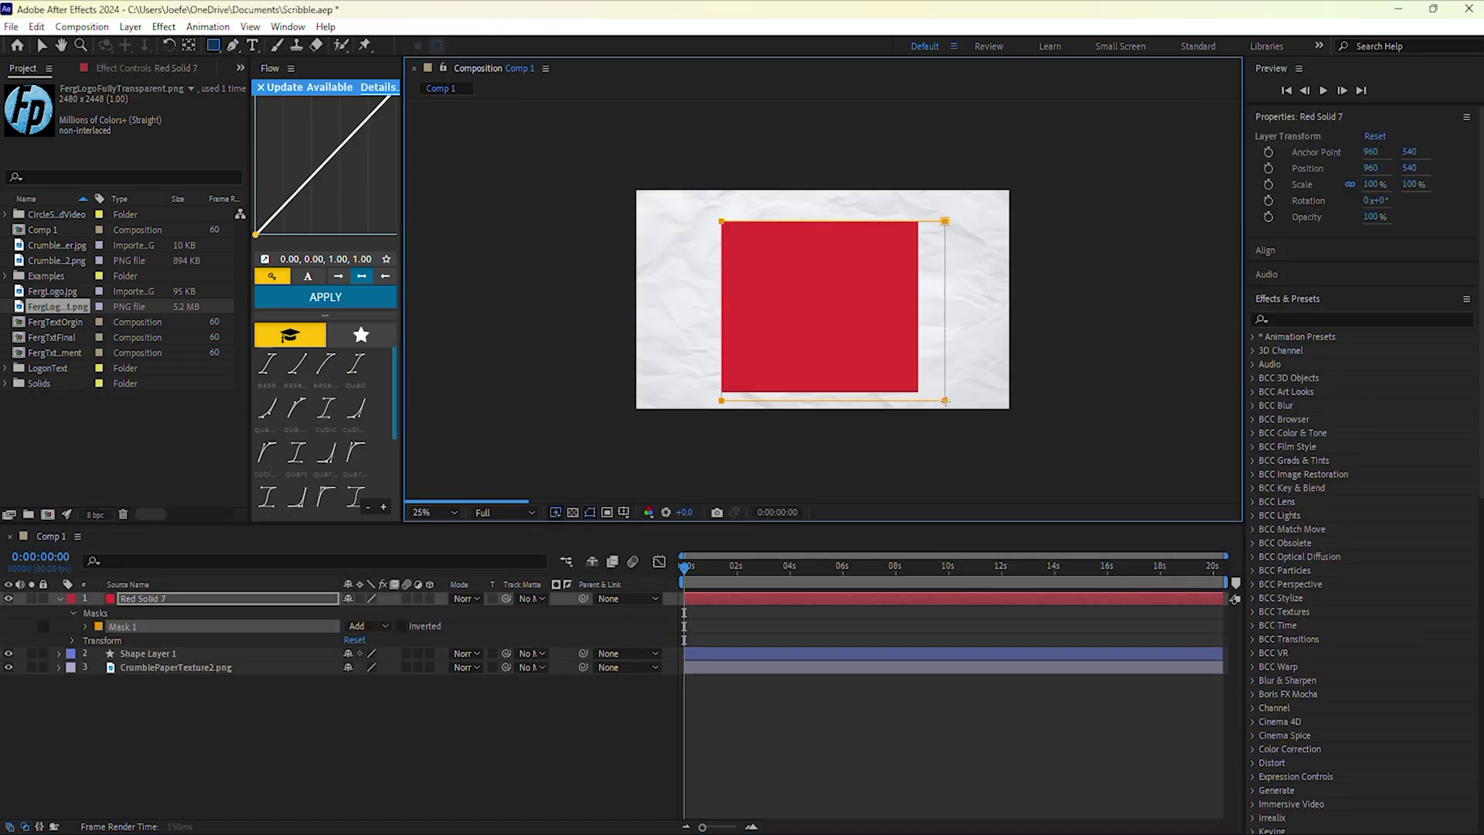
Step: Apply the Scribble effect to the red solid and set its color to light blue
left_click(1283, 320)
type("scribble")
left_click_drag(1302, 350, 823, 599)
left_click(146, 172)
left_click(265, 511)
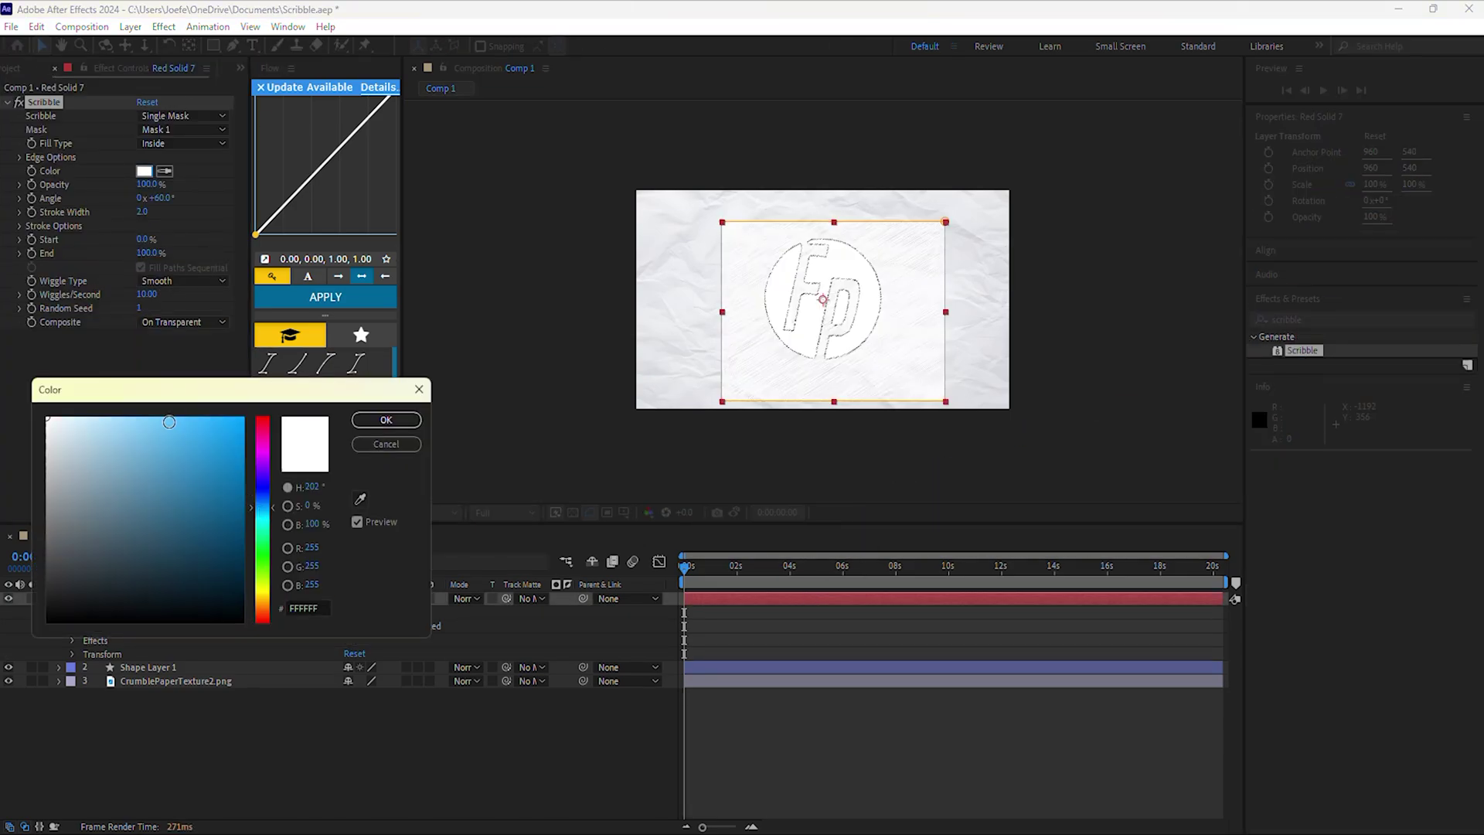
left_click(169, 424)
left_click(379, 420)
Step: Set the Scribble effect's curviness to 2%, spacing to 4, spacing variation to 0.3 and stroke width to 2.6
key("period")
left_click(20, 226)
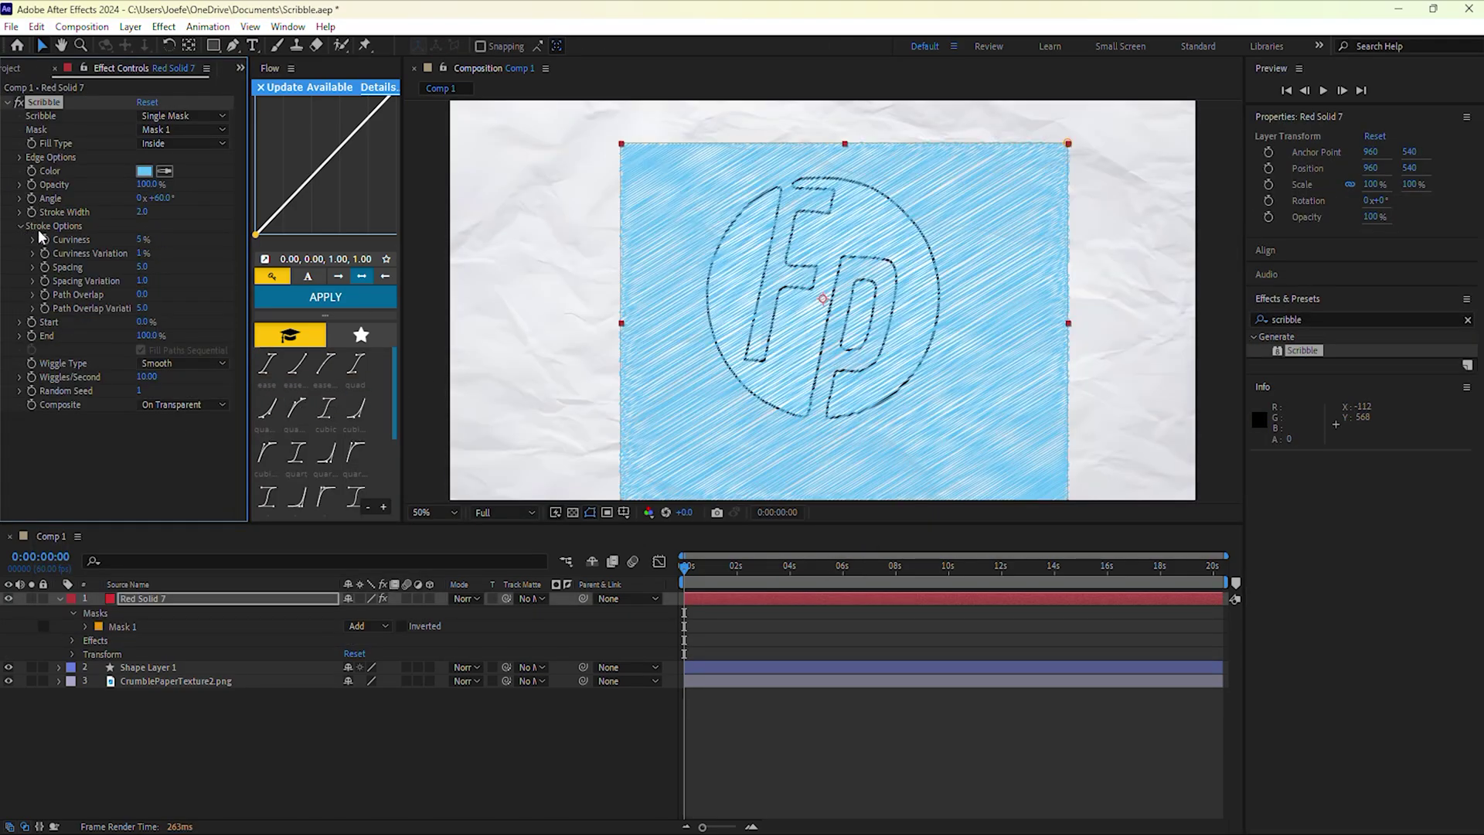
type("2")
left_click(159, 271)
type("4")
left_click(144, 281)
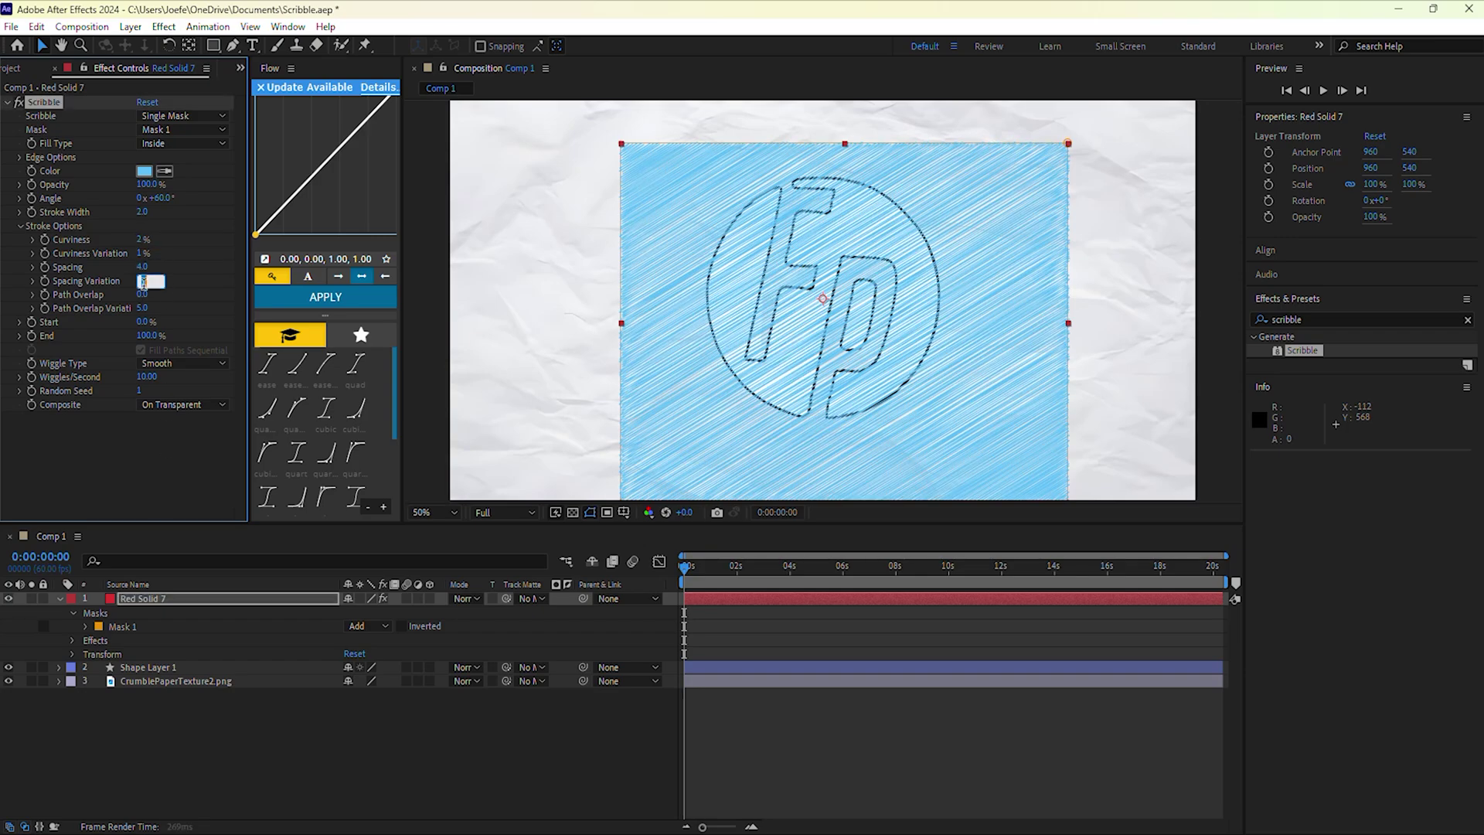
type(".3")
left_click(142, 433)
left_click_drag(147, 213, 201, 231)
Step: Use Shape Layer 1 as a luma track matte for the red solid while keeping the shape layer visible
left_click(454, 599)
left_click_drag(507, 600, 263, 666)
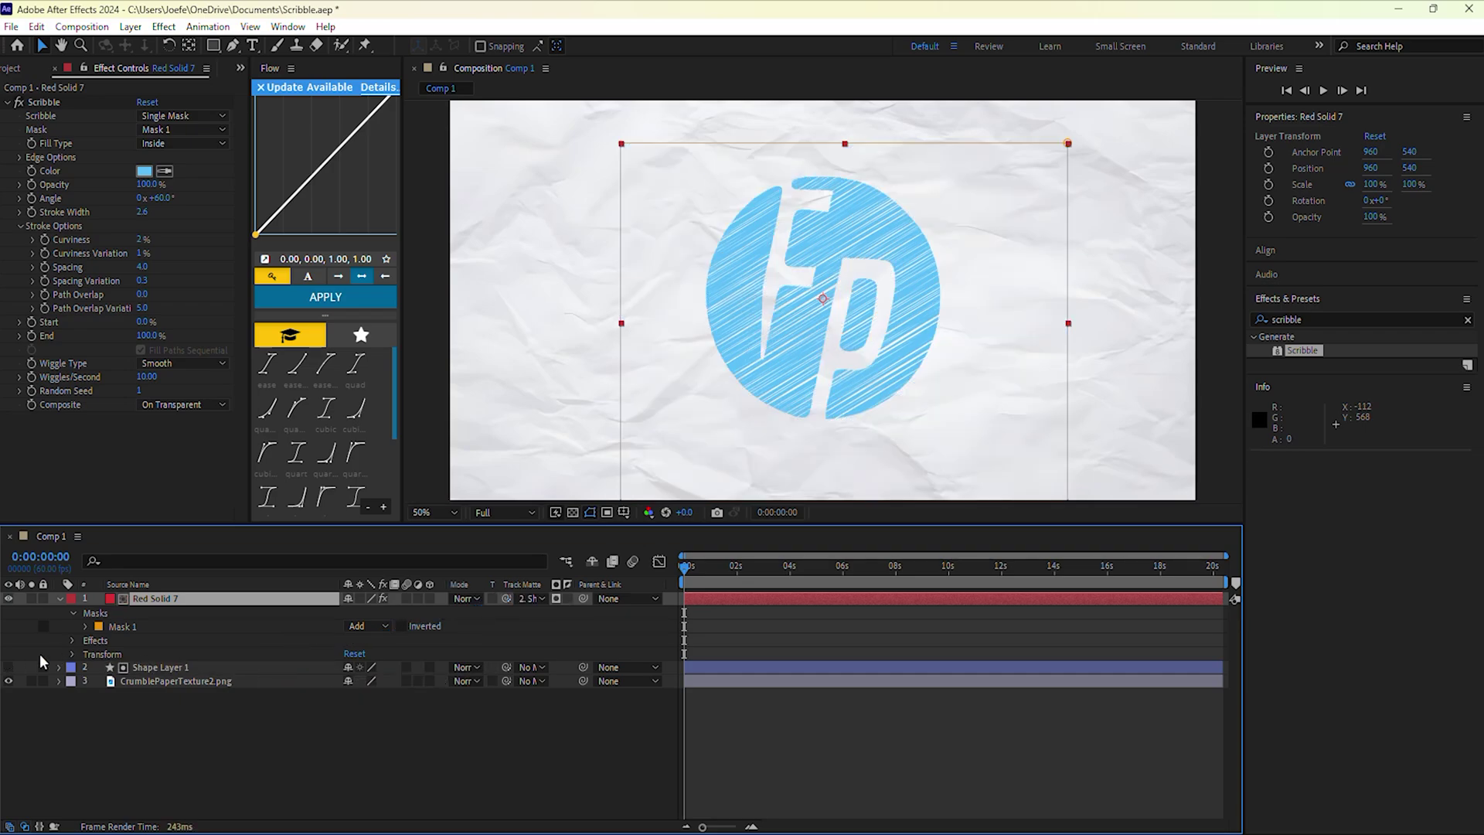
left_click(8, 669)
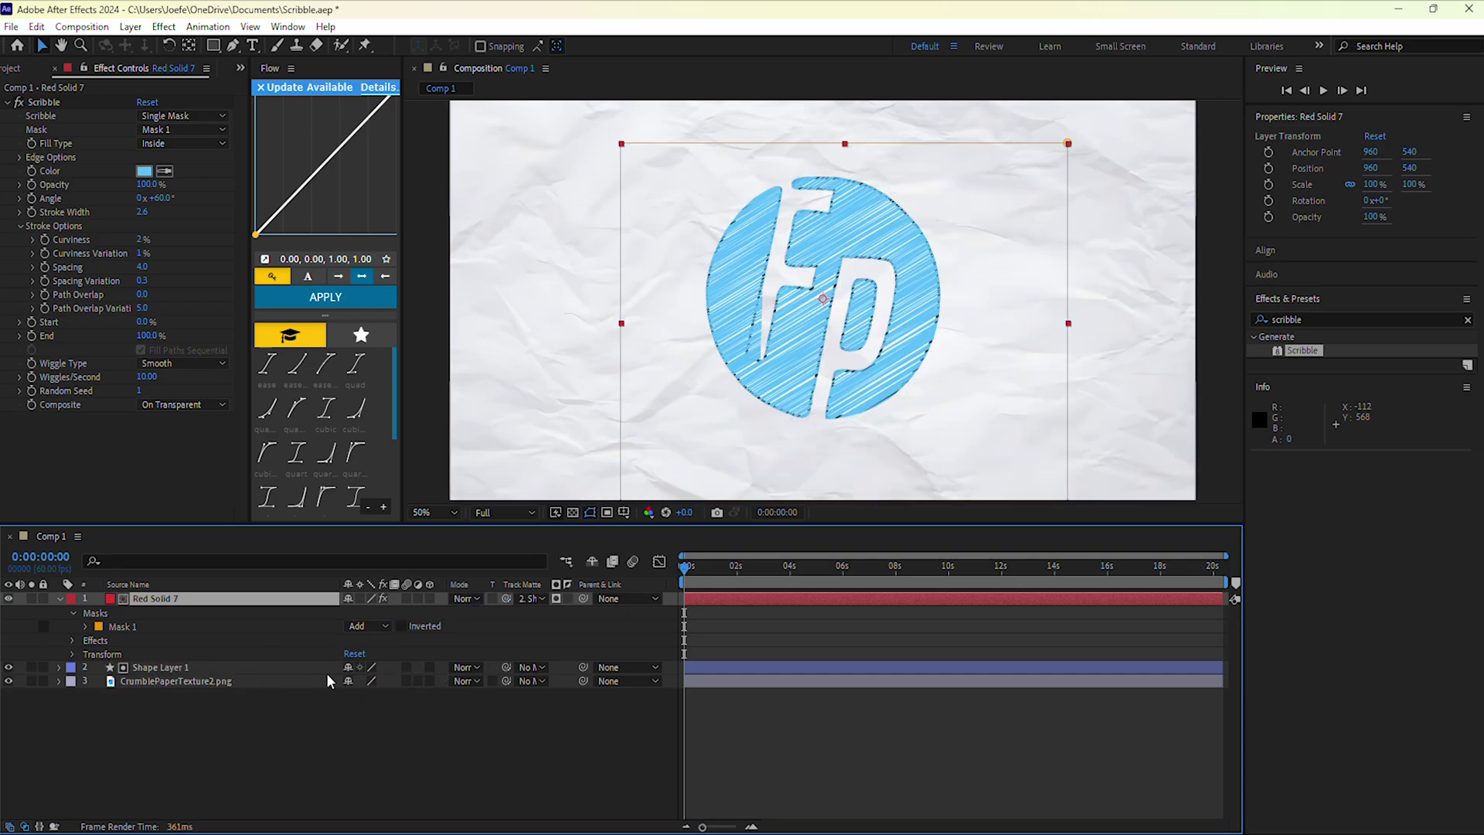
left_click(557, 599)
Step: Hide Fill 1 of Ferg Logo Group 1 in Shape Layer 1 and check the opening of the animation
left_click(60, 668)
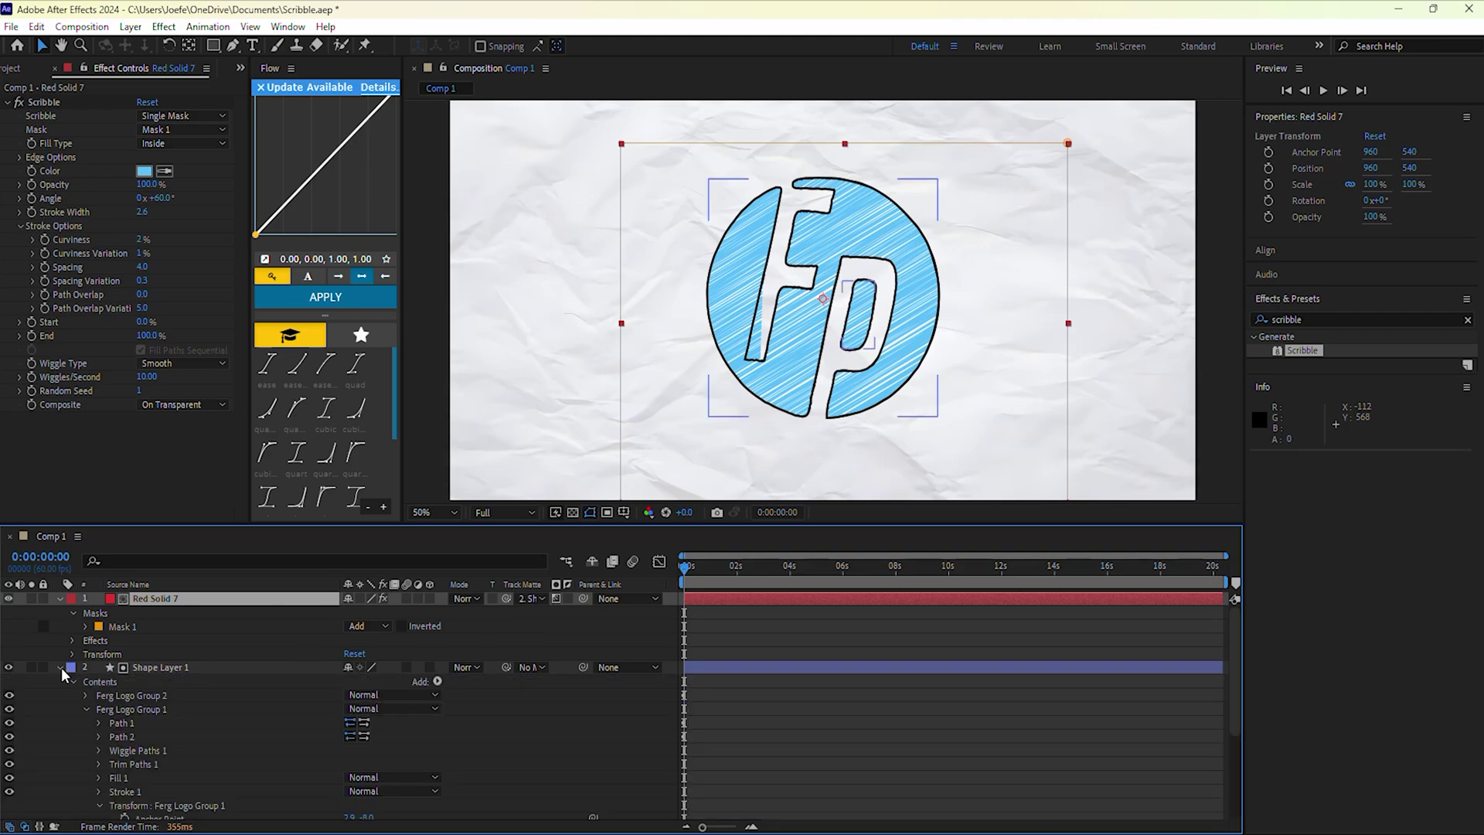
left_click(722, 572)
left_click_drag(723, 576, 678, 568)
key("space")
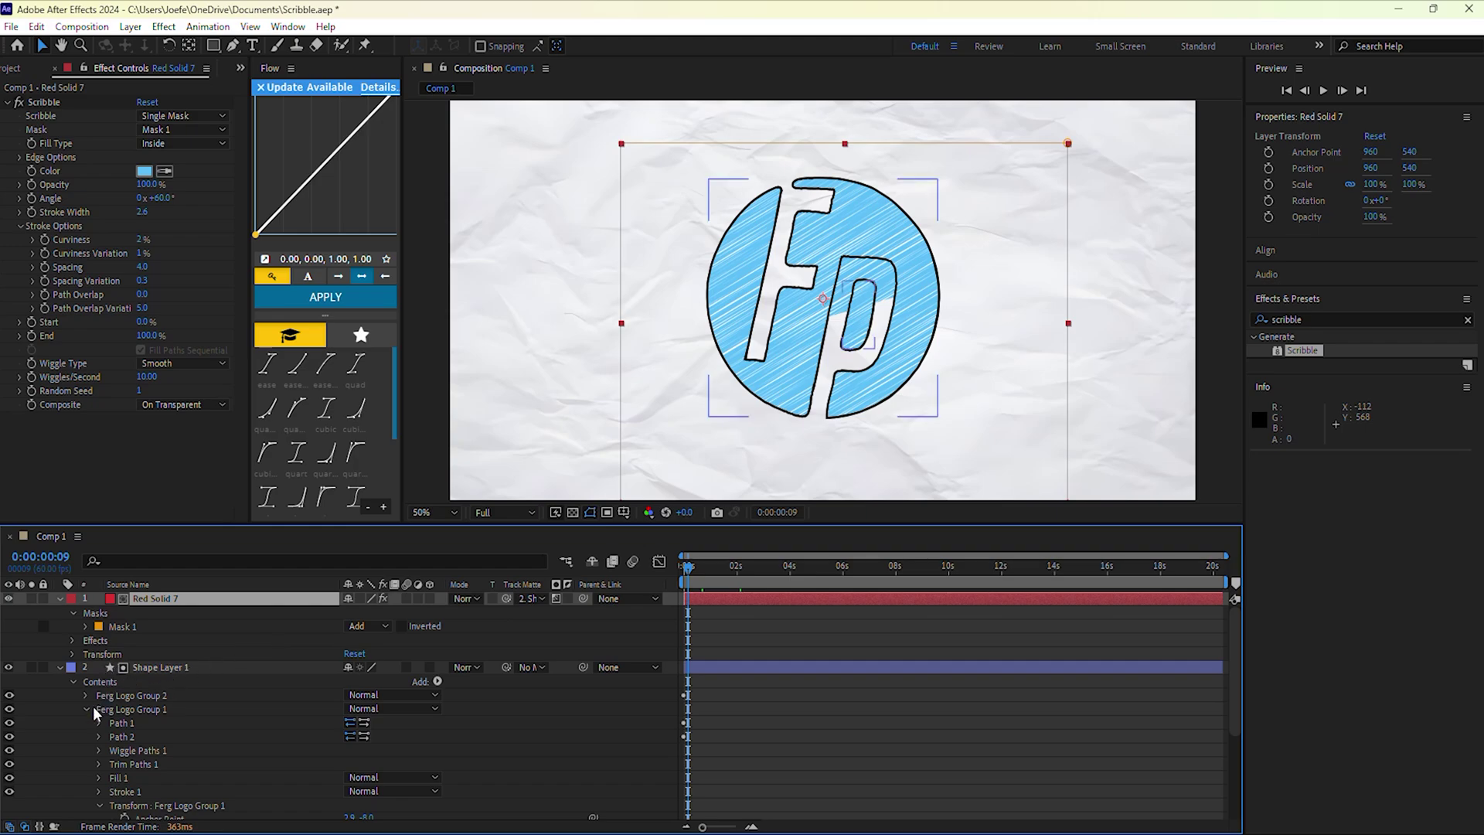
scroll(76, 708, "down", 2)
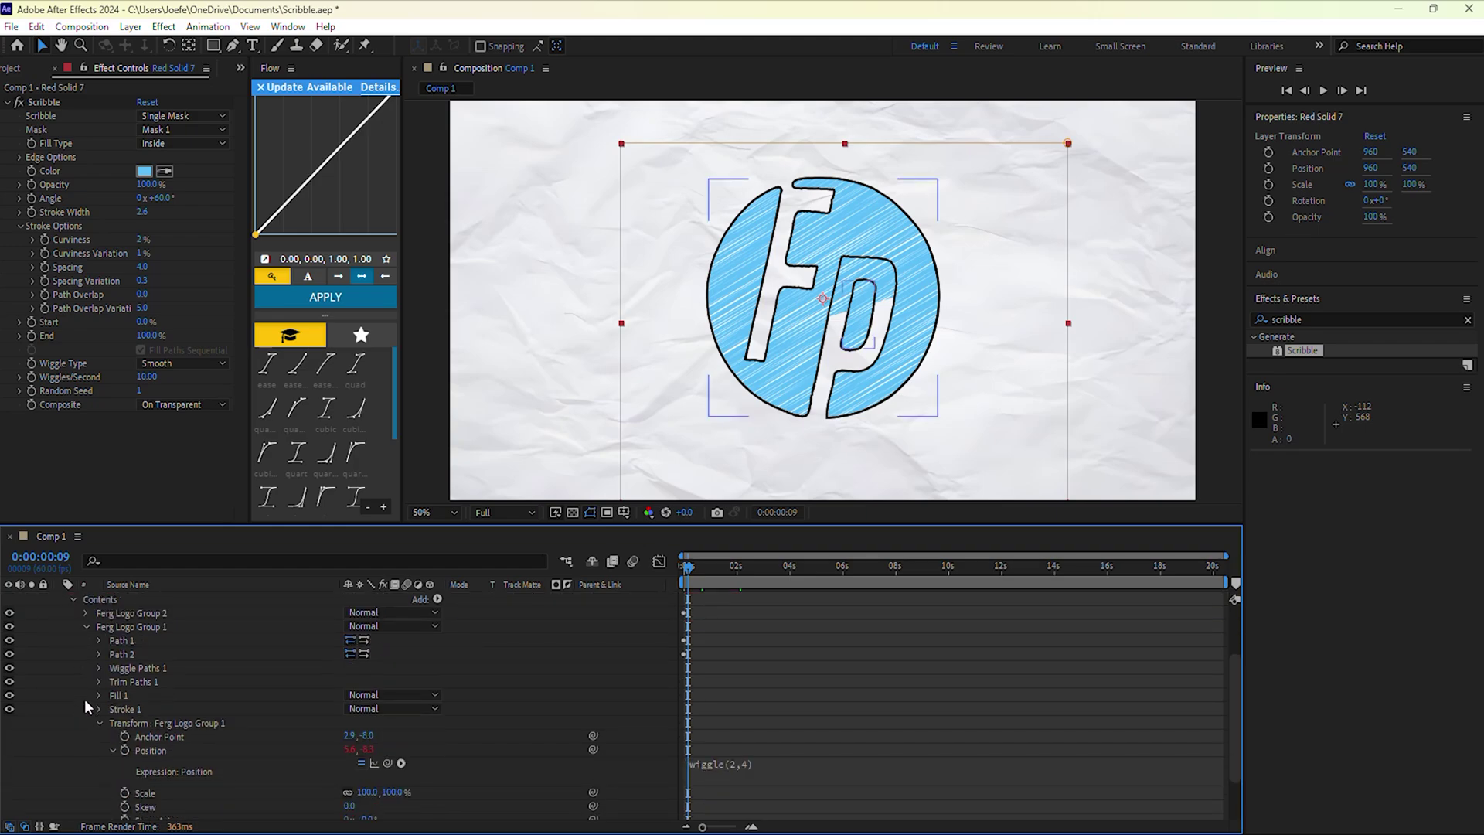
left_click(99, 695)
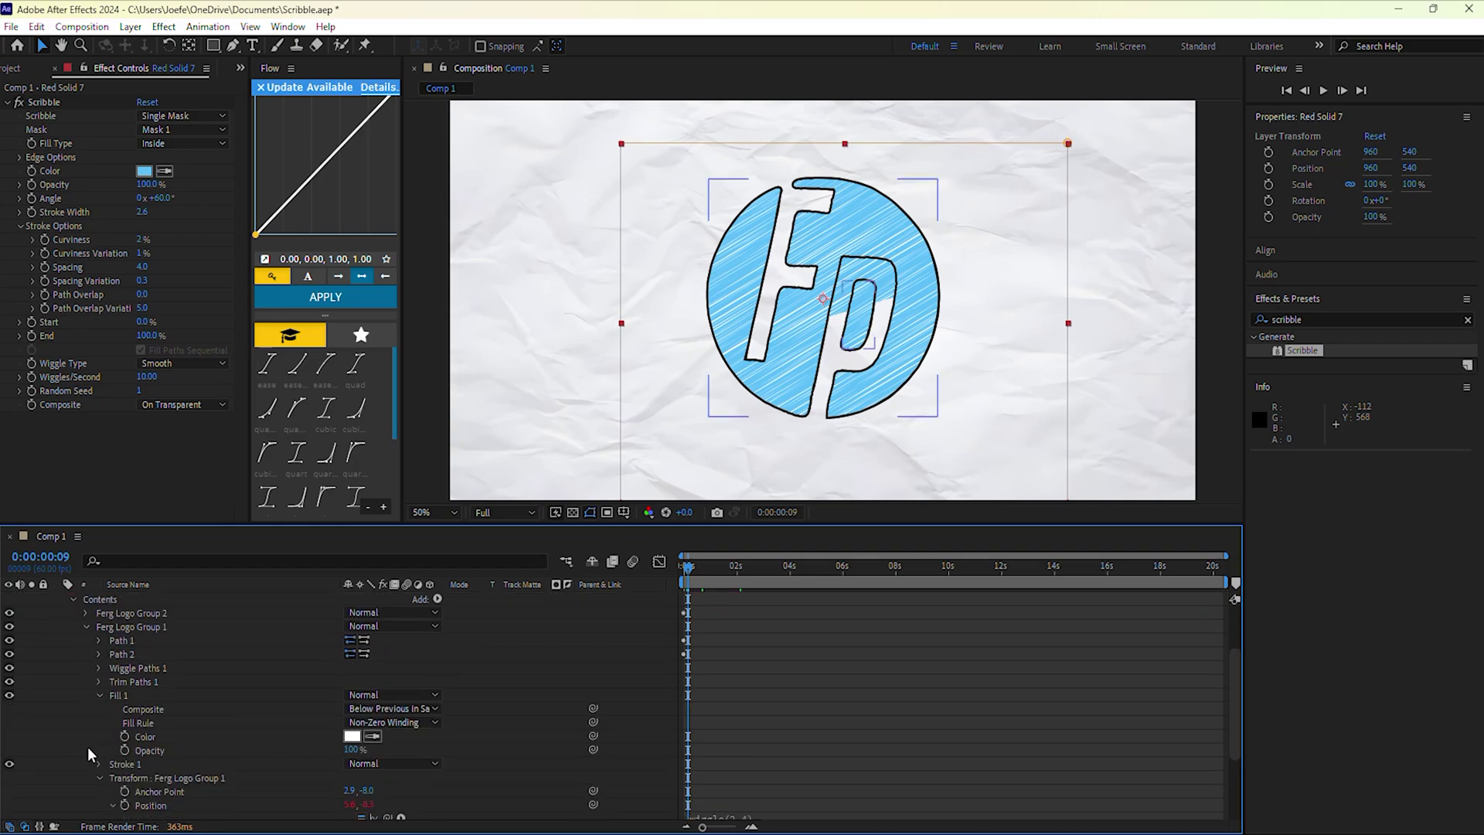
left_click(14, 694)
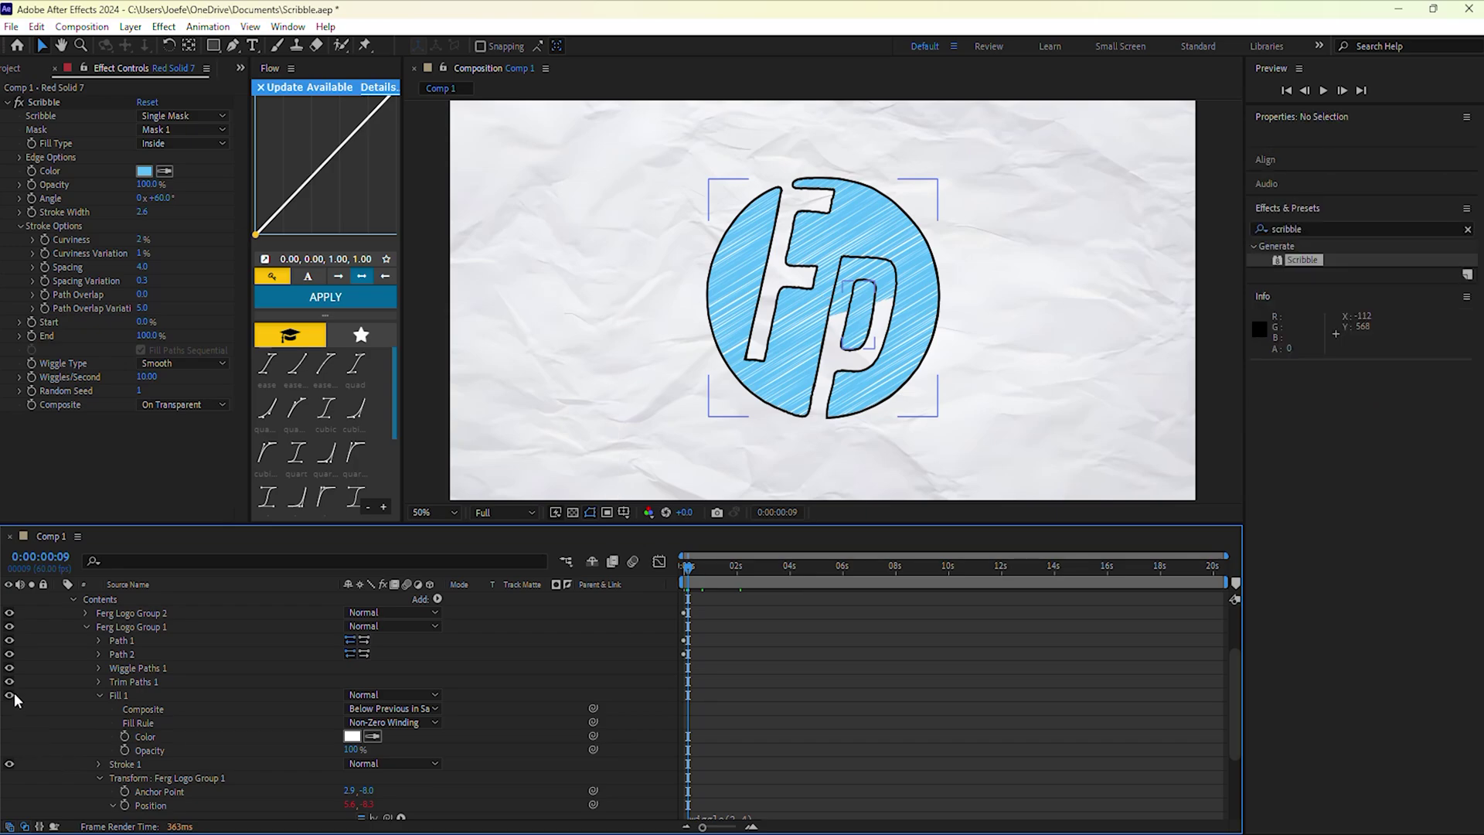
left_click(10, 695)
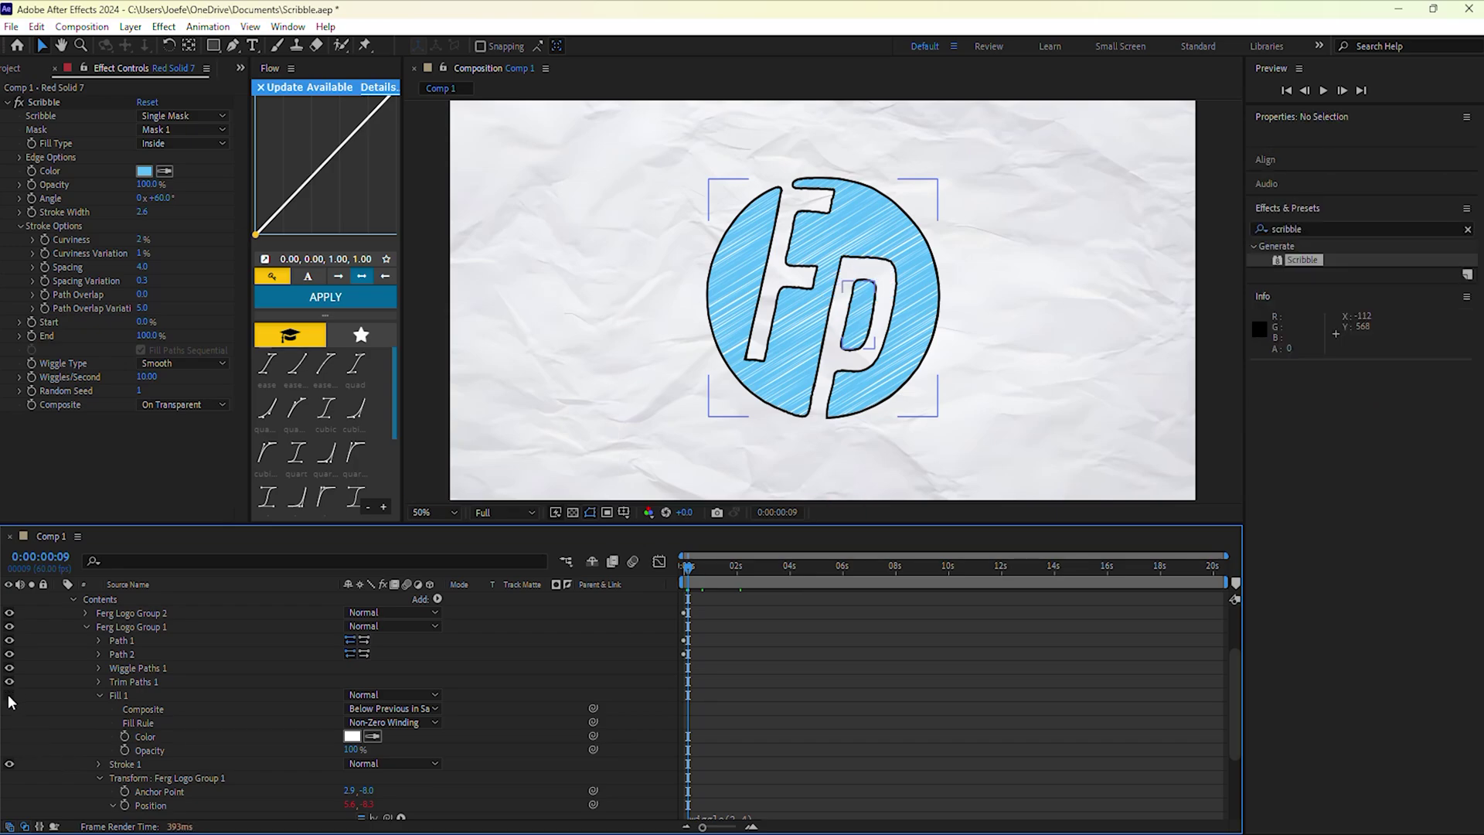
left_click(99, 696)
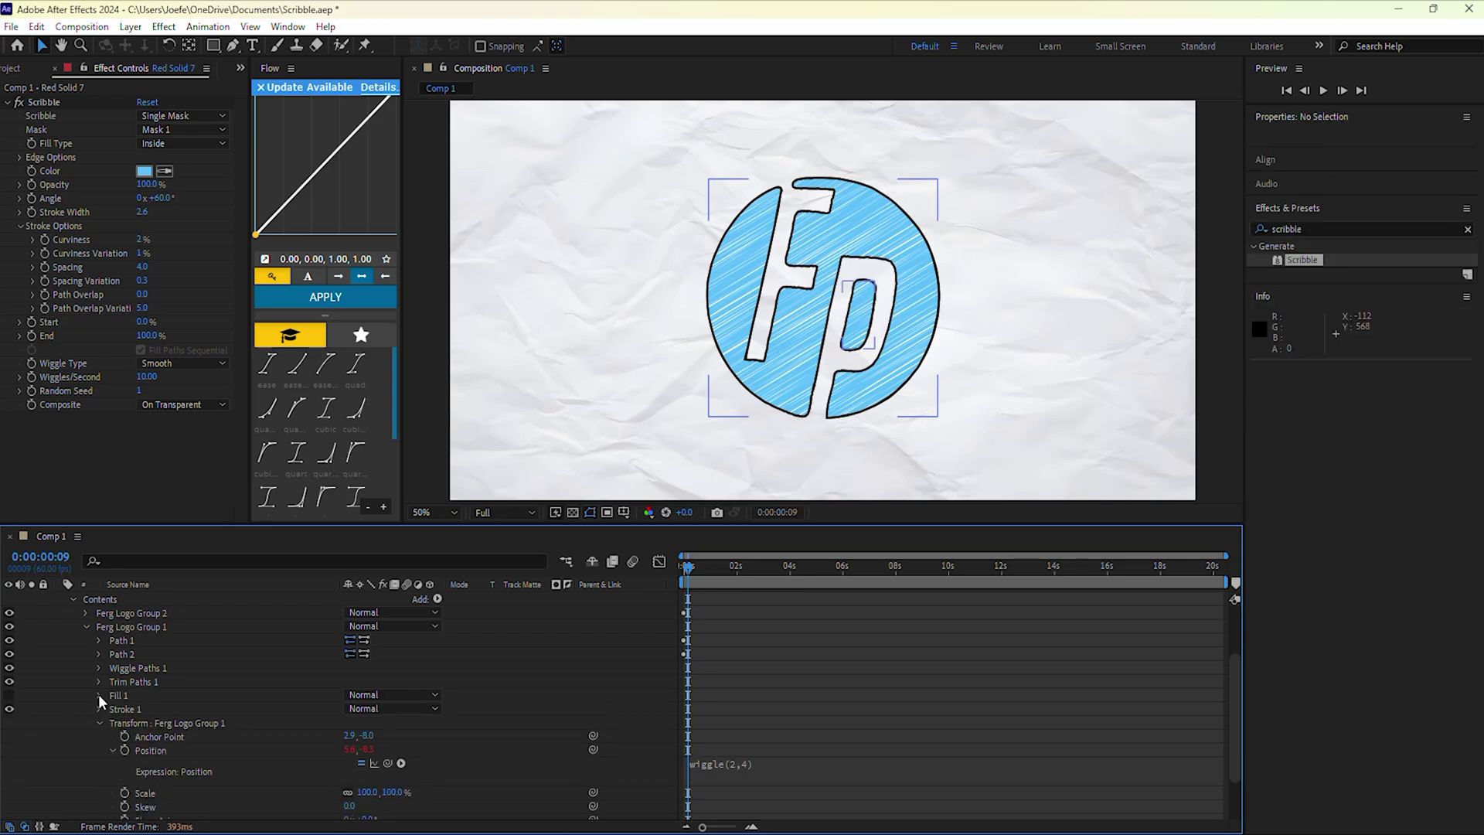
left_click(86, 627)
left_click_drag(683, 570, 711, 587)
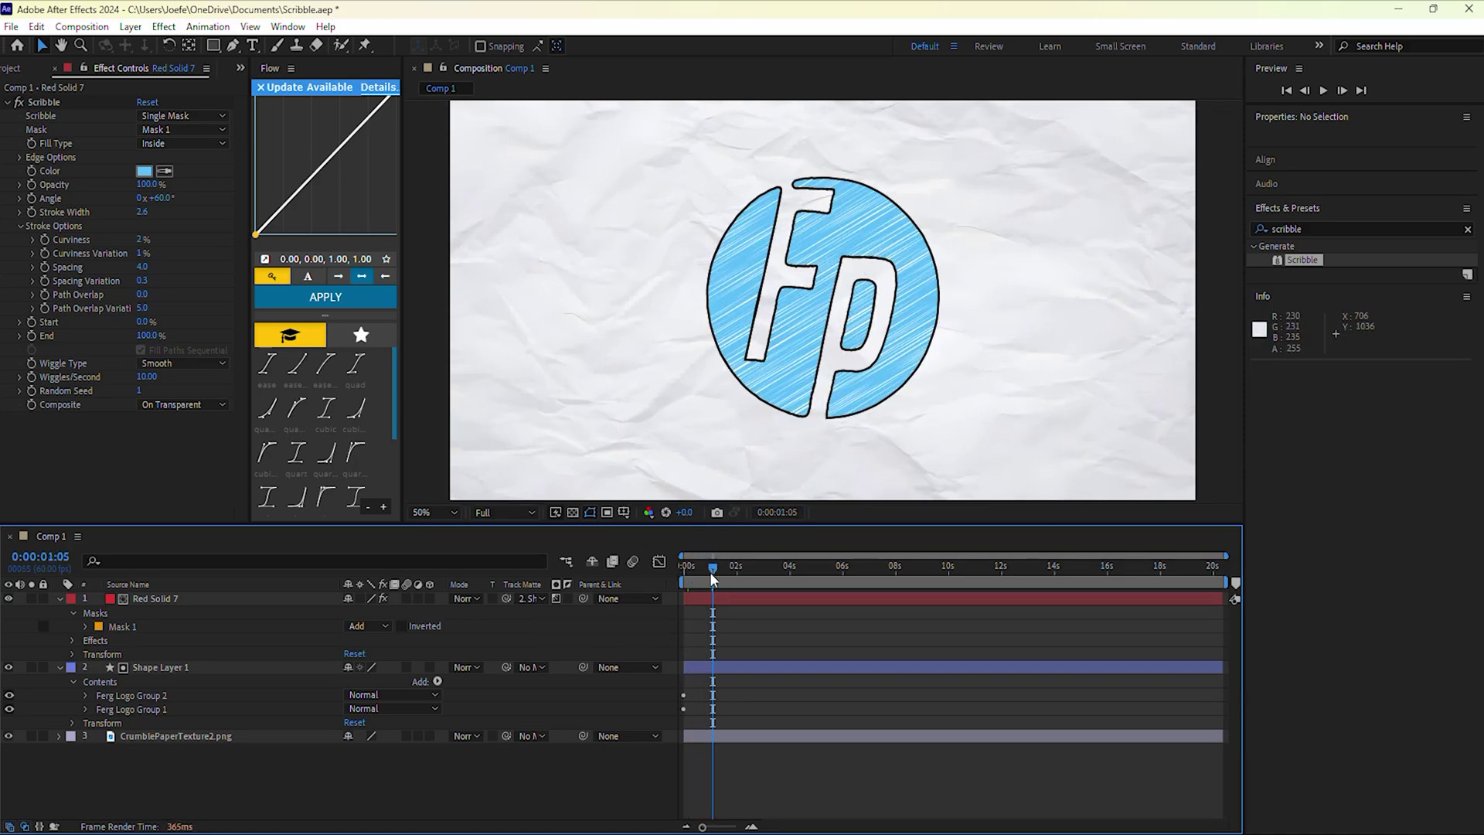
left_click_drag(713, 574, 684, 576)
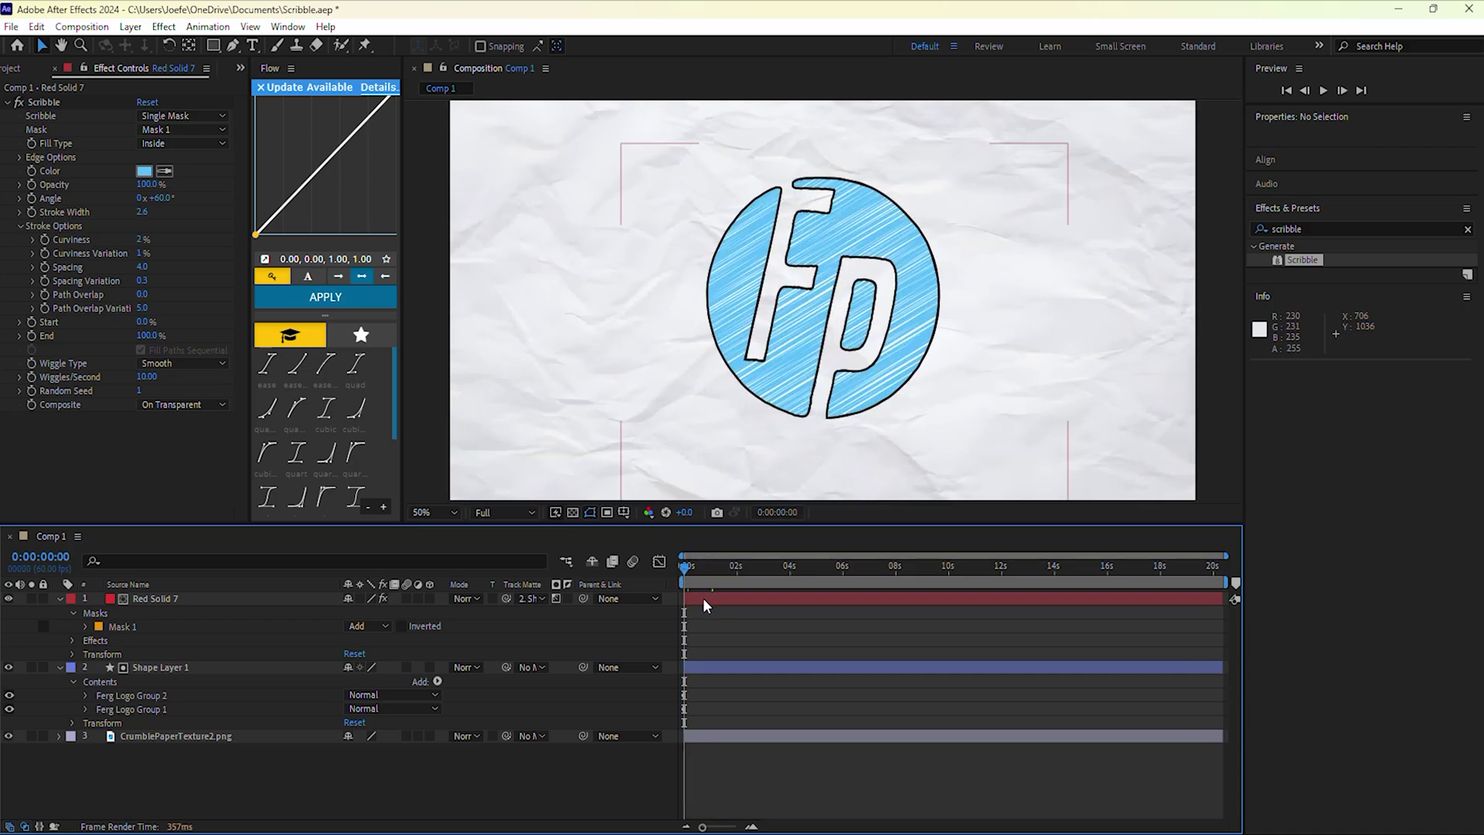
Step: Keyframe the red solid's Mask Path at 0:00:00:00 and 0:00:01:14, moving the mask below the logo at the first keyframe
left_click(705, 603)
left_click(86, 626)
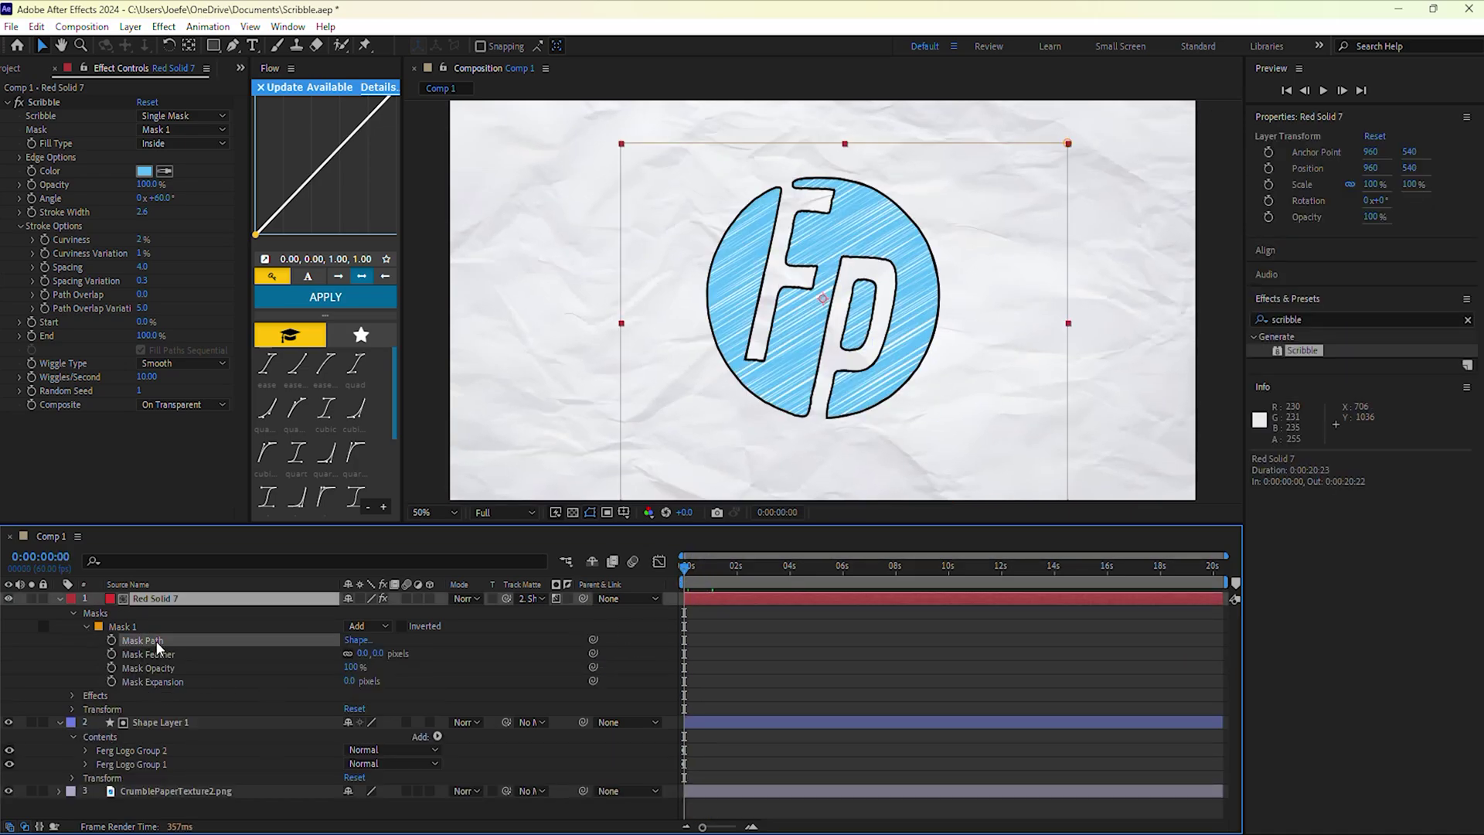
left_click(153, 639)
left_click(112, 640)
left_click_drag(684, 572, 714, 576)
left_click(20, 640)
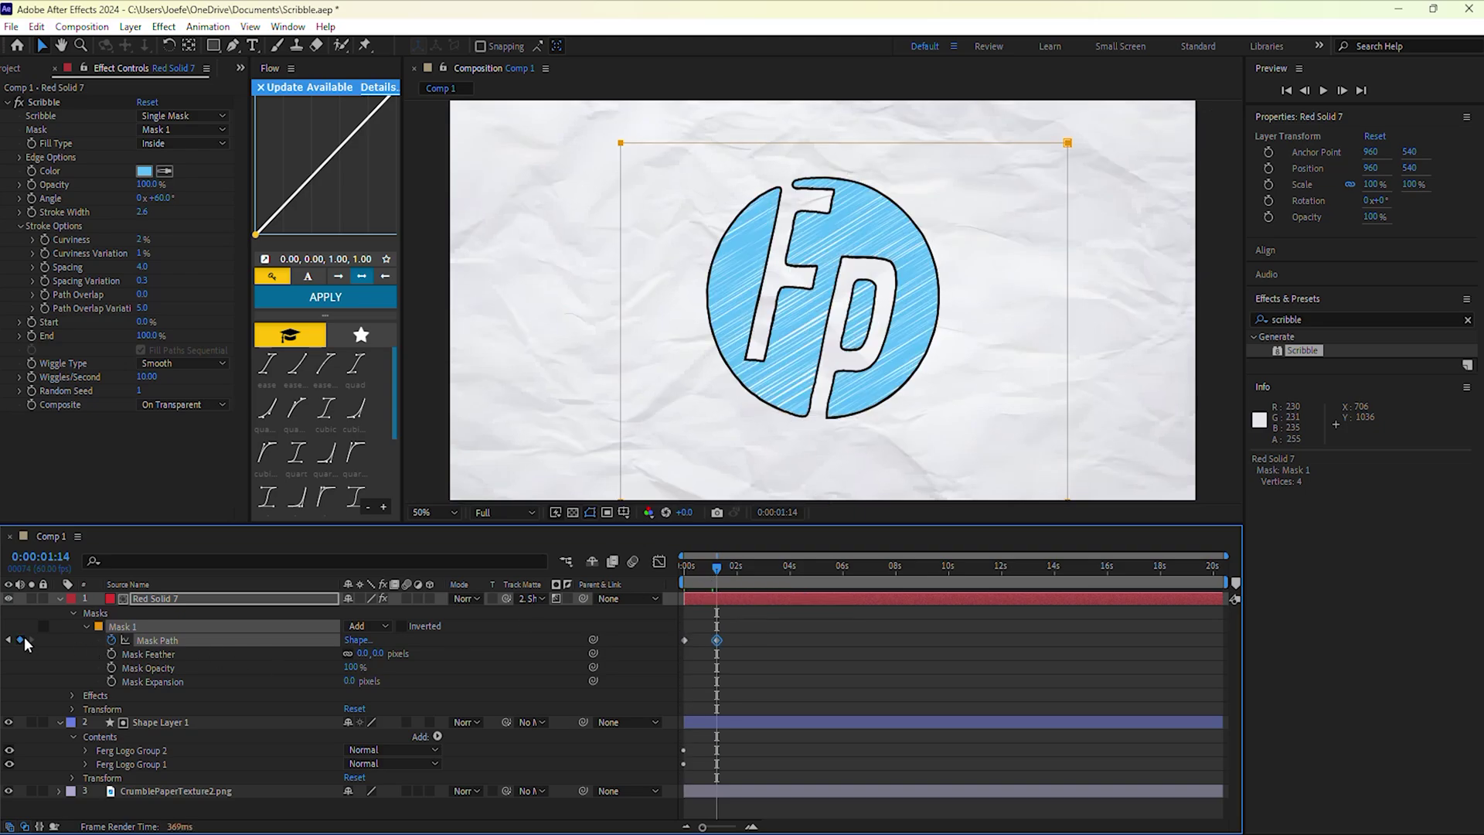
left_click(9, 640)
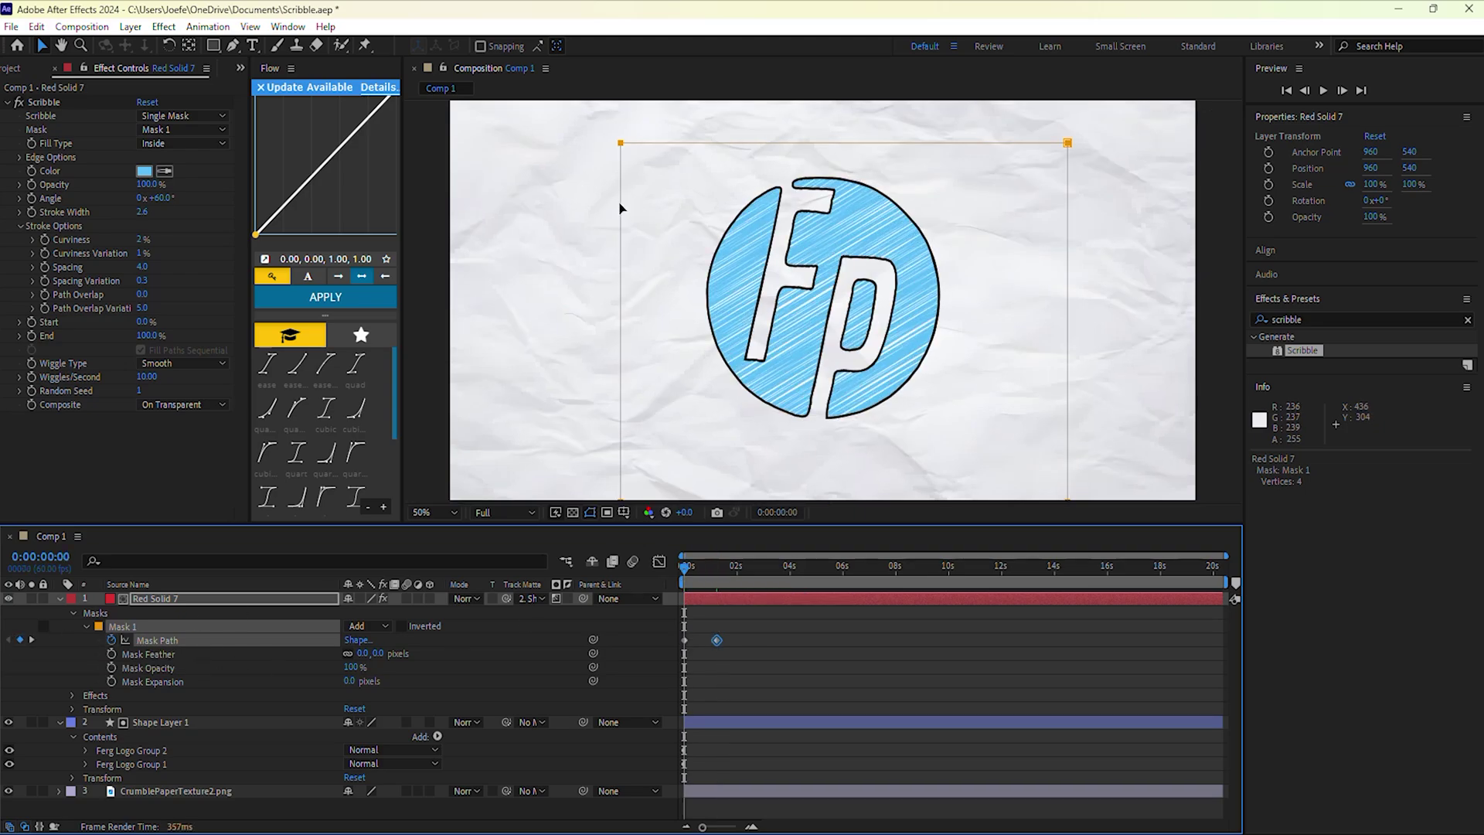
left_click_drag(860, 275, 852, 547)
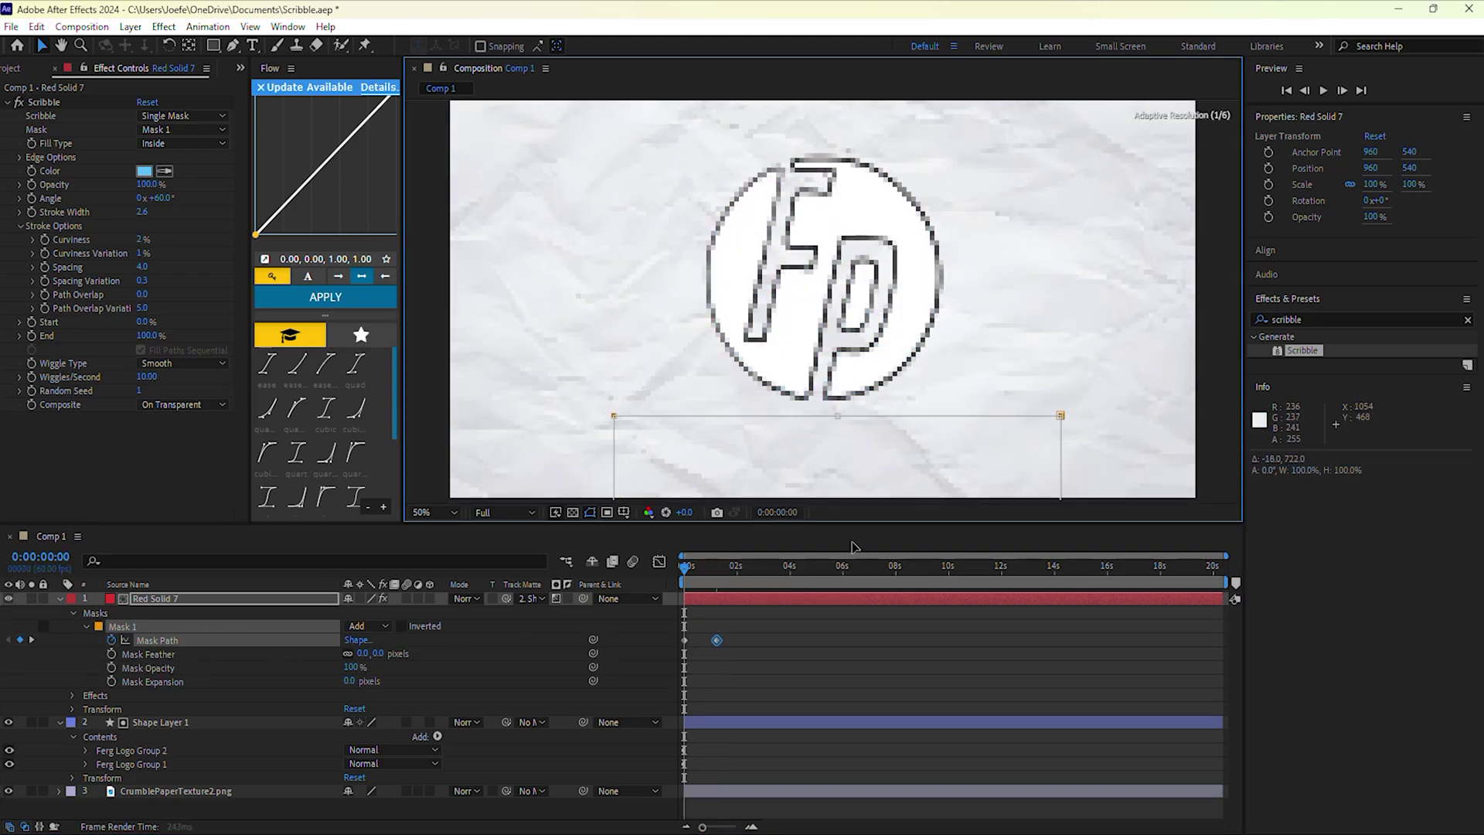
Step: Pre-compose the red solid and Shape Layer 1 together as FERGLogoMovement
left_click(782, 722, "shift")
key("ctrl+shift+c")
type("FERGLogoMovement")
key("Return")
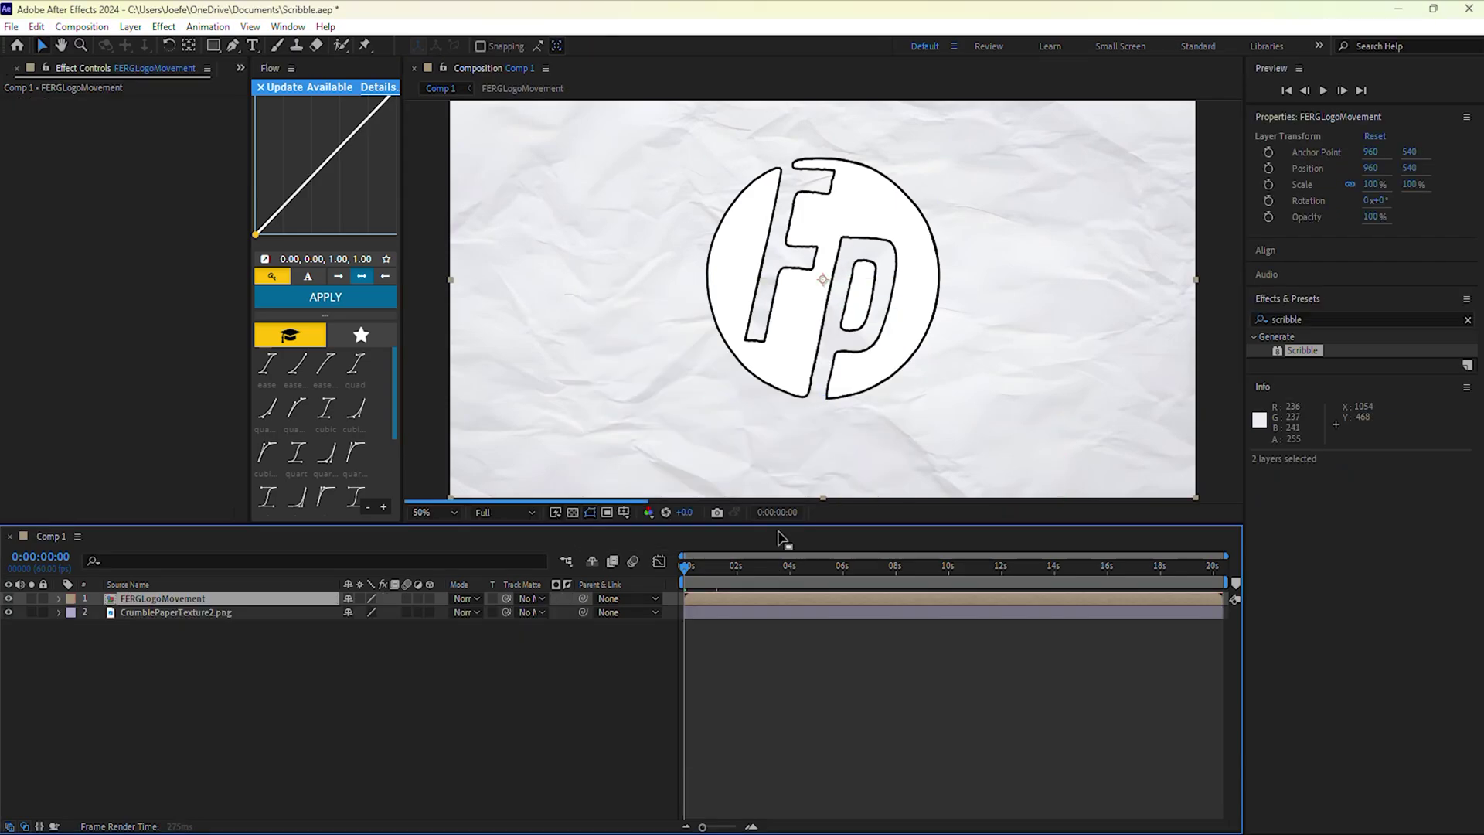
Step: Apply the Wiggle - position preset to FERGLogoMovement with a wiggle amount of 14 pixels
double_click(1298, 319)
type("wiggle")
left_click_drag(1345, 433, 1005, 600)
left_click(145, 130)
type("14")
key("Return")
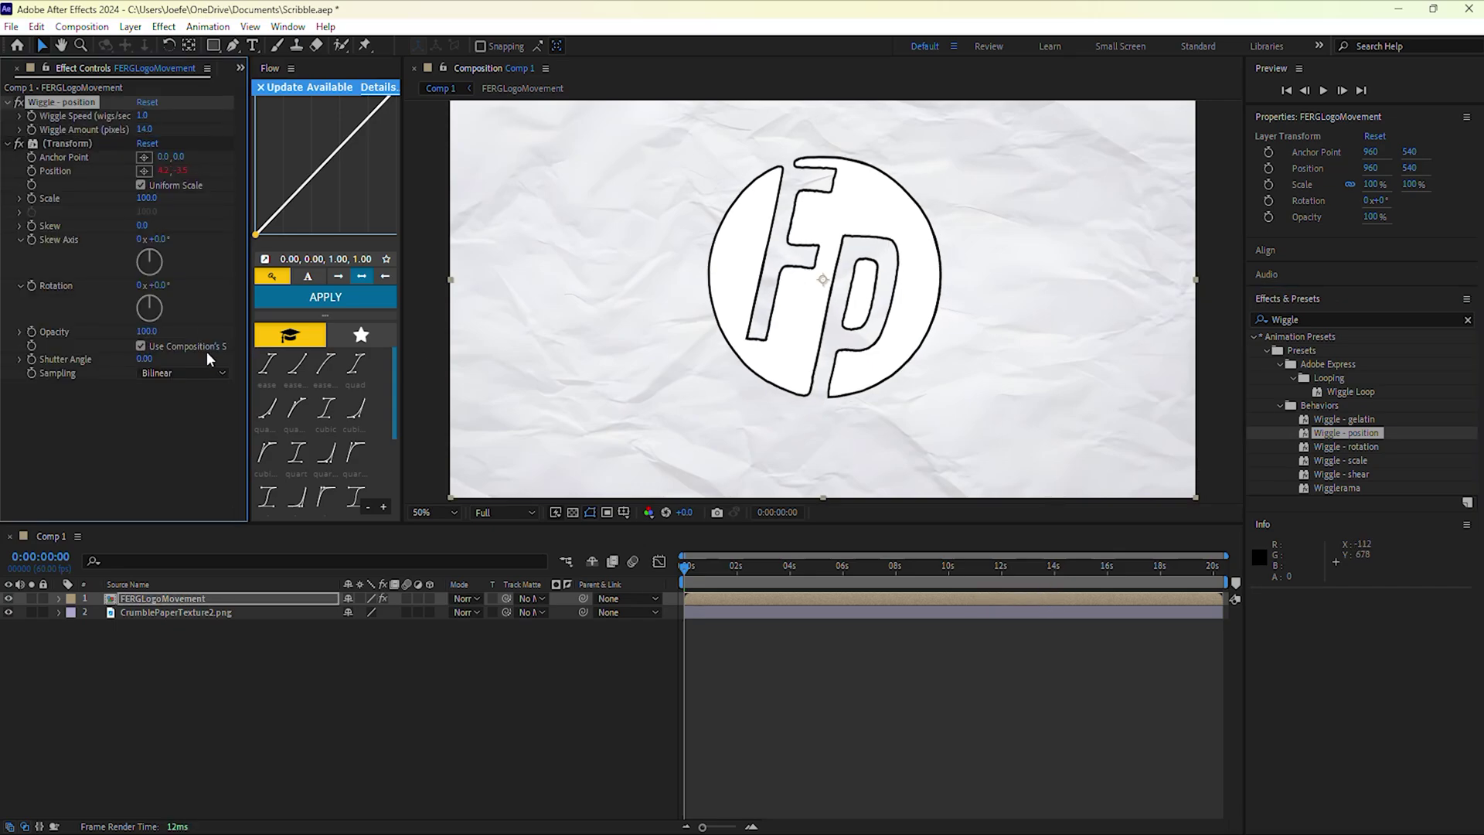
Step: Find the Color Range effect and apply it to FERGLogoMovement
double_click(1298, 319)
type("color ran")
left_click_drag(1310, 350, 179, 433)
Step: Apply Tint to the crumpled paper layer and map white to red
left_click_drag(1318, 320, 1212, 327)
type("tint")
left_click_drag(1308, 446, 865, 612)
left_click(144, 130)
left_click(213, 443)
left_click(384, 420)
Step: Key out the logo's white areas with Color Range on FERGLogoMovement, using a fuzziness of 64
left_click(706, 600)
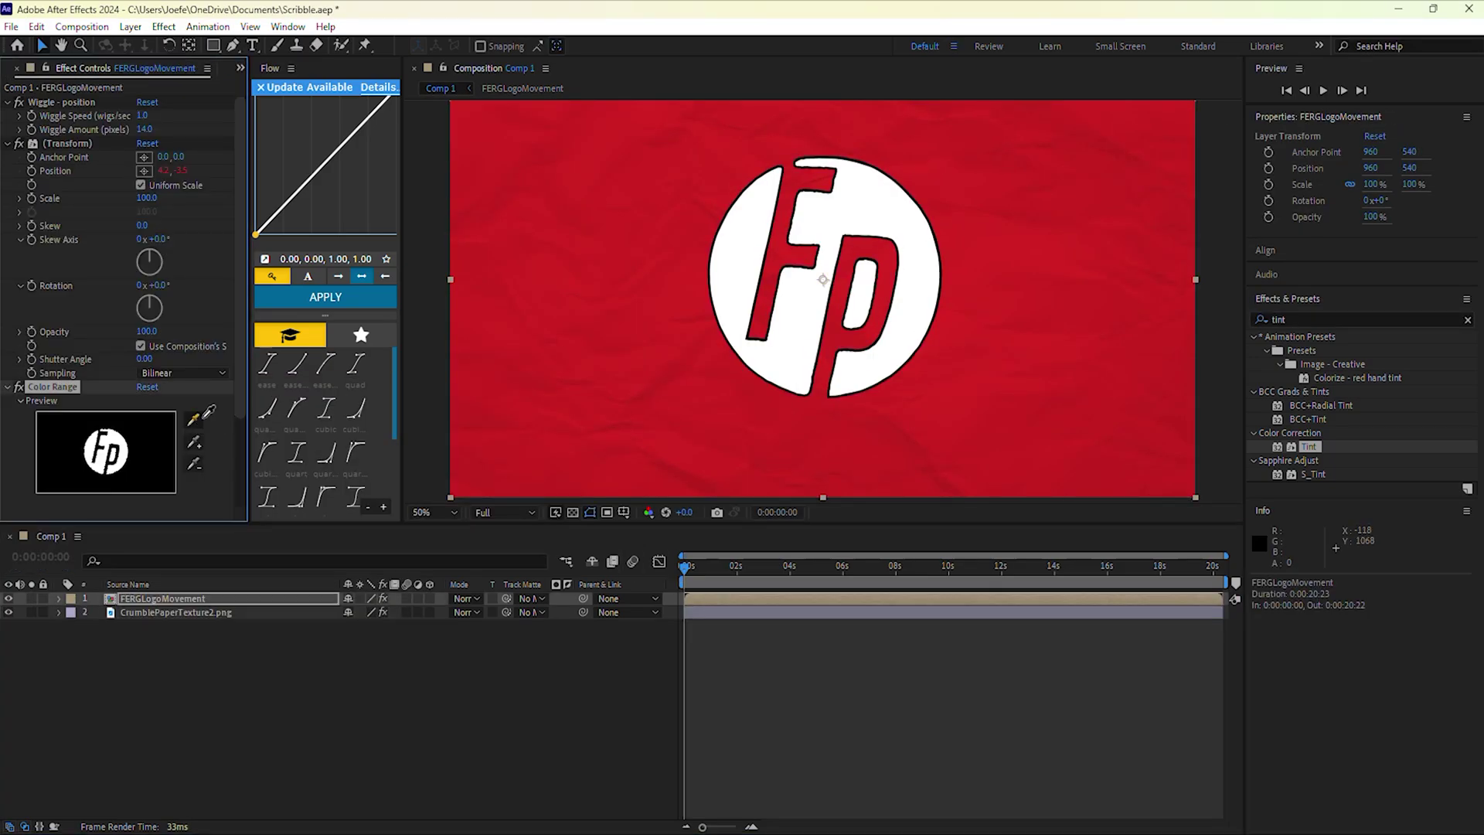
left_click(194, 420)
left_click(750, 237)
scroll(159, 451, "down", 2)
left_click(730, 568)
left_click_drag(142, 462, 170, 463)
key("Home")
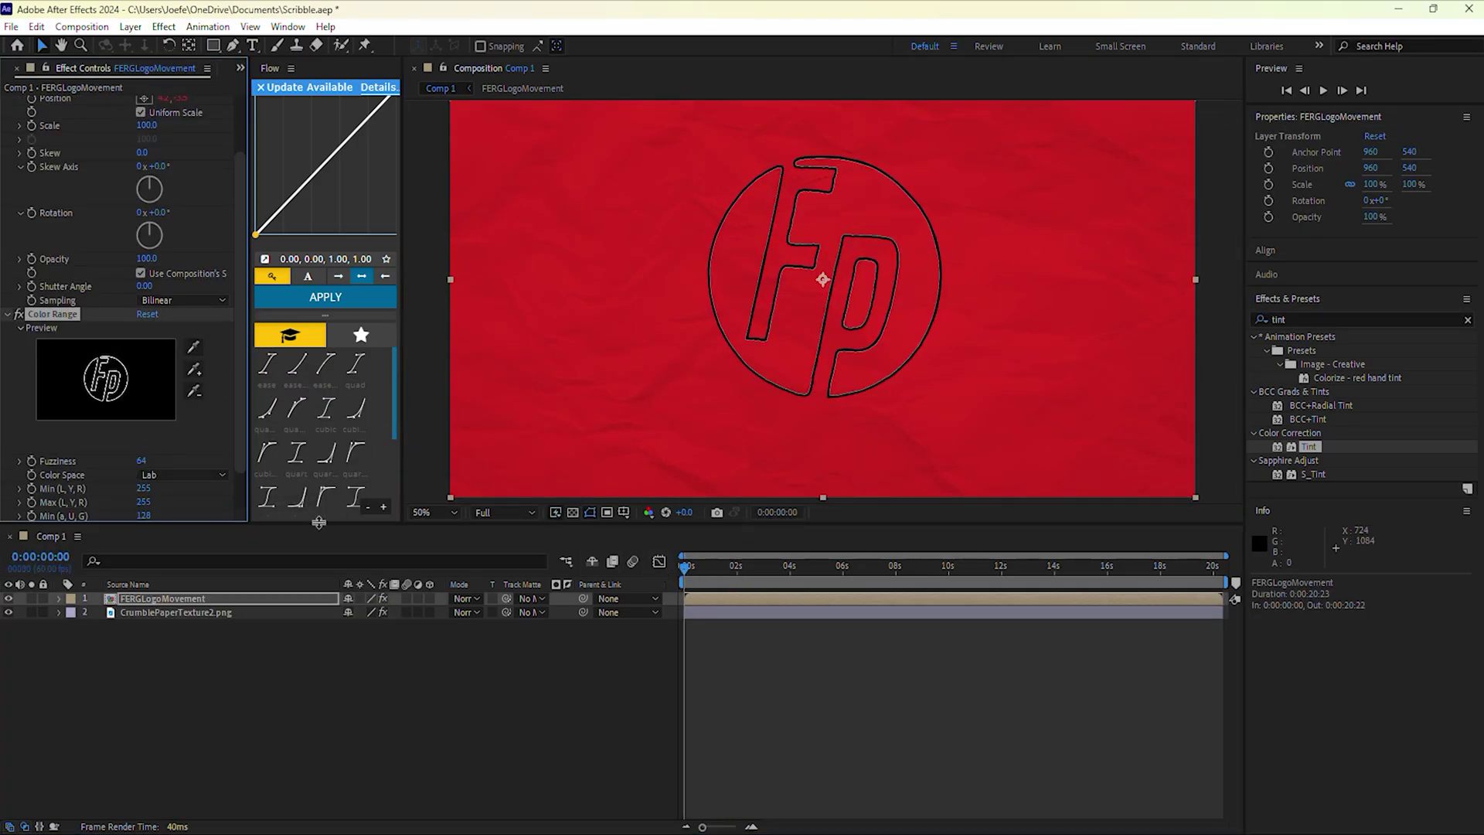
Step: Pre-compose the FERGLogoMovement layer as FERGLOGOFINAL
left_click(726, 599)
key("ctrl+shift+c")
type("FERGLOGOFINAL")
key("Return")
Step: Apply Posterize Time to FERGLOGOFINAL with a frame rate of 10
left_click(1316, 317)
type("Poste")
double_click(1314, 474)
left_click(161, 117)
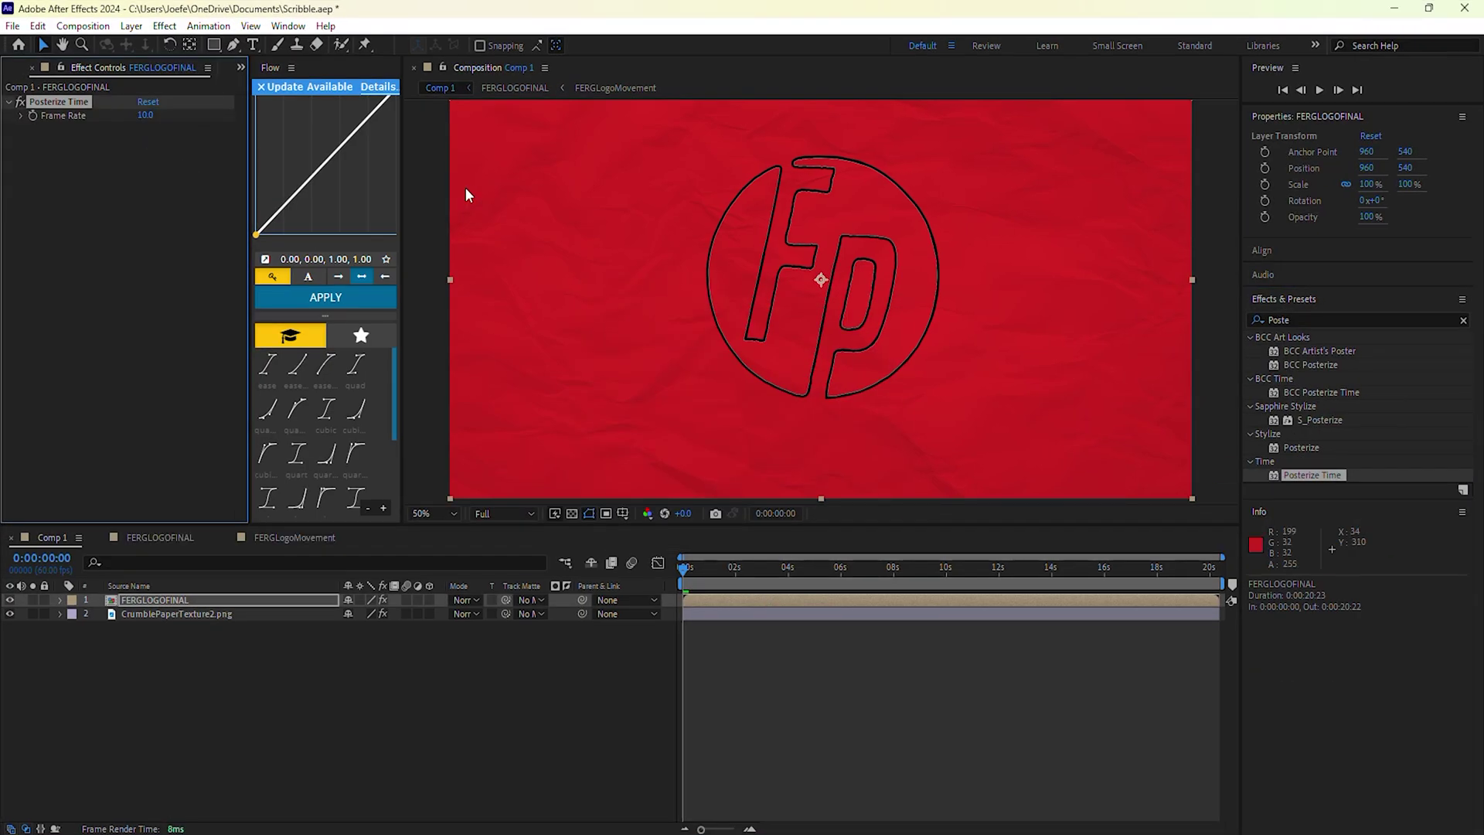
Step: Delete the Tint effect from the CrumblePaperTexture2.png layer
key("comma")
left_click(209, 613)
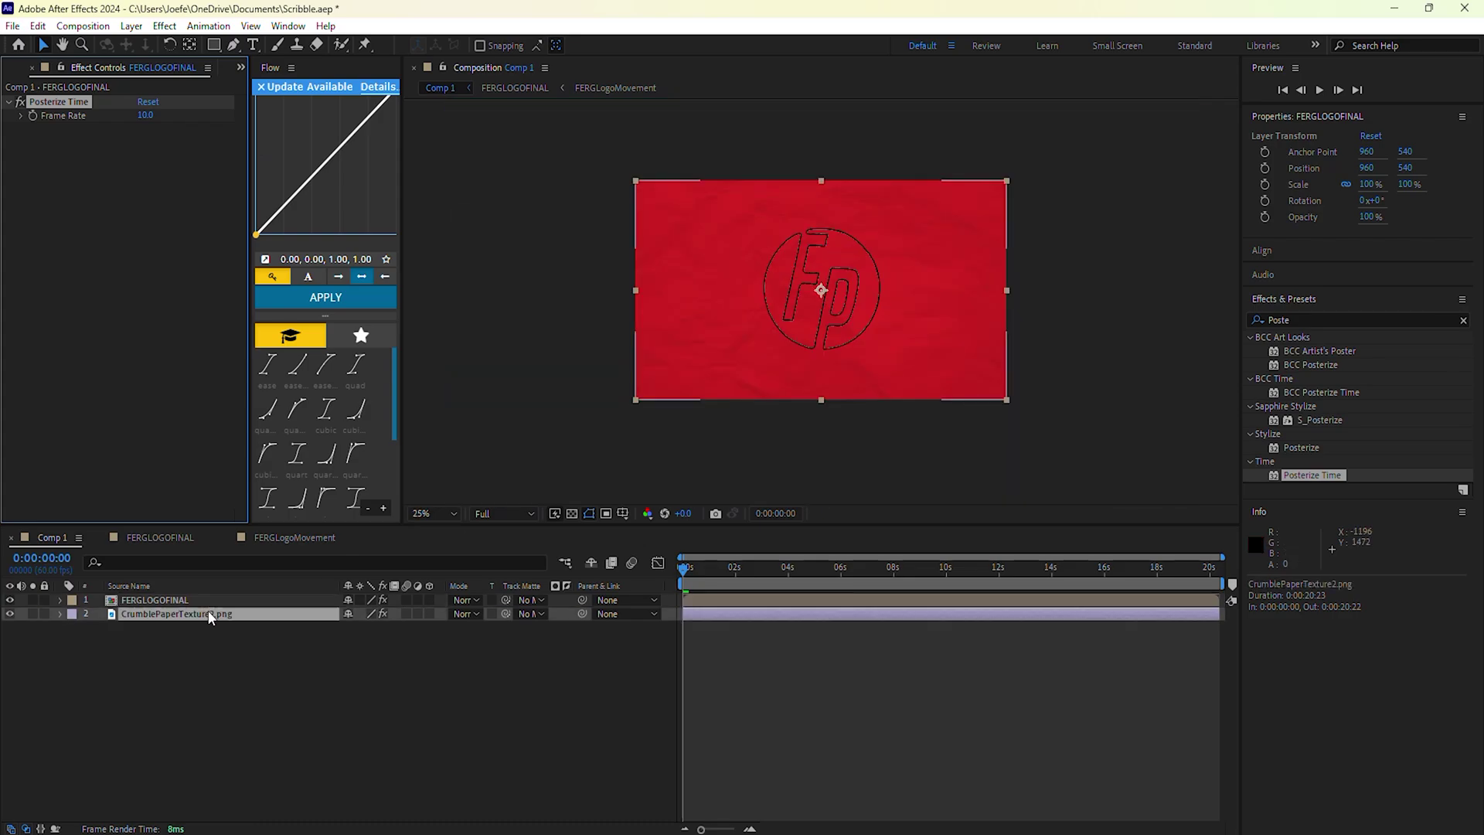
left_click(77, 104)
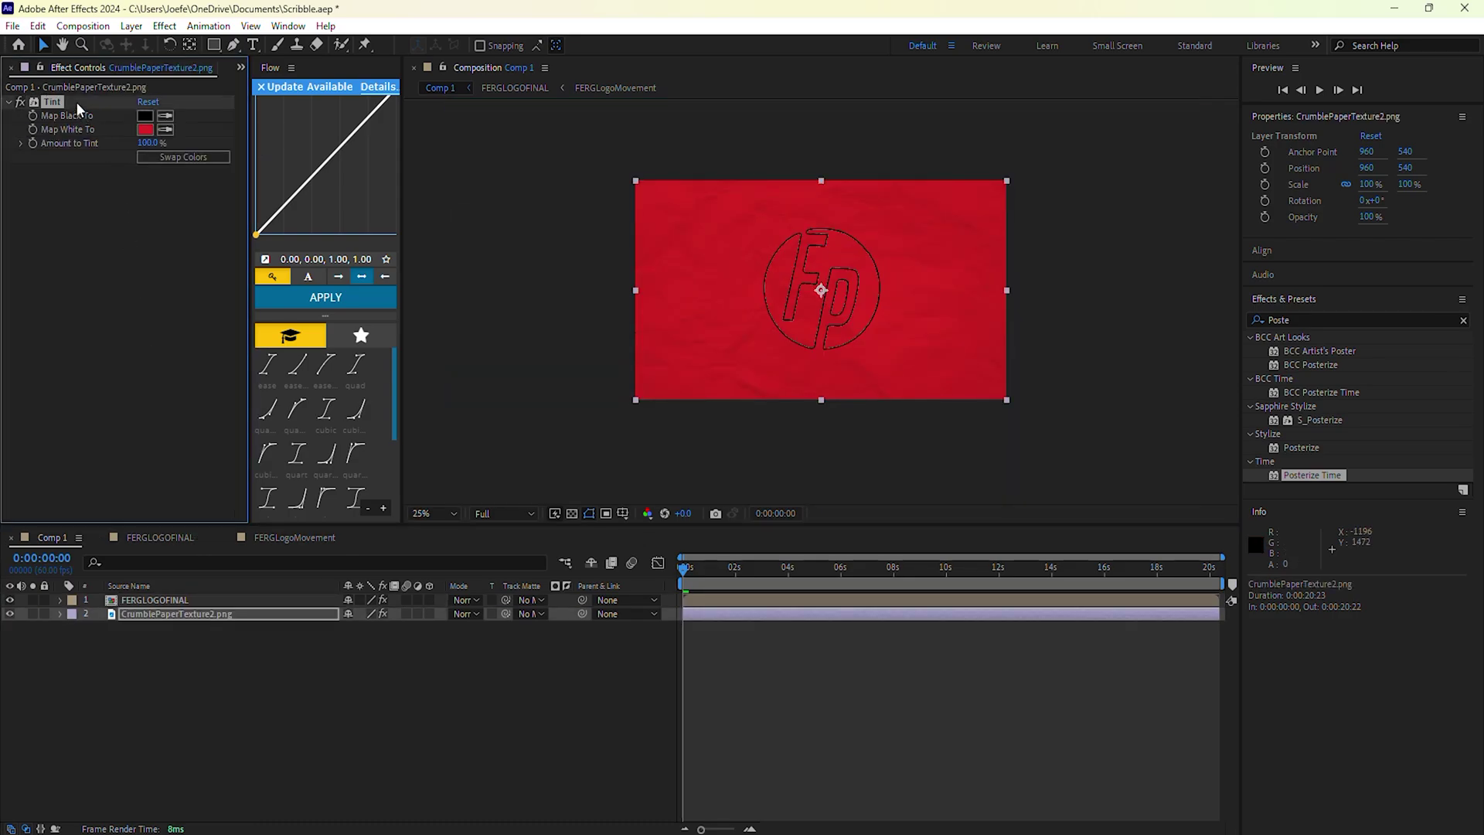
key("Delete")
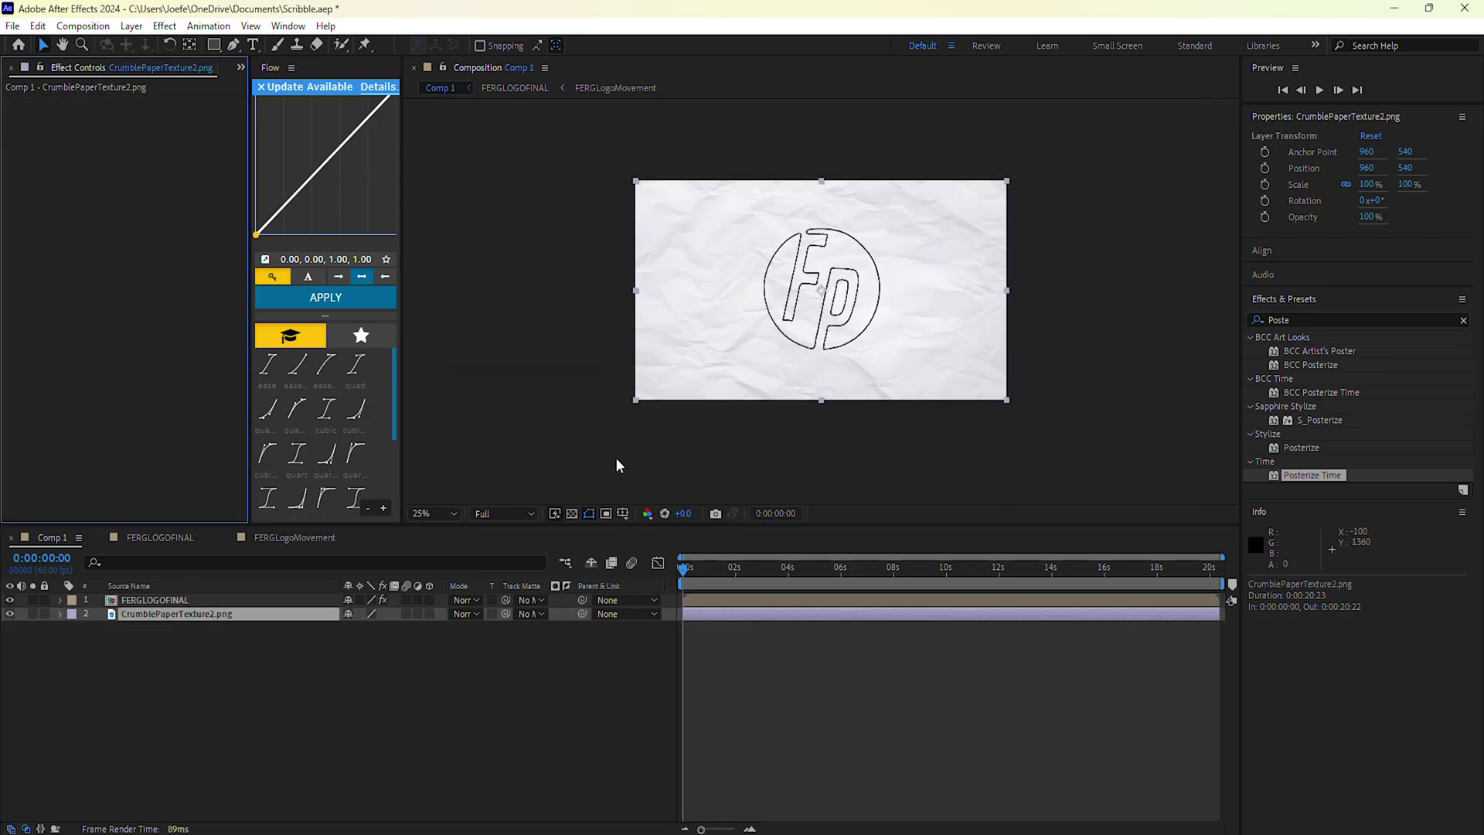